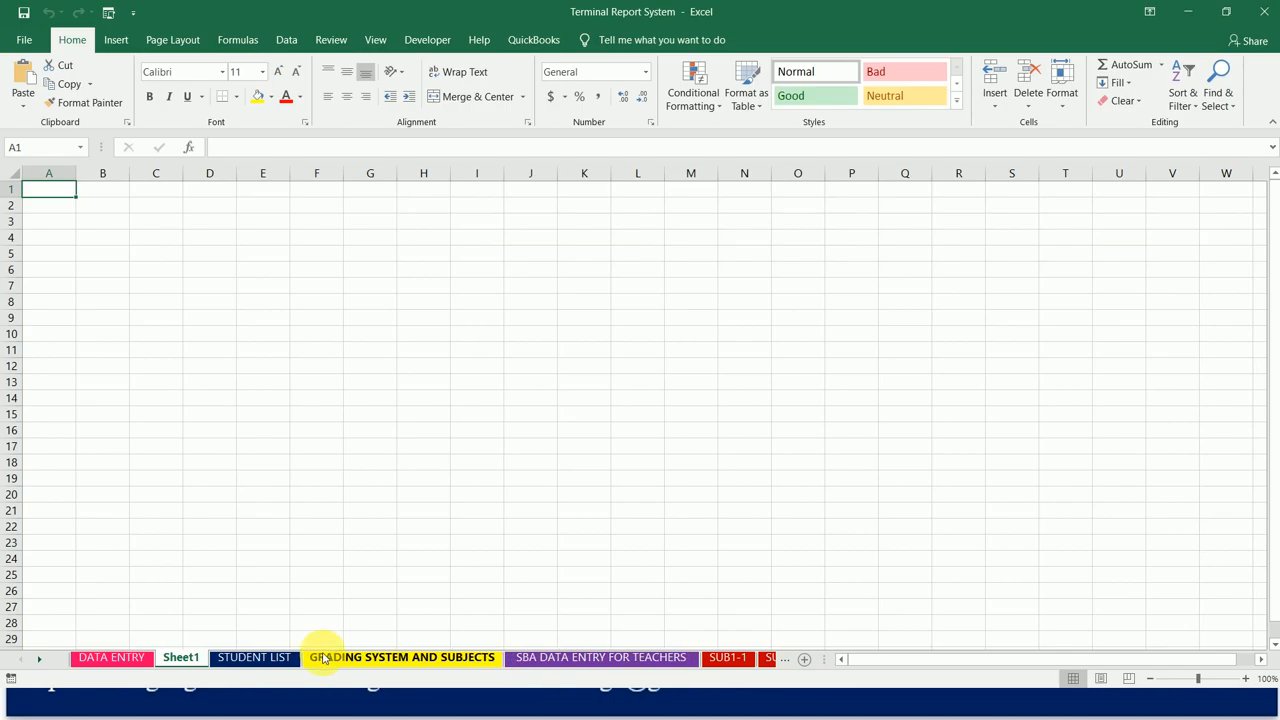
Step: Rename the blank Sheet1 worksheet as TR1
{"action": "double_click", "coordinate": [196, 660]}
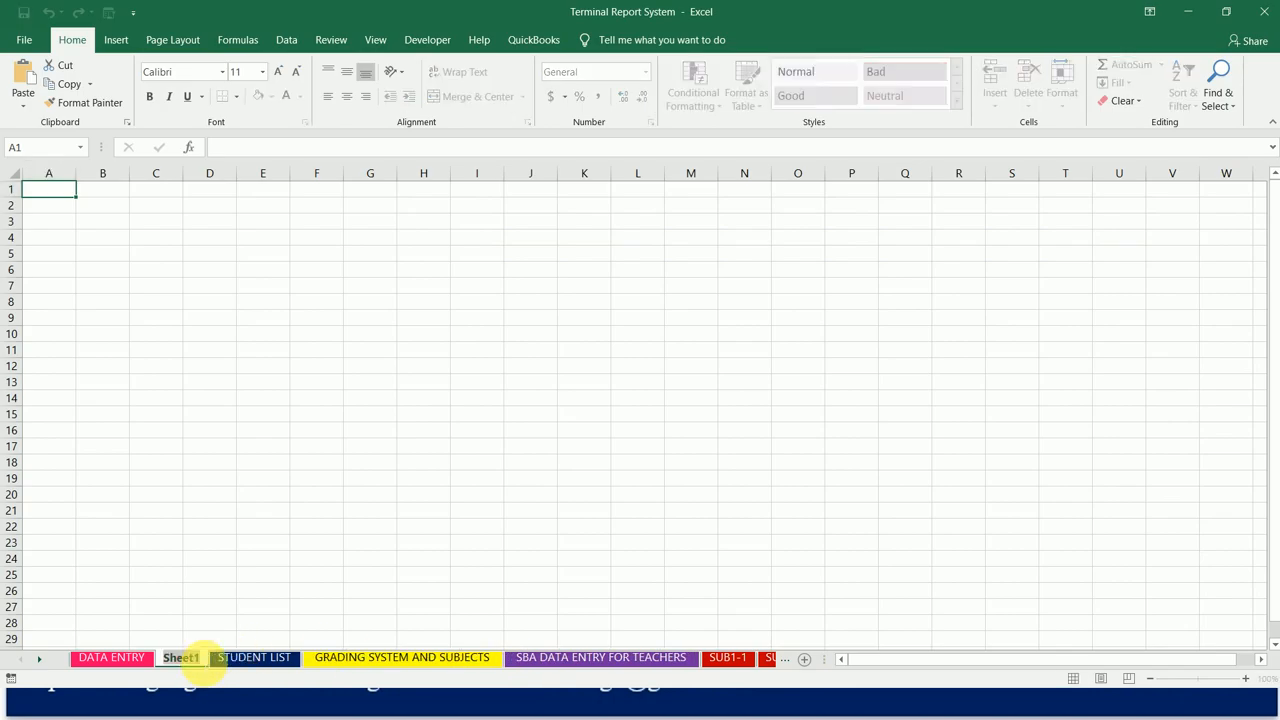
{"action": "type", "text": "TR1"}
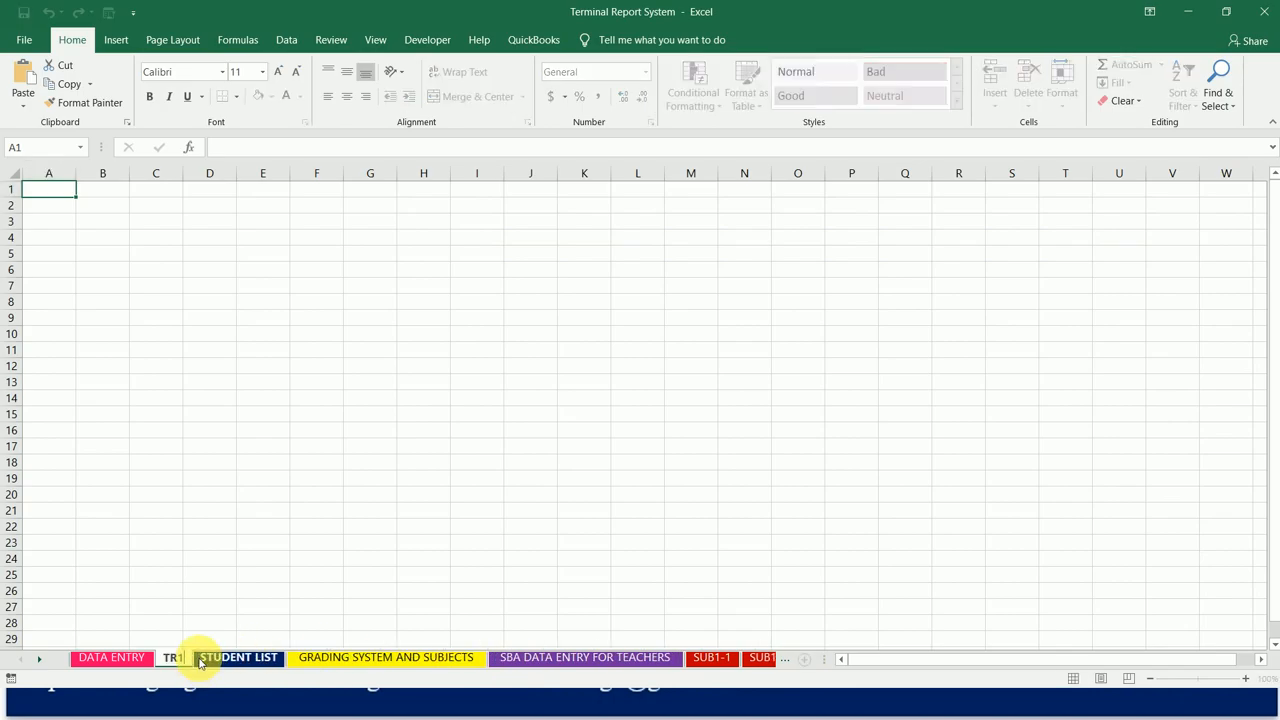
{"action": "left_click", "coordinate": [105, 543]}
{"action": "left_click", "coordinate": [50, 189]}
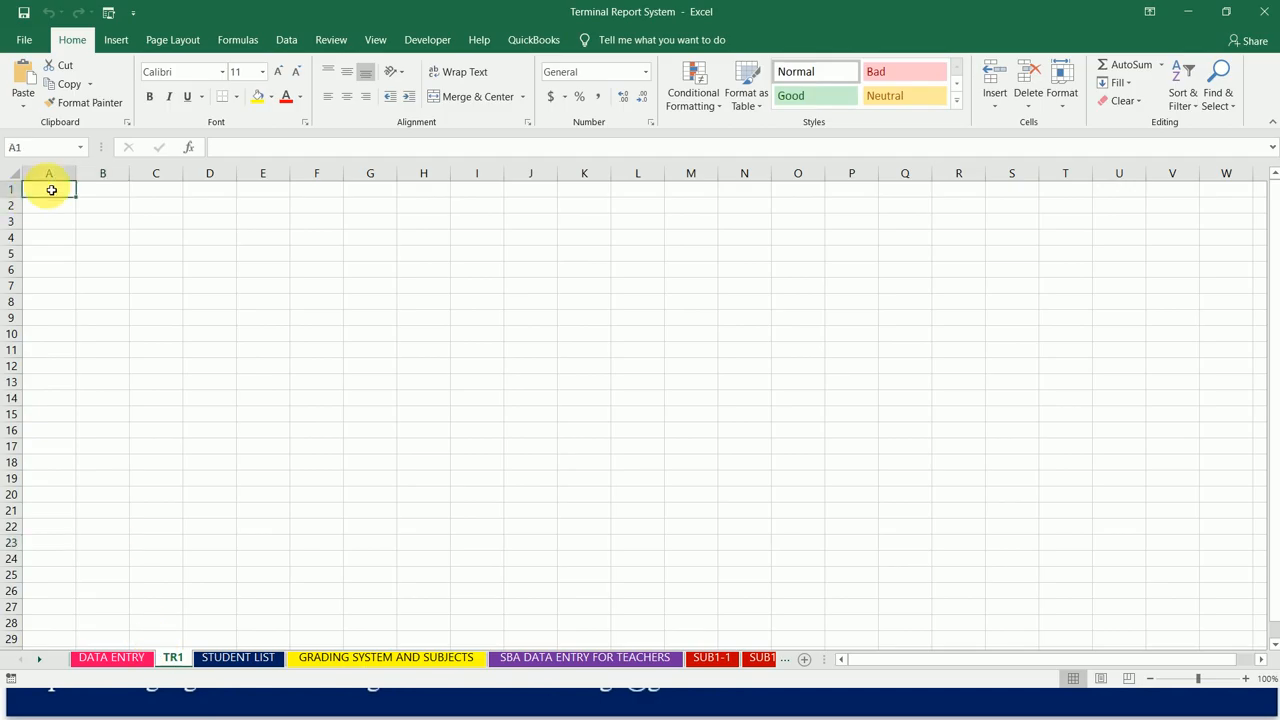
Step: Copy the header row from ID through NATIONALITY on the STUDENT LIST sheet
{"action": "left_click", "coordinate": [240, 658]}
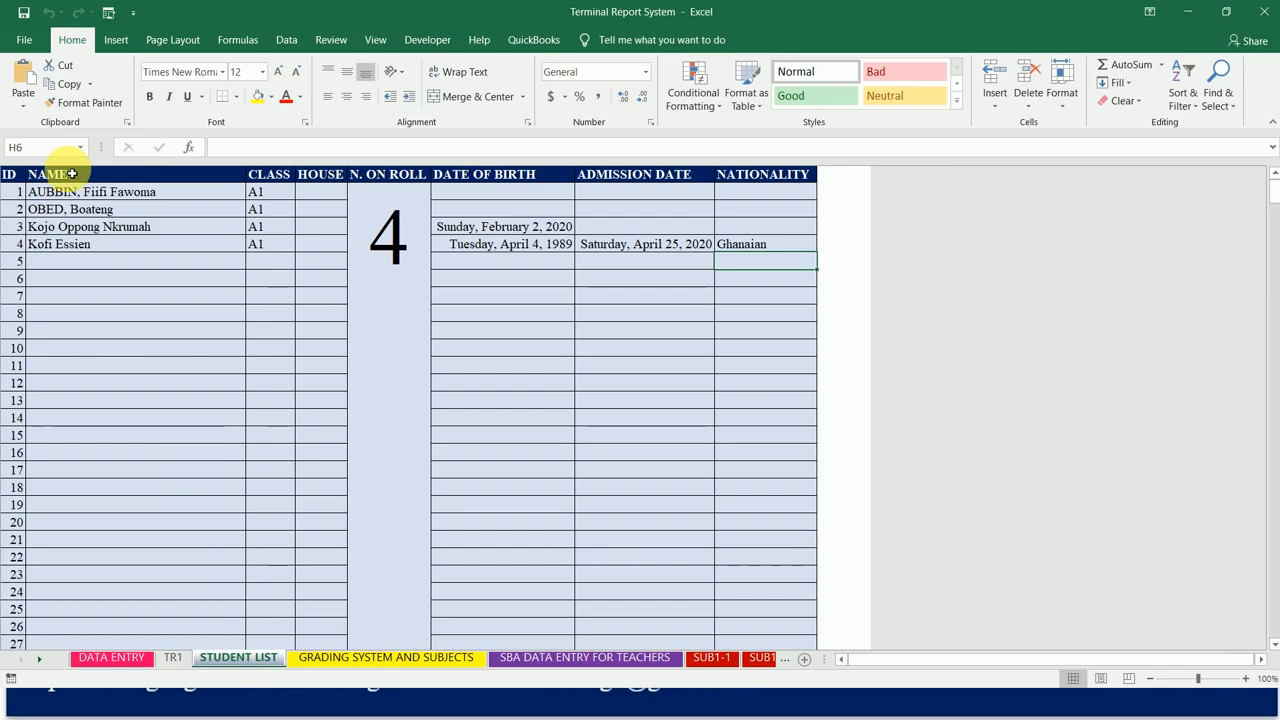
{"action": "left_click", "coordinate": [14, 179]}
{"action": "key", "text": "shift+Right"}
{"action": "key", "text": "shift+Right"}
{"action": "key", "text": "shift+Right"}
{"action": "key", "text": "shift+Right"}
{"action": "key", "text": "shift+Right"}
{"action": "key", "text": "shift+Right"}
{"action": "key", "text": "shift+Right"}
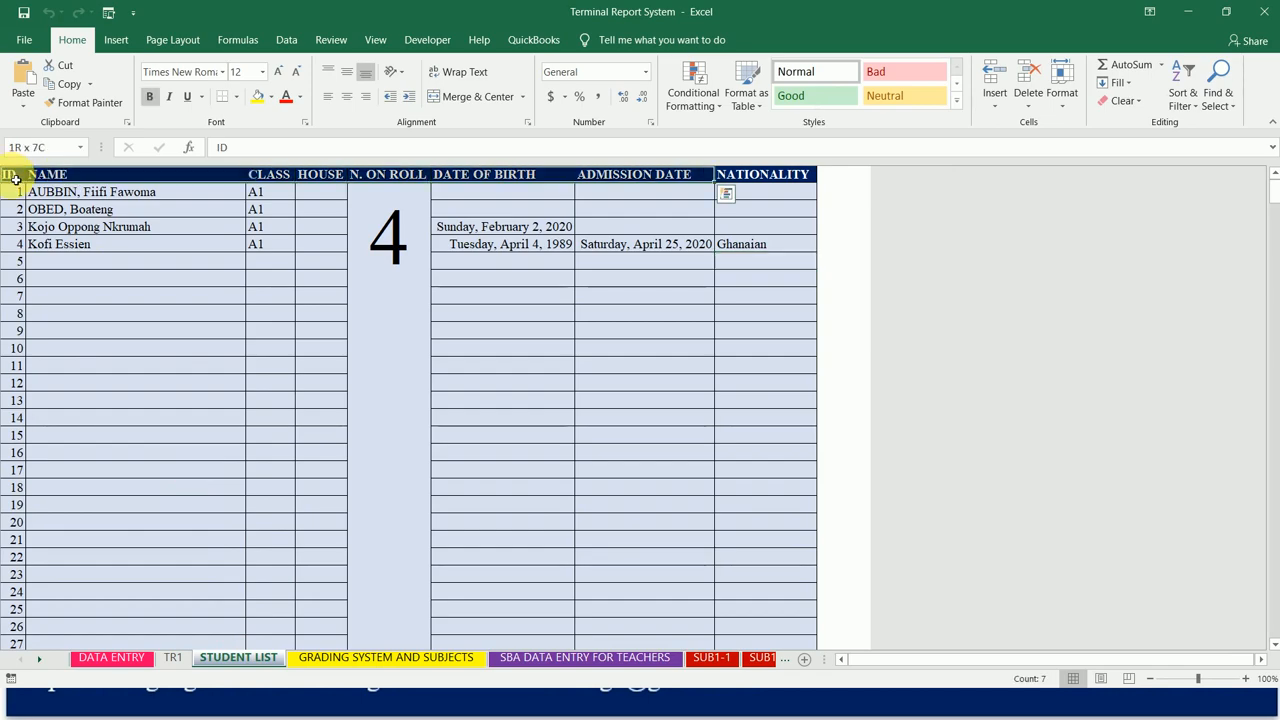
{"action": "left_click", "coordinate": [15, 179]}
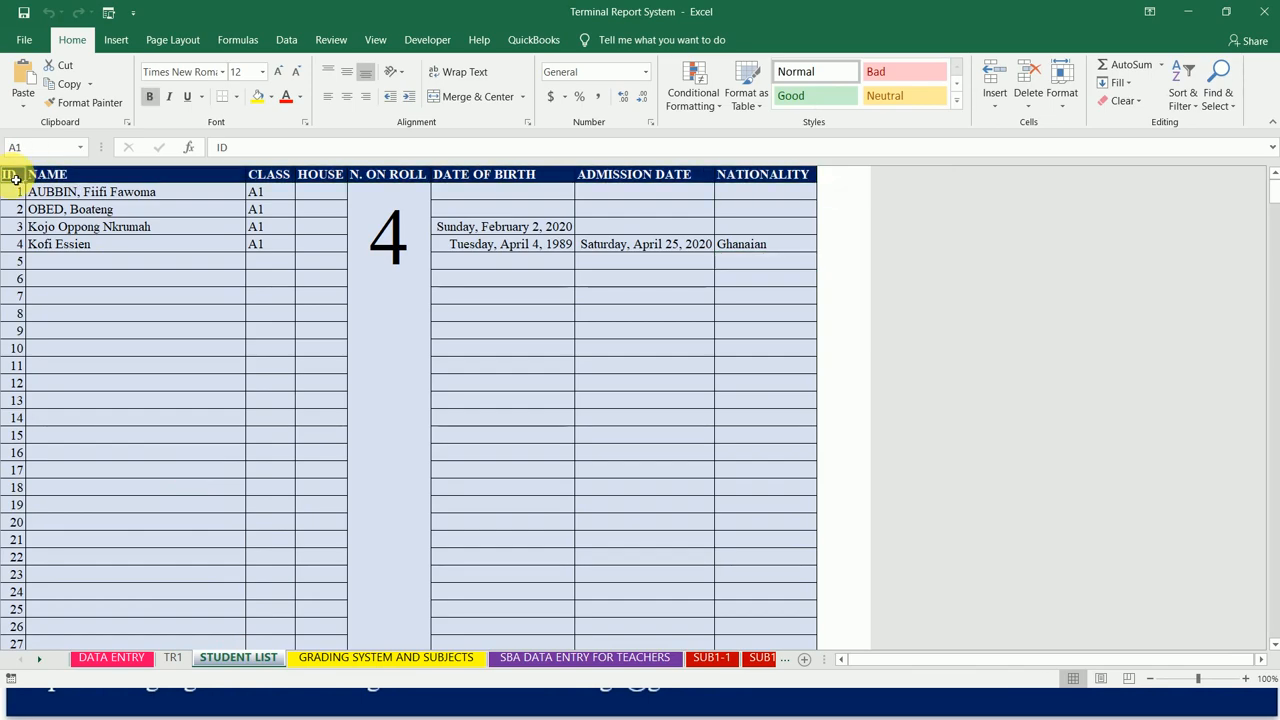
{"action": "key", "text": "shift+Right"}
{"action": "key", "text": "shift+Right"}
{"action": "key", "text": "shift+Right"}
{"action": "key", "text": "shift+Right"}
{"action": "key", "text": "shift+Right"}
{"action": "key", "text": "shift+Right"}
{"action": "key", "text": "shift+Right"}
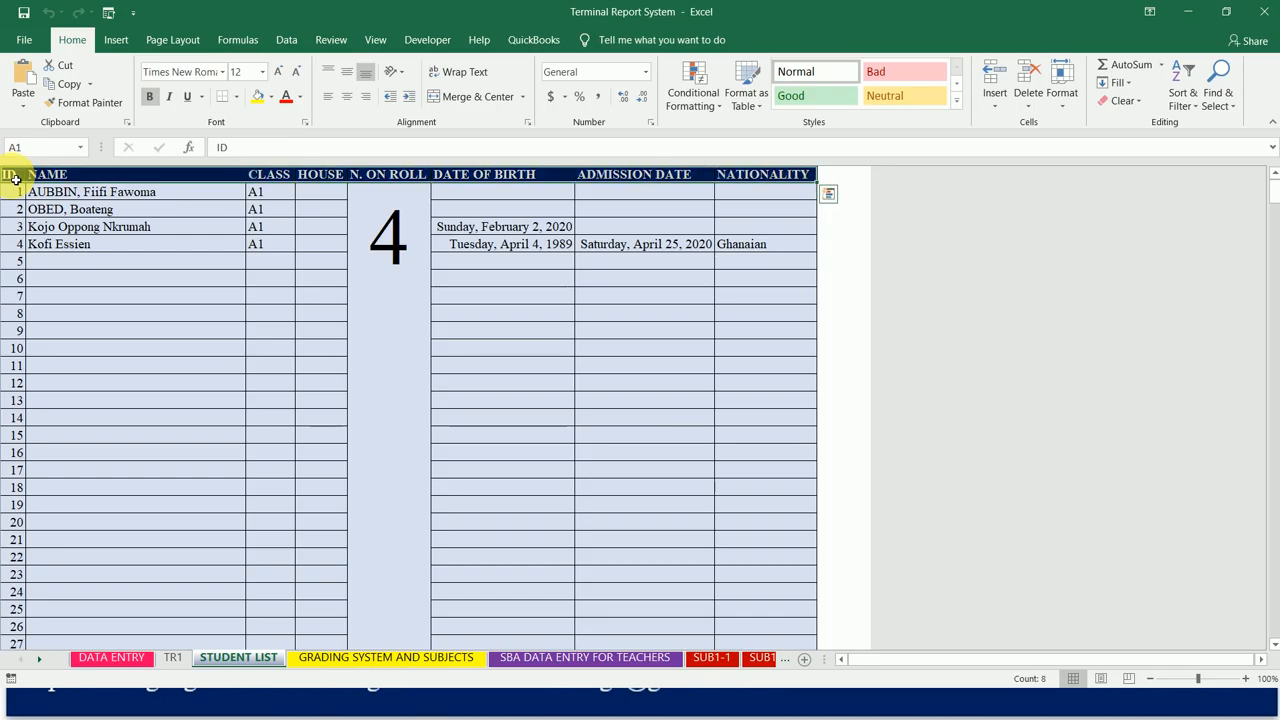
{"action": "key", "text": "ctrl+c"}
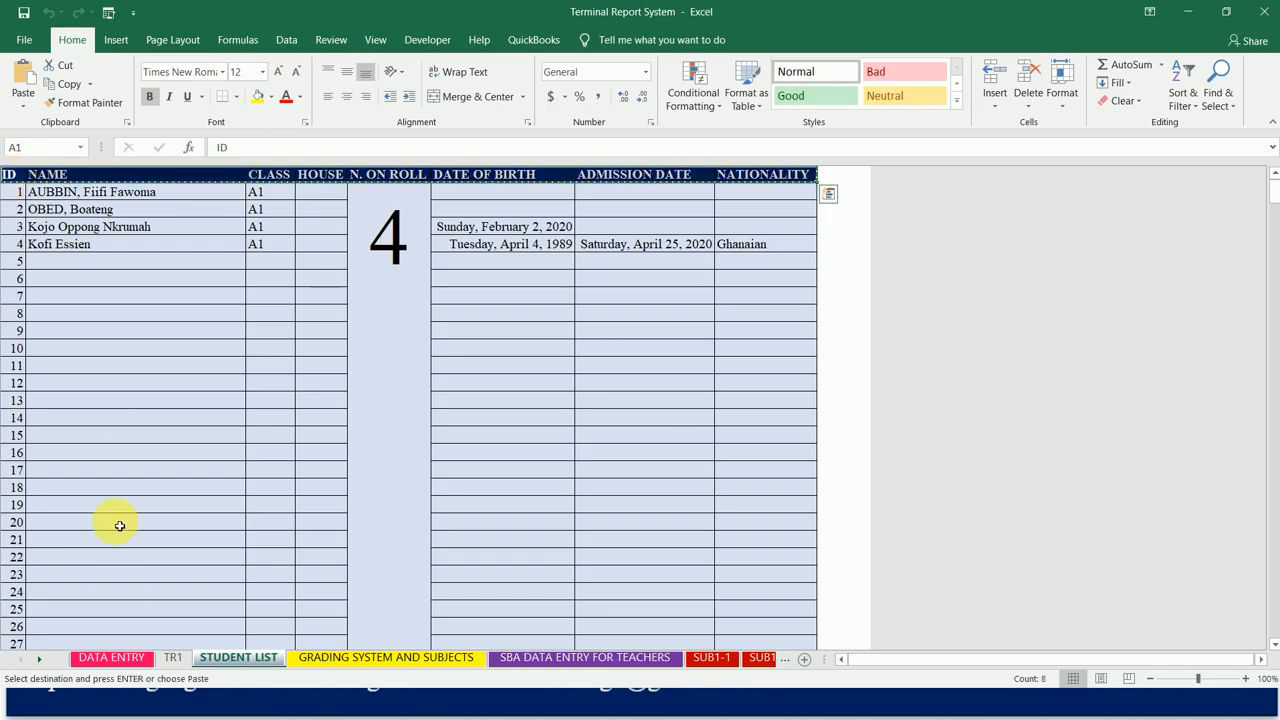
Step: Paste the copied headers into row 1 of the TR1 sheet, keeping the source column widths
{"action": "left_click", "coordinate": [172, 657]}
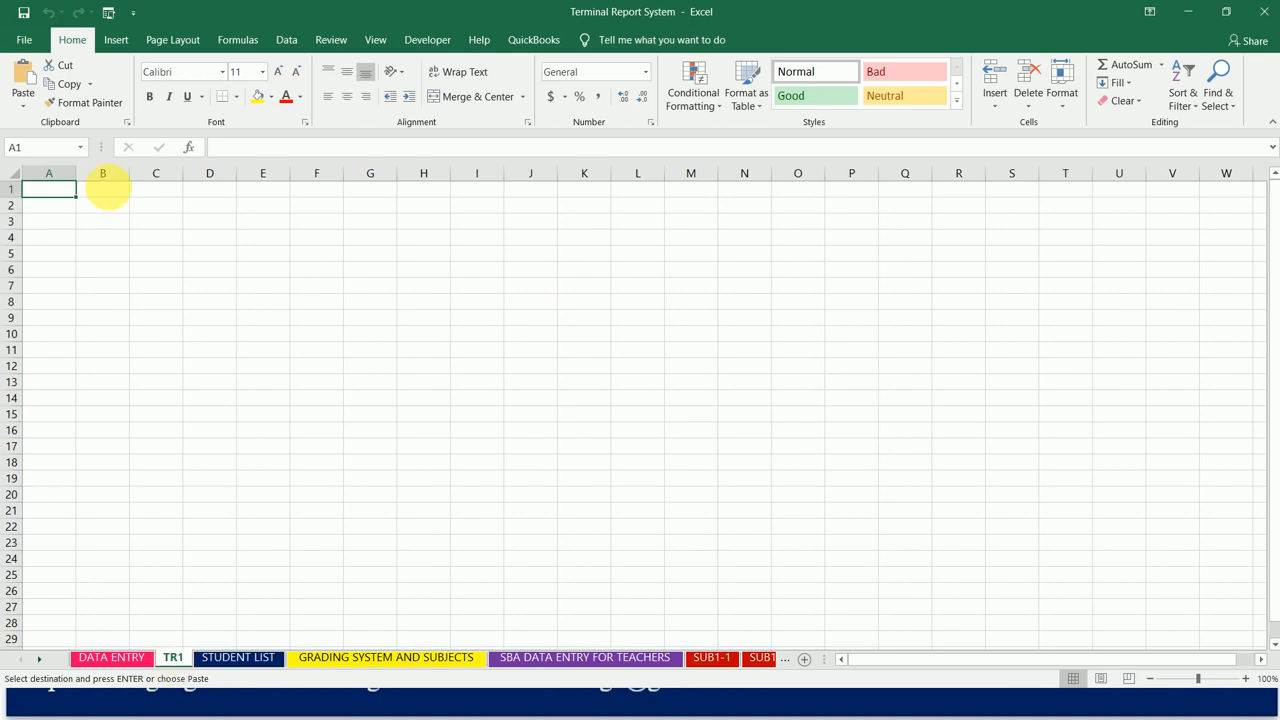
{"action": "left_click", "coordinate": [23, 106]}
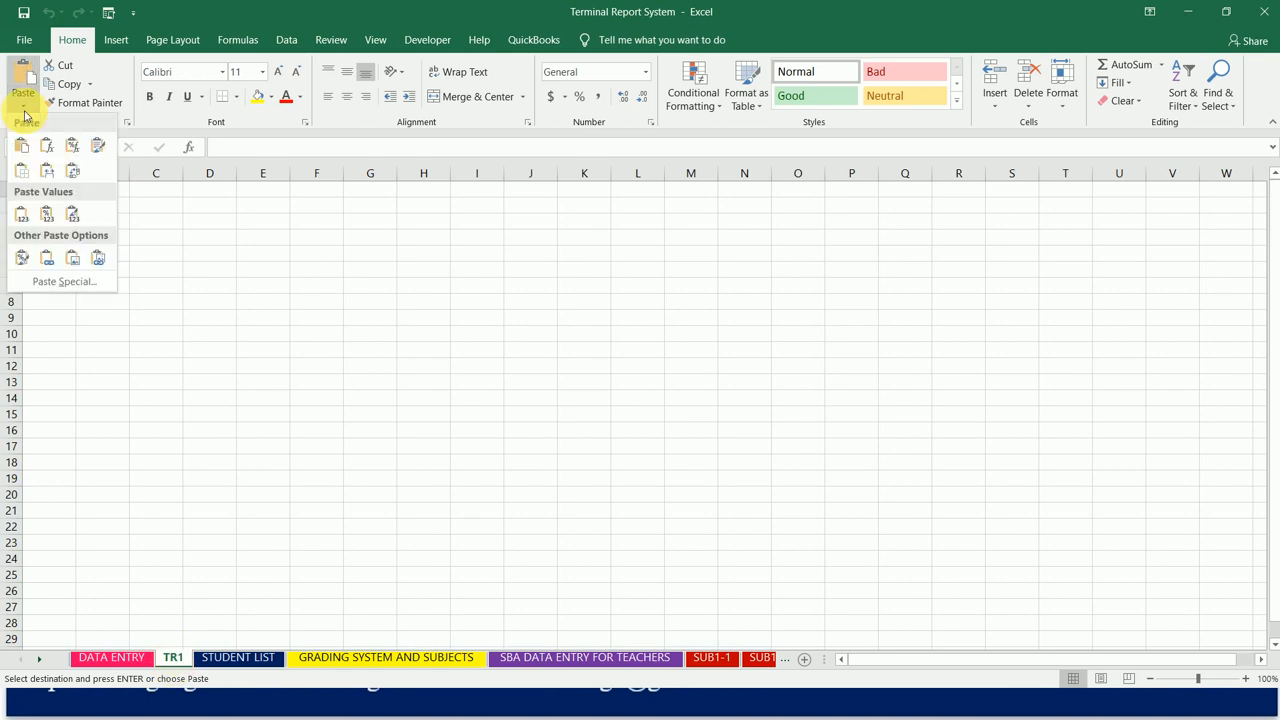
{"action": "left_click", "coordinate": [50, 176]}
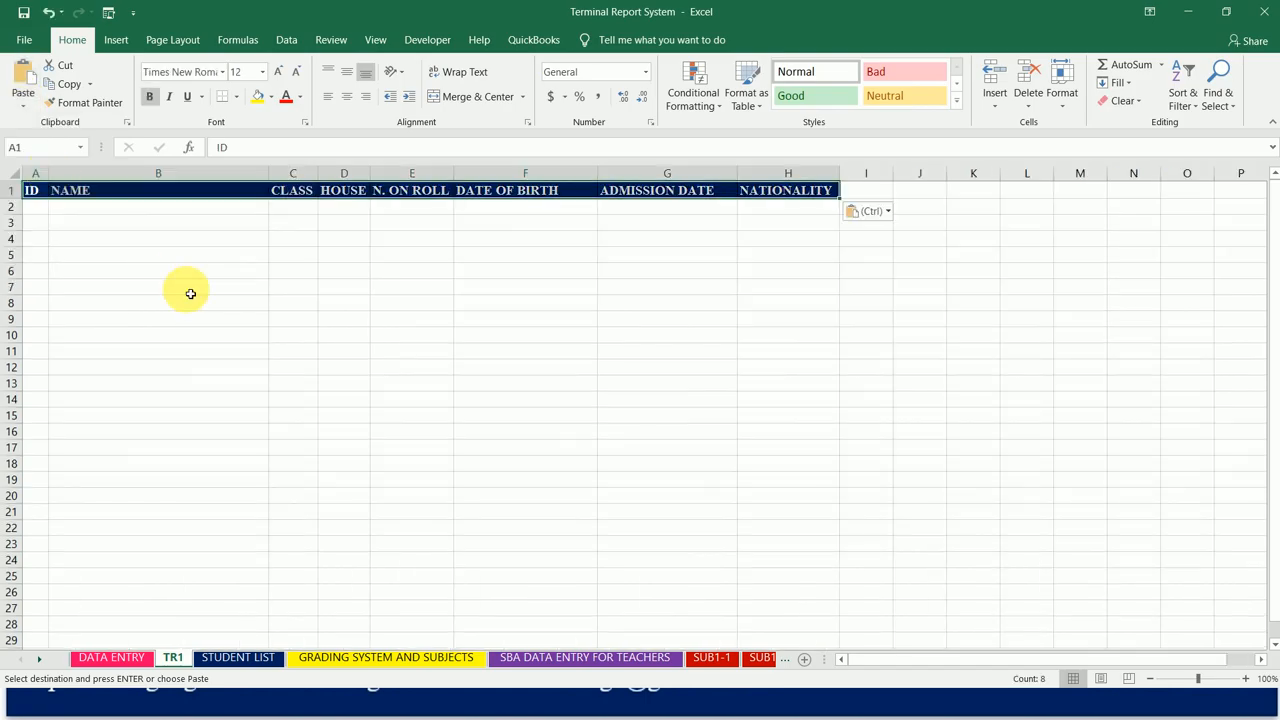
Step: Examine the weighted score, grade, rank and remarks columns on the SUB1-1 sheet
{"action": "left_click", "coordinate": [723, 662]}
{"action": "left_click", "coordinate": [1052, 231]}
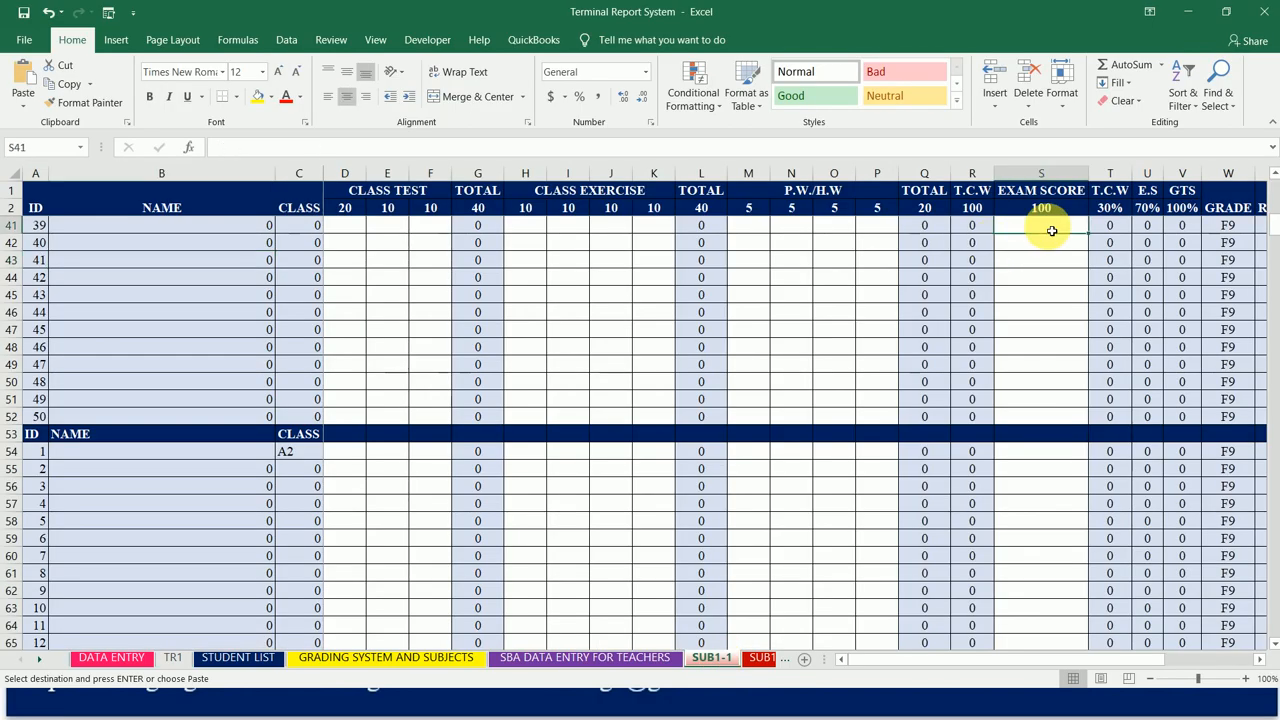
{"action": "key", "text": "Right"}
{"action": "key", "text": "Right"}
{"action": "key", "text": "Right"}
{"action": "key", "text": "Right"}
{"action": "key", "text": "Right"}
{"action": "key", "text": "Right"}
{"action": "key", "text": "Right"}
{"action": "key", "text": "Left"}
{"action": "key", "text": "Left"}
{"action": "key", "text": "Left"}
{"action": "key", "text": "Left"}
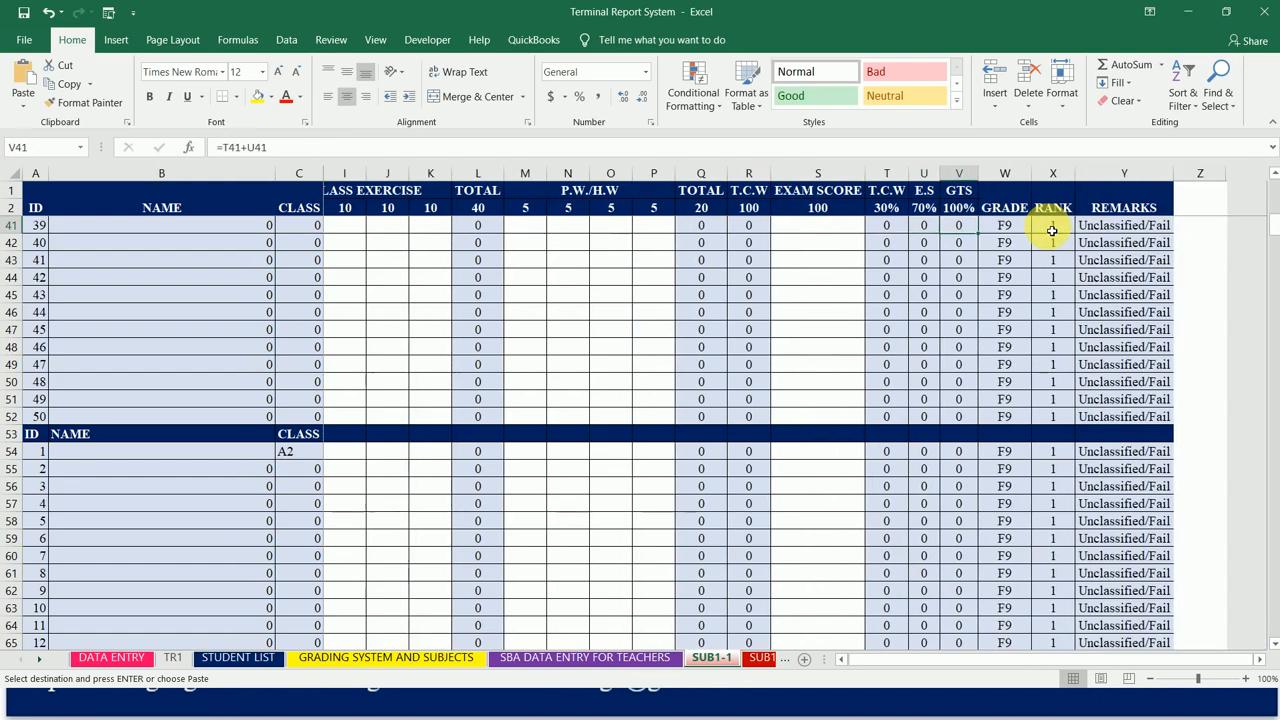
{"action": "key", "text": "Right"}
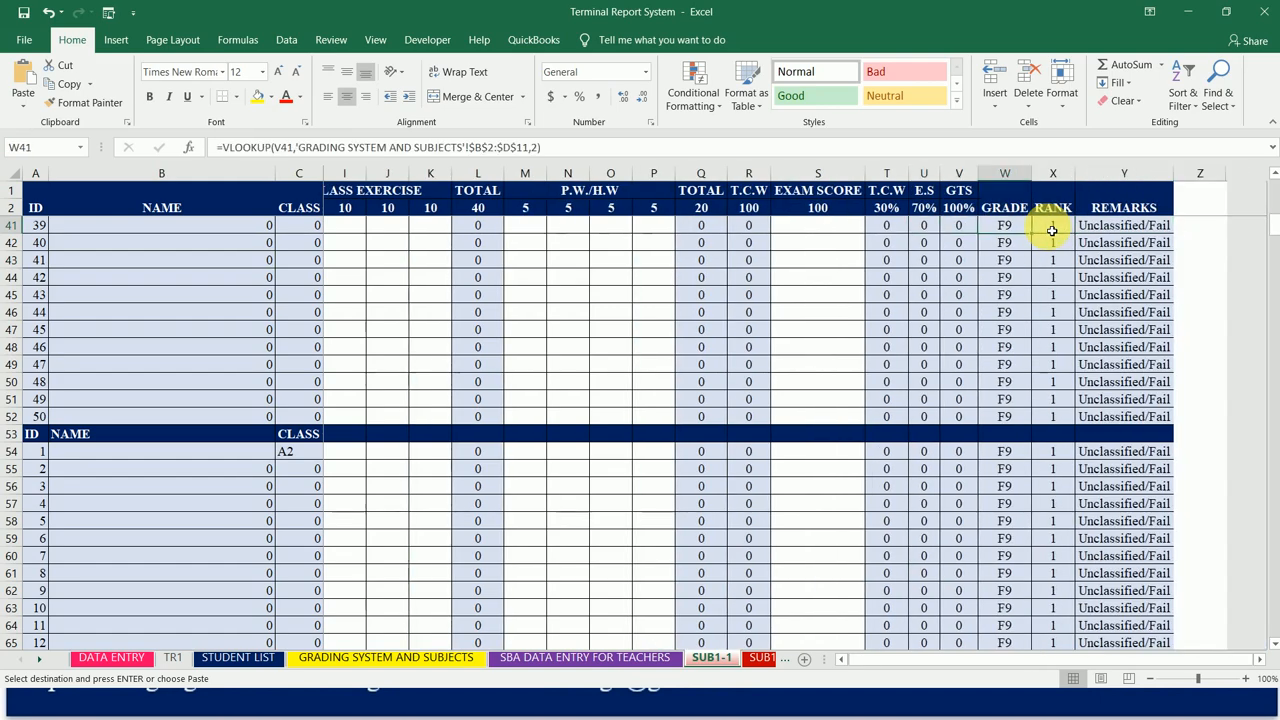
{"action": "key", "text": "Right"}
{"action": "key", "text": "Right"}
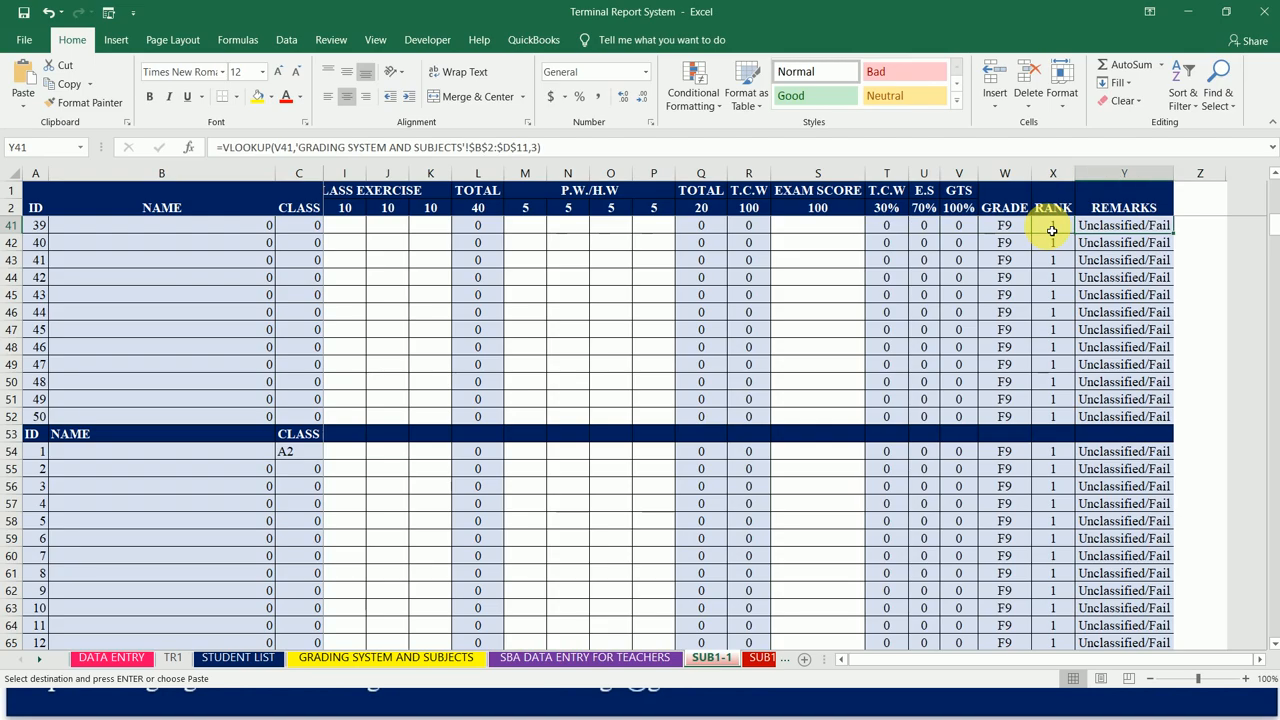
{"action": "key", "text": "Left"}
{"action": "key", "text": "Left"}
{"action": "key", "text": "Left"}
{"action": "key", "text": "Left"}
{"action": "key", "text": "Left"}
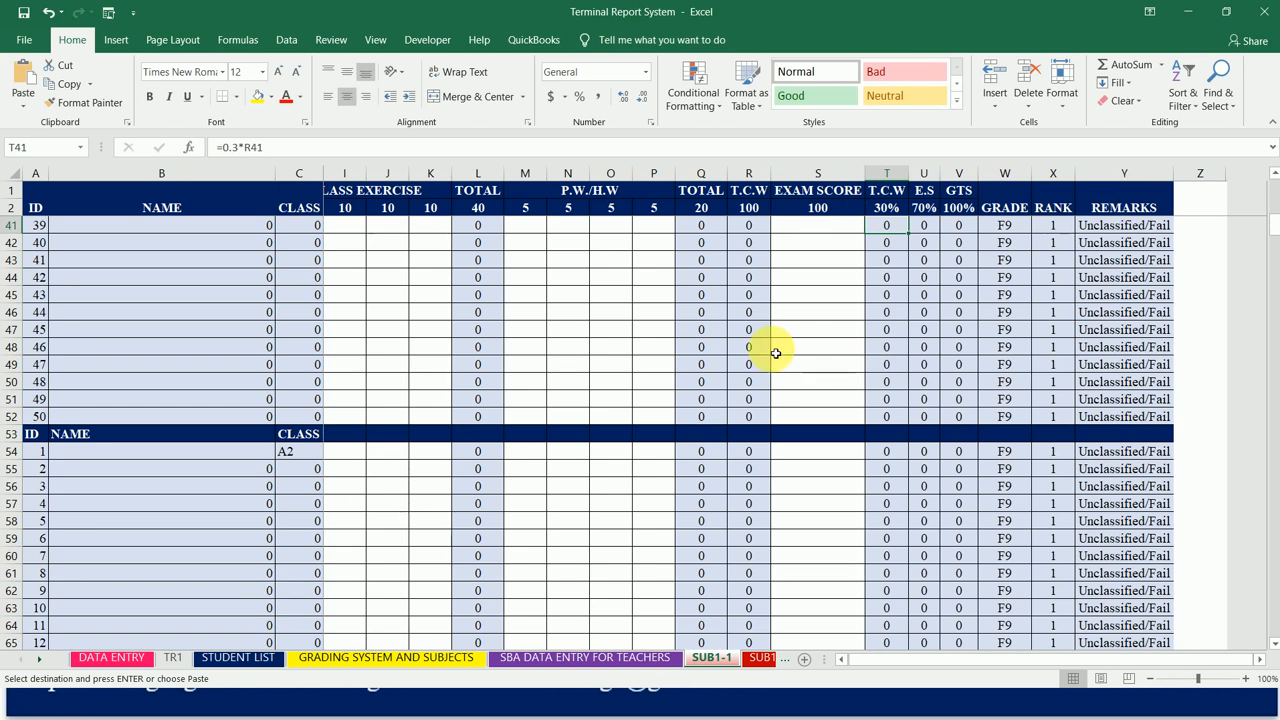
{"action": "key", "text": "Up"}
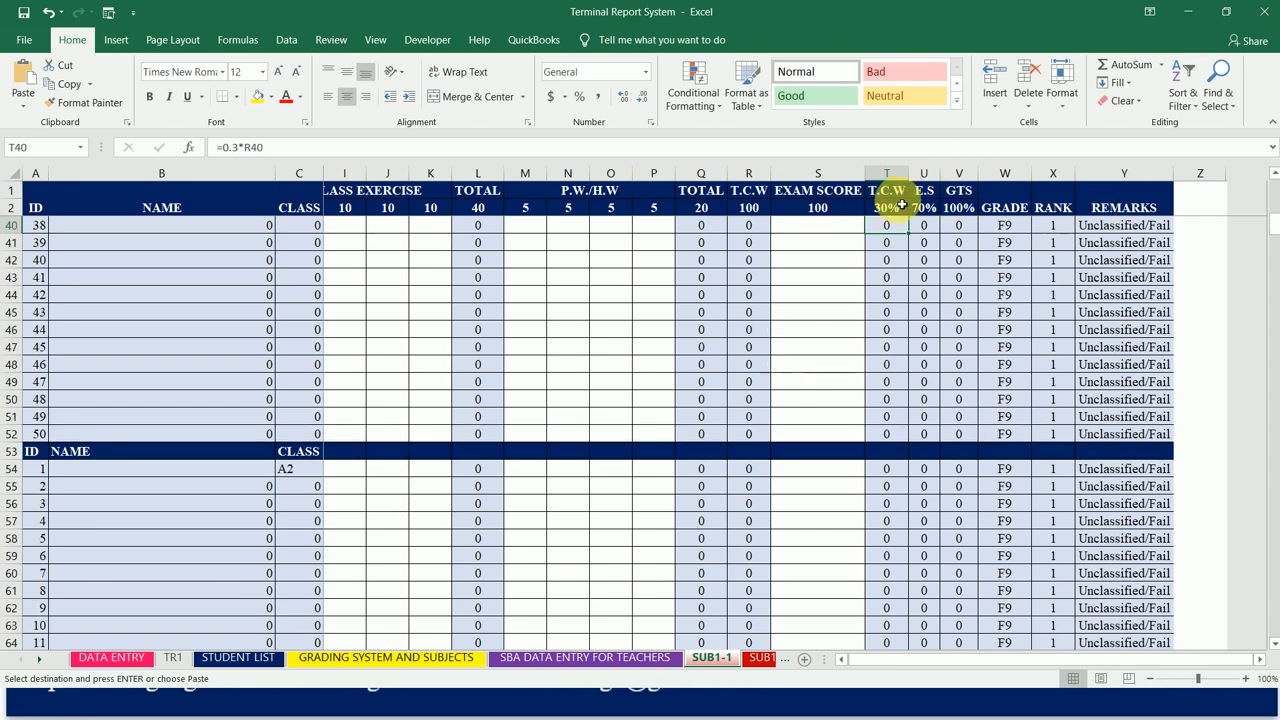
Step: Copy the 30%, 70% and 100% headings from SUB1-1 into TR1, starting at cell I1
{"action": "left_click_drag", "start_coordinate": [897, 208], "coordinate": [901, 212]}
{"action": "key", "text": "shift+Right"}
{"action": "key", "text": "ctrl+c"}
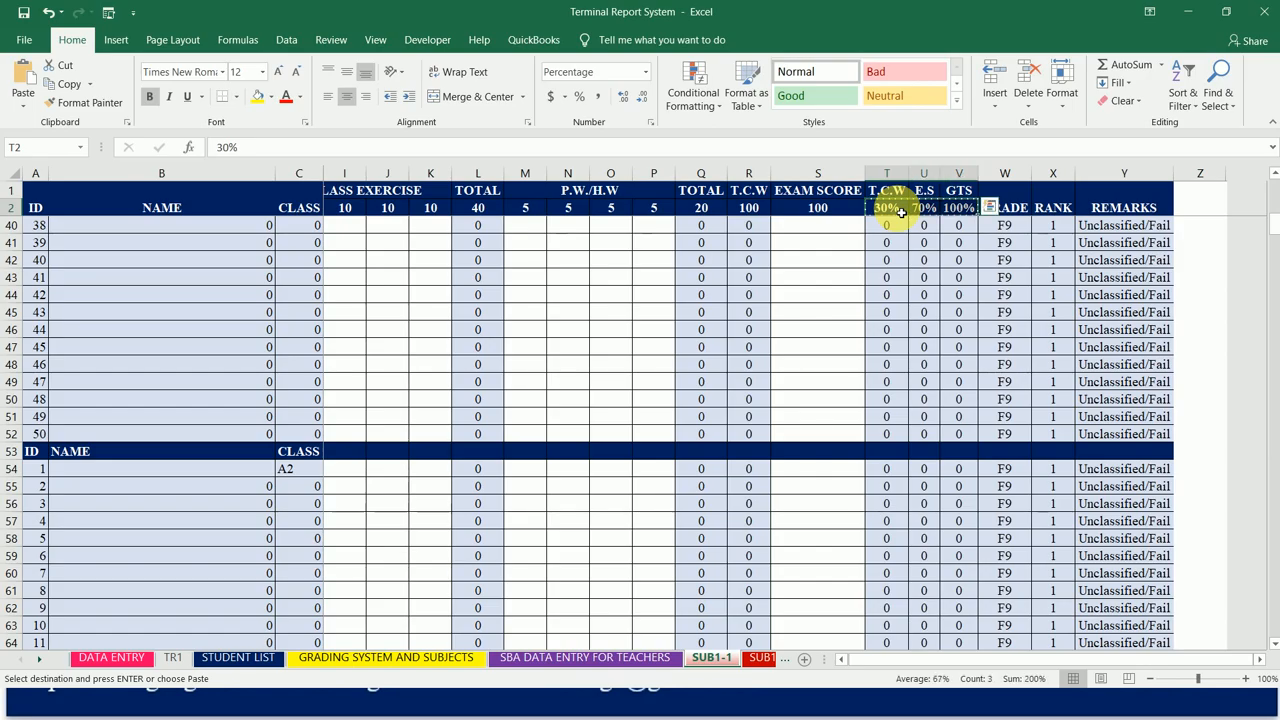
{"action": "left_click", "coordinate": [174, 657]}
{"action": "left_click", "coordinate": [884, 194]}
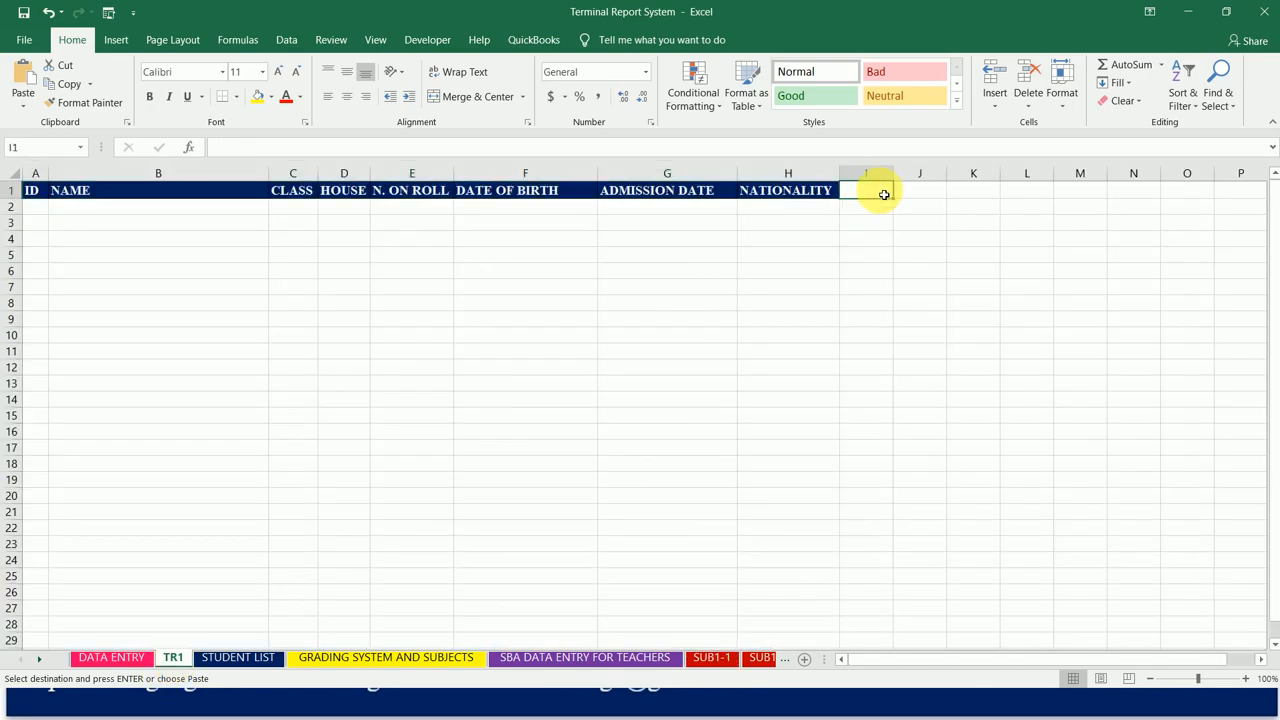
{"action": "key", "text": "ctrl+v"}
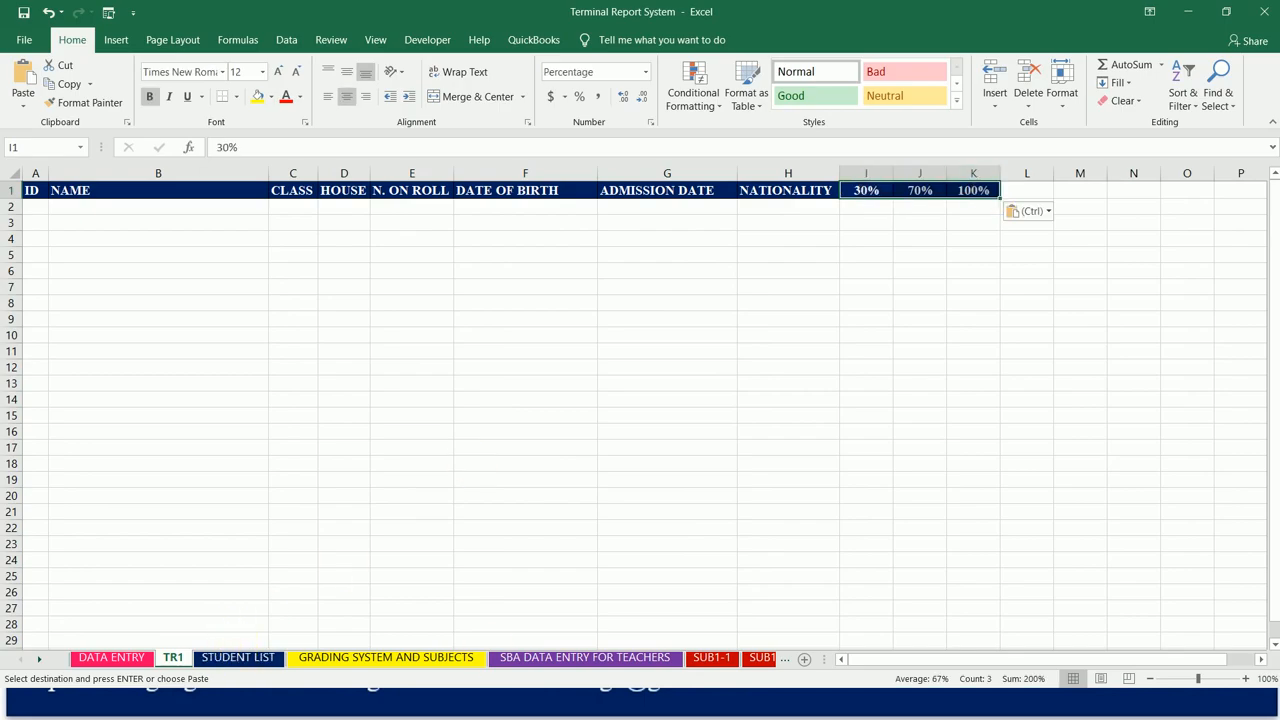
Step: Check the remaining headings on SUB1-1, and enter GRADE, RANK and RAMARKS in cells L1 to N1 of TR1
{"action": "left_click", "coordinate": [711, 657]}
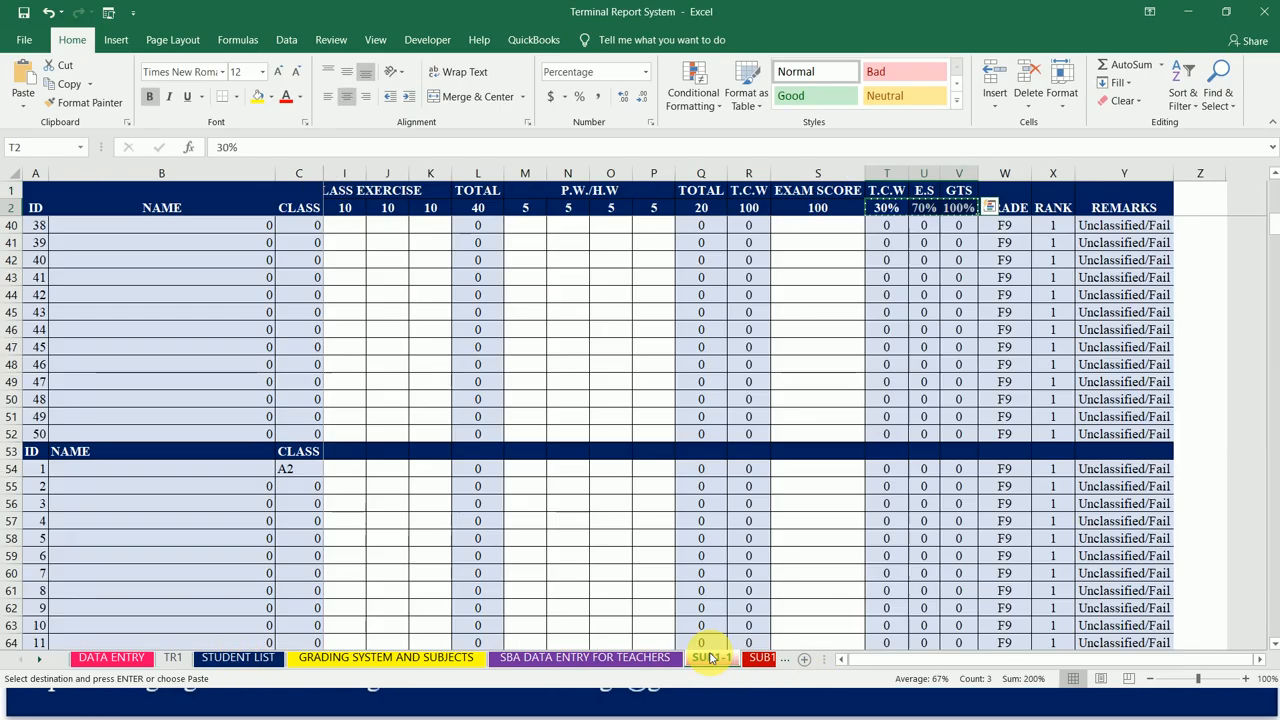
{"action": "left_click", "coordinate": [173, 657]}
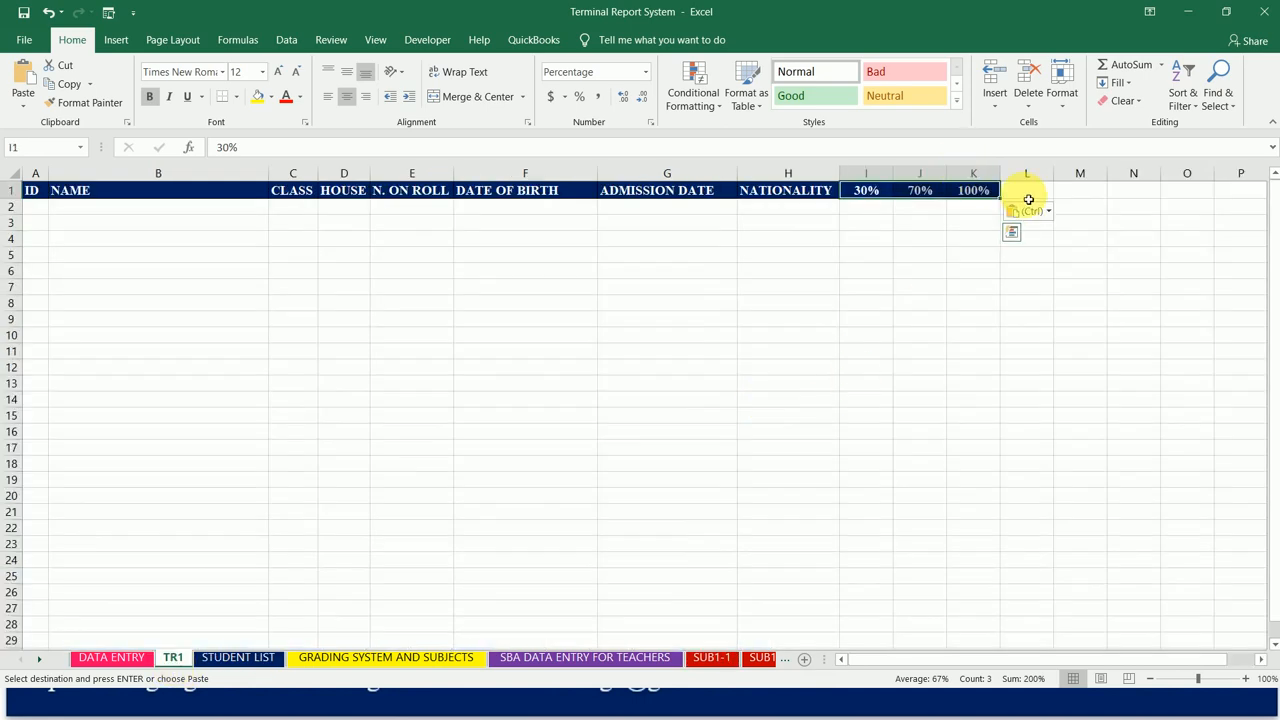
{"action": "left_click", "coordinate": [964, 195]}
{"action": "key", "text": "Right"}
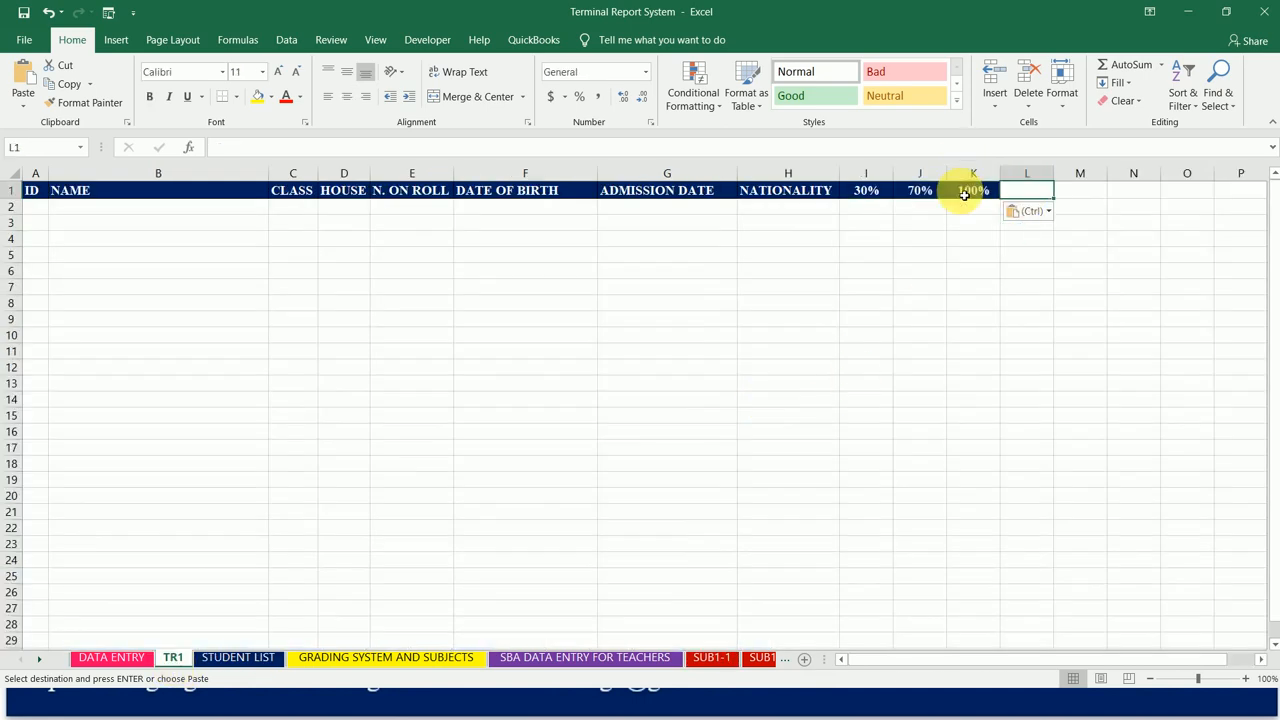
{"action": "type", "text": "GRADE"}
{"action": "key", "text": "Right"}
{"action": "type", "text": "RANK REM"}
{"action": "key", "text": "BackSpace"}
{"action": "key", "text": "BackSpace"}
{"action": "key", "text": "BackSpace"}
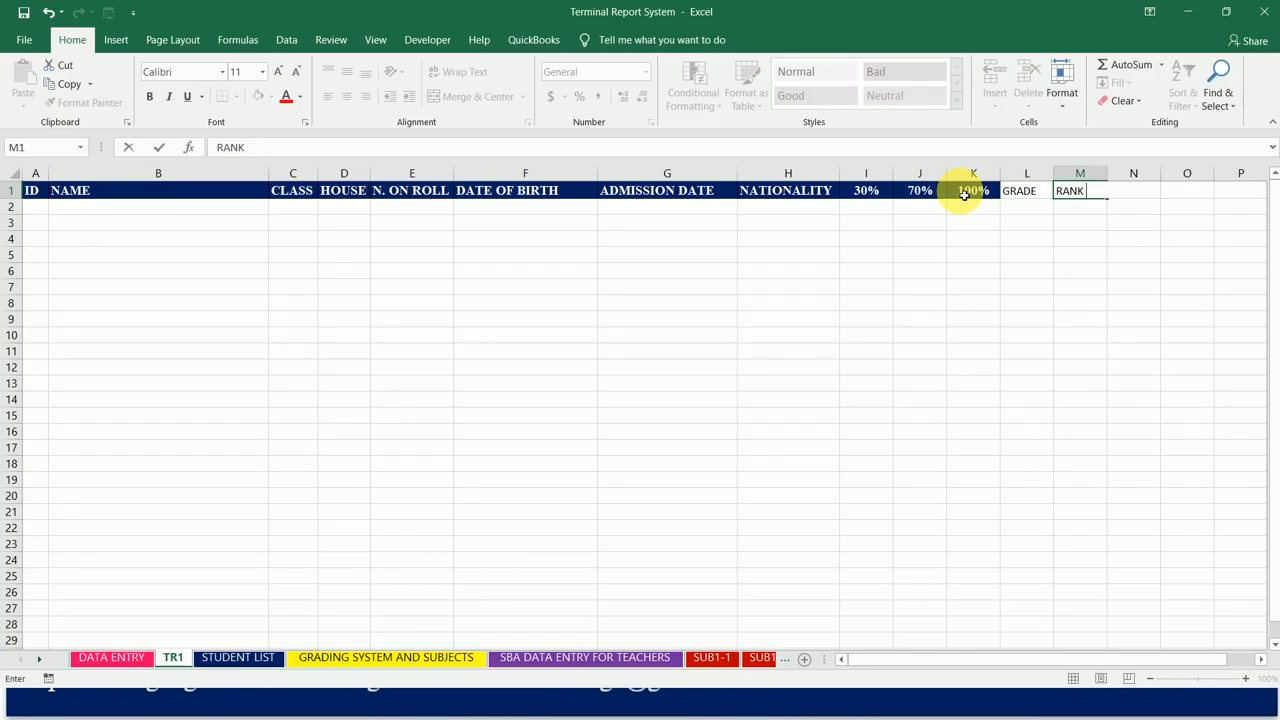
{"action": "key", "text": "Right"}
{"action": "type", "text": "RAMEM"}
{"action": "key", "text": "BackSpace"}
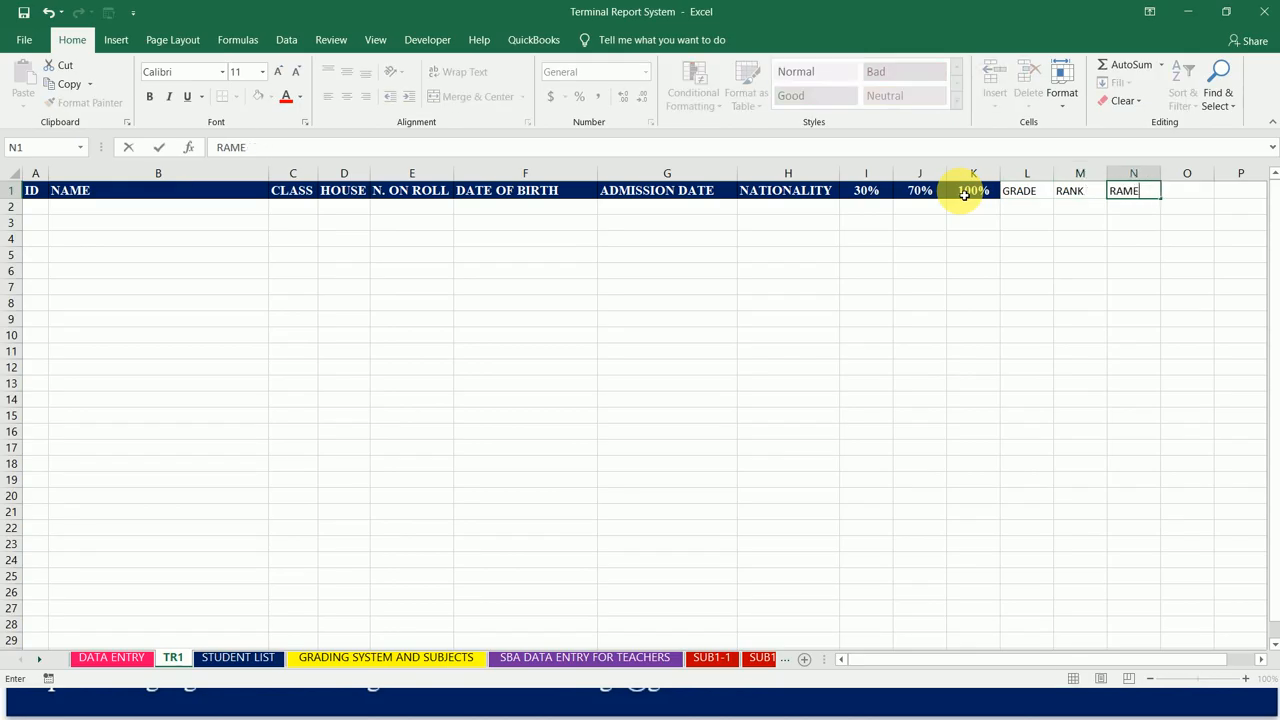
{"action": "type", "text": "ARKS"}
{"action": "key", "text": "Return"}
Step: Change the 30% heading in cell I1 to SUB1(30)
{"action": "left_click", "coordinate": [965, 195]}
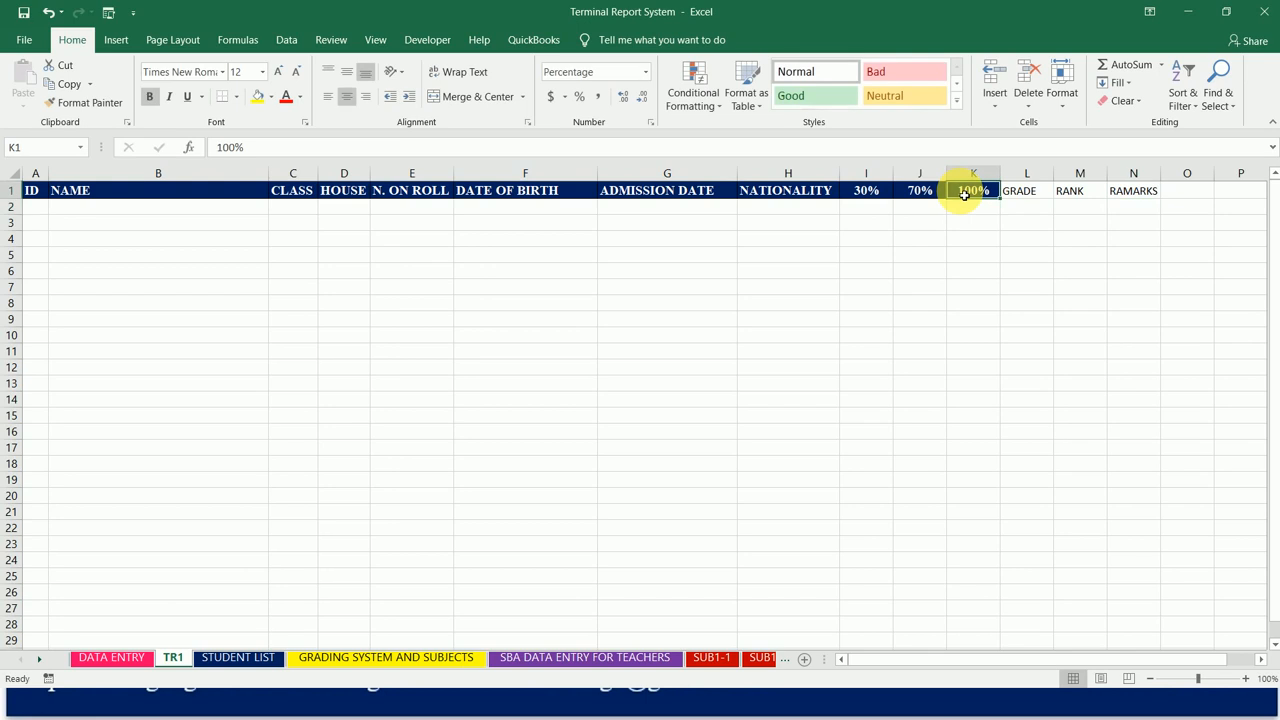
{"action": "key", "text": "Left"}
{"action": "key", "text": "Left"}
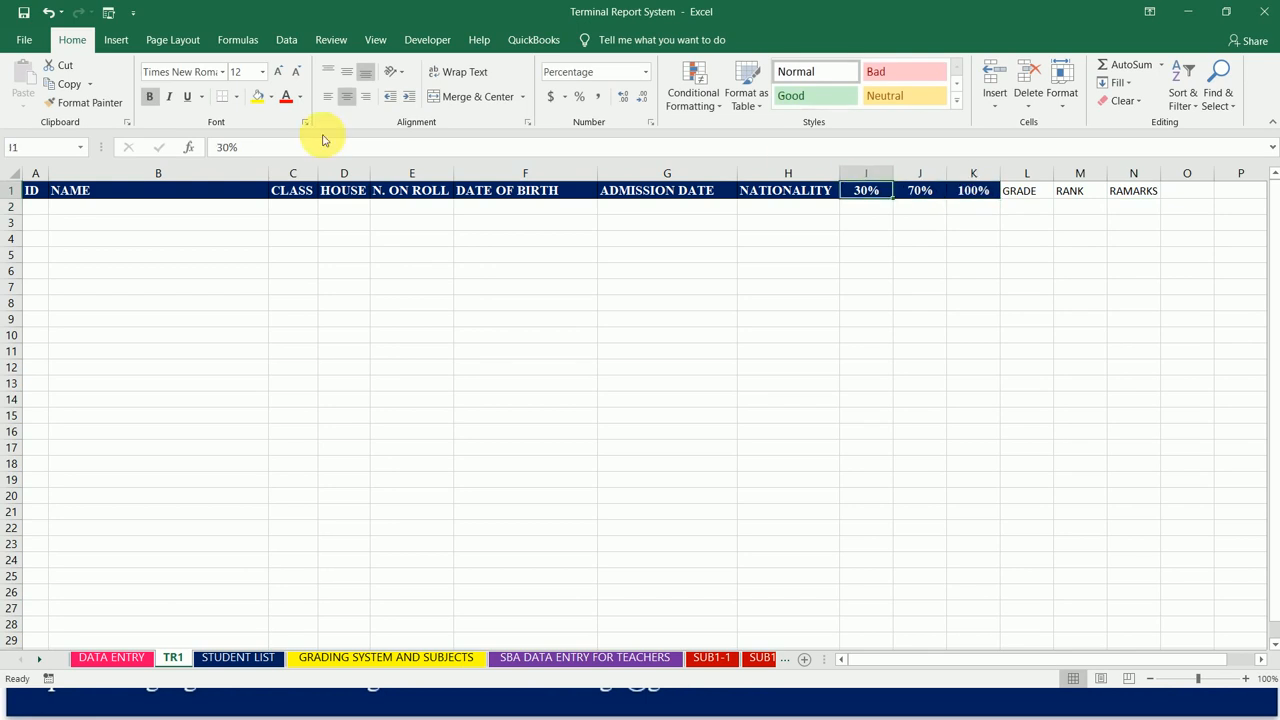
{"action": "left_click", "coordinate": [222, 148]}
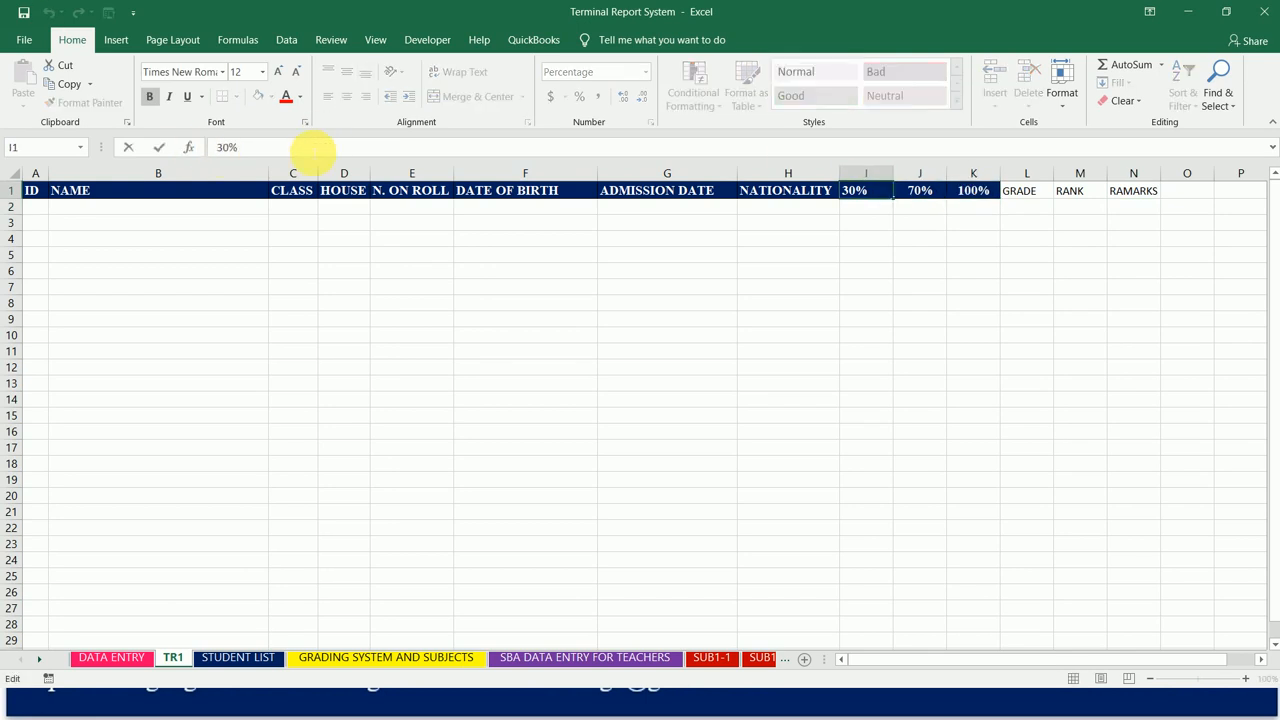
{"action": "type", "text": "SU"}
{"action": "type", "text": "B"}
{"action": "type", "text": "1"}
{"action": "type", "text": "-"}
{"action": "key", "text": "BackSpace"}
{"action": "key", "text": "BackSpace"}
{"action": "key", "text": "BackSpace"}
{"action": "type", "text": "(30)"}
{"action": "key", "text": "Tab"}
Step: Change the 70% heading in cell J1 to SUB1(70)
{"action": "left_click", "coordinate": [220, 147]}
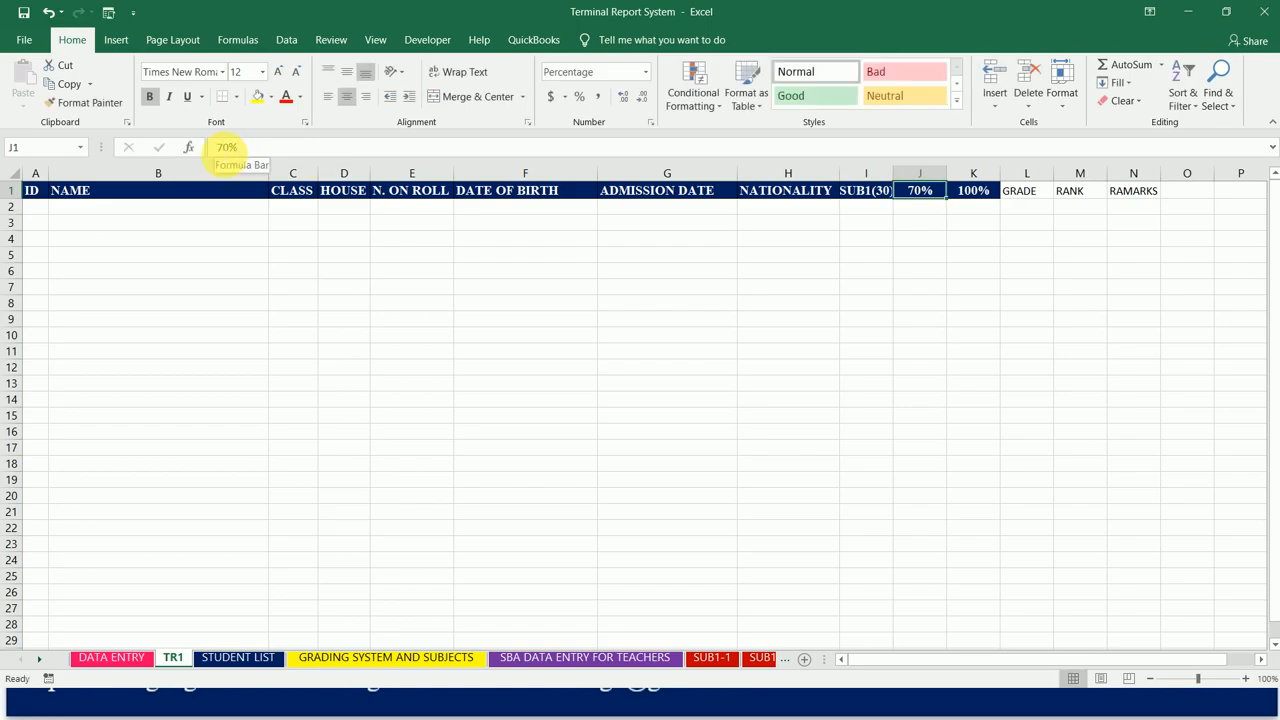
{"action": "type", "text": "SUB1("}
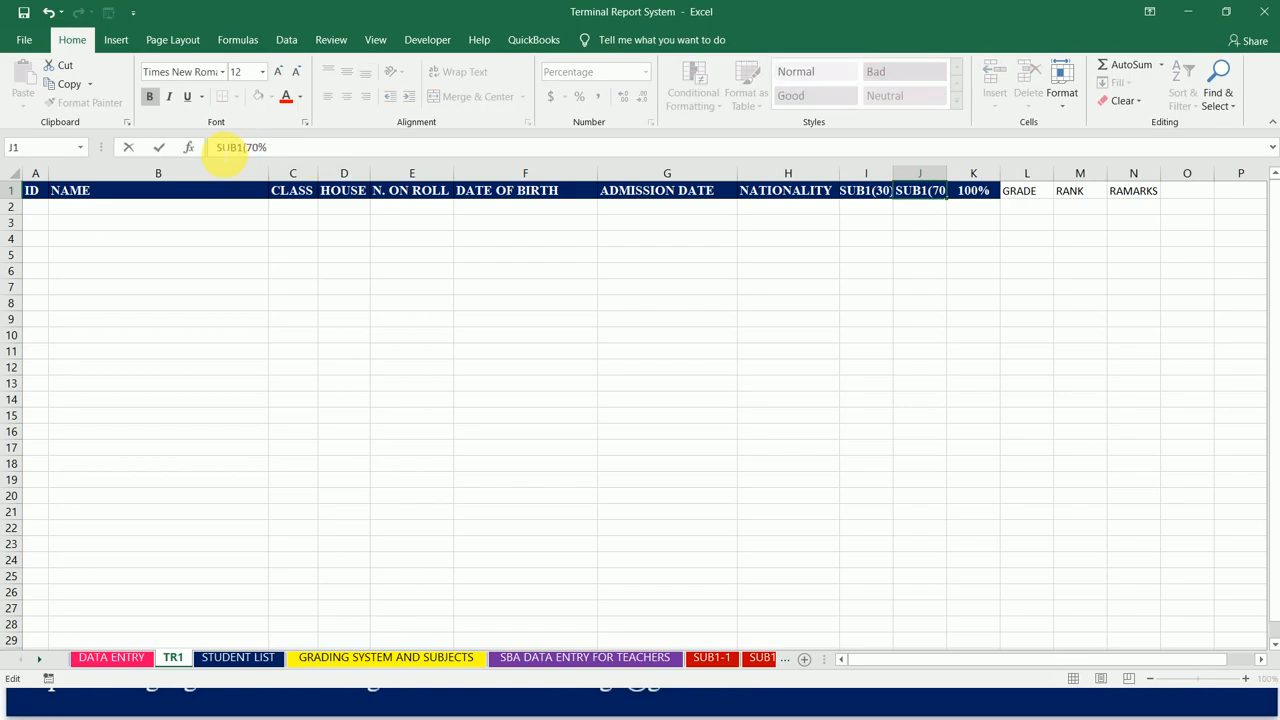
{"action": "key", "text": "BackSpace"}
{"action": "type", "text": ")"}
{"action": "key", "text": "Tab"}
Step: Change the 100% heading in cell K1 to SUB1(100)
{"action": "left_click", "coordinate": [220, 148]}
{"action": "type", "text": "SUB1("}
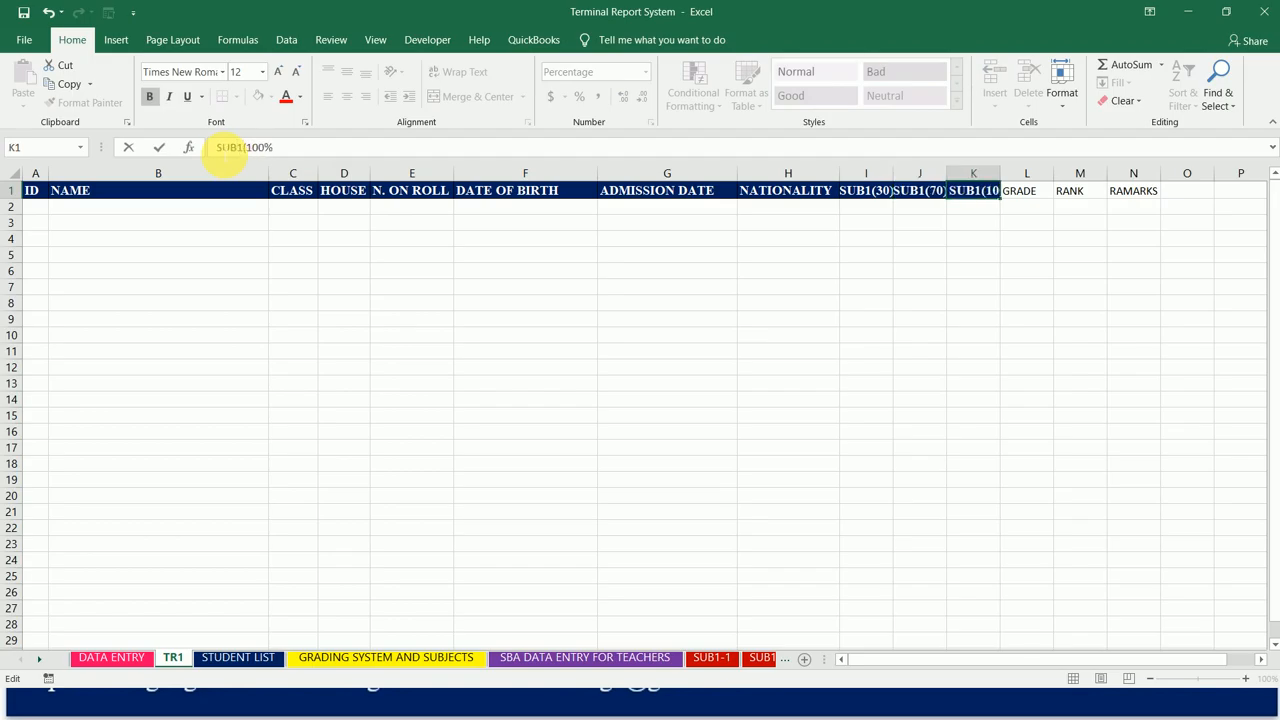
{"action": "key", "text": "Right"}
{"action": "key", "text": "Right"}
{"action": "key", "text": "BackSpace"}
{"action": "key", "text": "BackSpace"}
{"action": "type", "text": "0)"}
{"action": "key", "text": "Tab"}
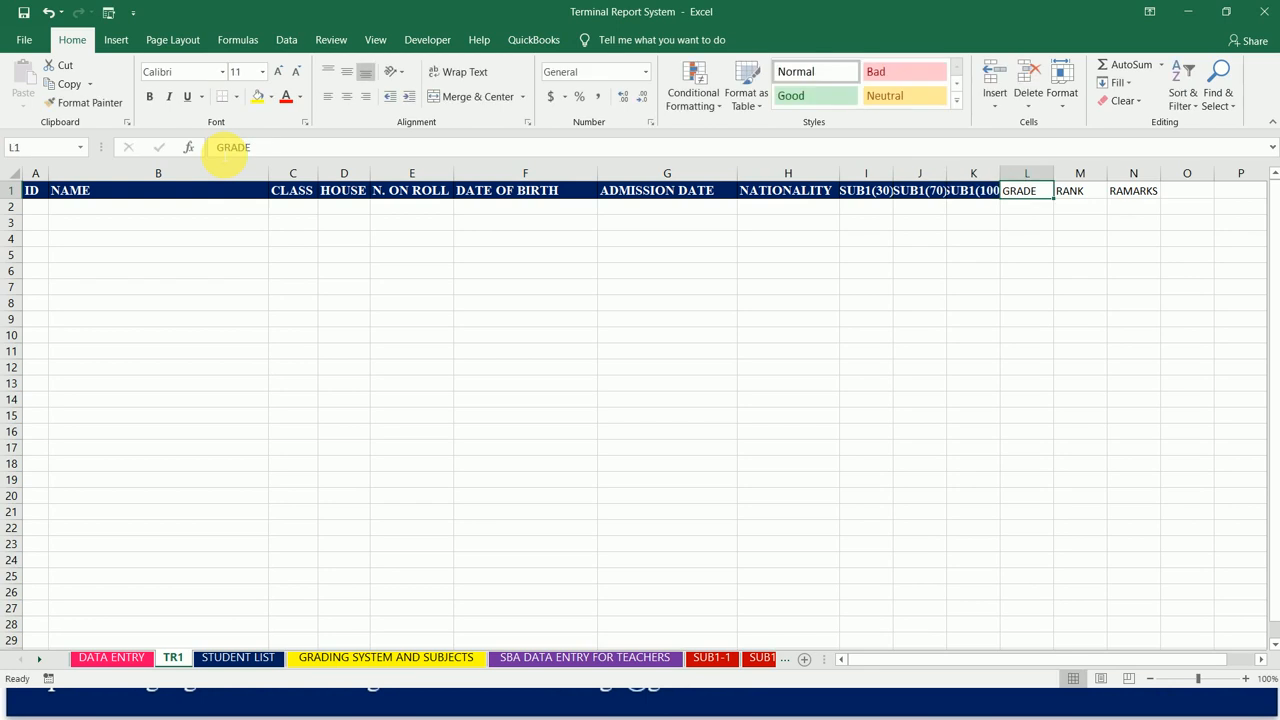
Step: Add the prefix "SUB1(" to the GRADE heading in cell L1
{"action": "left_click", "coordinate": [218, 150]}
{"action": "type", "text": "SUB1"}
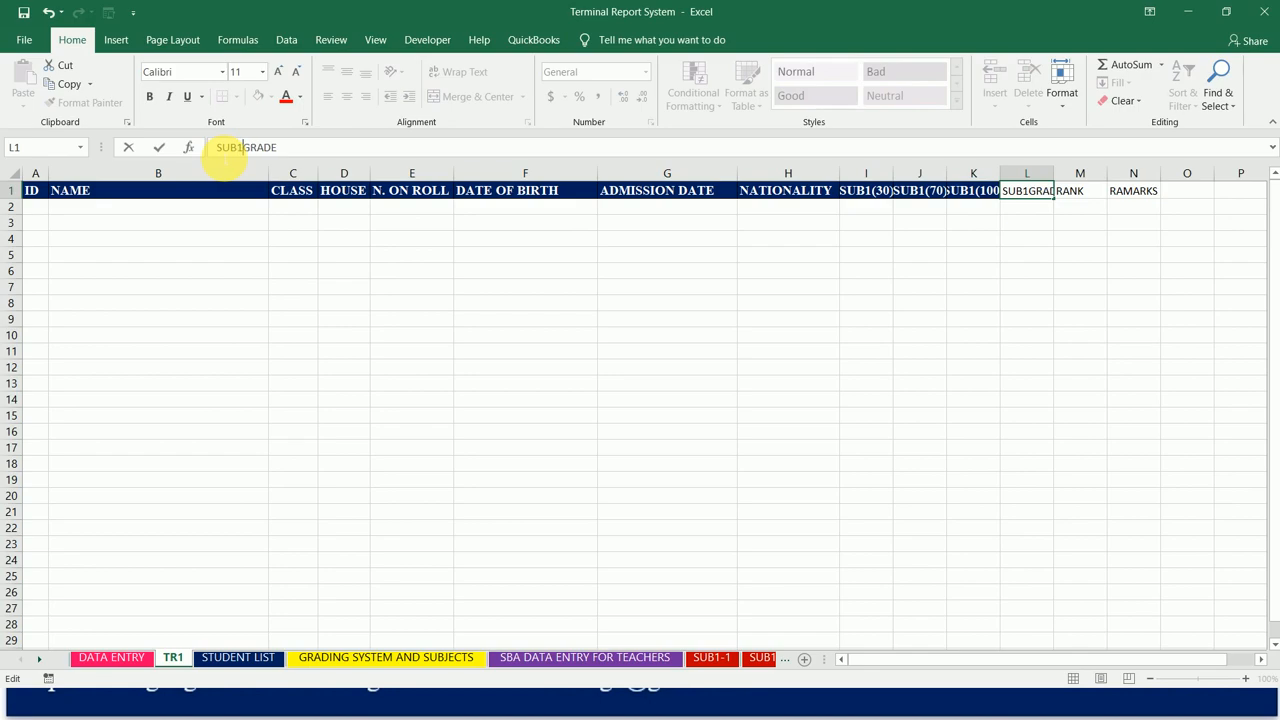
{"action": "type", "text": "("}
{"action": "key", "text": "End"}
{"action": "key", "text": "Tab"}
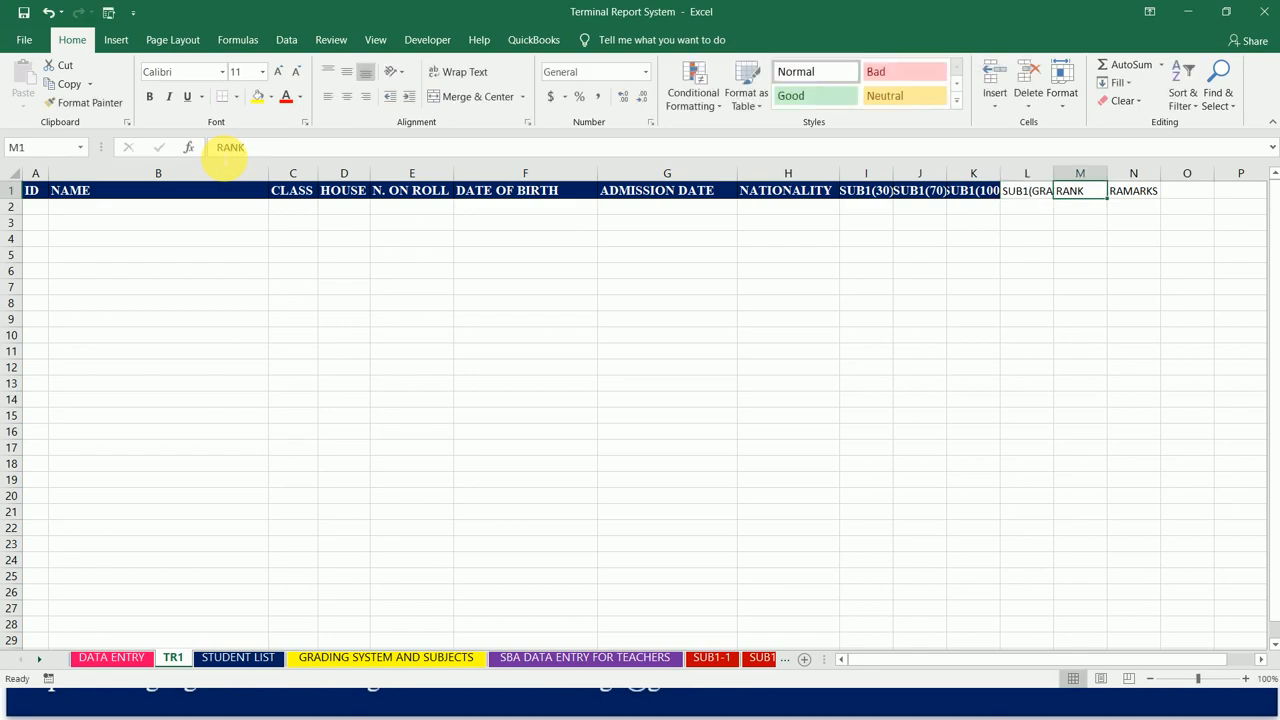
Step: Change the RANK heading in cell M1 to SUB1(RANK)
{"action": "left_click", "coordinate": [224, 157]}
{"action": "type", "text": "SUB"}
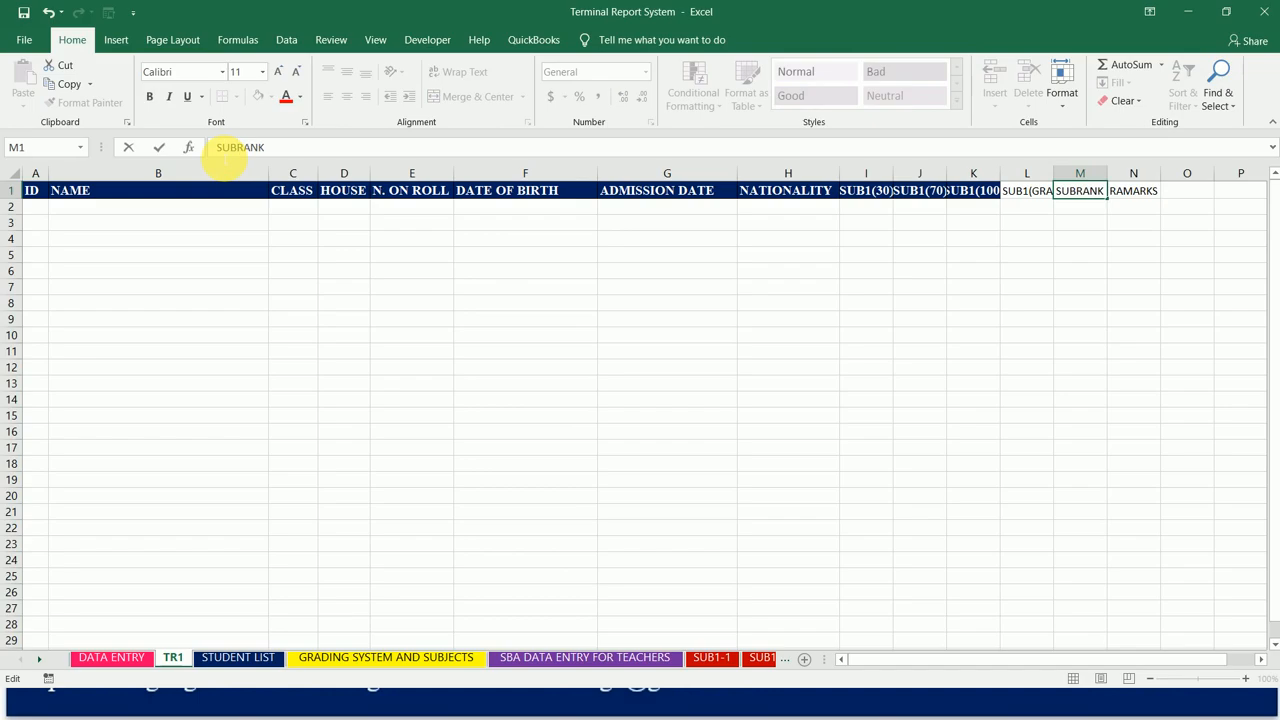
{"action": "type", "text": "("}
{"action": "key", "text": "BackSpace"}
{"action": "type", "text": "1("}
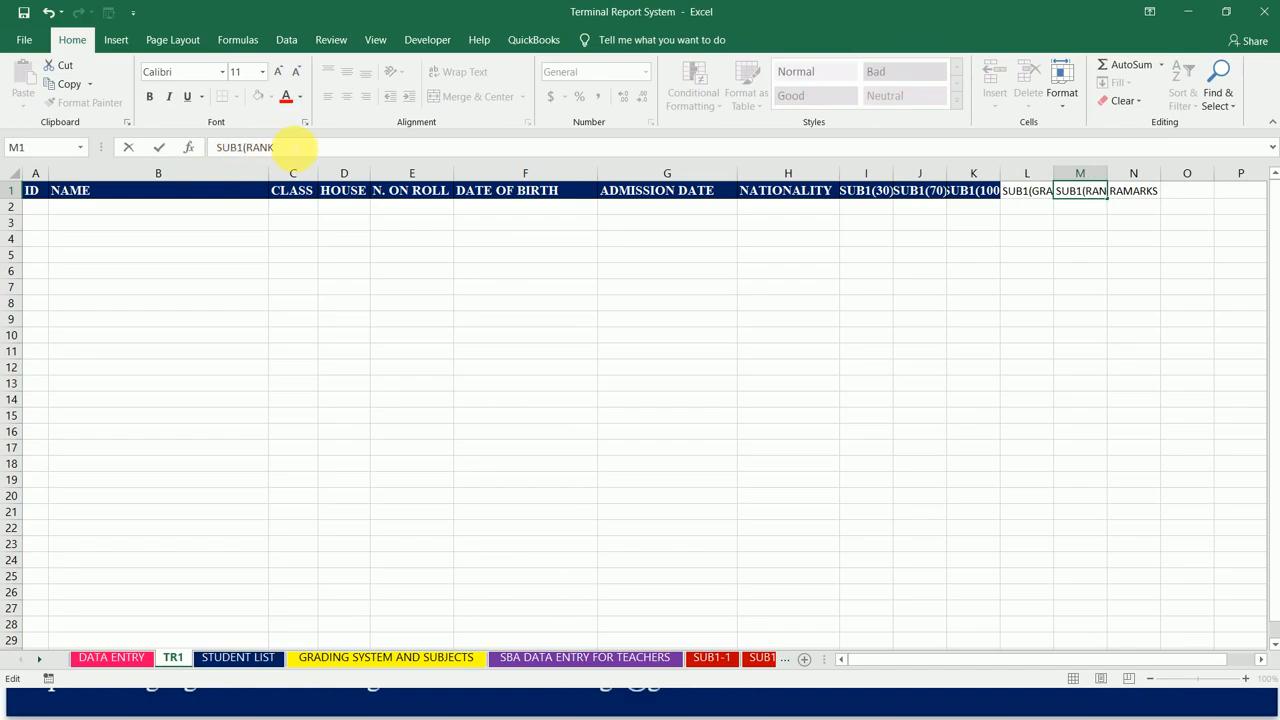
{"action": "key", "text": "BackSpace"}
{"action": "key", "text": "Tab"}
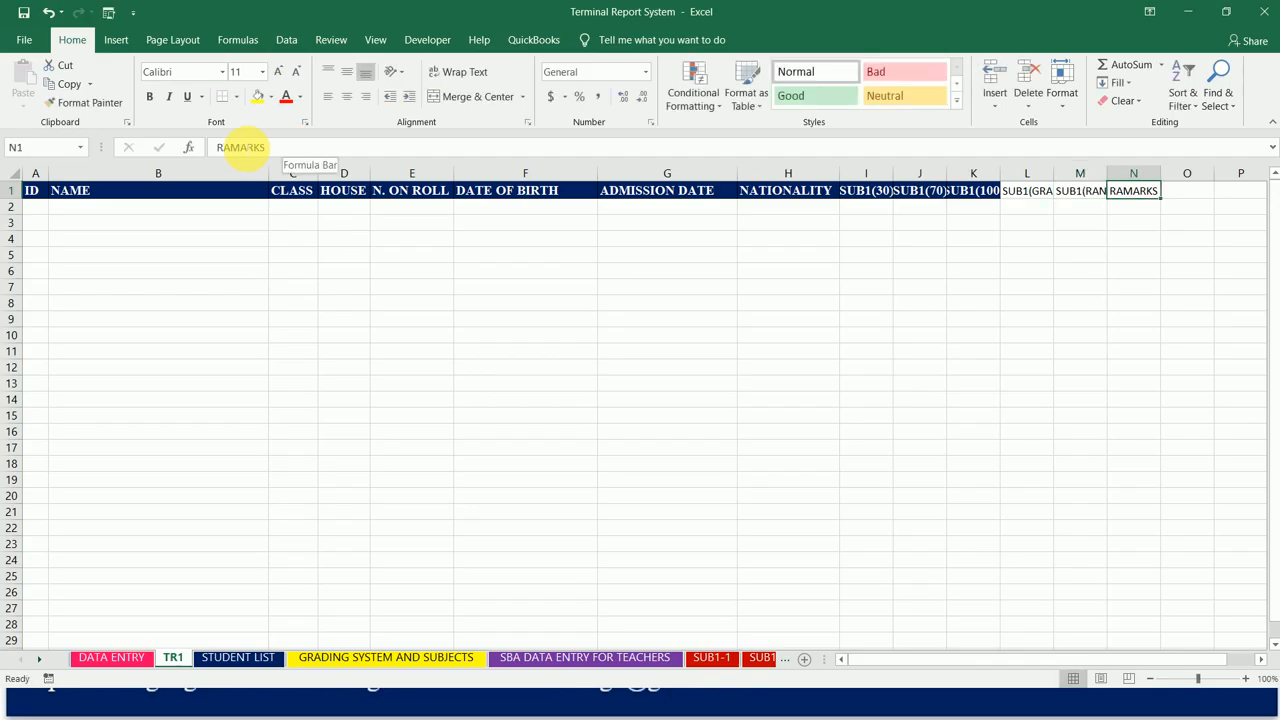
Step: Change the misspelled remarks heading in cell N1 to SUB1(REMARKS)
{"action": "left_click", "coordinate": [218, 148]}
{"action": "type", "text": "SUB1("}
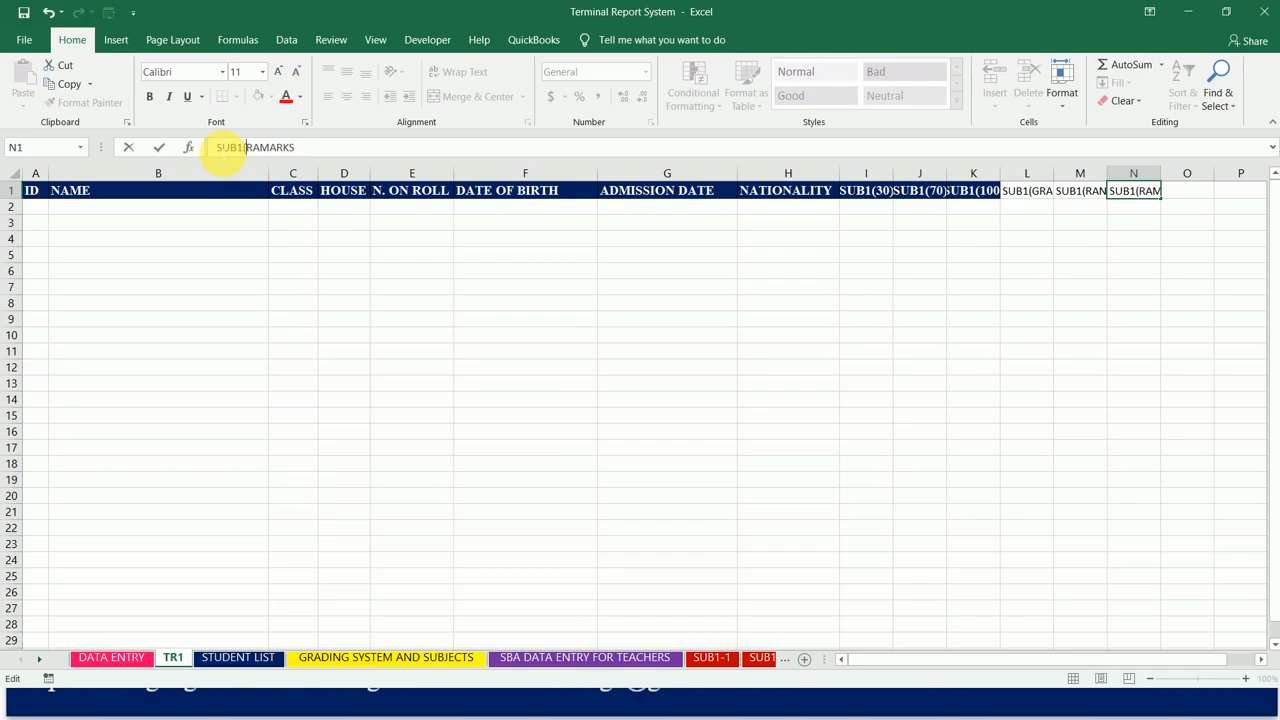
{"action": "key", "text": "Delete"}
{"action": "type", "text": "E"}
{"action": "type", "text": ")"}
{"action": "key", "text": "Return"}
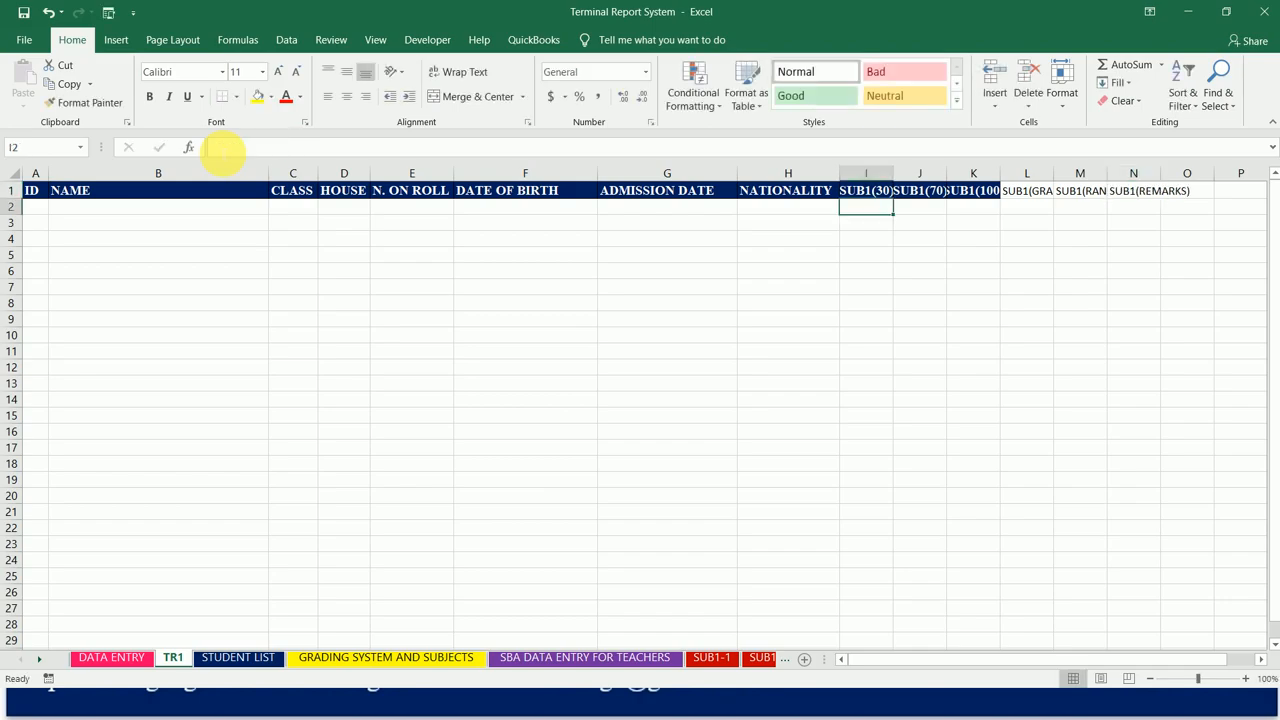
Step: Widen columns I through O together so the full SUB1 headings fit
{"action": "left_click_drag", "start_coordinate": [862, 193], "coordinate": [1169, 191]}
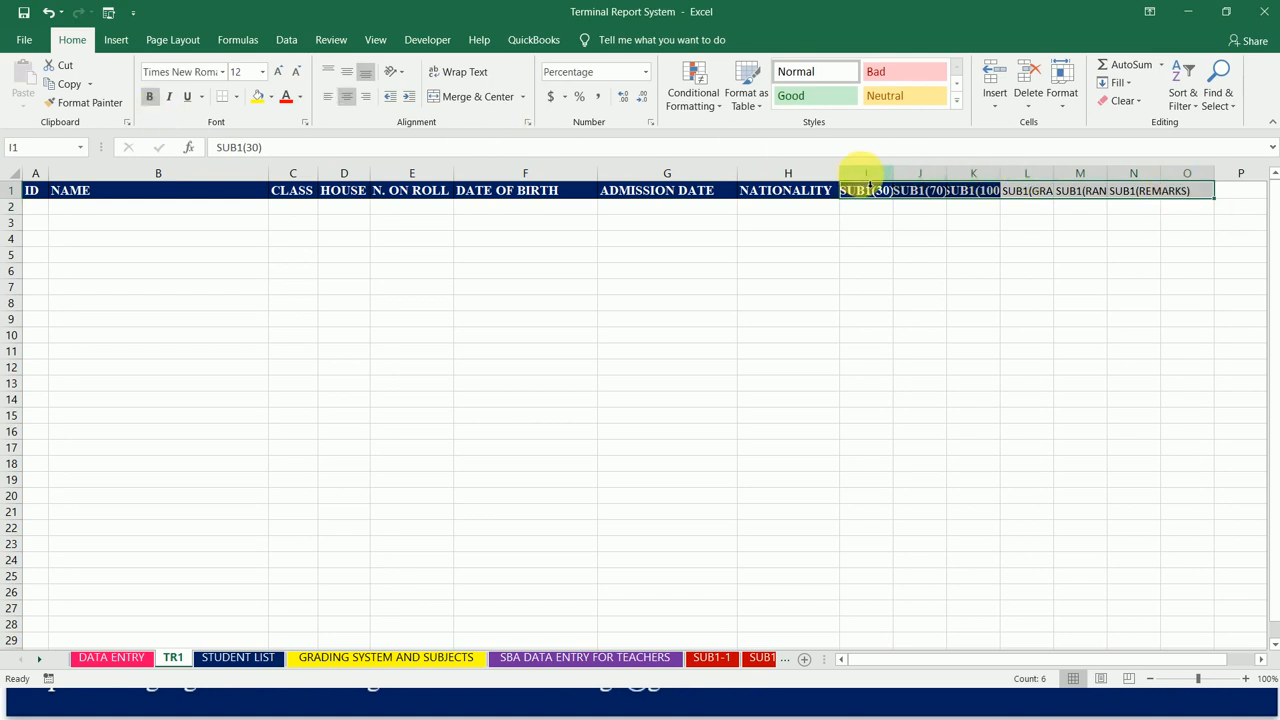
{"action": "left_click_drag", "start_coordinate": [866, 165], "coordinate": [1175, 163]}
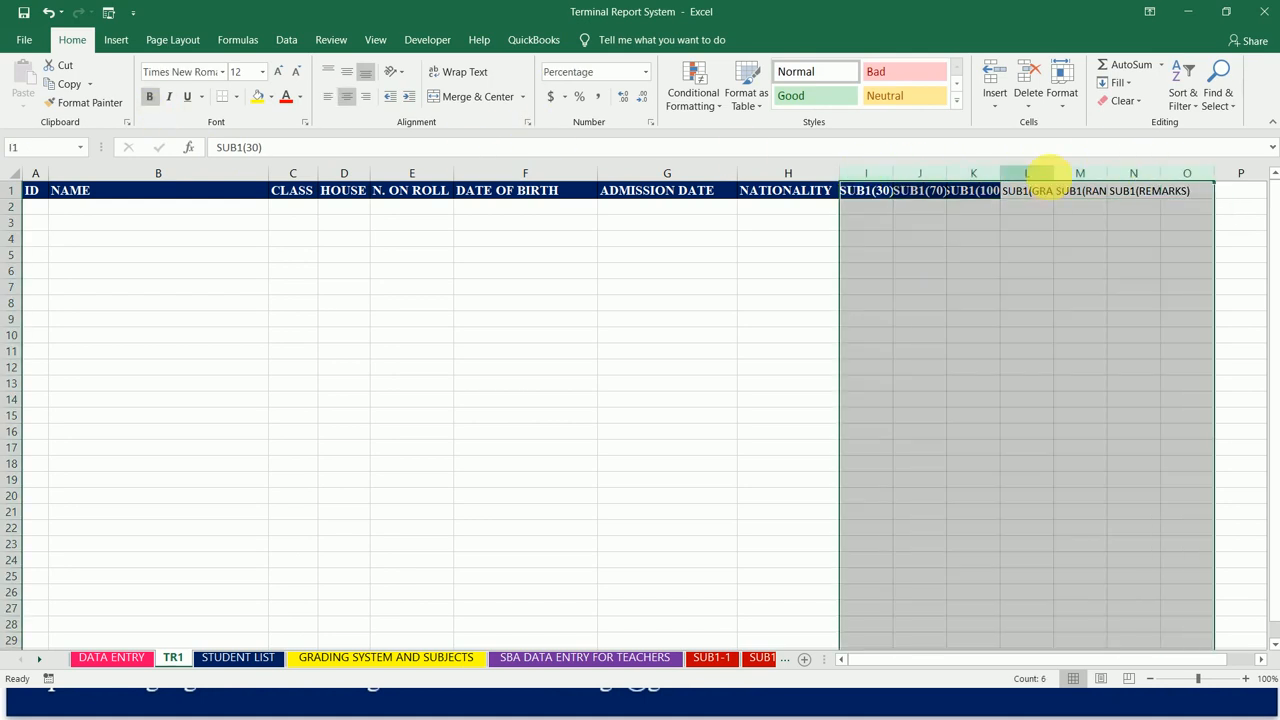
{"action": "left_click_drag", "start_coordinate": [1058, 182], "coordinate": [1072, 182]}
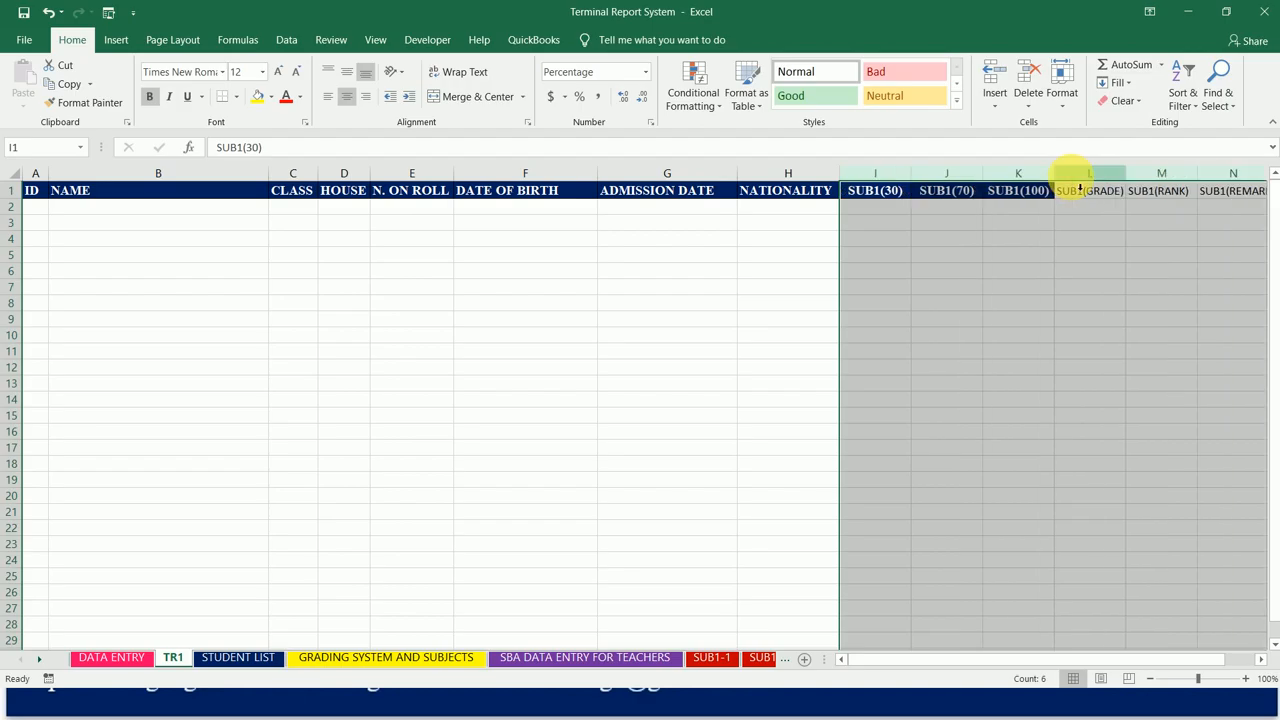
{"action": "left_click_drag", "start_coordinate": [1129, 180], "coordinate": [1145, 178]}
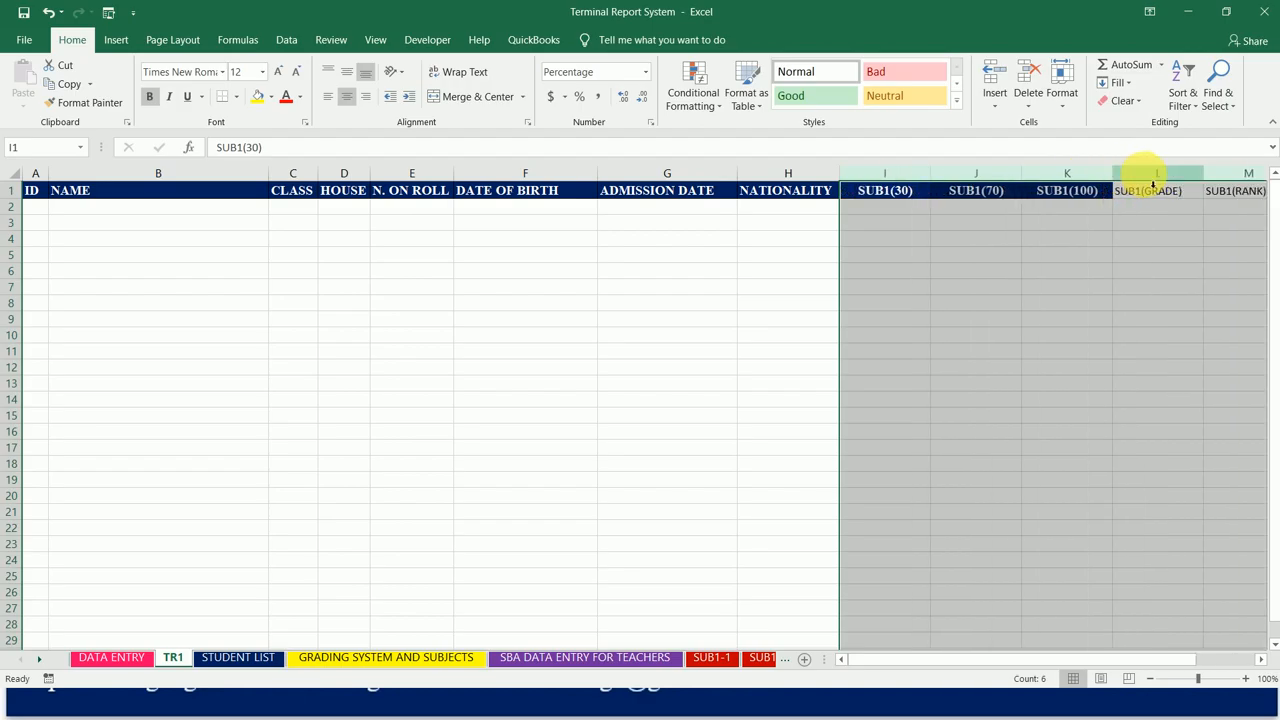
Step: Copy the heading format of cell K1 onto L1:N1 and widen columns I through N further
{"action": "left_click", "coordinate": [914, 199]}
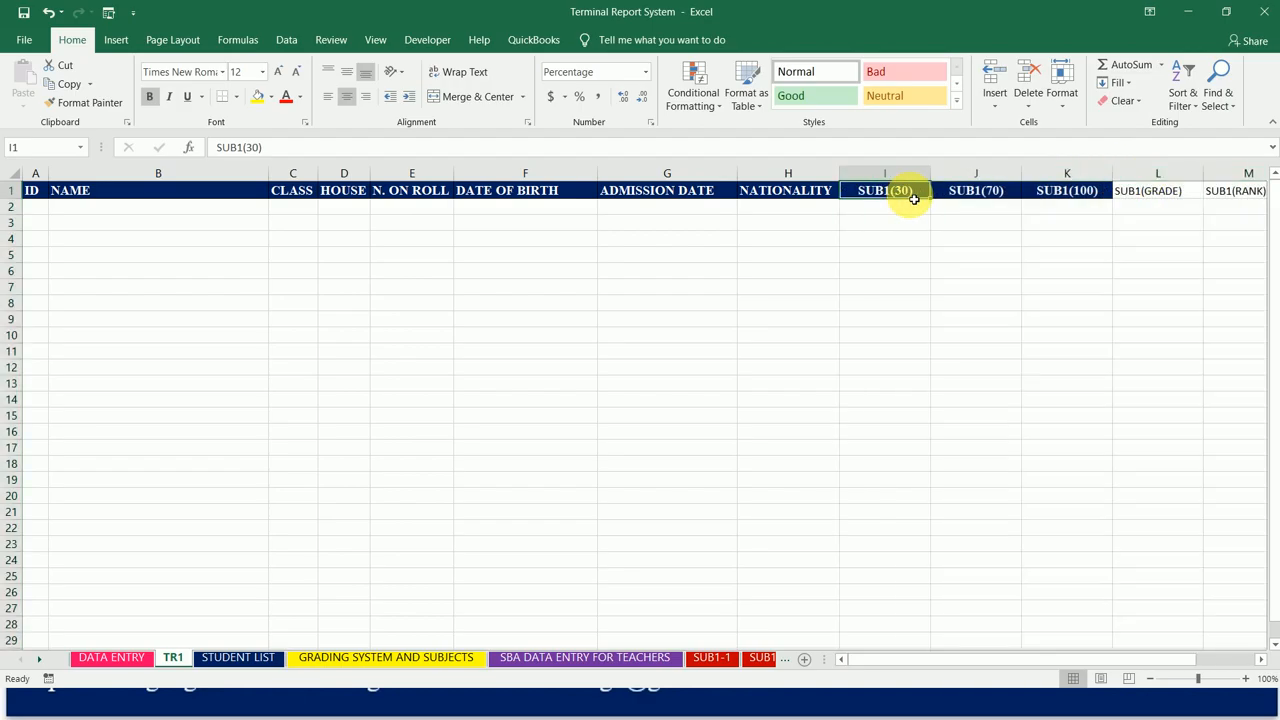
{"action": "key", "text": "shift+Right"}
{"action": "key", "text": "shift+Right"}
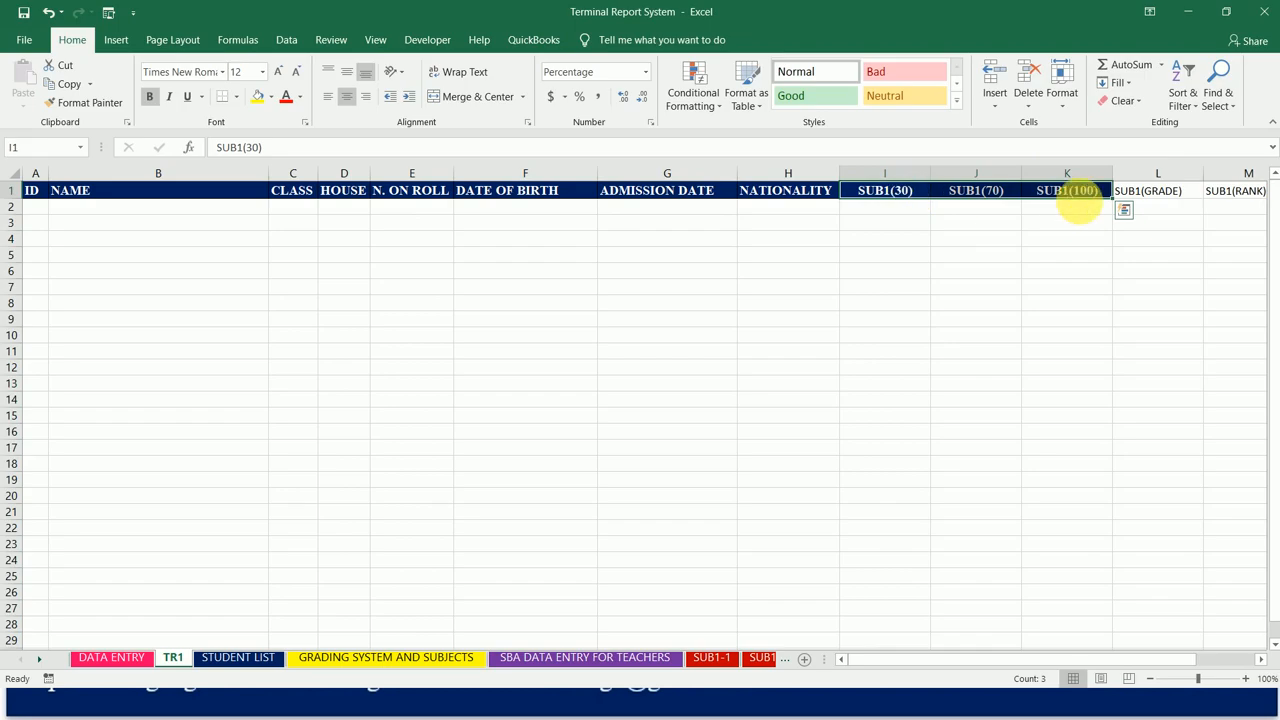
{"action": "left_click", "coordinate": [1088, 190]}
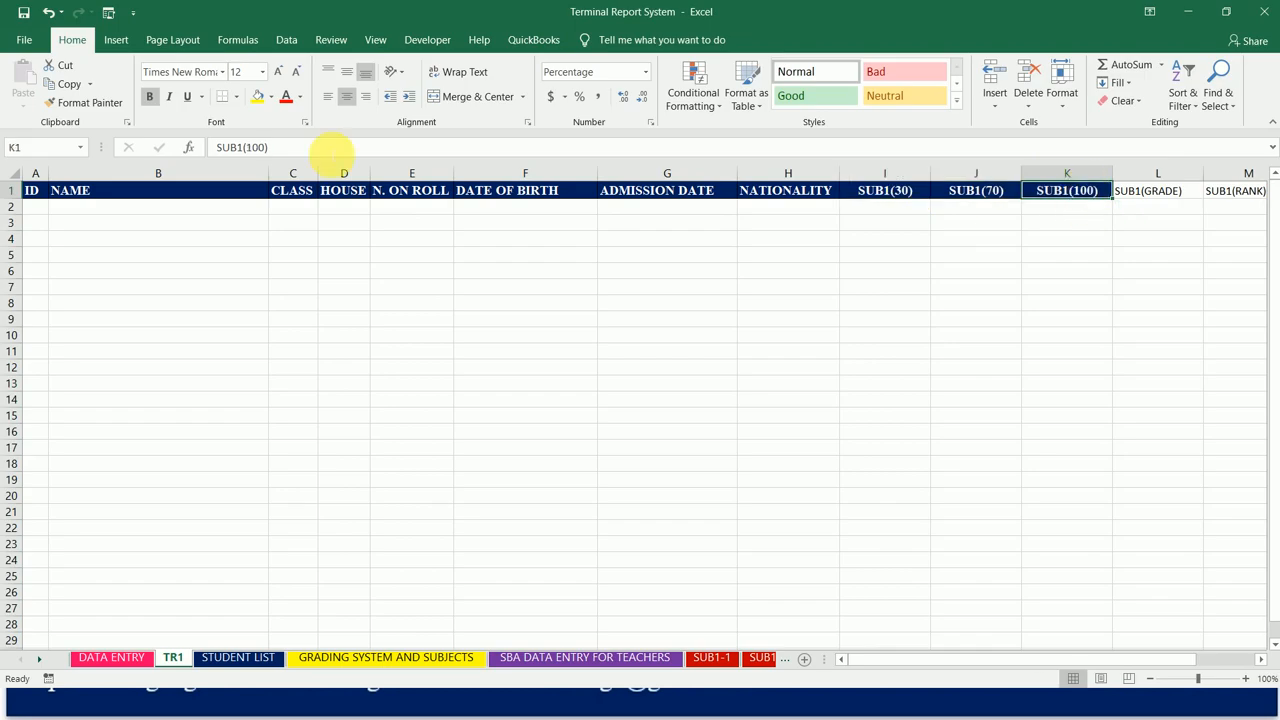
{"action": "left_click", "coordinate": [86, 102]}
{"action": "mouse_move", "coordinate": [1160, 190]}
{"action": "left_mouse_down"}
{"action": "mouse_move", "coordinate": [1255, 191]}
{"action": "mouse_move", "coordinate": [914, 191]}
{"action": "mouse_move", "coordinate": [1082, 191]}
{"action": "left_mouse_up"}
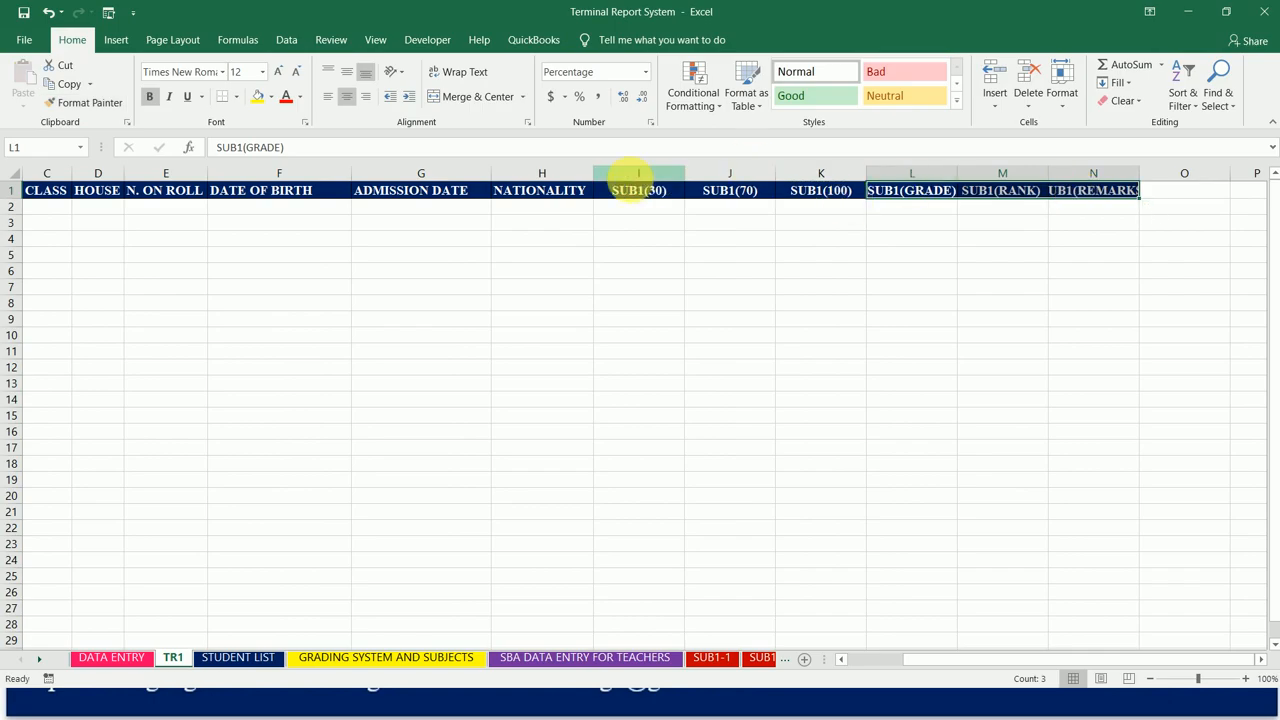
{"action": "left_click_drag", "start_coordinate": [638, 173], "coordinate": [1201, 181]}
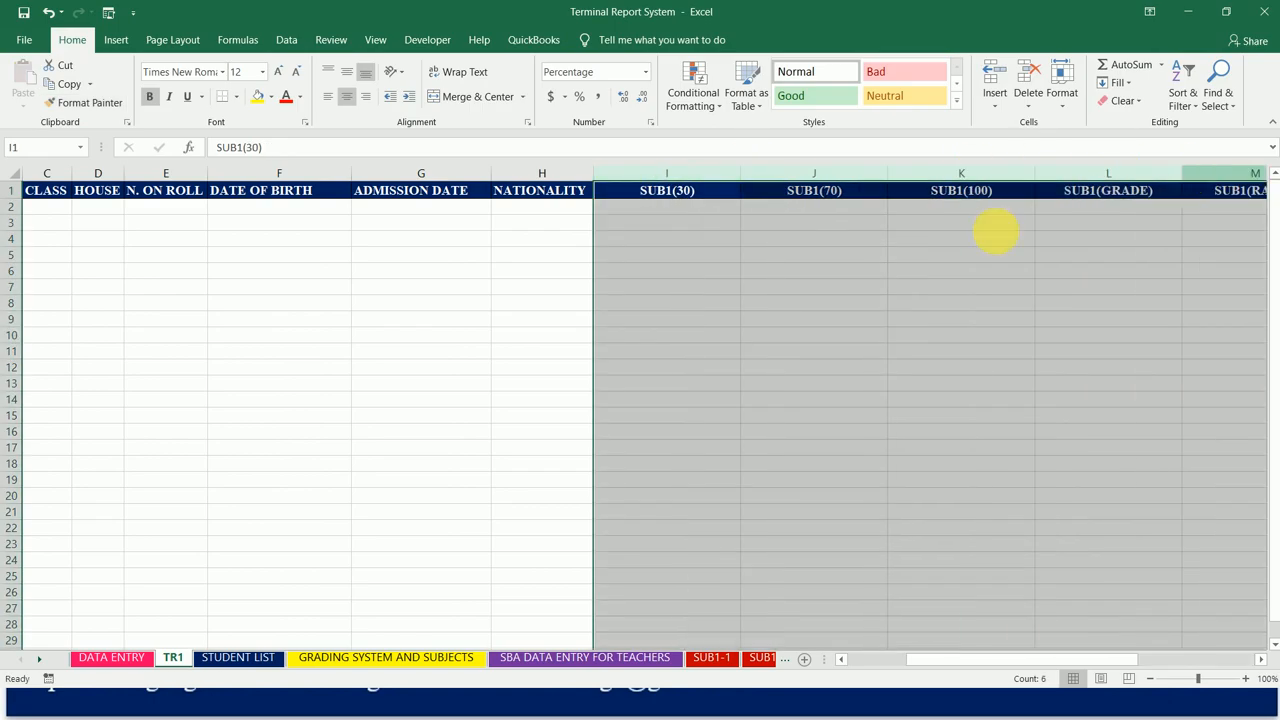
Step: Review the subject 1 headings across cells I1 to N1
{"action": "left_click", "coordinate": [652, 196]}
{"action": "key", "text": "Right"}
{"action": "key", "text": "Right"}
{"action": "key", "text": "Right"}
{"action": "key", "text": "Right"}
{"action": "key", "text": "Right"}
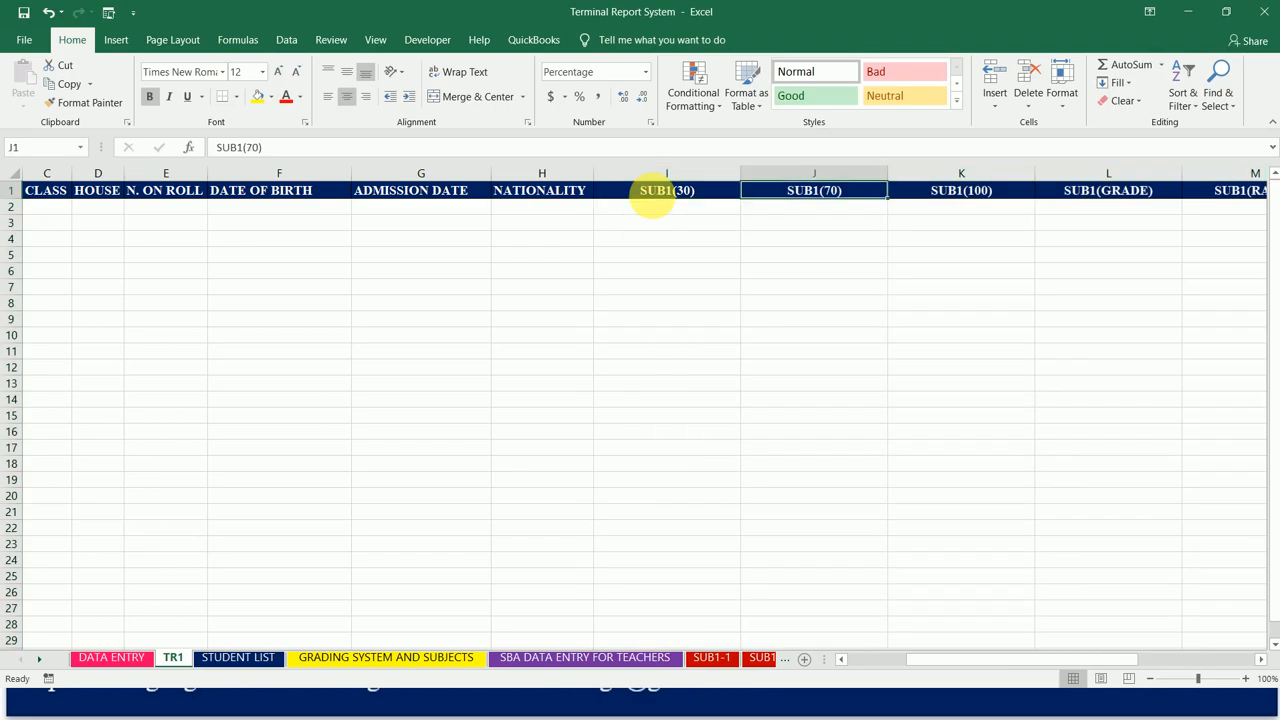
{"action": "key", "text": "Left"}
{"action": "key", "text": "Left"}
{"action": "key", "text": "Left"}
{"action": "key", "text": "Left"}
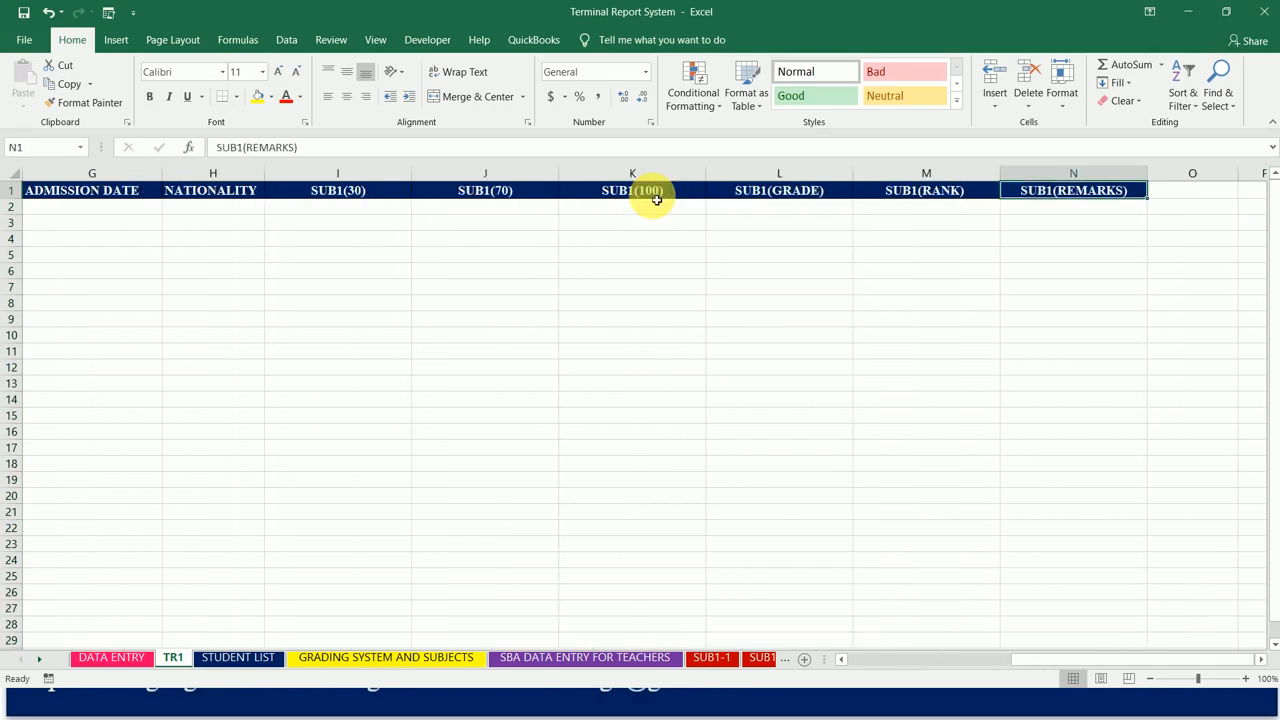
{"action": "key", "text": "Left"}
{"action": "key", "text": "Right"}
{"action": "key", "text": "Right"}
{"action": "key", "text": "Right"}
{"action": "key", "text": "Left"}
{"action": "key", "text": "Left"}
{"action": "key", "text": "Left"}
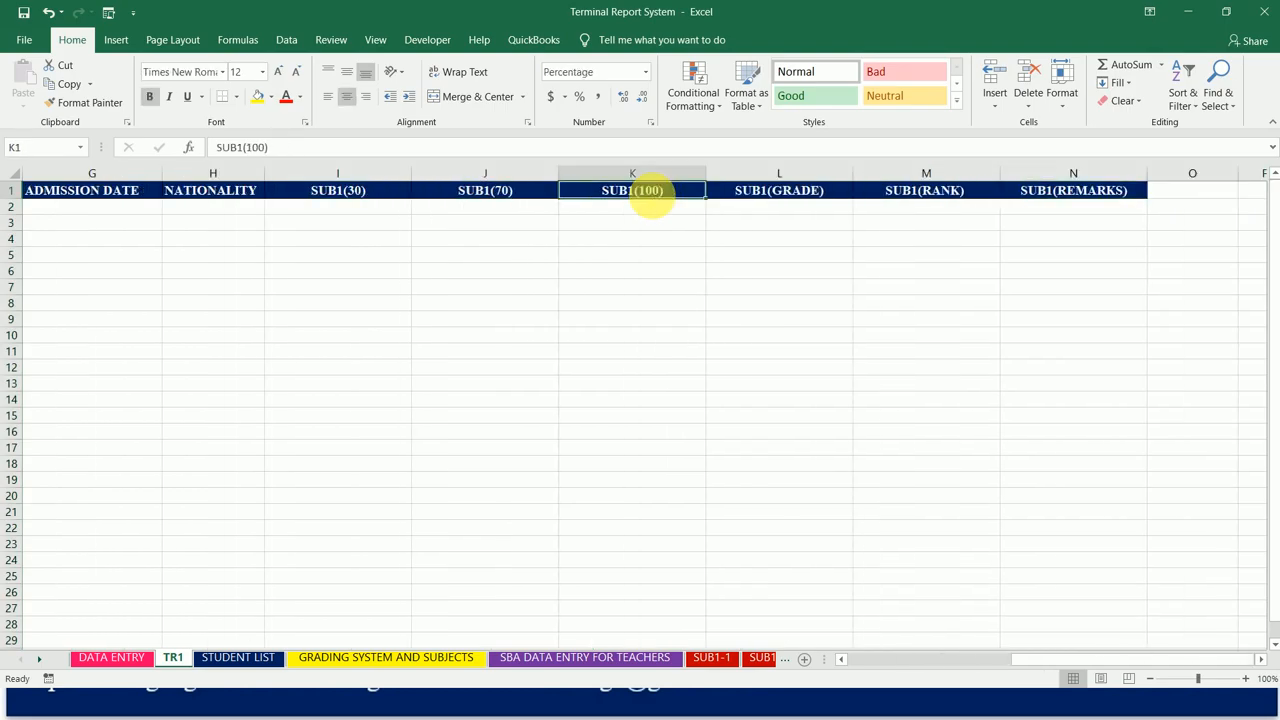
{"action": "key", "text": "Right"}
{"action": "key", "text": "Right"}
{"action": "key", "text": "Right"}
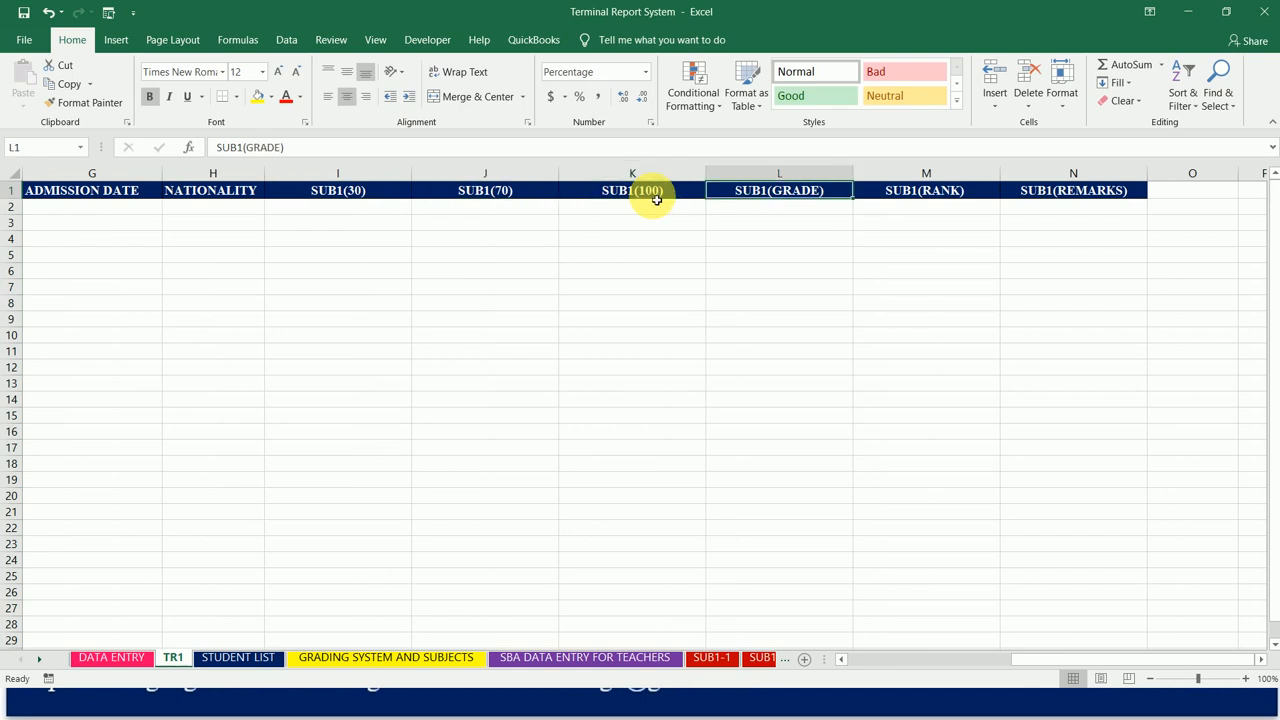
{"action": "key", "text": "Right"}
{"action": "key", "text": "Right"}
{"action": "key", "text": "Left"}
{"action": "key", "text": "Left"}
{"action": "key", "text": "Left"}
{"action": "key", "text": "Left"}
{"action": "key", "text": "Left"}
Step: Copy the six SUB1 headings in I1:N1 and paste them from cell O1, keeping the source column widths
{"action": "key", "text": "shift+Right"}
{"action": "key", "text": "shift+Right"}
{"action": "key", "text": "shift+Right"}
{"action": "key", "text": "shift+Right"}
{"action": "key", "text": "shift+Right"}
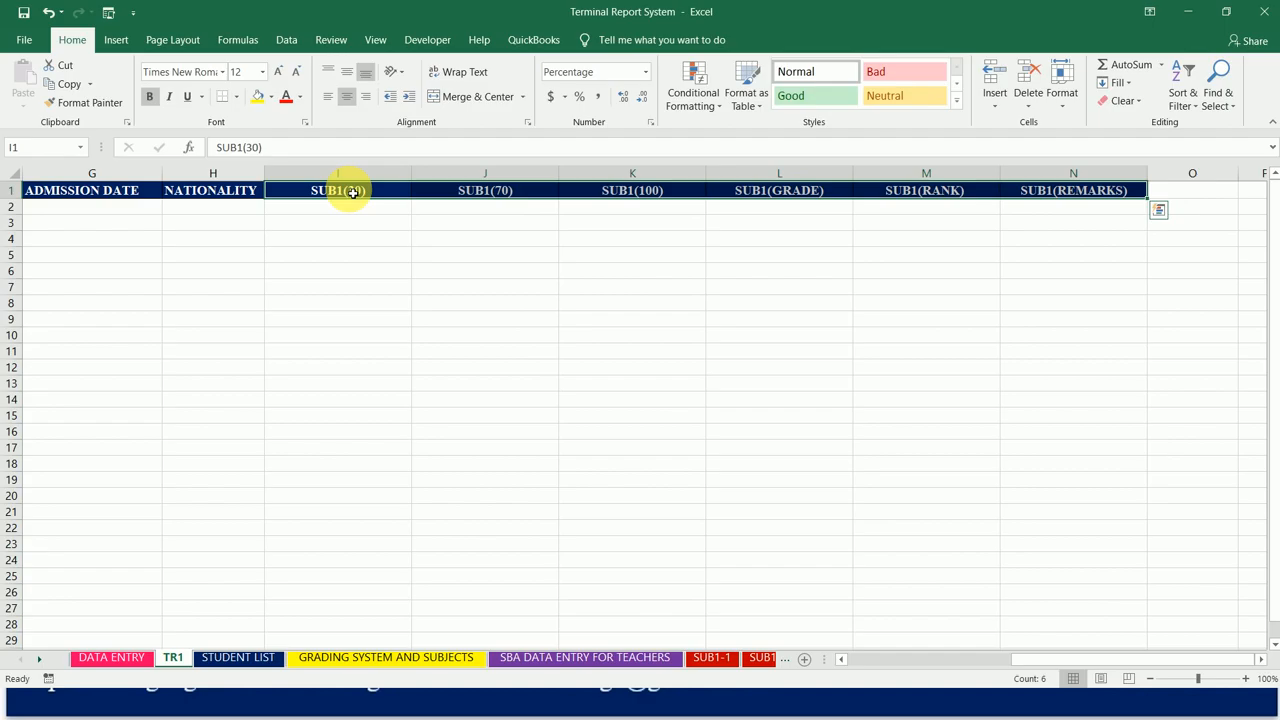
{"action": "key", "text": "ctrl+c"}
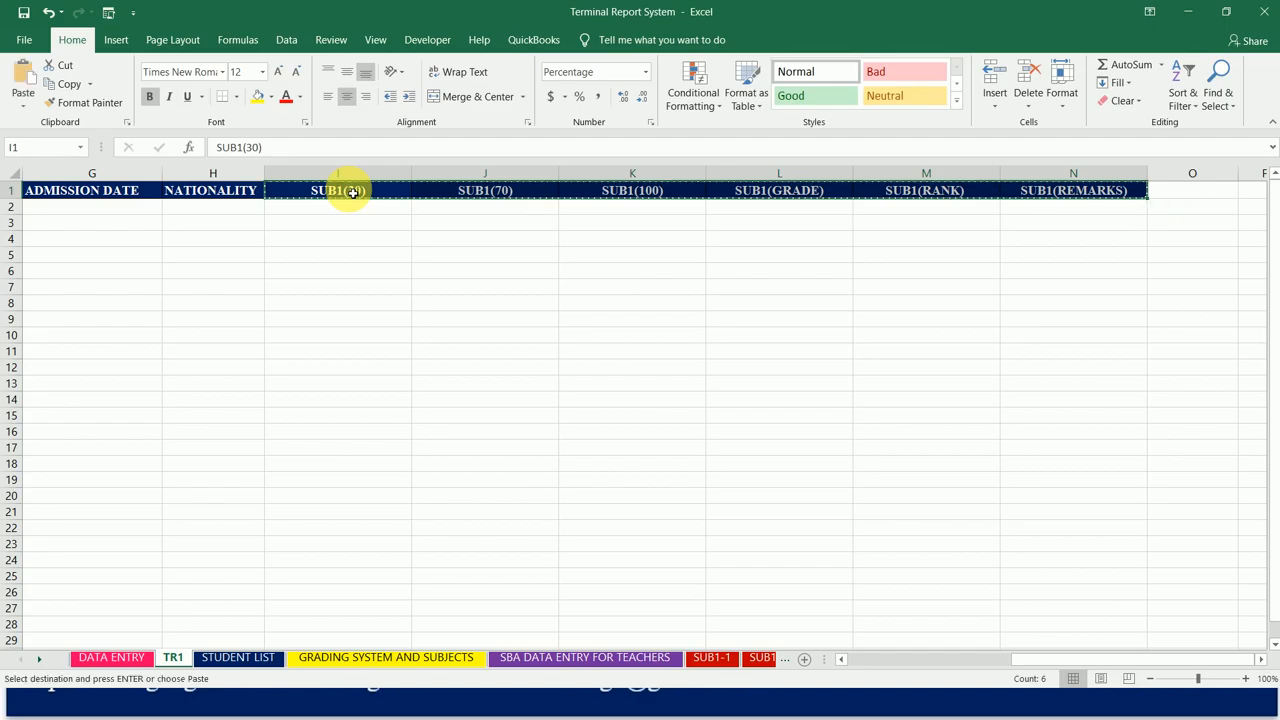
{"action": "left_click", "coordinate": [1198, 195]}
{"action": "left_click", "coordinate": [24, 107]}
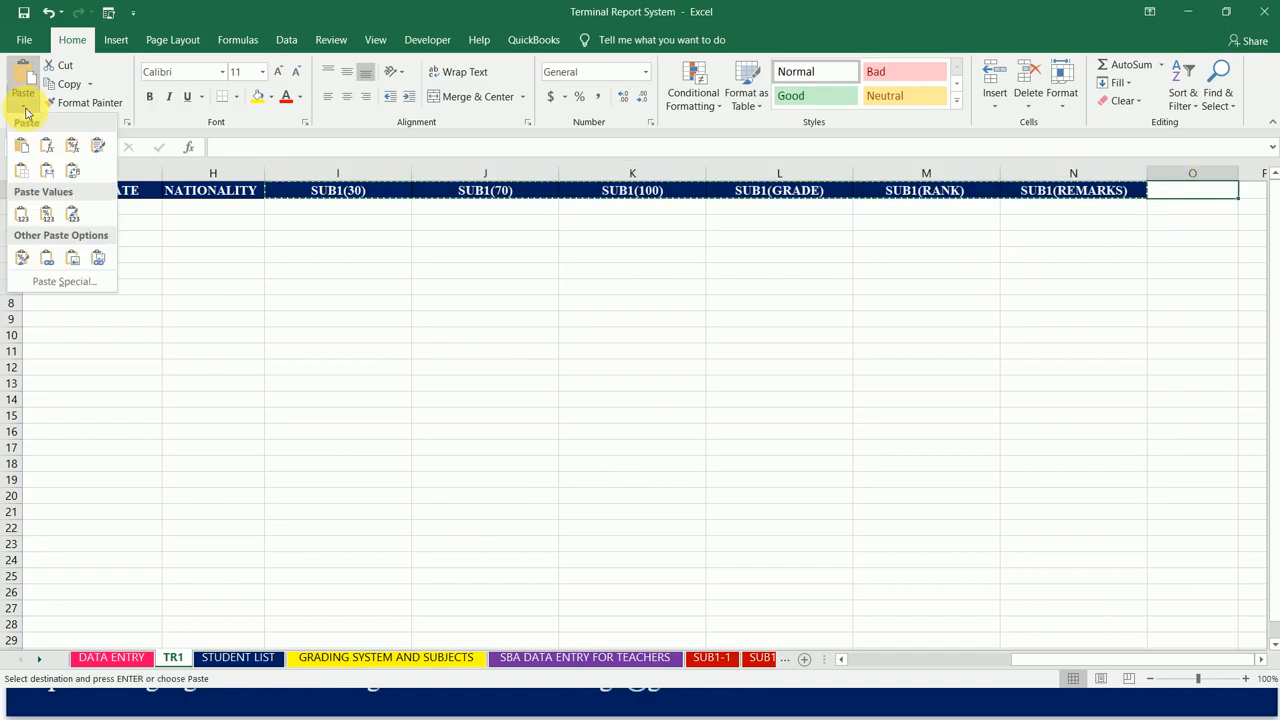
{"action": "left_click", "coordinate": [46, 172]}
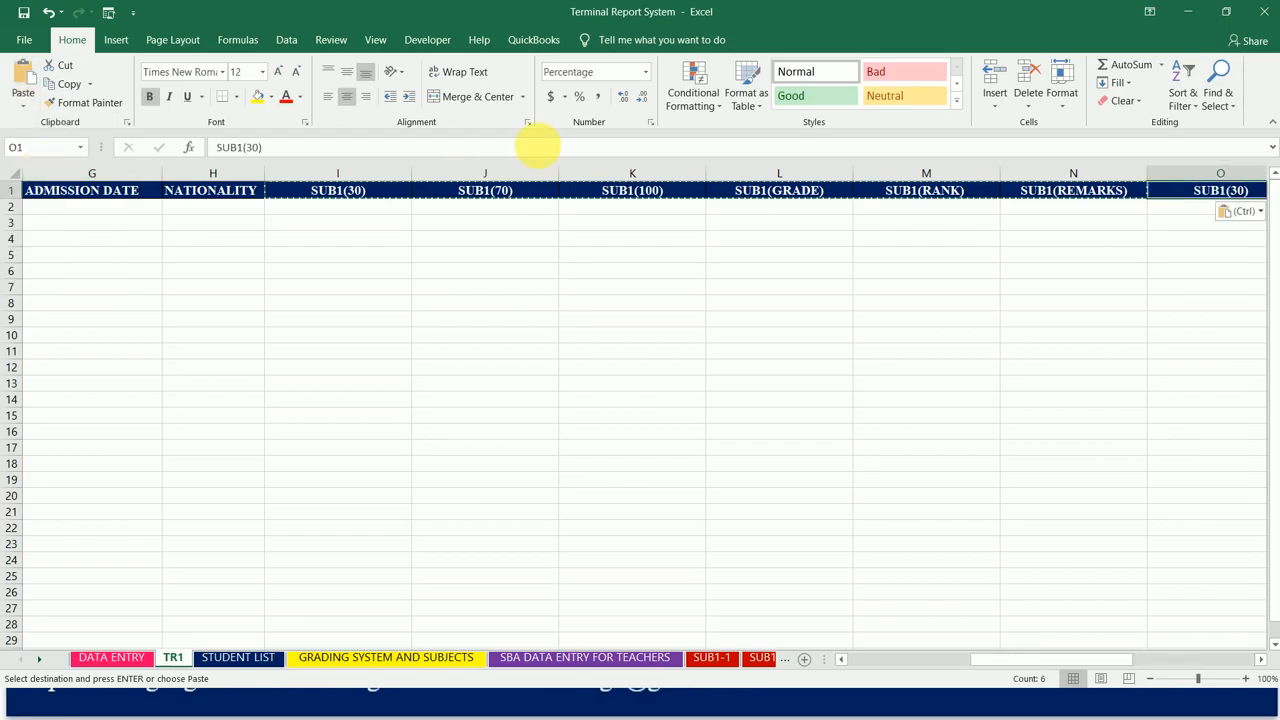
Step: Change the pasted headings in cells O1 and P1 to SUB2(30) and SUB2(70)
{"action": "left_click", "coordinate": [244, 147]}
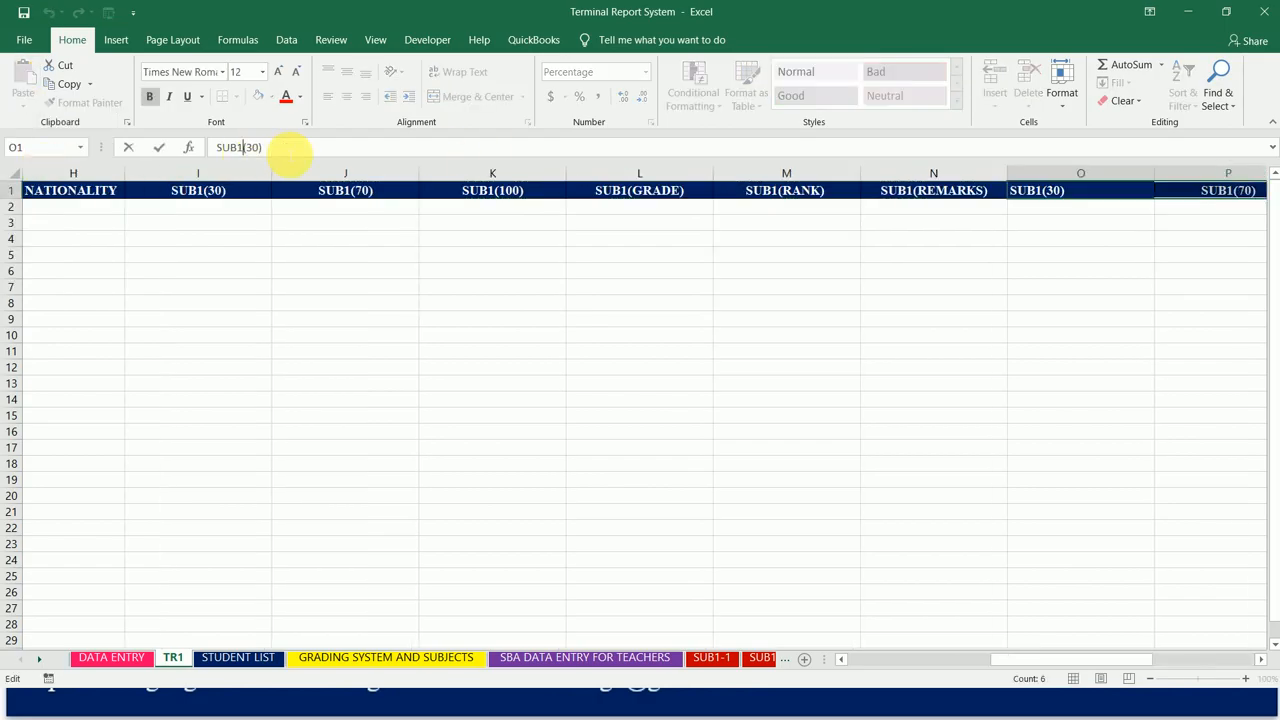
{"action": "key", "text": "BackSpace"}
{"action": "type", "text": "2"}
{"action": "key", "text": "Tab"}
{"action": "left_click", "coordinate": [236, 147]}
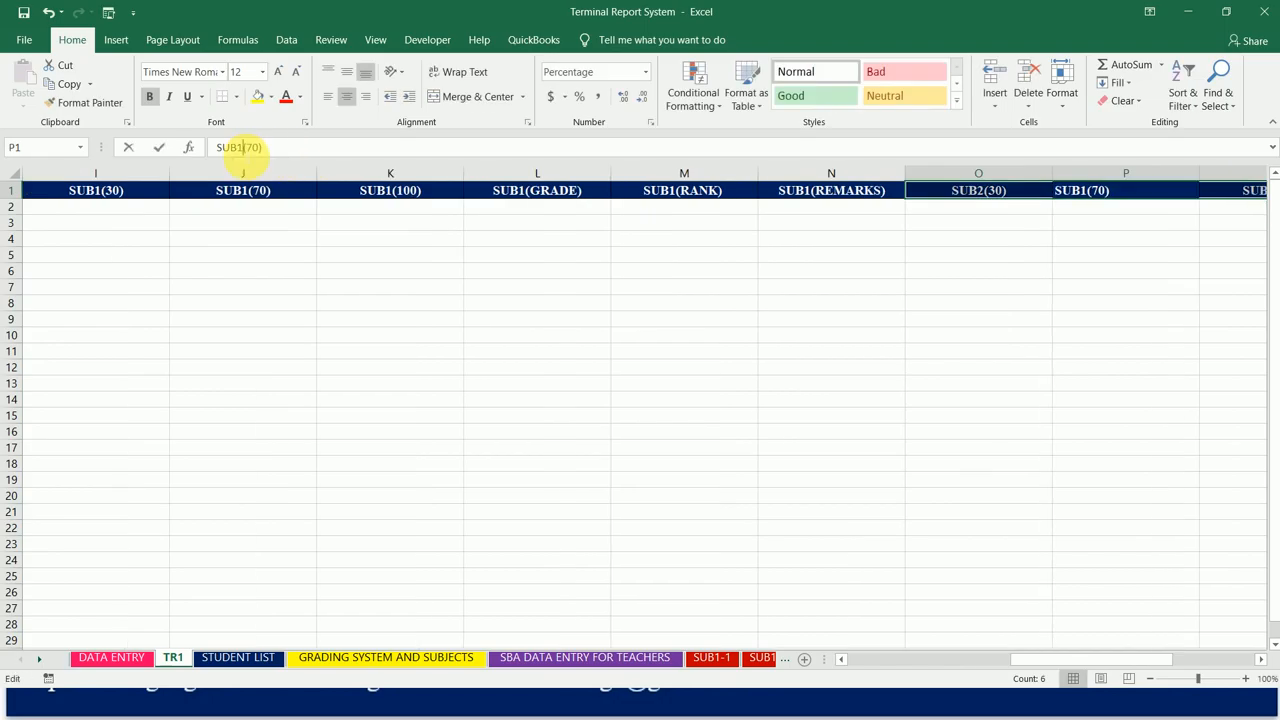
{"action": "key", "text": "BackSpace"}
{"action": "type", "text": "2"}
{"action": "key", "text": "Tab"}
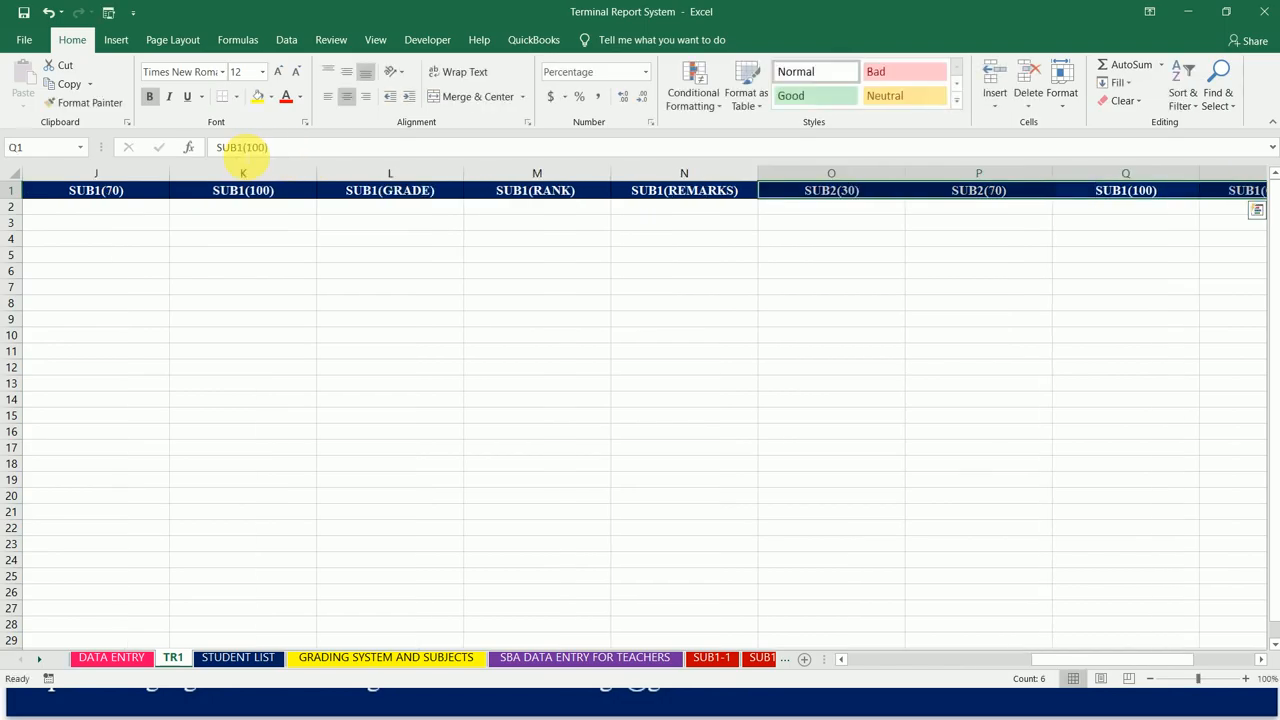
Step: Change the pasted headings in cells Q1 and R1 to SUB2(100) and SUB2(GRADE)
{"action": "left_click", "coordinate": [244, 147]}
{"action": "key", "text": "BackSpace"}
{"action": "type", "text": "2"}
{"action": "key", "text": "Tab"}
{"action": "left_click", "coordinate": [249, 147]}
{"action": "key", "text": "BackSpace"}
{"action": "type", "text": "2"}
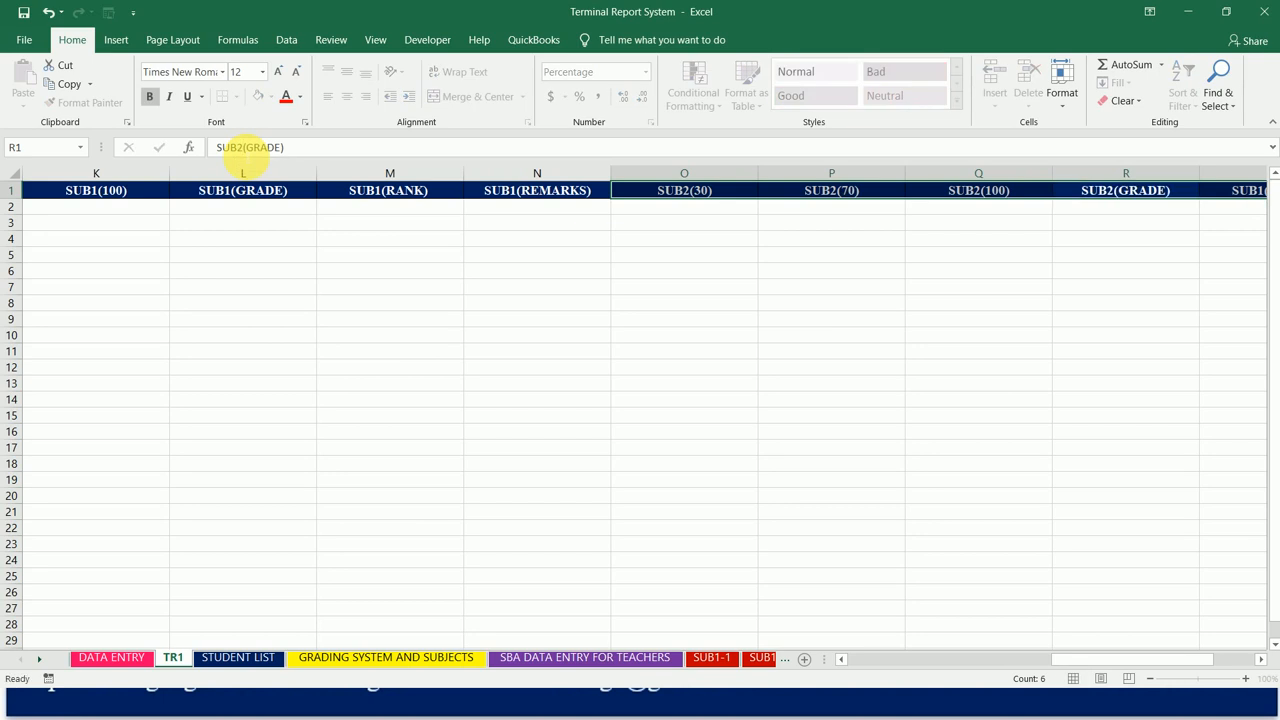
{"action": "key", "text": "Tab"}
Step: Change the pasted headings in cells S1 and T1 to SUB2(RANK) and SUB2(REMARKS)
{"action": "left_click", "coordinate": [243, 147]}
{"action": "key", "text": "BackSpace"}
{"action": "type", "text": "2"}
{"action": "key", "text": "Tab"}
{"action": "left_click", "coordinate": [243, 147]}
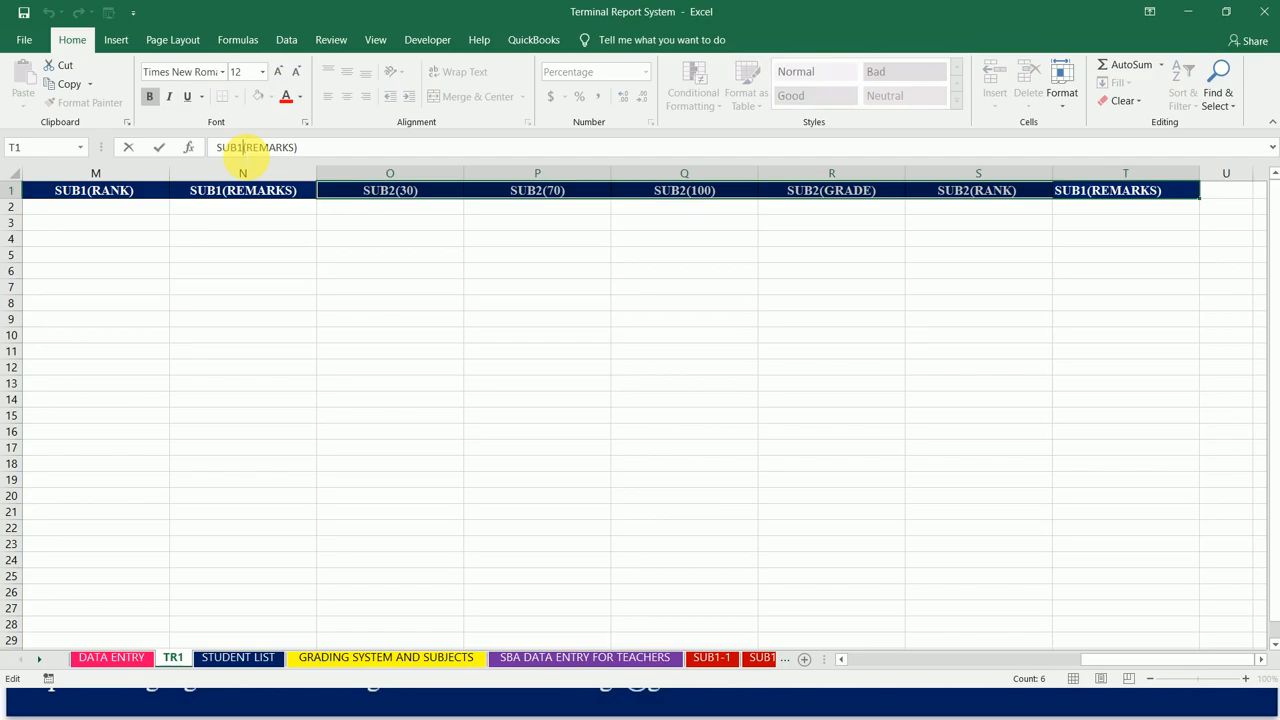
{"action": "key", "text": "BackSpace"}
{"action": "type", "text": "2"}
{"action": "key", "text": "Tab"}
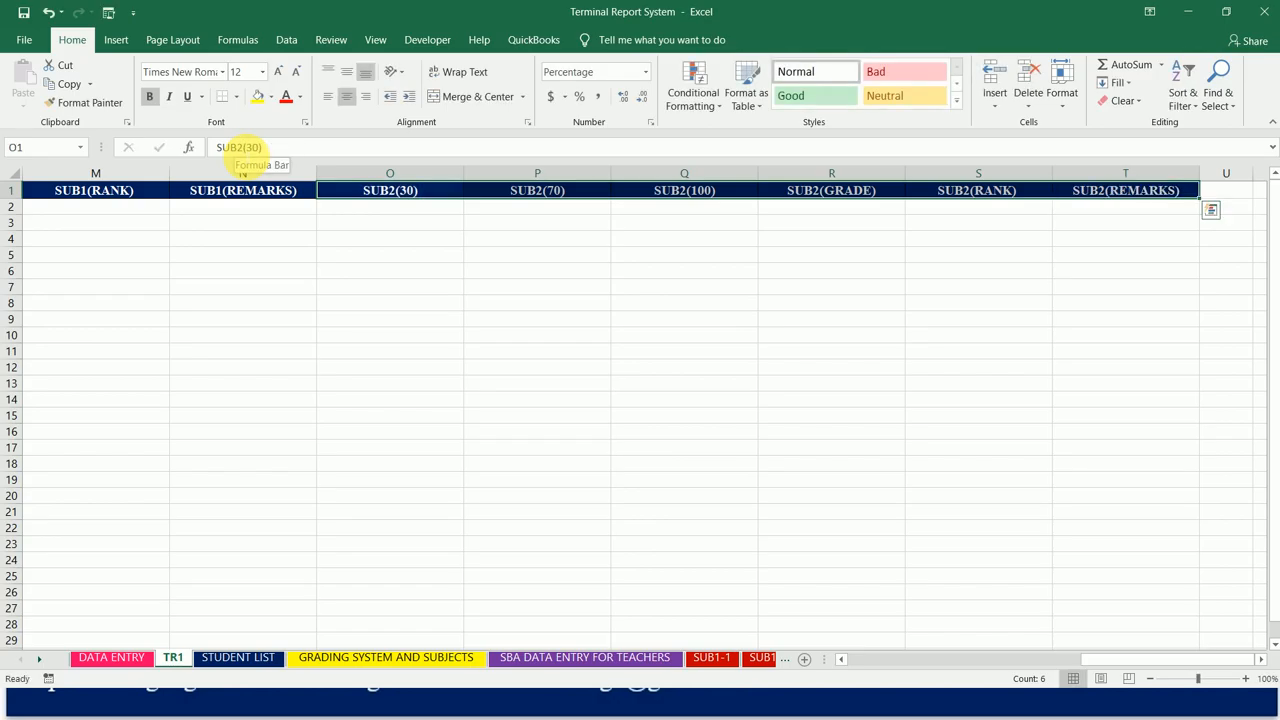
Step: Copy the six SUB2 headings in O1:T1 and paste them from cell U1, keeping the source column widths
{"action": "key", "text": "ctrl+c"}
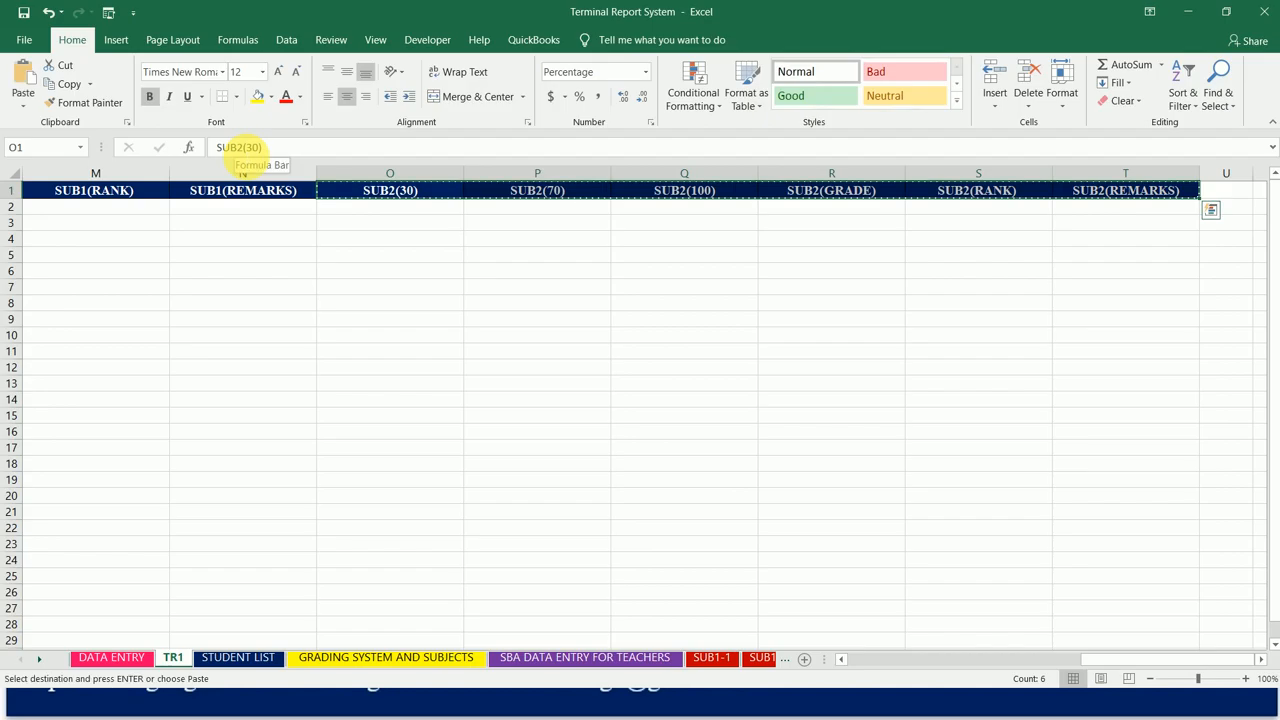
{"action": "left_click", "coordinate": [1225, 193]}
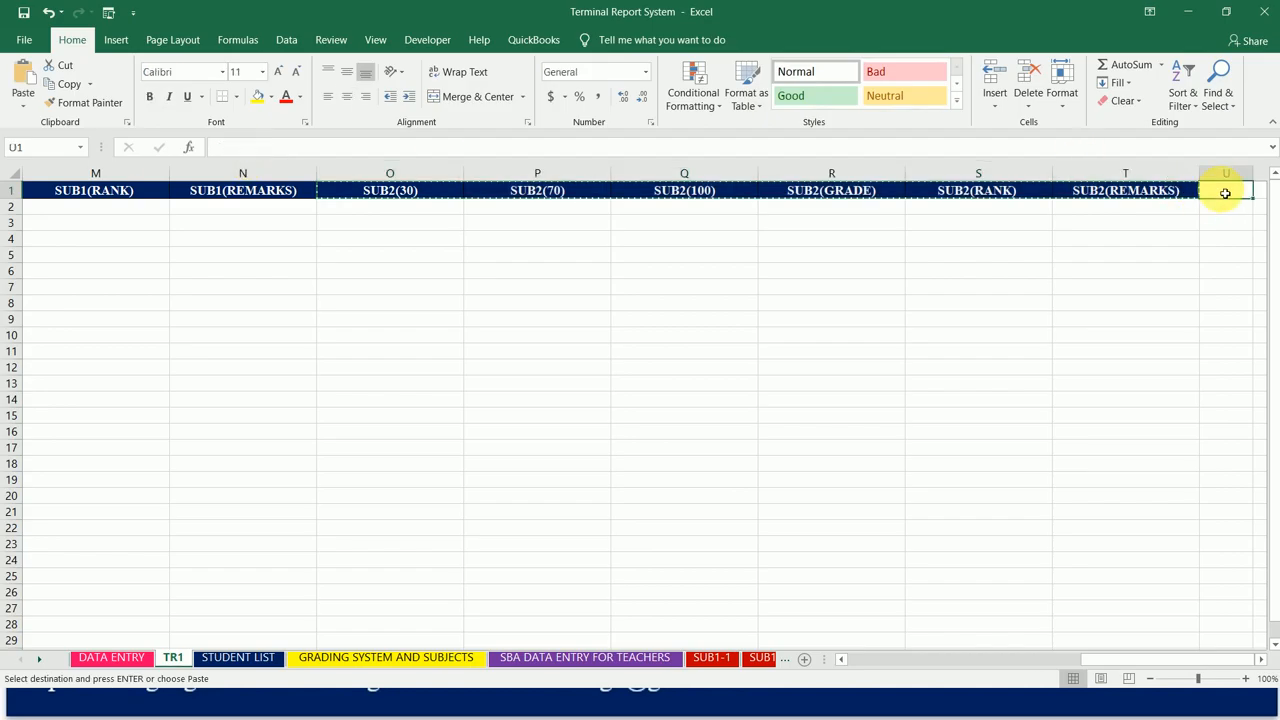
{"action": "left_click", "coordinate": [22, 112]}
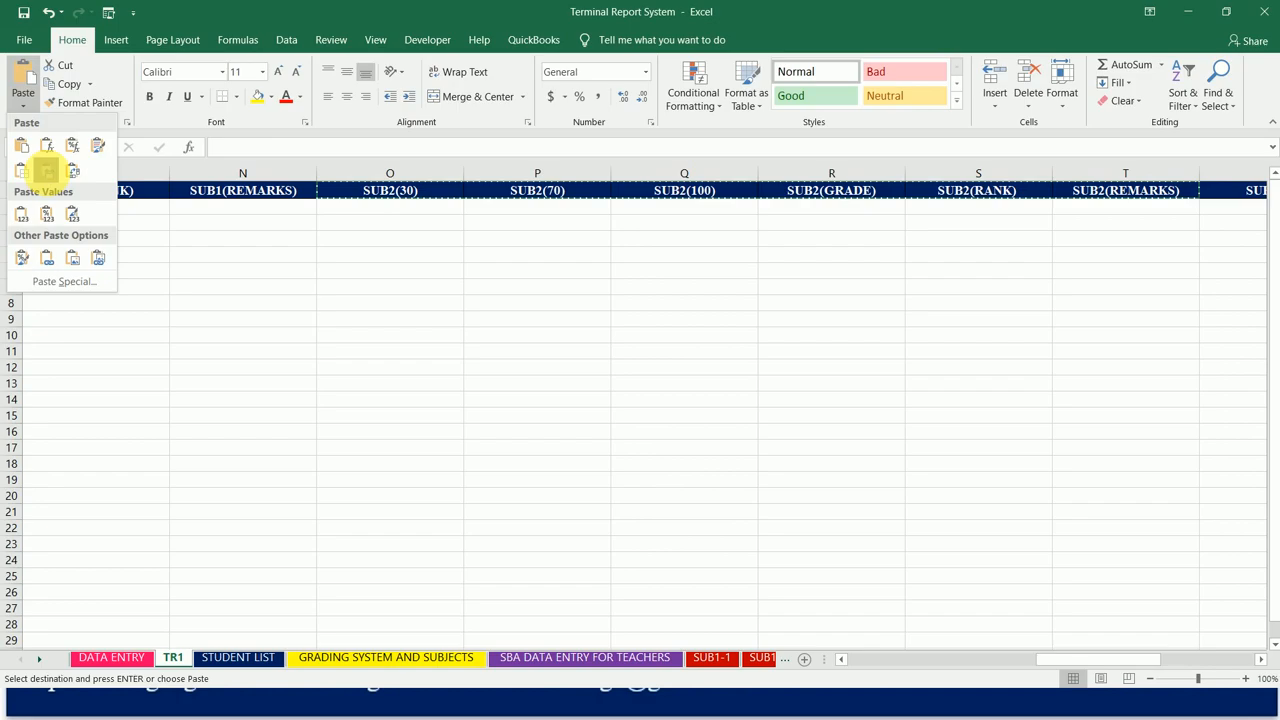
{"action": "left_click", "coordinate": [47, 171]}
Step: Change the pasted headings in cells U1 and V1 to SUB3(30) and SUB3(70)
{"action": "left_click", "coordinate": [244, 147]}
{"action": "key", "text": "BackSpace"}
{"action": "type", "text": "3"}
{"action": "key", "text": "Return"}
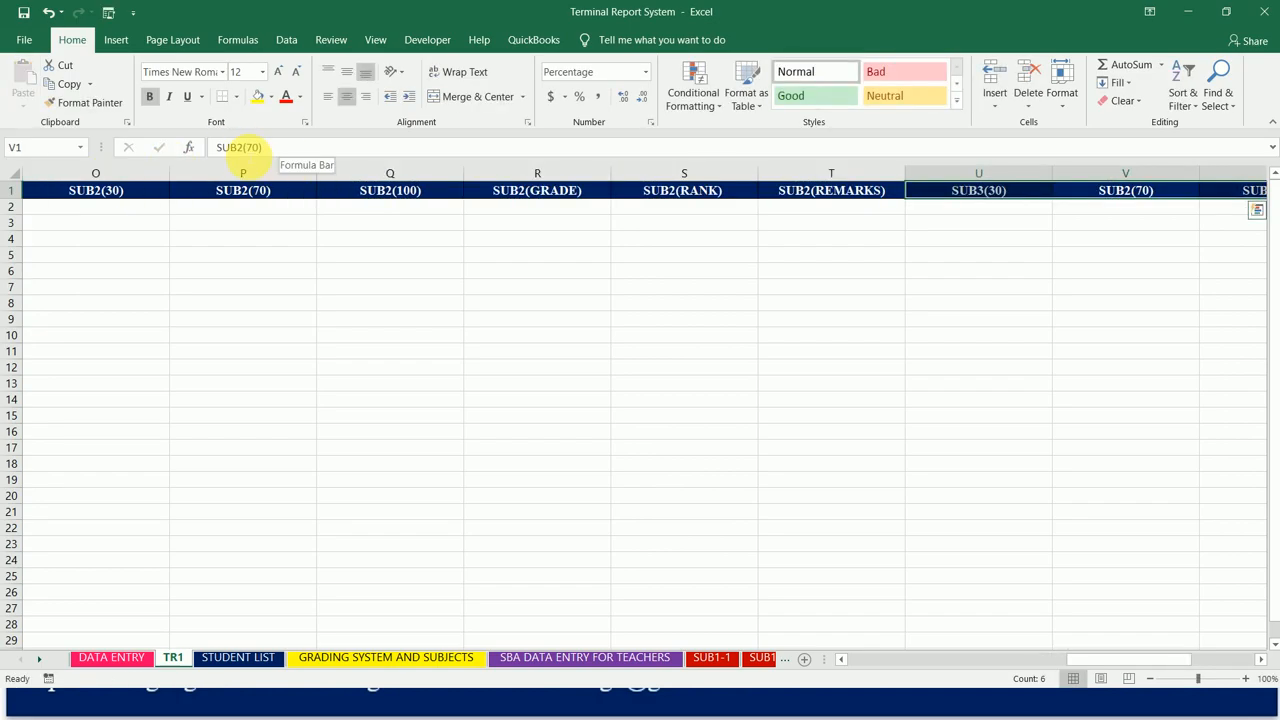
{"action": "left_click", "coordinate": [244, 147]}
{"action": "key", "text": "BackSpace"}
{"action": "type", "text": "3"}
{"action": "key", "text": "Return"}
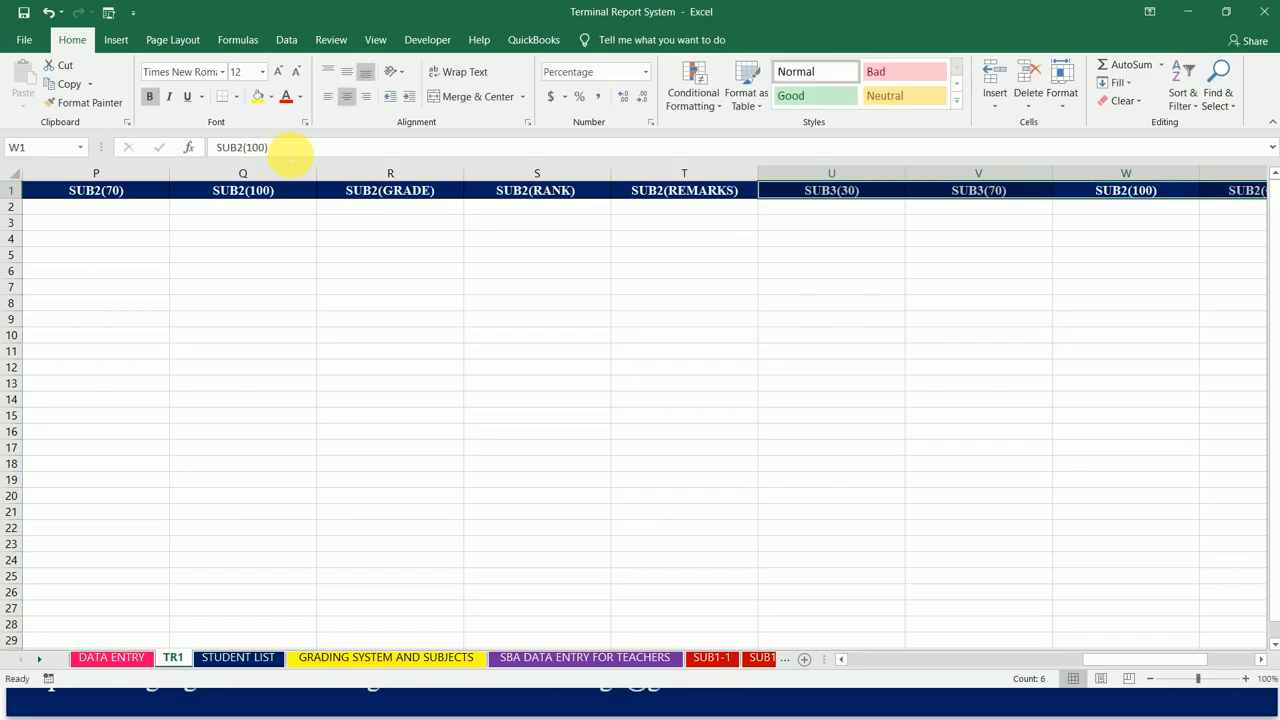
Step: Change the pasted headings in cells W1 and X1 to SUB3(100) and SUB3(GRADE)
{"action": "left_click", "coordinate": [244, 147]}
{"action": "key", "text": "BackSpace"}
{"action": "type", "text": "3"}
{"action": "key", "text": "Return"}
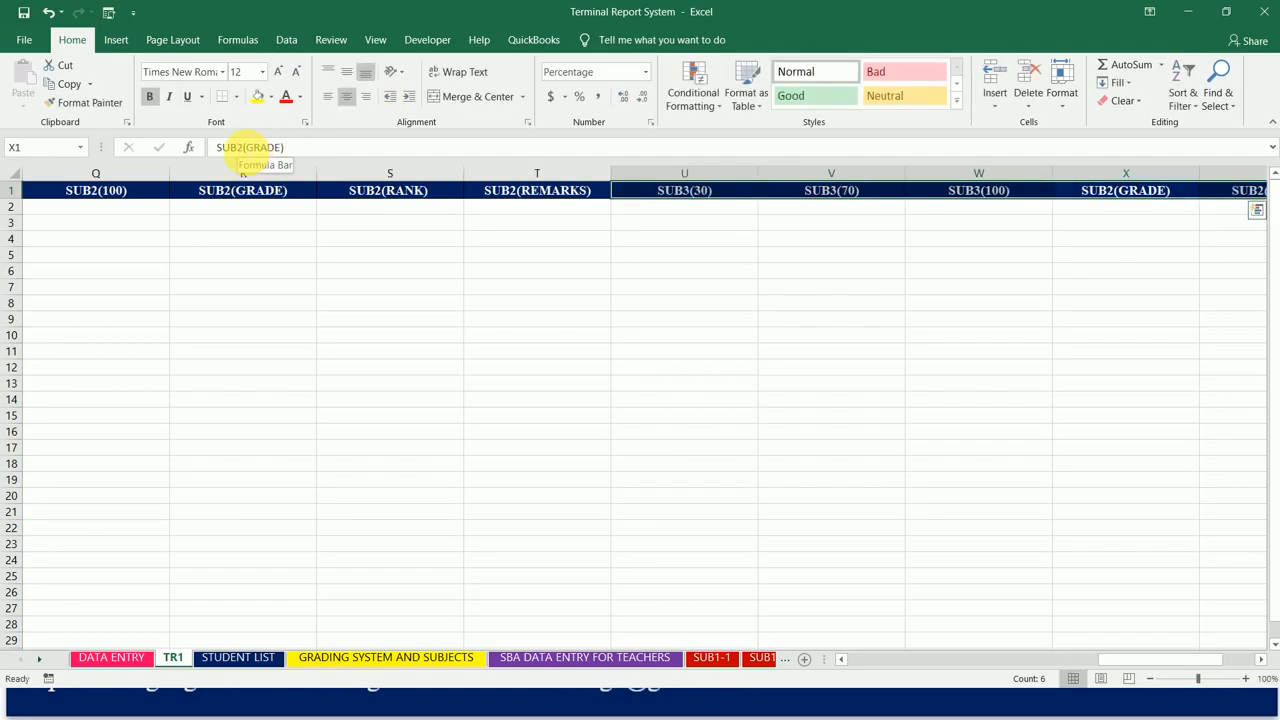
{"action": "left_click", "coordinate": [244, 147]}
{"action": "key", "text": "BackSpace"}
{"action": "type", "text": "3"}
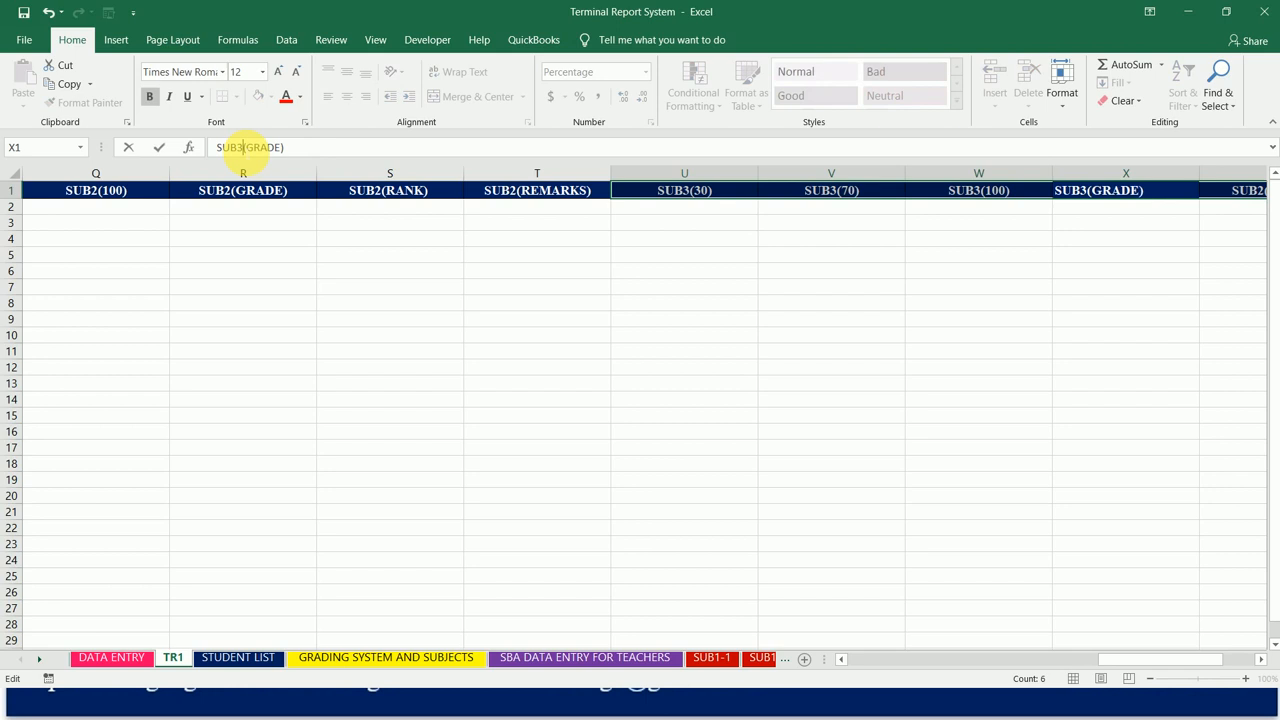
{"action": "key", "text": "Return"}
Step: Change the pasted headings in cells Y1 and Z1 to SUB3(RANK) and SUB3(REMARKS)
{"action": "left_click", "coordinate": [243, 147]}
{"action": "key", "text": "BackSpace"}
{"action": "type", "text": "3"}
{"action": "key", "text": "Return"}
{"action": "left_click", "coordinate": [244, 147]}
{"action": "key", "text": "BackSpace"}
{"action": "type", "text": "3"}
{"action": "key", "text": "Return"}
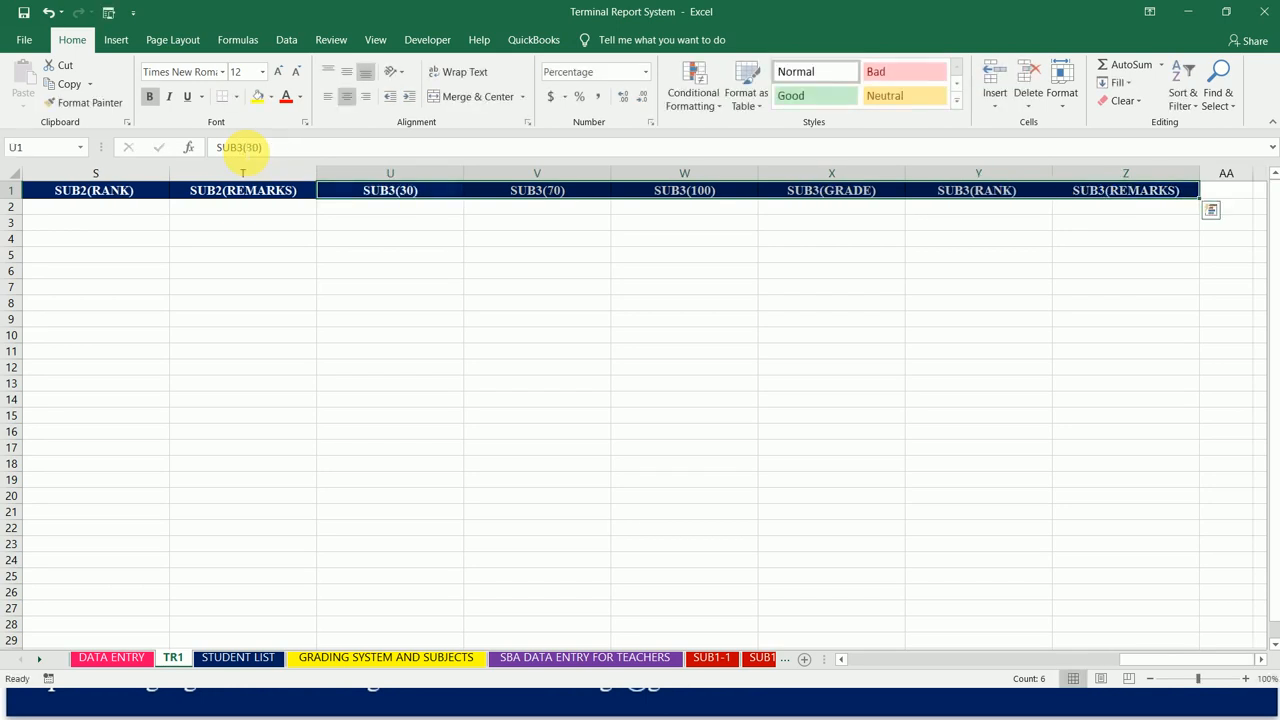
Step: Copy the six SUB3 headings in U1:Z1 and paste them from cell AA1, keeping the source column widths
{"action": "key", "text": "ctrl+c"}
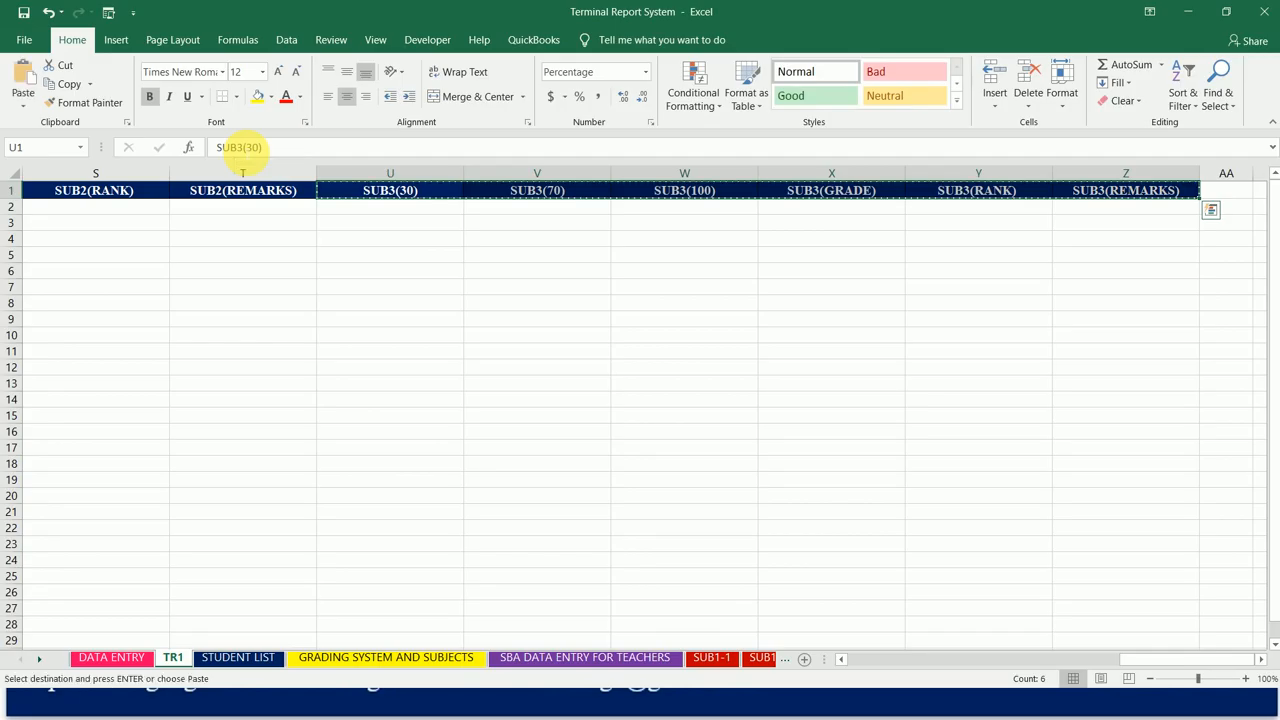
{"action": "left_click", "coordinate": [1228, 192]}
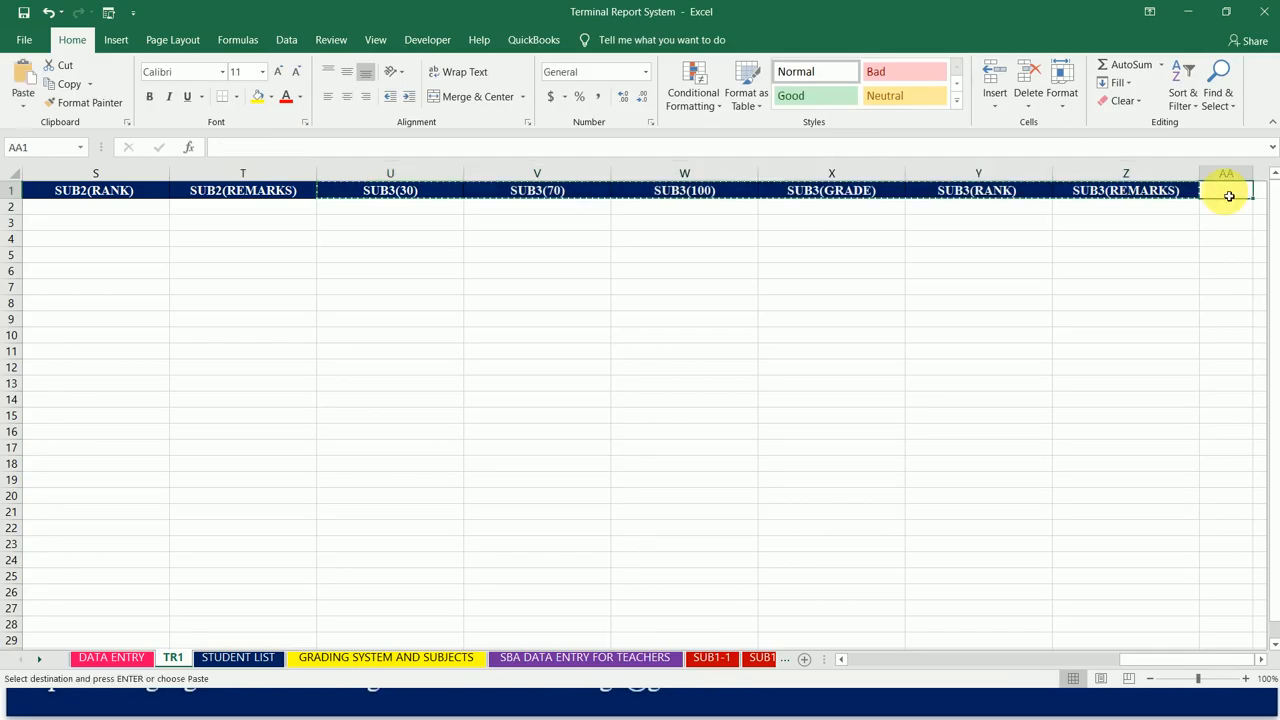
{"action": "left_click", "coordinate": [23, 105]}
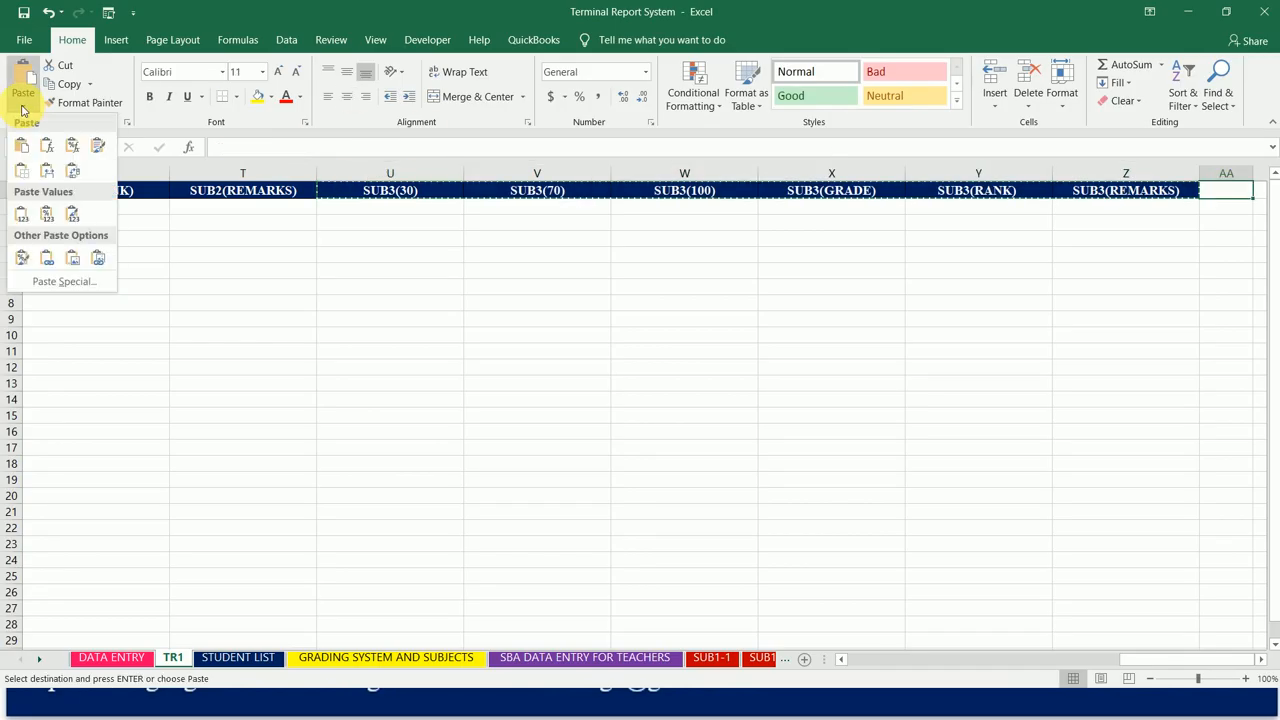
{"action": "left_click", "coordinate": [47, 172]}
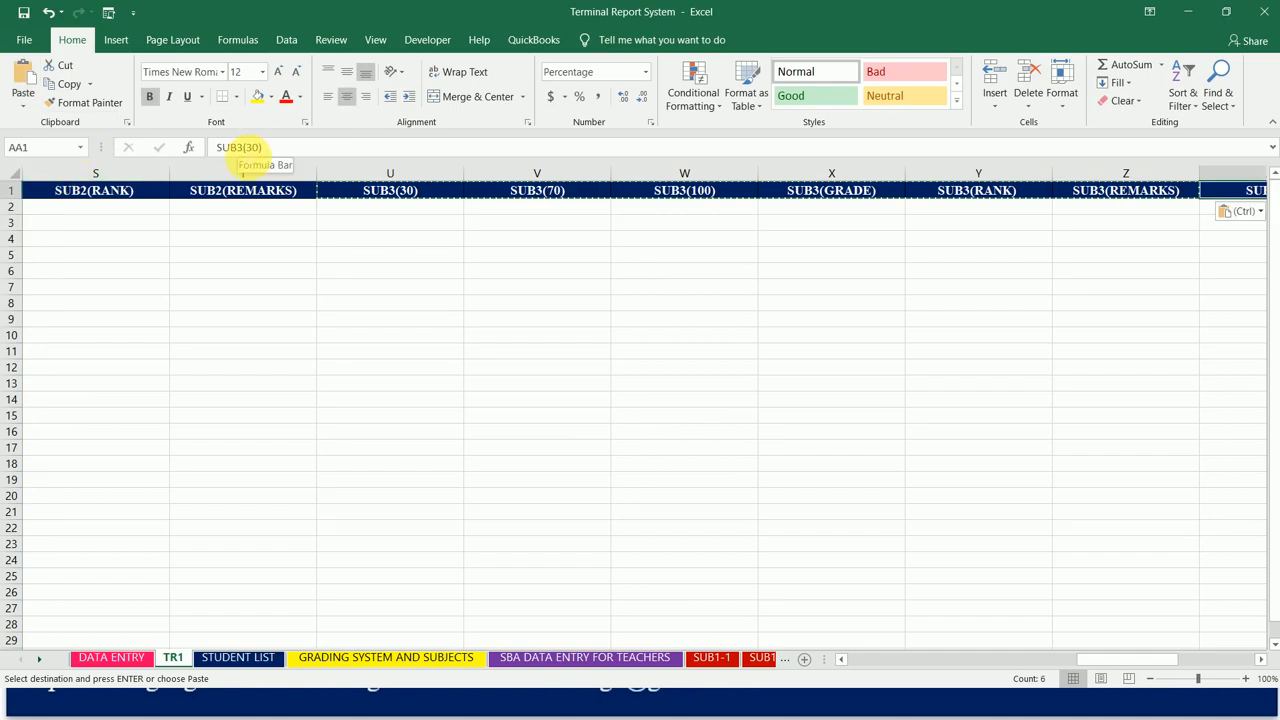
Step: Change the pasted headings in cells AA1 and AB1 to SUB4(30) and SUB4(70)
{"action": "left_click", "coordinate": [246, 147]}
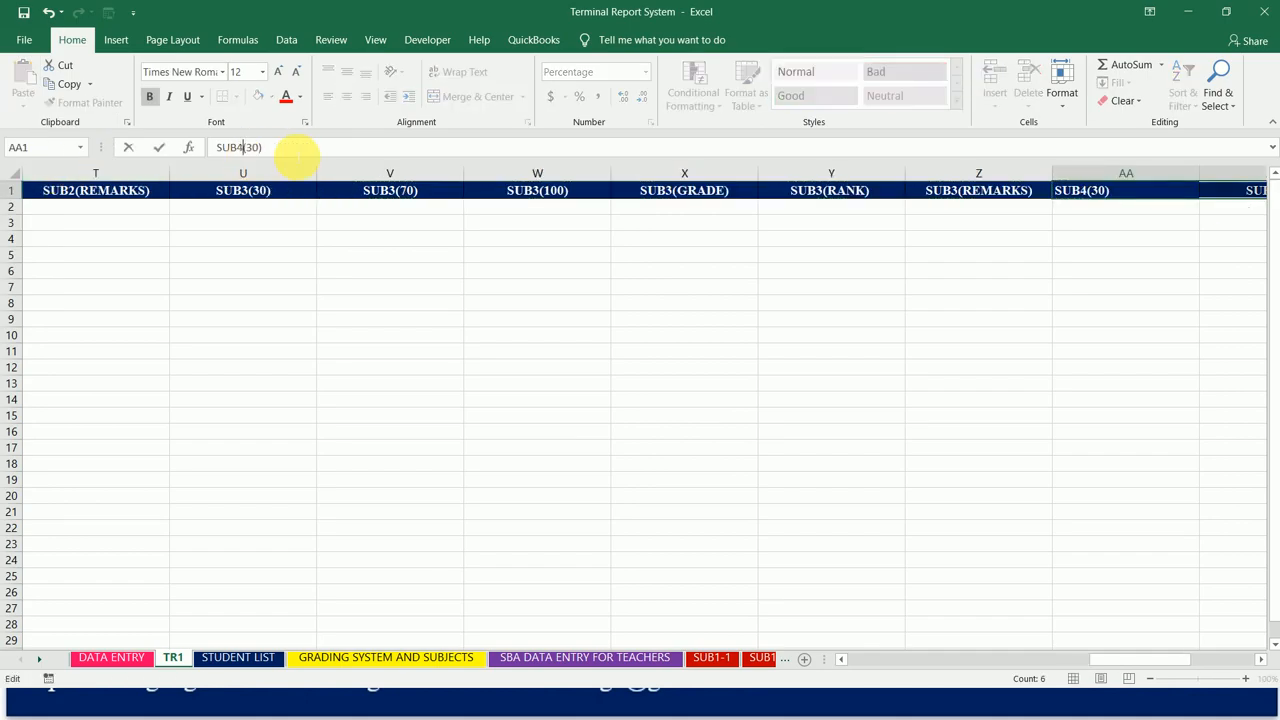
{"action": "key", "text": "Tab"}
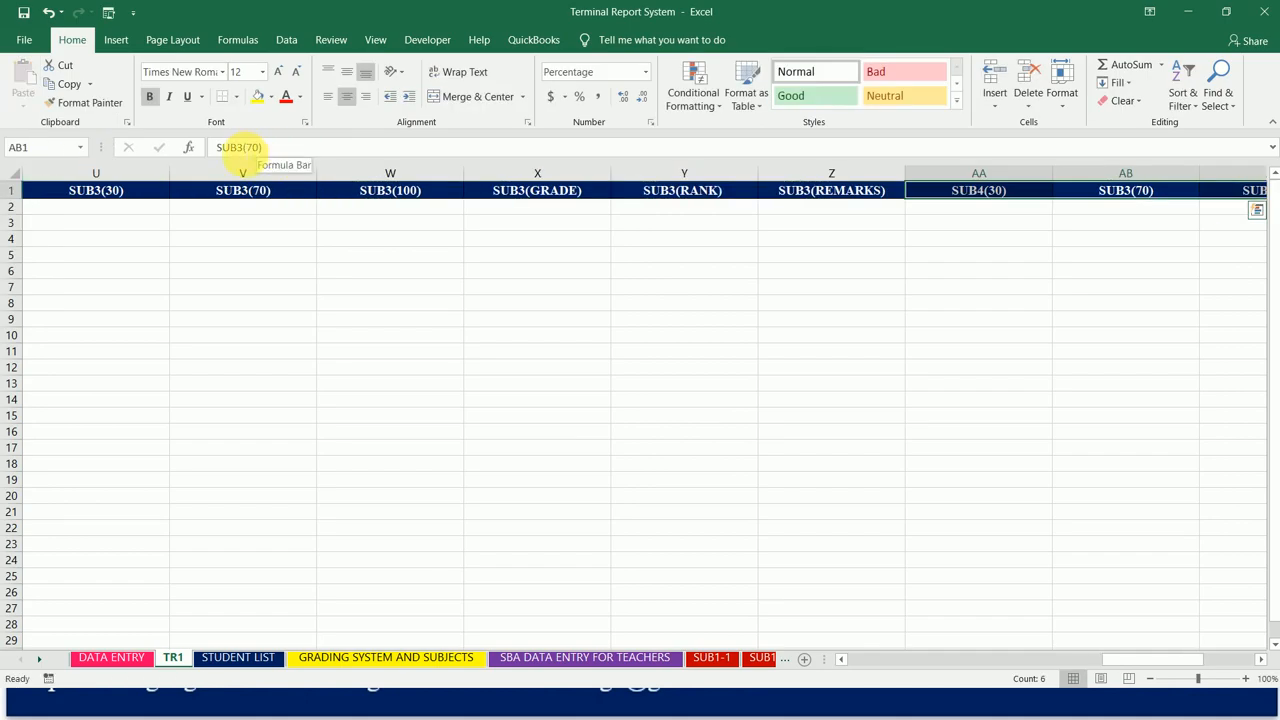
{"action": "left_click", "coordinate": [246, 147]}
{"action": "key", "text": "BackSpace"}
{"action": "type", "text": "4"}
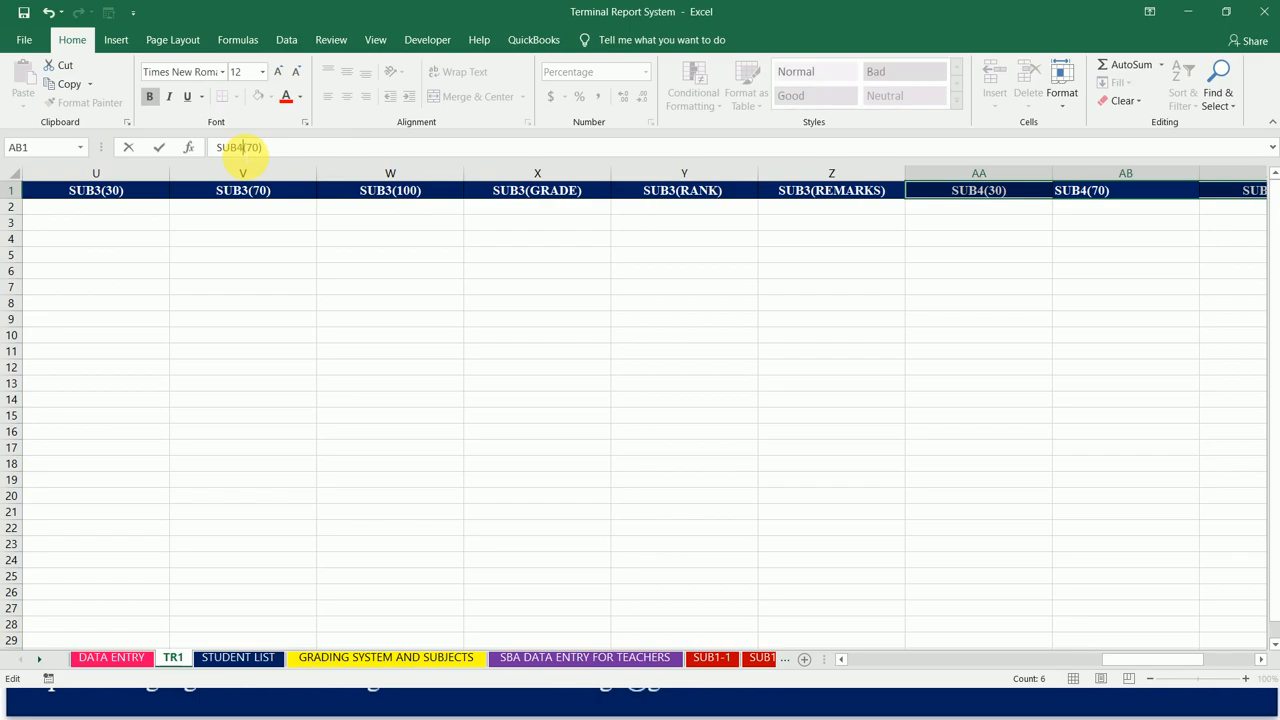
{"action": "key", "text": "Tab"}
Step: Change the pasted headings in cells AC1 and AD1 to SUB4(100) and SUB4(GRADE)
{"action": "left_click", "coordinate": [244, 147]}
{"action": "key", "text": "BackSpace"}
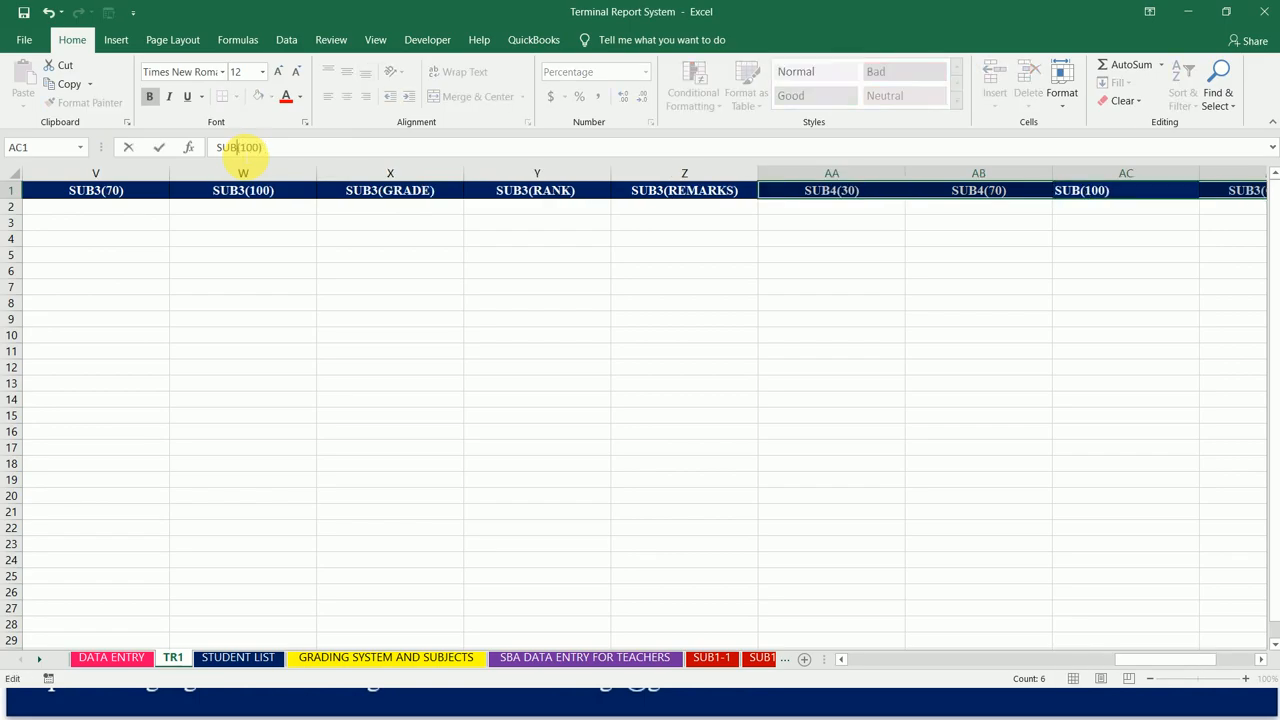
{"action": "type", "text": "4"}
{"action": "key", "text": "Tab"}
{"action": "left_click", "coordinate": [243, 147]}
{"action": "key", "text": "BackSpace"}
{"action": "type", "text": "4"}
{"action": "key", "text": "Tab"}
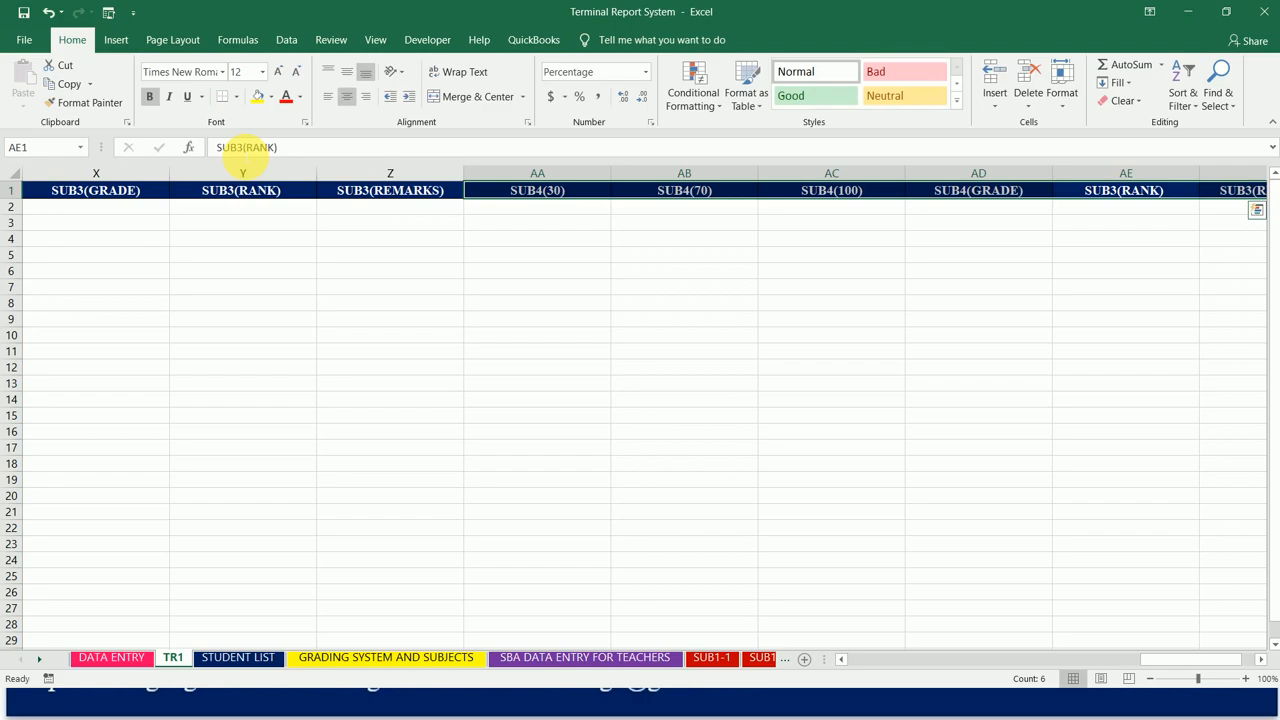
Step: Change the pasted headings in cells AE1 and AF1 to SUB4(RANK) and SUB4(REMARKS)
{"action": "left_click", "coordinate": [245, 147]}
{"action": "key", "text": "BackSpace"}
{"action": "type", "text": "4"}
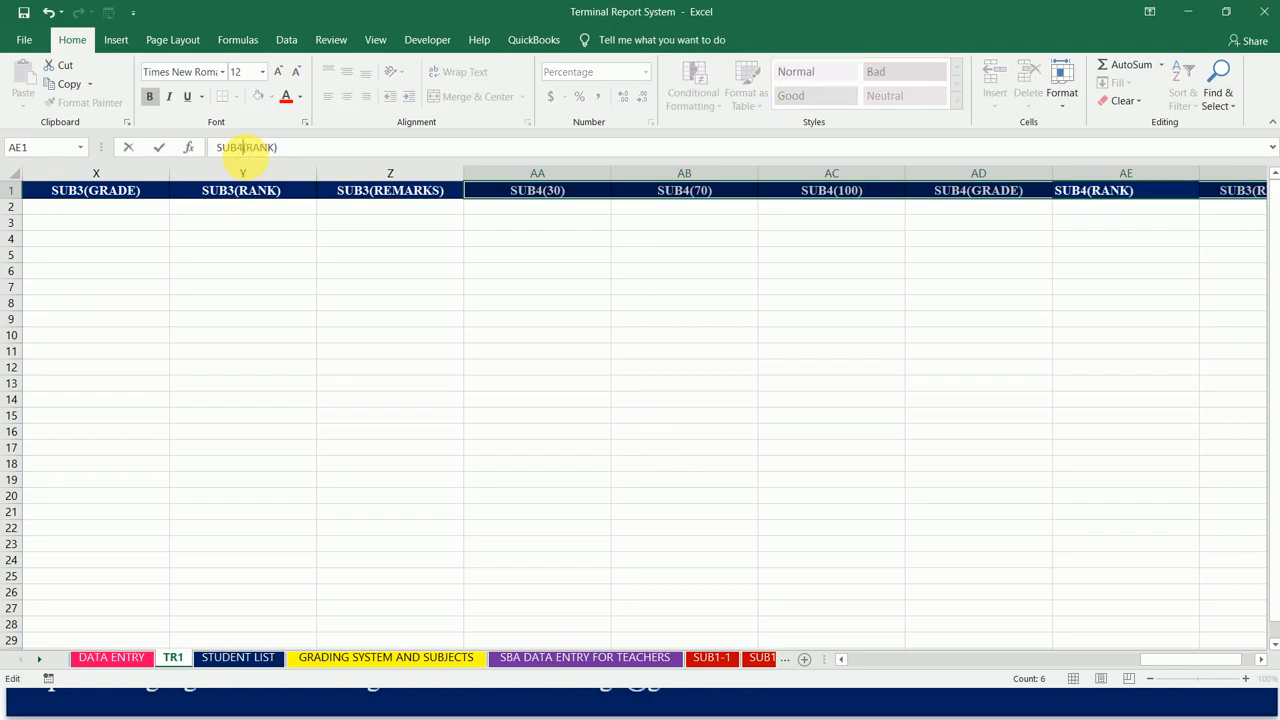
{"action": "key", "text": "Tab"}
{"action": "left_click", "coordinate": [243, 147]}
{"action": "left_click", "coordinate": [243, 147]}
{"action": "key", "text": "BackSpace"}
{"action": "type", "text": "4"}
{"action": "key", "text": "Tab"}
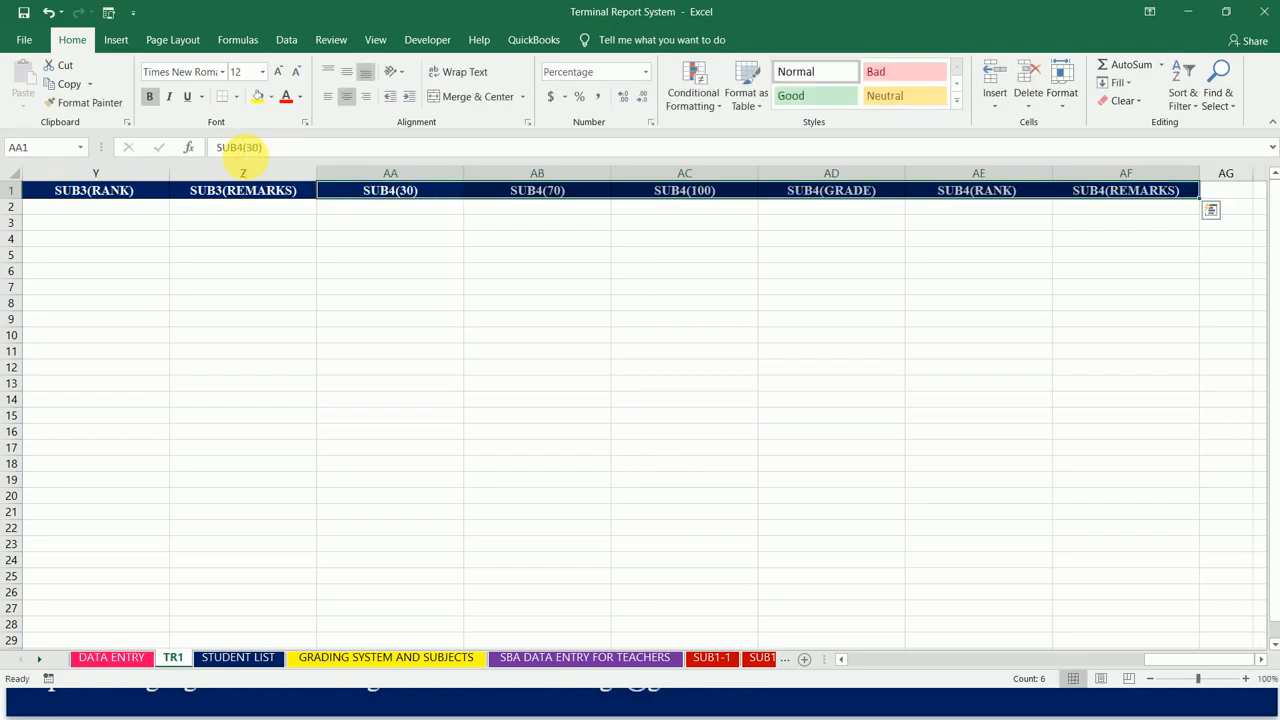
Step: Copy the six SUB4 headings in AA1:AF1 and paste them from cell AG1, keeping the source column widths
{"action": "key", "text": "ctrl+c"}
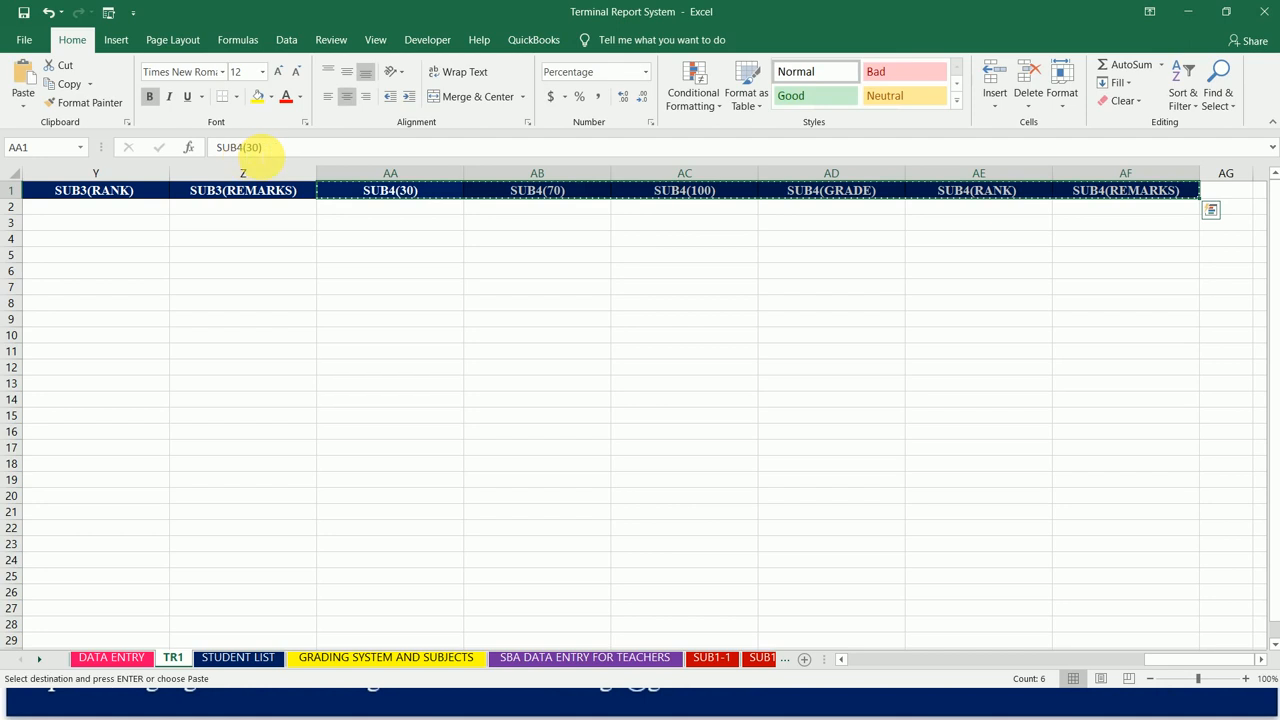
{"action": "left_click", "coordinate": [1224, 195]}
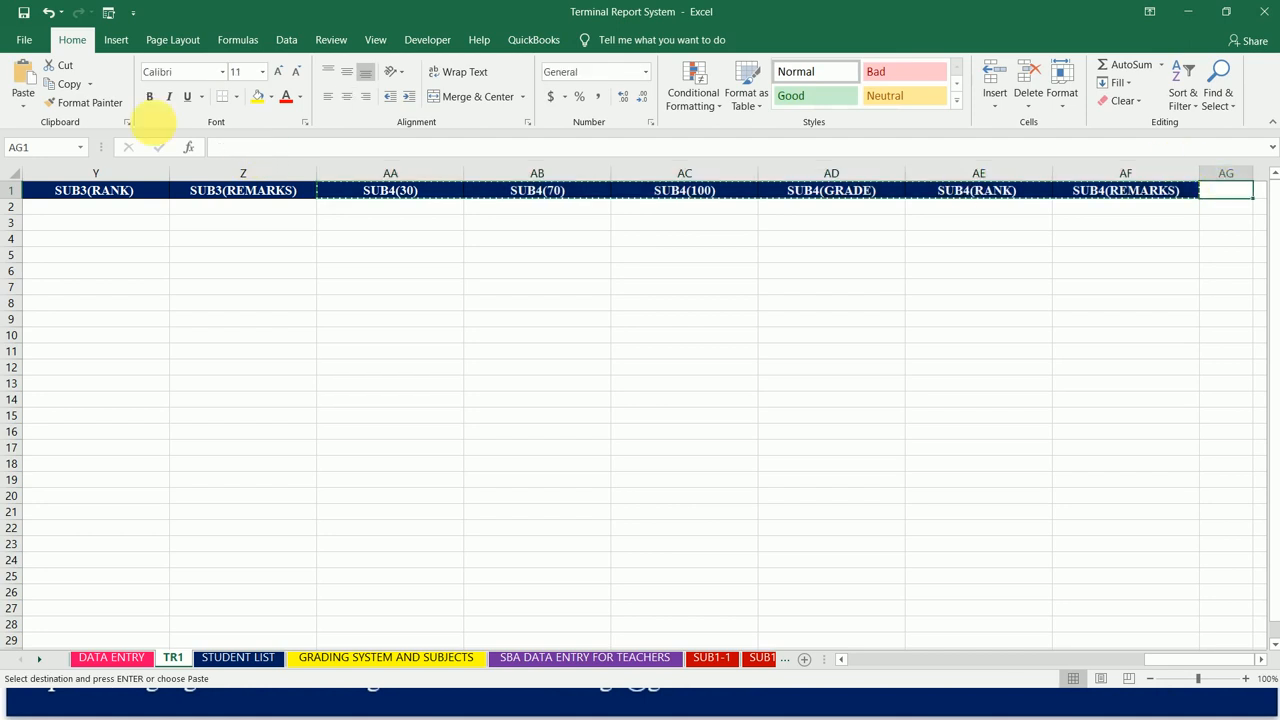
{"action": "left_click", "coordinate": [23, 104]}
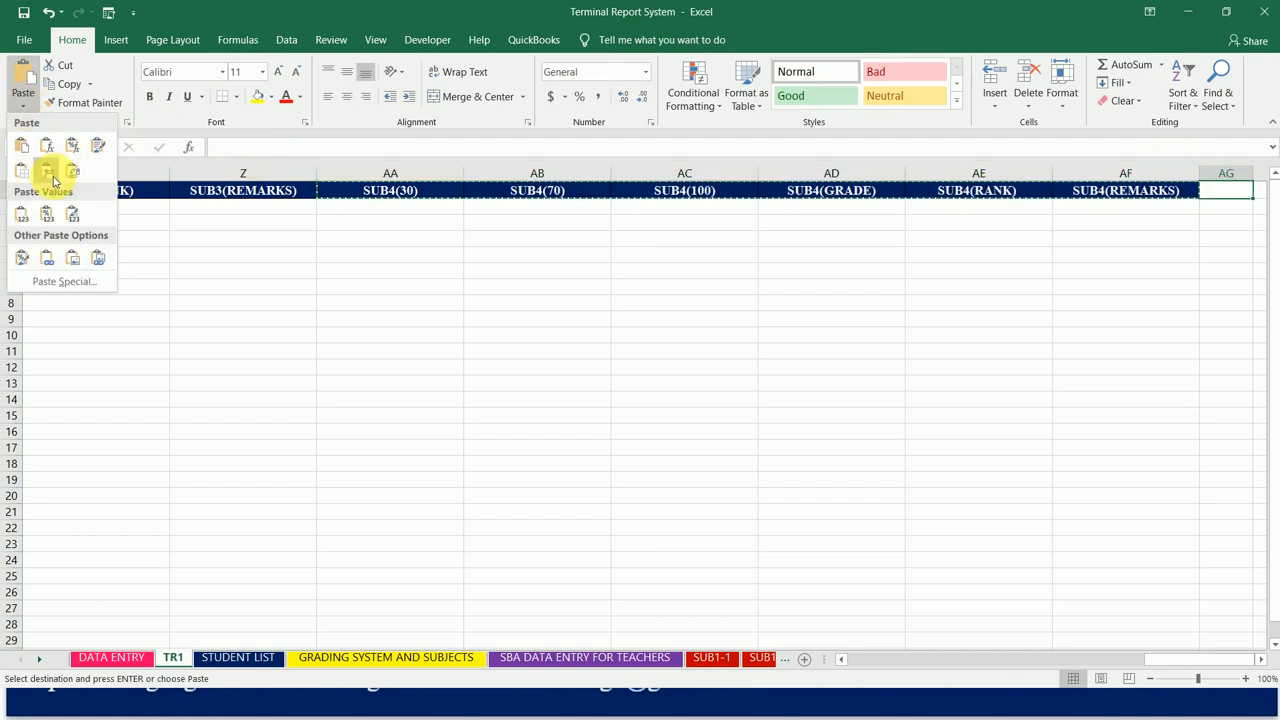
{"action": "left_click", "coordinate": [47, 170]}
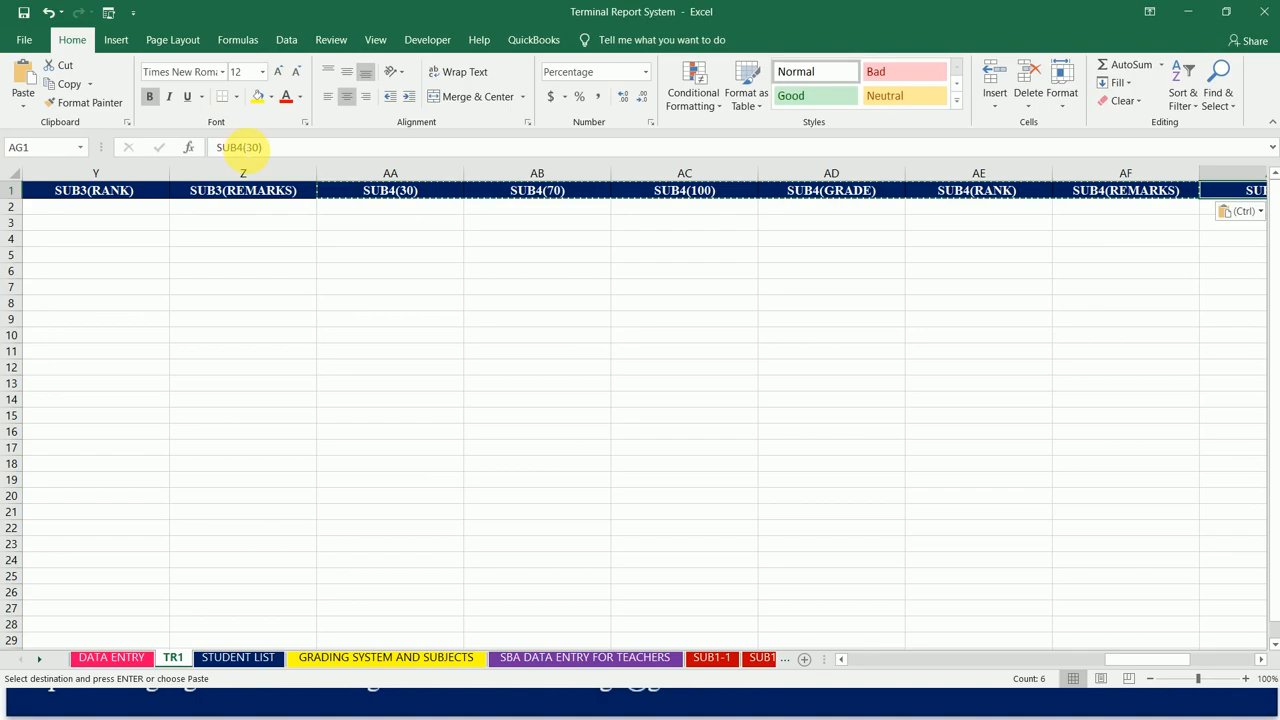
Step: Change the pasted headings in cells AG1 and AH1 to SUB5(30) and SUB5(70)
{"action": "left_click", "coordinate": [243, 147]}
{"action": "key", "text": "BackSpace"}
{"action": "type", "text": "5"}
{"action": "key", "text": "Return"}
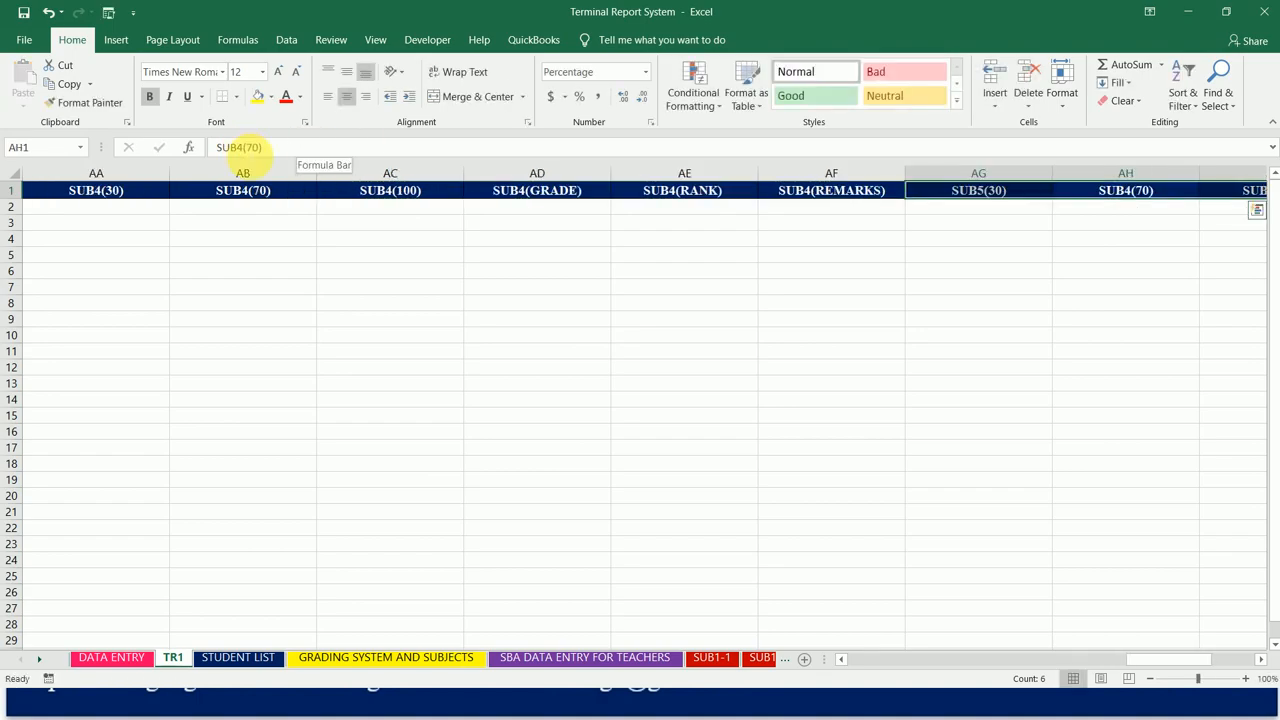
{"action": "left_click", "coordinate": [243, 147]}
{"action": "key", "text": "BackSpace"}
{"action": "type", "text": "5"}
{"action": "key", "text": "Return"}
Step: Change the pasted headings in cells AI1 and AJ1 to SUB5(100) and SUB5(GRADE)
{"action": "left_click", "coordinate": [243, 147]}
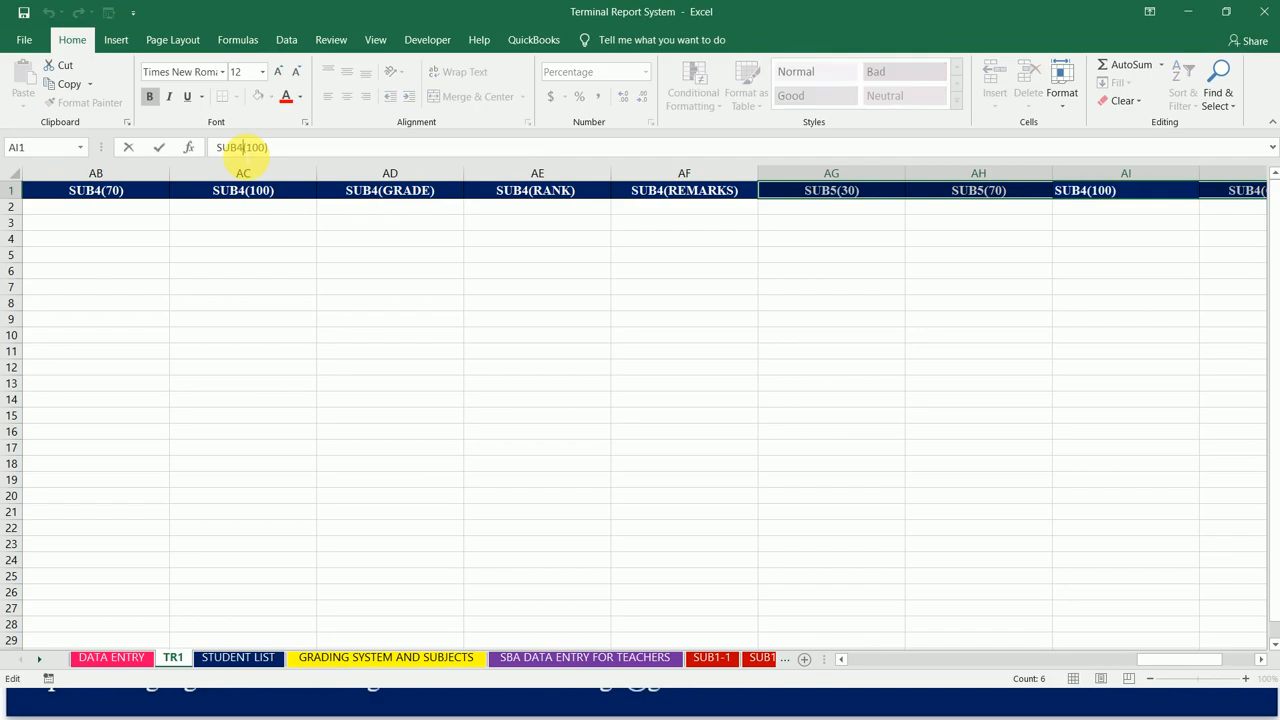
{"action": "key", "text": "BackSpace"}
{"action": "type", "text": "5"}
{"action": "key", "text": "Return"}
{"action": "left_click", "coordinate": [243, 147]}
{"action": "key", "text": "BackSpace"}
{"action": "type", "text": "5"}
{"action": "key", "text": "Return"}
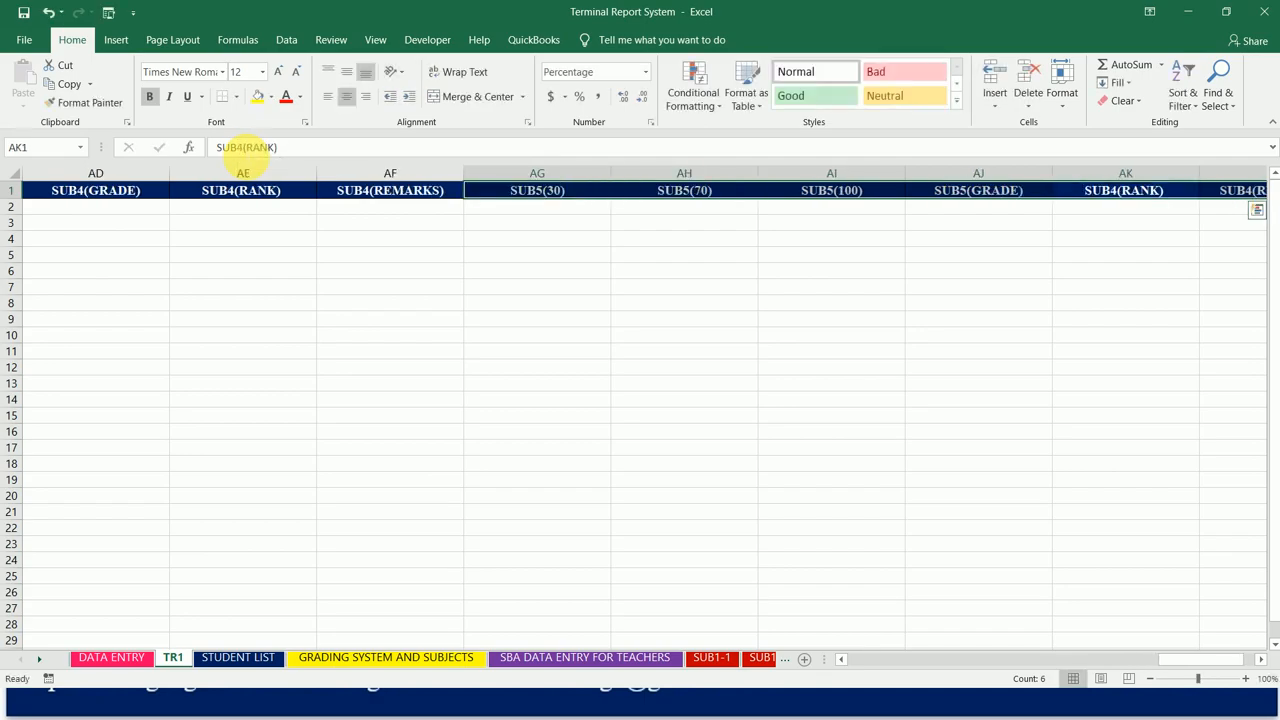
Step: Change the pasted headings in cells AK1 and AL1 to SUB5(RANK) and SUB5(REMARKS)
{"action": "left_click", "coordinate": [243, 147]}
{"action": "key", "text": "BackSpace"}
{"action": "type", "text": "5"}
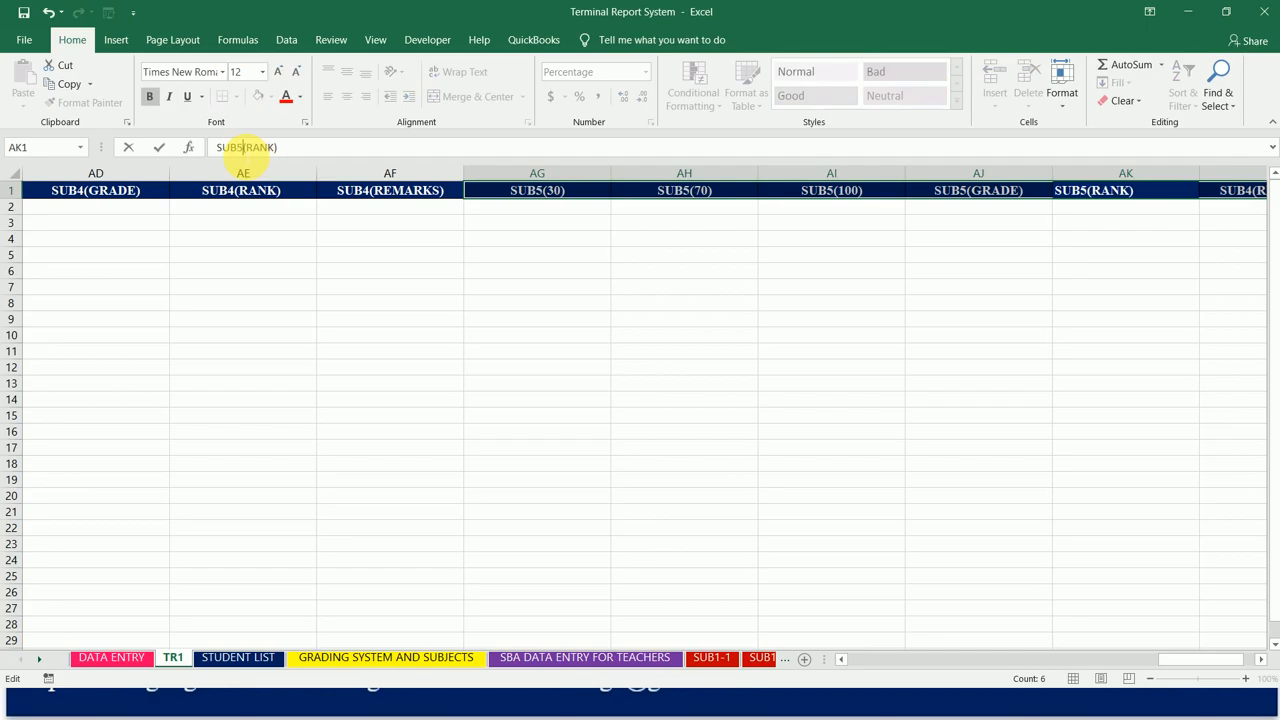
{"action": "key", "text": "Return"}
{"action": "left_click", "coordinate": [243, 147]}
{"action": "key", "text": "BackSpace"}
{"action": "type", "text": "5"}
{"action": "key", "text": "Return"}
Step: Copy the six SUB5 headings in AG1:AL1 and paste them from cell AM1, keeping the source column widths
{"action": "key", "text": "ctrl+c"}
{"action": "key", "text": "Right"}
{"action": "key", "text": "Right"}
{"action": "key", "text": "Right"}
{"action": "key", "text": "Right"}
{"action": "key", "text": "Right"}
{"action": "key", "text": "Right"}
{"action": "key", "text": "Right"}
{"action": "key", "text": "Right"}
{"action": "key", "text": "Right"}
{"action": "key", "text": "Left"}
{"action": "key", "text": "Left"}
{"action": "key", "text": "Left"}
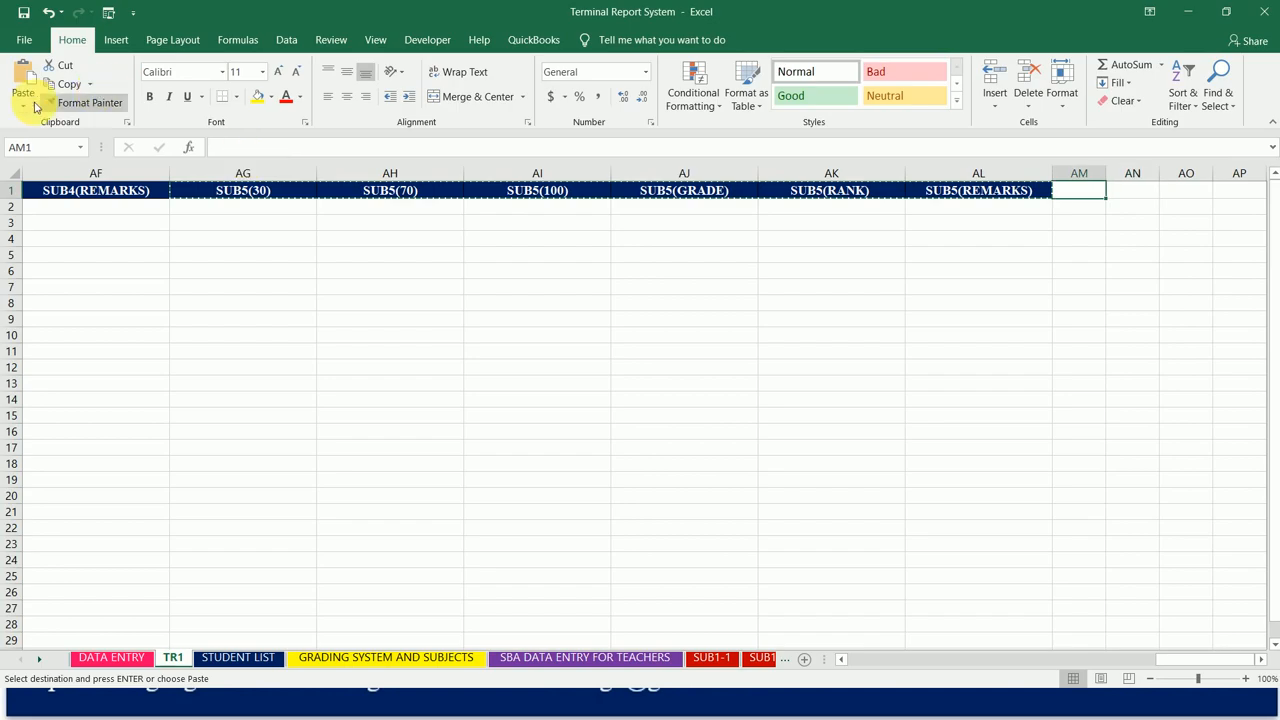
{"action": "left_click", "coordinate": [24, 104]}
{"action": "left_click", "coordinate": [49, 180]}
Step: Change the pasted headings in cells AM1 and AN1 to SUB6(30) and SUB6(70)
{"action": "left_click", "coordinate": [241, 147]}
{"action": "key", "text": "BackSpace"}
{"action": "type", "text": "6(30"}
{"action": "key", "text": "Return"}
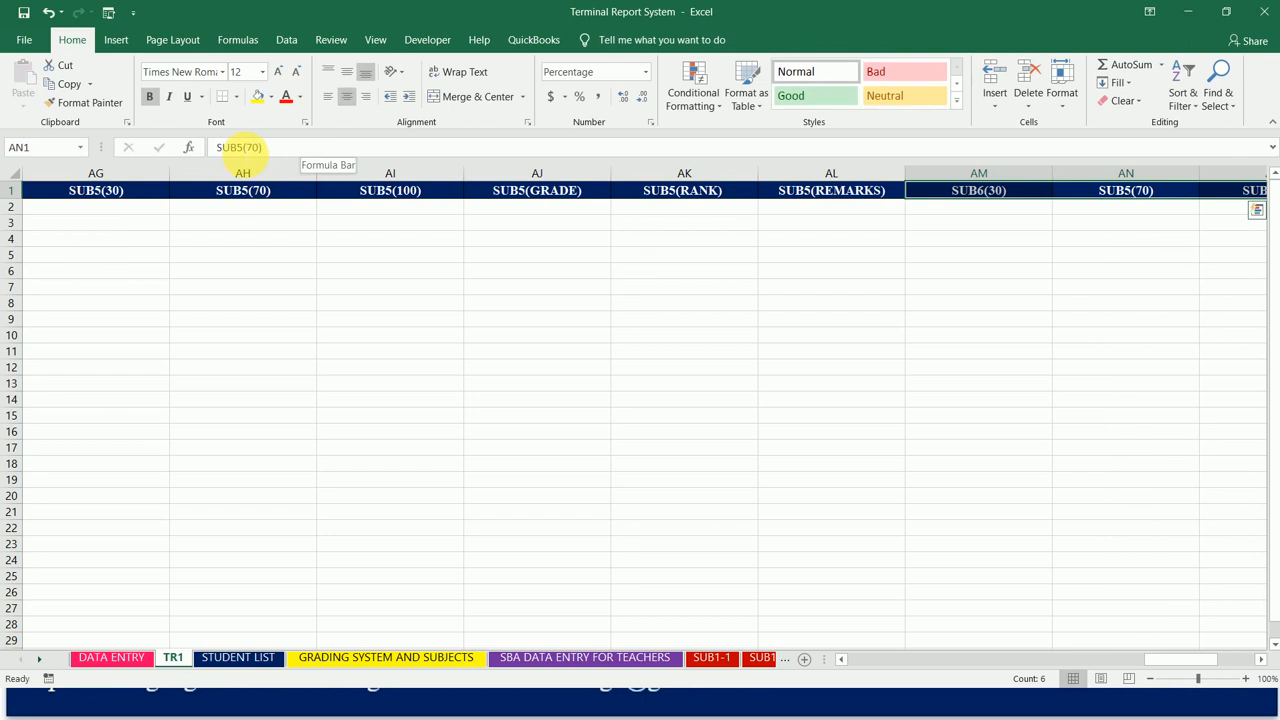
{"action": "left_click", "coordinate": [244, 147]}
{"action": "key", "text": "BackSpace"}
{"action": "type", "text": "6"}
{"action": "key", "text": "Return"}
Step: Change the pasted headings in cells AO1 and AP1 to SUB6(100) and SUB6(GRADE)
{"action": "left_click", "coordinate": [241, 147]}
{"action": "key", "text": "BackSpace"}
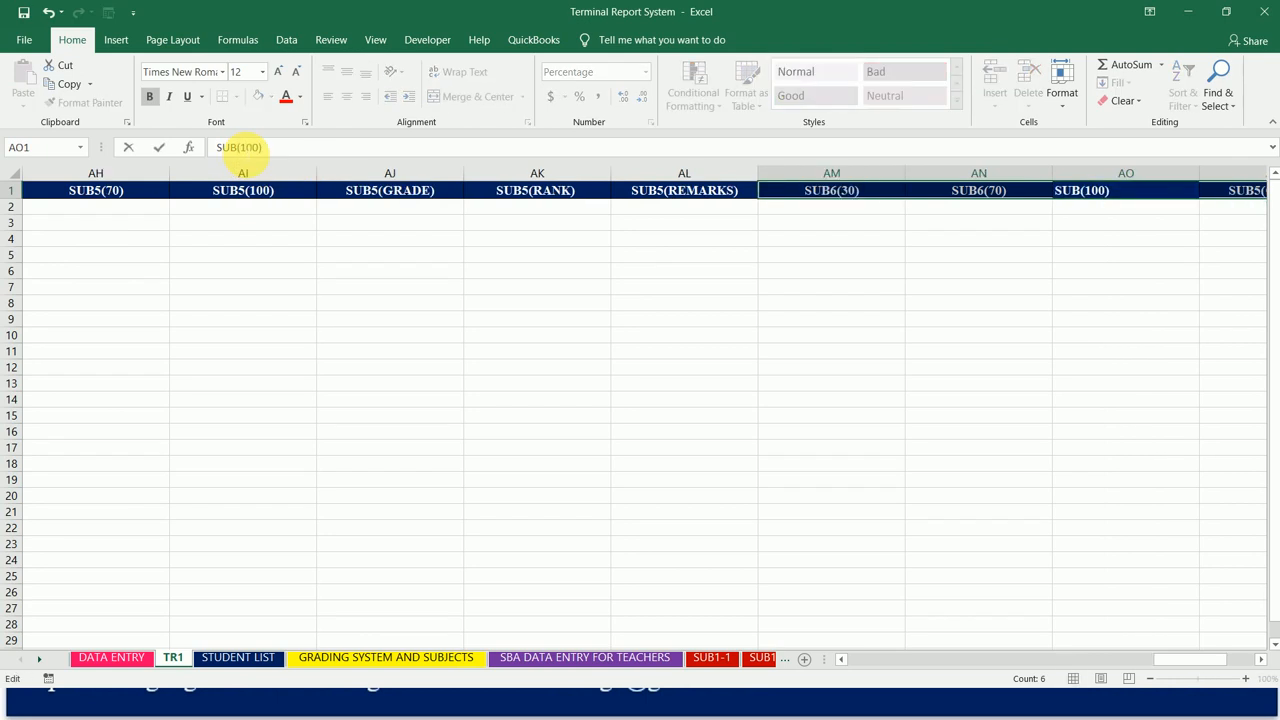
{"action": "type", "text": "6"}
{"action": "key", "text": "Return"}
{"action": "left_click", "coordinate": [244, 147]}
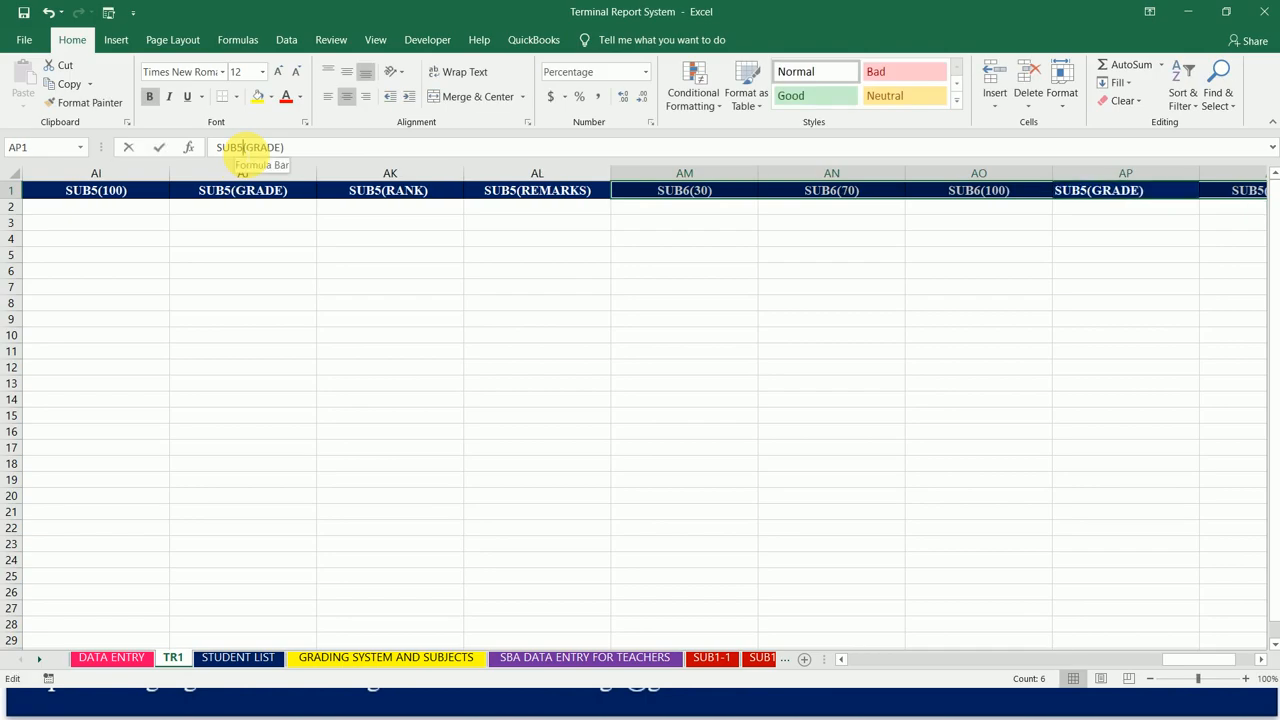
{"action": "key", "text": "BackSpace"}
{"action": "type", "text": "6"}
{"action": "key", "text": "Return"}
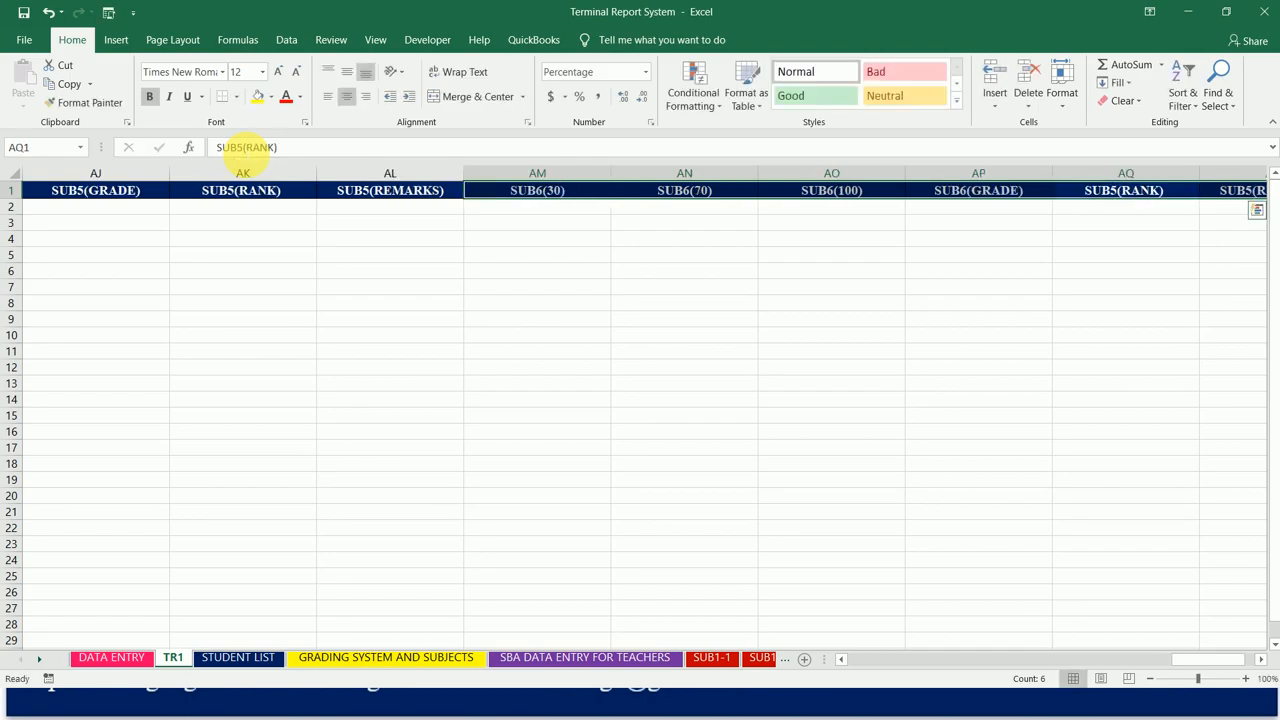
Step: Change the pasted headings in cells AQ1 and AR1 to SUB6(RANK) and SUB6(REMARKS)
{"action": "left_click", "coordinate": [244, 147]}
{"action": "key", "text": "BackSpace"}
{"action": "type", "text": "6"}
{"action": "key", "text": "Return"}
{"action": "left_click", "coordinate": [246, 147]}
{"action": "key", "text": "BackSpace"}
{"action": "type", "text": "6"}
{"action": "key", "text": "Return"}
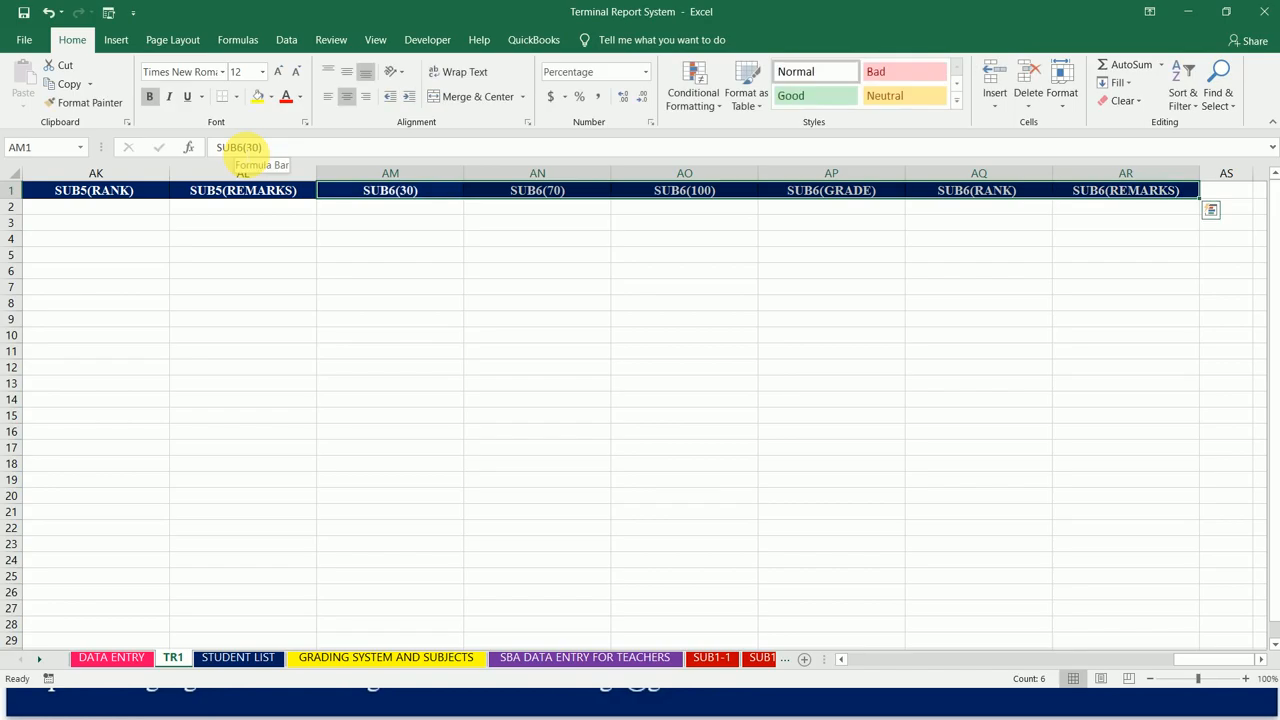
Step: Copy the six SUB6 headings in AM1:AR1 and paste them from cell AS1, keeping the source column widths
{"action": "key", "text": "ctrl+c"}
{"action": "left_click", "coordinate": [1240, 197]}
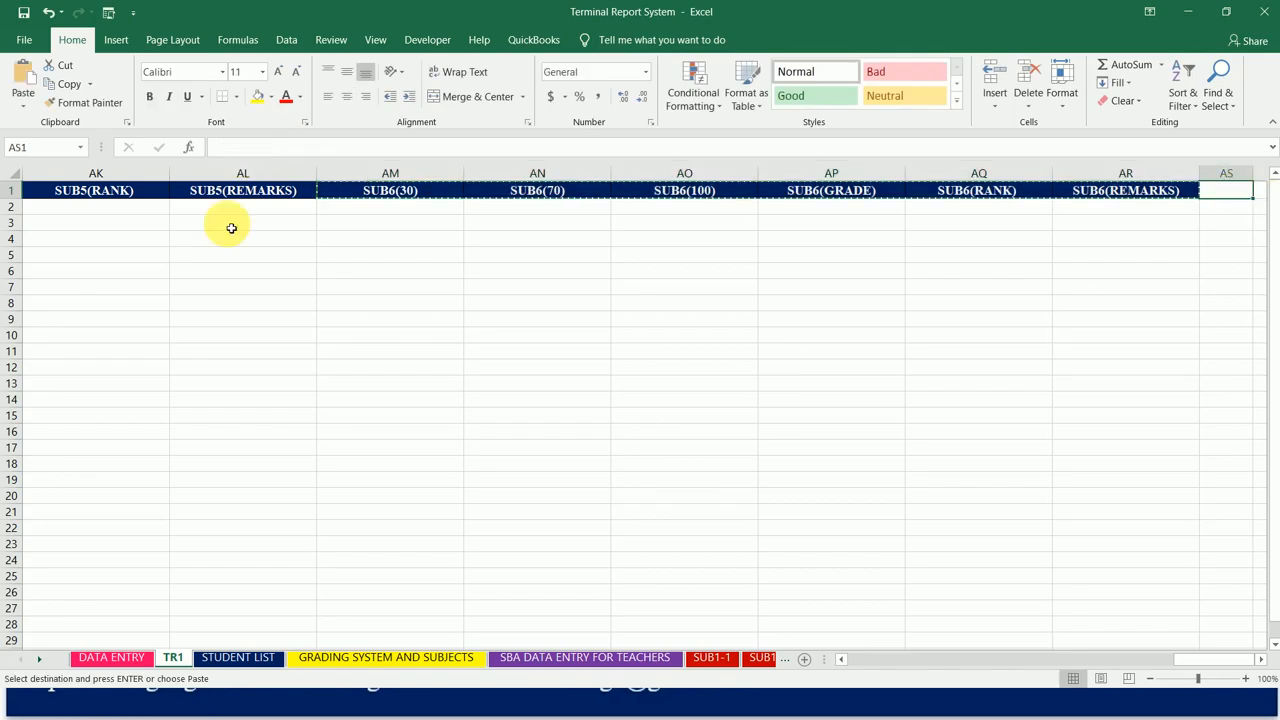
{"action": "left_click", "coordinate": [23, 100]}
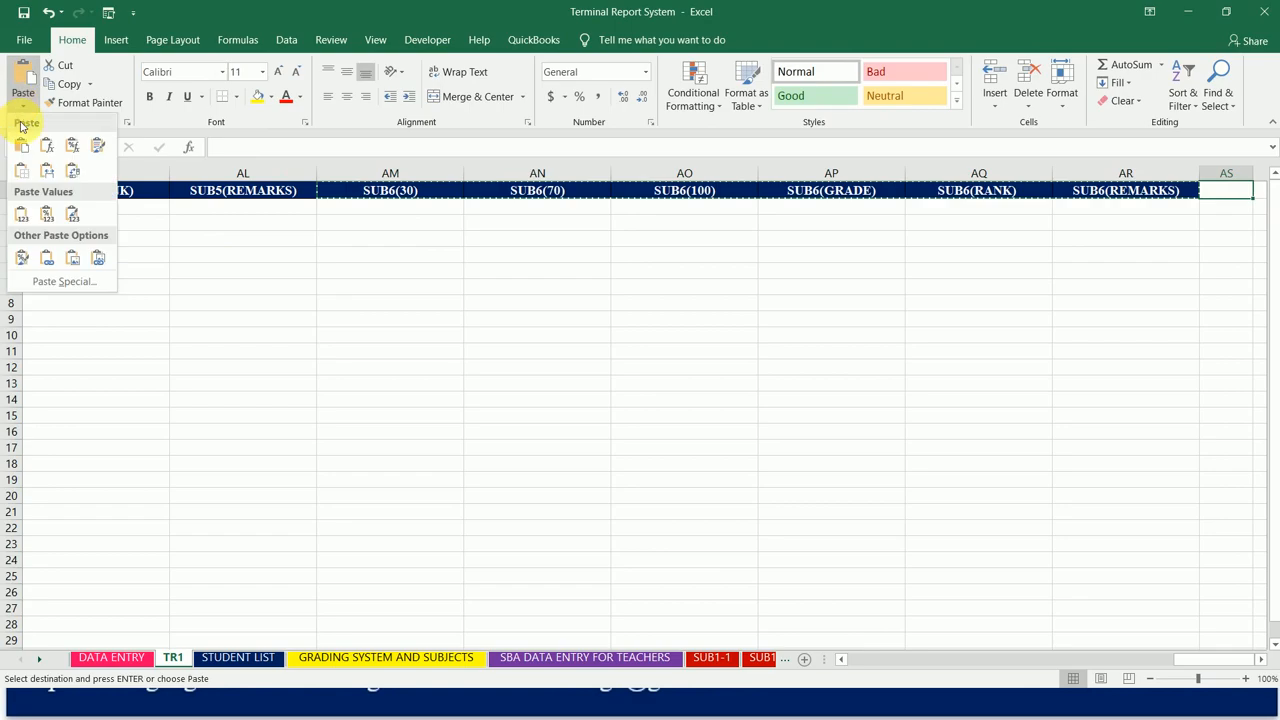
{"action": "left_click", "coordinate": [47, 172]}
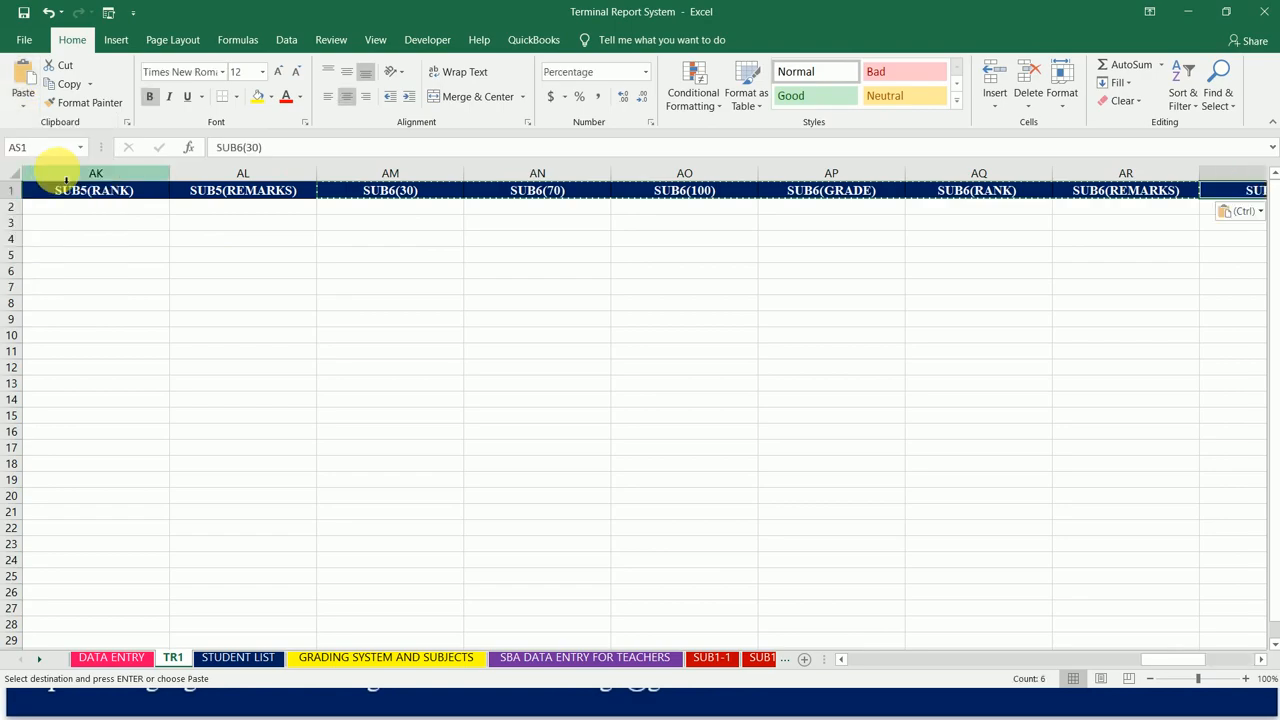
Step: Change the pasted headings in cells AS1 and AT1 to SUB7(30) and SUB7(70)
{"action": "left_click", "coordinate": [241, 147]}
{"action": "key", "text": "BackSpace"}
{"action": "type", "text": "7"}
{"action": "key", "text": "Tab"}
{"action": "left_click", "coordinate": [240, 147]}
{"action": "key", "text": "BackSpace"}
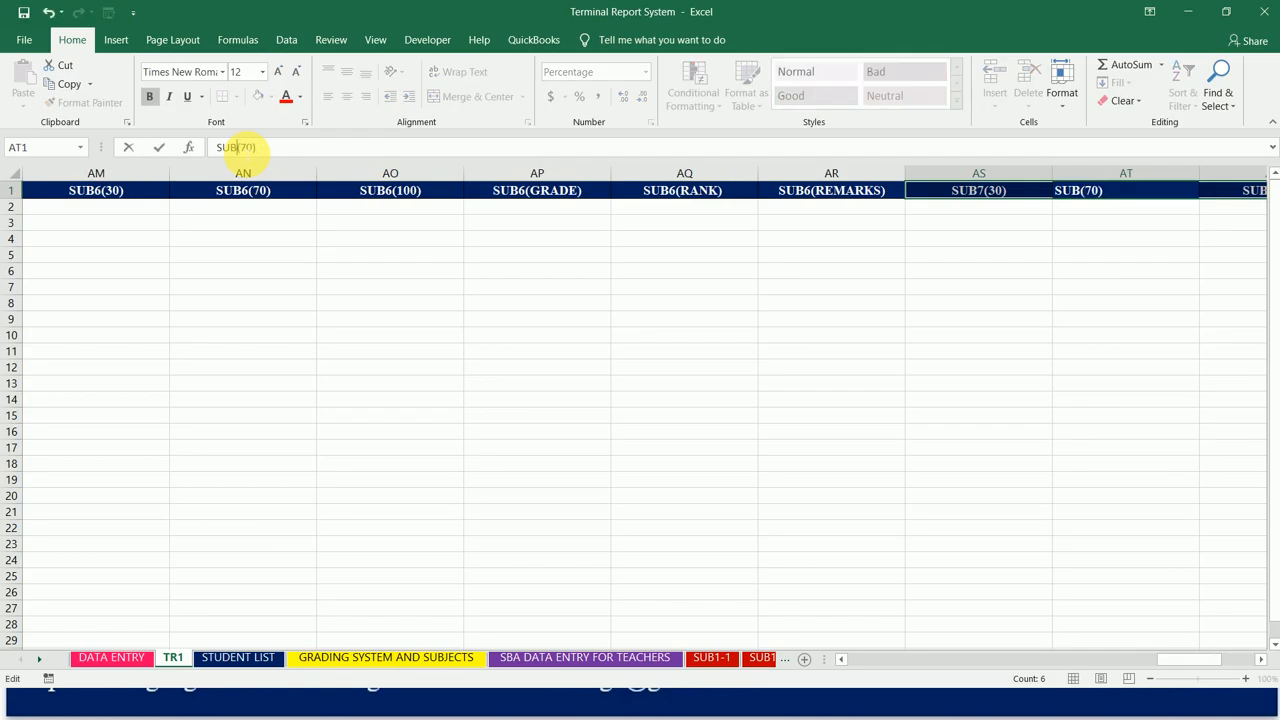
{"action": "type", "text": "7"}
{"action": "key", "text": "Tab"}
Step: Change the pasted headings in cells AU1 and AV1 to SUB7(100) and SUB7(GRADE)
{"action": "left_click", "coordinate": [243, 147]}
{"action": "key", "text": "BackSpace"}
{"action": "type", "text": "7"}
{"action": "key", "text": "Tab"}
{"action": "left_click", "coordinate": [243, 147]}
{"action": "key", "text": "BackSpace"}
{"action": "type", "text": "7"}
{"action": "key", "text": "Tab"}
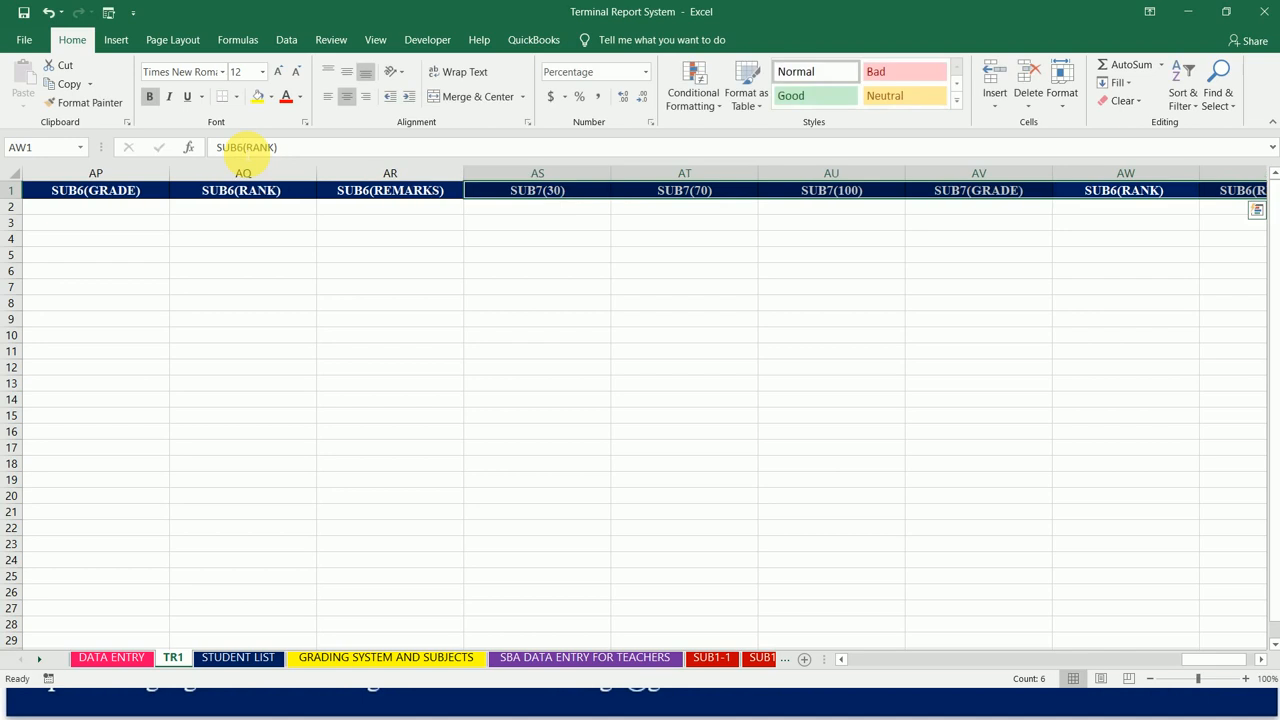
Step: Change the pasted headings in cells AW1 and AX1 to SUB7(RANK) and SUB7(REMARKS)
{"action": "left_click", "coordinate": [243, 147]}
{"action": "key", "text": "BackSpace"}
{"action": "type", "text": "7"}
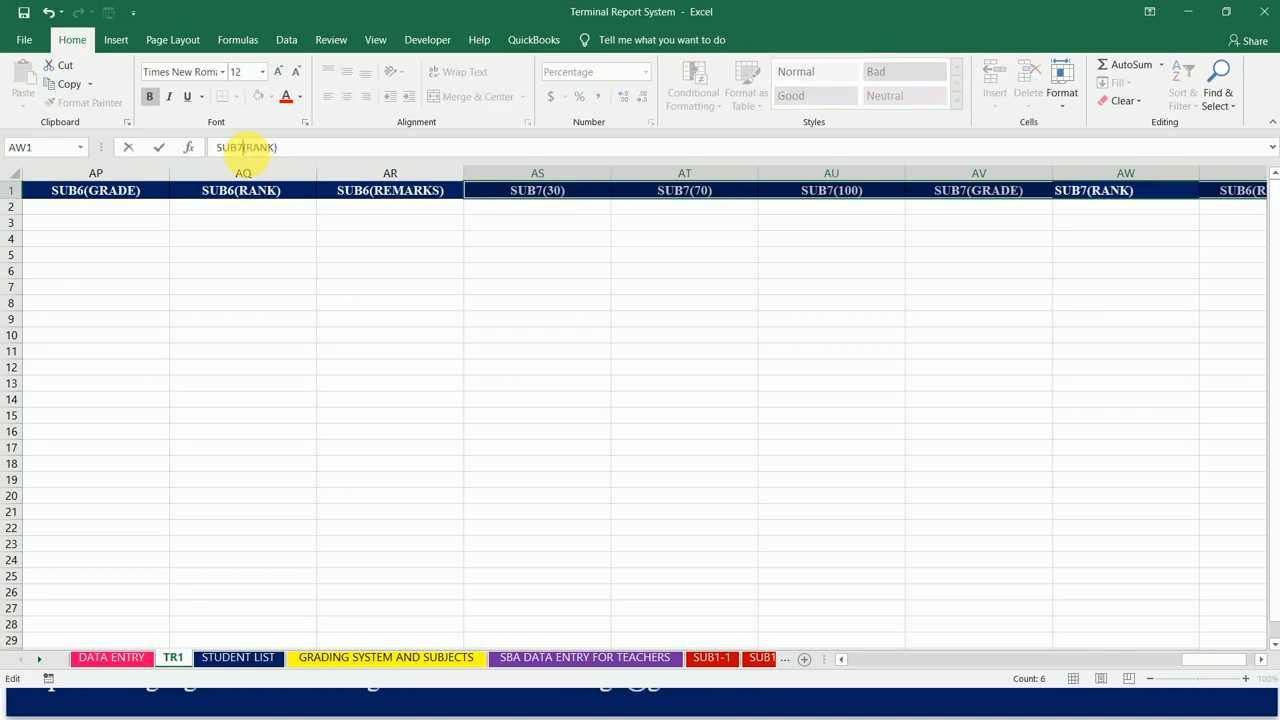
{"action": "key", "text": "Tab"}
{"action": "left_click", "coordinate": [243, 147]}
{"action": "key", "text": "BackSpace"}
{"action": "type", "text": "7"}
{"action": "key", "text": "Tab"}
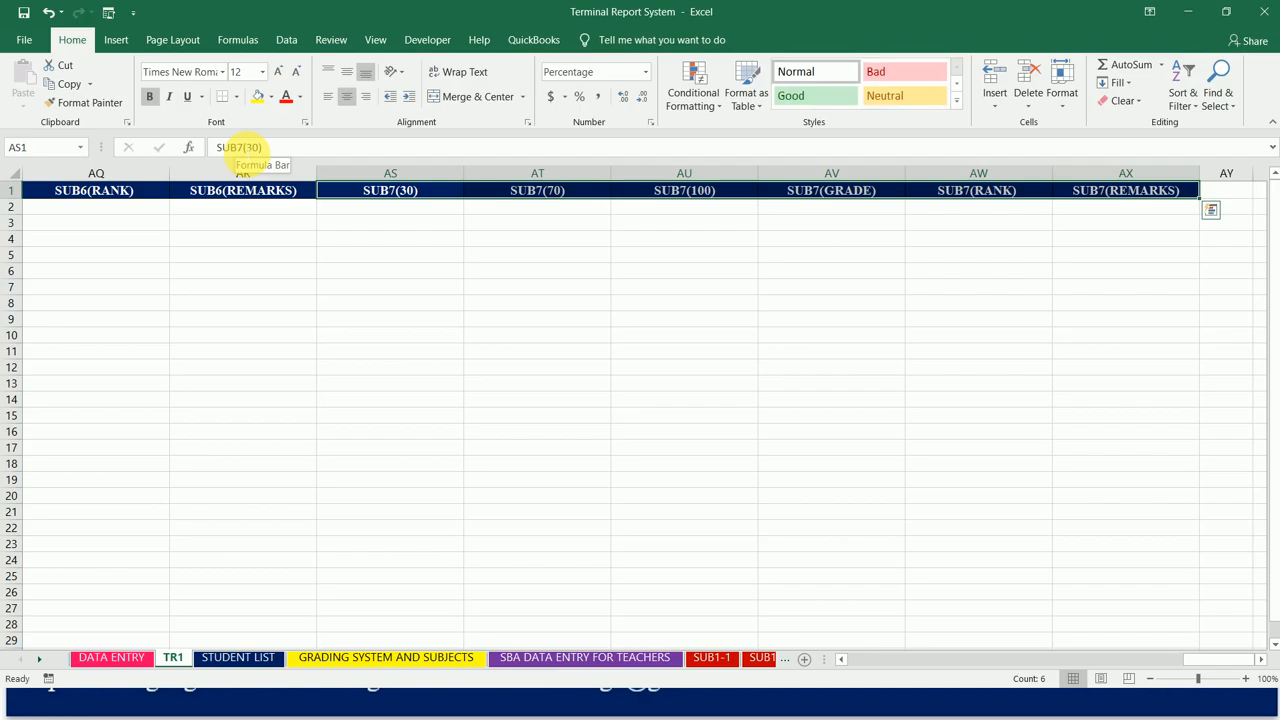
Step: Copy the six SUB7 headings in AS1:AX1 and paste them from cell AY1, keeping the source column widths
{"action": "key", "text": "ctrl+c"}
{"action": "left_click", "coordinate": [1241, 188]}
{"action": "left_click", "coordinate": [23, 104]}
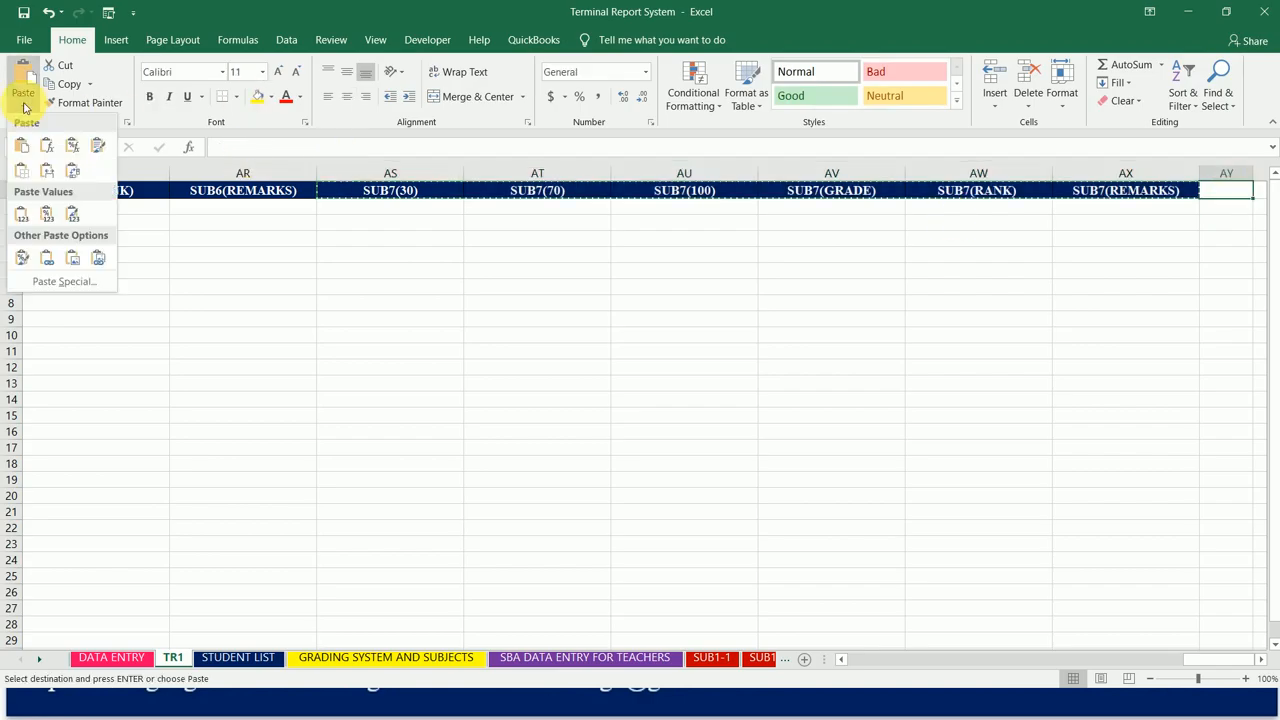
{"action": "left_click", "coordinate": [48, 173]}
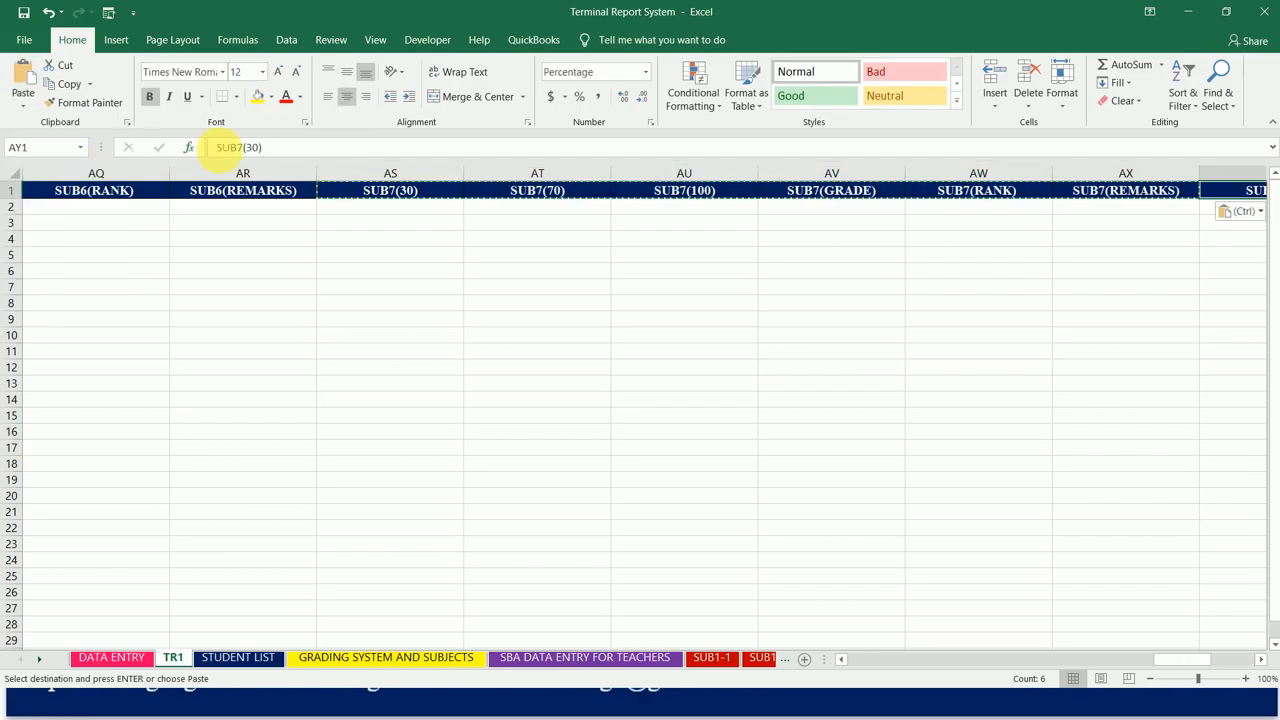
Step: Change the pasted headings in cells AY1 and AZ1 to SUB8(30) and SUB8(70)
{"action": "left_click", "coordinate": [244, 147]}
{"action": "key", "text": "BackSpace"}
{"action": "type", "text": "8"}
{"action": "key", "text": "Return"}
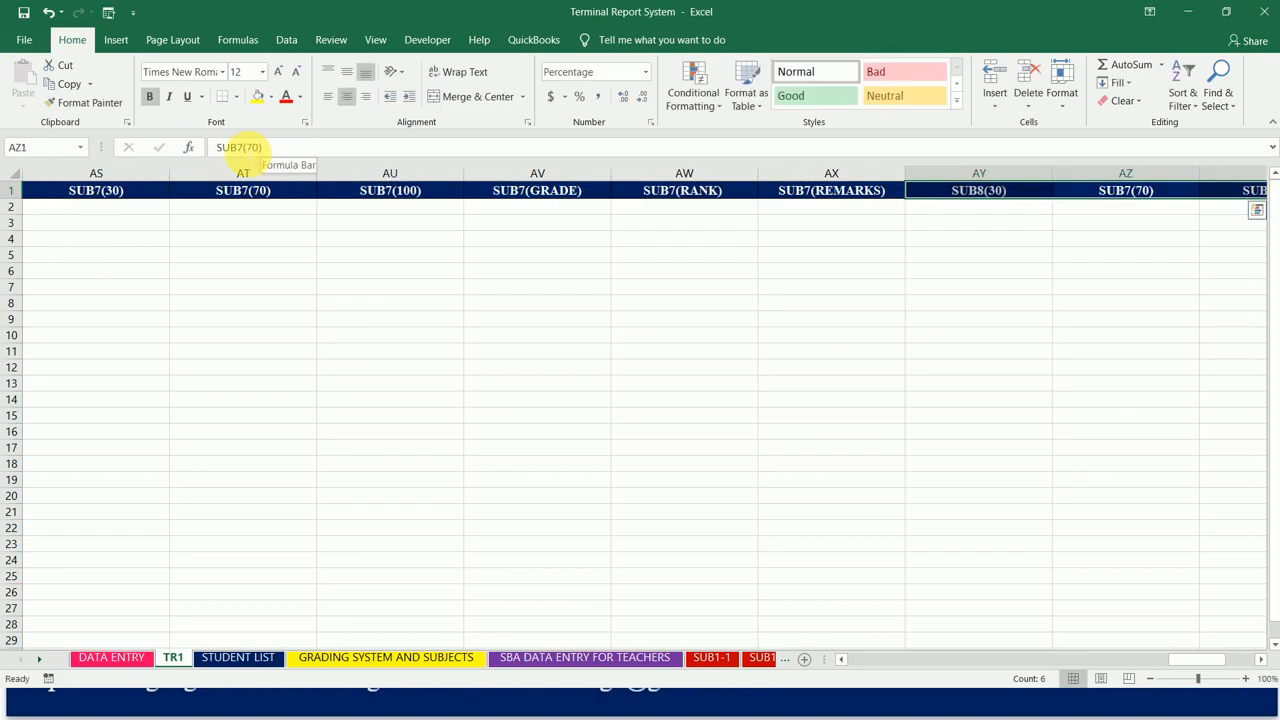
{"action": "left_click", "coordinate": [244, 147]}
{"action": "key", "text": "BackSpace"}
{"action": "type", "text": "8"}
{"action": "key", "text": "Return"}
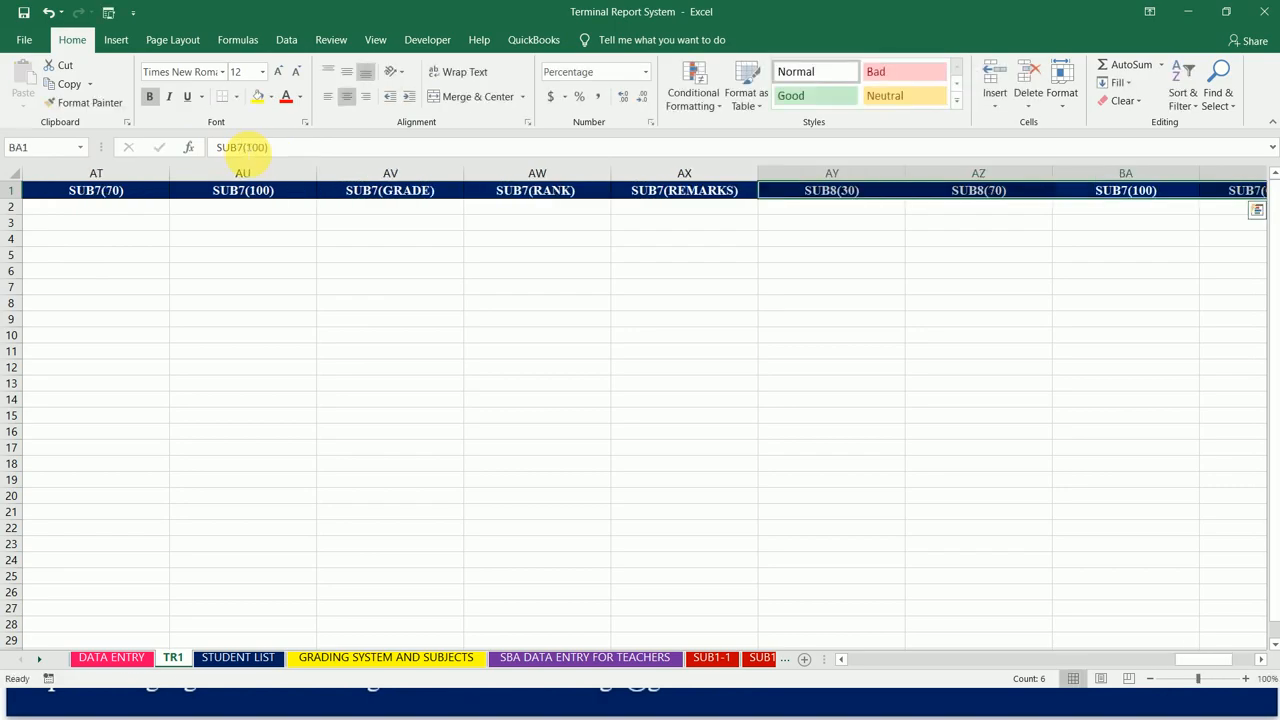
Step: Change the pasted headings in cells BA1 and BB1 to SUB8(100) and SUB8(GRADE)
{"action": "left_click", "coordinate": [244, 147]}
{"action": "key", "text": "BackSpace"}
{"action": "type", "text": "8"}
{"action": "key", "text": "Return"}
{"action": "left_click", "coordinate": [246, 147]}
{"action": "key", "text": "BackSpace"}
{"action": "type", "text": "8"}
{"action": "key", "text": "Return"}
Step: Change the pasted headings in cells BC1 and BD1 to SUB8(RANK) and SUB8(REMARKS)
{"action": "left_click", "coordinate": [246, 147]}
{"action": "key", "text": "BackSpace"}
{"action": "type", "text": "8(RANK"}
{"action": "key", "text": "Return"}
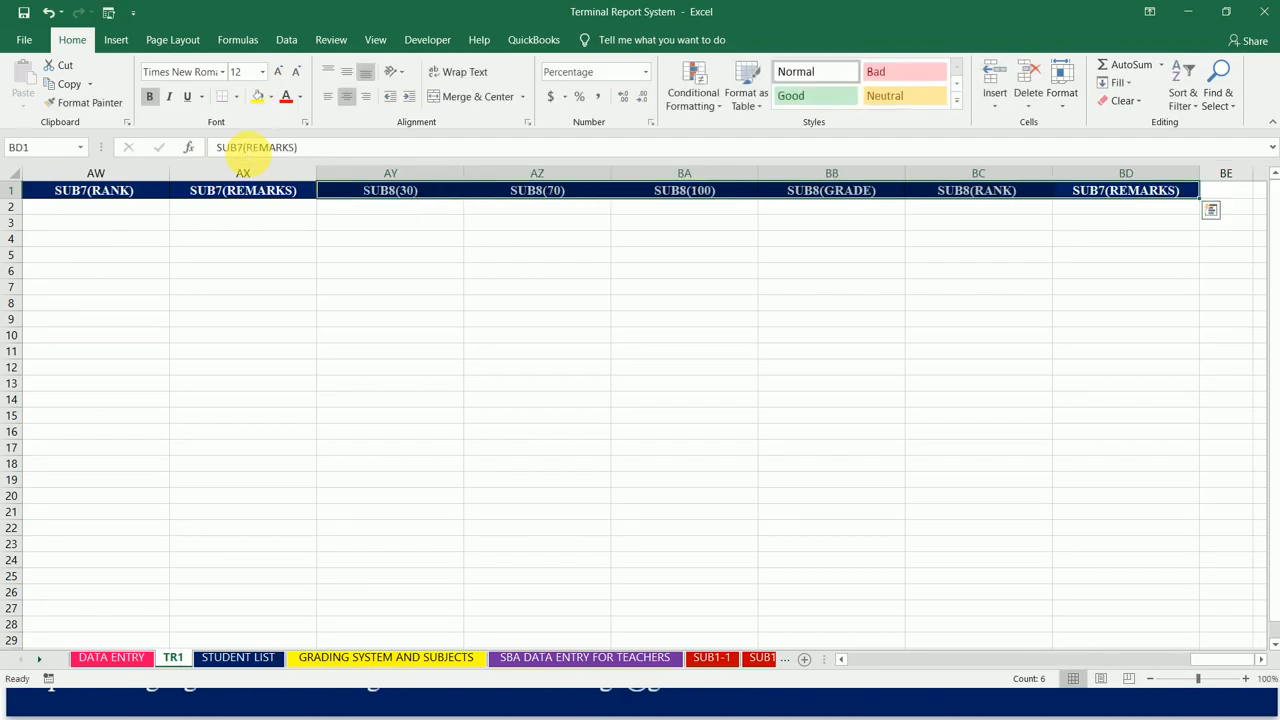
{"action": "left_click", "coordinate": [246, 147]}
{"action": "key", "text": "BackSpace"}
{"action": "type", "text": "8"}
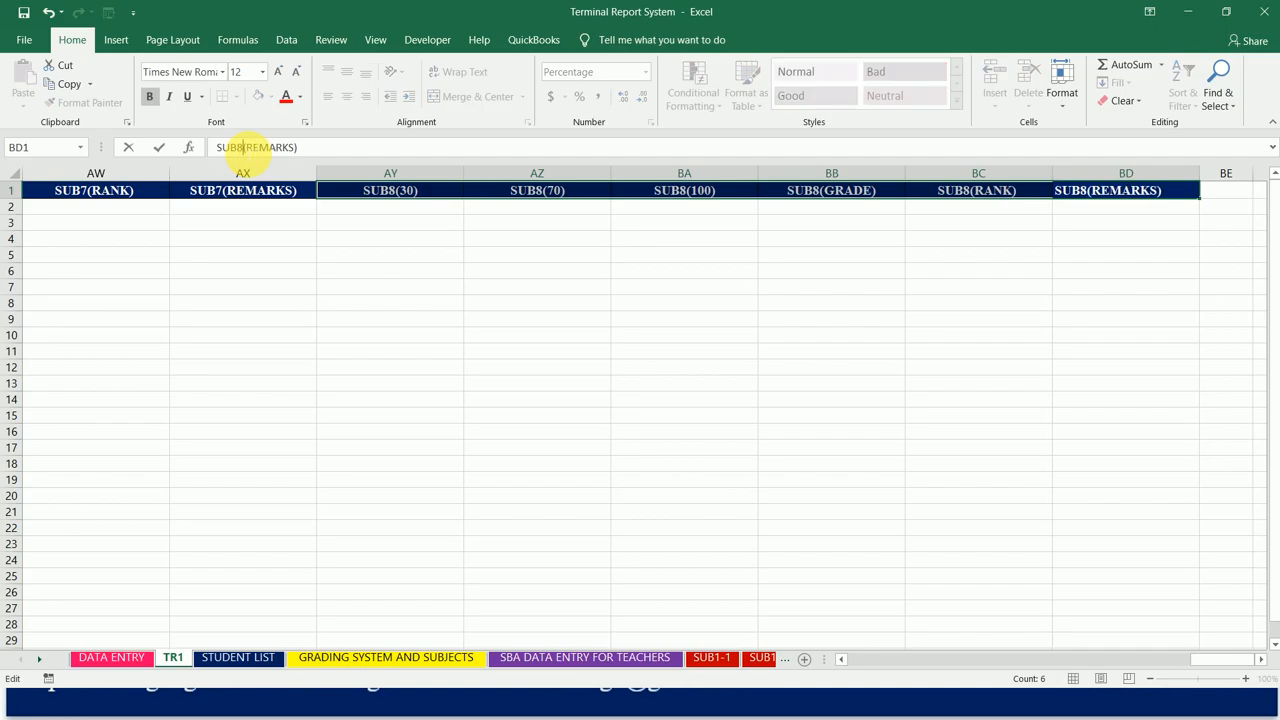
{"action": "key", "text": "Return"}
Step: Copy the six SUB8 headings in AY1:BD1 and paste them from cell BE1, keeping the source column widths
{"action": "key", "text": "ctrl+c"}
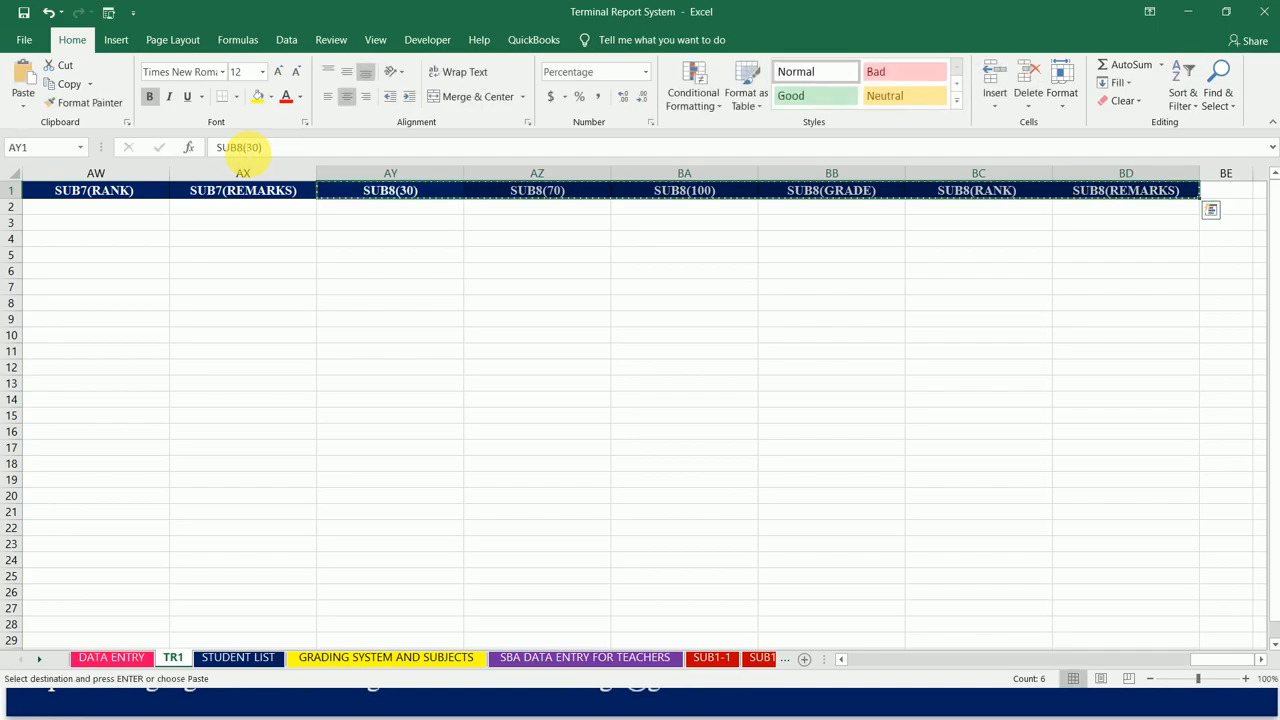
{"action": "key", "text": "Right"}
{"action": "key", "text": "Right"}
{"action": "key", "text": "Right"}
{"action": "key", "text": "Right"}
{"action": "key", "text": "Right"}
{"action": "key", "text": "Right"}
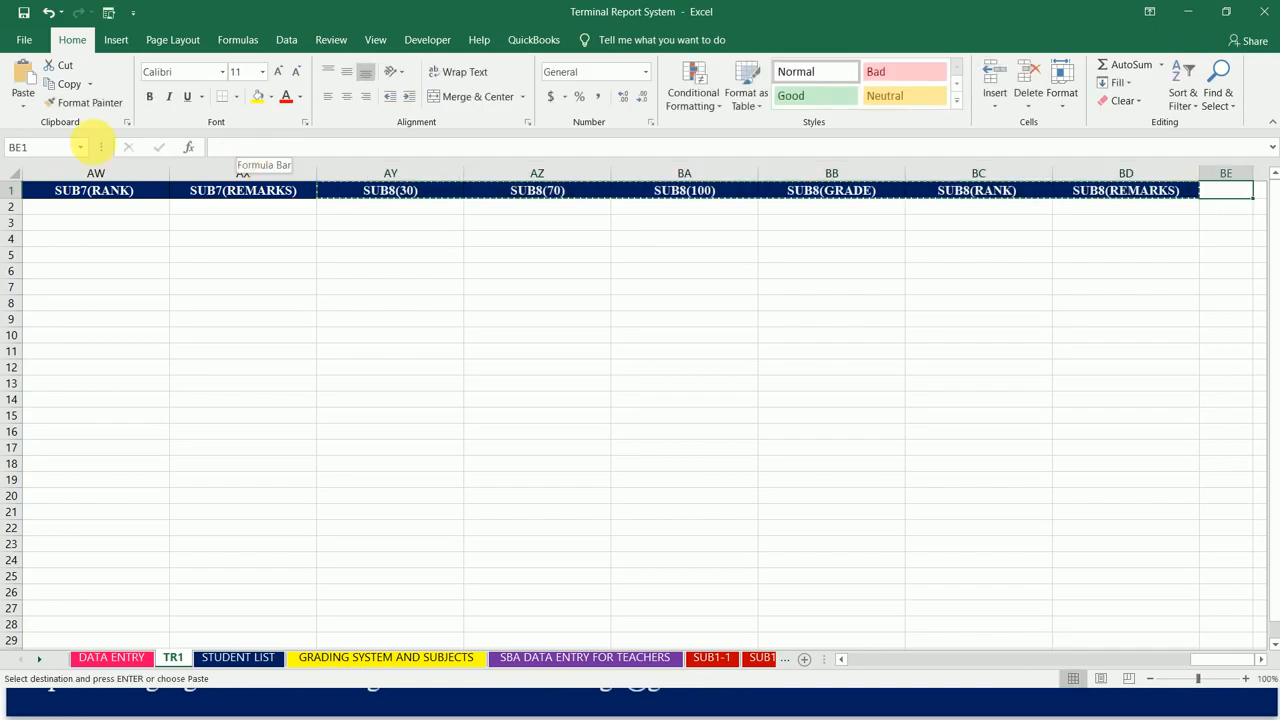
{"action": "left_click", "coordinate": [23, 104]}
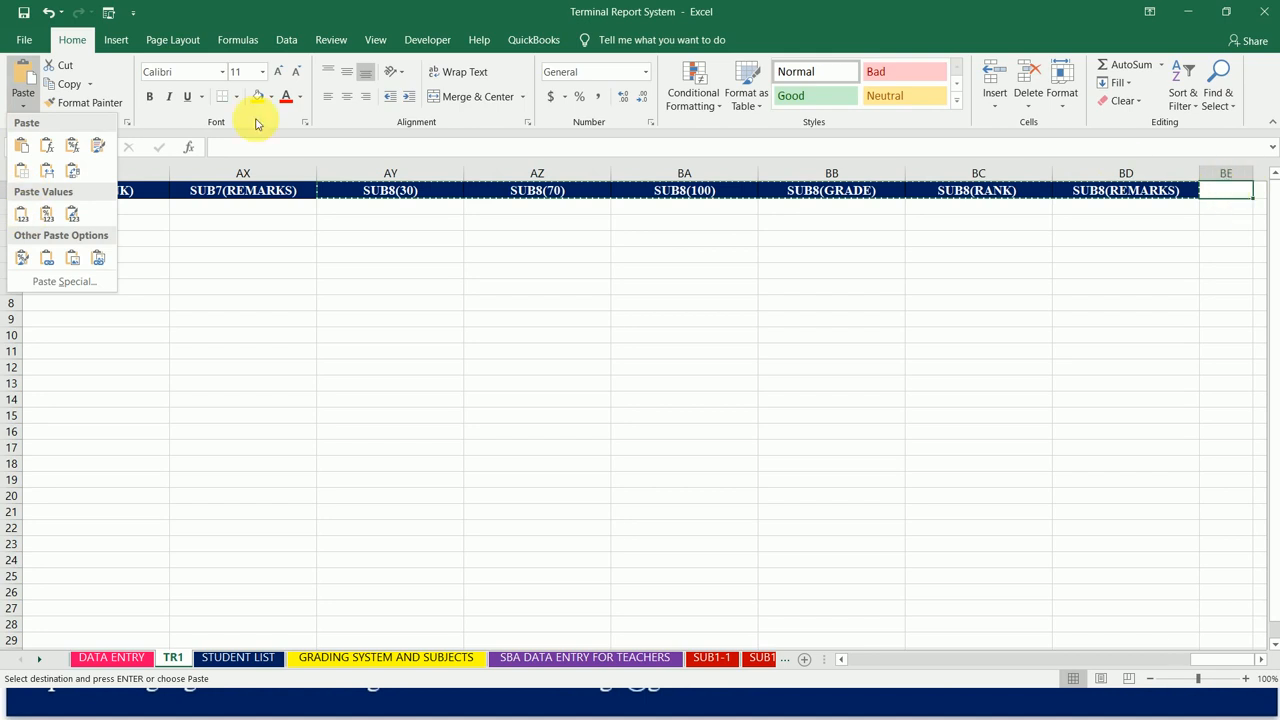
{"action": "left_click", "coordinate": [46, 170]}
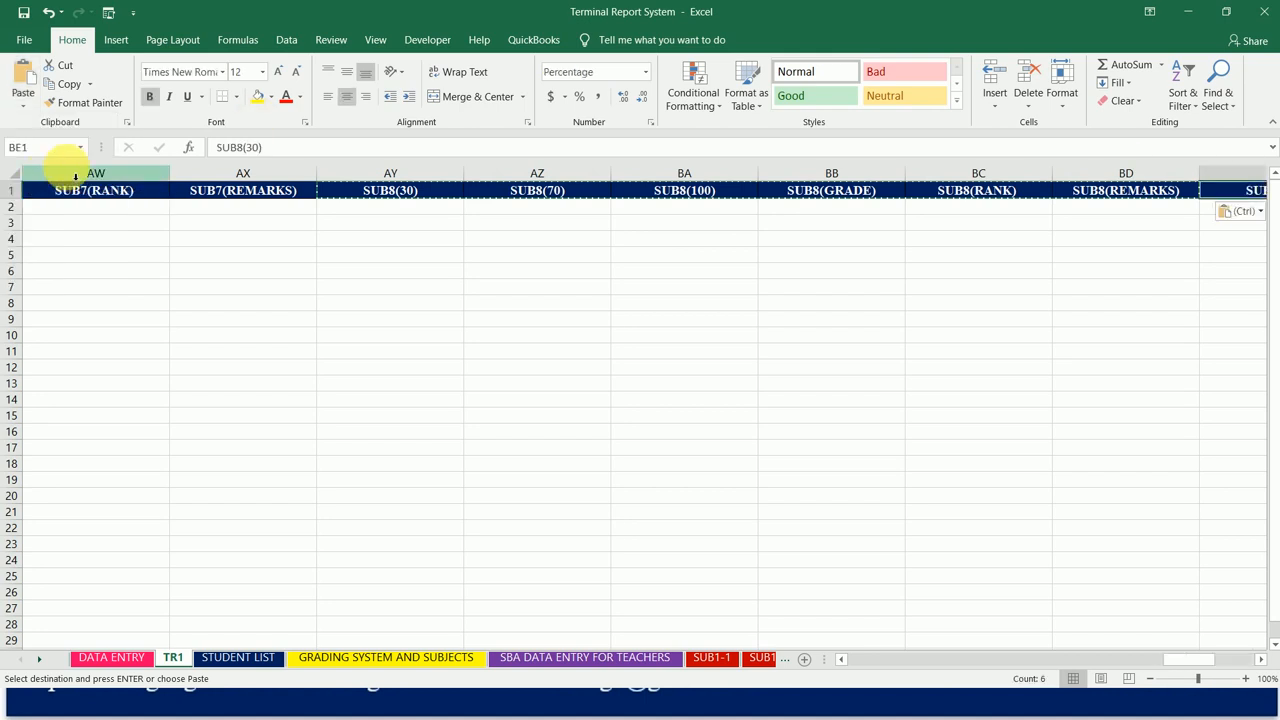
Step: Change the pasted headings in cells BE1 and BF1 to SUB9(30) and SUB9(70)
{"action": "left_click", "coordinate": [240, 148]}
{"action": "key", "text": "BackSpace"}
{"action": "type", "text": "9"}
{"action": "key", "text": "Return"}
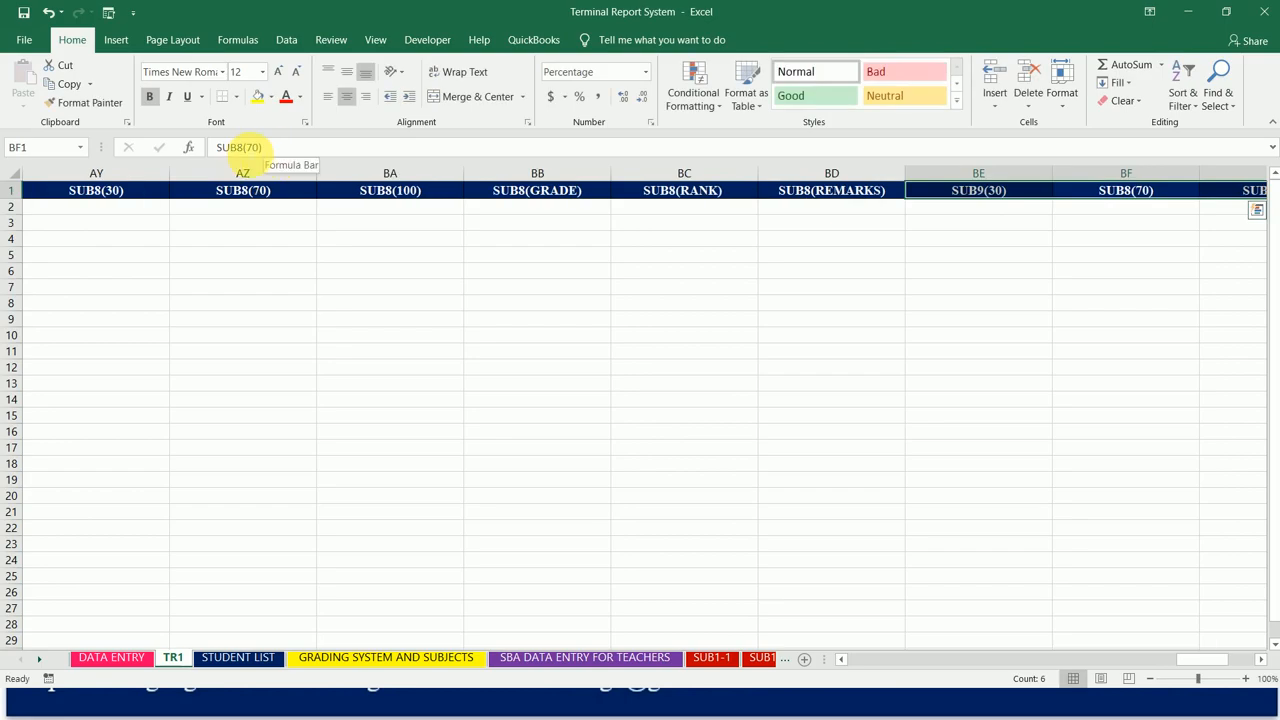
{"action": "left_click", "coordinate": [241, 147]}
{"action": "key", "text": "BackSpace"}
{"action": "type", "text": "9"}
{"action": "key", "text": "Return"}
Step: Change the pasted headings in cells BG1 and BH1 to SUB9(100) and SUB9(GRADE)
{"action": "left_click", "coordinate": [242, 147]}
{"action": "key", "text": "BackSpace"}
{"action": "type", "text": "9"}
{"action": "key", "text": "Return"}
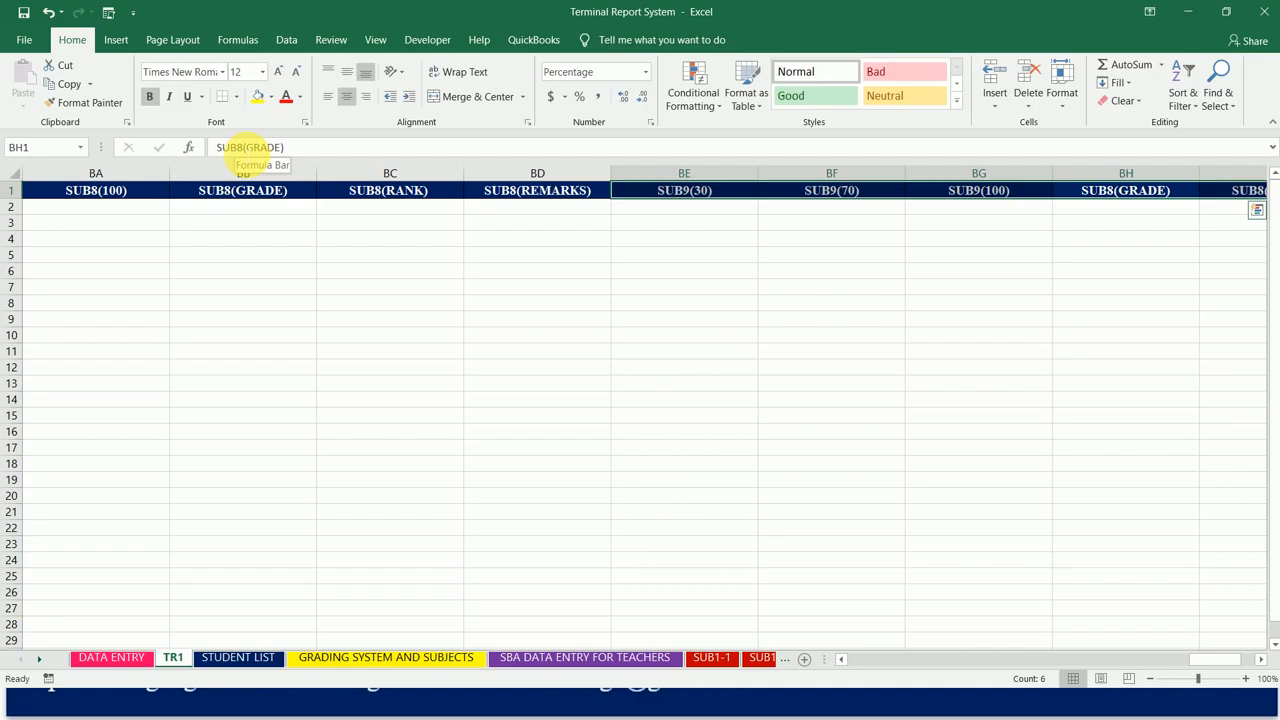
{"action": "left_click", "coordinate": [248, 147]}
{"action": "key", "text": "BackSpace"}
{"action": "type", "text": "9"}
{"action": "key", "text": "Return"}
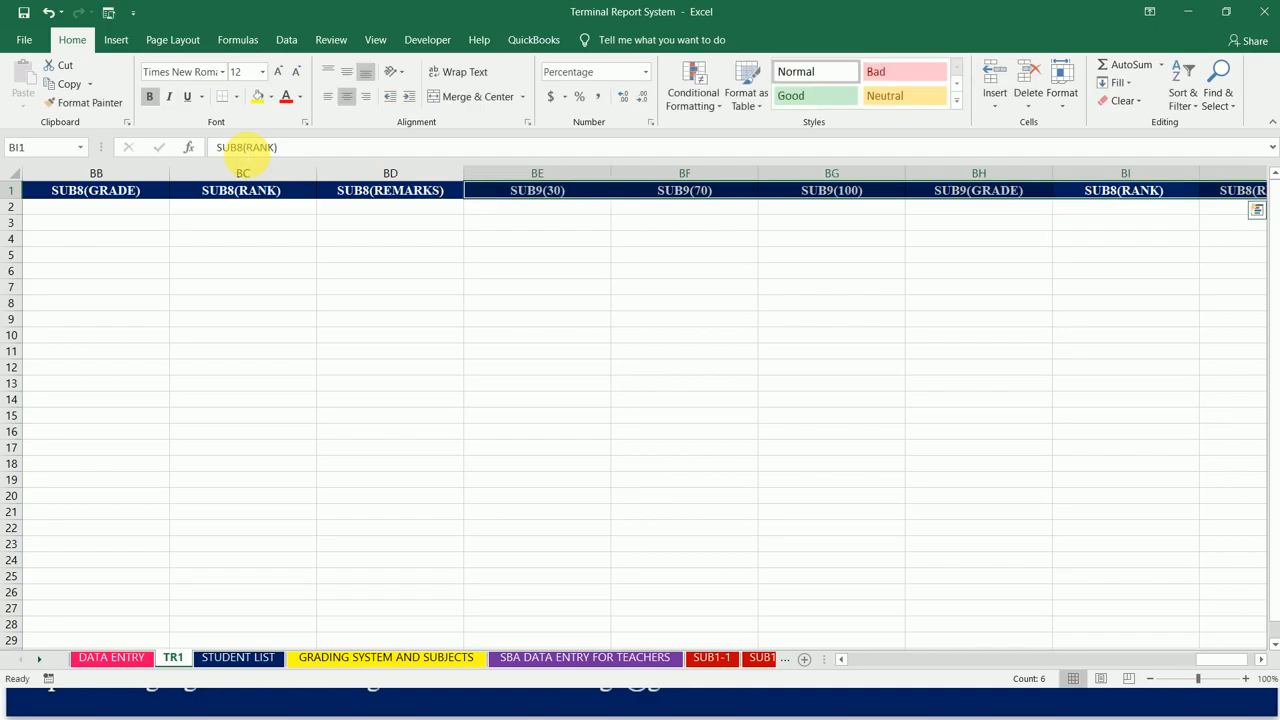
Step: Change the pasted headings in cells BI1 and BJ1 to SUB9(RANK) and SUB9(REMARKS)
{"action": "left_click", "coordinate": [245, 147]}
{"action": "key", "text": "BackSpace"}
{"action": "type", "text": "9"}
{"action": "key", "text": "Return"}
{"action": "left_click", "coordinate": [245, 147]}
{"action": "key", "text": "BackSpace"}
{"action": "type", "text": "9"}
{"action": "key", "text": "Return"}
Step: Copy the six SUB9 headings in BE1:BJ1 and paste them from cell BK1, keeping the source column widths
{"action": "key", "text": "ctrl+c"}
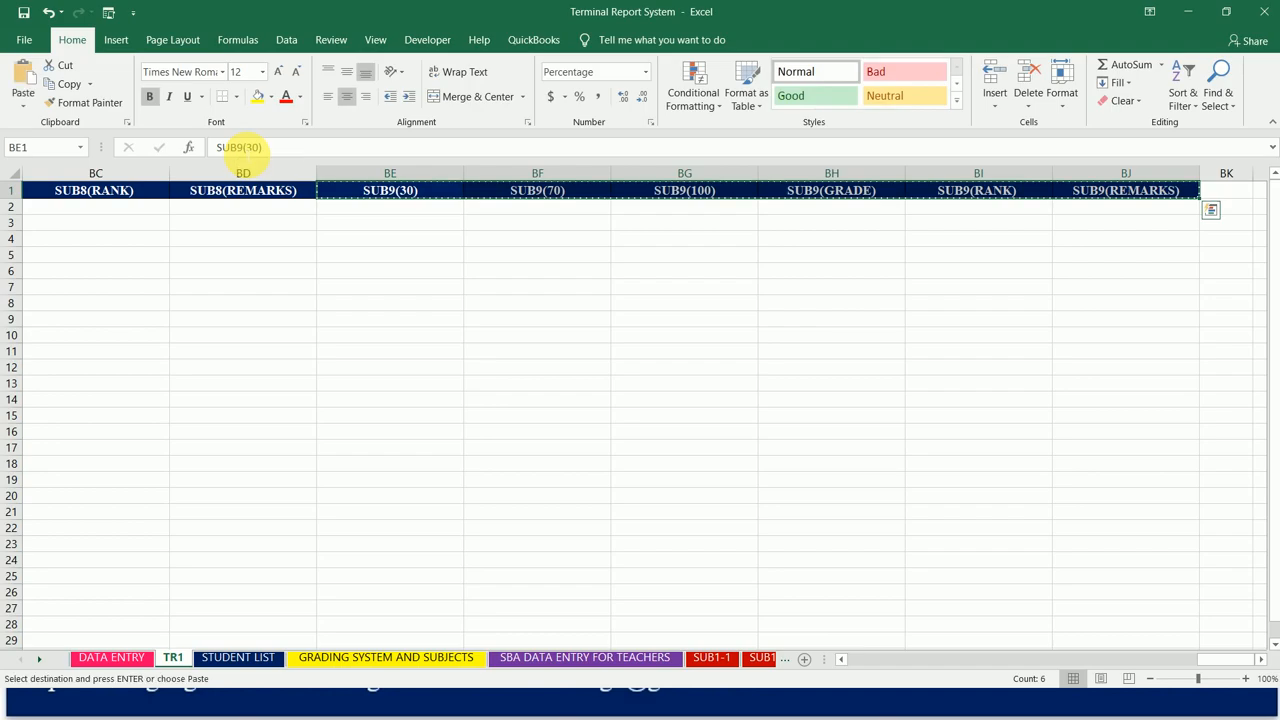
{"action": "left_click", "coordinate": [1236, 197]}
{"action": "left_click", "coordinate": [24, 106]}
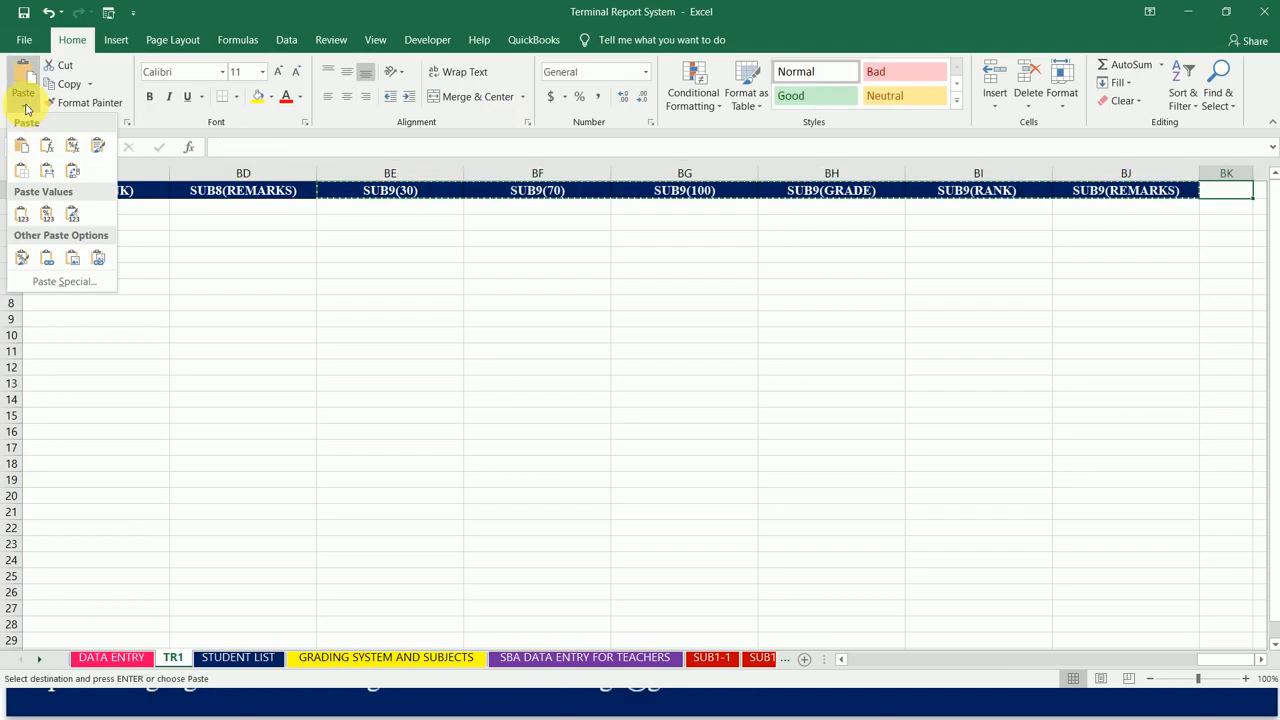
{"action": "left_click", "coordinate": [46, 172]}
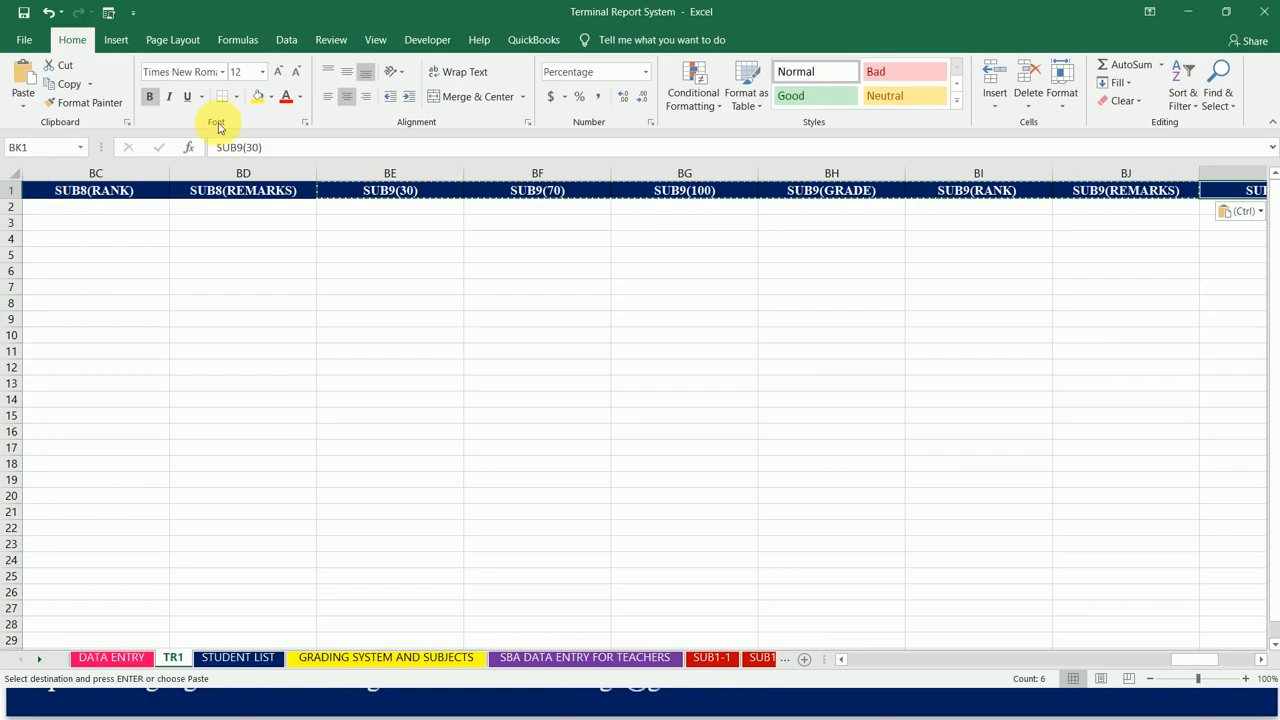
Step: Change the pasted headings in cells BK1 and BL1 to SUB10(30) and SUB10(70)
{"action": "left_click", "coordinate": [245, 147]}
{"action": "key", "text": "BackSpace"}
{"action": "type", "text": "10"}
{"action": "key", "text": "Tab"}
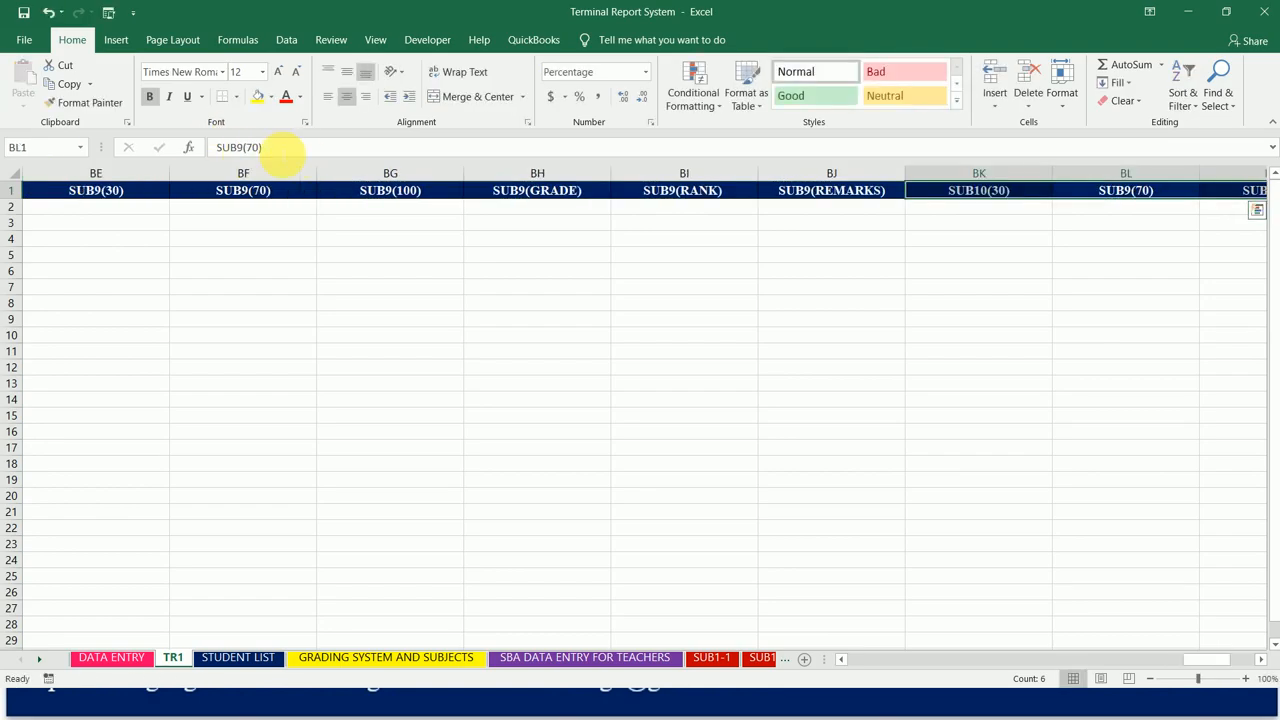
{"action": "left_click", "coordinate": [245, 147]}
{"action": "key", "text": "BackSpace"}
{"action": "type", "text": "10"}
{"action": "key", "text": "Tab"}
Step: Change the pasted headings in cells BM1 and BN1 to SUB10(100) and SUB10(GRADE)
{"action": "left_click", "coordinate": [244, 147]}
{"action": "key", "text": "BackSpace"}
{"action": "type", "text": "10"}
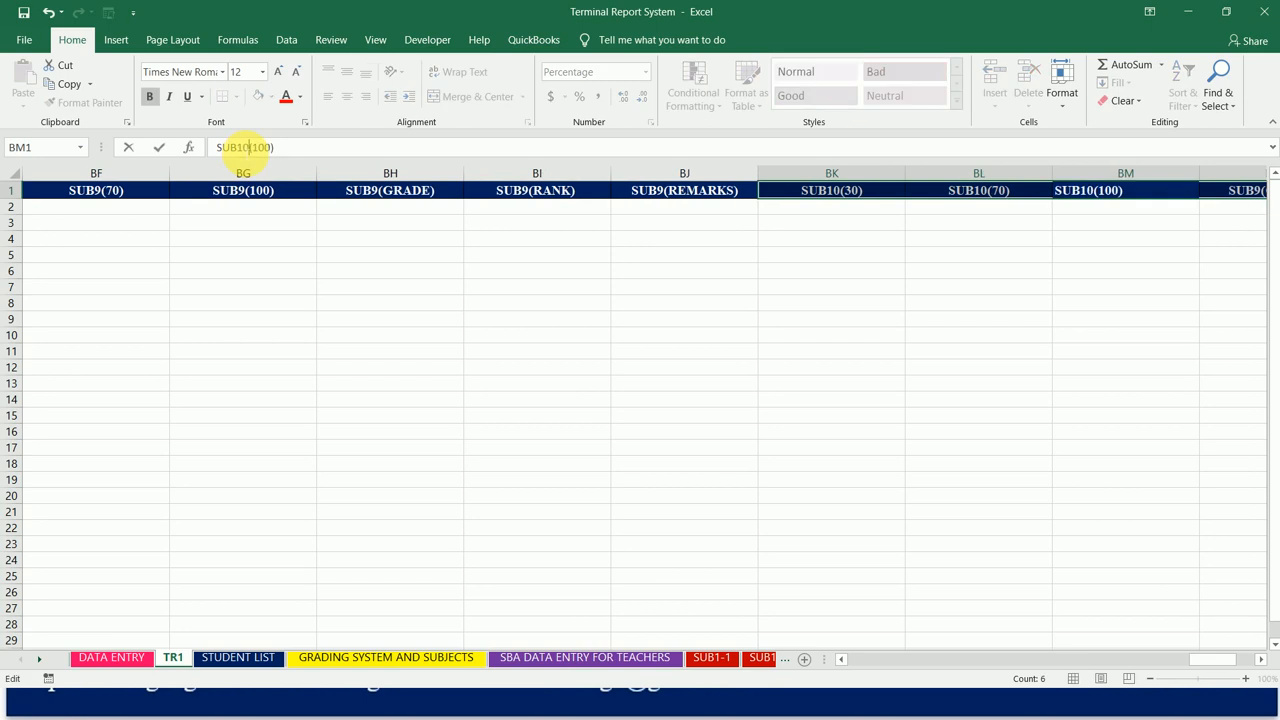
{"action": "key", "text": "Tab"}
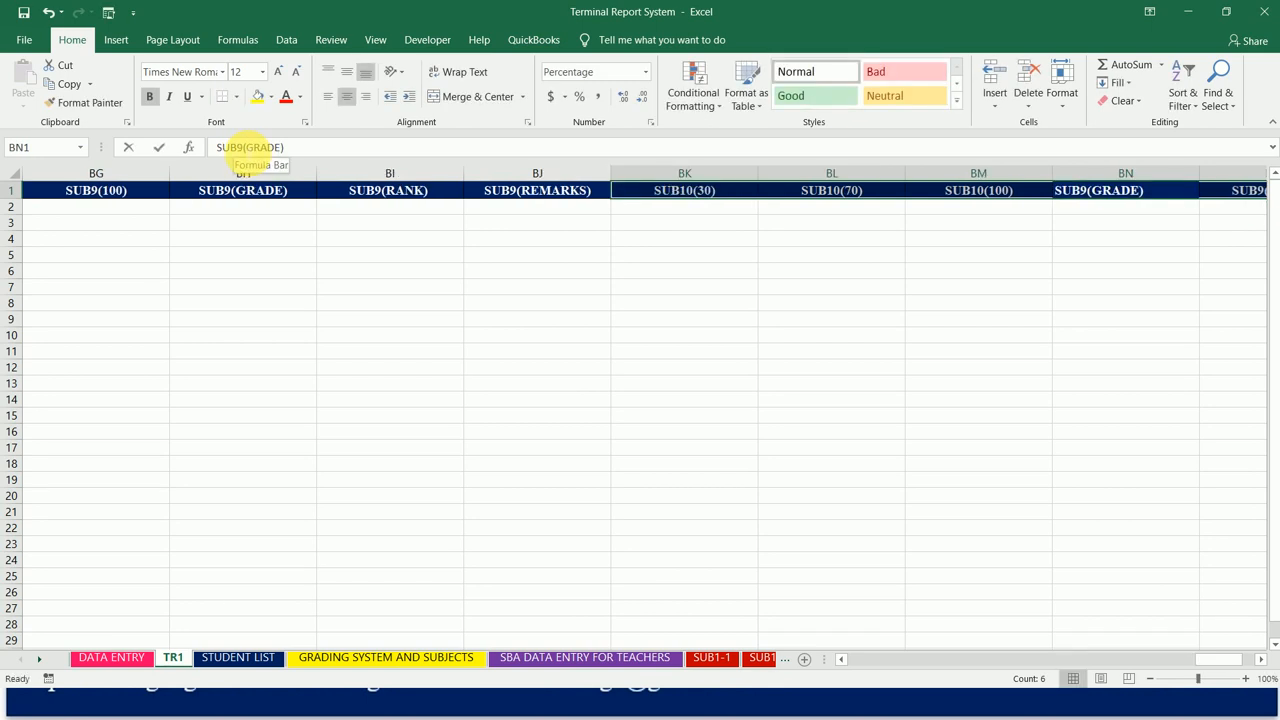
{"action": "left_click", "coordinate": [248, 147]}
{"action": "key", "text": "BackSpace"}
{"action": "type", "text": "10"}
{"action": "key", "text": "Tab"}
Step: Change the pasted headings in cells BO1 and BP1 to SUB10(RANK) and SUB10(REMARKS)
{"action": "left_click", "coordinate": [244, 147]}
{"action": "key", "text": "BackSpace"}
{"action": "type", "text": "10"}
{"action": "key", "text": "Tab"}
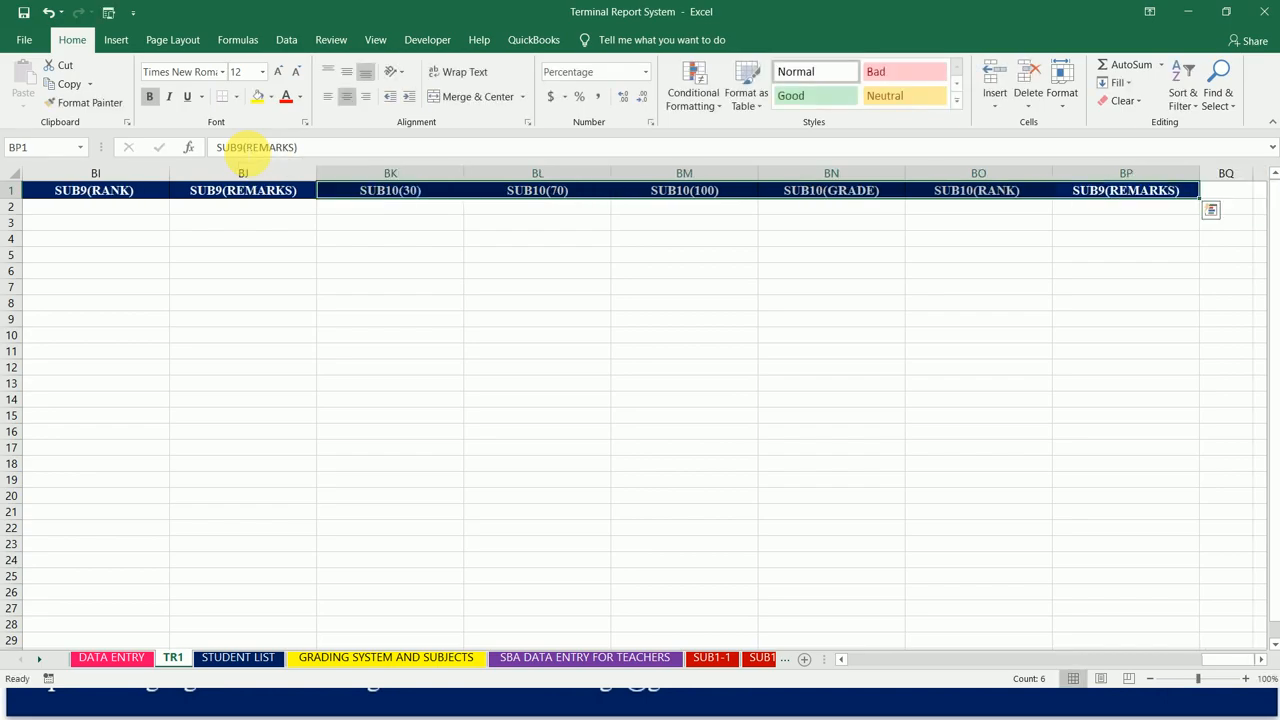
{"action": "left_click", "coordinate": [250, 147]}
{"action": "key", "text": "BackSpace"}
{"action": "type", "text": "10"}
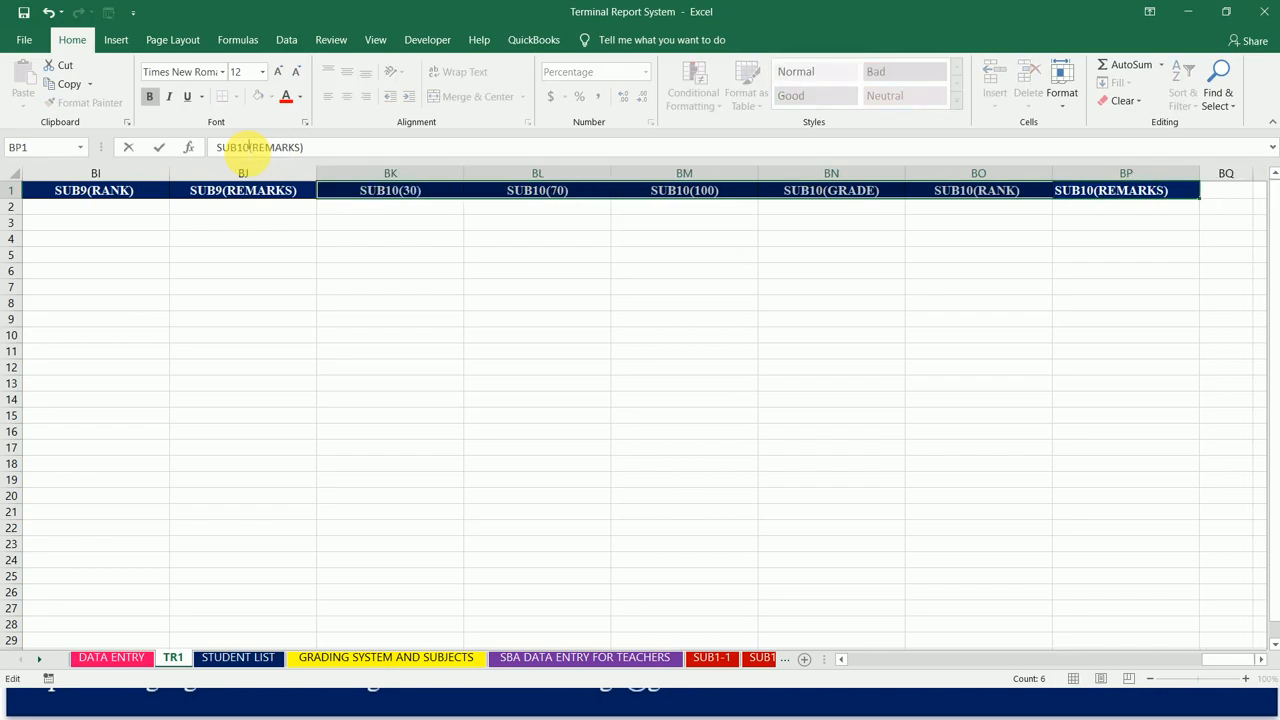
{"action": "key", "text": "Tab"}
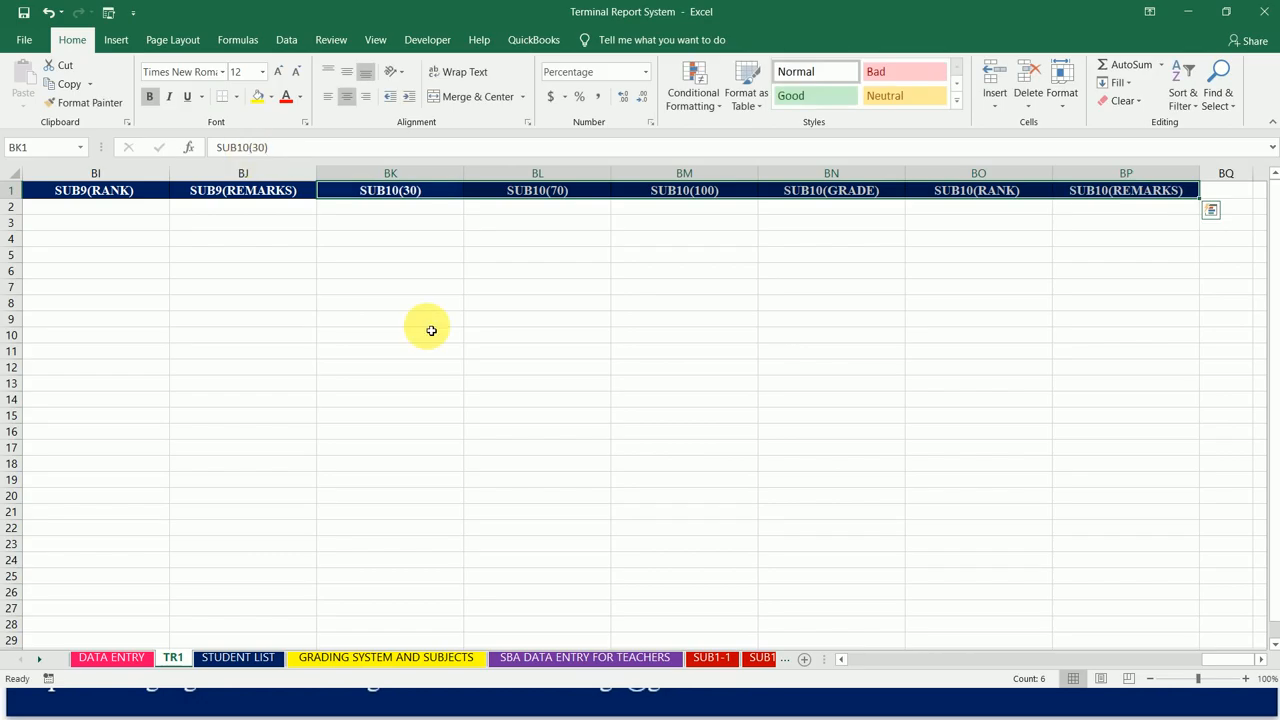
Step: Copy the six SUB10 headings in BK1:BP1 and paste them from cell BQ1, keeping the source column widths
{"action": "key", "text": "ctrl+c"}
{"action": "key", "text": "Right"}
{"action": "key", "text": "Right"}
{"action": "key", "text": "Right"}
{"action": "key", "text": "Right"}
{"action": "key", "text": "Right"}
{"action": "key", "text": "Right"}
{"action": "key", "text": "Right"}
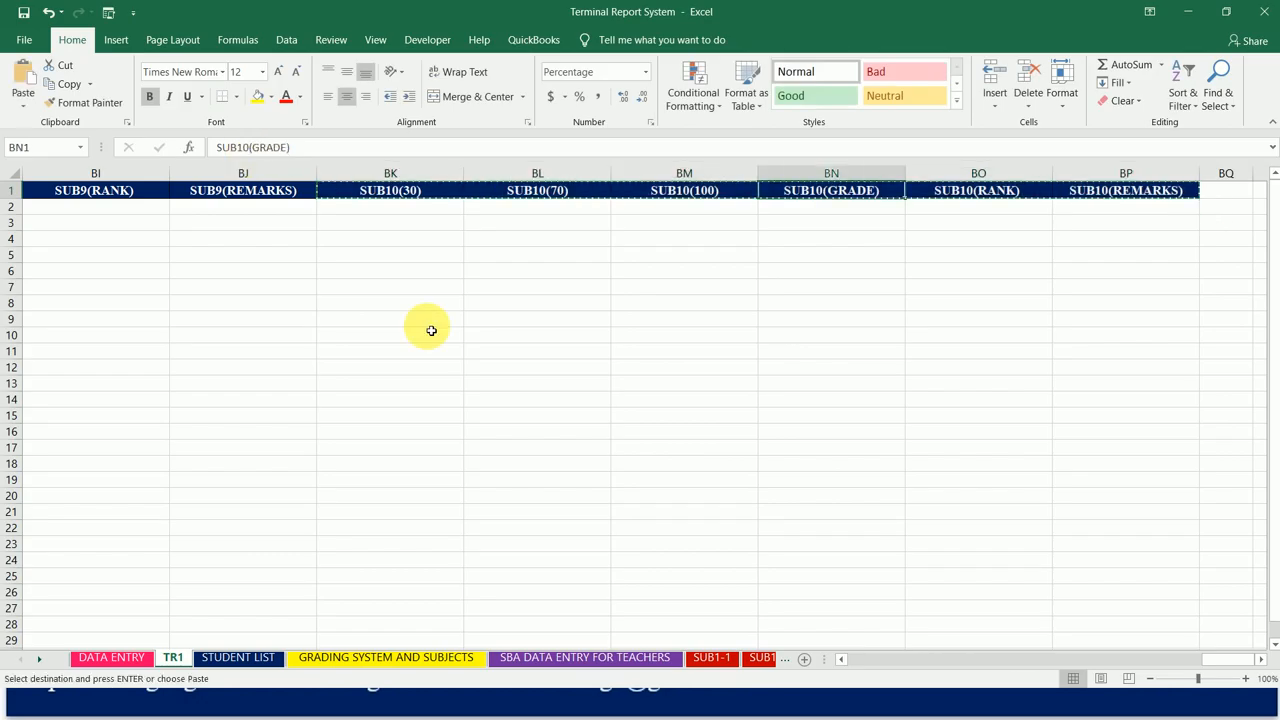
{"action": "key", "text": "Left"}
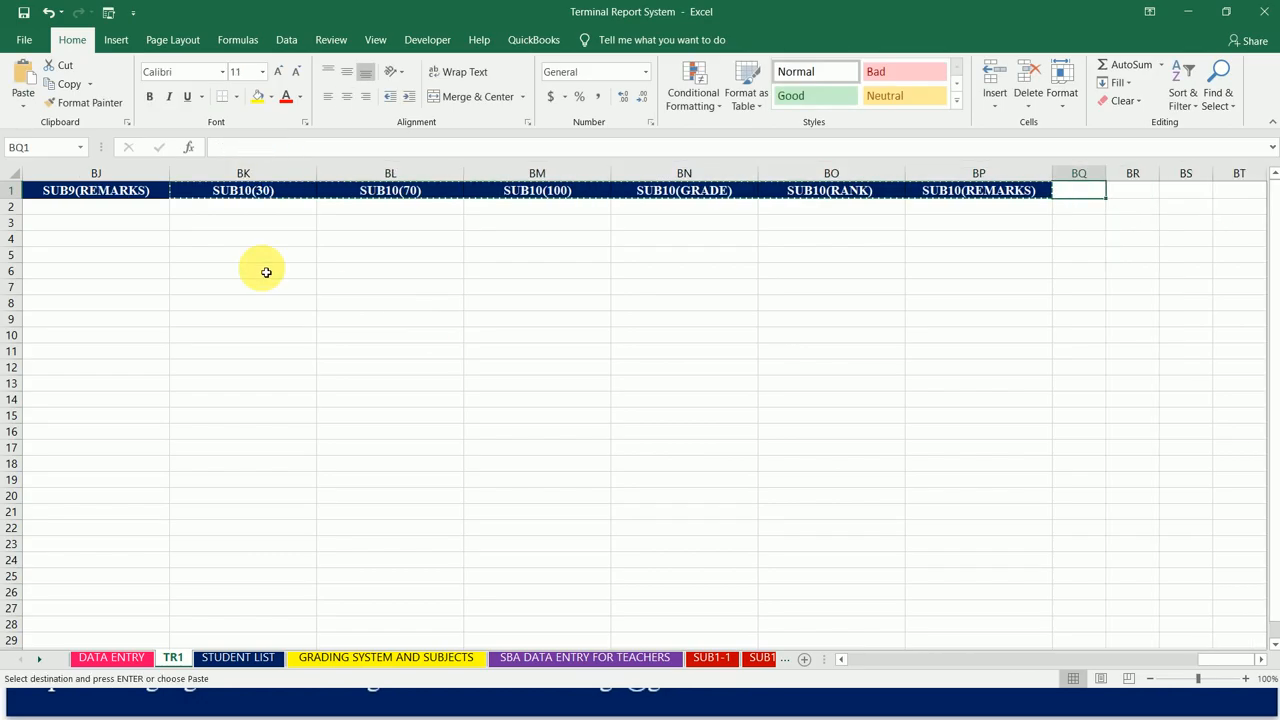
{"action": "left_click", "coordinate": [24, 110]}
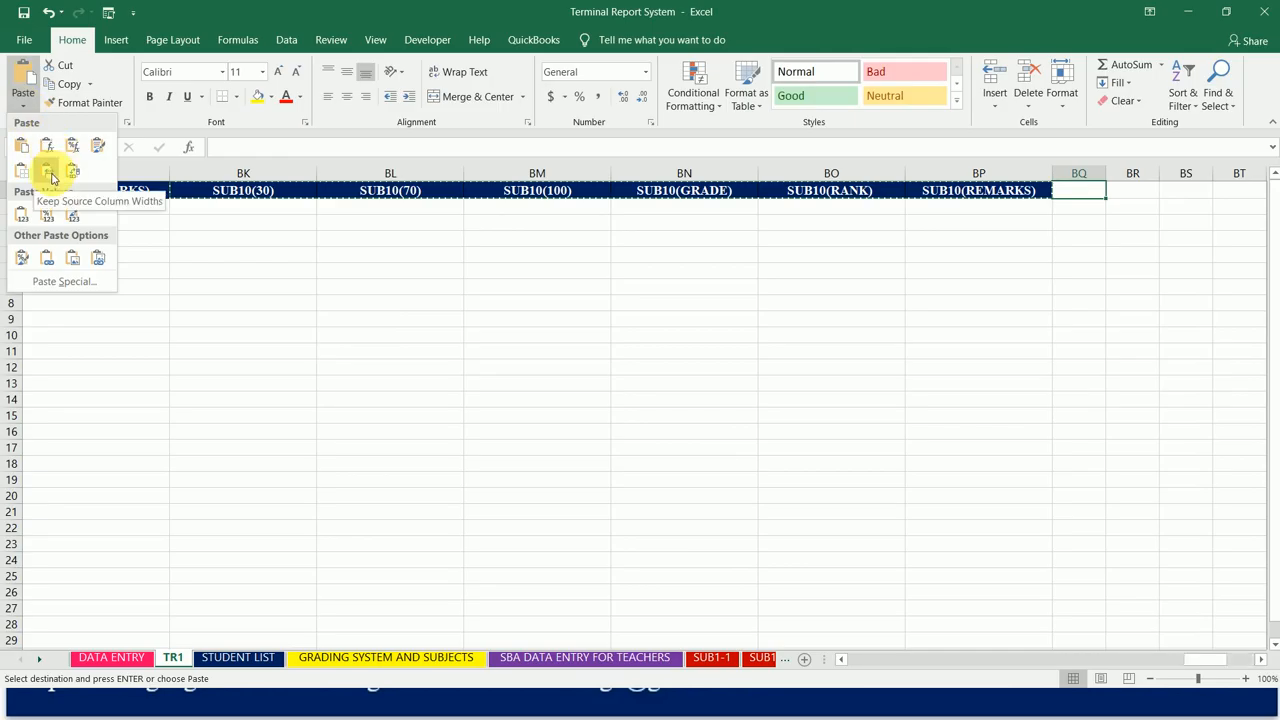
{"action": "left_click", "coordinate": [50, 174]}
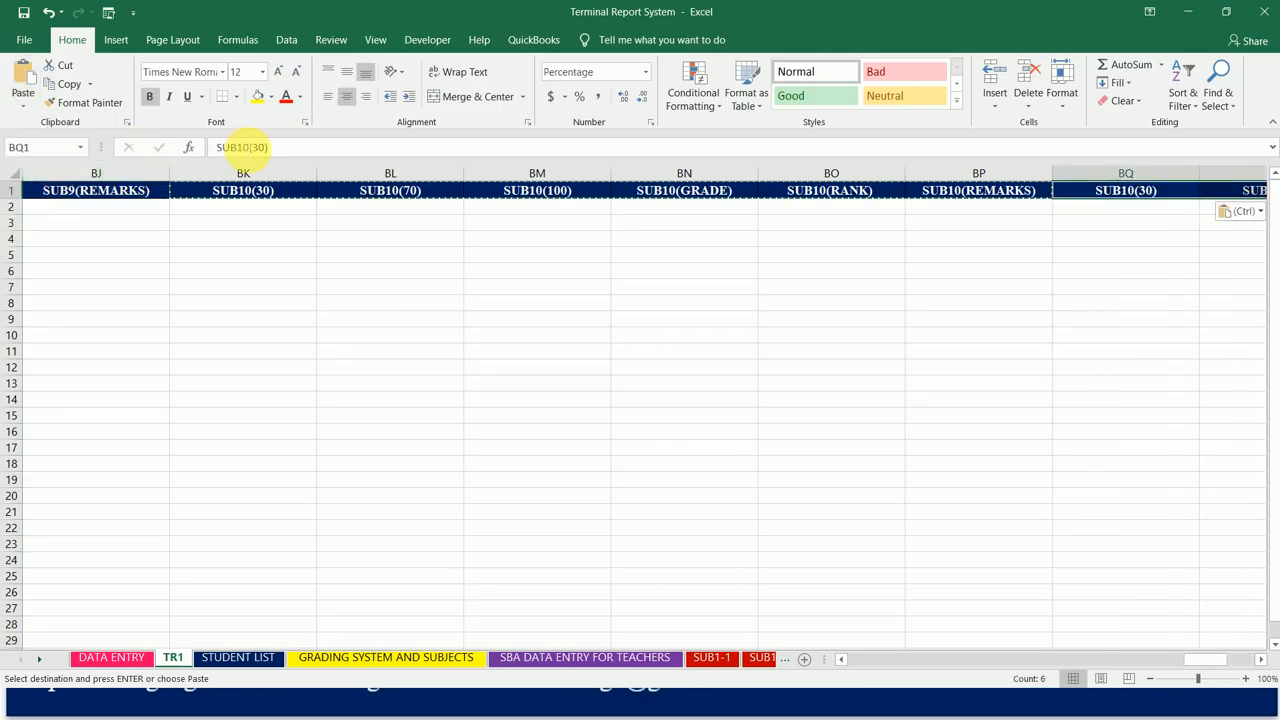
Step: Change the pasted headings in cells BQ1 and BR1 to SUB11(30) and SUB11(70)
{"action": "left_click", "coordinate": [251, 147]}
{"action": "key", "text": "BackSpace"}
{"action": "type", "text": "1"}
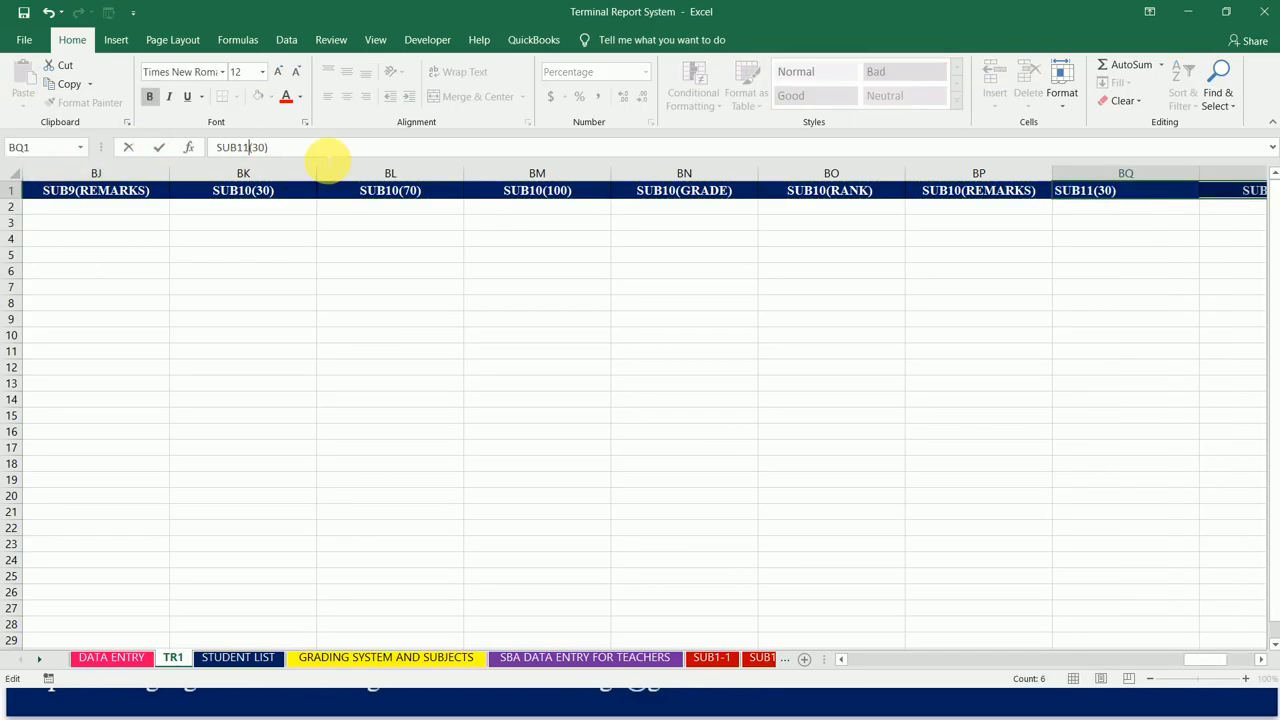
{"action": "key", "text": "Return"}
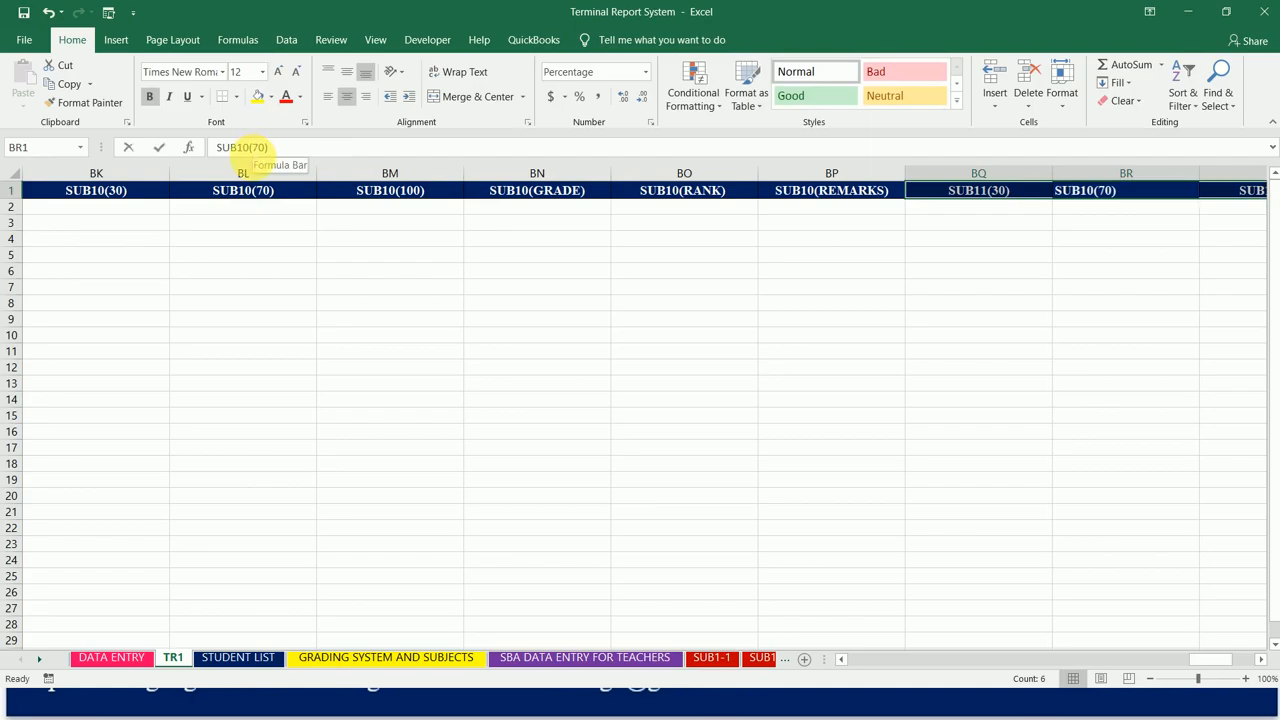
{"action": "left_click", "coordinate": [251, 147]}
{"action": "key", "text": "BackSpace"}
{"action": "type", "text": "1"}
{"action": "key", "text": "Return"}
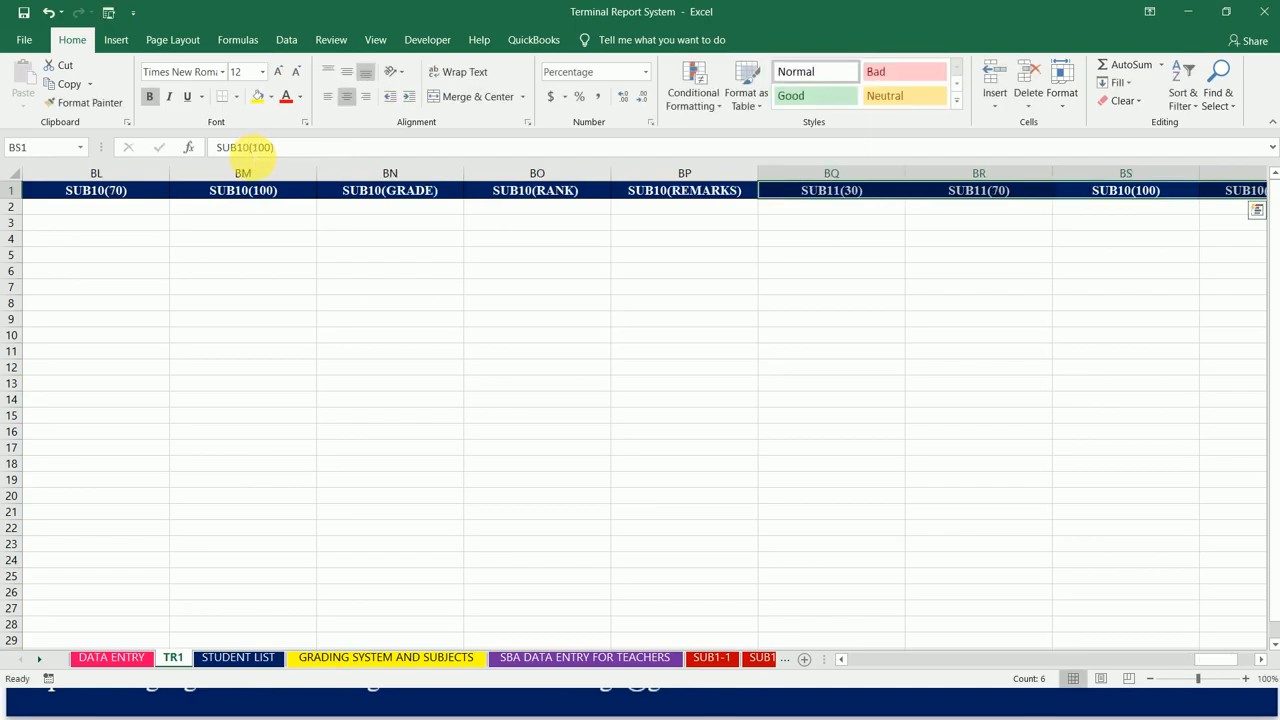
Step: Change the pasted headings in cells BS1 and BT1 to SUB11(100) and SUB11(GRADE)
{"action": "left_click", "coordinate": [251, 147]}
{"action": "key", "text": "BackSpace"}
{"action": "type", "text": "1"}
{"action": "key", "text": "Return"}
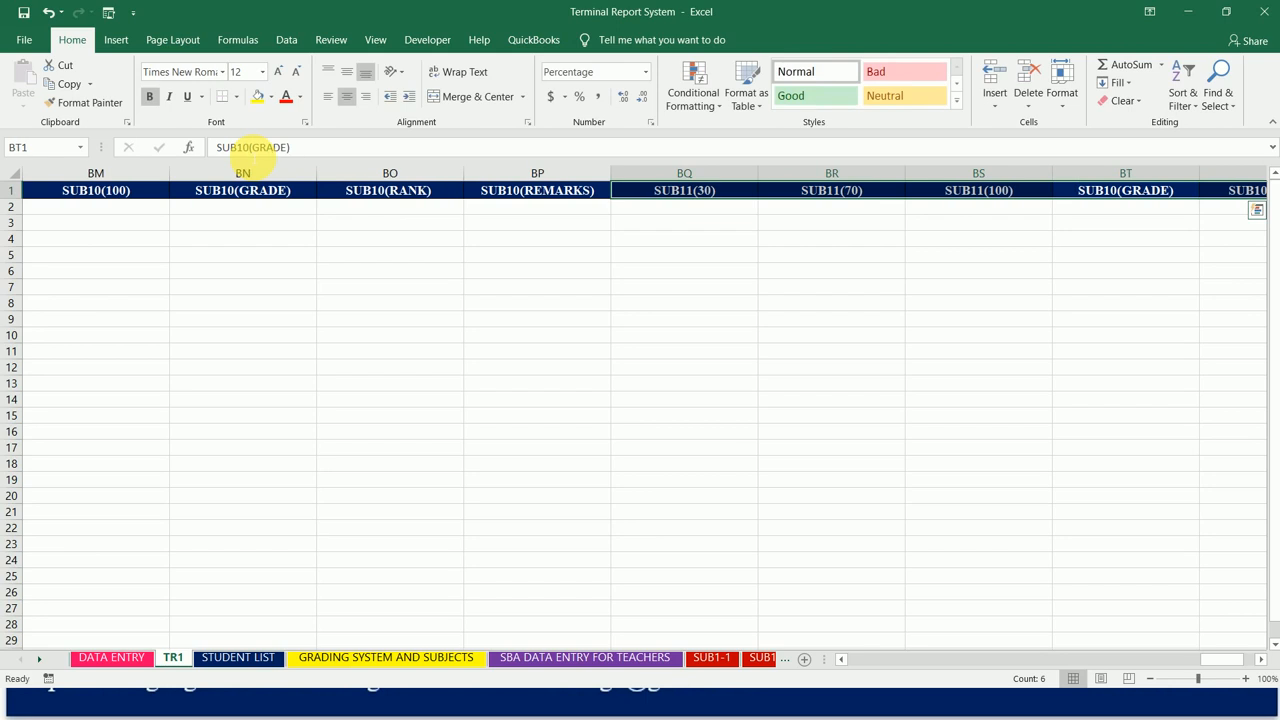
{"action": "left_click", "coordinate": [251, 147]}
{"action": "key", "text": "BackSpace"}
{"action": "type", "text": "1"}
{"action": "key", "text": "Return"}
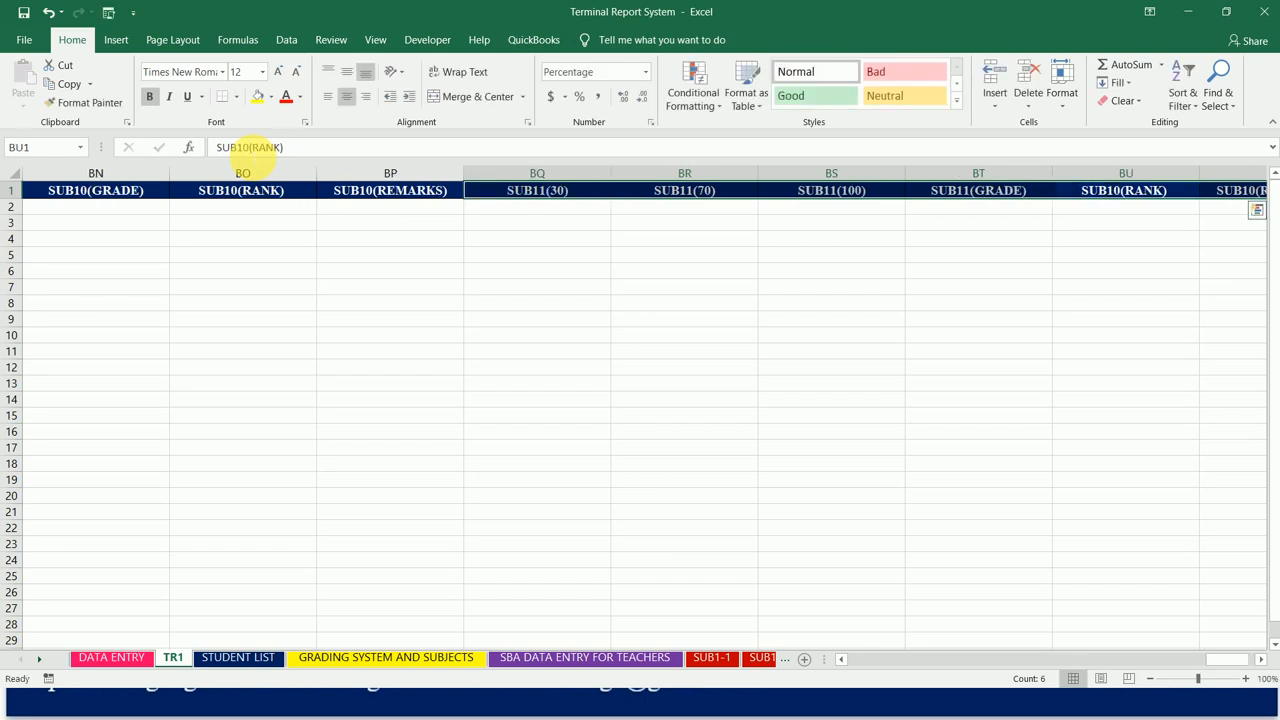
Step: Change the pasted headings in cells BU1 and BV1 to SUB11(RANK) and SUB11(REMARKS)
{"action": "left_click", "coordinate": [245, 147]}
{"action": "type", "text": "1"}
{"action": "key", "text": "Return"}
{"action": "left_click", "coordinate": [250, 147]}
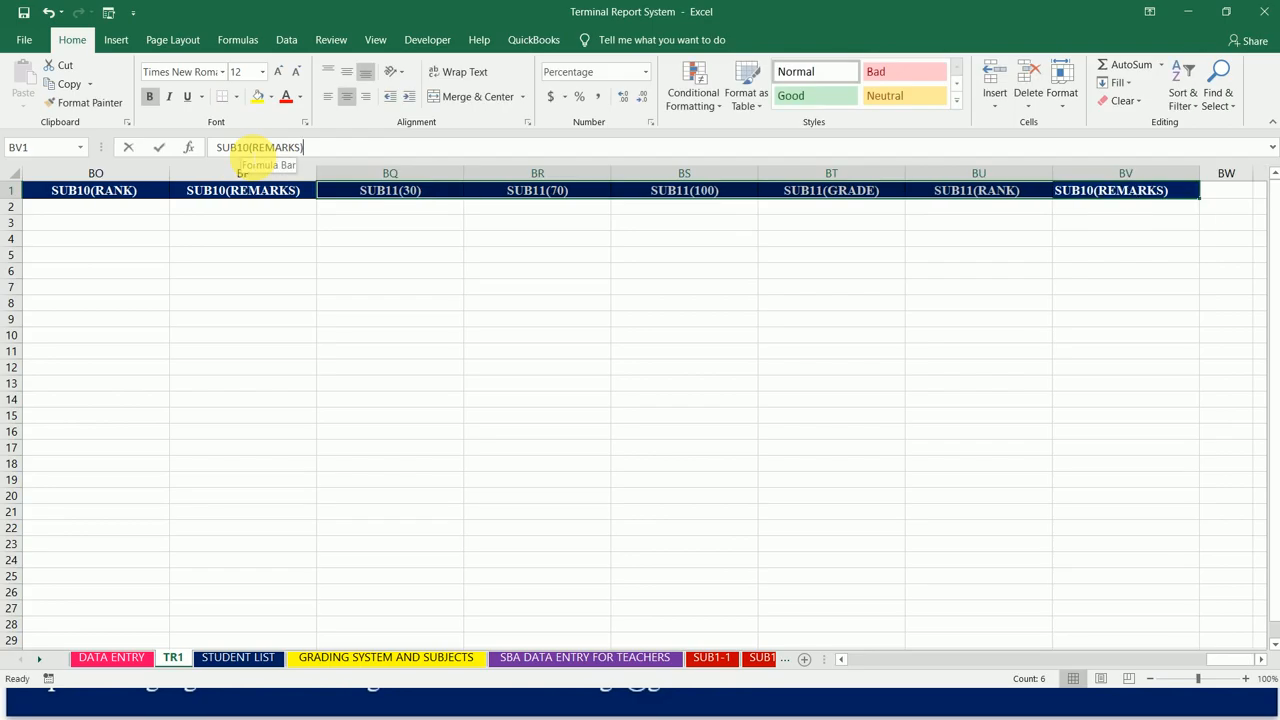
{"action": "key", "text": "BackSpace"}
{"action": "type", "text": "1"}
{"action": "key", "text": "Return"}
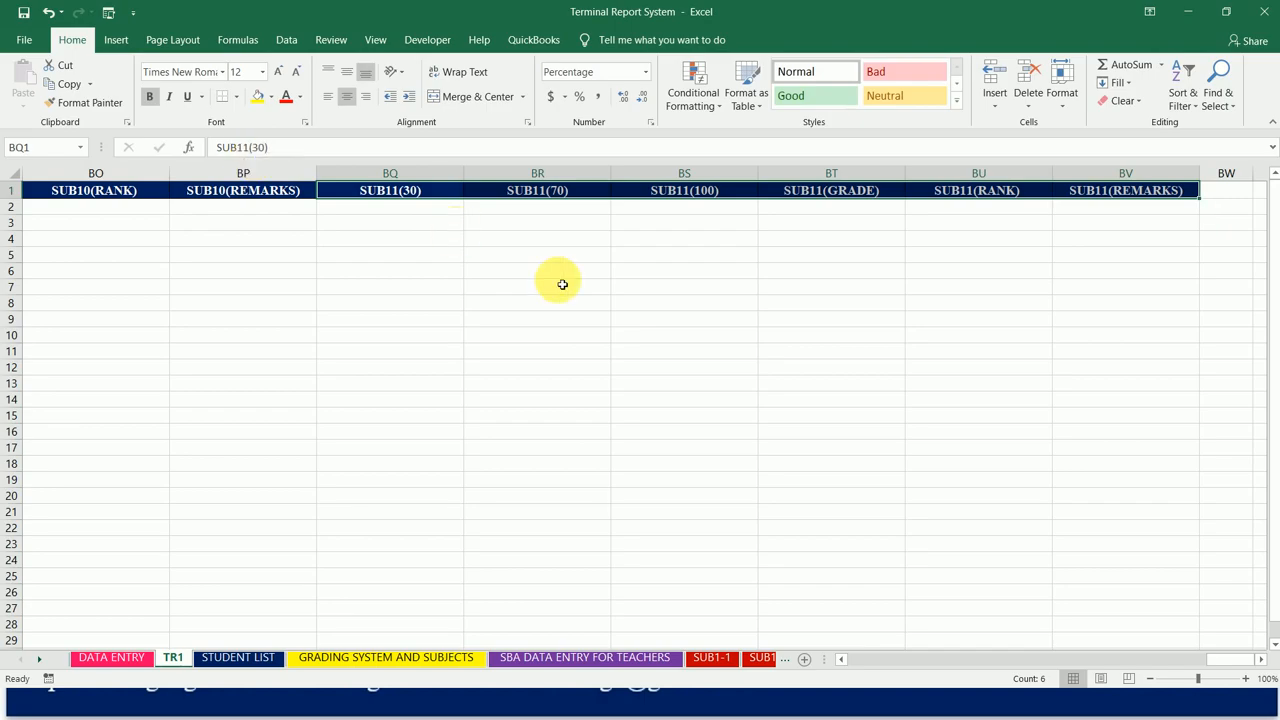
Step: Deselect the SUB11 headings and return to cell A1 at the start of the TR1 sheet
{"action": "key", "text": "Right"}
{"action": "key", "text": "Left"}
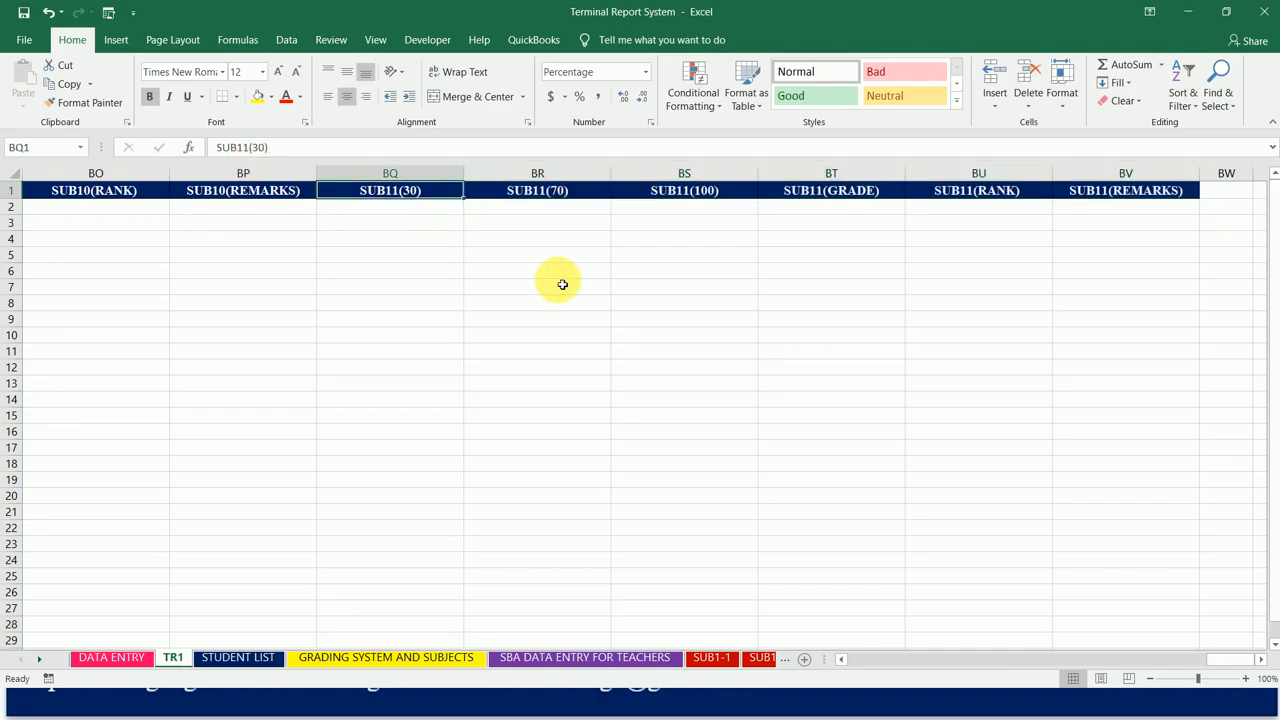
{"action": "key", "text": "ctrl+Home"}
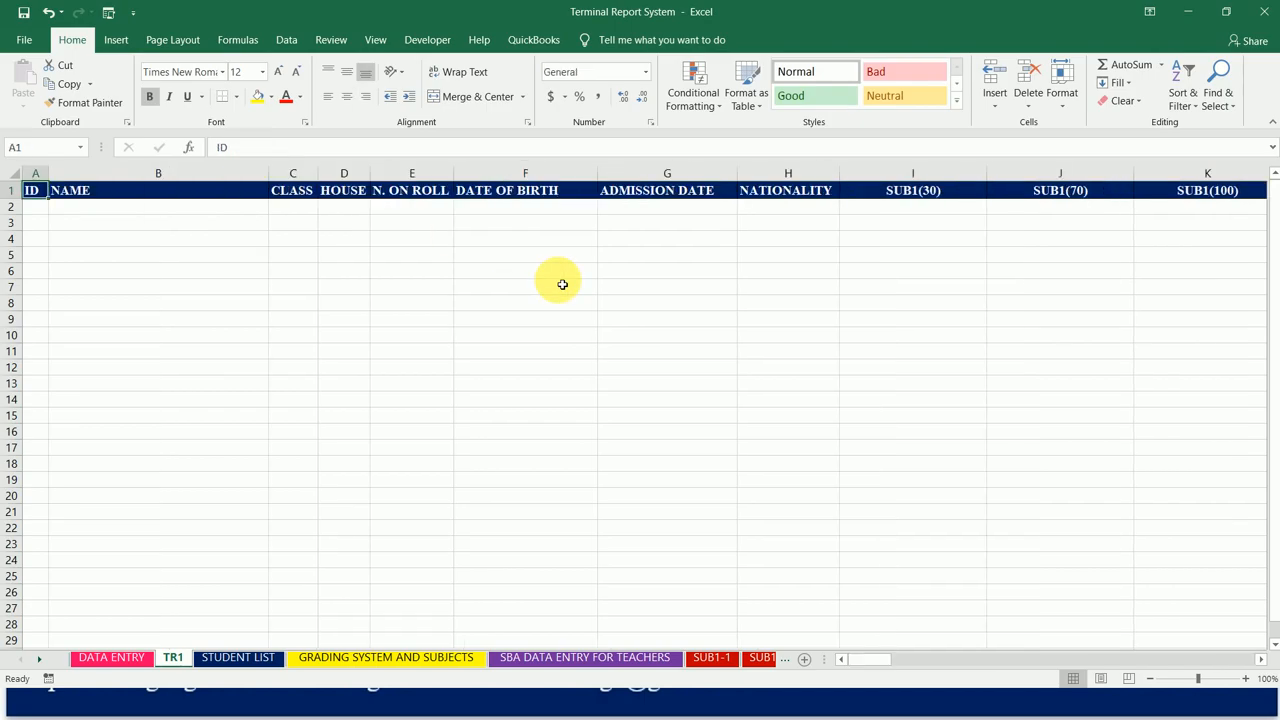
Step: Enter a formula in cell A2 of the TR1 sheet that links to cell A2 of the STUDENT LIST sheet
{"action": "key", "text": "Down"}
{"action": "key", "text": "Down"}
{"action": "key", "text": "Down"}
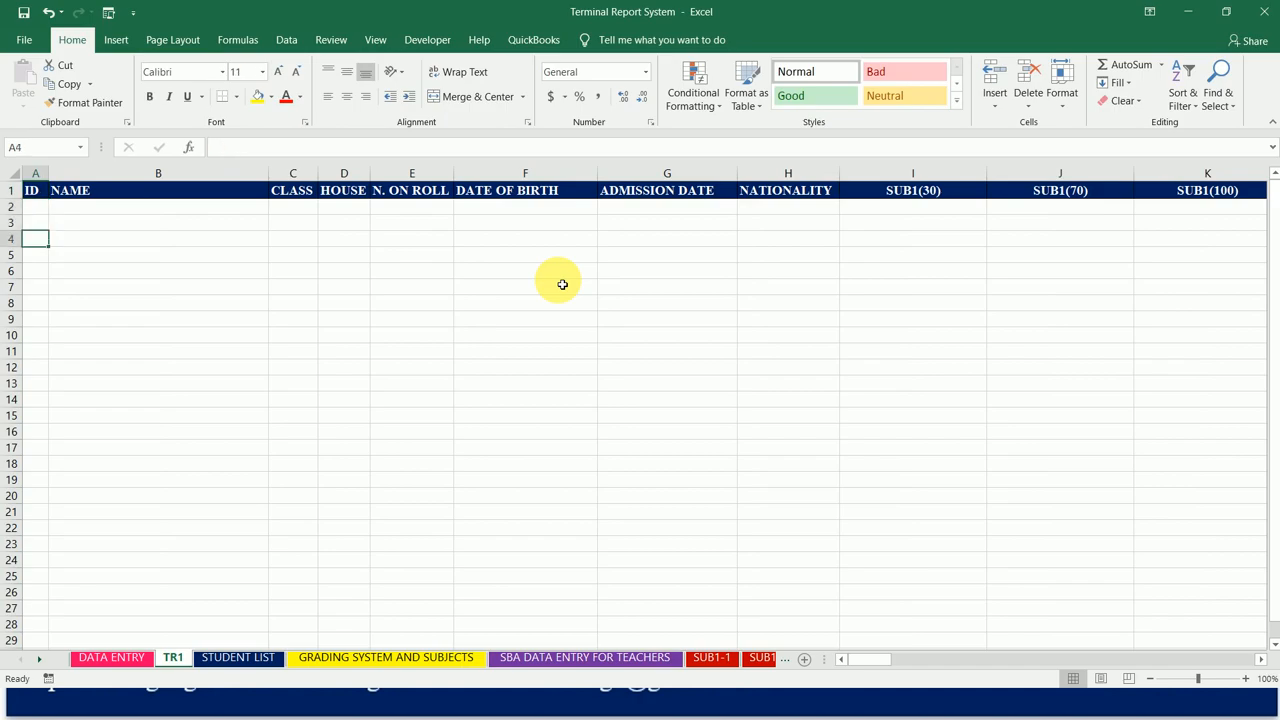
{"action": "key", "text": "Up"}
{"action": "key", "text": "Up"}
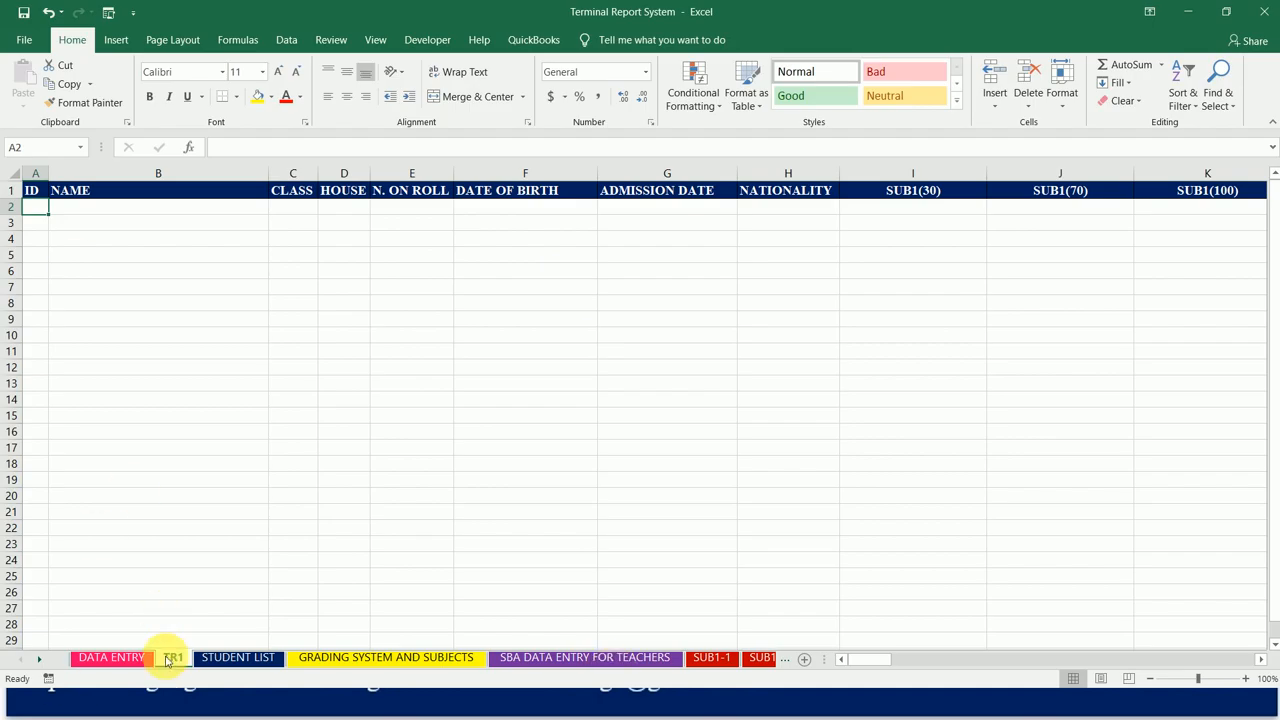
{"action": "left_click", "coordinate": [229, 658]}
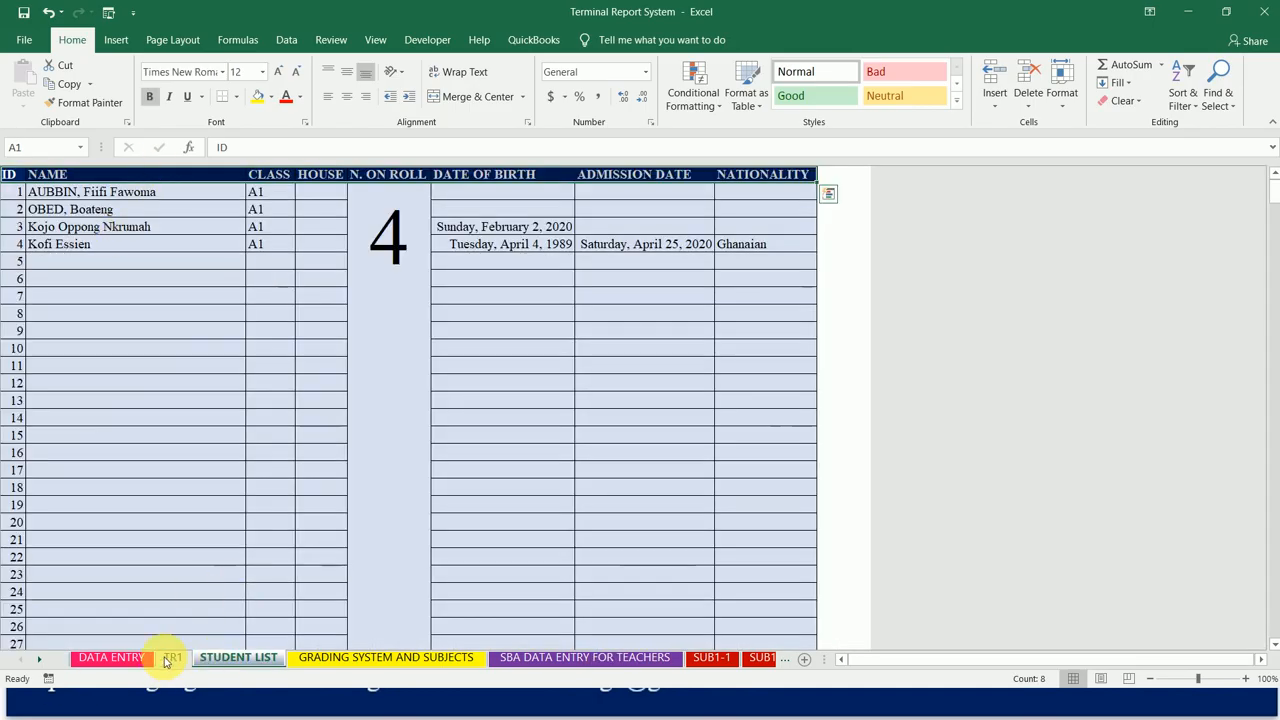
{"action": "left_click", "coordinate": [133, 662]}
{"action": "left_click", "coordinate": [162, 658]}
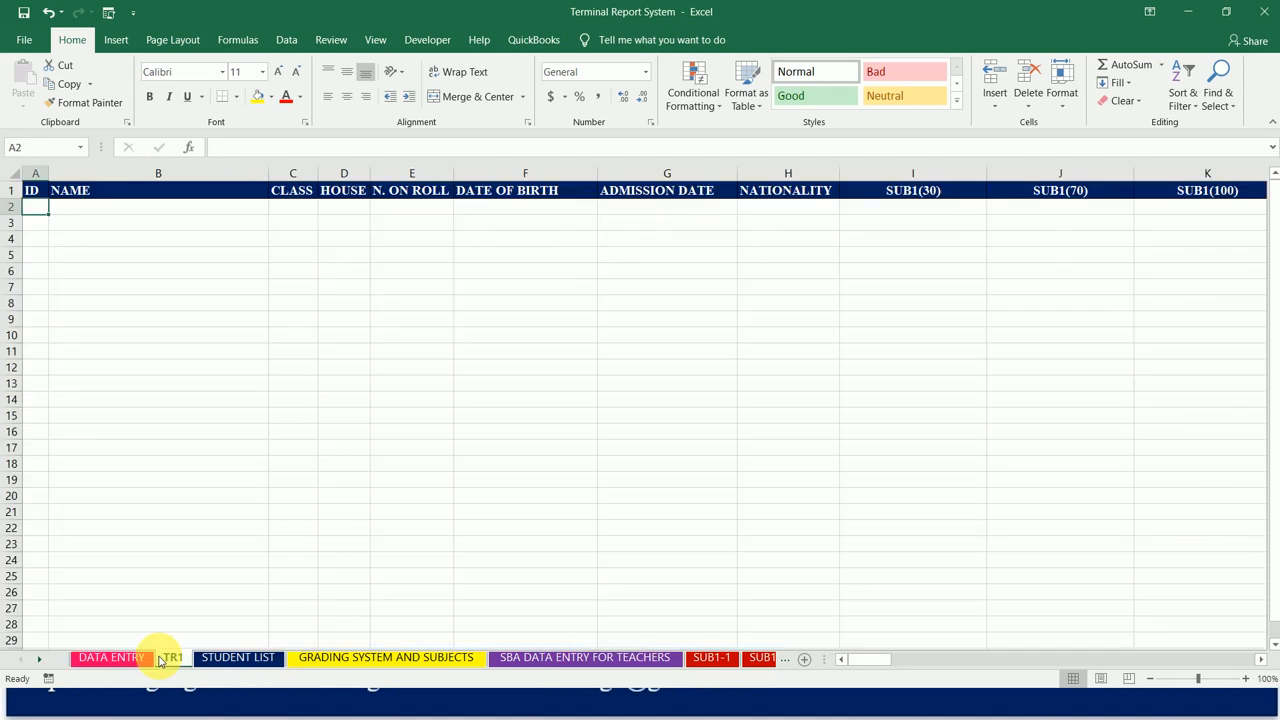
{"action": "type", "text": "="}
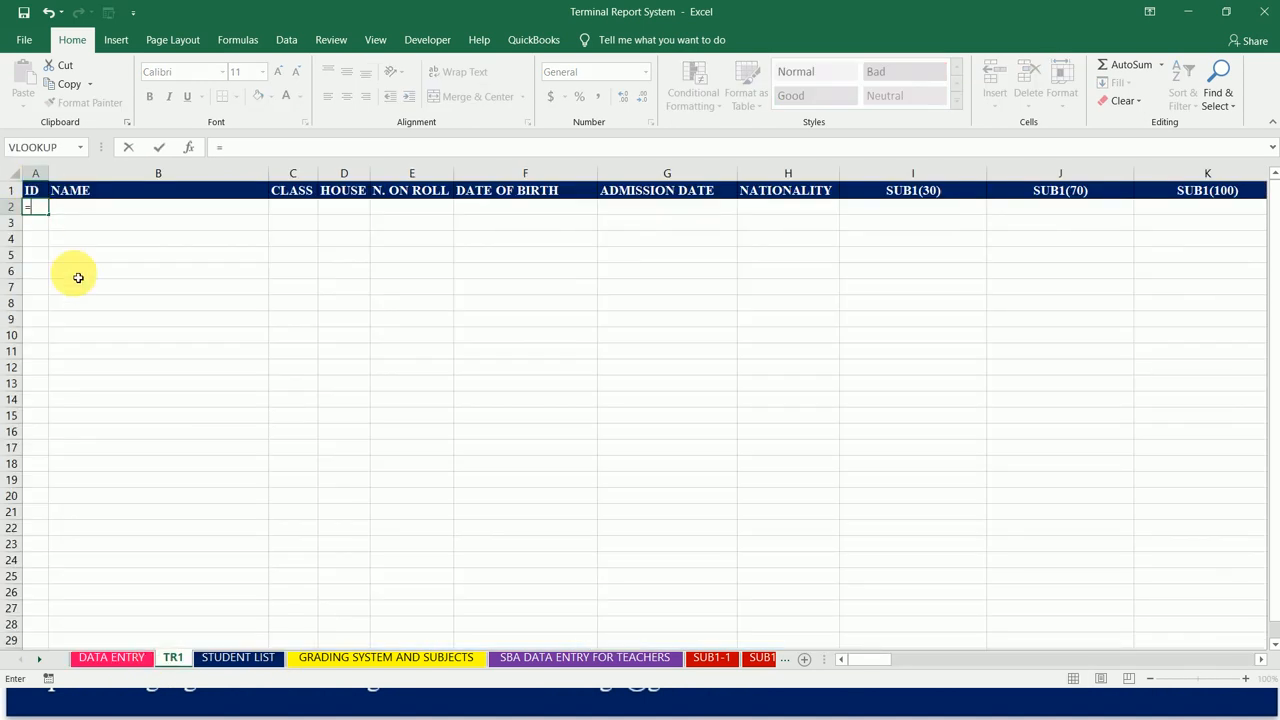
{"action": "left_click", "coordinate": [243, 666]}
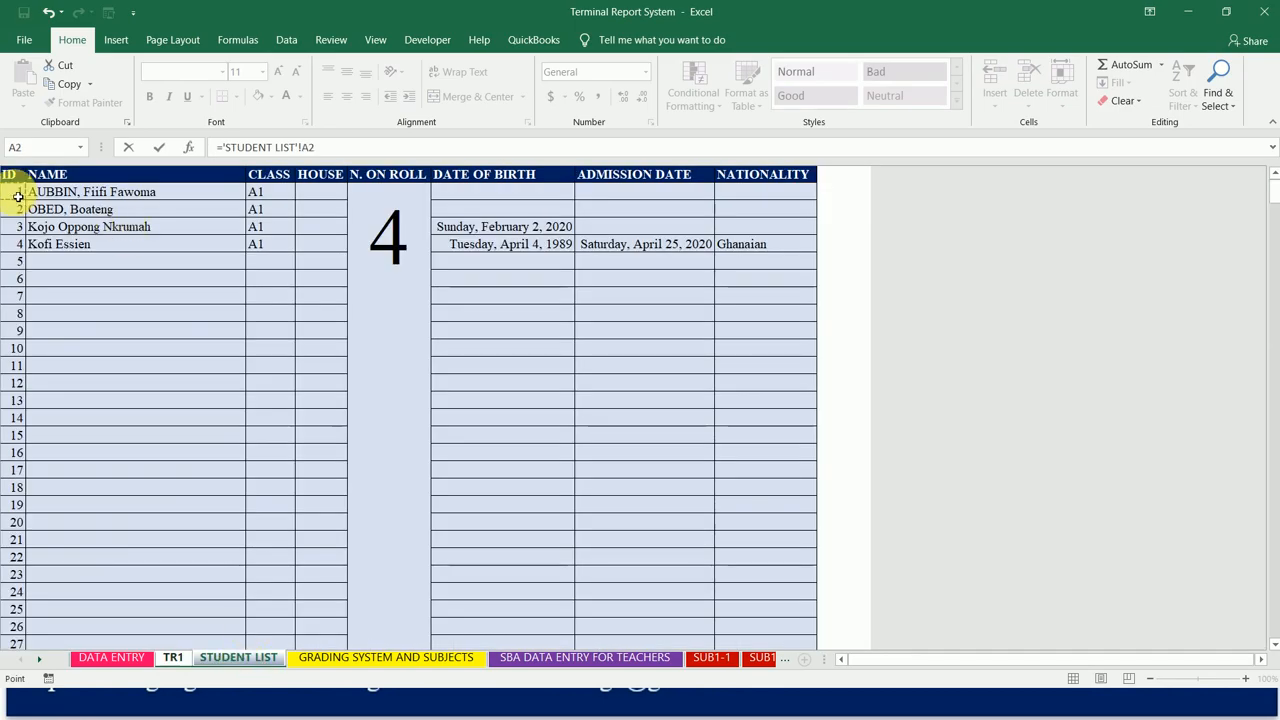
{"action": "key", "text": "Return"}
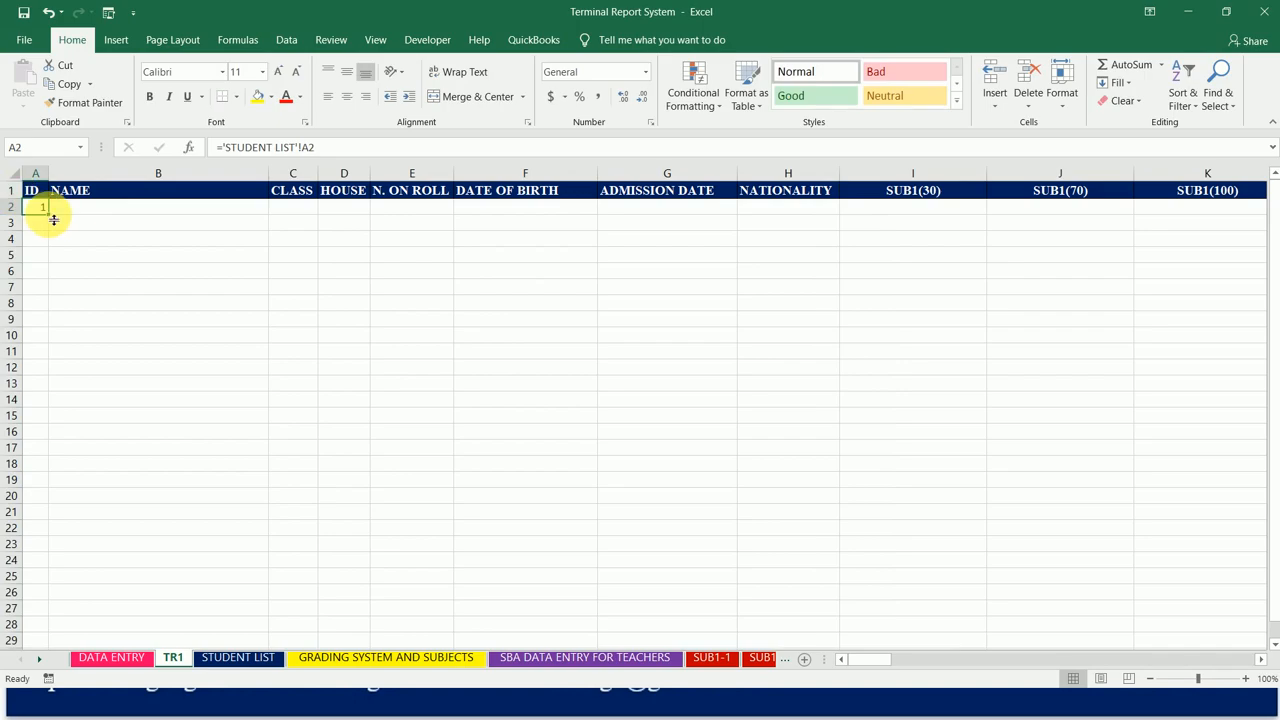
Step: Fill the STUDENT LIST link formula from A2 rightward through the NATIONALITY column, cell H2
{"action": "key", "text": "shift+Right"}
{"action": "key", "text": "shift+Right"}
{"action": "key", "text": "shift+Right"}
{"action": "key", "text": "shift+Right"}
{"action": "key", "text": "shift+Right"}
{"action": "key", "text": "shift+Right"}
{"action": "key", "text": "shift+Right"}
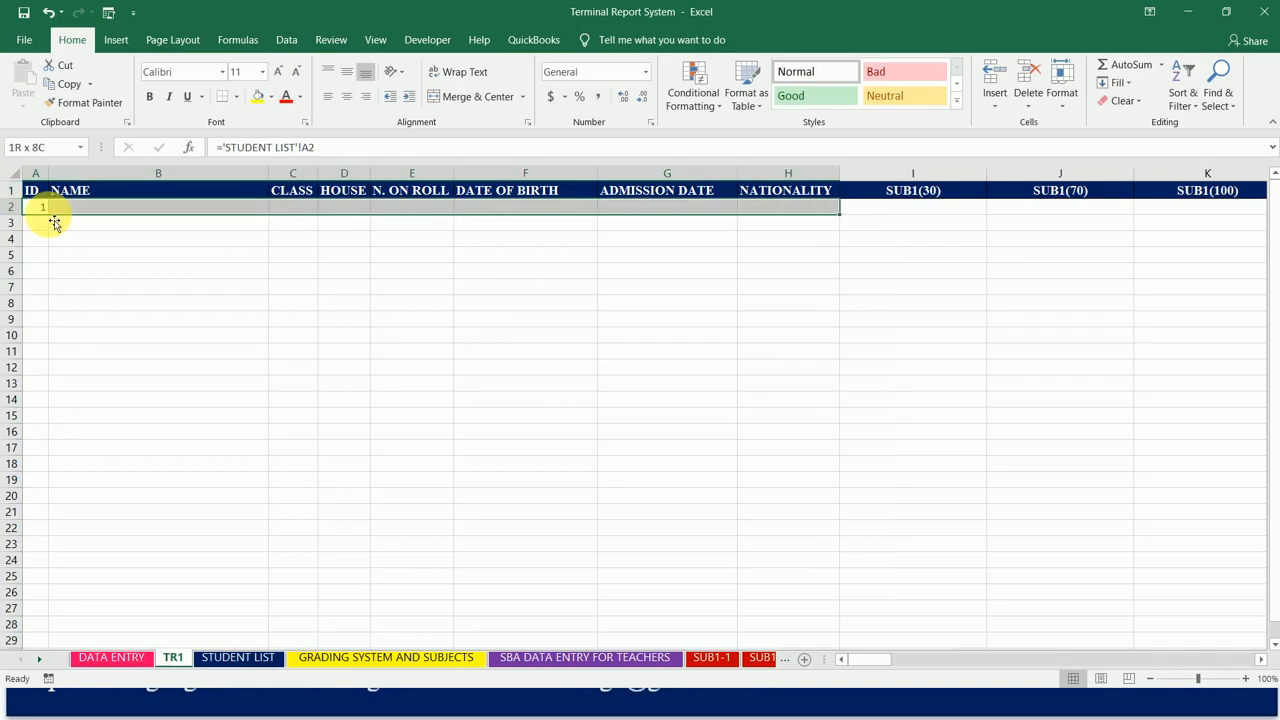
{"action": "left_click", "coordinate": [1122, 83]}
{"action": "left_click", "coordinate": [1131, 123]}
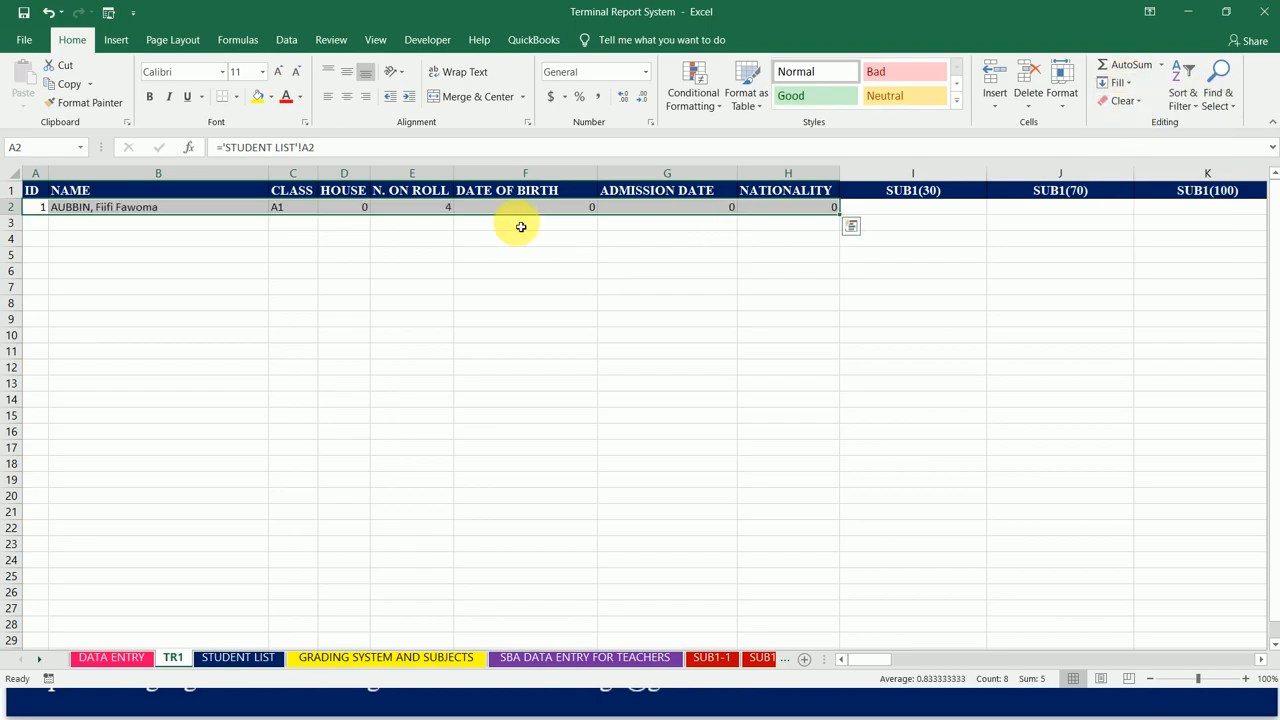
Step: Format the DATE OF BIRTH and ADMISSION DATE columns, F and G, as Long Date
{"action": "left_click", "coordinate": [560, 178]}
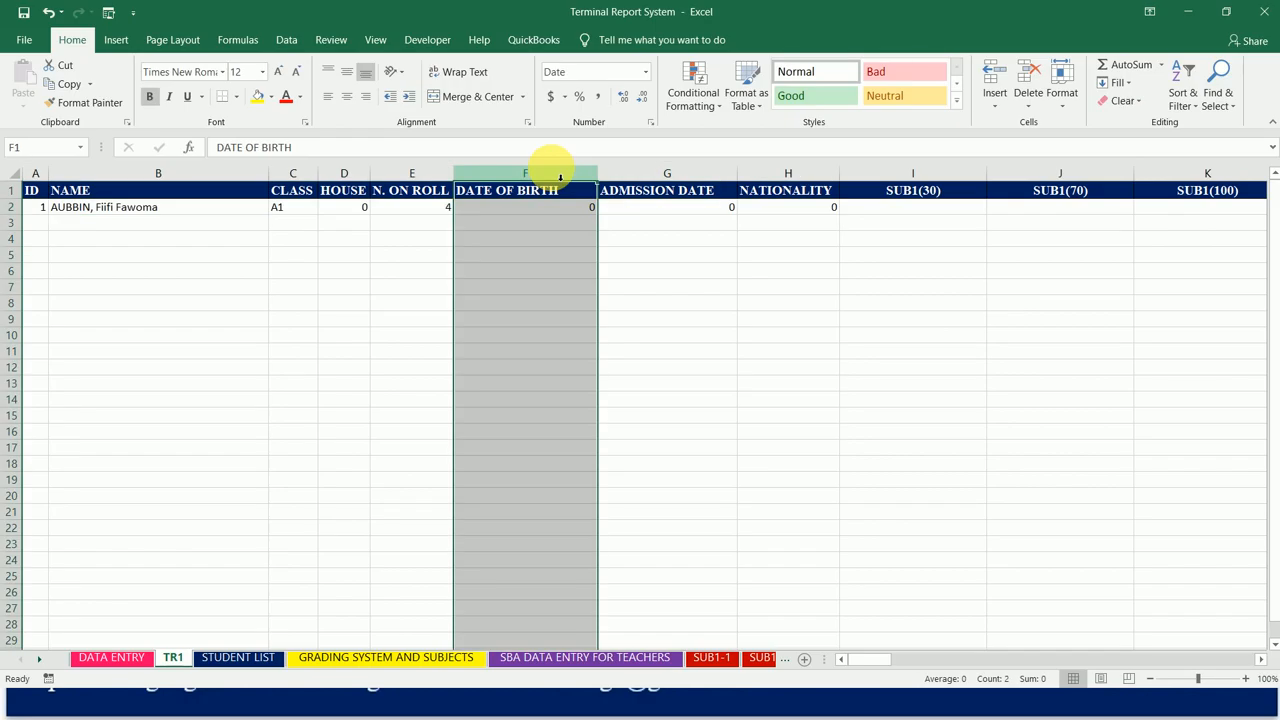
{"action": "left_click_drag", "start_coordinate": [560, 178], "coordinate": [643, 171]}
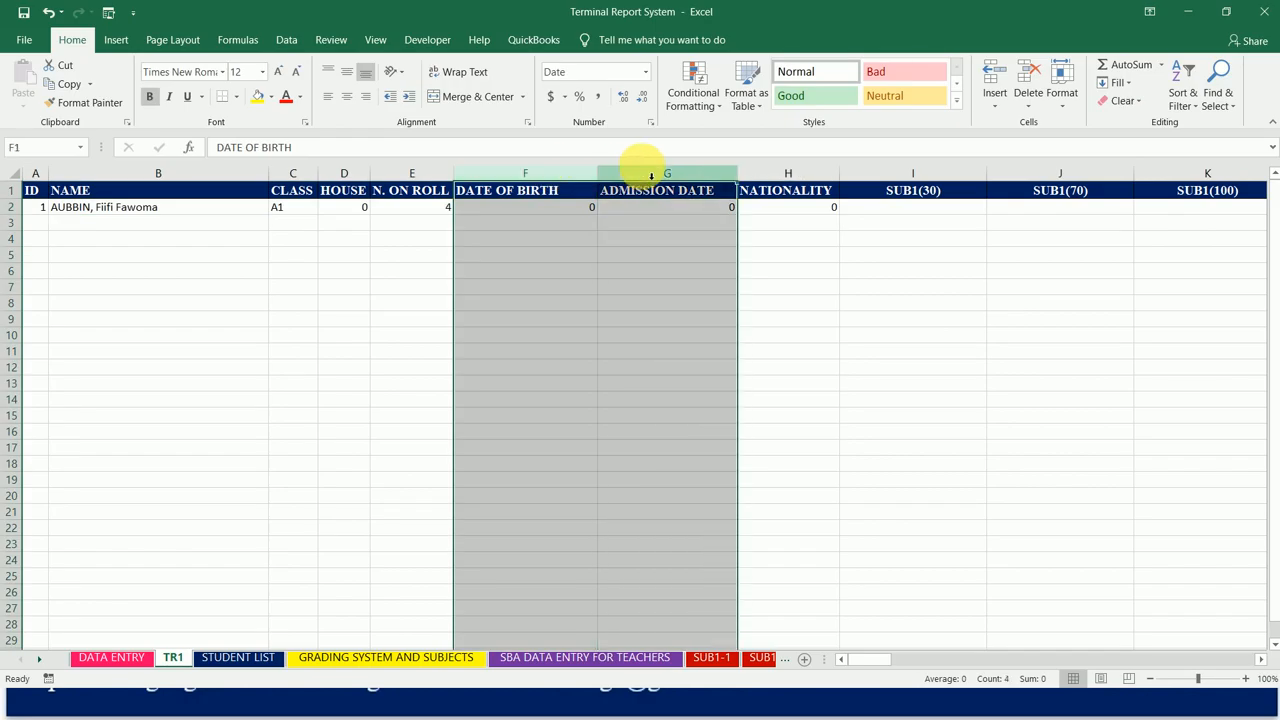
{"action": "left_click", "coordinate": [648, 77]}
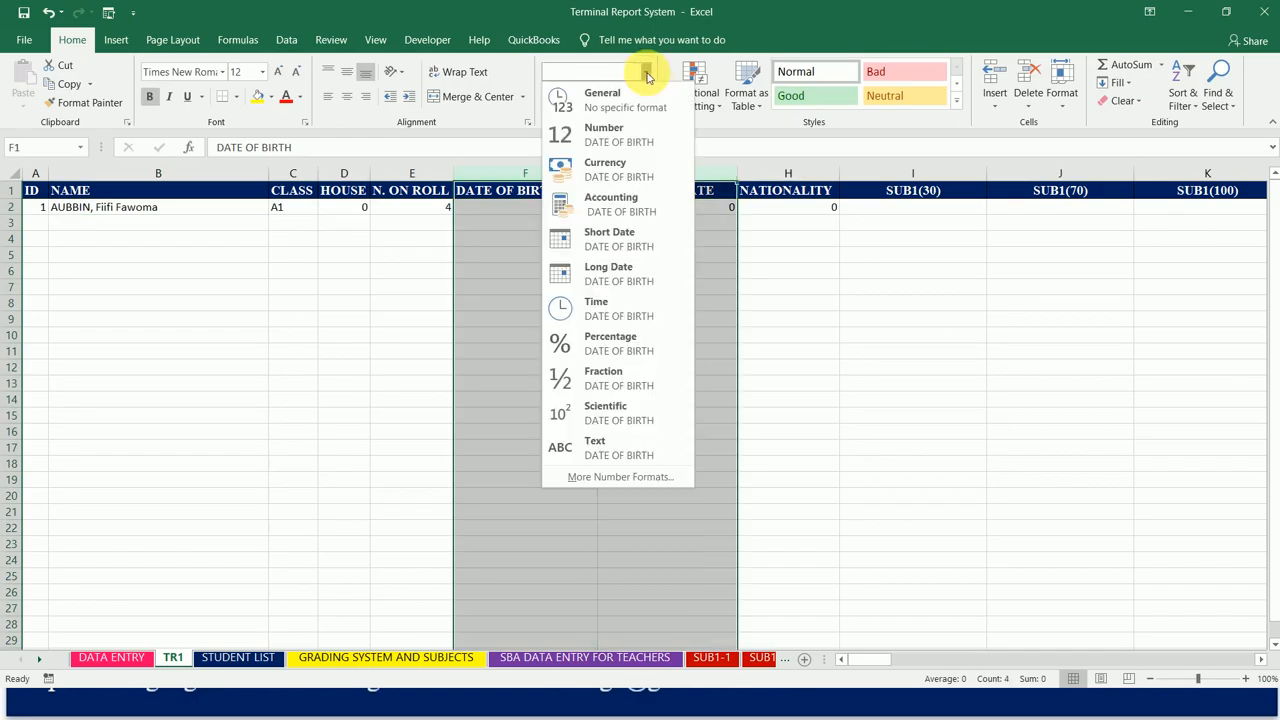
{"action": "left_click", "coordinate": [605, 278]}
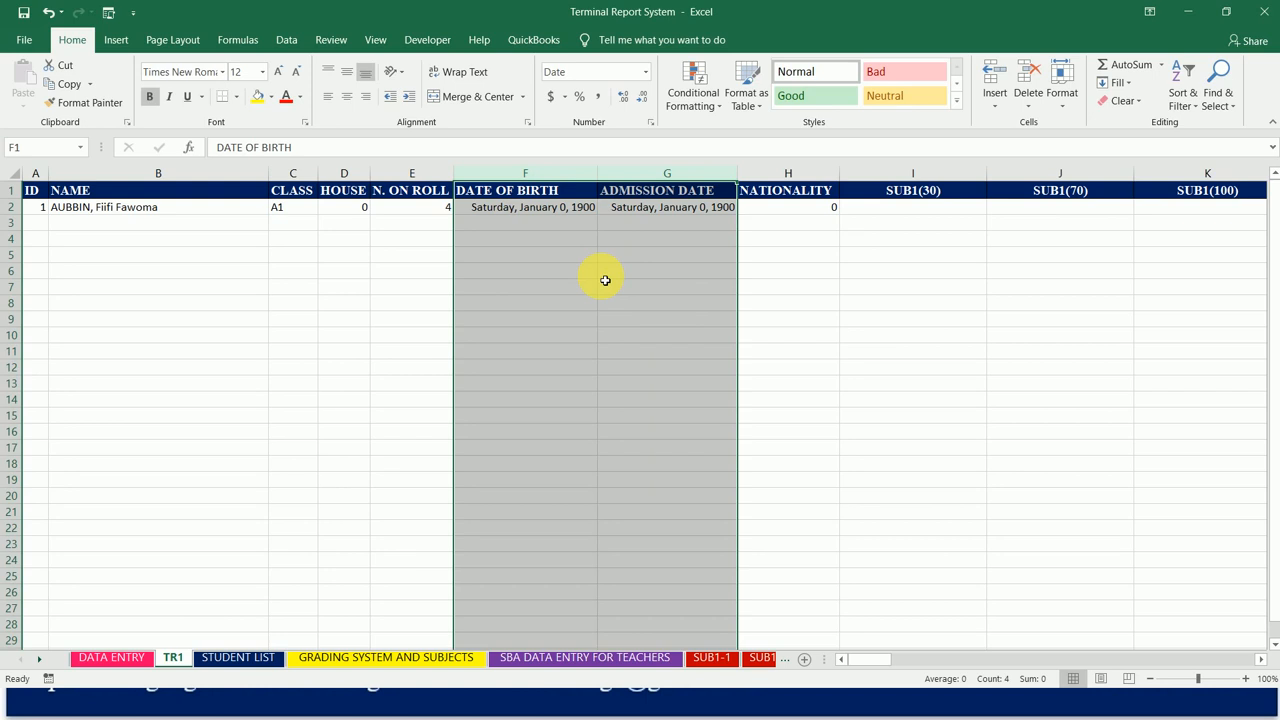
Step: Check the STUDENT LIST sheet and the last ID row of the SUB1-1 sheet, and return to TR1
{"action": "left_click", "coordinate": [800, 208]}
{"action": "left_click_drag", "start_coordinate": [44, 216], "coordinate": [750, 222]}
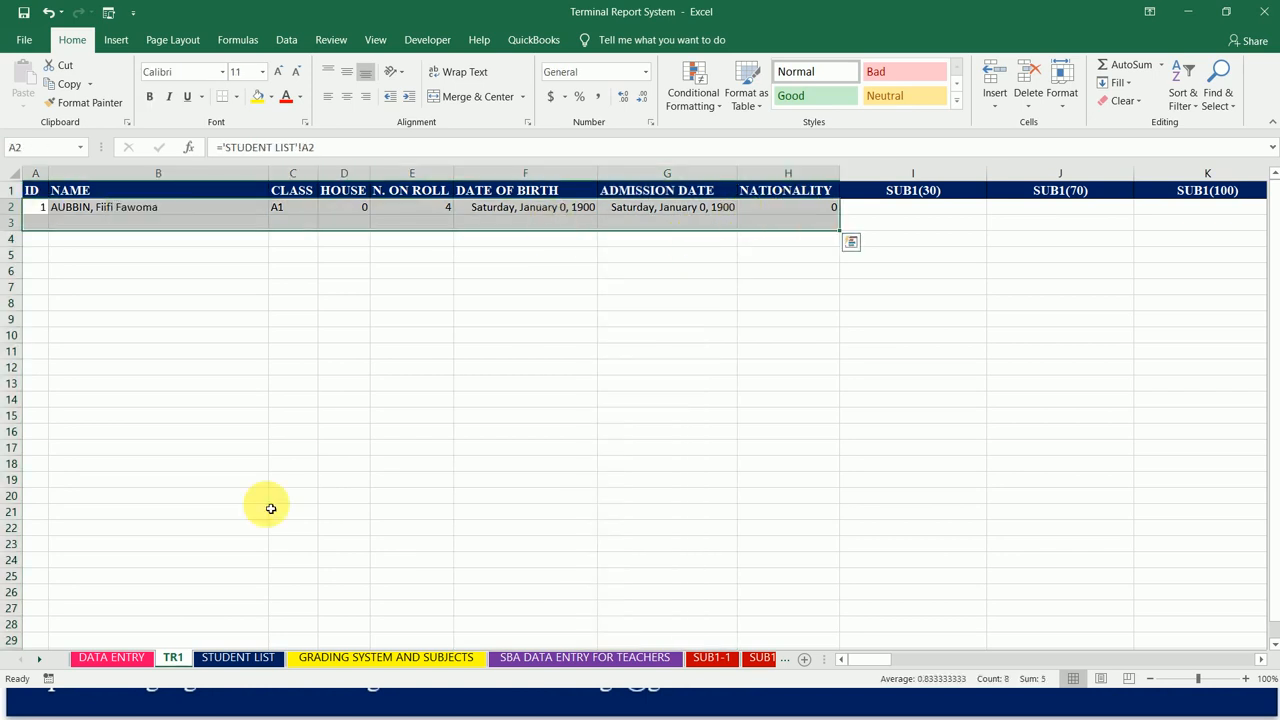
{"action": "left_click", "coordinate": [236, 657]}
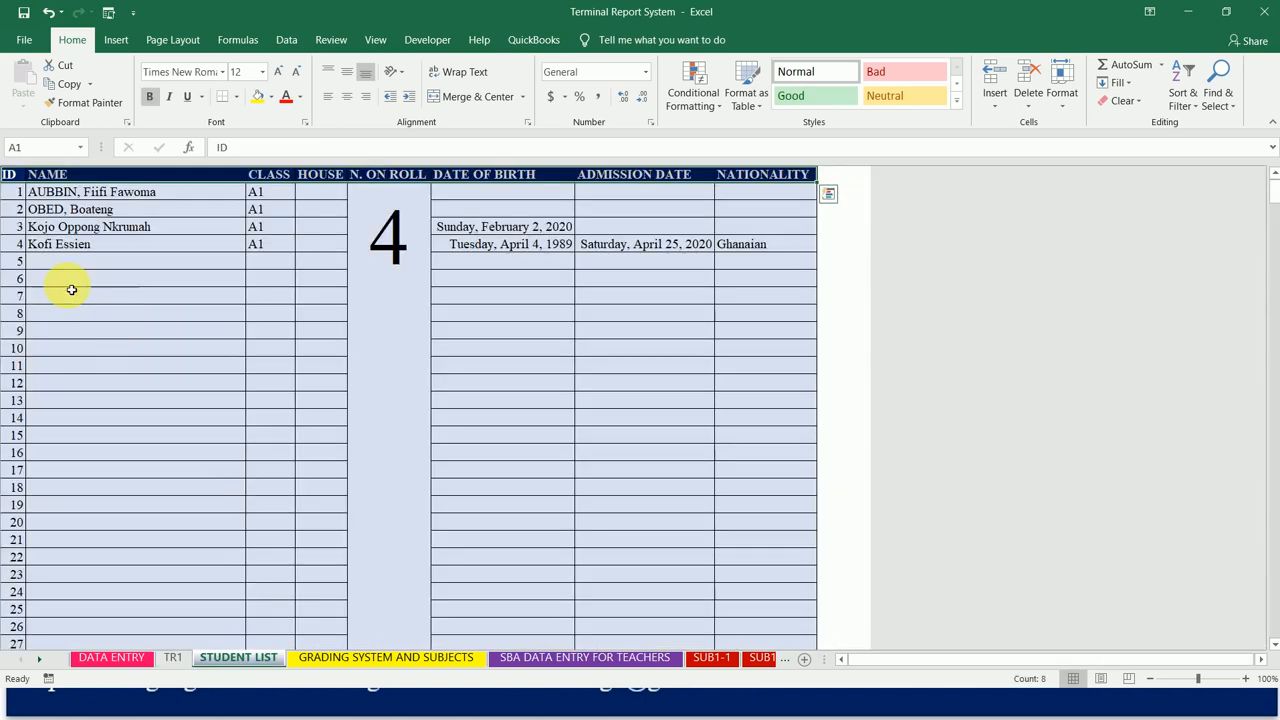
{"action": "left_click", "coordinate": [36, 290]}
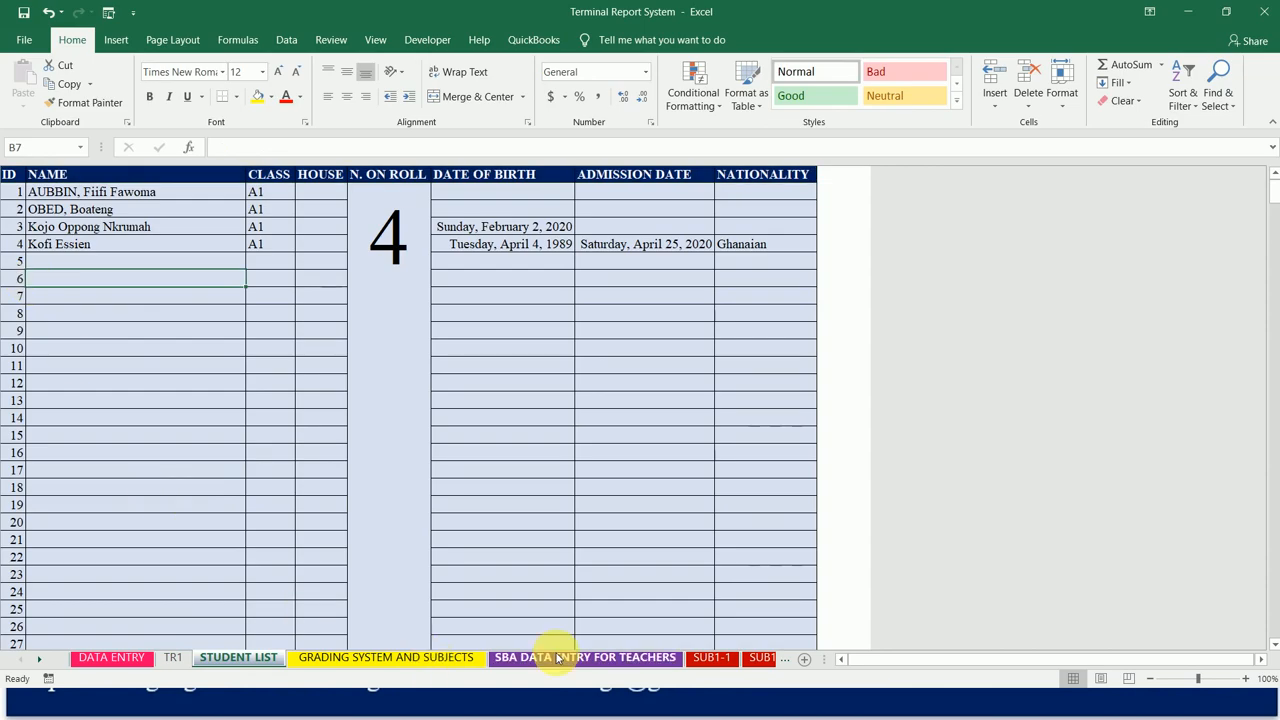
{"action": "left_click", "coordinate": [712, 657]}
{"action": "left_click", "coordinate": [115, 497]}
{"action": "key", "text": "ctrl+Down"}
{"action": "key", "text": "Left"}
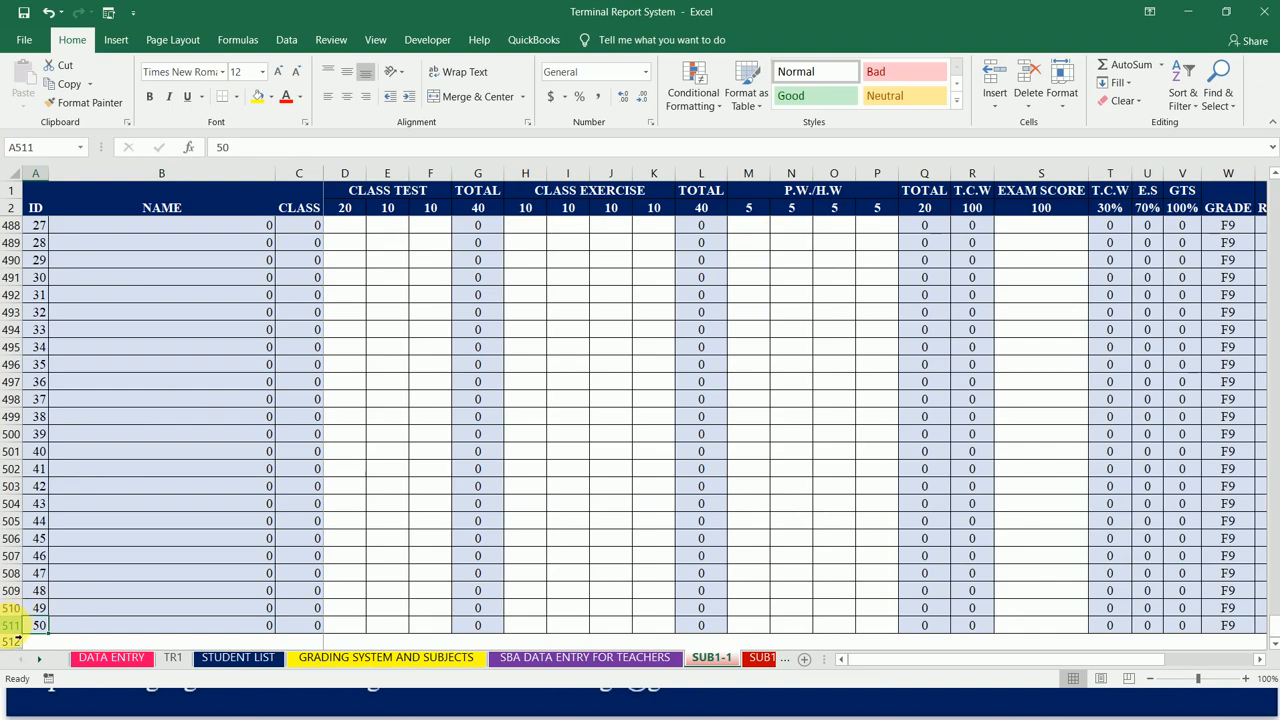
{"action": "left_click", "coordinate": [245, 660]}
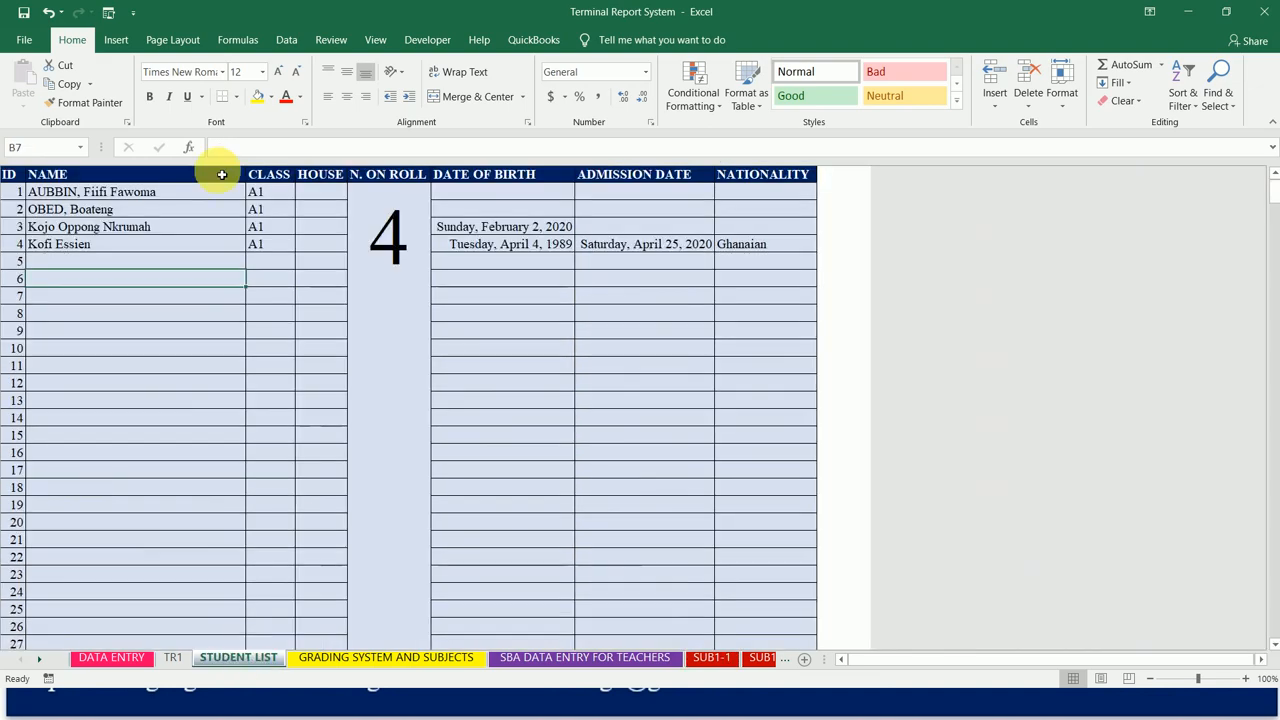
{"action": "left_click", "coordinate": [175, 658]}
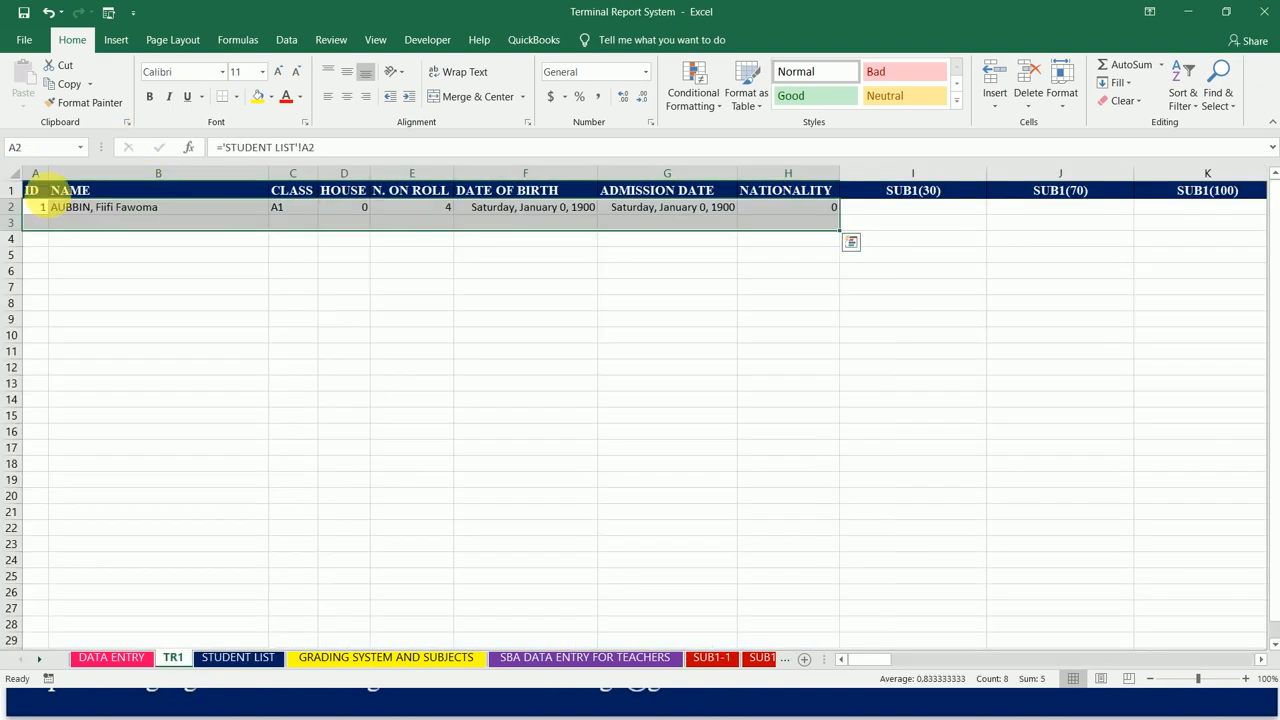
Step: Fill the student detail formulas in A2:H2 down through row 510 of the TR1 sheet
{"action": "key", "text": "shift+Right"}
{"action": "key", "text": "shift+Right"}
{"action": "key", "text": "shift+Right"}
{"action": "key", "text": "shift+Right"}
{"action": "key", "text": "shift+Right"}
{"action": "key", "text": "shift+Right"}
{"action": "key", "text": "shift+Right"}
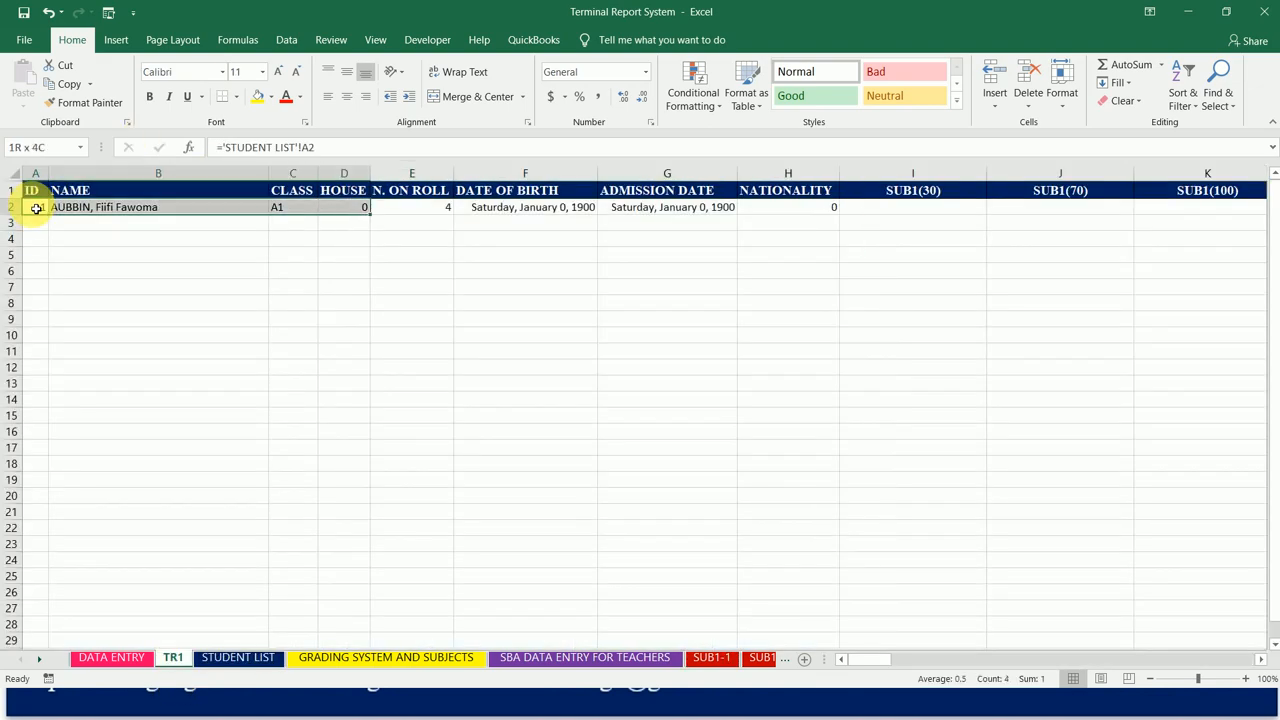
{"action": "key", "text": "shift+Down"}
{"action": "key", "text": "shift+Down"}
{"action": "key", "text": "shift+Down"}
{"action": "key", "text": "shift+Down"}
{"action": "key", "text": "shift+Down"}
{"action": "key", "text": "shift+Down"}
{"action": "key", "text": "shift+Down"}
{"action": "key", "text": "shift+Down"}
{"action": "key", "text": "shift+Down"}
{"action": "key", "text": "shift+Down"}
{"action": "key", "text": "shift+Down"}
{"action": "key", "text": "shift+Down"}
{"action": "key", "text": "shift+Down"}
{"action": "key", "text": "shift+Down"}
{"action": "key", "text": "shift+Down"}
{"action": "key", "text": "shift+Down"}
{"action": "key", "text": "shift+Down"}
{"action": "key", "text": "shift+Down"}
{"action": "key", "text": "shift+Down"}
{"action": "key", "text": "shift+Down"}
{"action": "key", "text": "shift+Down"}
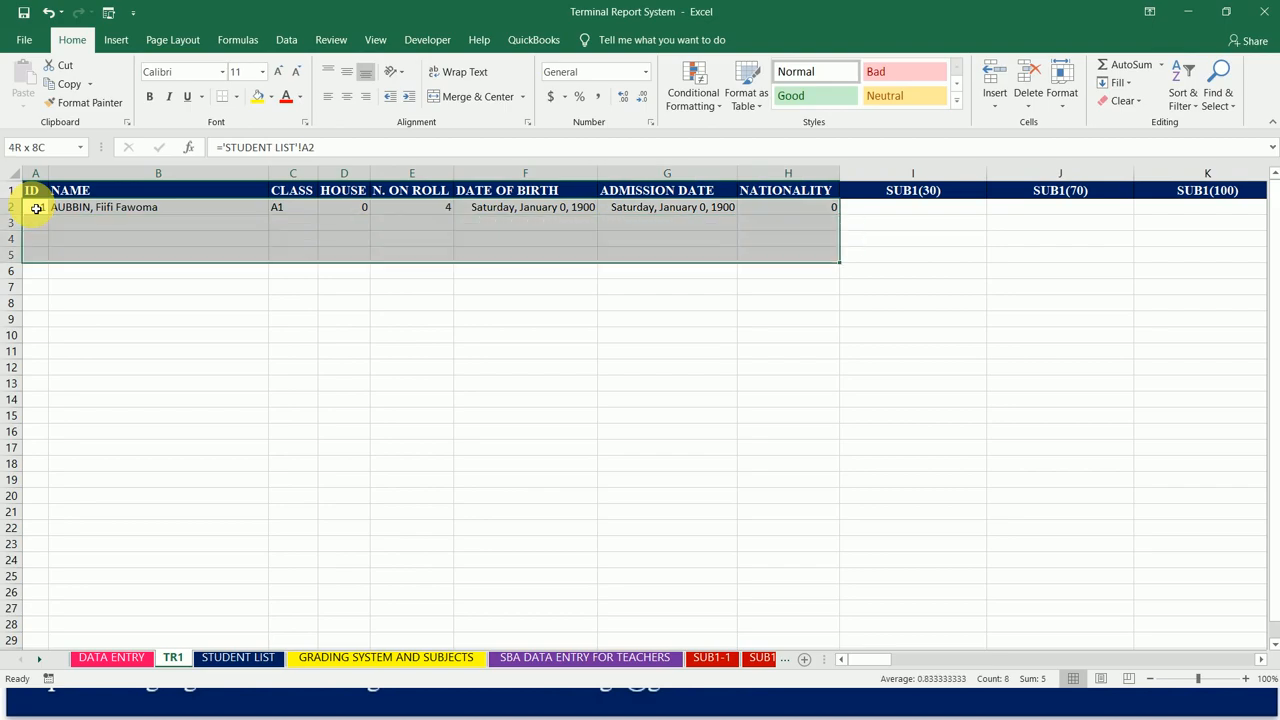
{"action": "key", "text": "shift+Down"}
{"action": "key", "text": "shift+Down"}
{"action": "key", "text": "shift+Down"}
{"action": "key", "text": "shift+Down"}
{"action": "key", "text": "shift+Down"}
{"action": "key", "text": "shift+Down"}
{"action": "key", "text": "shift+Down"}
{"action": "key", "text": "shift+Down"}
{"action": "key", "text": "shift+Down"}
{"action": "key", "text": "shift+Down"}
{"action": "key", "text": "shift+Down"}
{"action": "key", "text": "shift+Down"}
{"action": "key", "text": "shift+Down"}
{"action": "key", "text": "shift+Down"}
{"action": "key", "text": "shift+Down"}
{"action": "key", "text": "shift+Down"}
{"action": "key", "text": "shift+Down"}
{"action": "key", "text": "shift+Down"}
{"action": "key", "text": "shift+Down"}
{"action": "key", "text": "shift+Down"}
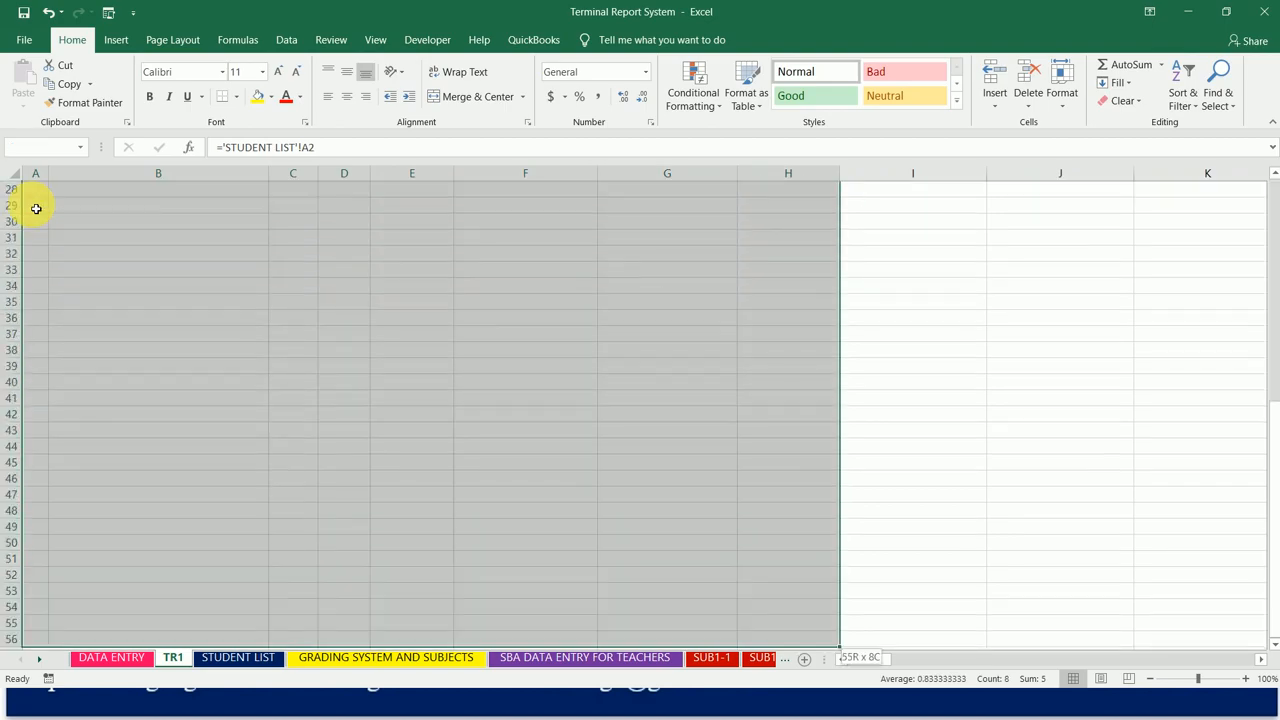
{"action": "key", "text": "shift+Down"}
{"action": "key", "text": "shift+Down"}
{"action": "key", "text": "shift+Down"}
{"action": "key", "text": "shift+Down"}
{"action": "key", "text": "shift+Down"}
{"action": "key", "text": "shift+Down"}
{"action": "key", "text": "shift+Down"}
{"action": "key", "text": "shift+Down"}
{"action": "key", "text": "shift+Down"}
{"action": "key", "text": "shift+Down"}
{"action": "key", "text": "shift+Down"}
{"action": "key", "text": "shift+Down"}
{"action": "key", "text": "shift+Down"}
{"action": "key", "text": "shift+Down"}
{"action": "key", "text": "shift+Down"}
{"action": "key", "text": "shift+Down"}
{"action": "key", "text": "shift+Down"}
{"action": "key", "text": "shift+Down"}
{"action": "key", "text": "shift+Down"}
{"action": "key", "text": "shift+Down"}
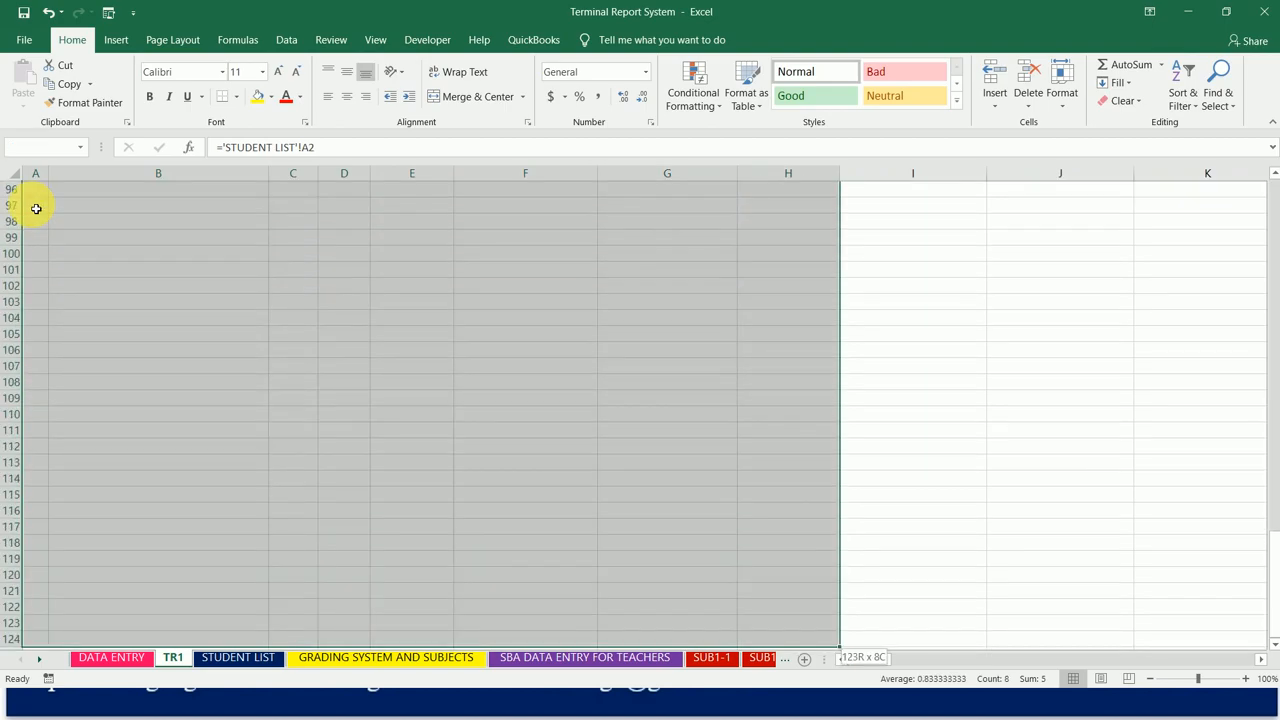
{"action": "key", "text": "shift+Down"}
{"action": "key", "text": "shift+Down"}
{"action": "key", "text": "shift+Down"}
{"action": "key", "text": "shift+Down"}
{"action": "key", "text": "shift+Down"}
{"action": "key", "text": "shift+Down"}
{"action": "key", "text": "shift+Down"}
{"action": "key", "text": "shift+Down"}
{"action": "key", "text": "shift+Down"}
{"action": "key", "text": "shift+Down"}
{"action": "key", "text": "shift+Down"}
{"action": "key", "text": "shift+Down"}
{"action": "key", "text": "shift+Down"}
{"action": "key", "text": "shift+Down"}
{"action": "key", "text": "shift+Down"}
{"action": "key", "text": "shift+Down"}
{"action": "key", "text": "shift+Down"}
{"action": "key", "text": "shift+Down"}
{"action": "key", "text": "shift+Down"}
{"action": "key", "text": "shift+Down"}
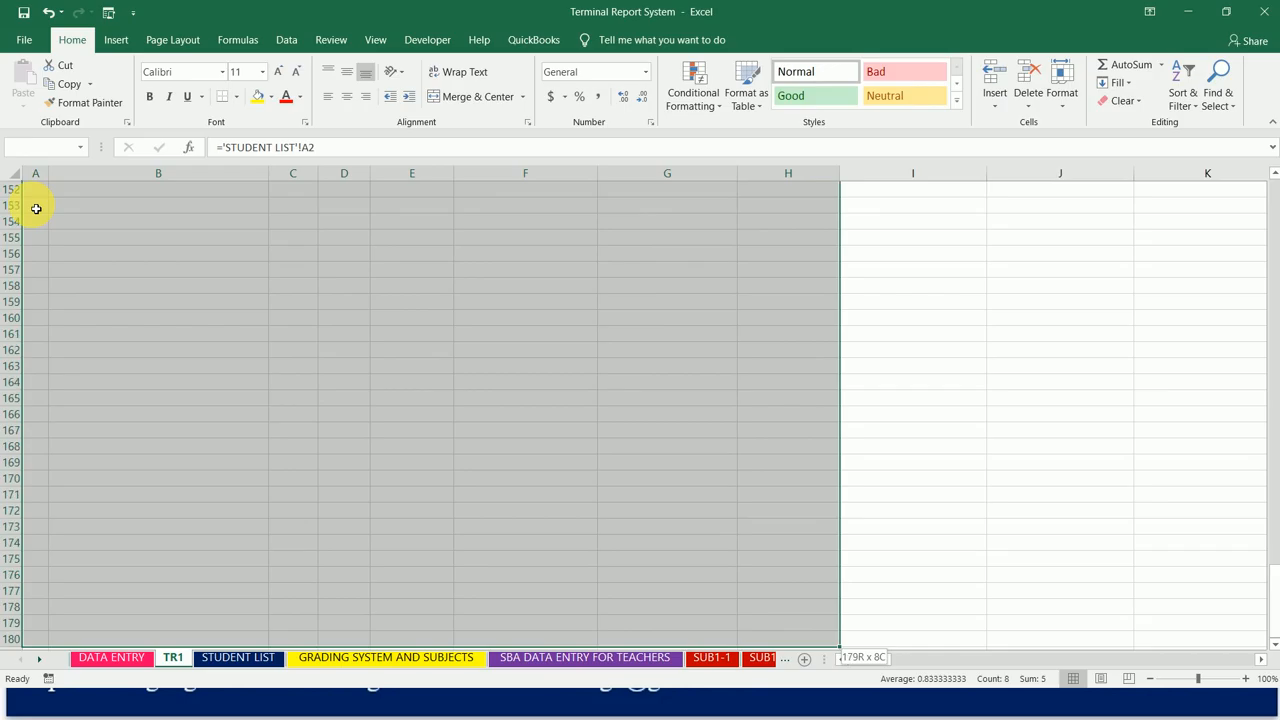
{"action": "key", "text": "shift+Down"}
{"action": "key", "text": "shift+Down"}
{"action": "key", "text": "shift+Down"}
{"action": "key", "text": "shift+Down"}
{"action": "key", "text": "shift+Down"}
{"action": "key", "text": "shift+Down"}
{"action": "key", "text": "shift+Down"}
{"action": "key", "text": "shift+Down"}
{"action": "key", "text": "shift+Down"}
{"action": "key", "text": "shift+Down"}
{"action": "key", "text": "shift+Down"}
{"action": "key", "text": "shift+Down"}
{"action": "key", "text": "shift+Down"}
{"action": "key", "text": "shift+Down"}
{"action": "key", "text": "shift+Down"}
{"action": "key", "text": "shift+Down"}
{"action": "key", "text": "shift+Down"}
{"action": "key", "text": "shift+Down"}
{"action": "key", "text": "shift+Down"}
{"action": "key", "text": "shift+Down"}
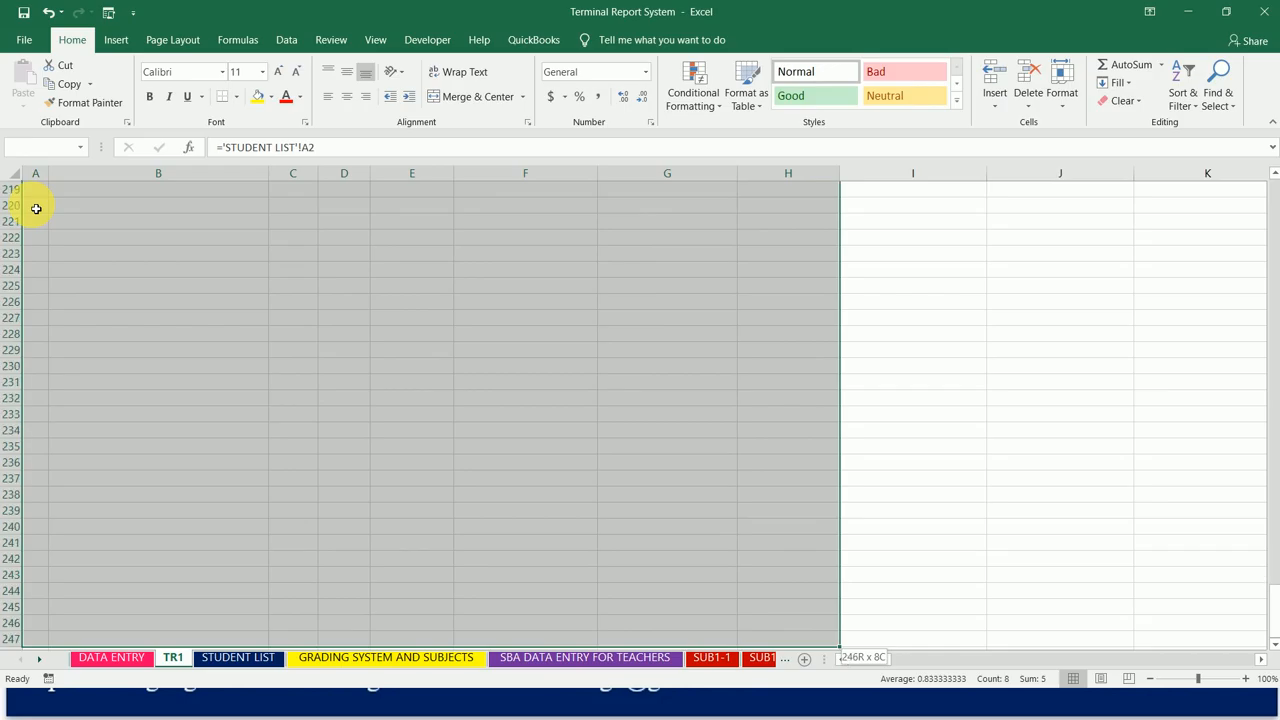
{"action": "key", "text": "shift+Down"}
{"action": "key", "text": "shift+Down"}
{"action": "key", "text": "shift+Down"}
{"action": "key", "text": "shift+Down"}
{"action": "key", "text": "shift+Down"}
{"action": "key", "text": "shift+Down"}
{"action": "key", "text": "shift+Down"}
{"action": "key", "text": "shift+Down"}
{"action": "key", "text": "shift+Down"}
{"action": "key", "text": "shift+Down"}
{"action": "key", "text": "shift+Down"}
{"action": "key", "text": "shift+Down"}
{"action": "key", "text": "shift+Down"}
{"action": "key", "text": "shift+Down"}
{"action": "key", "text": "shift+Down"}
{"action": "key", "text": "shift+Down"}
{"action": "key", "text": "shift+Down"}
{"action": "key", "text": "shift+Down"}
{"action": "key", "text": "shift+Down"}
{"action": "key", "text": "shift+Down"}
{"action": "key", "text": "shift+Down"}
{"action": "key", "text": "shift+Down"}
{"action": "key", "text": "shift+Down"}
{"action": "key", "text": "shift+Down"}
{"action": "key", "text": "shift+Down"}
{"action": "key", "text": "shift+Down"}
{"action": "key", "text": "shift+Down"}
{"action": "key", "text": "shift+Down"}
{"action": "key", "text": "shift+Down"}
{"action": "key", "text": "shift+Down"}
{"action": "key", "text": "shift+Down"}
{"action": "key", "text": "shift+Down"}
{"action": "key", "text": "shift+Down"}
{"action": "key", "text": "shift+Down"}
{"action": "key", "text": "shift+Down"}
{"action": "key", "text": "shift+Down"}
{"action": "key", "text": "shift+Down"}
{"action": "key", "text": "shift+Down"}
{"action": "key", "text": "shift+Down"}
{"action": "key", "text": "shift+Down"}
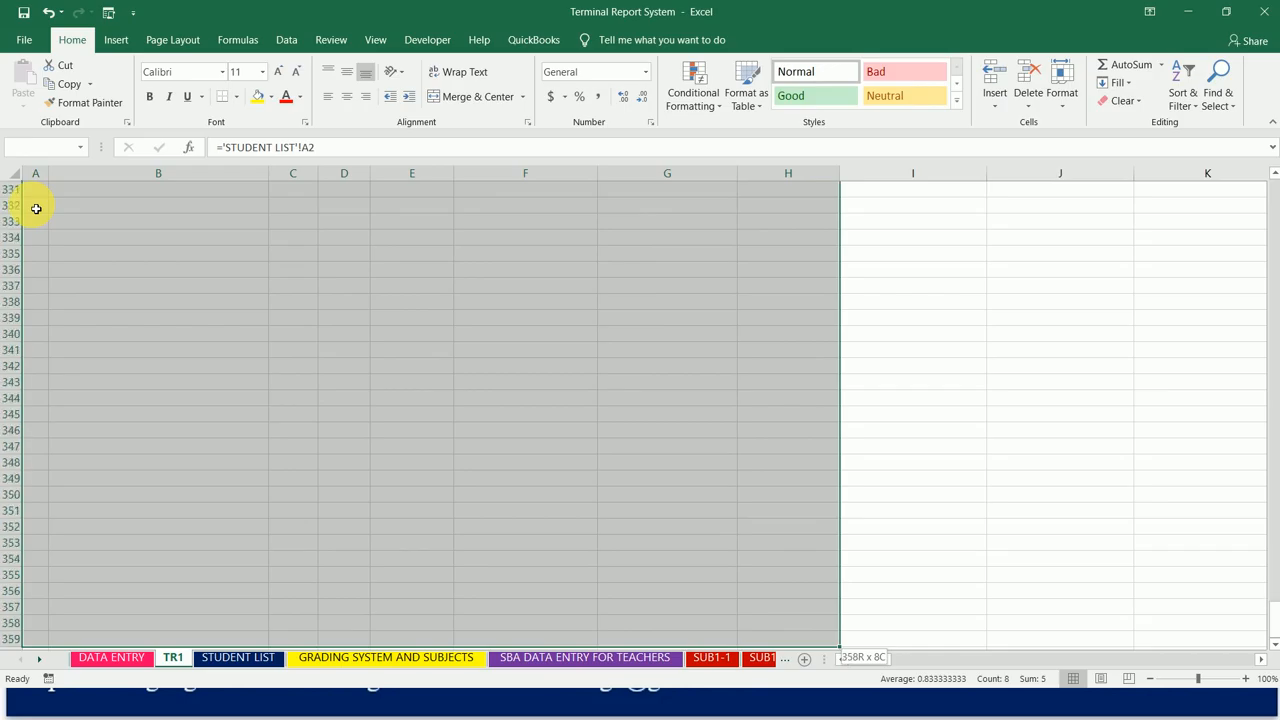
{"action": "key", "text": "shift+Down"}
{"action": "key", "text": "shift+Down"}
{"action": "key", "text": "shift+Down"}
{"action": "key", "text": "shift+Down"}
{"action": "key", "text": "shift+Down"}
{"action": "key", "text": "shift+Down"}
{"action": "key", "text": "shift+Down"}
{"action": "key", "text": "shift+Down"}
{"action": "key", "text": "shift+Down"}
{"action": "key", "text": "shift+Down"}
{"action": "key", "text": "shift+Down"}
{"action": "key", "text": "shift+Down"}
{"action": "key", "text": "shift+Down"}
{"action": "key", "text": "shift+Down"}
{"action": "key", "text": "shift+Down"}
{"action": "key", "text": "shift+Down"}
{"action": "key", "text": "shift+Down"}
{"action": "key", "text": "shift+Down"}
{"action": "key", "text": "shift+Down"}
{"action": "key", "text": "shift+Down"}
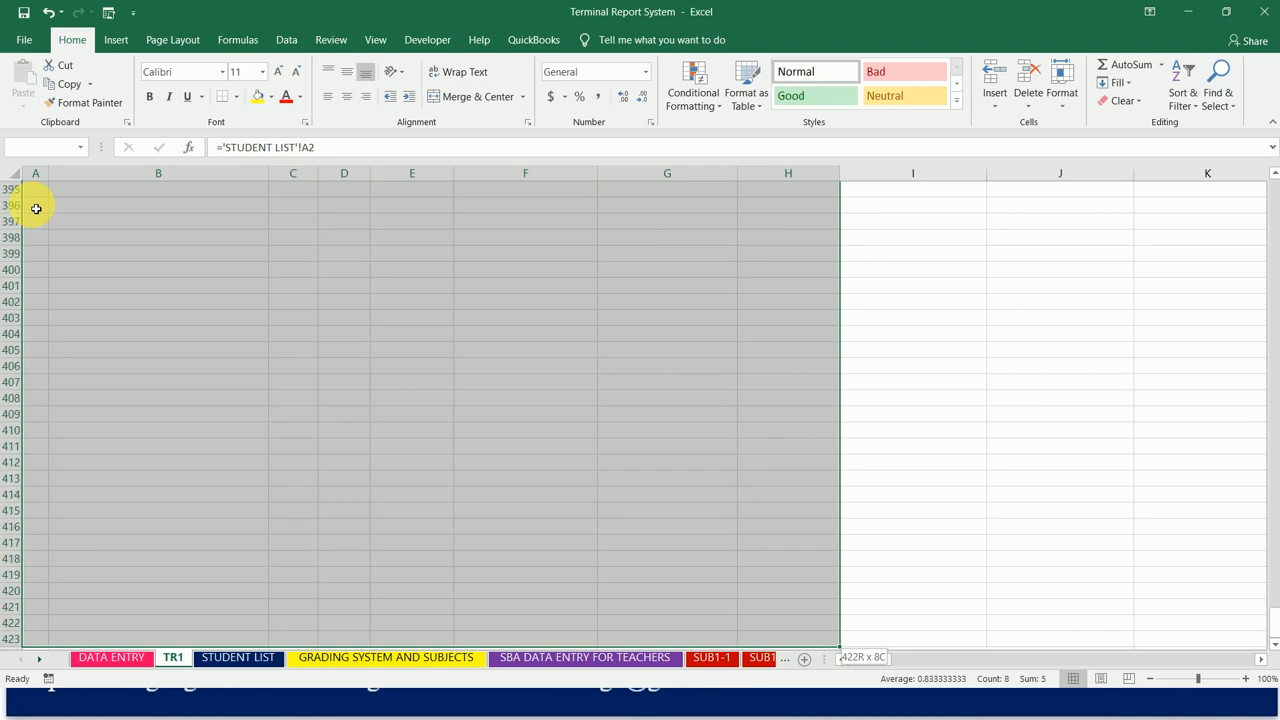
{"action": "key", "text": "shift+Down"}
{"action": "key", "text": "shift+Down"}
{"action": "key", "text": "shift+Down"}
{"action": "key", "text": "shift+Down"}
{"action": "key", "text": "shift+Down"}
{"action": "key", "text": "shift+Down"}
{"action": "key", "text": "shift+Down"}
{"action": "key", "text": "shift+Down"}
{"action": "key", "text": "shift+Down"}
{"action": "key", "text": "shift+Down"}
{"action": "key", "text": "shift+Down"}
{"action": "key", "text": "shift+Down"}
{"action": "key", "text": "shift+Down"}
{"action": "key", "text": "shift+Down"}
{"action": "key", "text": "shift+Down"}
{"action": "key", "text": "shift+Down"}
{"action": "key", "text": "shift+Down"}
{"action": "key", "text": "shift+Down"}
{"action": "key", "text": "shift+Down"}
{"action": "key", "text": "shift+Down"}
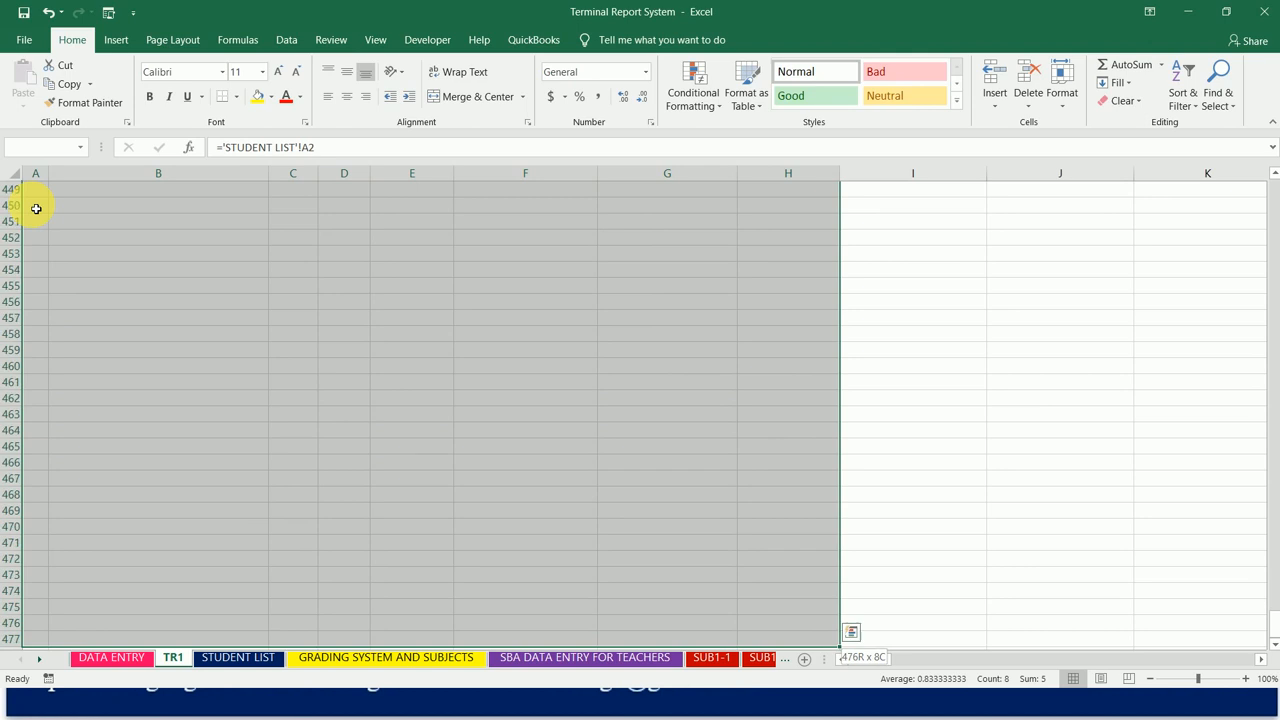
{"action": "key", "text": "shift+Down"}
{"action": "key", "text": "shift+Down"}
{"action": "key", "text": "shift+Down"}
{"action": "key", "text": "shift+Down"}
{"action": "key", "text": "shift+Down"}
{"action": "key", "text": "shift+Down"}
{"action": "key", "text": "shift+Down"}
{"action": "key", "text": "shift+Down"}
{"action": "key", "text": "shift+Down"}
{"action": "key", "text": "shift+Down"}
{"action": "key", "text": "shift+Down"}
{"action": "key", "text": "shift+Down"}
{"action": "key", "text": "shift+Down"}
{"action": "key", "text": "shift+Down"}
{"action": "key", "text": "shift+Down"}
{"action": "key", "text": "shift+Down"}
{"action": "key", "text": "shift+Down"}
{"action": "key", "text": "shift+Down"}
{"action": "key", "text": "shift+Down"}
{"action": "key", "text": "shift+Down"}
{"action": "key", "text": "shift+Up"}
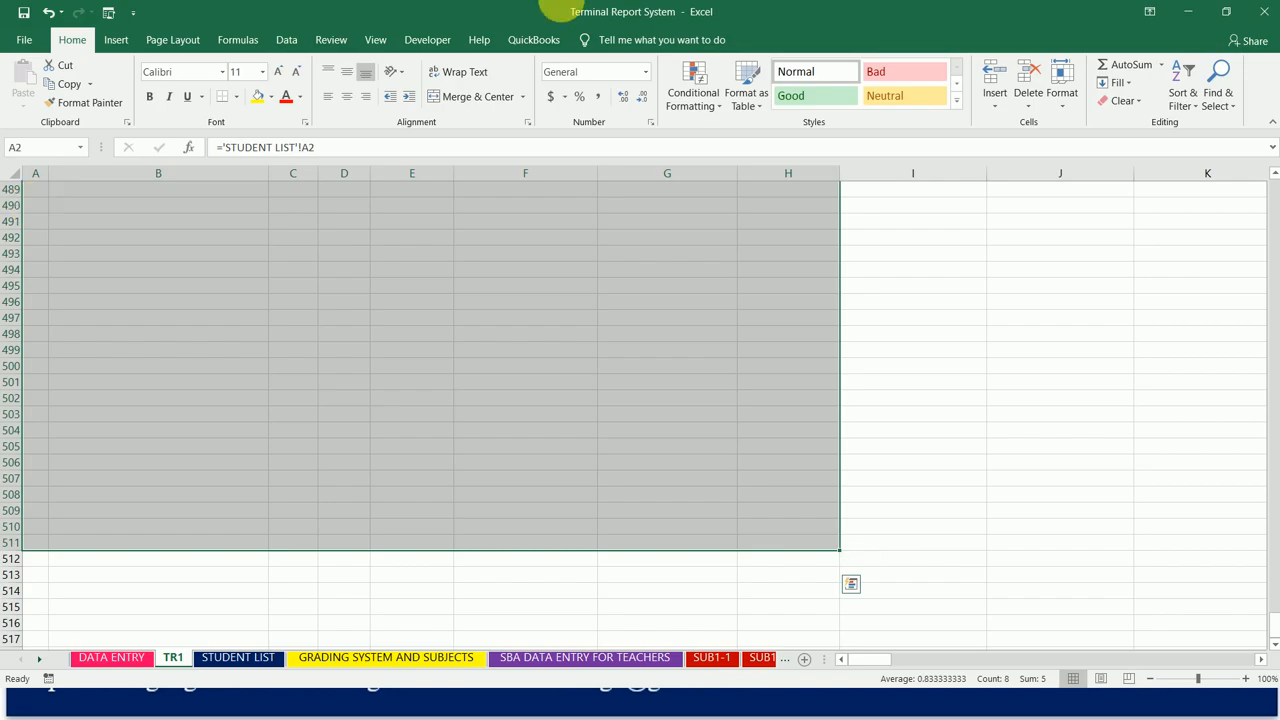
{"action": "left_click", "coordinate": [1121, 84]}
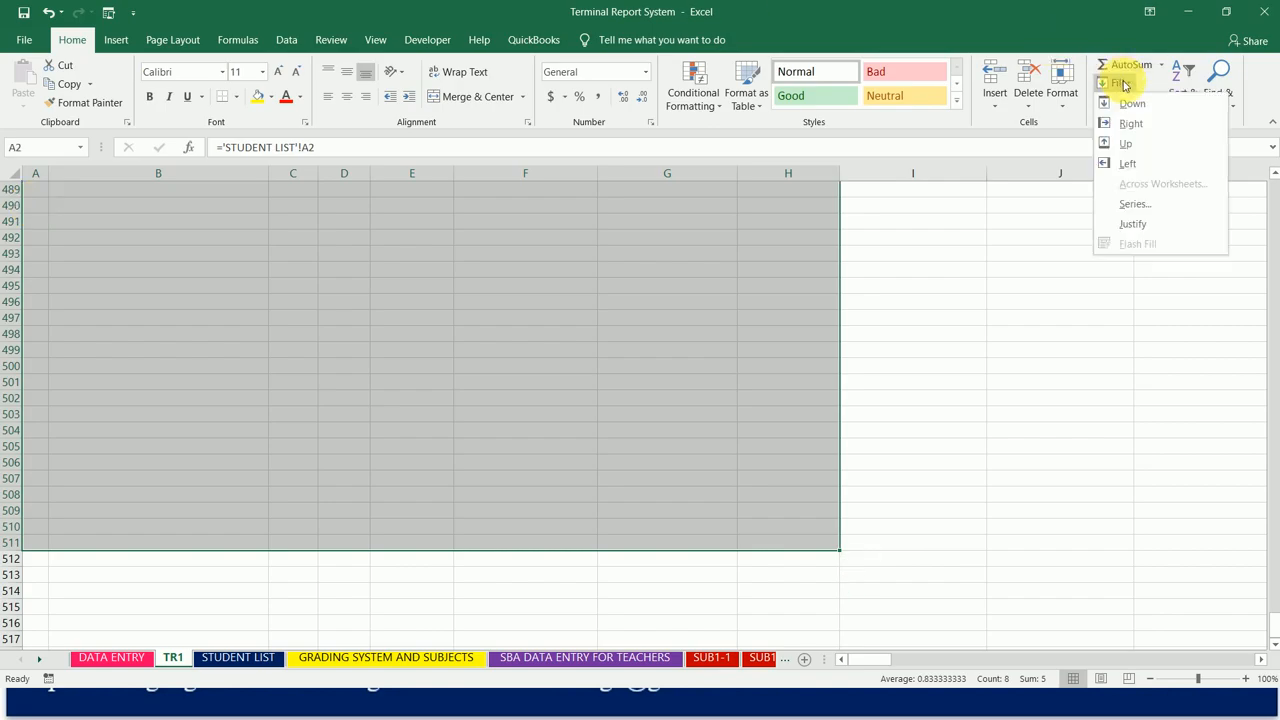
{"action": "left_click", "coordinate": [1133, 104]}
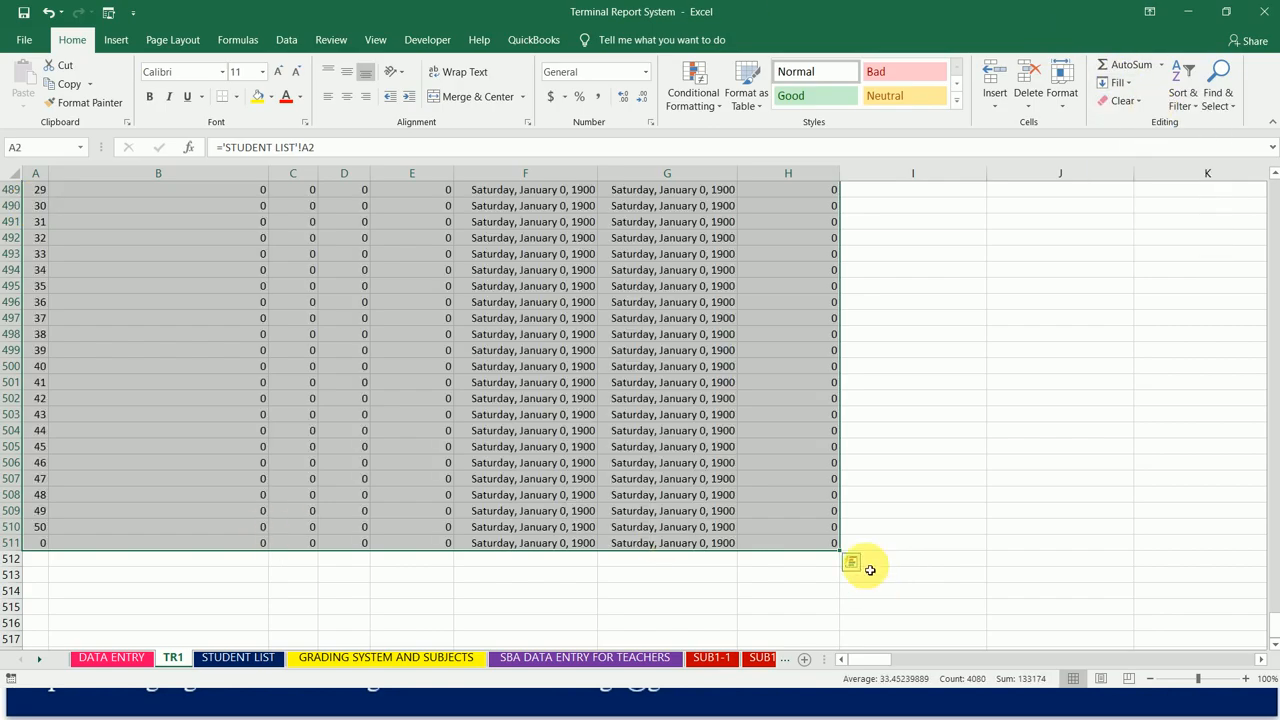
{"action": "left_click_drag", "start_coordinate": [846, 556], "coordinate": [846, 540]}
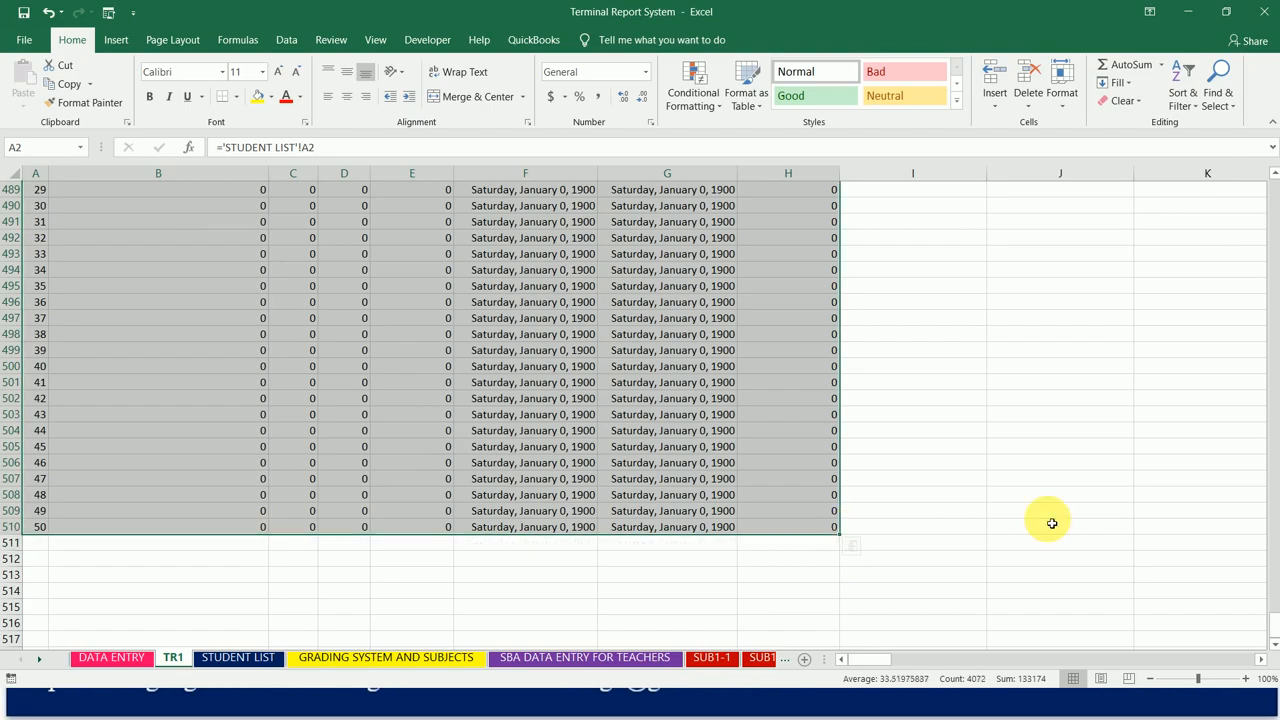
Step: Extend the selection from A2 through column BV, row 510, and apply all borders to the range
{"action": "key", "text": "shift+Right"}
{"action": "key", "text": "shift+Right"}
{"action": "key", "text": "shift+Right"}
{"action": "key", "text": "shift+Right"}
{"action": "key", "text": "shift+Right"}
{"action": "key", "text": "shift+Right"}
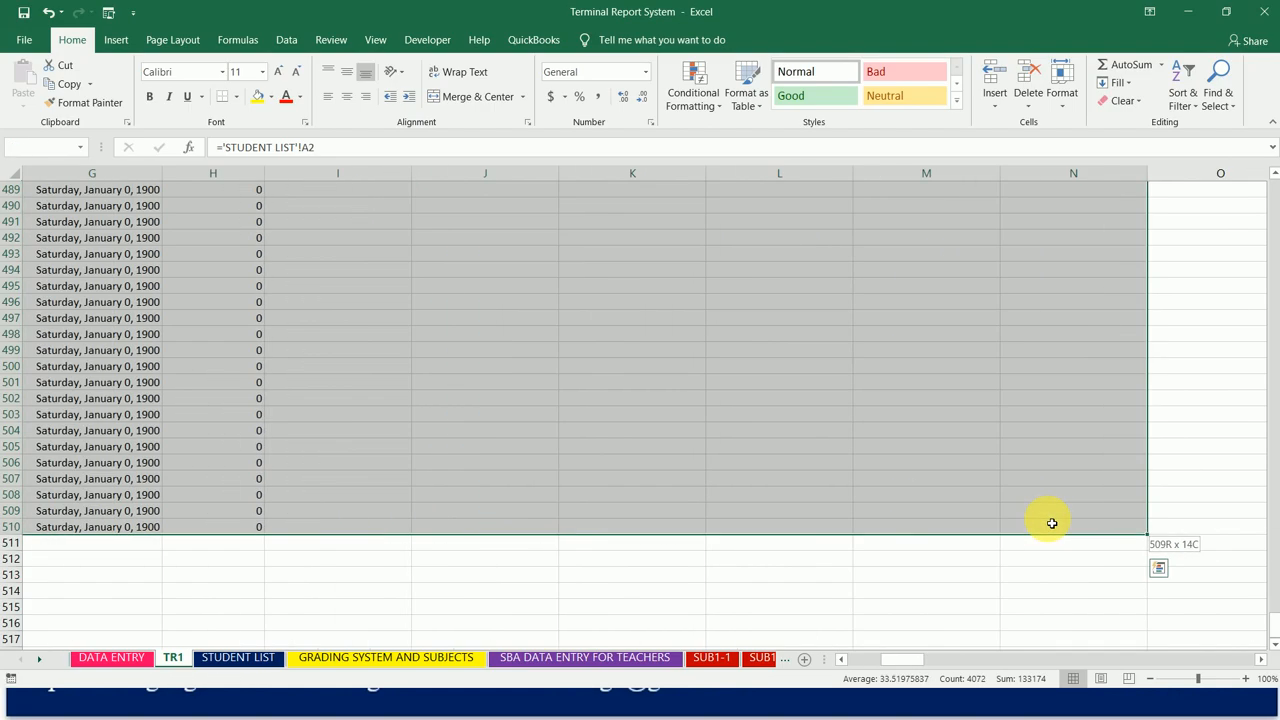
{"action": "key", "text": "shift+Right"}
{"action": "key", "text": "shift+Right"}
{"action": "key", "text": "shift+Right"}
{"action": "key", "text": "shift+Right"}
{"action": "key", "text": "shift+Right"}
{"action": "key", "text": "shift+Right"}
{"action": "key", "text": "shift+Right"}
{"action": "key", "text": "shift+Right"}
{"action": "key", "text": "shift+Right"}
{"action": "key", "text": "shift+Right"}
{"action": "key", "text": "shift+Right"}
{"action": "key", "text": "shift+Right"}
{"action": "key", "text": "shift+Right"}
{"action": "key", "text": "shift+Right"}
{"action": "key", "text": "shift+Right"}
{"action": "key", "text": "shift+Right"}
{"action": "key", "text": "shift+Right"}
{"action": "key", "text": "shift+Right"}
{"action": "key", "text": "shift+Right"}
{"action": "key", "text": "shift+Right"}
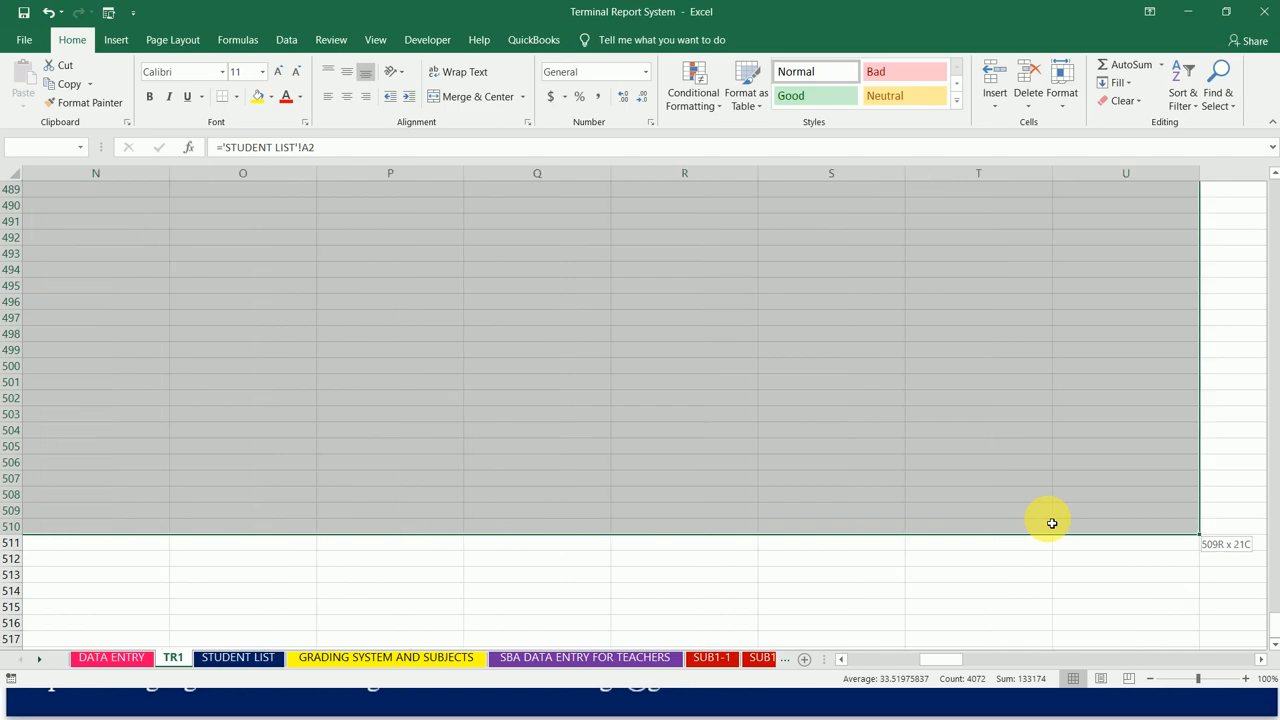
{"action": "key", "text": "shift+Right"}
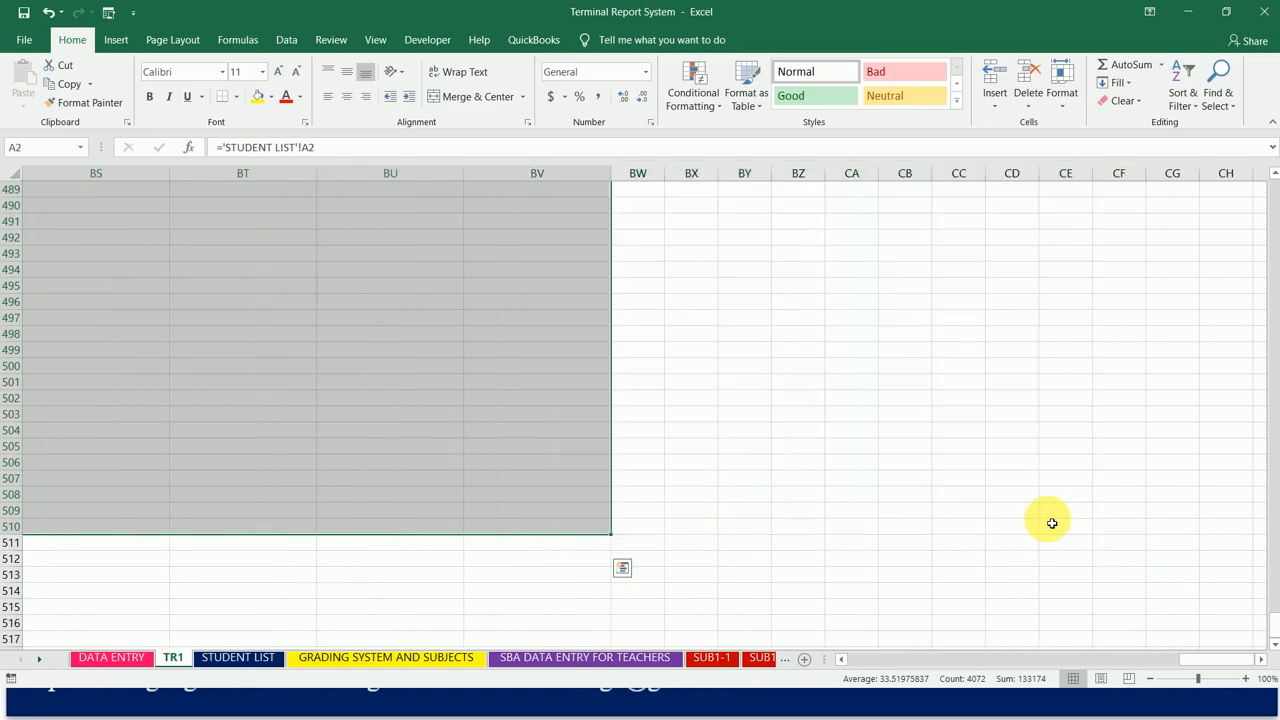
{"action": "left_click", "coordinate": [237, 97]}
{"action": "left_click", "coordinate": [255, 250]}
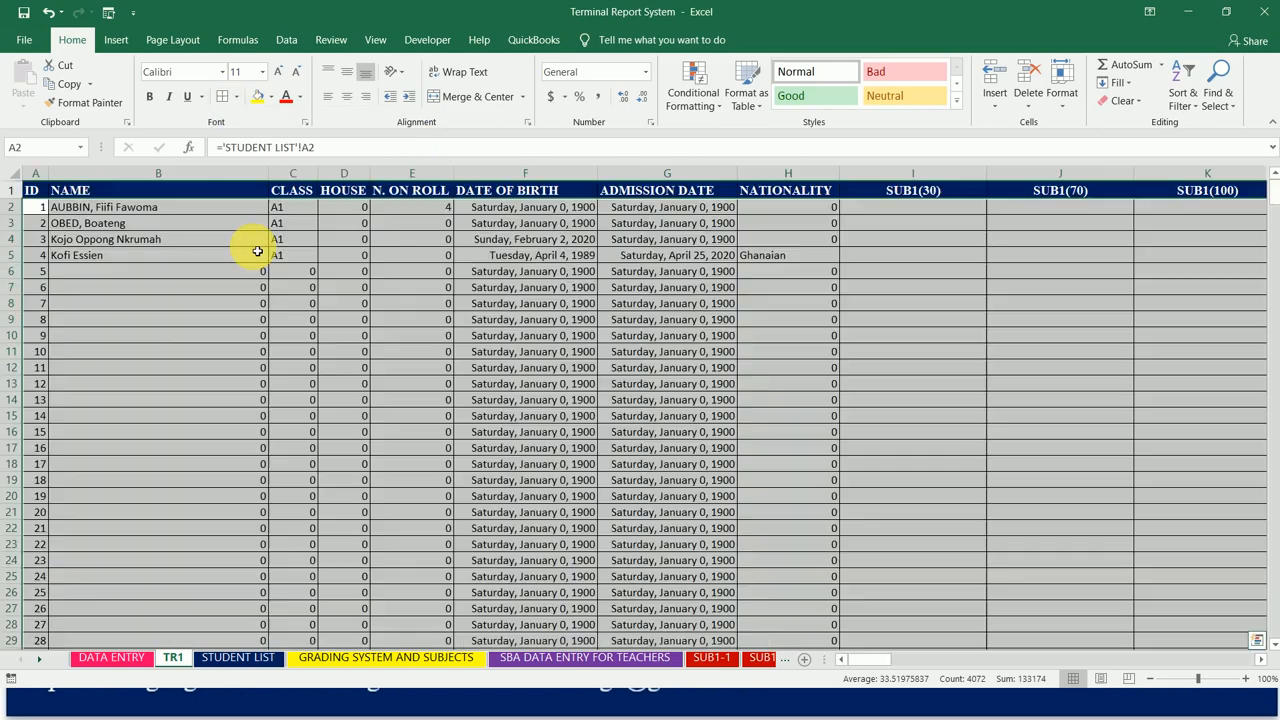
Step: Check the linked student details in row 5, from the class through the nationality column
{"action": "left_click", "coordinate": [552, 254]}
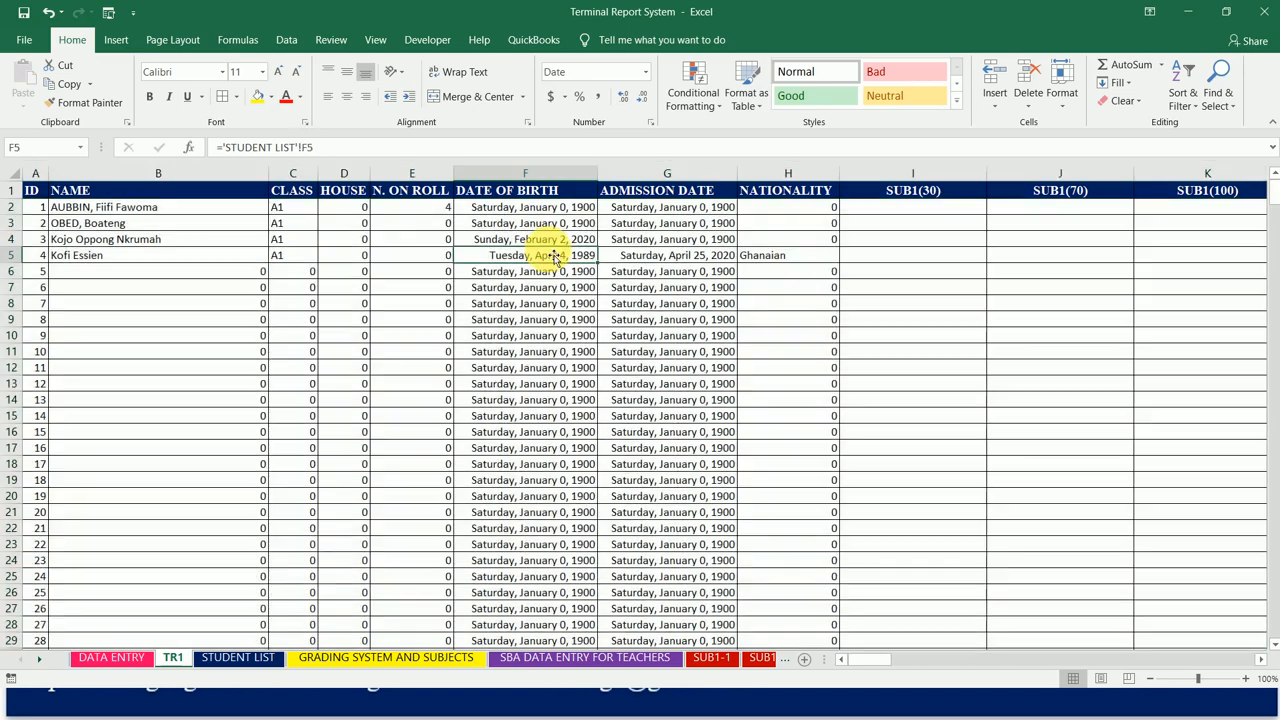
{"action": "key", "text": "Left"}
{"action": "key", "text": "Left"}
{"action": "key", "text": "Left"}
{"action": "key", "text": "Left"}
{"action": "key", "text": "Left"}
{"action": "key", "text": "Right"}
{"action": "key", "text": "Right"}
{"action": "key", "text": "Right"}
{"action": "key", "text": "Right"}
{"action": "key", "text": "Right"}
Step: Review the header row and the empty SUB1 score, grade and rank cells in I2:M2
{"action": "key", "text": "Right"}
{"action": "key", "text": "Right"}
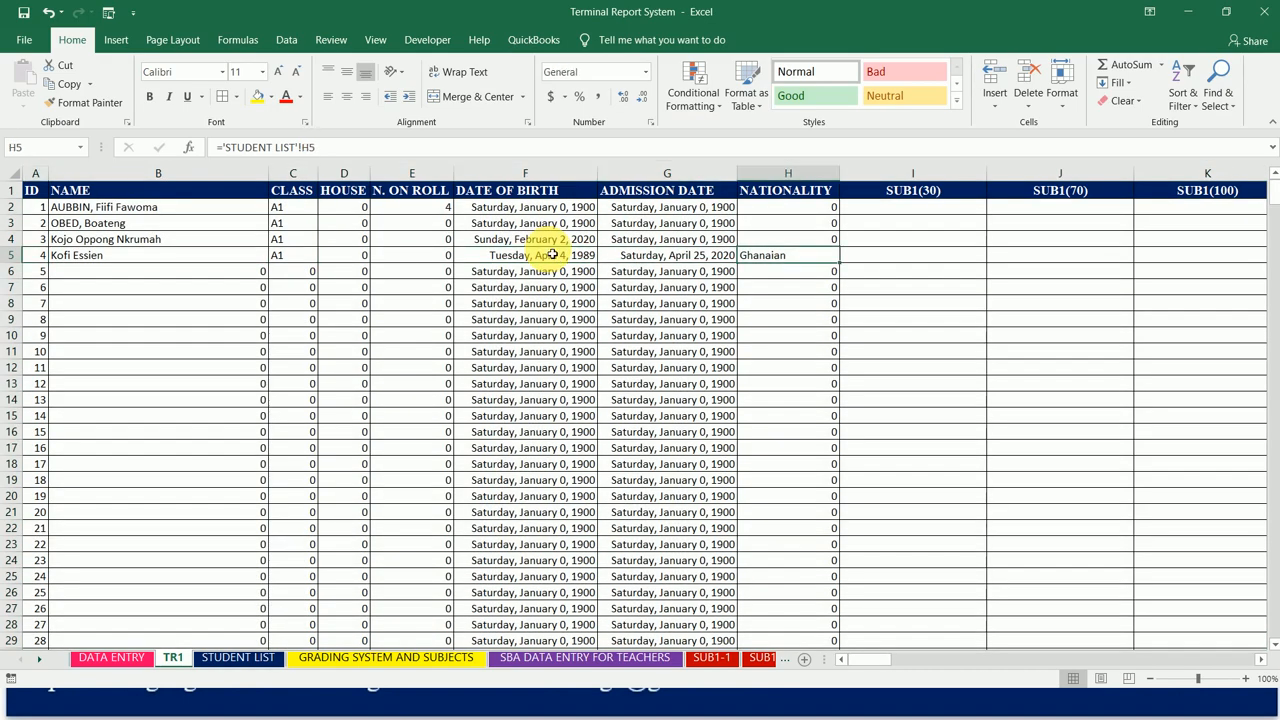
{"action": "key", "text": "Left"}
{"action": "key", "text": "Left"}
{"action": "key", "text": "Left"}
{"action": "key", "text": "Left"}
{"action": "key", "text": "Left"}
{"action": "key", "text": "Left"}
{"action": "key", "text": "Left"}
{"action": "key", "text": "Up"}
{"action": "key", "text": "Up"}
{"action": "key", "text": "Up"}
{"action": "key", "text": "Up"}
{"action": "key", "text": "Right"}
{"action": "key", "text": "Right"}
{"action": "key", "text": "Right"}
{"action": "key", "text": "Right"}
{"action": "key", "text": "Right"}
{"action": "key", "text": "Right"}
{"action": "key", "text": "Right"}
{"action": "key", "text": "Right"}
{"action": "key", "text": "Right"}
{"action": "key", "text": "Right"}
{"action": "key", "text": "Right"}
{"action": "key", "text": "Right"}
{"action": "key", "text": "Left"}
{"action": "key", "text": "Left"}
{"action": "key", "text": "Left"}
{"action": "key", "text": "Left"}
{"action": "key", "text": "Down"}
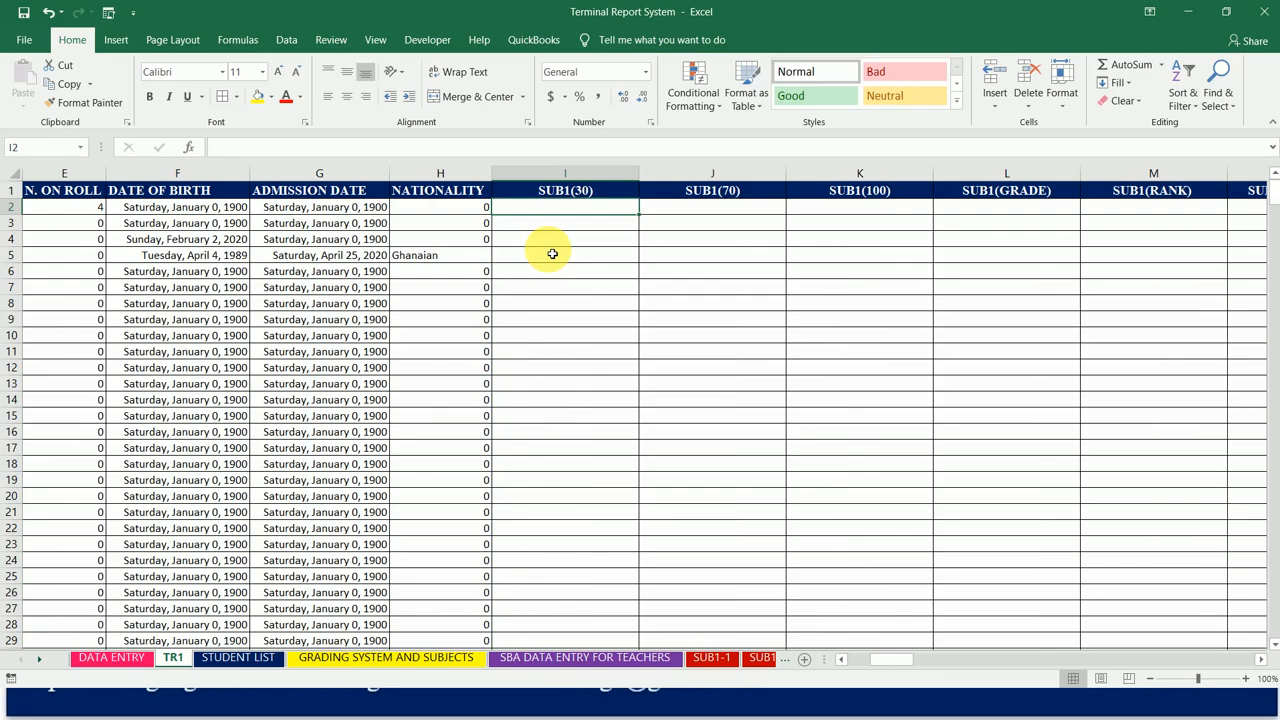
{"action": "key", "text": "Right"}
{"action": "key", "text": "Right"}
{"action": "key", "text": "Right"}
{"action": "key", "text": "Right"}
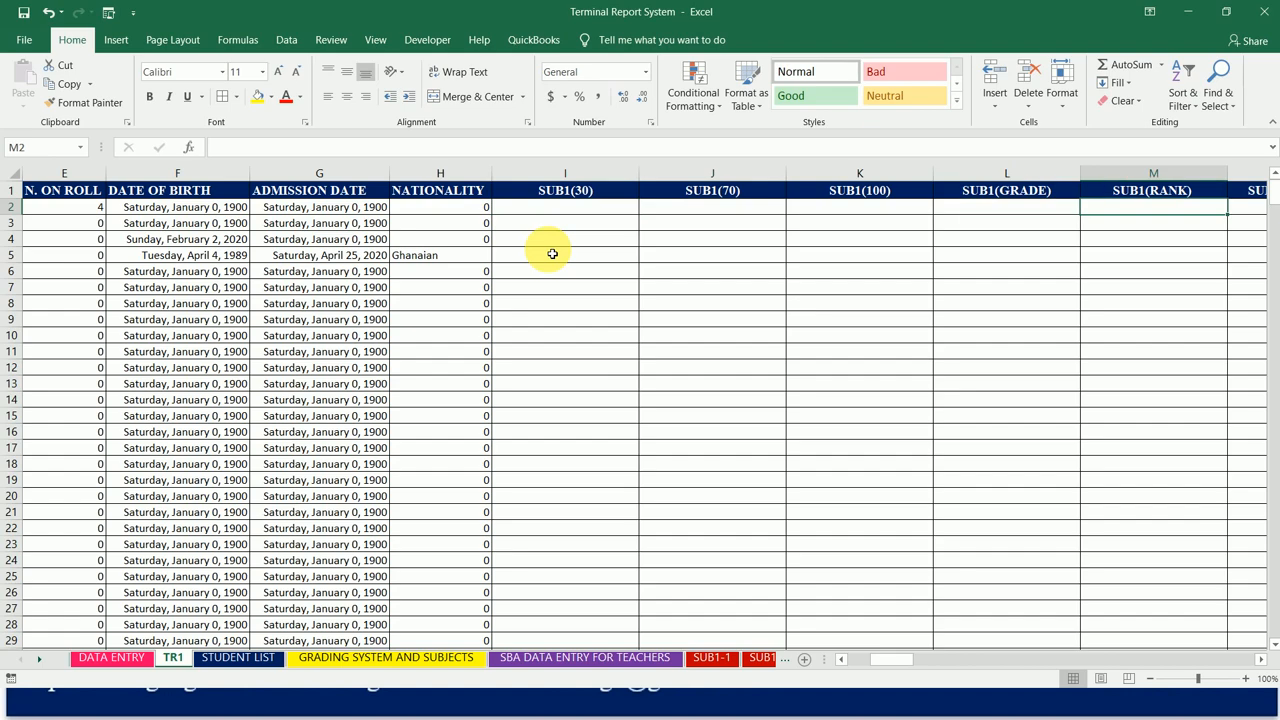
{"action": "key", "text": "Left"}
{"action": "key", "text": "Left"}
{"action": "key", "text": "Left"}
{"action": "key", "text": "Left"}
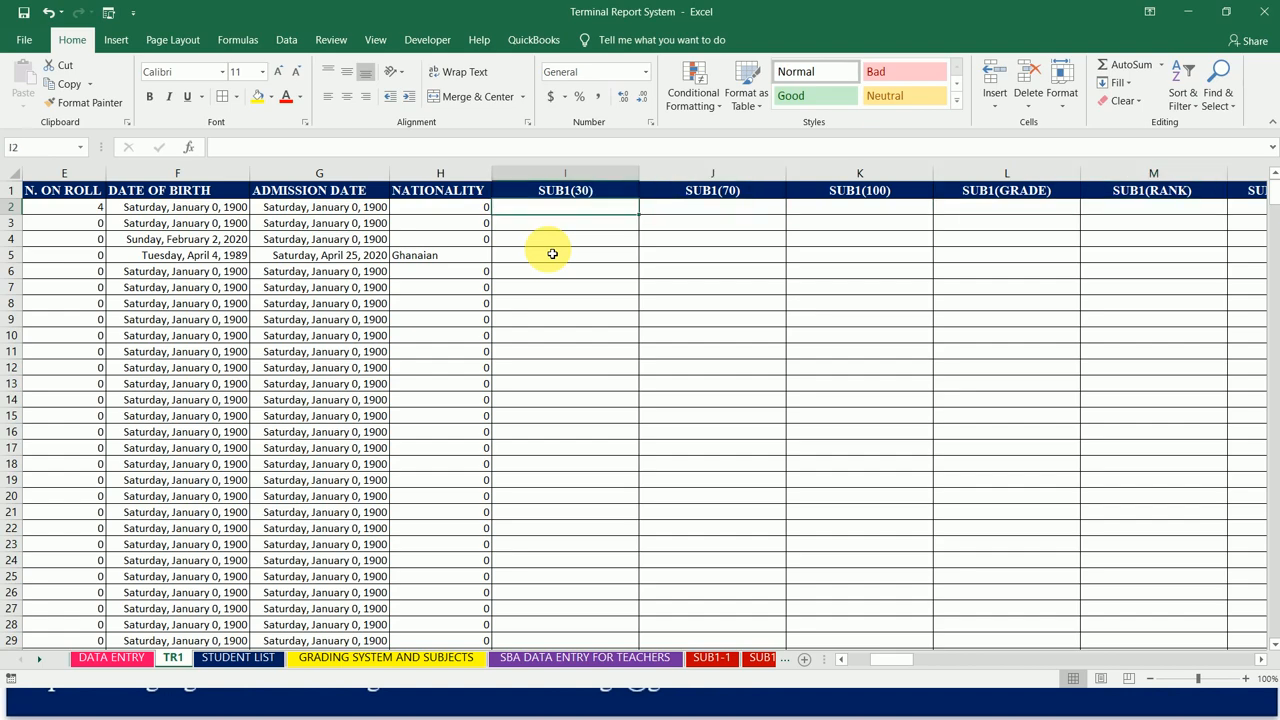
Step: Look through the SUB1, SUB2, SUB3 and SUB4 sheet tabs and return to the tabs beside TR1
{"action": "left_click", "coordinate": [39, 660]}
{"action": "left_click", "coordinate": [39, 660]}
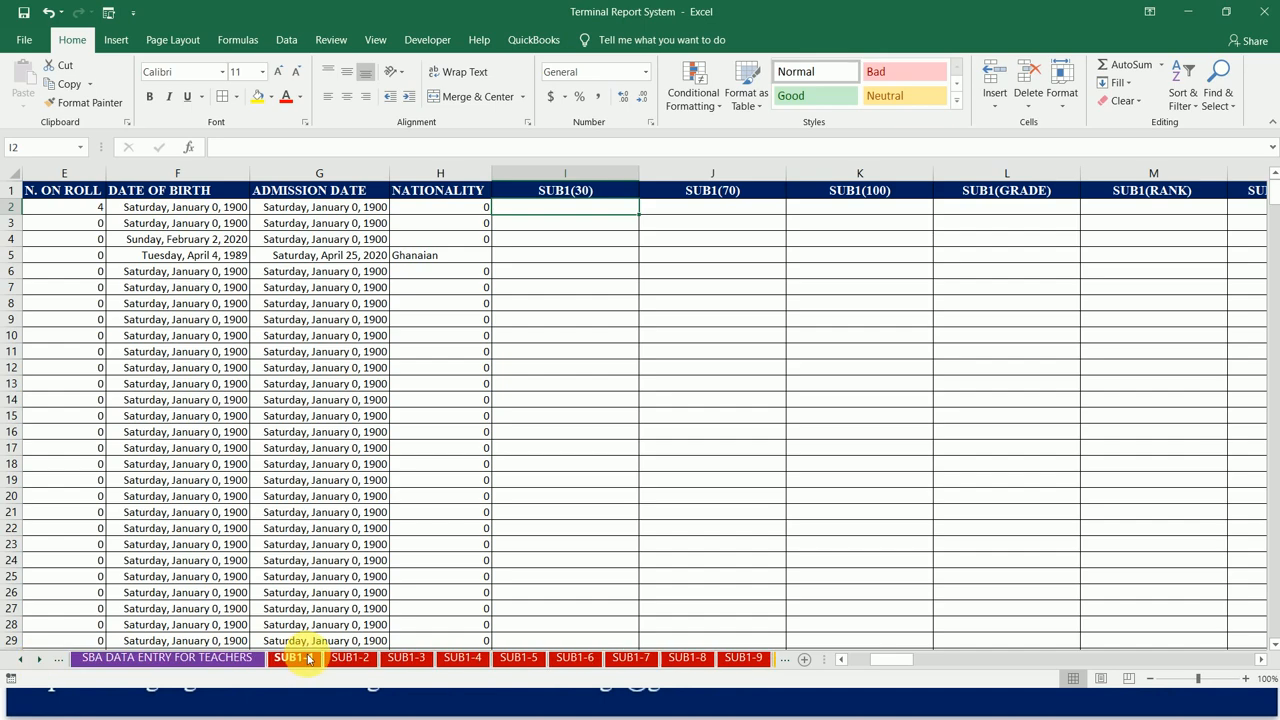
{"action": "left_click", "coordinate": [39, 660]}
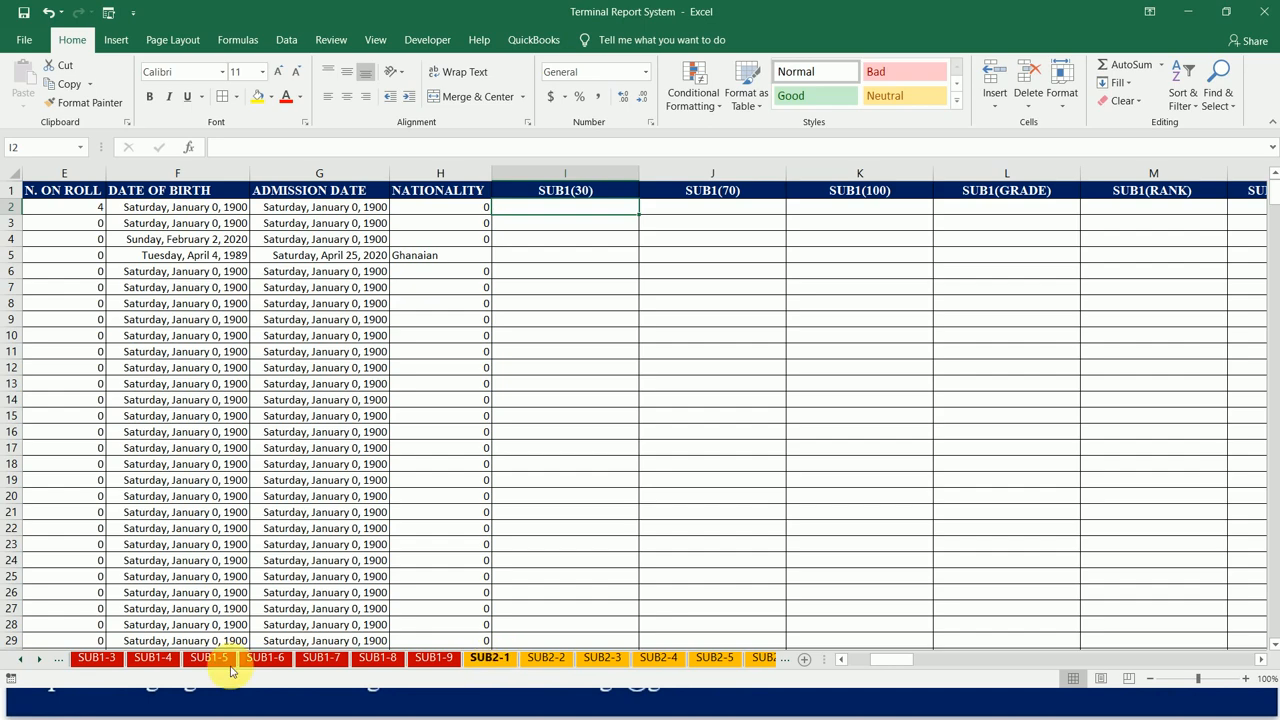
{"action": "left_click", "coordinate": [42, 661]}
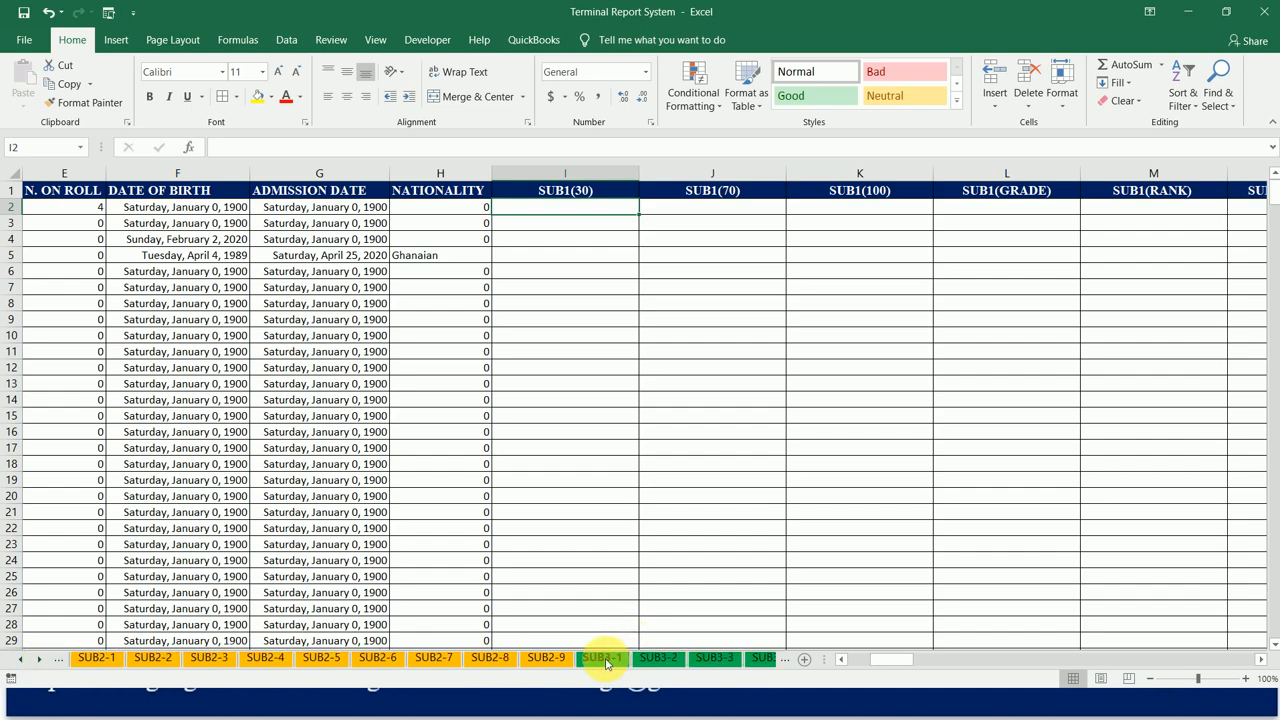
{"action": "left_click", "coordinate": [42, 661]}
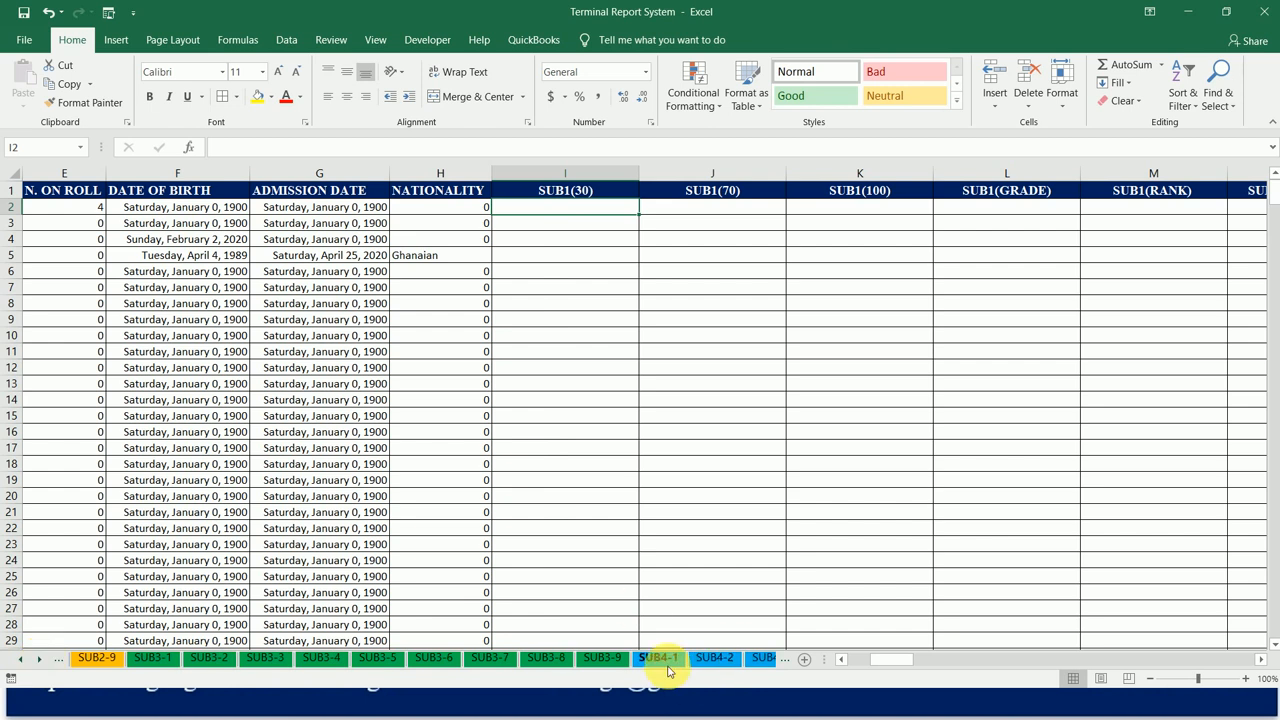
{"action": "left_click", "coordinate": [20, 661]}
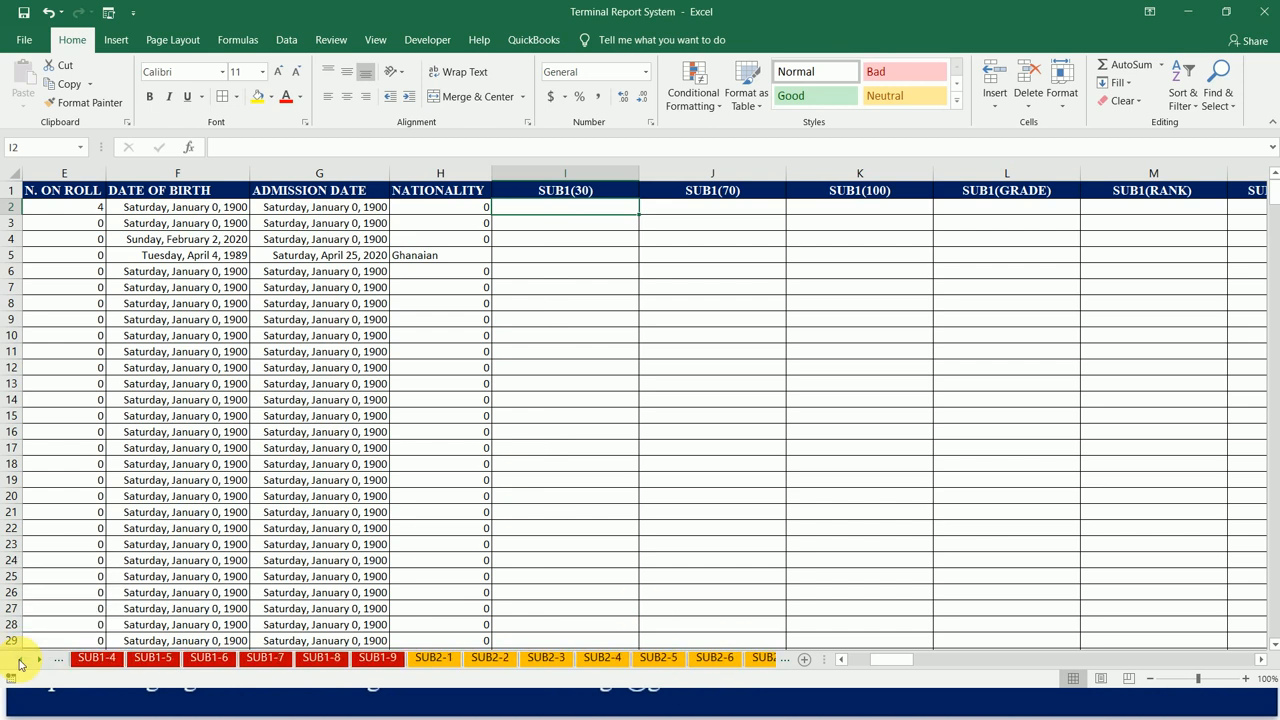
{"action": "left_click", "coordinate": [22, 662]}
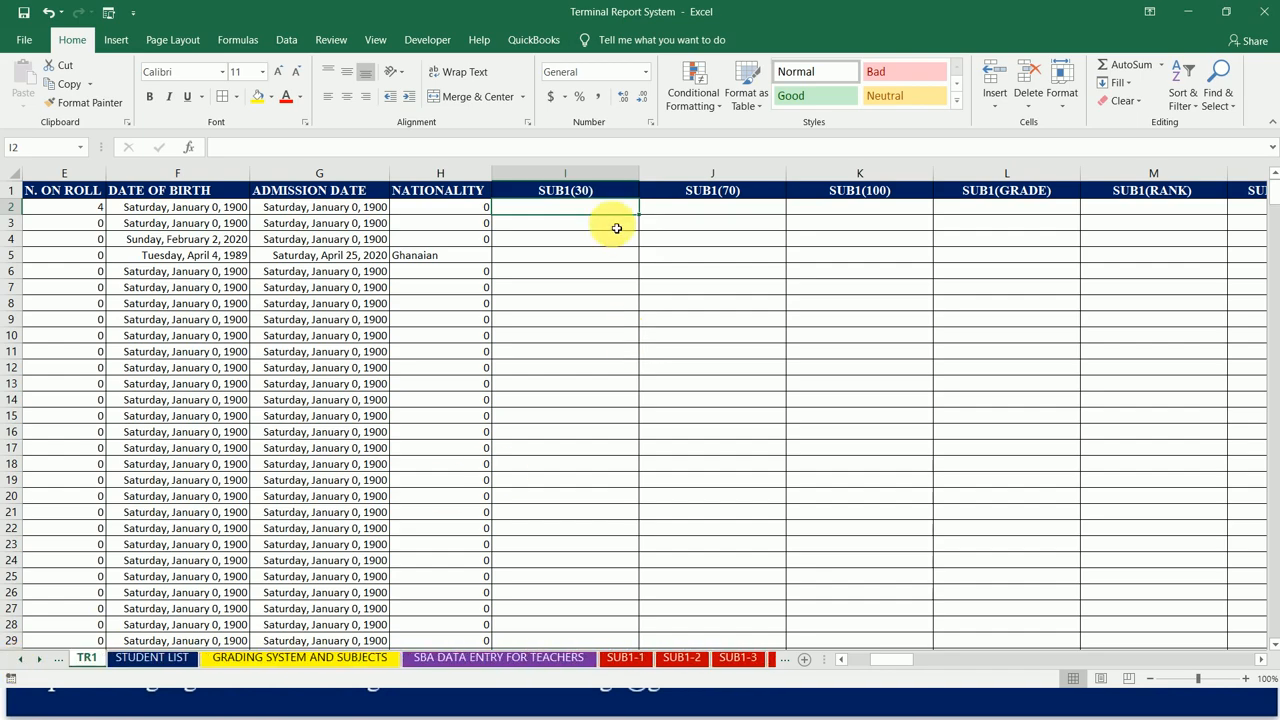
Step: Link the first SUB1(30) cell, I2, to the T.C.W 30% score in cell T3 of the SUB1-1 sheet
{"action": "type", "text": "="}
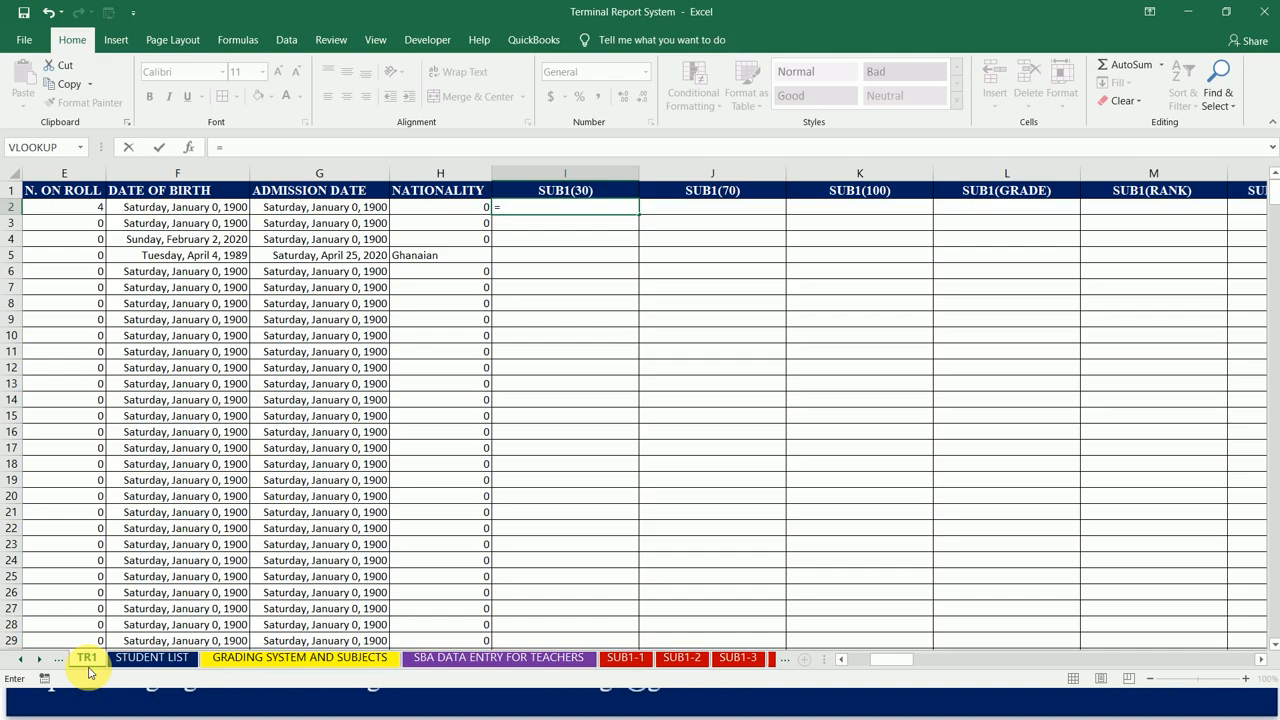
{"action": "left_click", "coordinate": [625, 658]}
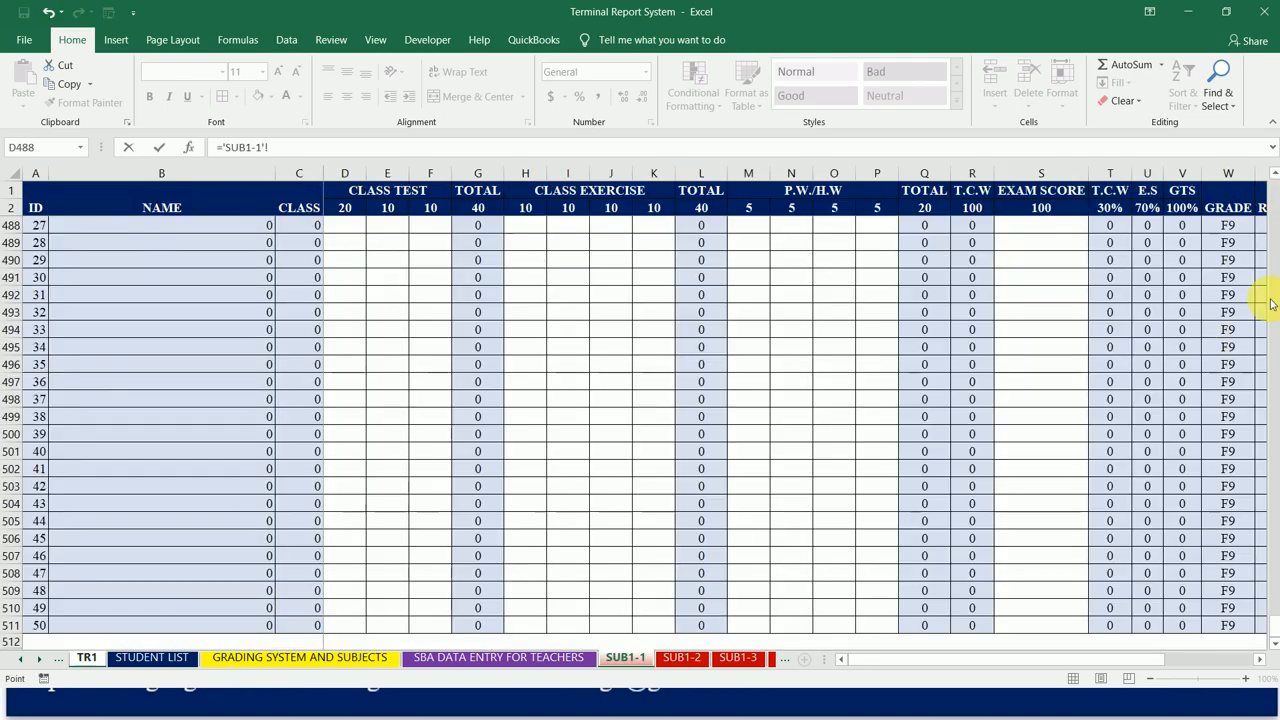
{"action": "left_click_drag", "start_coordinate": [1268, 616], "coordinate": [1275, 185]}
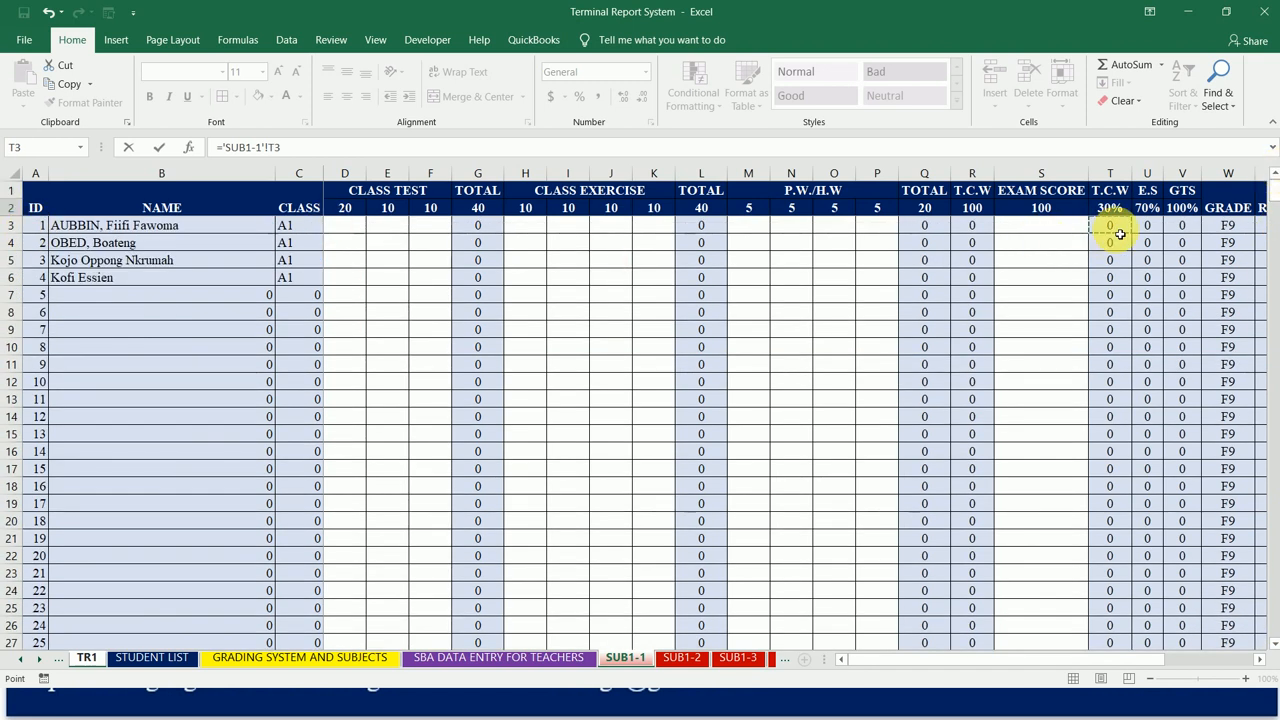
{"action": "key", "text": "Return"}
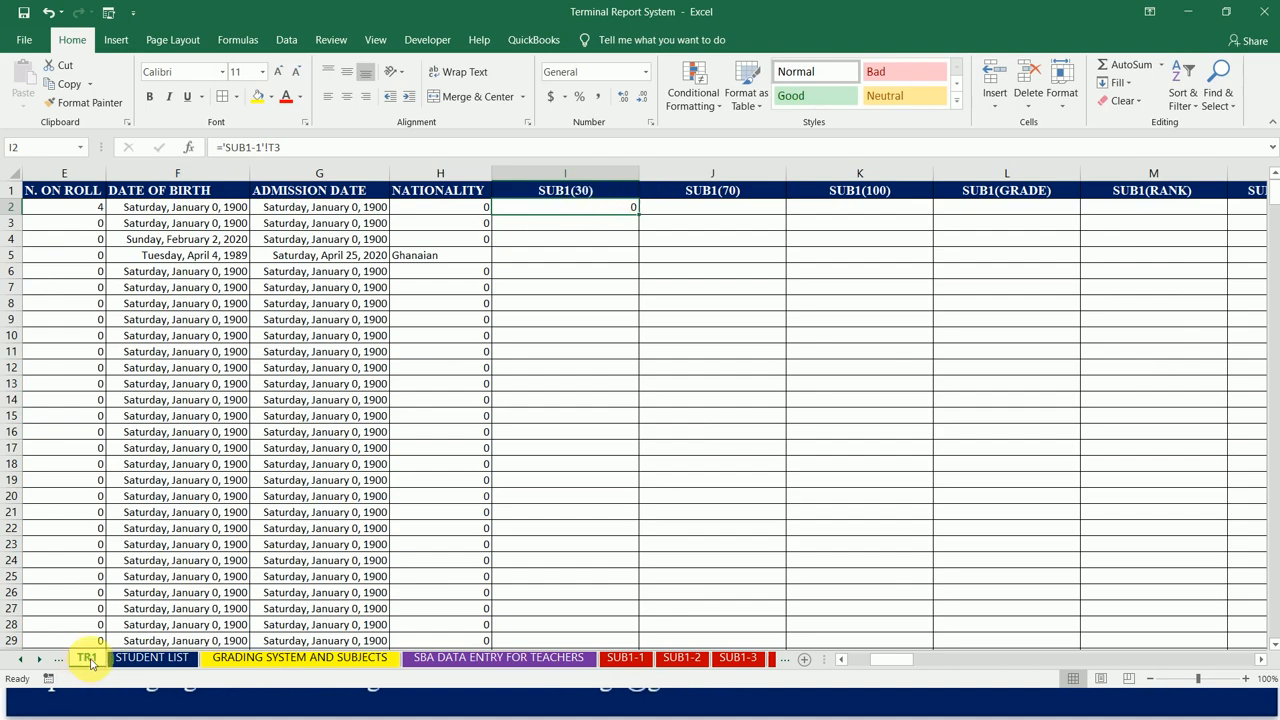
Step: Fill the SUB1 formula from I2 across to N2 and down to row 510, checking the last row
{"action": "left_click_drag", "start_coordinate": [643, 217], "coordinate": [257, 217]}
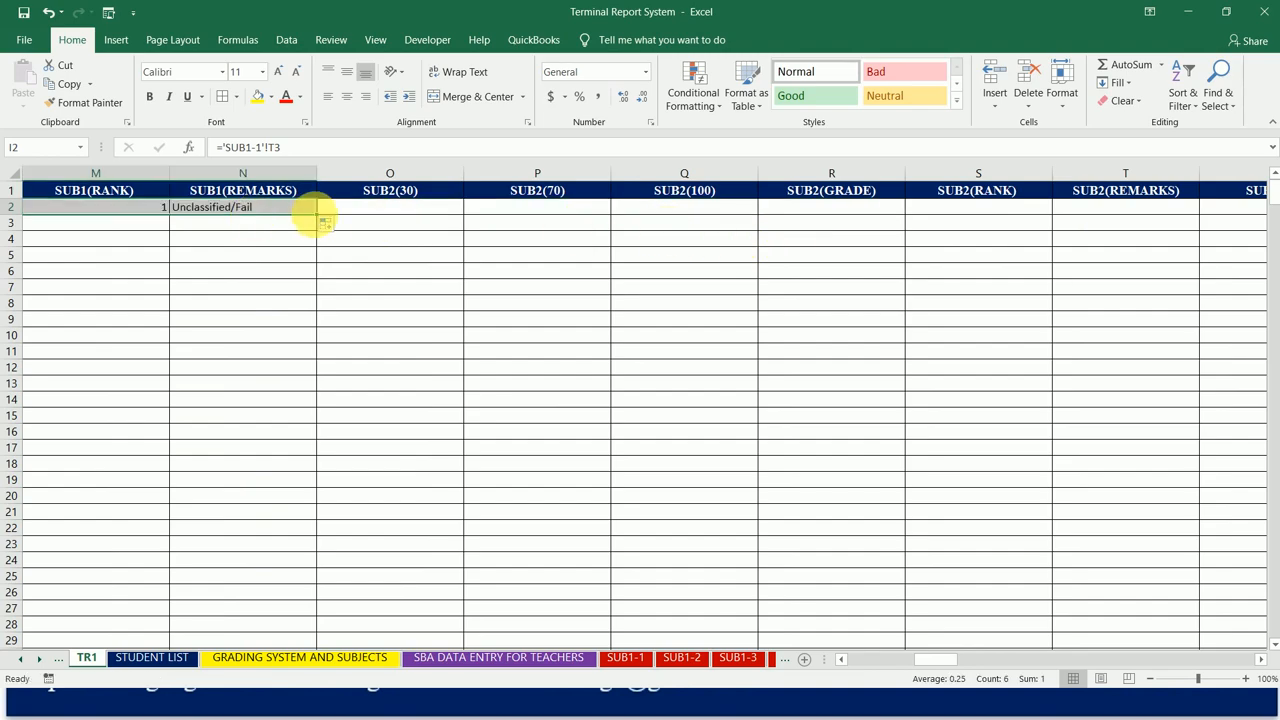
{"action": "double_click", "coordinate": [320, 220]}
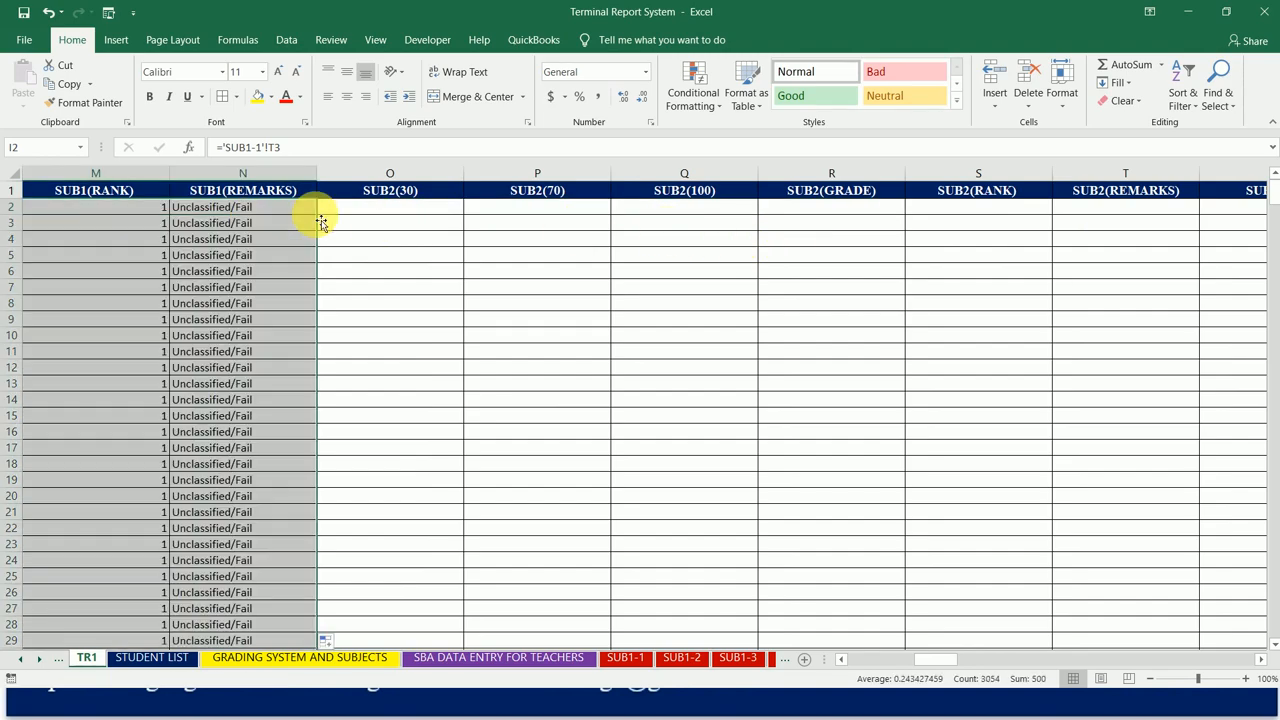
{"action": "key", "text": "ctrl+Down"}
{"action": "key", "text": "Down"}
{"action": "key", "text": "Up"}
{"action": "key", "text": "Right"}
{"action": "key", "text": "Right"}
{"action": "key", "text": "Right"}
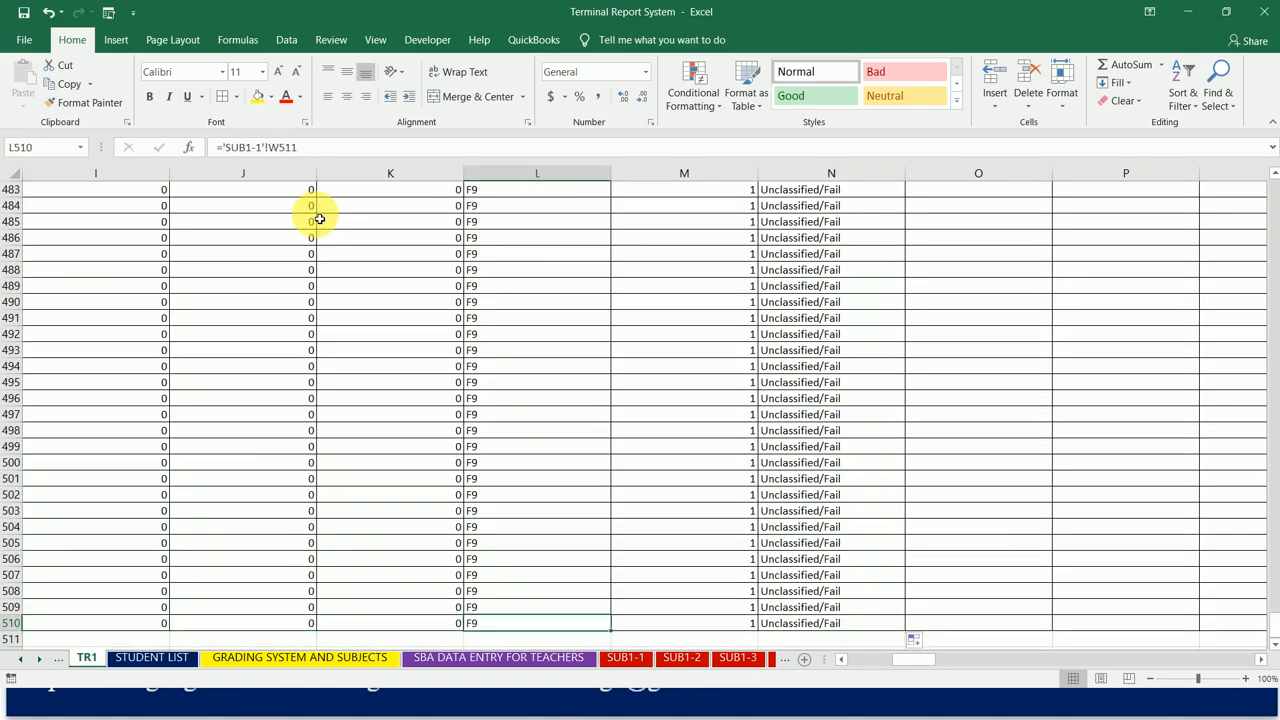
{"action": "key", "text": "ctrl+Up"}
{"action": "key", "text": "Down"}
{"action": "key", "text": "Down"}
{"action": "key", "text": "Up"}
Step: Link SUB2(30) cell O2 to T3 of the SUB2-1 sheet, and fill it across to T2 and down the student rows
{"action": "key", "text": "Right"}
{"action": "key", "text": "Right"}
{"action": "key", "text": "Right"}
{"action": "key", "text": "Right"}
{"action": "key", "text": "Right"}
{"action": "key", "text": "Right"}
{"action": "key", "text": "Right"}
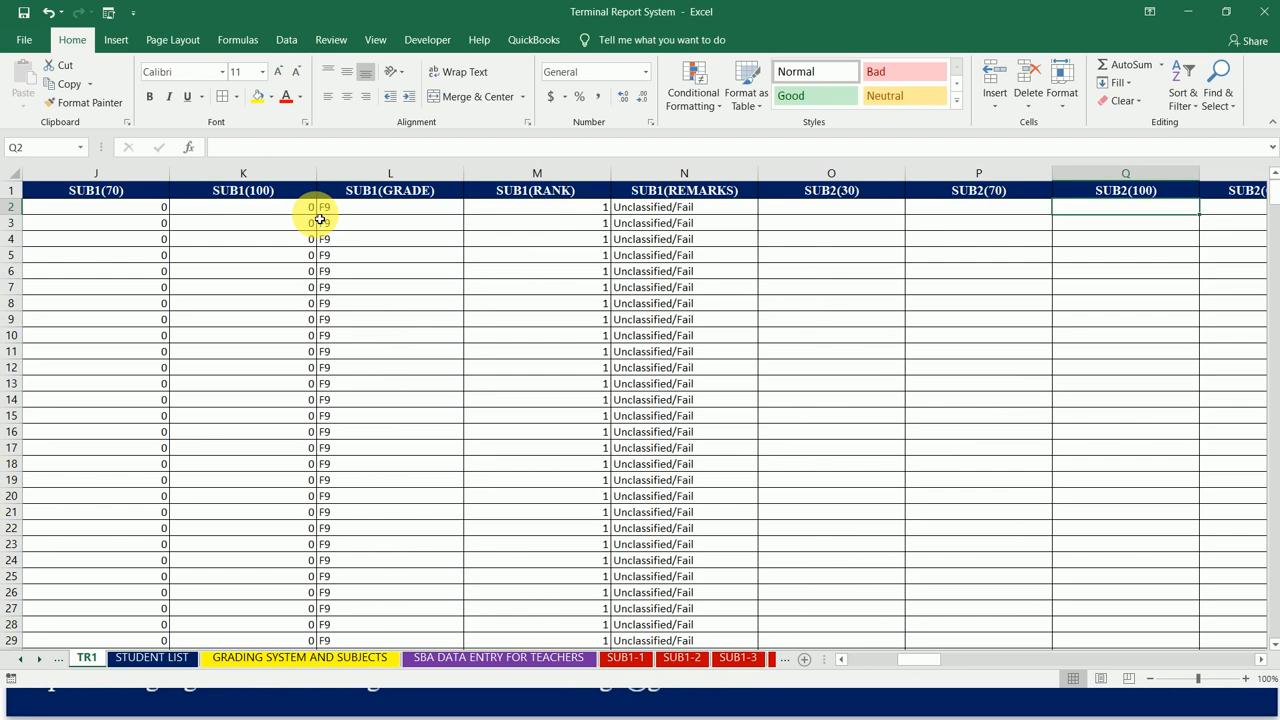
{"action": "key", "text": "Left"}
{"action": "key", "text": "Left"}
{"action": "key", "text": "Left"}
{"action": "key", "text": "Left"}
{"action": "key", "text": "Left"}
{"action": "key", "text": "Right"}
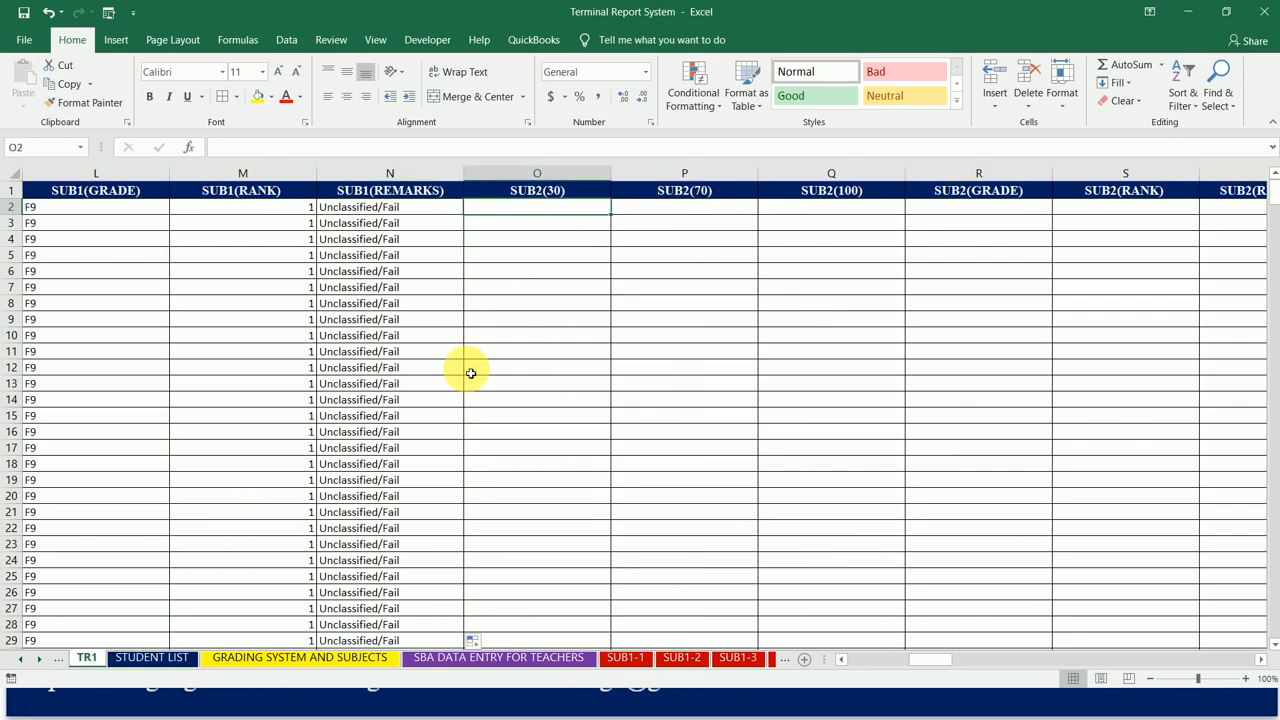
{"action": "type", "text": "="}
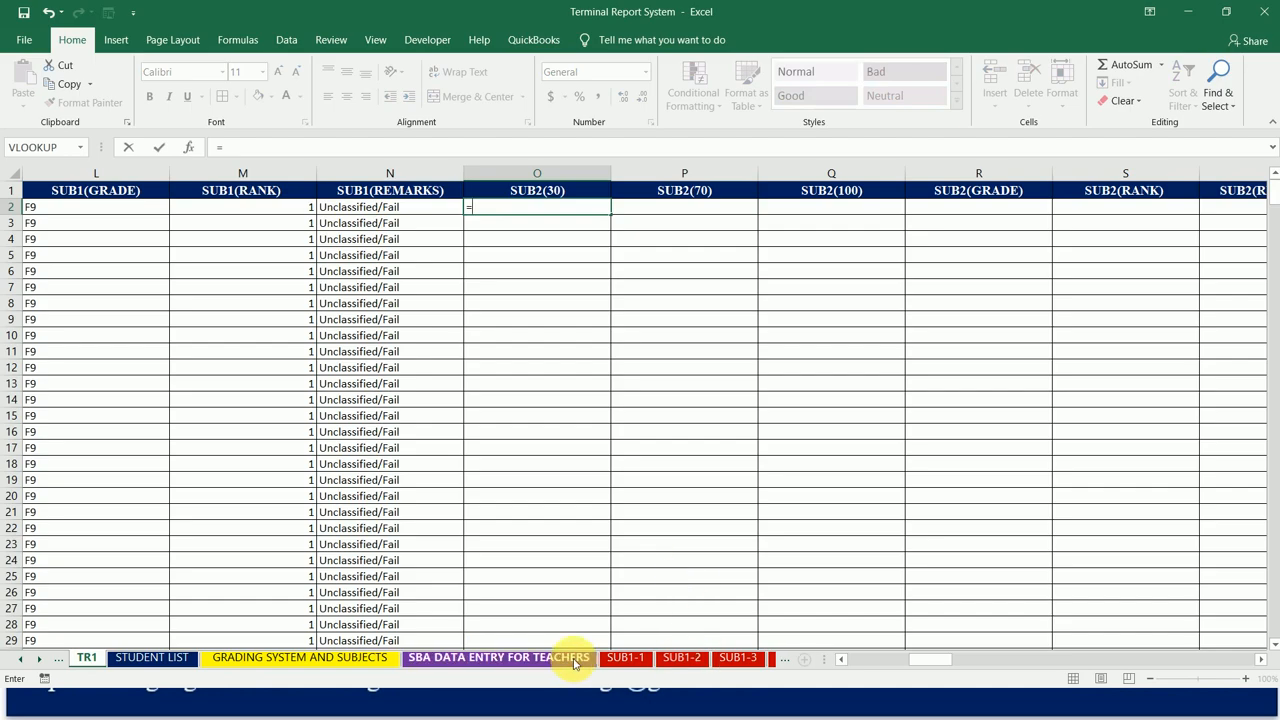
{"action": "left_click", "coordinate": [39, 660]}
{"action": "left_click", "coordinate": [39, 660]}
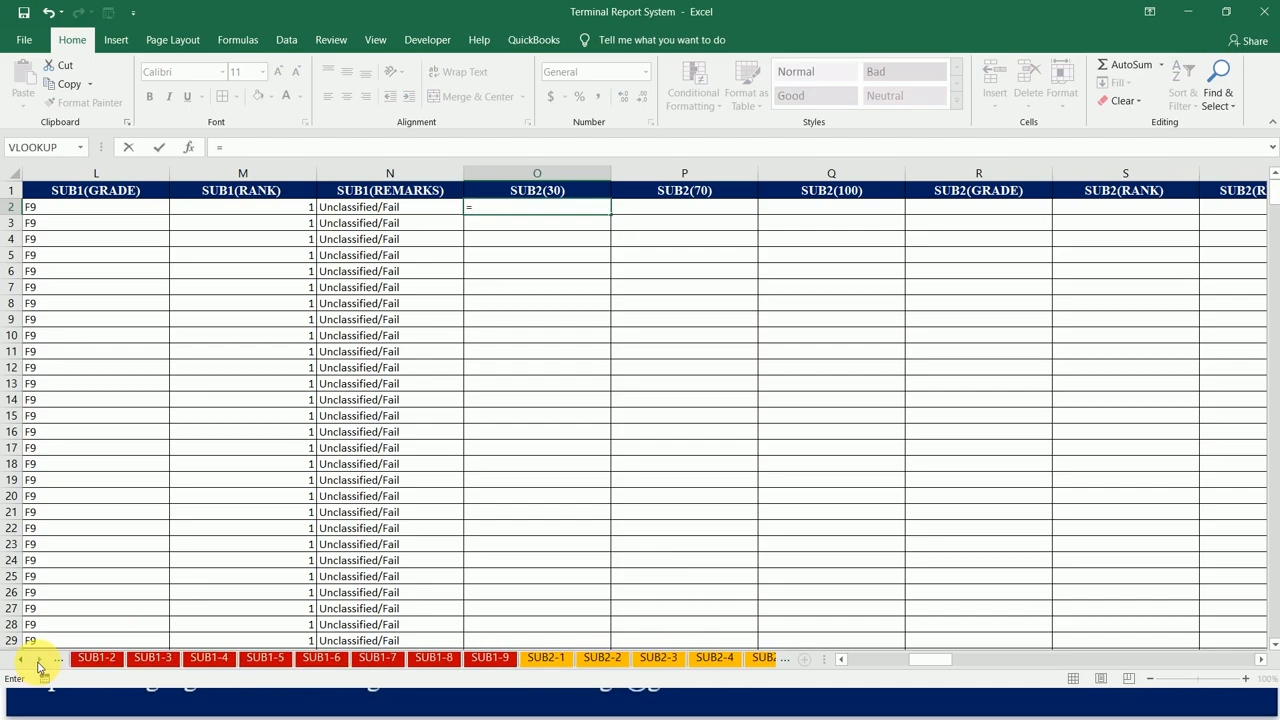
{"action": "left_click", "coordinate": [547, 659]}
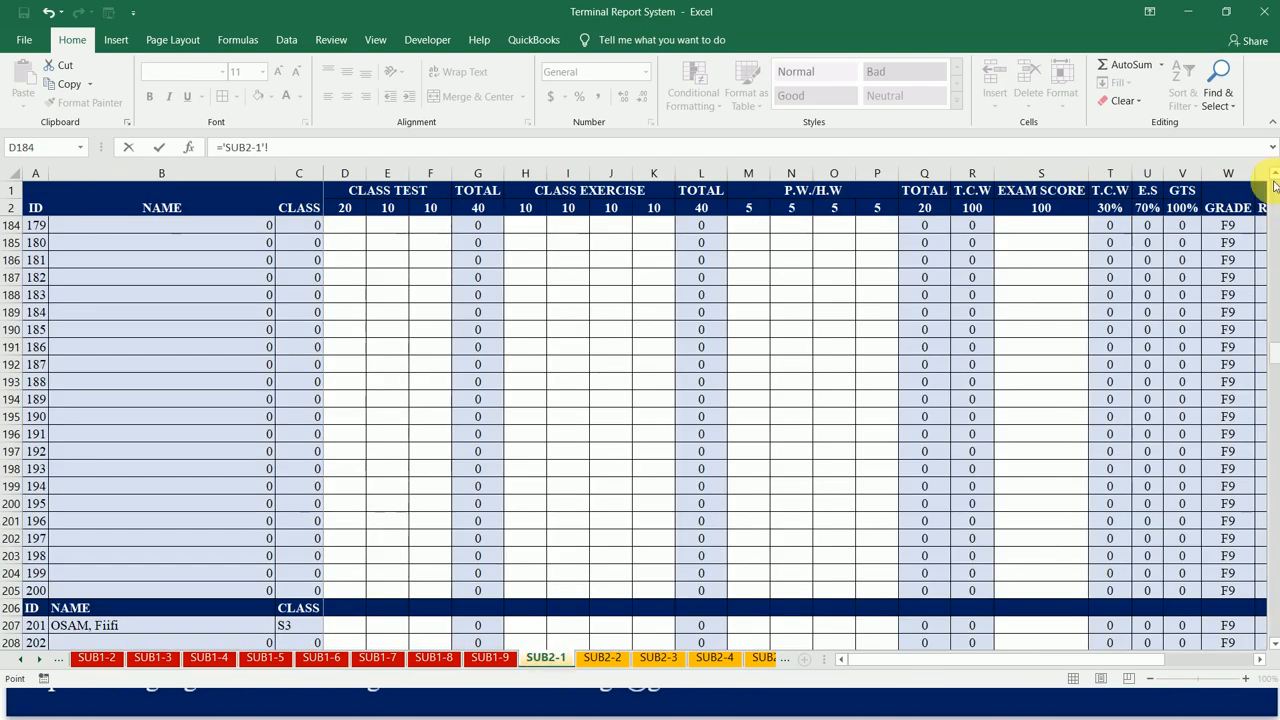
{"action": "left_click_drag", "start_coordinate": [1275, 352], "coordinate": [1272, 172]}
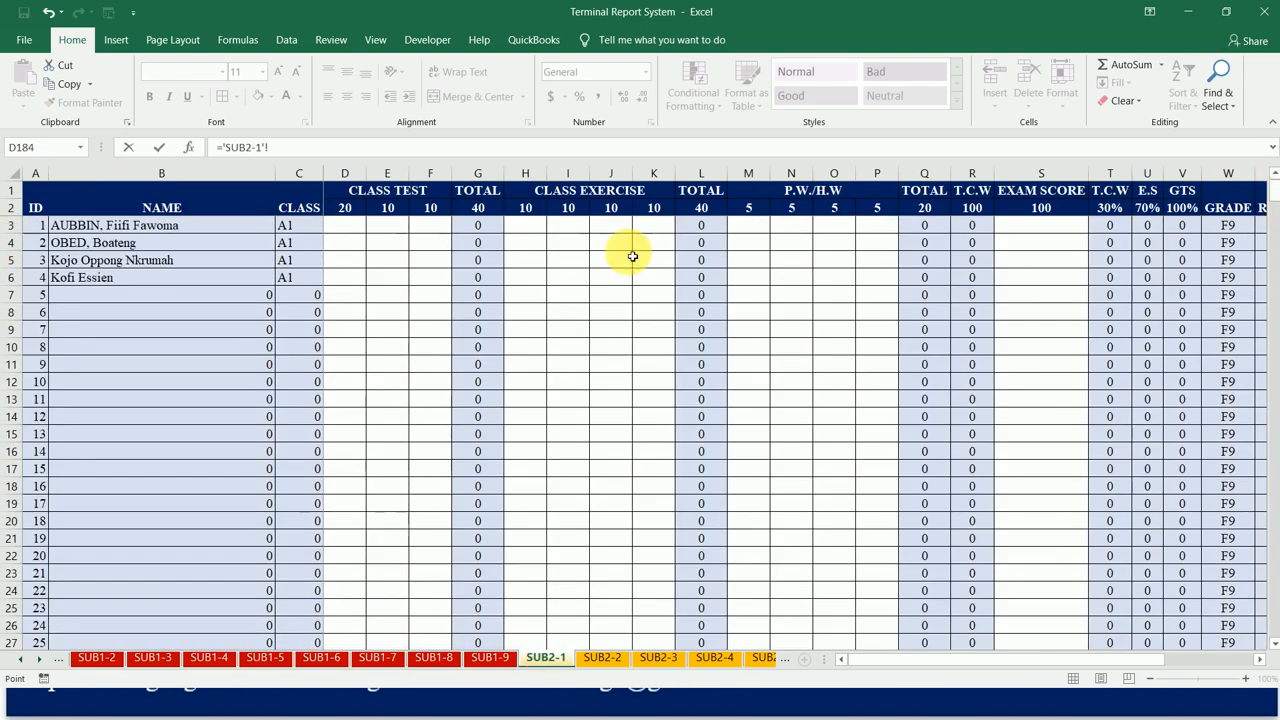
{"action": "left_click", "coordinate": [1122, 231]}
{"action": "key", "text": "Return"}
{"action": "key", "text": "Up"}
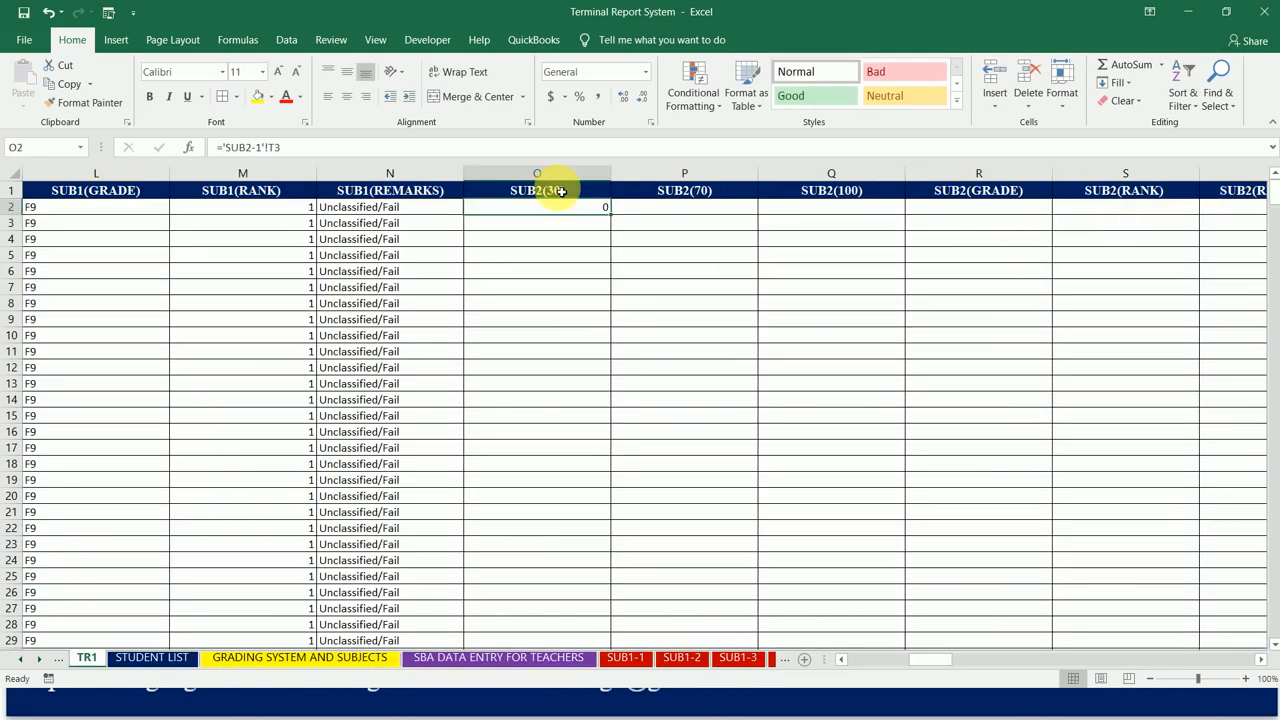
{"action": "left_click_drag", "start_coordinate": [615, 219], "coordinate": [1046, 218]}
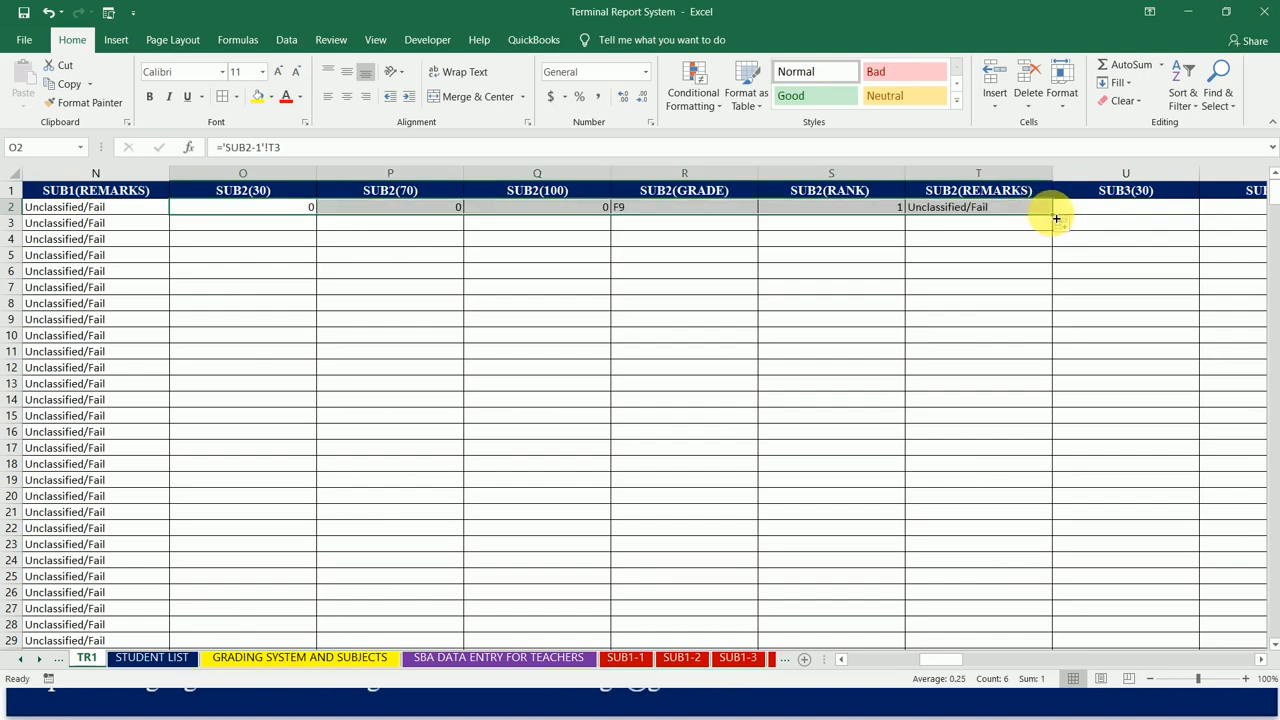
{"action": "double_click", "coordinate": [1056, 218]}
Step: Link the first SUB3(30) cell, U2, to the T.C.W 30% score in cell T3 of the SUB3-1 sheet
{"action": "left_click", "coordinate": [1093, 218]}
{"action": "type", "text": "="}
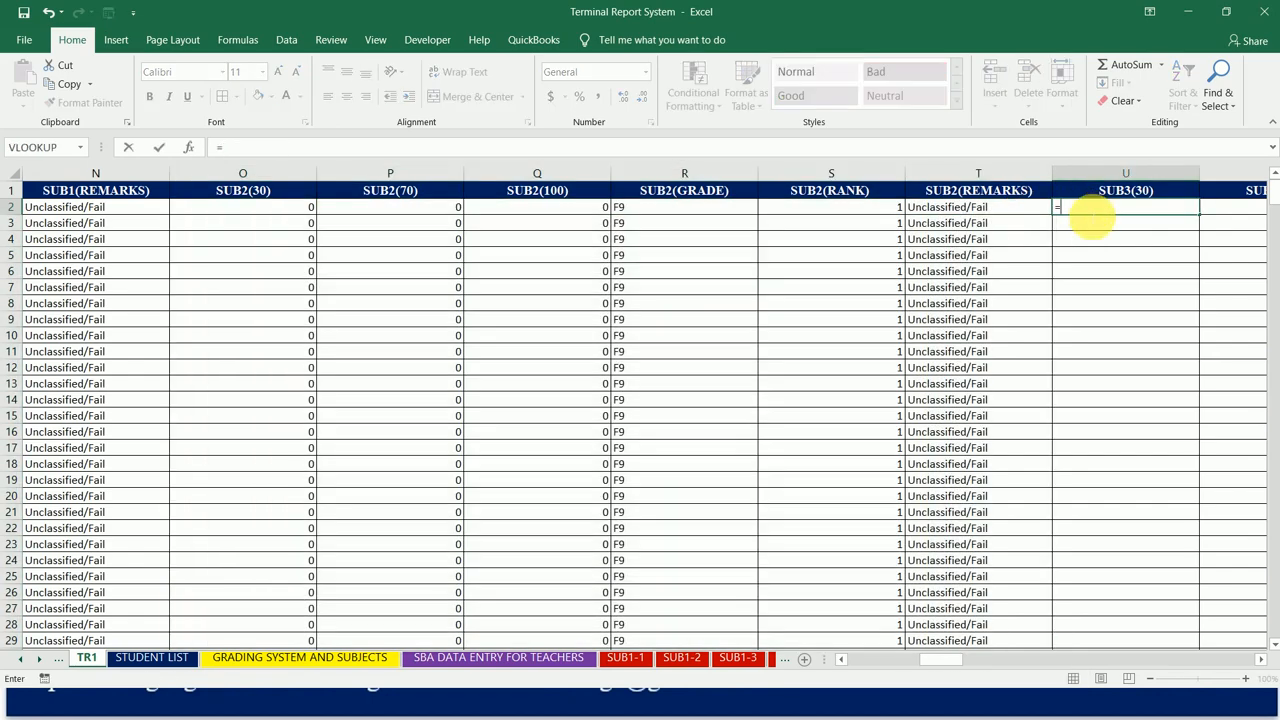
{"action": "left_click", "coordinate": [41, 660]}
{"action": "left_click", "coordinate": [41, 662]}
{"action": "left_click", "coordinate": [41, 662]}
{"action": "left_click", "coordinate": [41, 662]}
{"action": "left_click", "coordinate": [41, 662]}
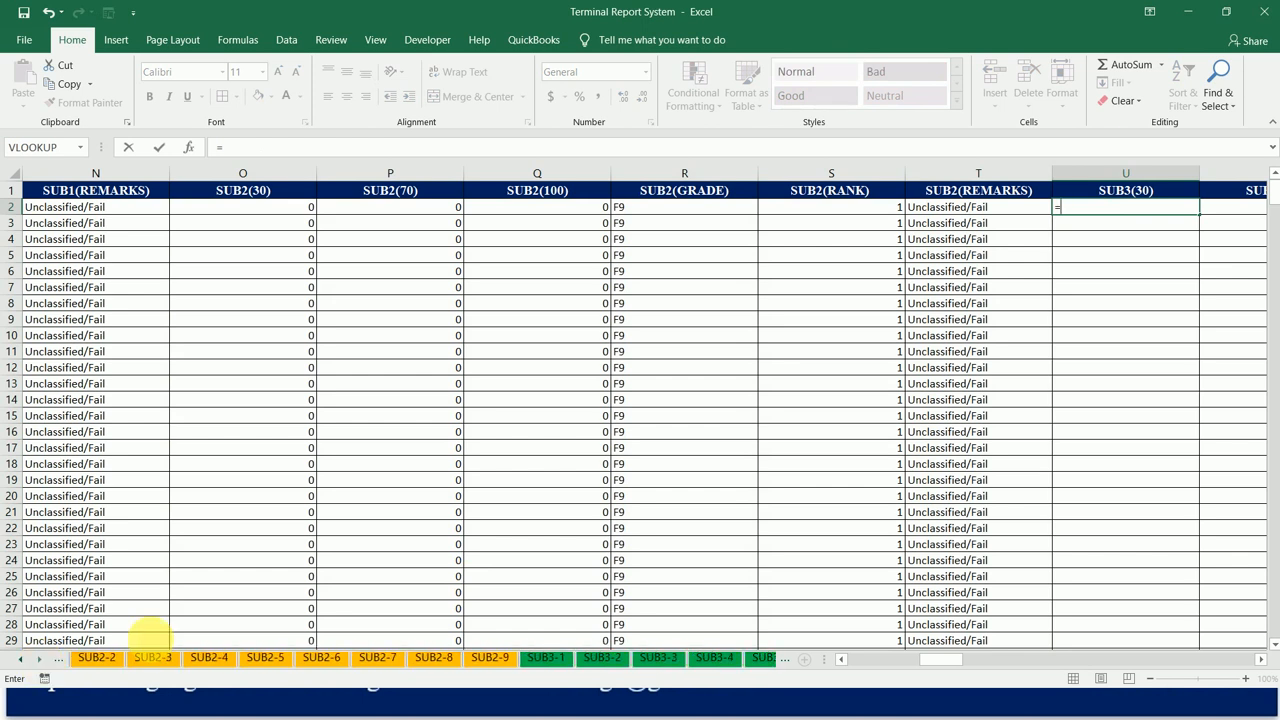
{"action": "left_click", "coordinate": [548, 659]}
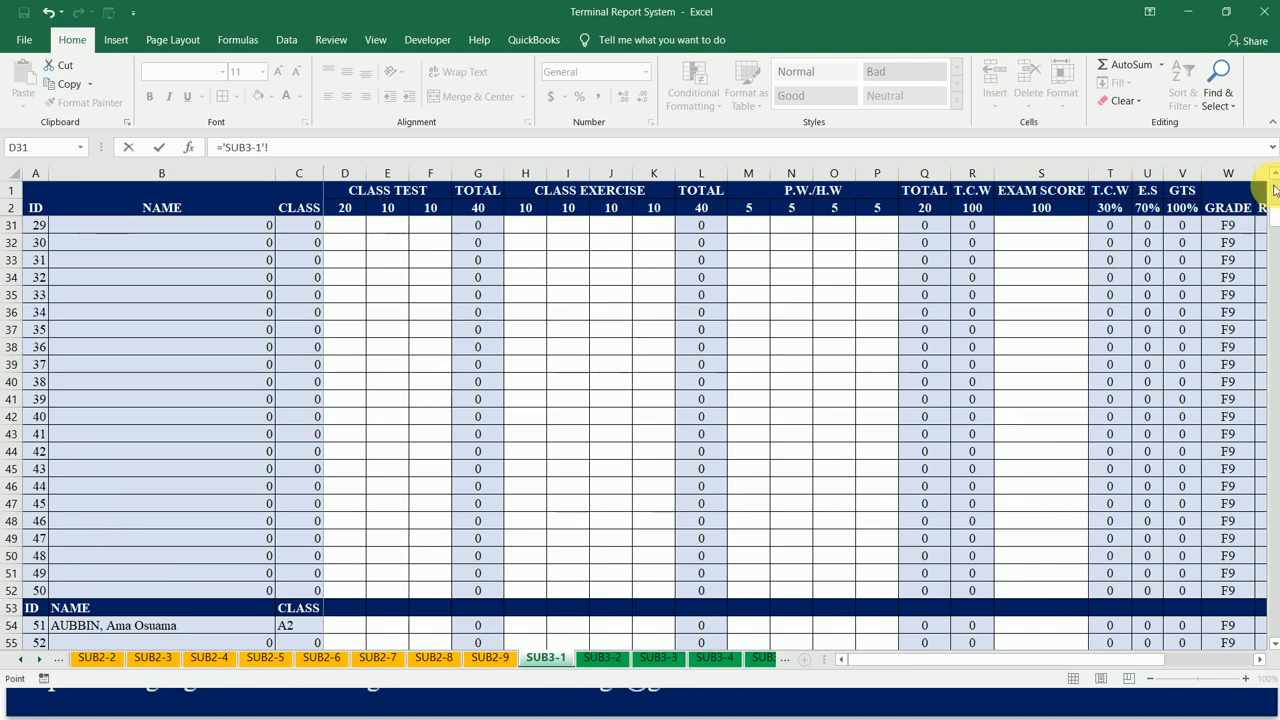
{"action": "scroll", "coordinate": [1274, 185], "scroll_direction": "up", "scroll_amount": 8}
{"action": "scroll", "coordinate": [1275, 190], "scroll_direction": "up", "scroll_amount": 2}
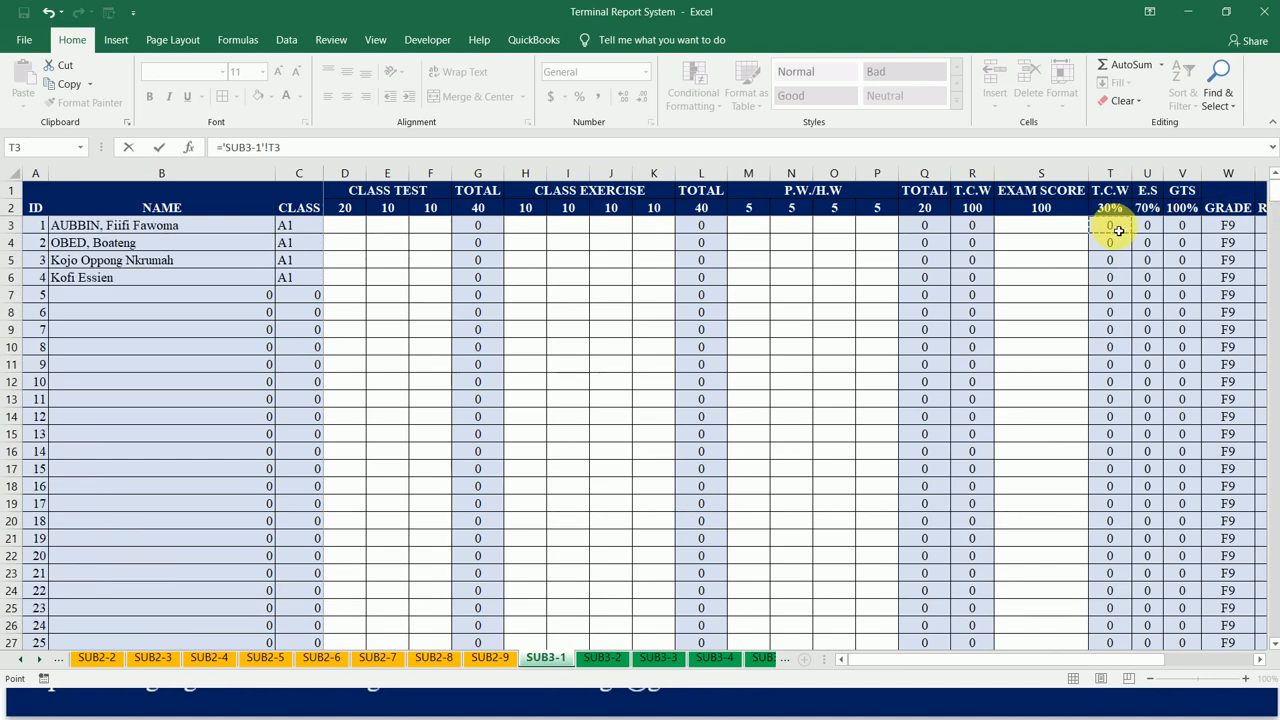
{"action": "key", "text": "Return"}
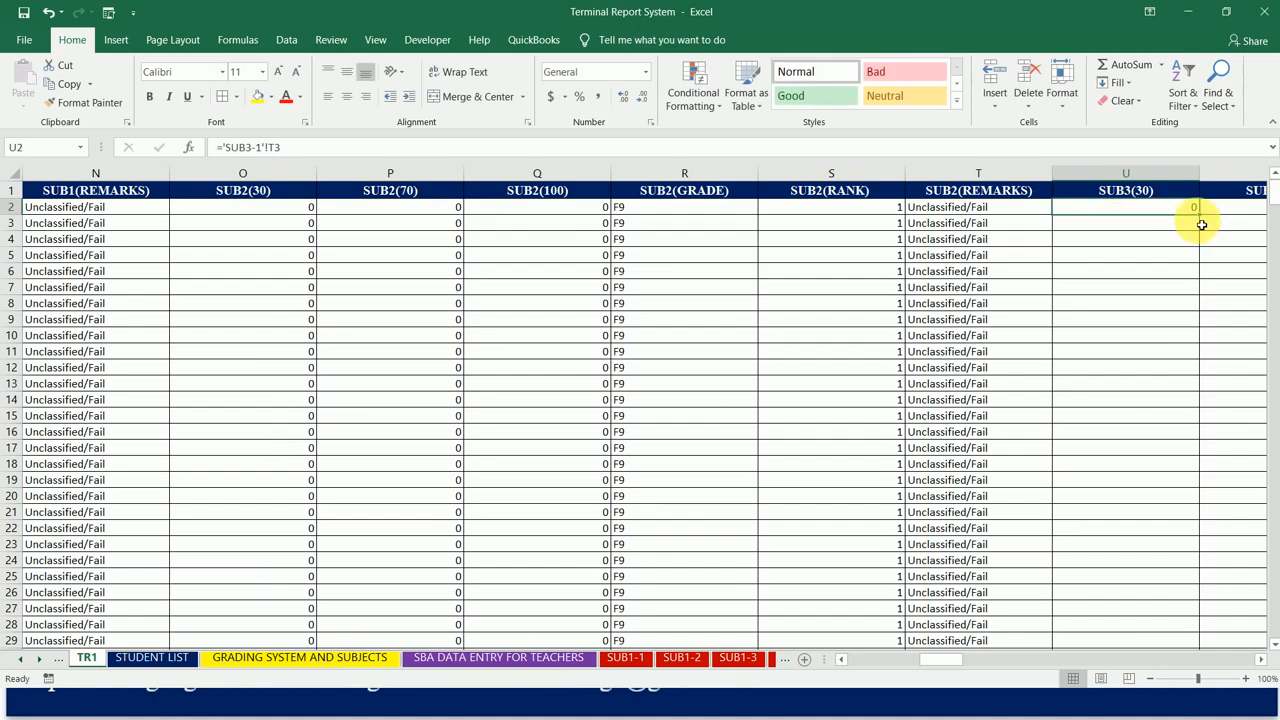
Step: Fill the SUB3(30) formula from U2 across to Z2 and down the student rows
{"action": "left_click_drag", "start_coordinate": [1199, 213], "coordinate": [1156, 207]}
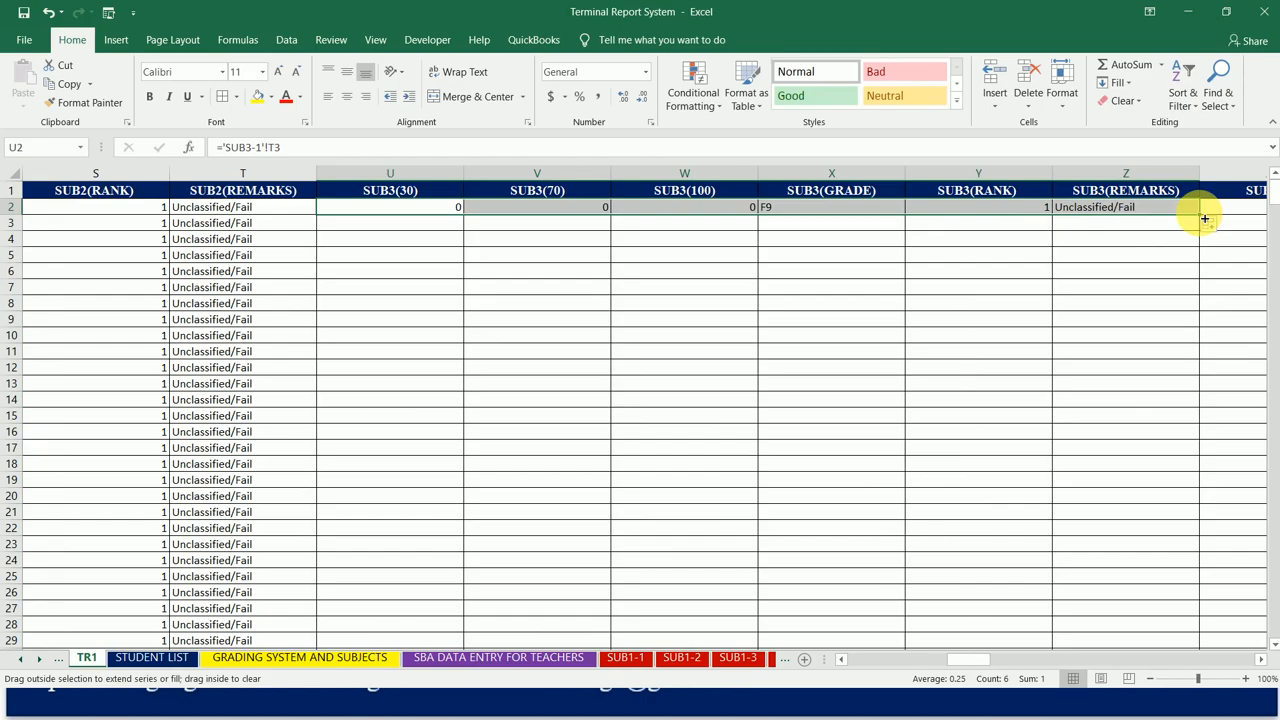
{"action": "double_click", "coordinate": [1205, 218]}
Step: Link the first SUB4(30) cell, AA2, to the T.C.W 30% score in cell T3 of the SUB4-1 sheet
{"action": "left_click", "coordinate": [1237, 214]}
{"action": "key", "text": "Right"}
{"action": "key", "text": "Right"}
{"action": "key", "text": "Left"}
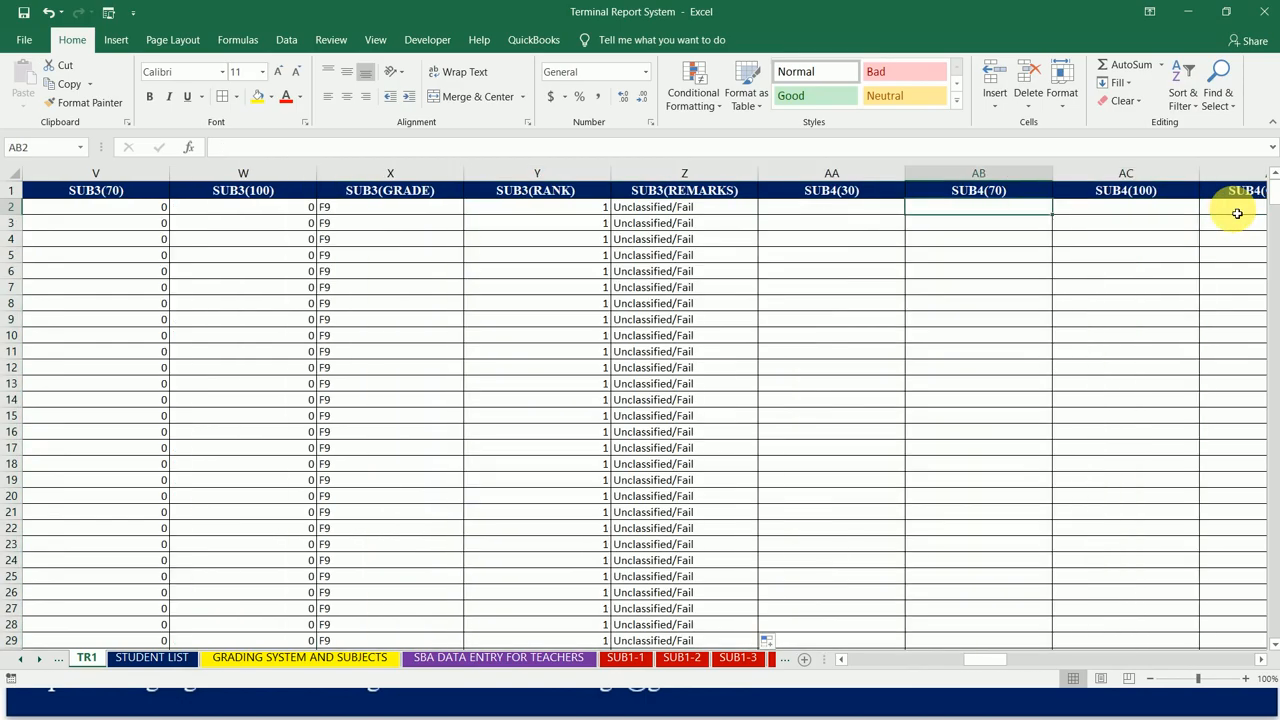
{"action": "key", "text": "Left"}
{"action": "type", "text": "="}
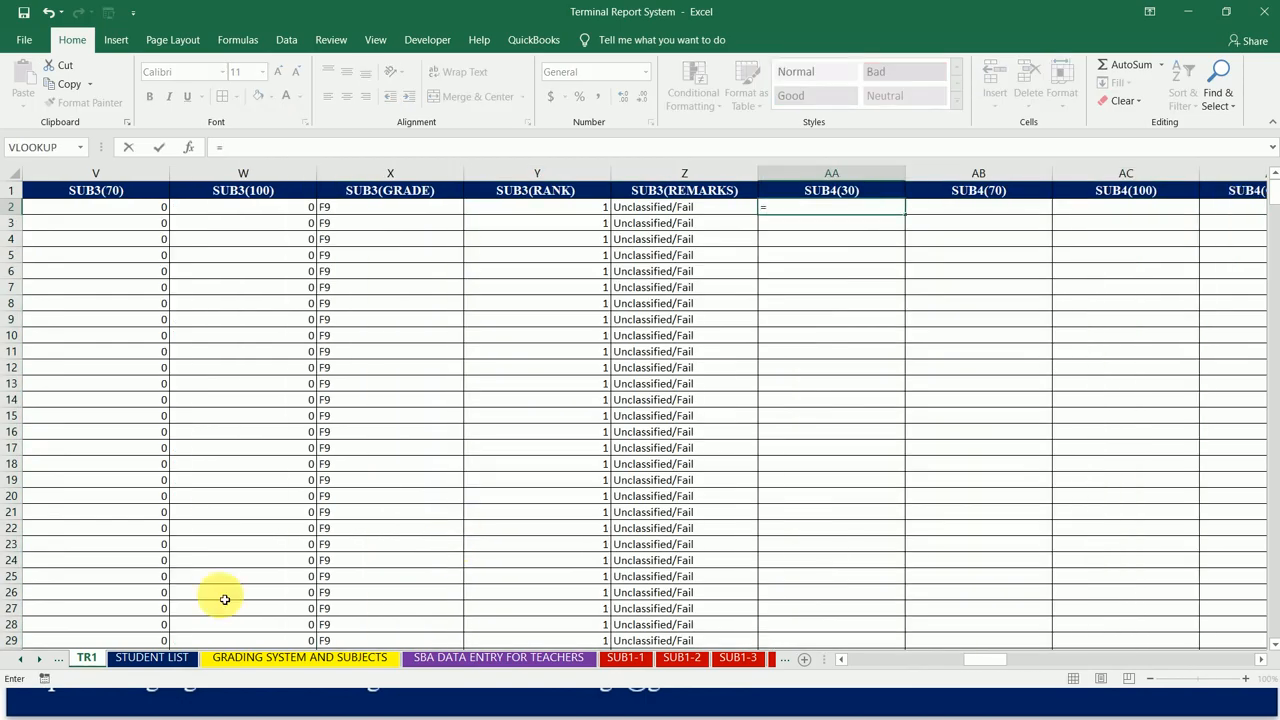
{"action": "left_click", "coordinate": [40, 659]}
{"action": "left_click", "coordinate": [40, 659]}
{"action": "left_click", "coordinate": [40, 659]}
{"action": "left_click", "coordinate": [40, 659]}
{"action": "left_click", "coordinate": [40, 659]}
{"action": "left_click", "coordinate": [40, 659]}
{"action": "left_click", "coordinate": [40, 659]}
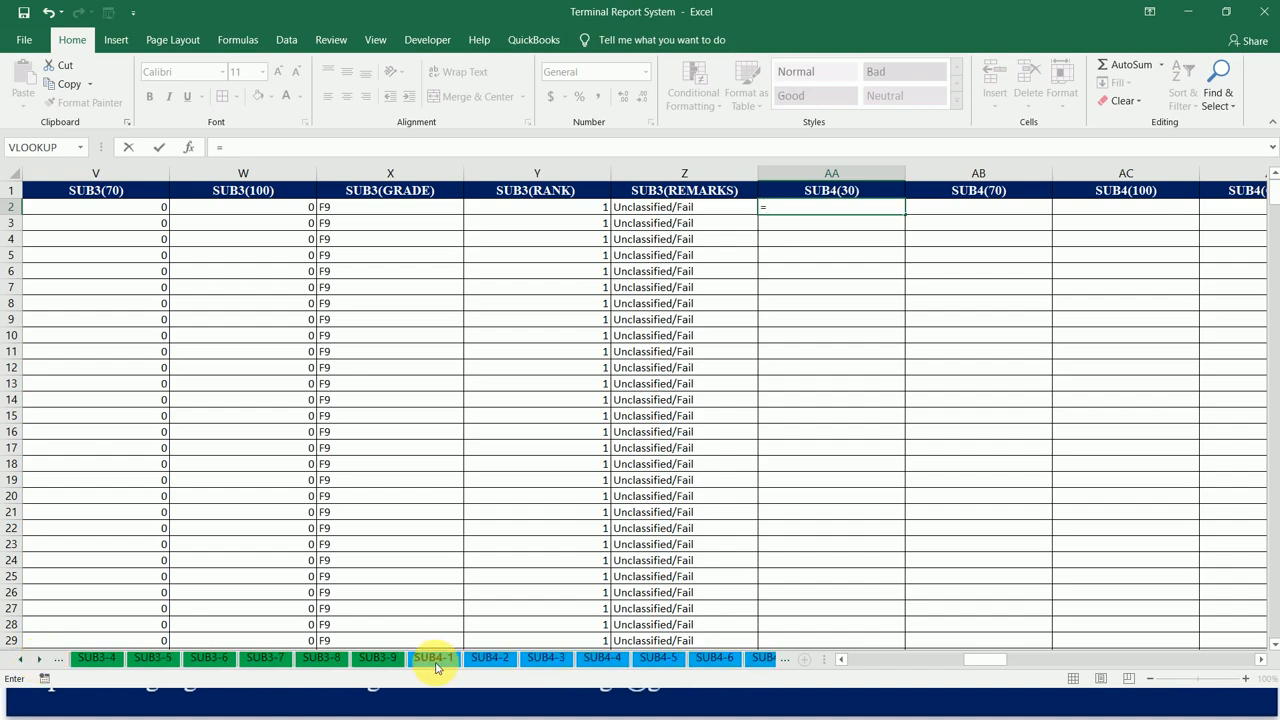
{"action": "left_click", "coordinate": [435, 666]}
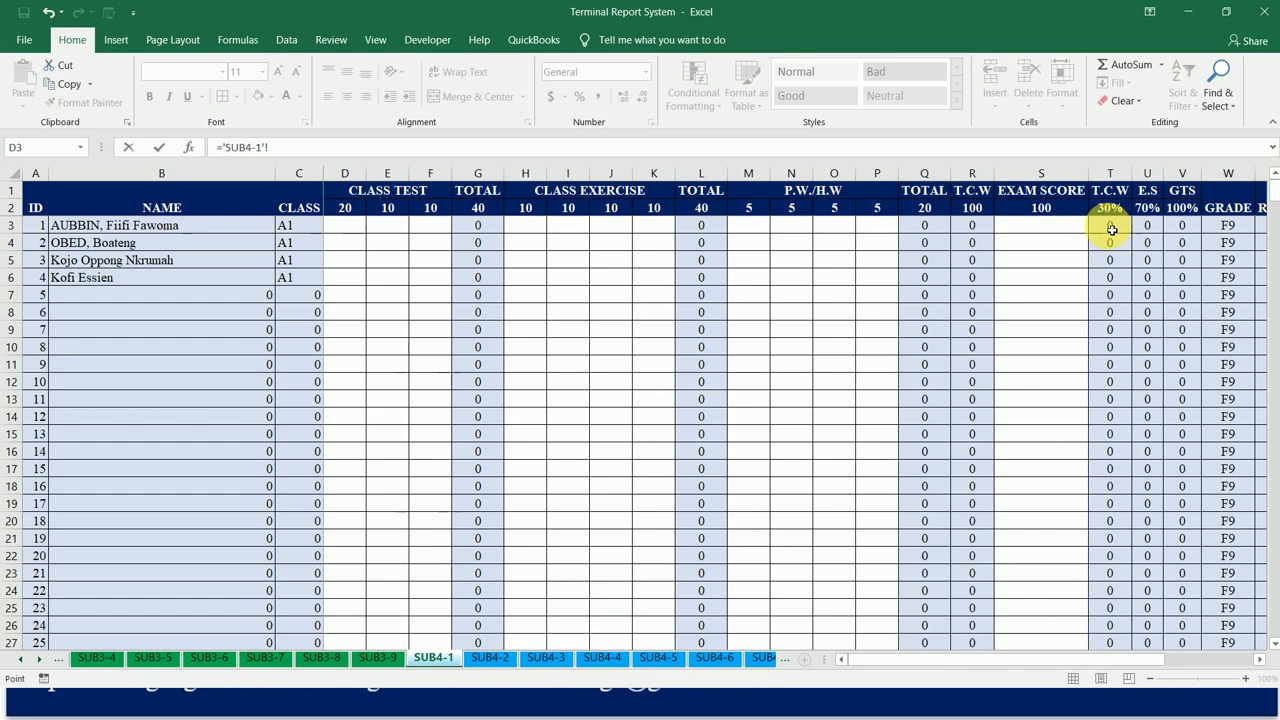
{"action": "key", "text": "Return"}
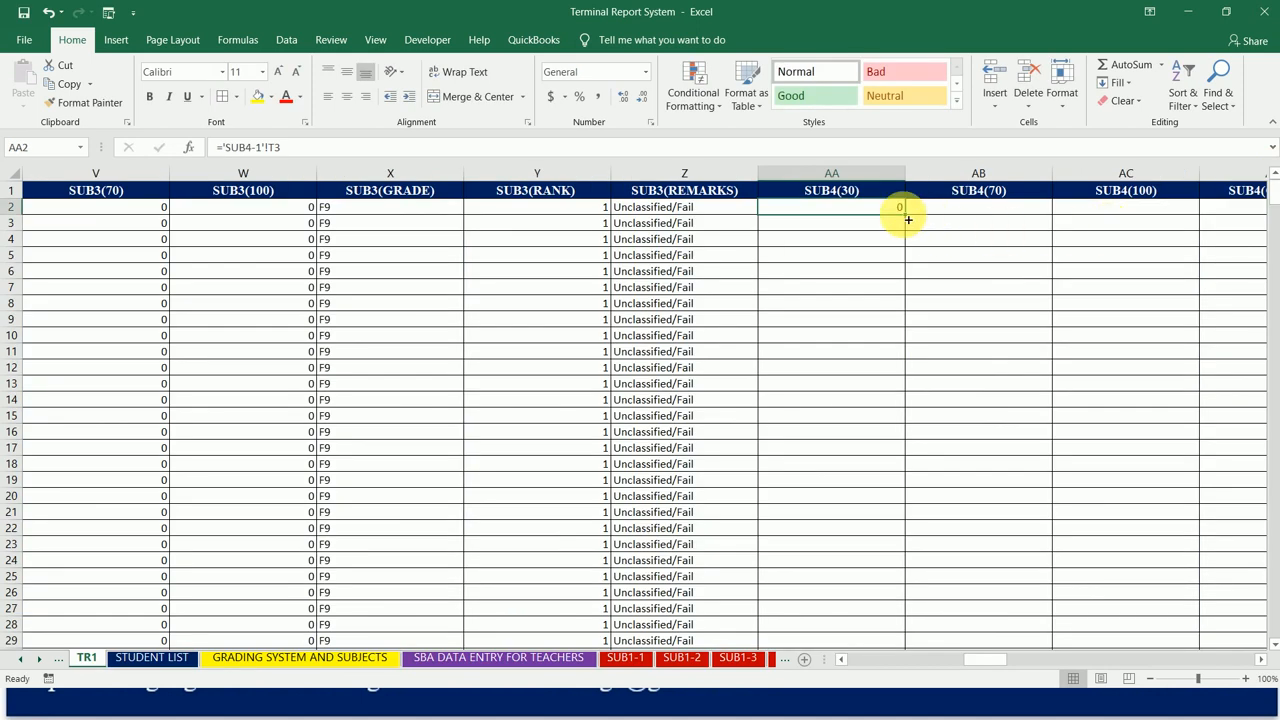
Step: Fill the SUB4 formula from AA2 across to AF2 and down the student rows, checking the formulas in AA2 and AB2
{"action": "left_click_drag", "start_coordinate": [910, 218], "coordinate": [1020, 213]}
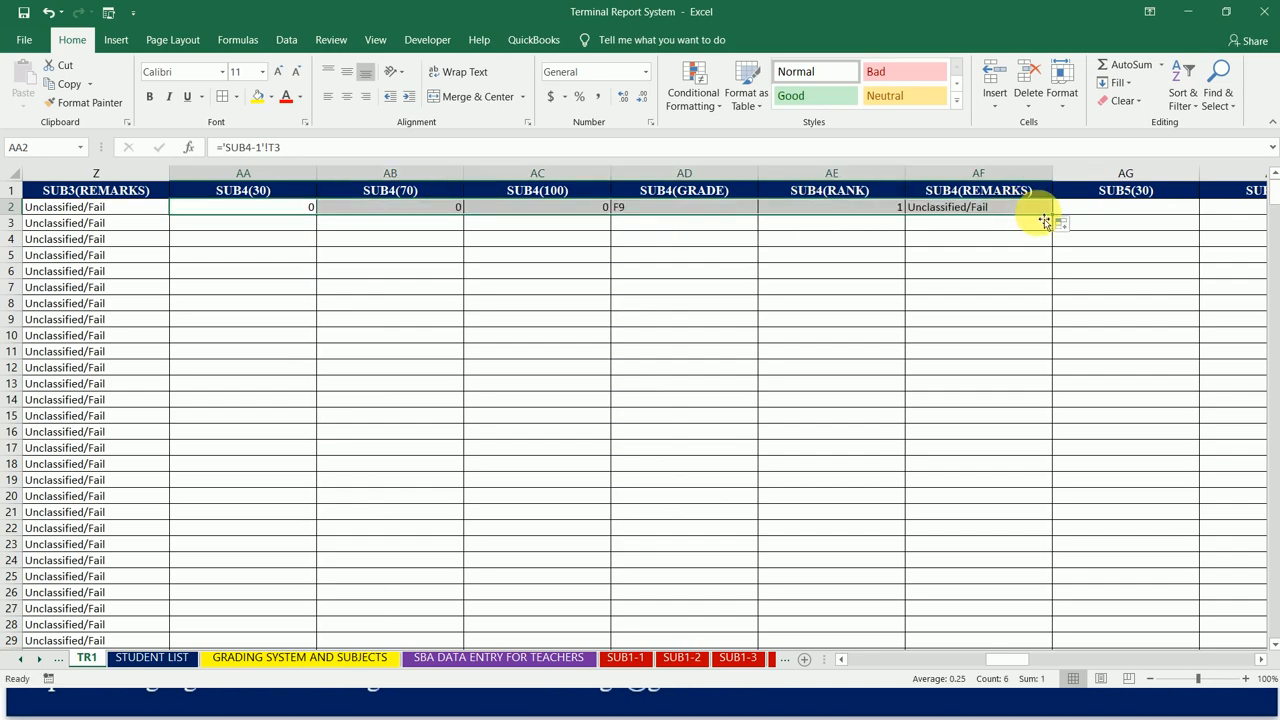
{"action": "double_click", "coordinate": [1054, 214]}
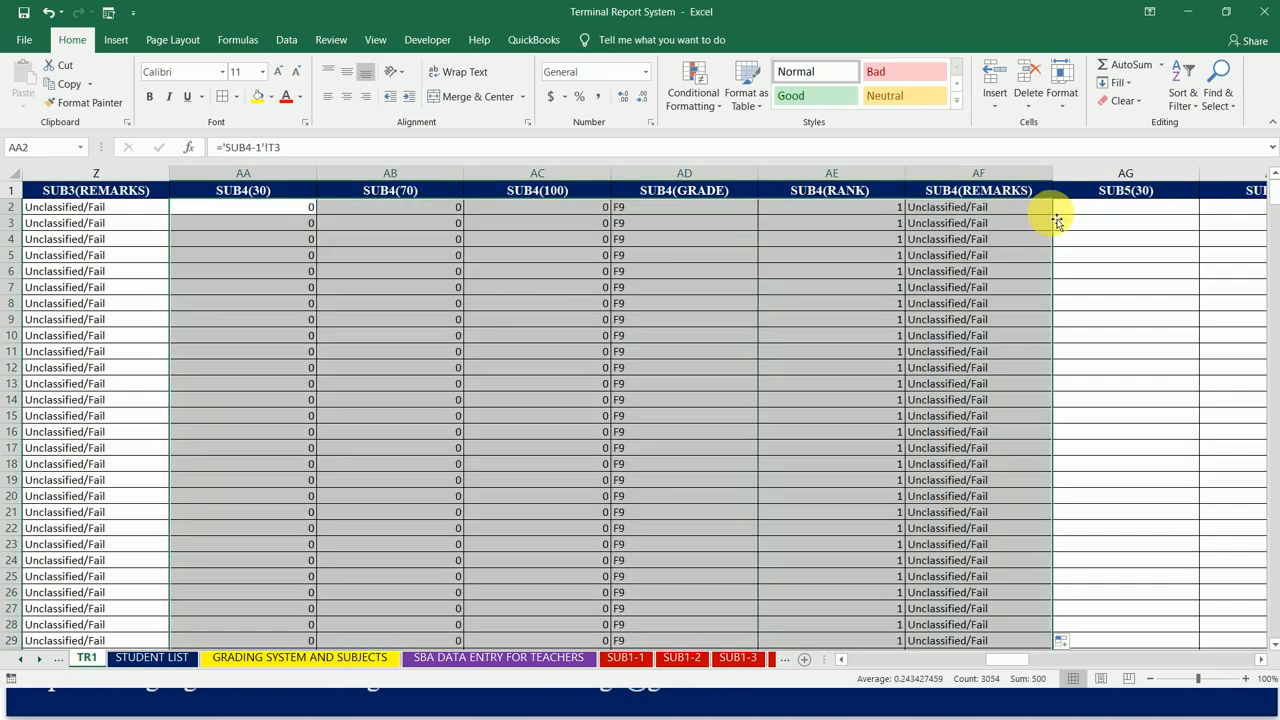
{"action": "left_click", "coordinate": [293, 213]}
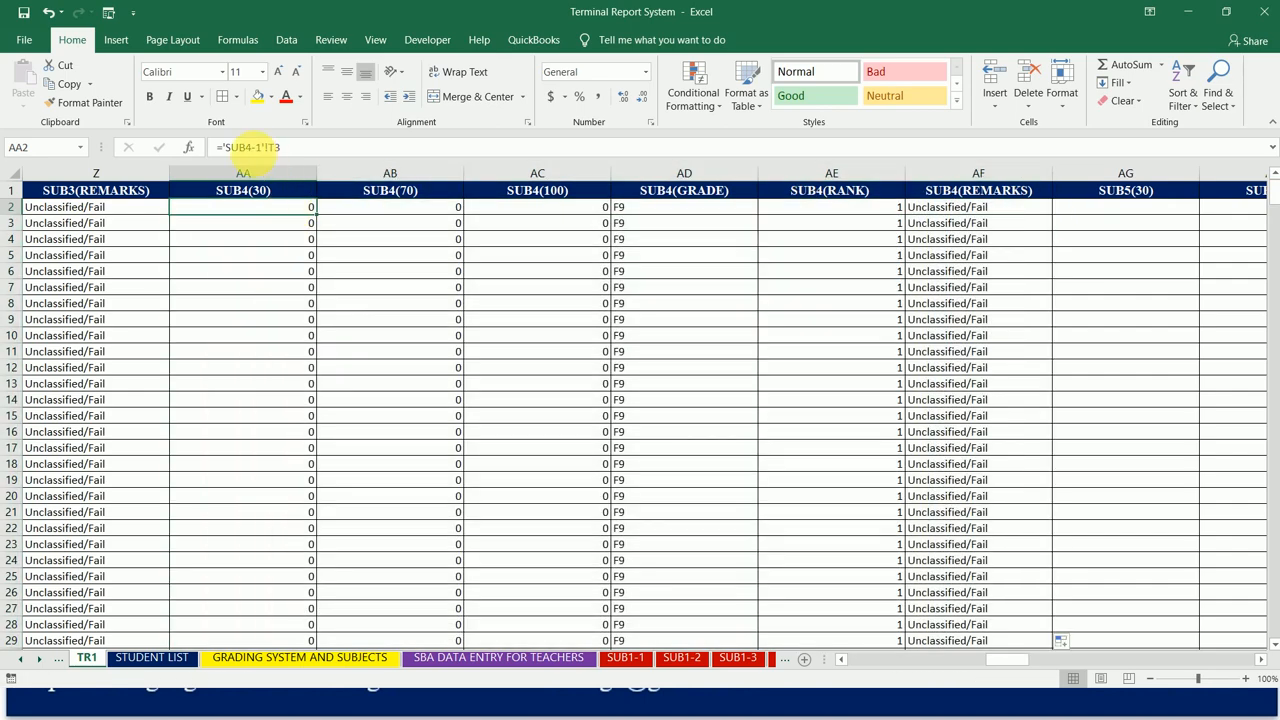
{"action": "left_click", "coordinate": [363, 209]}
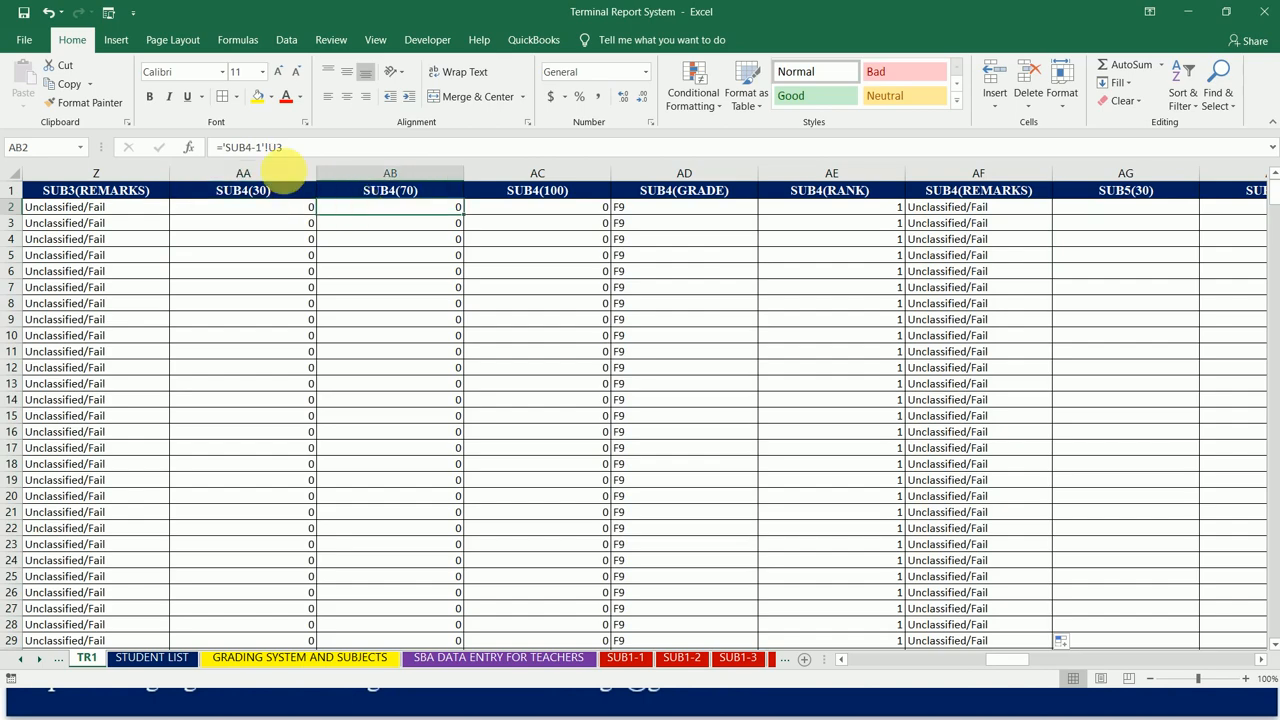
Step: Link SUB5(30) cell AG2 to T3 of the SUB5-1 sheet, and fill it across to AL2 and down the student rows
{"action": "left_click", "coordinate": [1144, 214]}
{"action": "type", "text": "="}
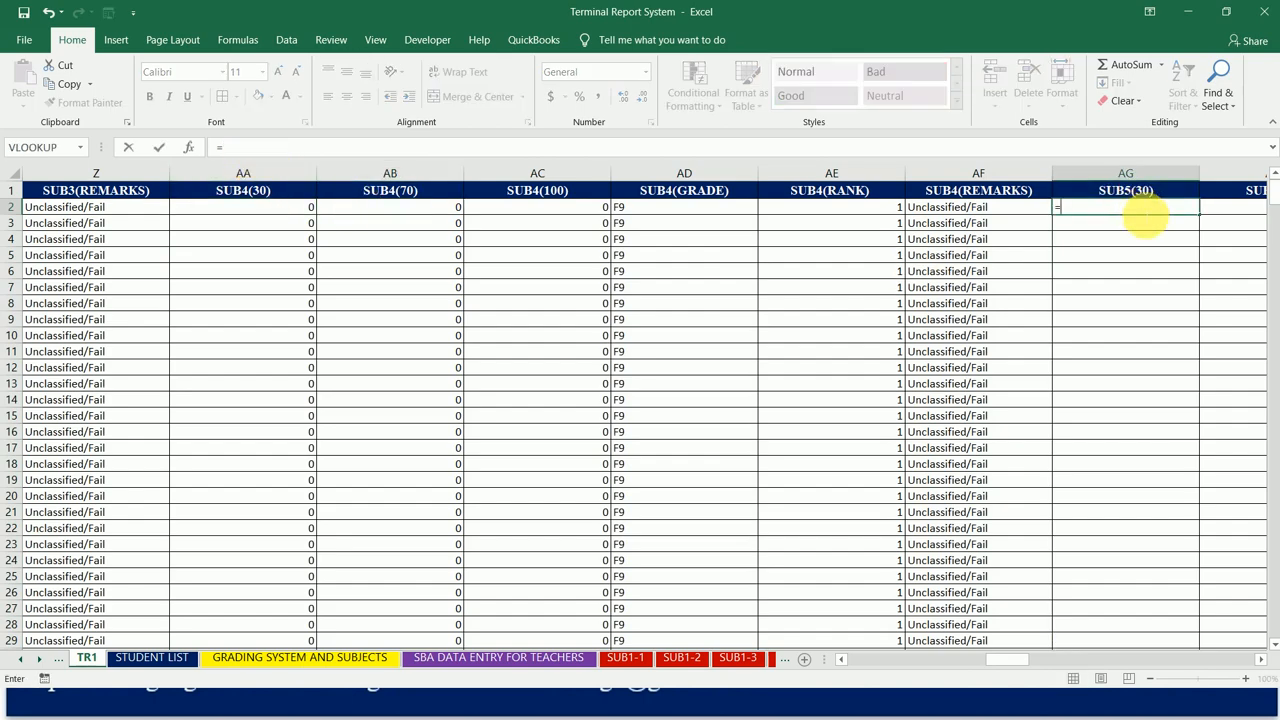
{"action": "left_click", "coordinate": [40, 660]}
{"action": "left_click", "coordinate": [40, 660]}
{"action": "left_click", "coordinate": [41, 664]}
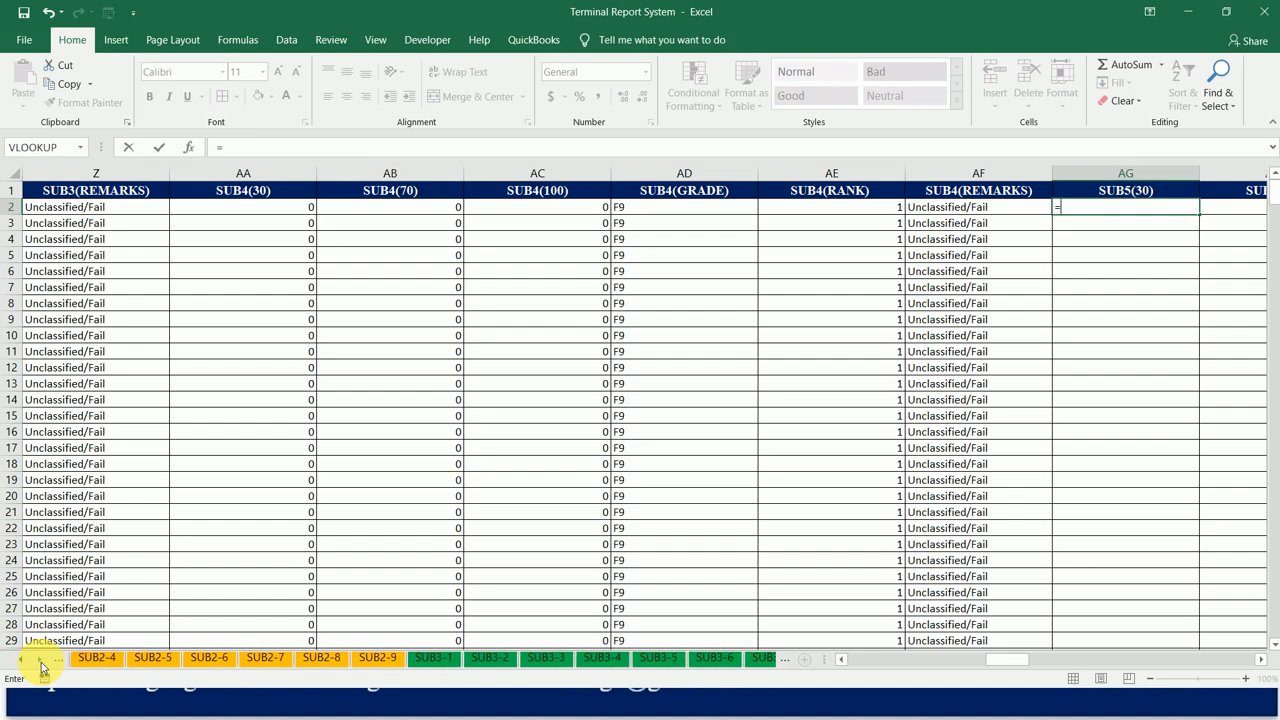
{"action": "left_click", "coordinate": [41, 664]}
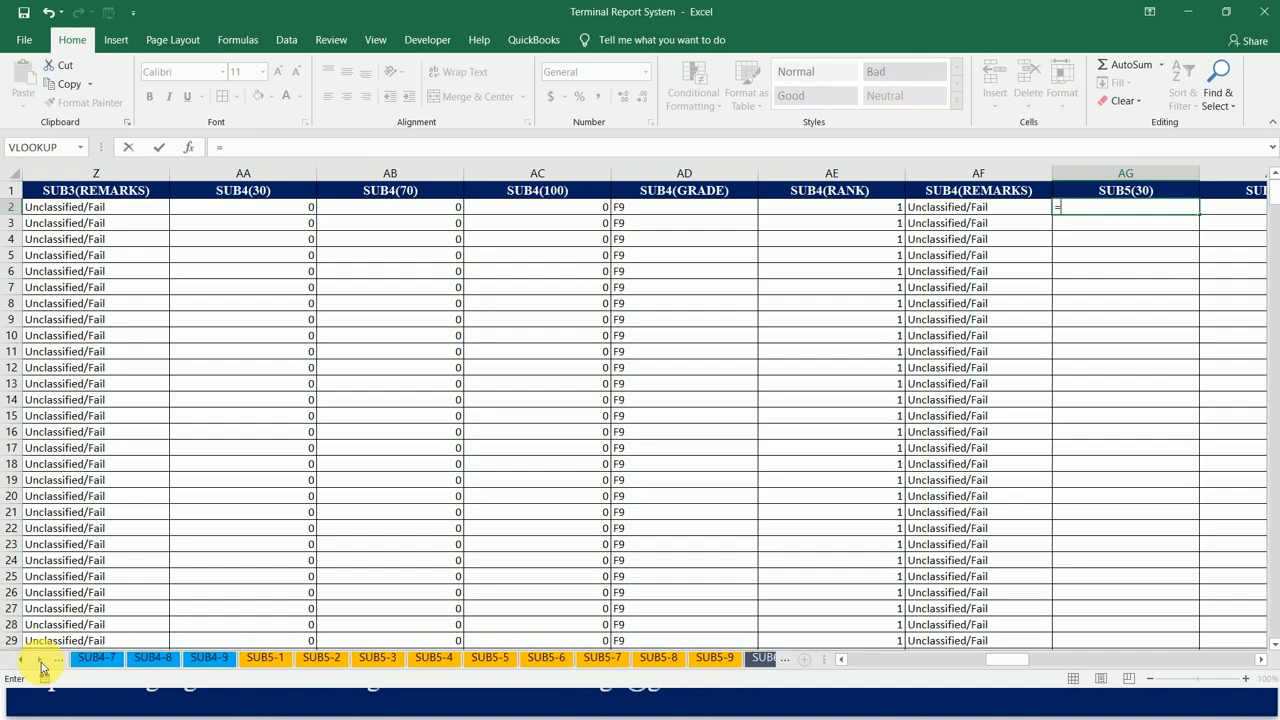
{"action": "left_click", "coordinate": [284, 664]}
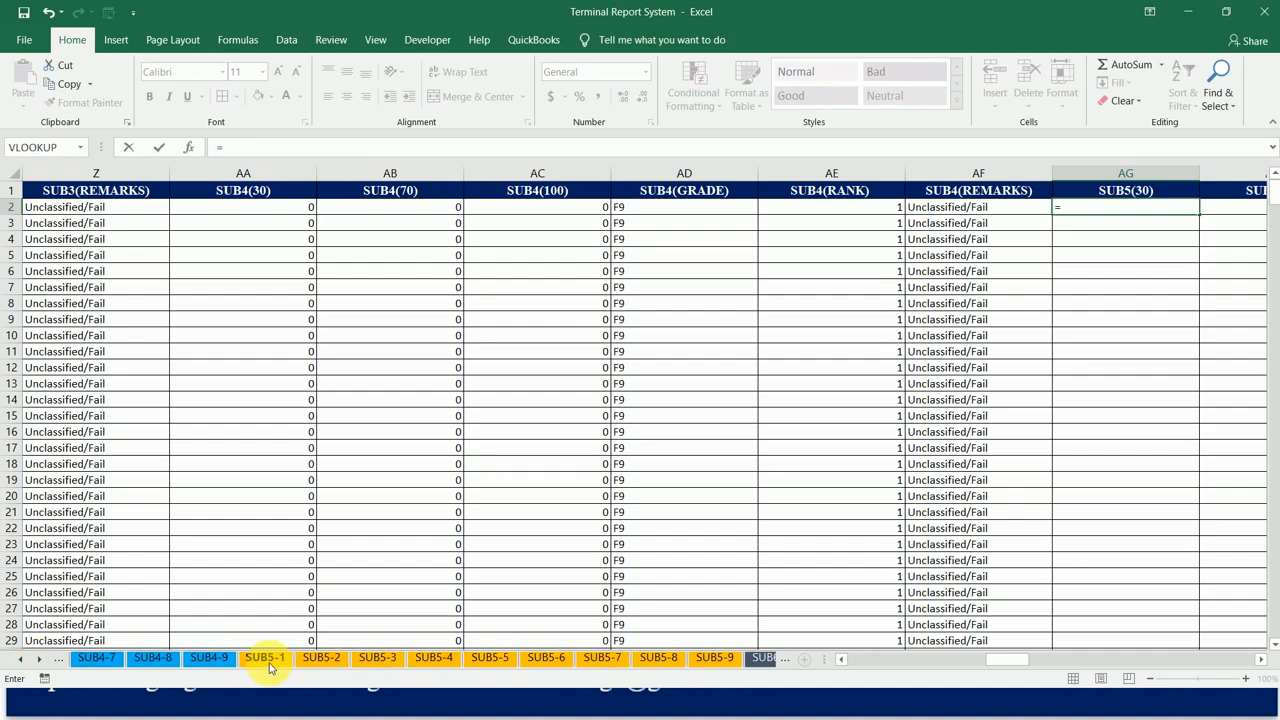
{"action": "left_click", "coordinate": [267, 662]}
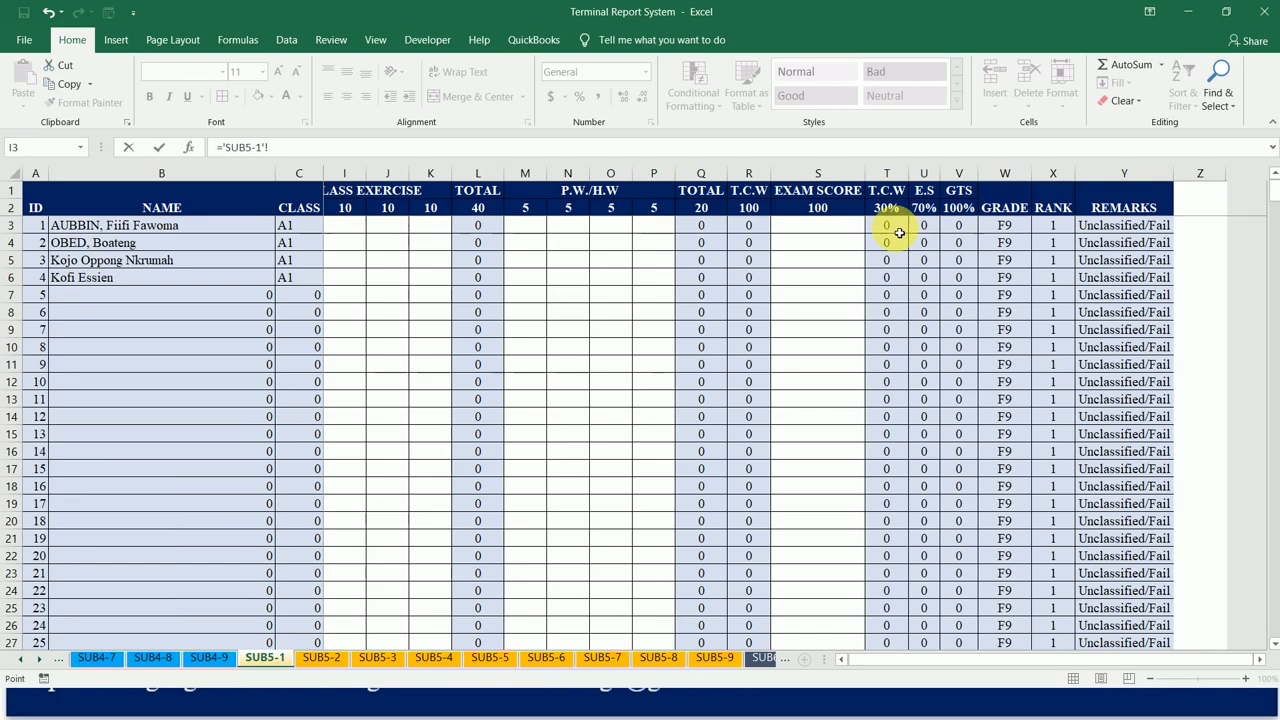
{"action": "key", "text": "Return"}
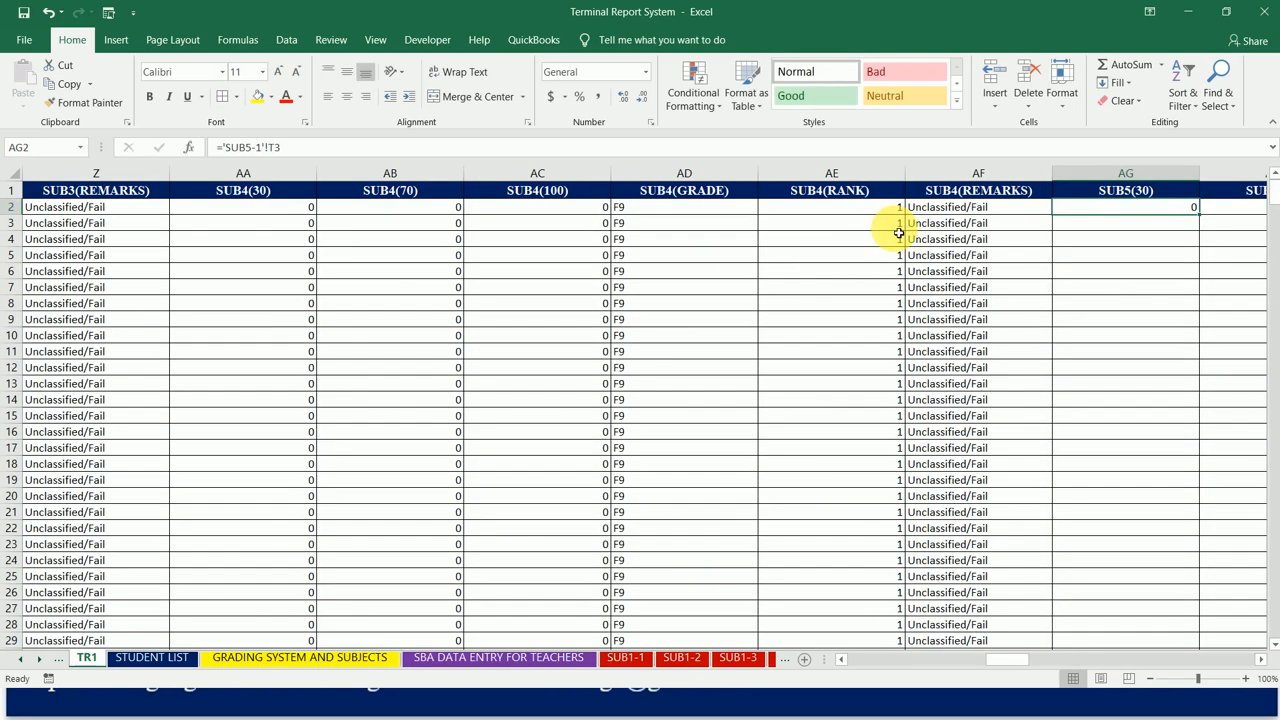
{"action": "left_click_drag", "start_coordinate": [1203, 221], "coordinate": [762, 221]}
{"action": "double_click", "coordinate": [762, 221]}
Step: Link the first SUB6(30) cell, AM2, to the T.C.W 30% score in cell T3 of the SUB6-1 sheet
{"action": "left_click", "coordinate": [830, 211]}
{"action": "type", "text": "="}
{"action": "left_click", "coordinate": [40, 661]}
{"action": "left_click", "coordinate": [40, 661]}
{"action": "left_click", "coordinate": [40, 661]}
{"action": "left_click", "coordinate": [40, 661]}
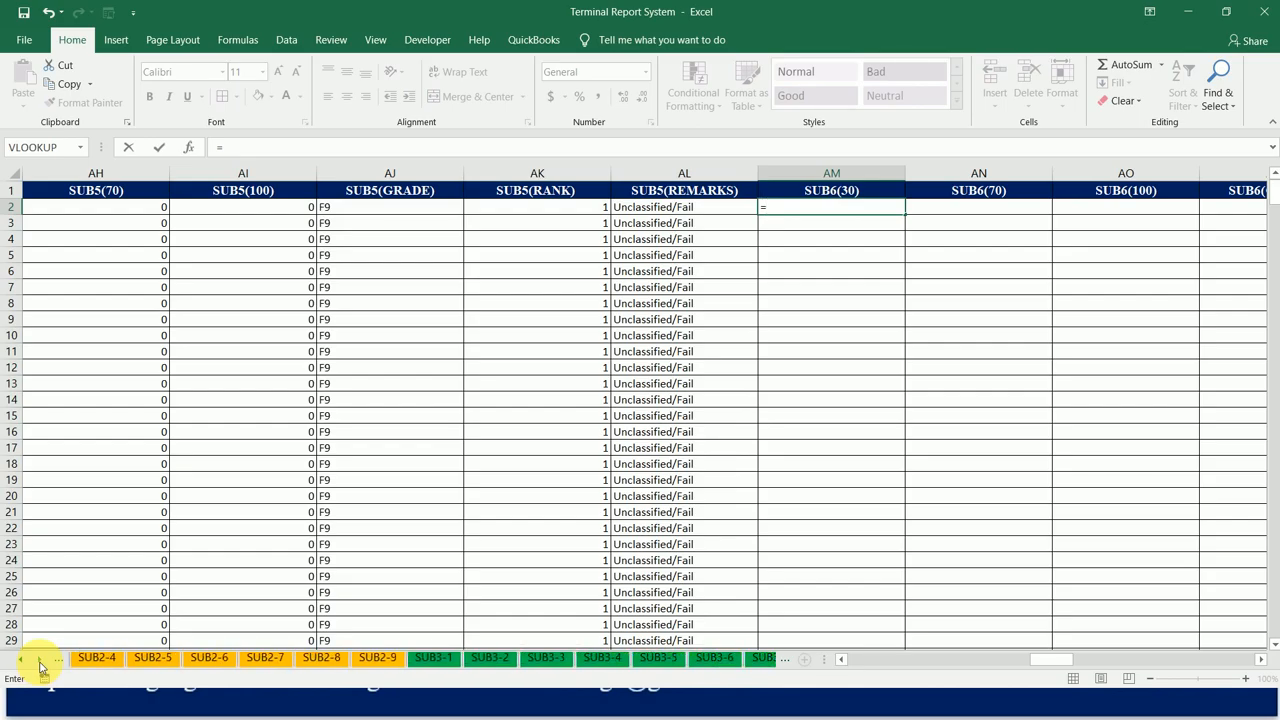
{"action": "left_click", "coordinate": [40, 661]}
{"action": "left_click", "coordinate": [40, 661]}
{"action": "left_click", "coordinate": [40, 661]}
{"action": "left_click", "coordinate": [40, 661]}
{"action": "left_click", "coordinate": [40, 661]}
{"action": "left_click", "coordinate": [40, 661]}
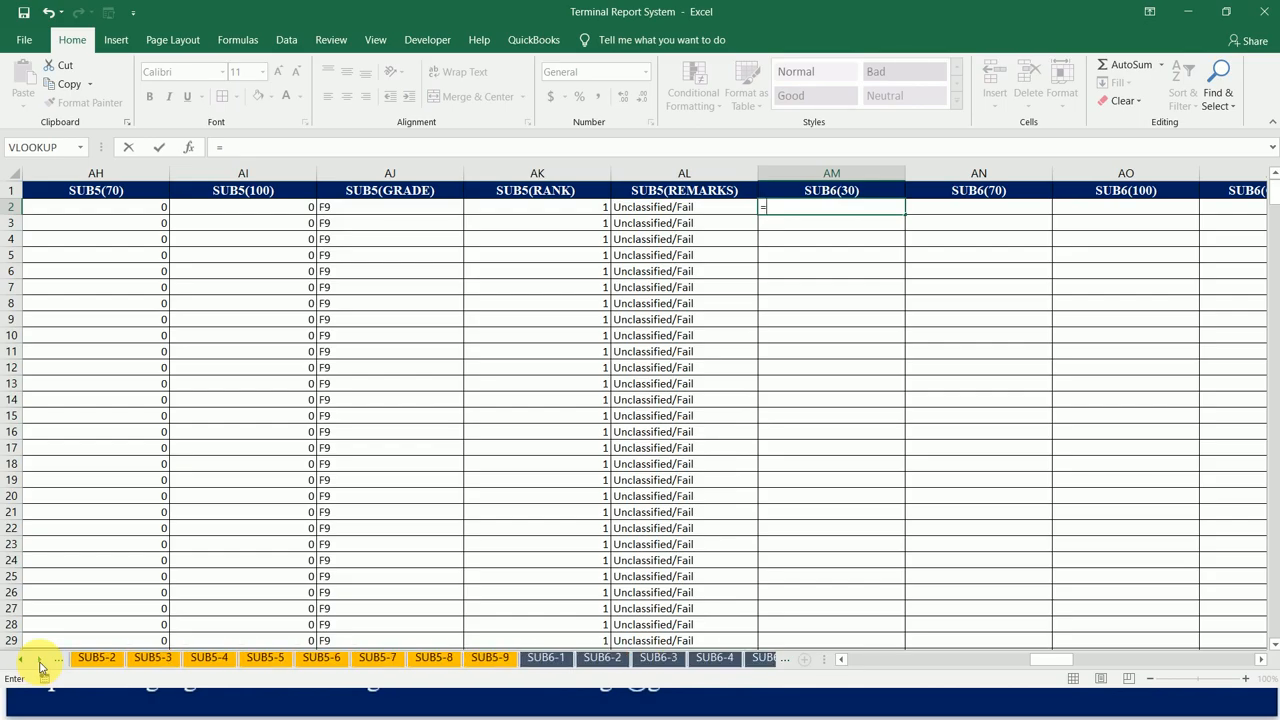
{"action": "left_click", "coordinate": [549, 661]}
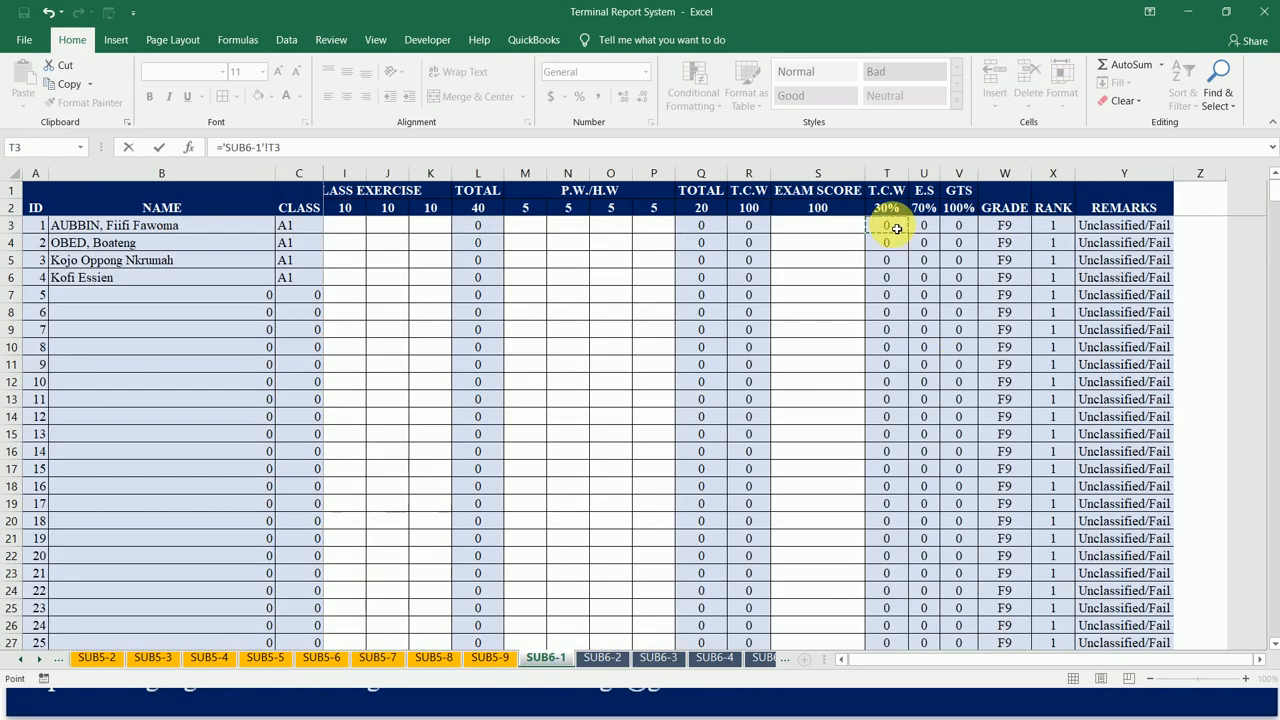
{"action": "key", "text": "Return"}
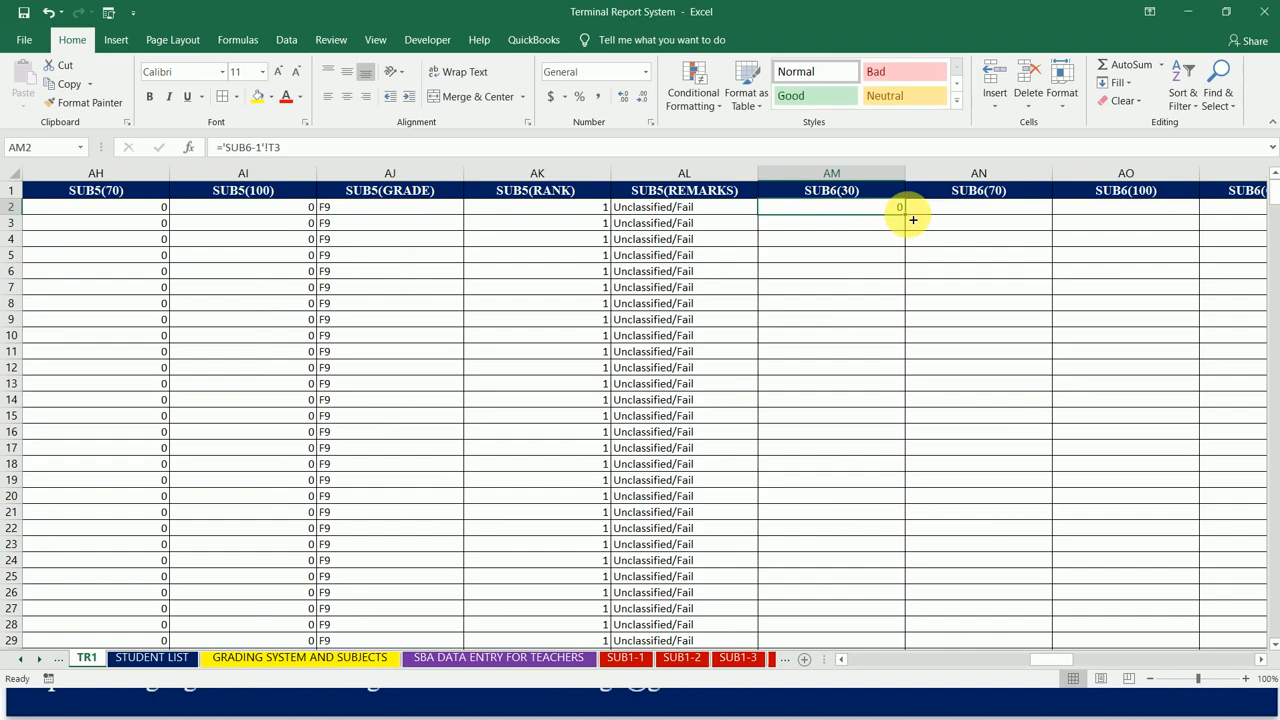
Step: Fill the SUB6 formula from AM2 across to AR2 and down the student rows
{"action": "left_click_drag", "start_coordinate": [910, 218], "coordinate": [1042, 227]}
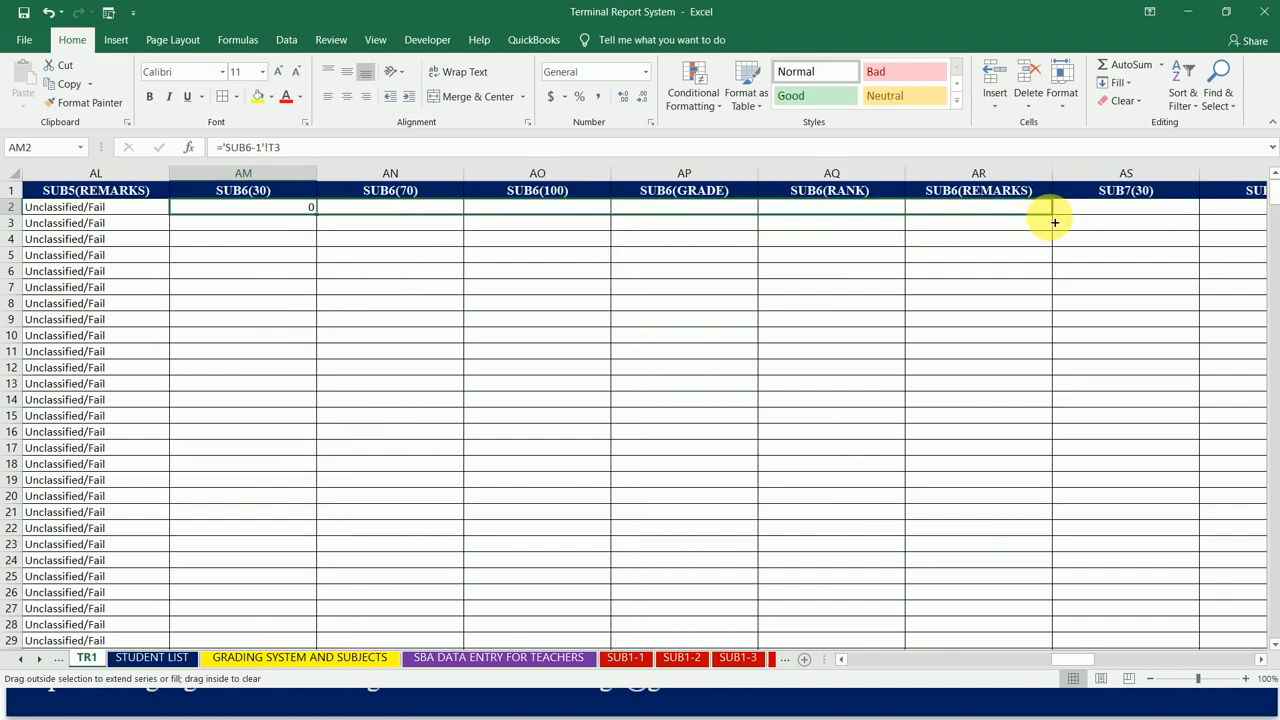
{"action": "left_click_drag", "start_coordinate": [1054, 222], "coordinate": [1055, 222]}
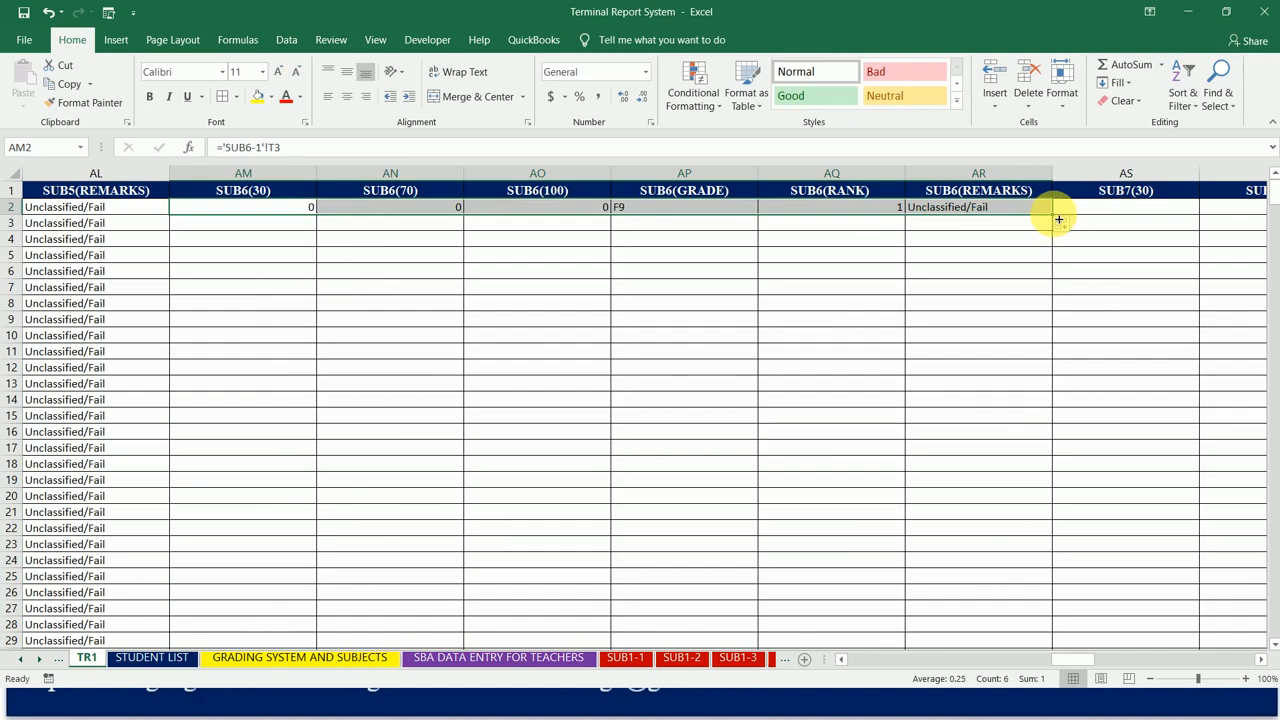
{"action": "double_click", "coordinate": [1058, 219]}
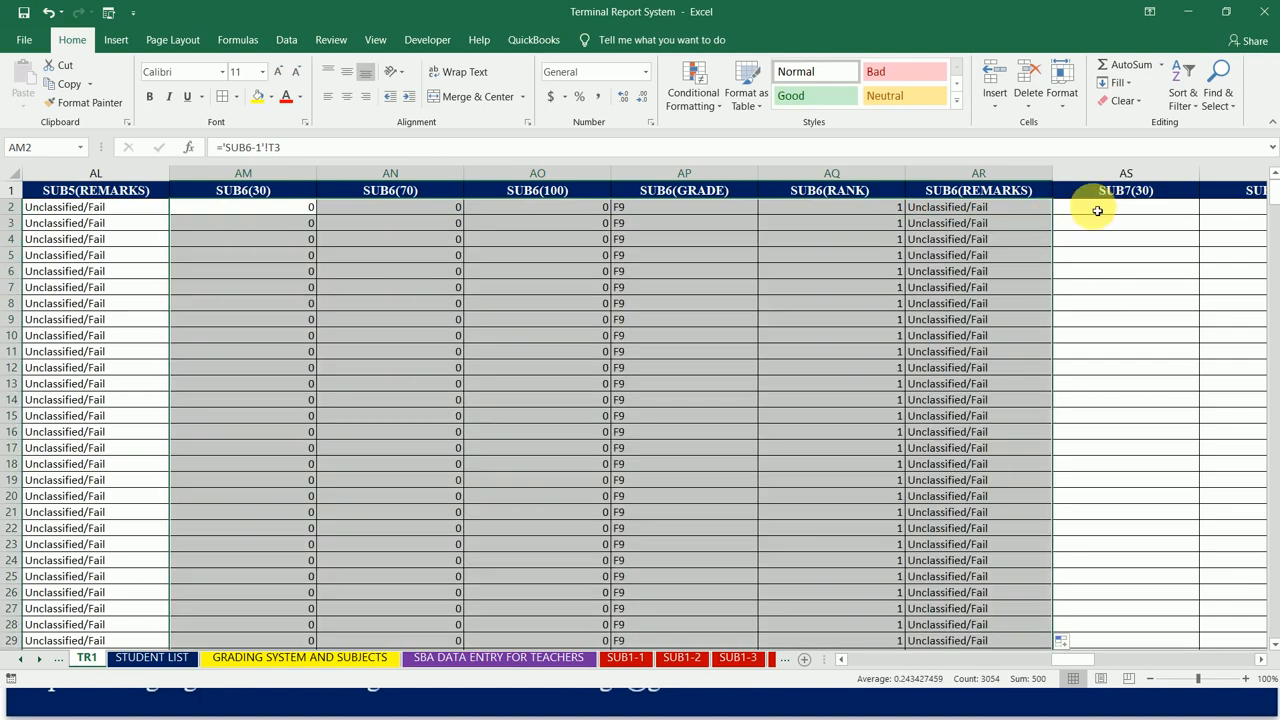
Step: Link SUB7(30) cell AS2 to T3 of the SUB7-1 sheet, and fill it across to AX2 and down the student rows
{"action": "left_click", "coordinate": [1095, 208]}
{"action": "type", "text": "="}
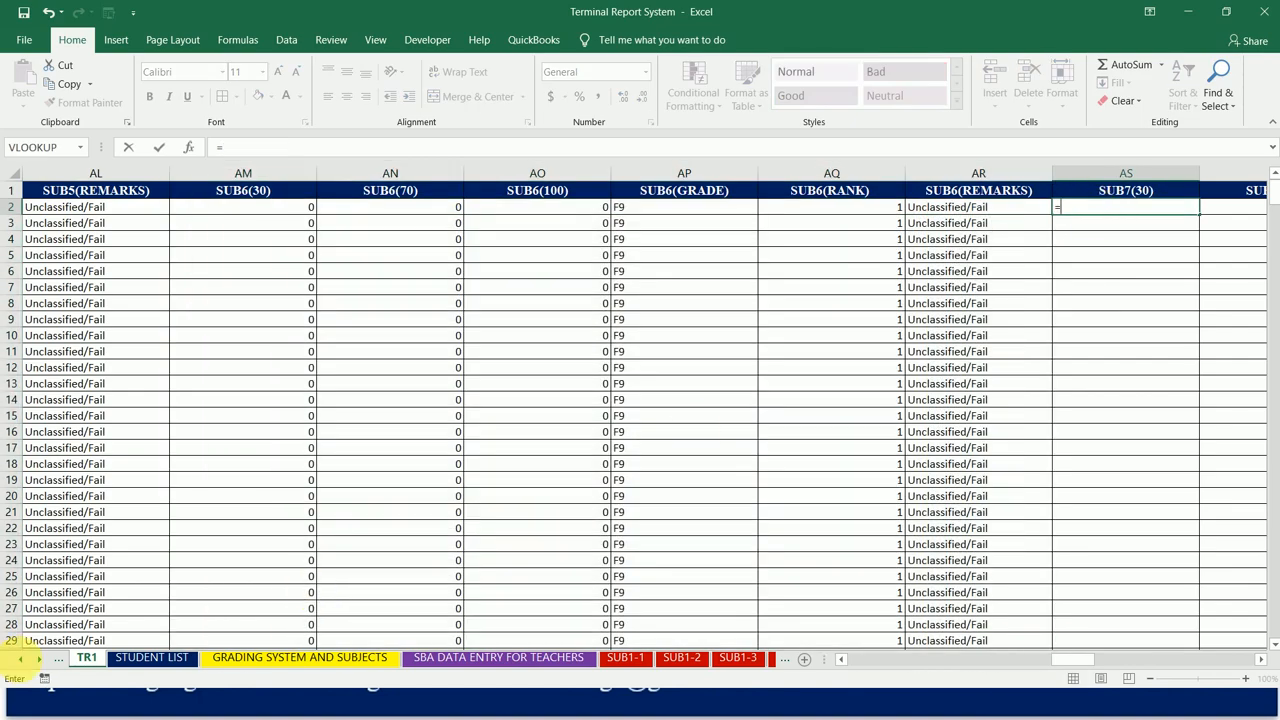
{"action": "left_click", "coordinate": [19, 662]}
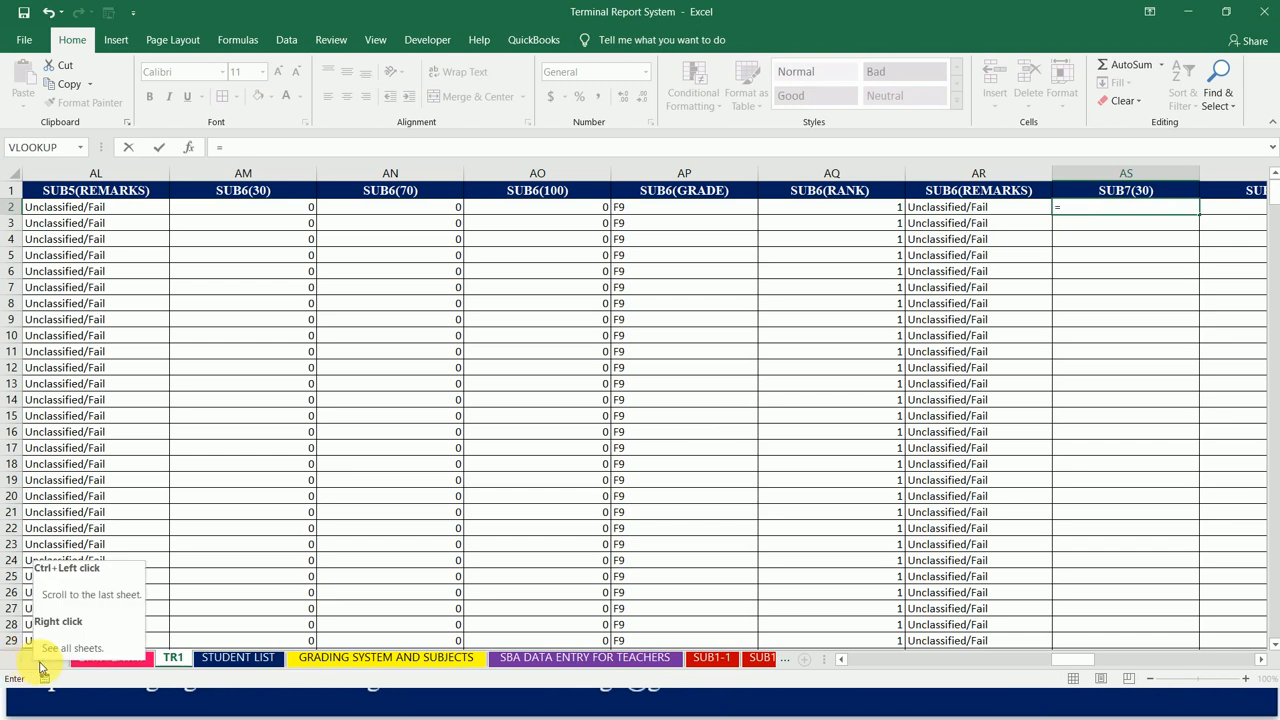
{"action": "left_click", "coordinate": [38, 660]}
{"action": "left_click", "coordinate": [40, 662]}
{"action": "left_click", "coordinate": [40, 662]}
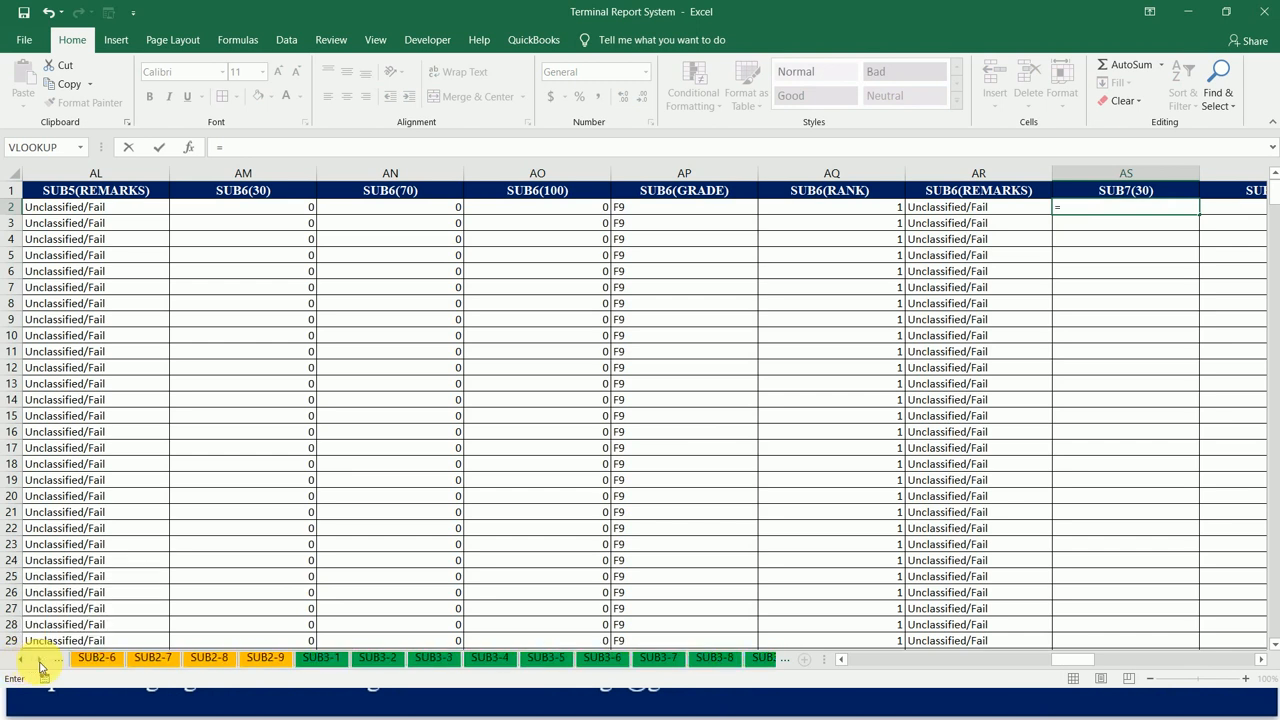
{"action": "left_click", "coordinate": [40, 662]}
{"action": "left_click", "coordinate": [40, 662]}
{"action": "left_click", "coordinate": [40, 662]}
{"action": "left_click", "coordinate": [40, 662]}
{"action": "left_click", "coordinate": [40, 662]}
{"action": "left_click", "coordinate": [40, 662]}
{"action": "left_click", "coordinate": [40, 662]}
{"action": "left_click", "coordinate": [440, 658]}
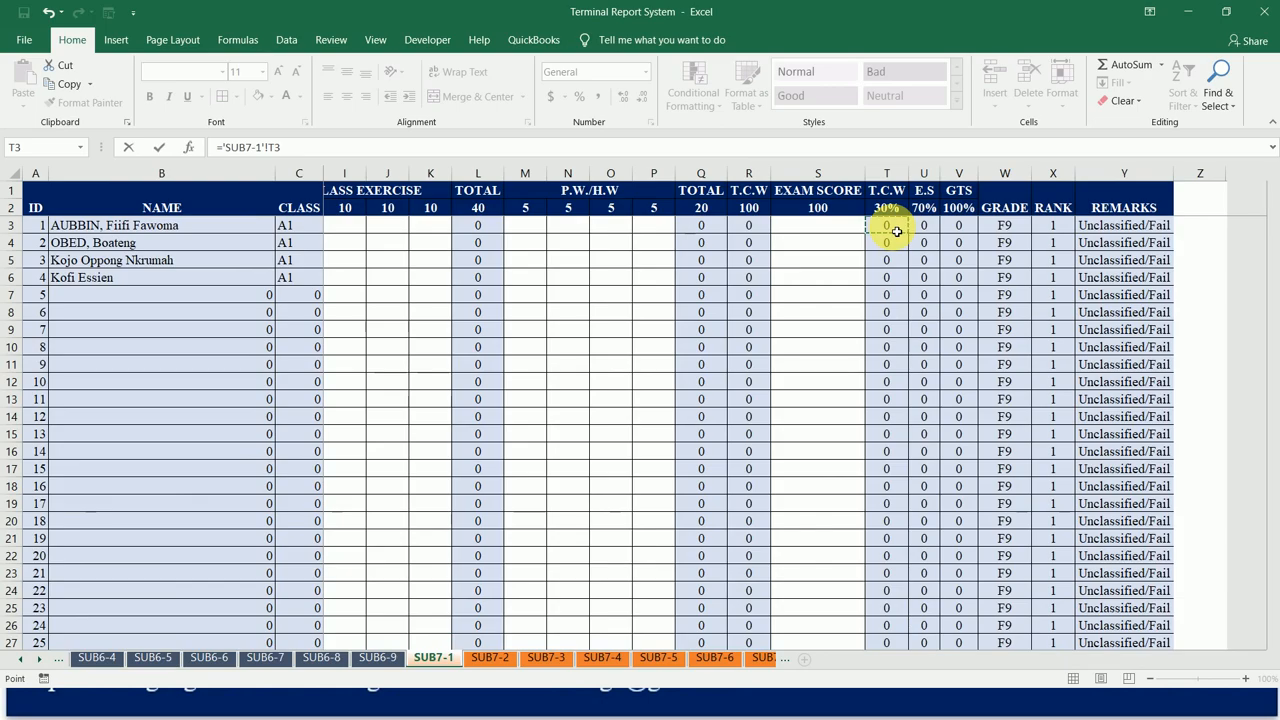
{"action": "key", "text": "Return"}
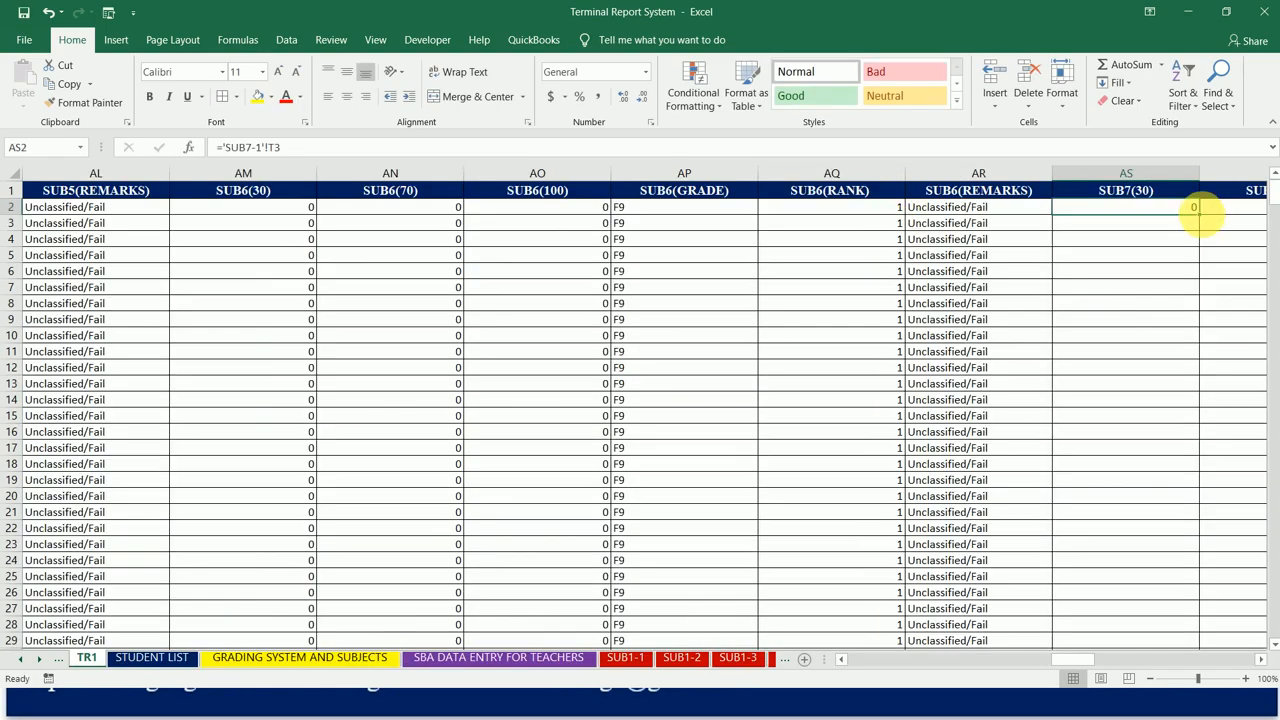
{"action": "left_click_drag", "start_coordinate": [1207, 219], "coordinate": [760, 223]}
{"action": "double_click", "coordinate": [764, 220]}
Step: Link SUB8(30) cell AY2 to T3 of the SUB8-1 sheet, and fill it across to BD2 and down the student rows
{"action": "left_click", "coordinate": [810, 210]}
{"action": "type", "text": "="}
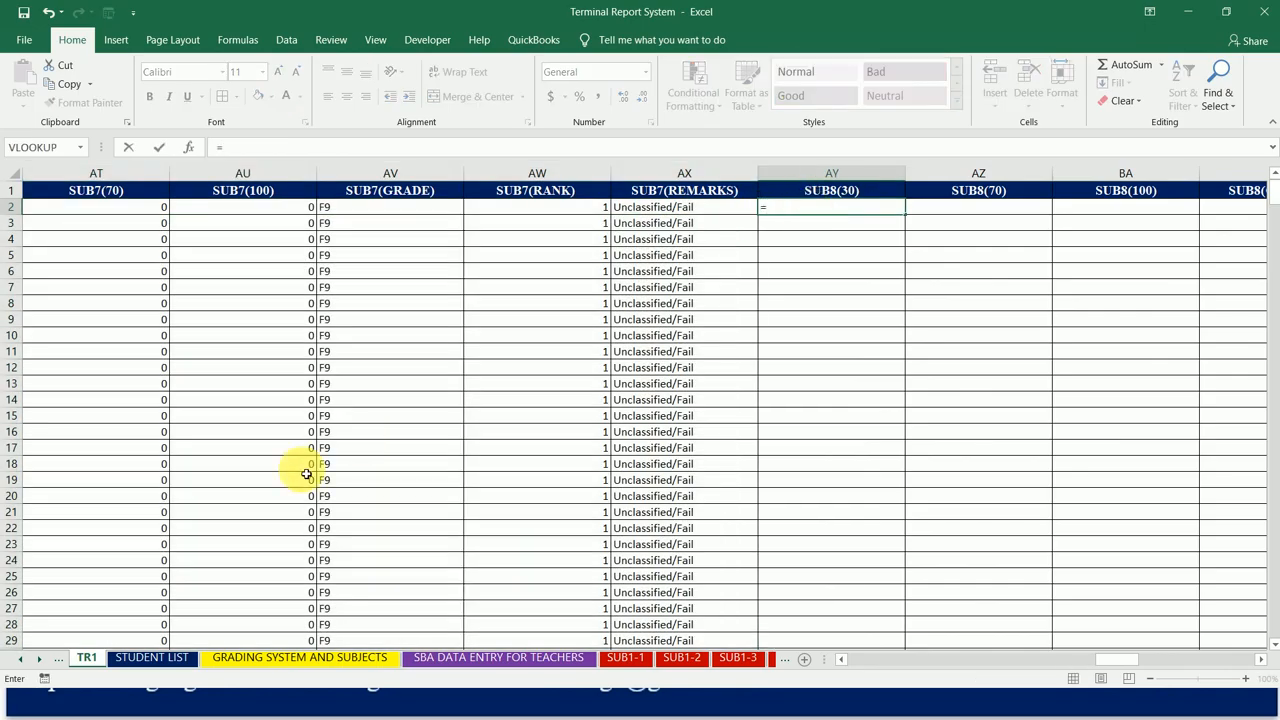
{"action": "left_click", "coordinate": [41, 660]}
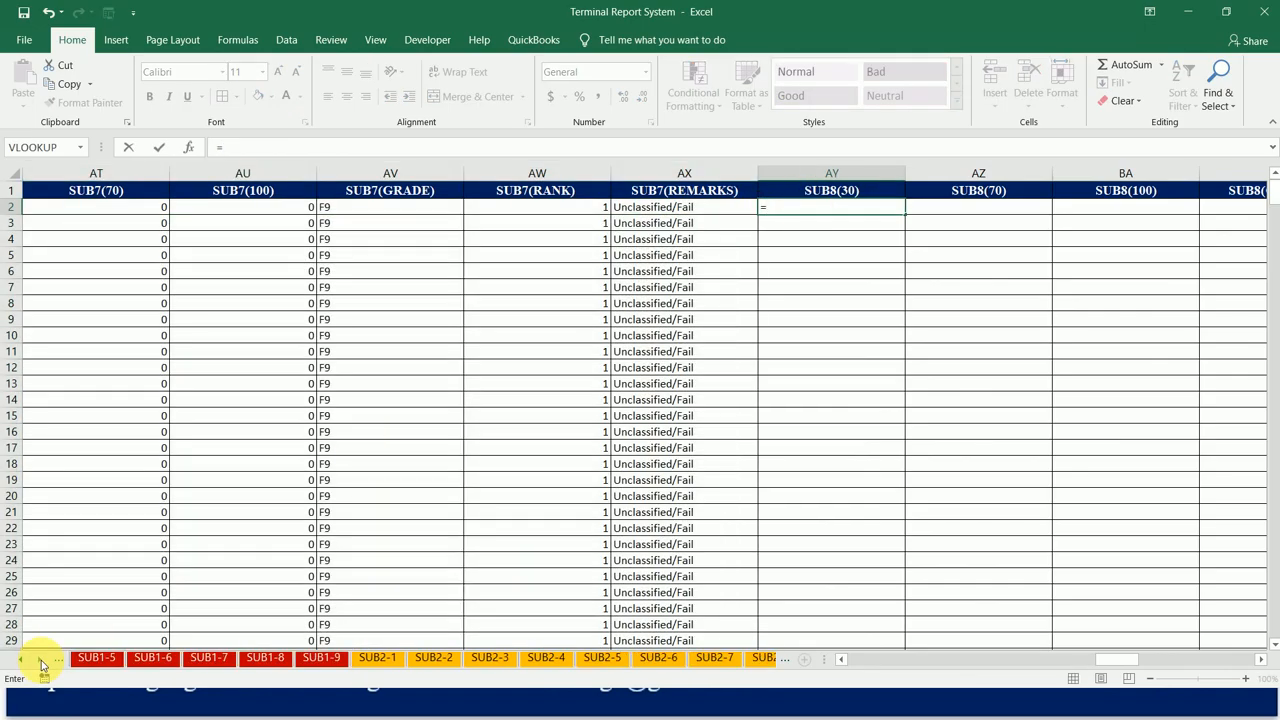
{"action": "left_click_drag", "start_coordinate": [41, 665], "coordinate": [41, 665]}
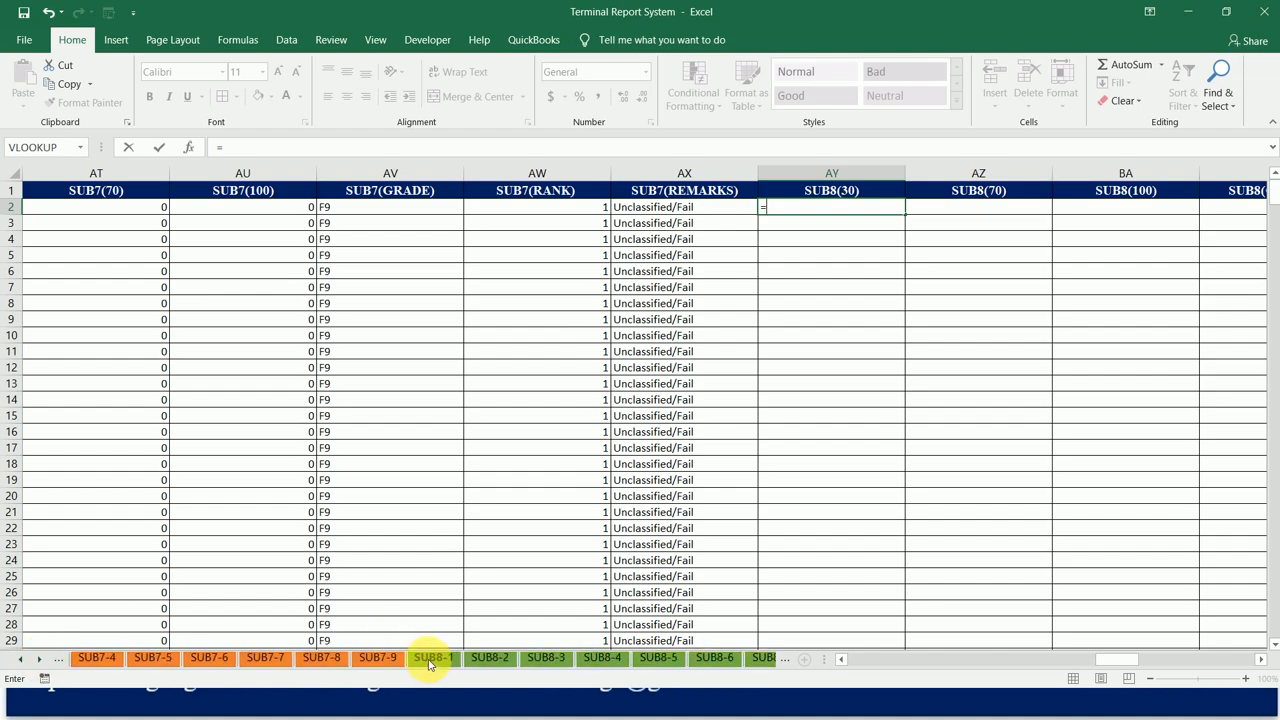
{"action": "left_click", "coordinate": [432, 665]}
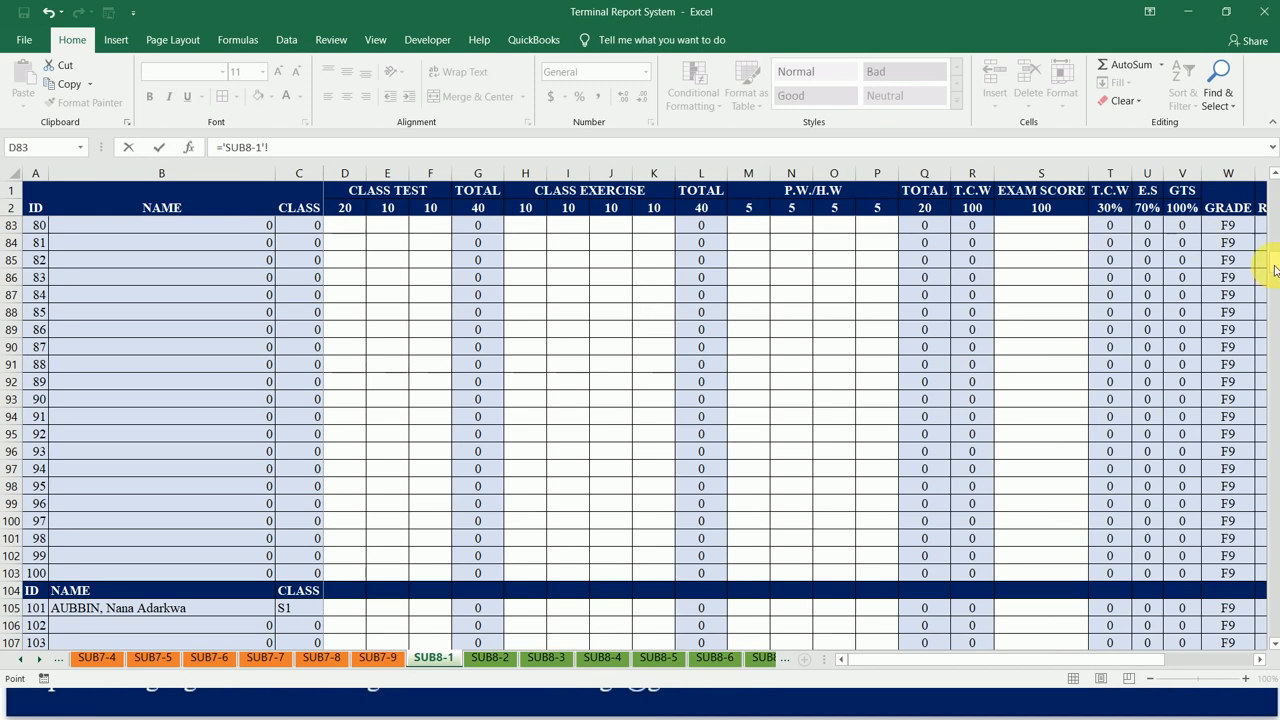
{"action": "left_click_drag", "start_coordinate": [1275, 270], "coordinate": [1273, 178]}
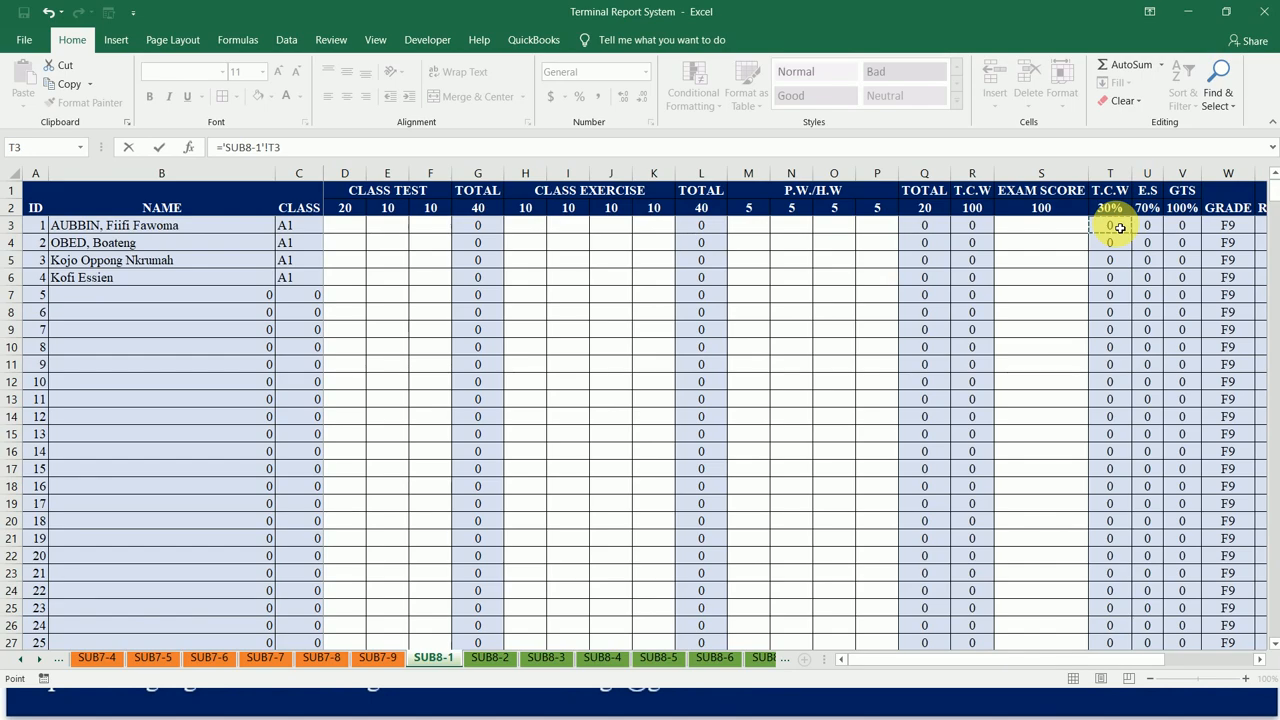
{"action": "key", "text": "Return"}
{"action": "key", "text": "Up"}
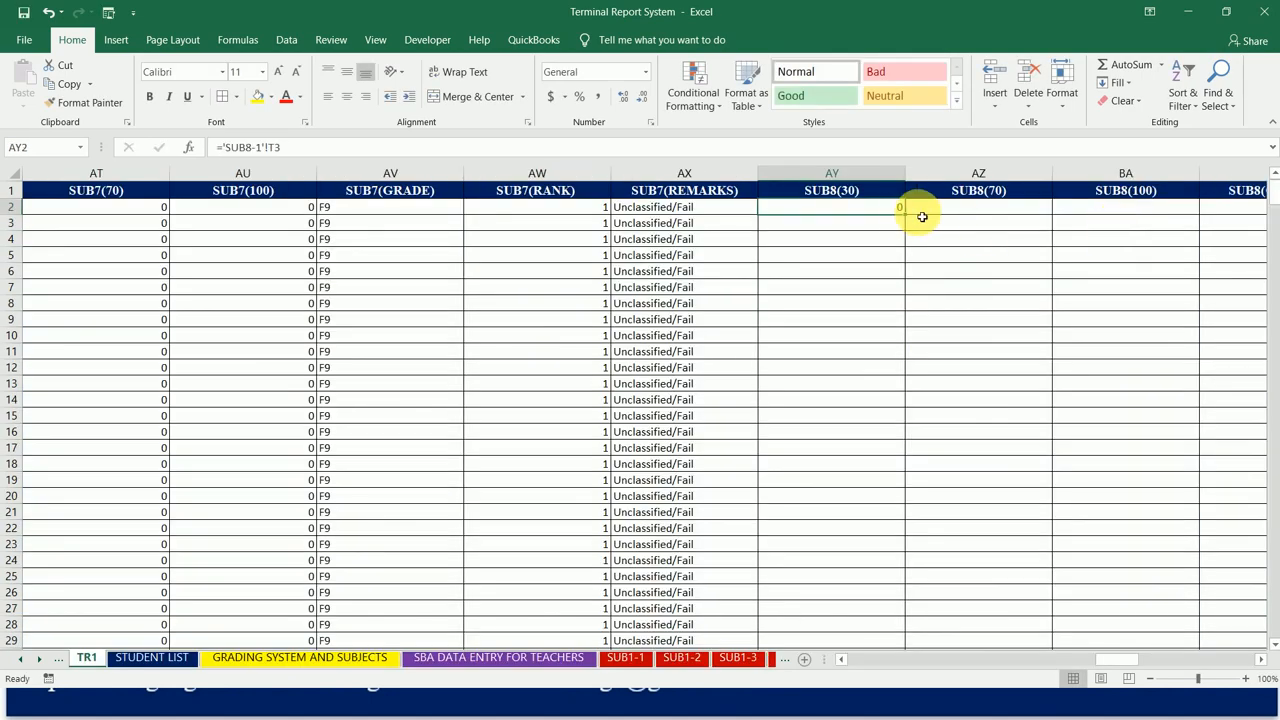
{"action": "left_click_drag", "start_coordinate": [911, 218], "coordinate": [1174, 217]}
{"action": "double_click", "coordinate": [1200, 215]}
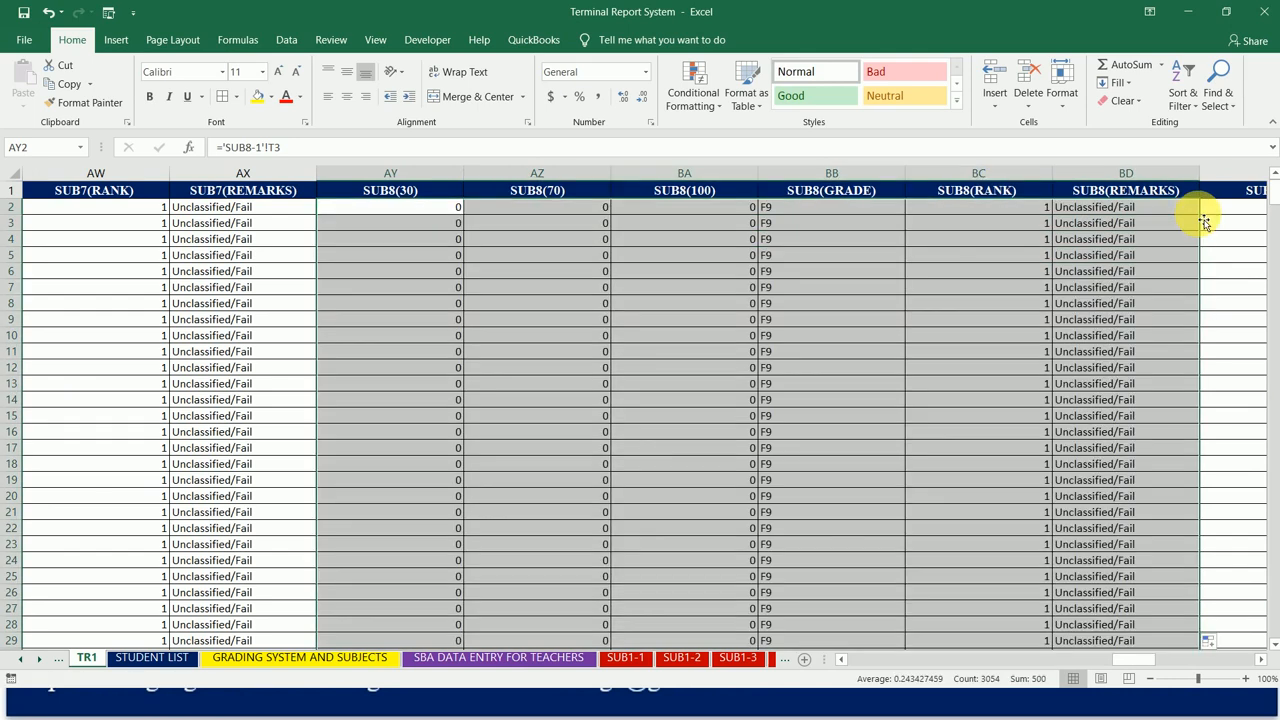
Step: Check the linked formulas in row 2 of the SUB7 and SUB8 columns on the TR1 sheet
{"action": "left_click", "coordinate": [416, 210]}
{"action": "key", "text": "Left"}
{"action": "key", "text": "Left"}
{"action": "key", "text": "Left"}
{"action": "key", "text": "Left"}
{"action": "key", "text": "Left"}
{"action": "key", "text": "Left"}
{"action": "key", "text": "Left"}
{"action": "key", "text": "Left"}
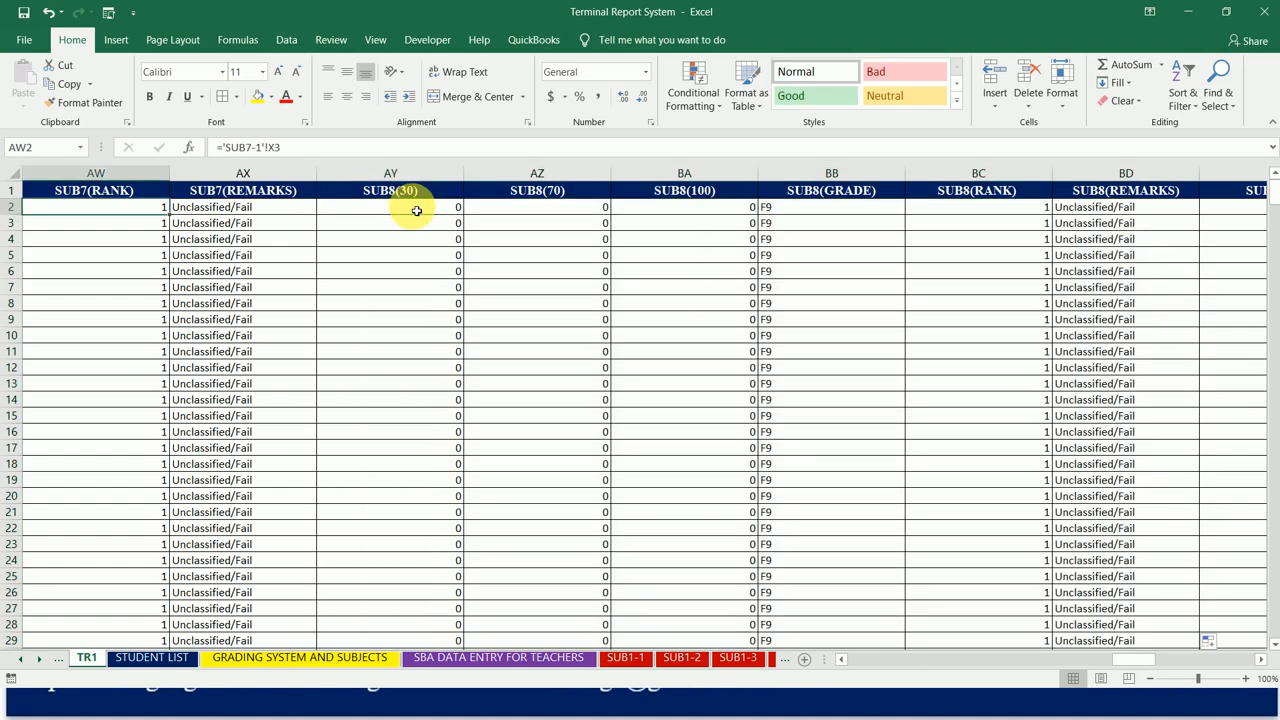
{"action": "key", "text": "Right"}
{"action": "key", "text": "Right"}
{"action": "key", "text": "Right"}
{"action": "key", "text": "Right"}
{"action": "key", "text": "Right"}
{"action": "key", "text": "Right"}
{"action": "key", "text": "Right"}
{"action": "key", "text": "Right"}
{"action": "key", "text": "Right"}
{"action": "key", "text": "Right"}
{"action": "key", "text": "Right"}
{"action": "key", "text": "Right"}
{"action": "key", "text": "Right"}
{"action": "key", "text": "Right"}
{"action": "key", "text": "Left"}
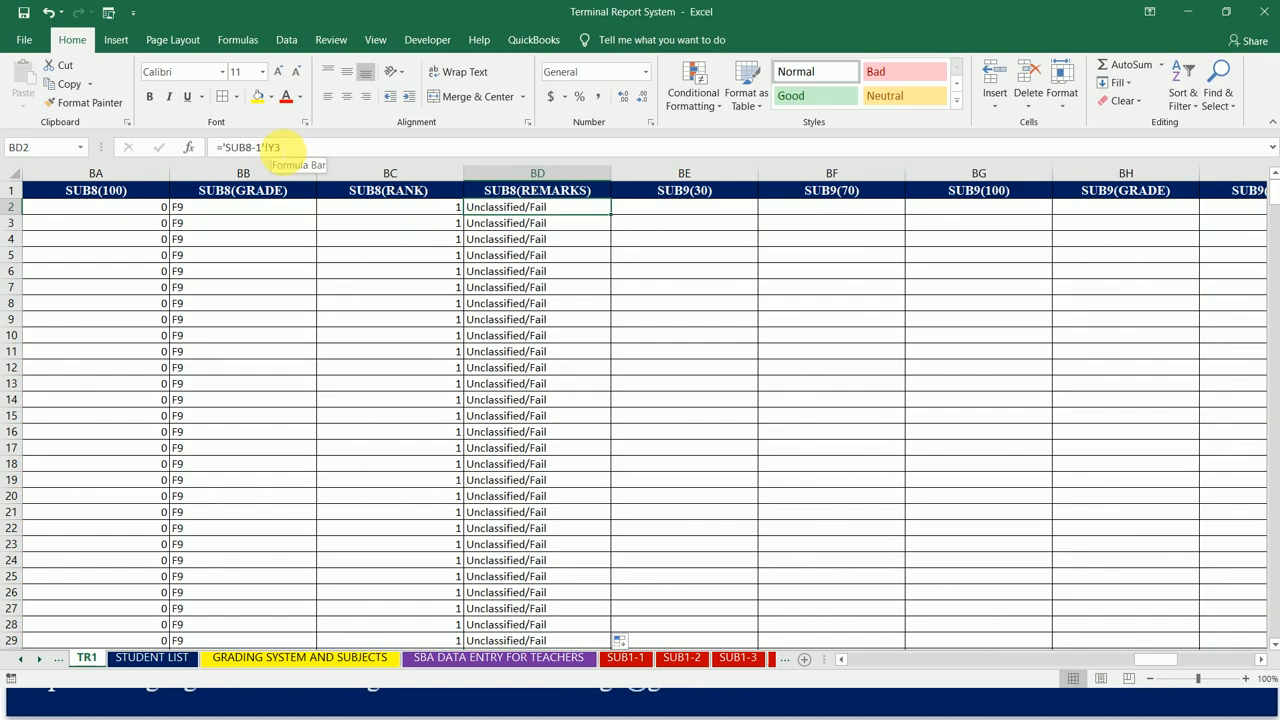
Step: Link SUB9(30) cell BE2 to T3 of the SUB9-1 sheet, and fill it across to BJ2 and down the student rows
{"action": "left_click", "coordinate": [690, 213]}
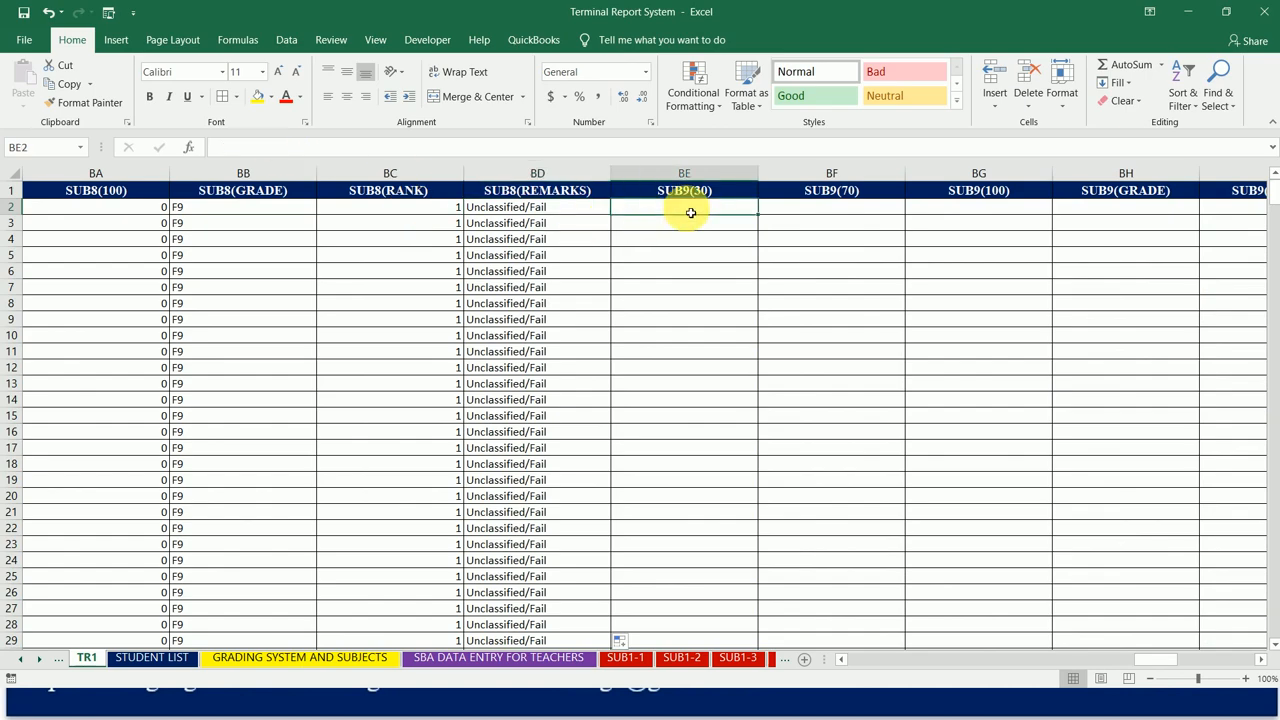
{"action": "type", "text": "="}
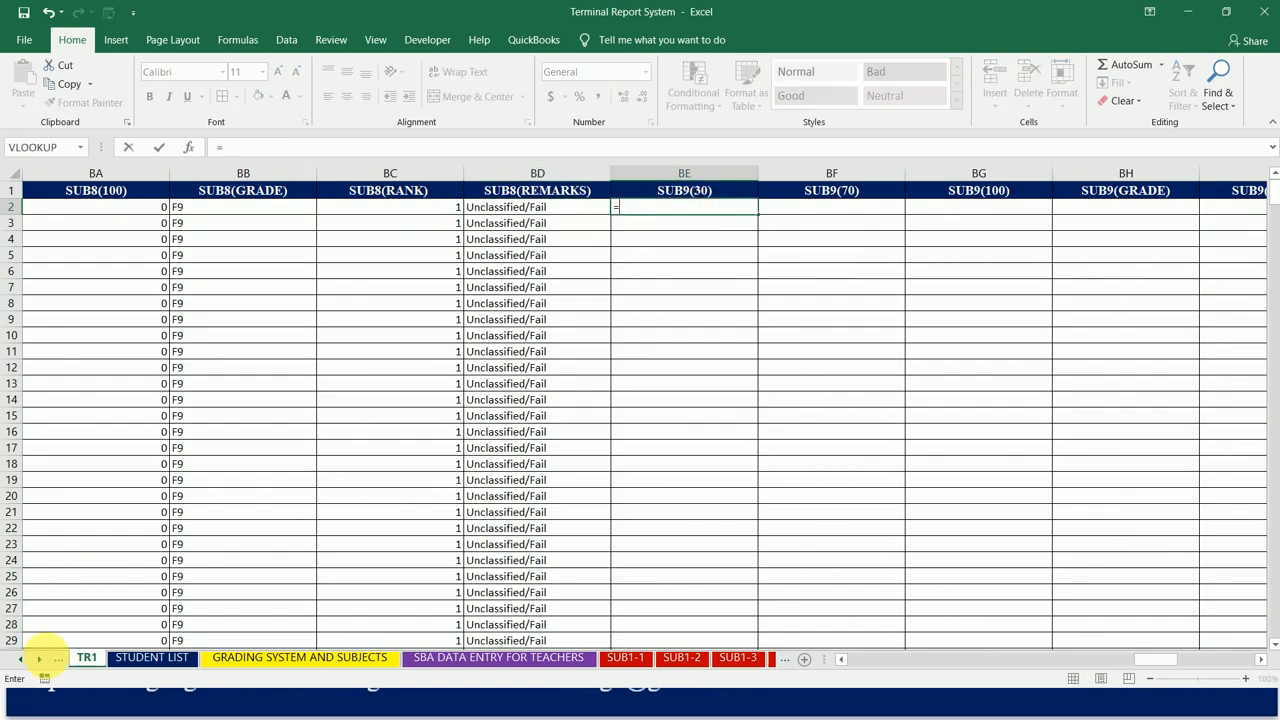
{"action": "left_click", "coordinate": [40, 660]}
{"action": "left_click", "coordinate": [40, 660]}
{"action": "left_click", "coordinate": [40, 660]}
{"action": "left_click", "coordinate": [40, 660]}
{"action": "left_click", "coordinate": [40, 660]}
{"action": "left_click", "coordinate": [40, 660]}
{"action": "left_click", "coordinate": [40, 660]}
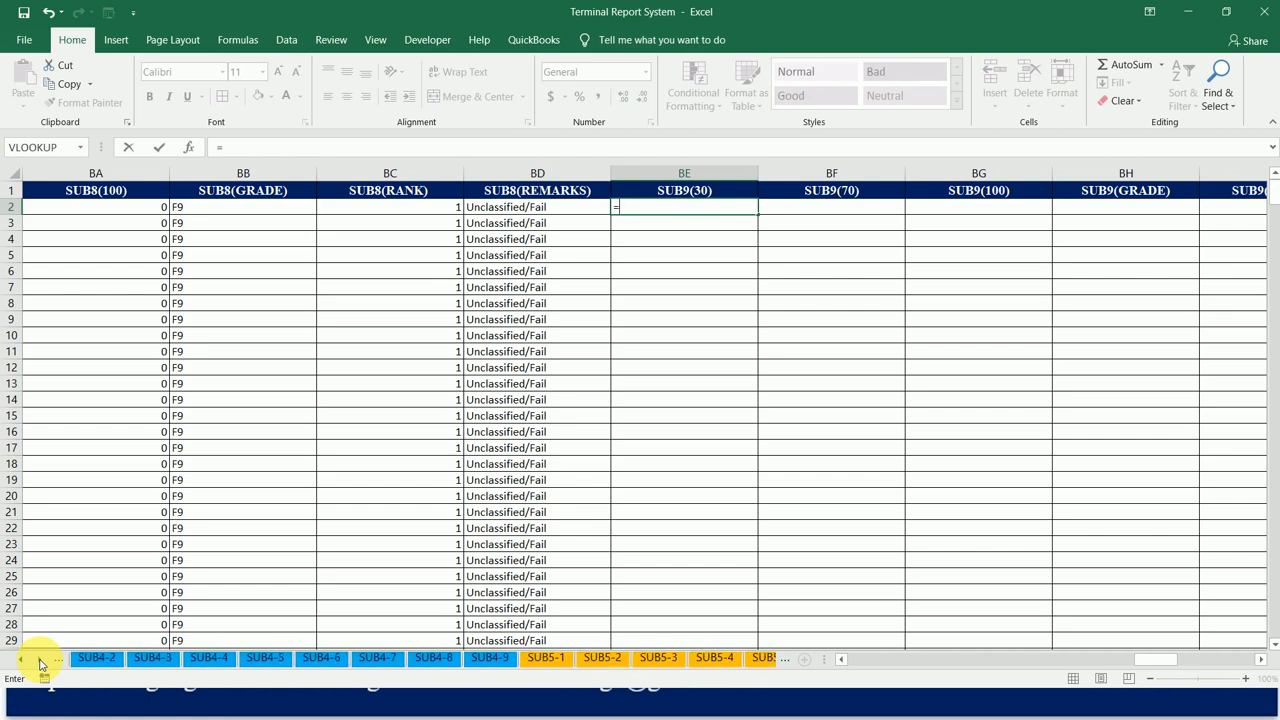
{"action": "left_click", "coordinate": [40, 660]}
{"action": "left_click", "coordinate": [40, 660]}
{"action": "left_click", "coordinate": [40, 660]}
{"action": "left_click", "coordinate": [40, 660]}
{"action": "left_click", "coordinate": [40, 660]}
{"action": "left_click", "coordinate": [40, 660]}
{"action": "left_click", "coordinate": [40, 660]}
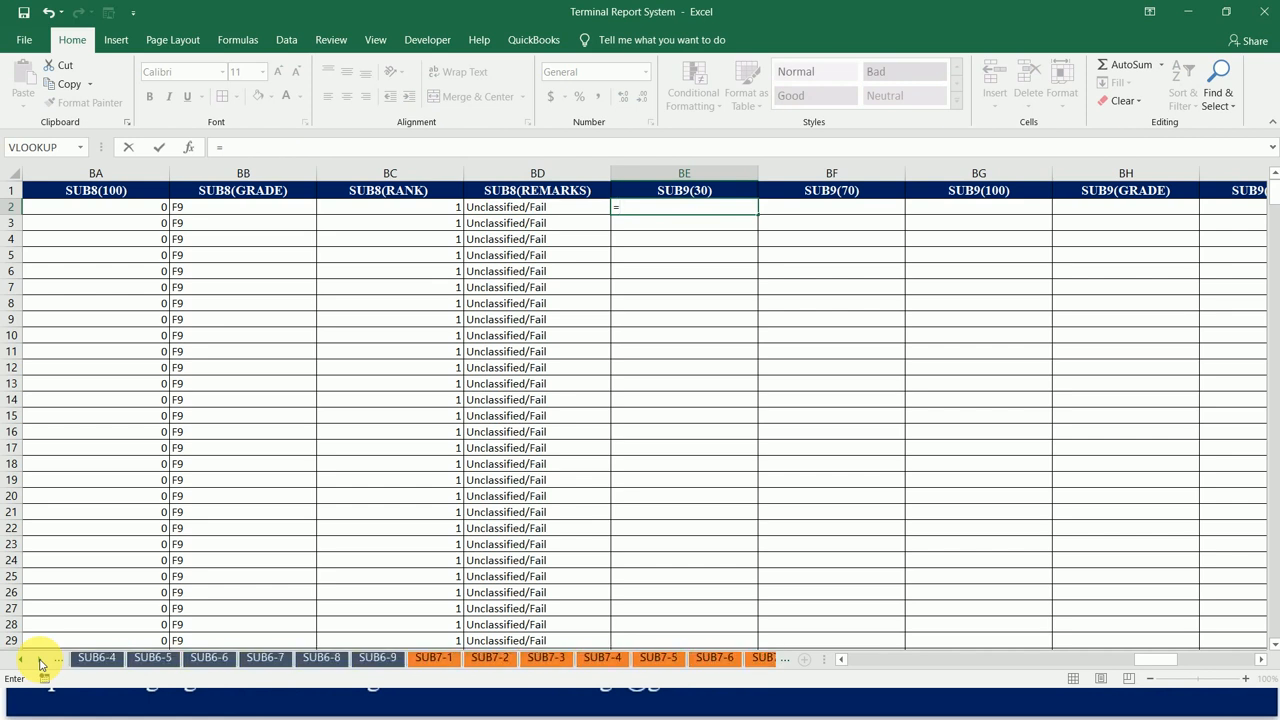
{"action": "left_click", "coordinate": [40, 660]}
{"action": "left_click", "coordinate": [40, 660]}
{"action": "left_click", "coordinate": [40, 660]}
{"action": "left_click", "coordinate": [40, 660]}
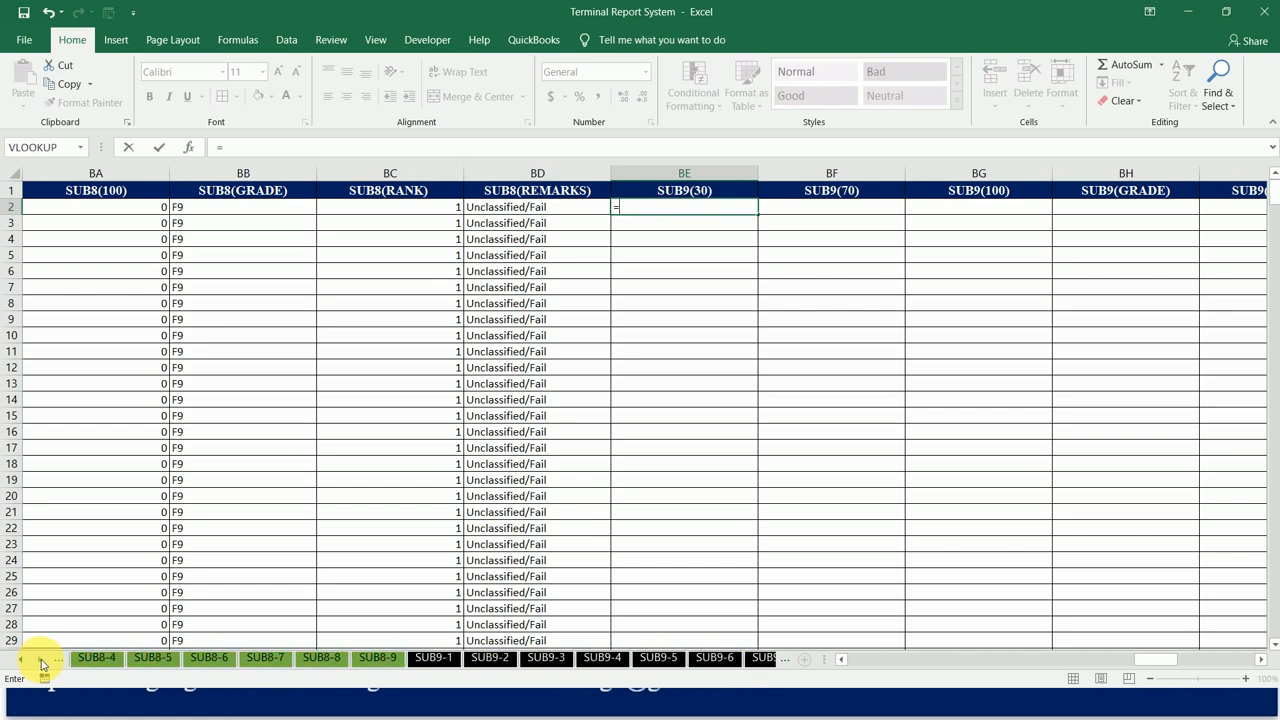
{"action": "left_click", "coordinate": [436, 659]}
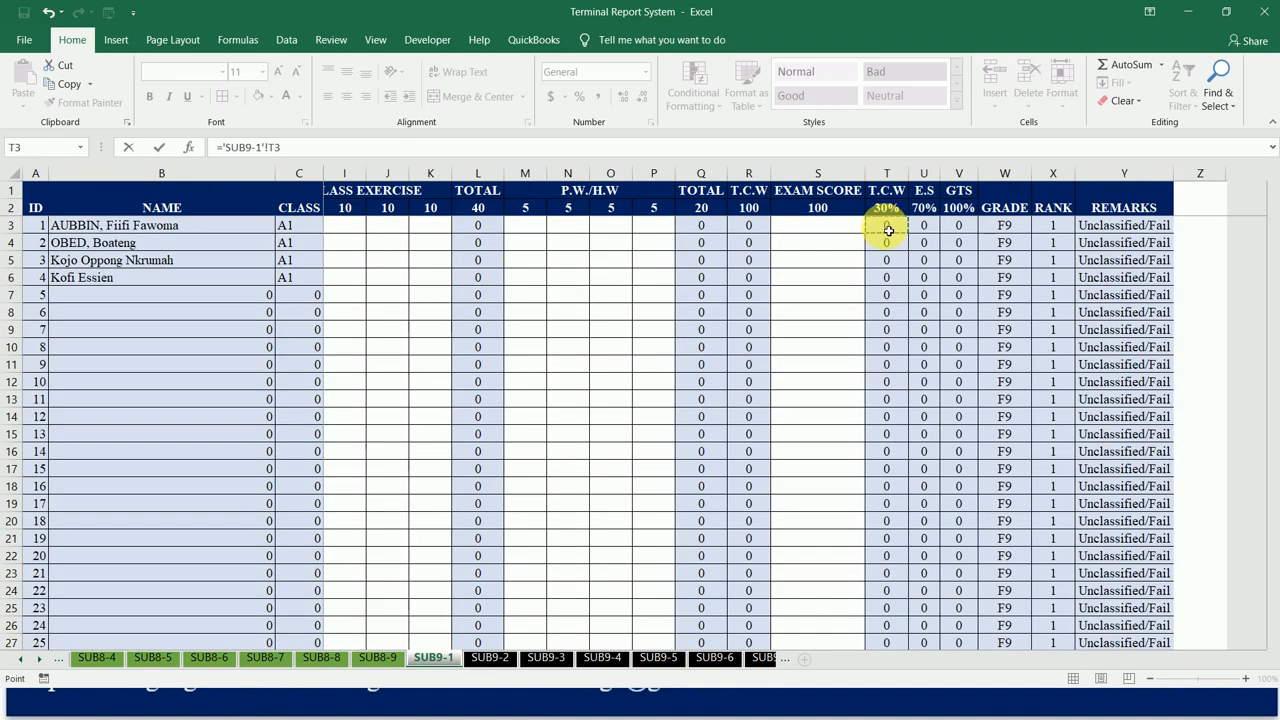
{"action": "key", "text": "Return"}
{"action": "left_click_drag", "start_coordinate": [756, 212], "coordinate": [615, 222]}
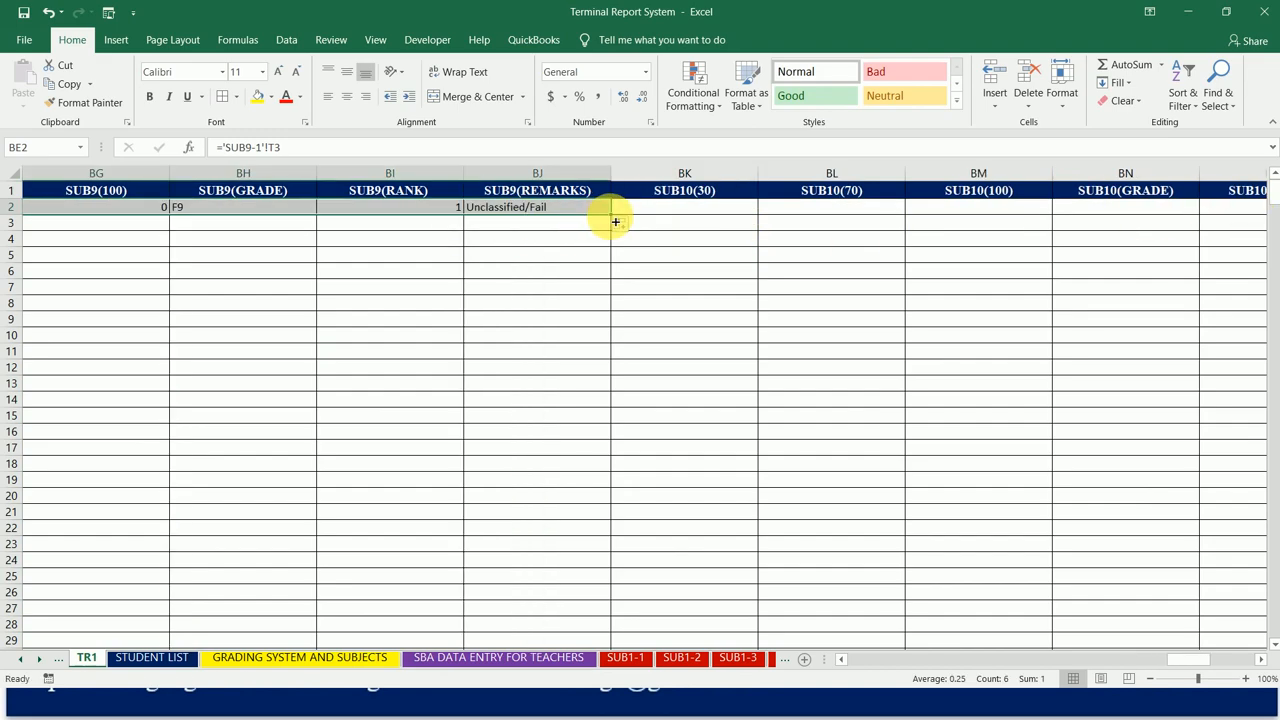
{"action": "double_click", "coordinate": [615, 222]}
Step: Link SUB10(30) cell BK2 to T3 of the SUB10-1 sheet, and fill it across to BP2 and down the student rows
{"action": "left_click", "coordinate": [676, 213]}
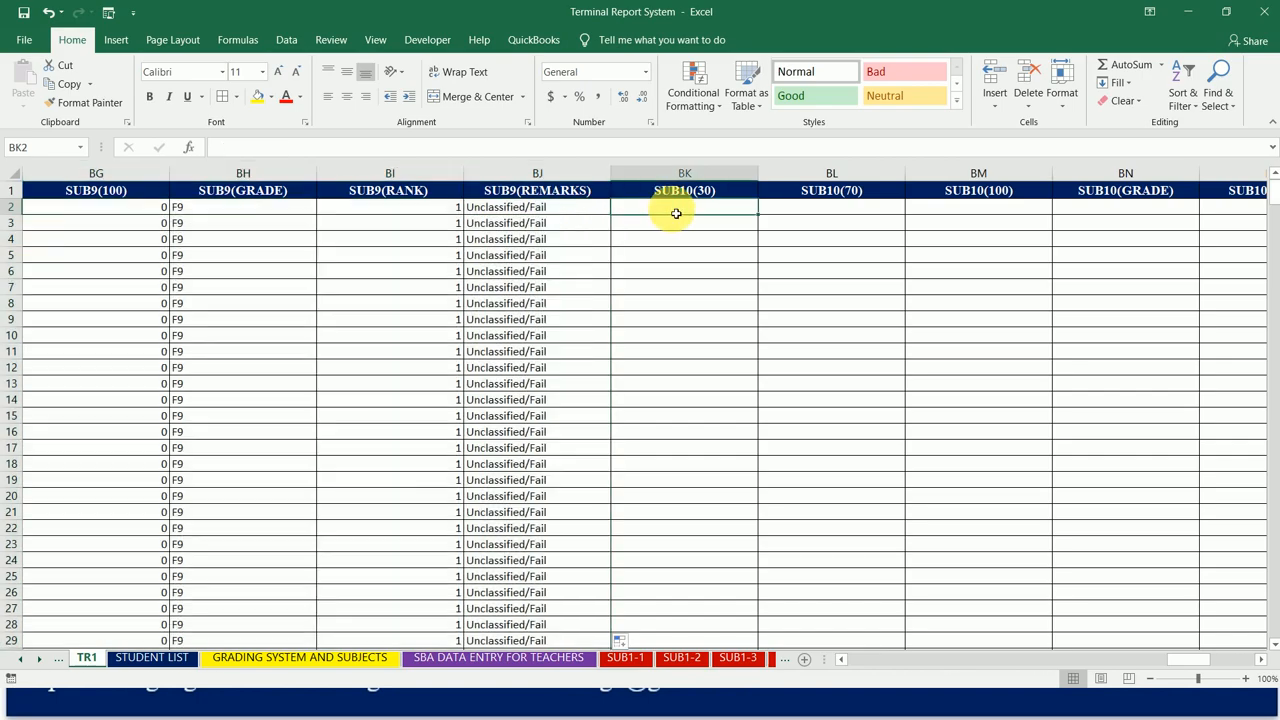
{"action": "type", "text": "="}
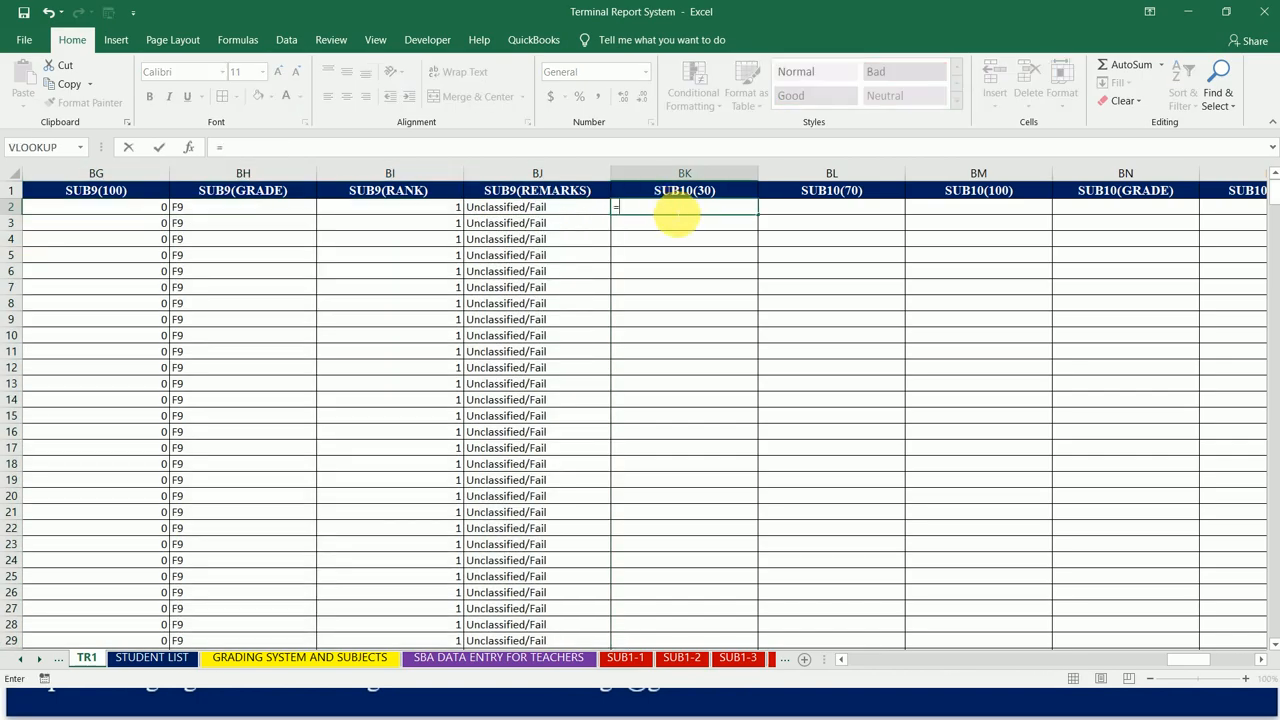
{"action": "left_click", "coordinate": [40, 660]}
{"action": "left_click", "coordinate": [40, 660]}
{"action": "left_click", "coordinate": [40, 660]}
{"action": "left_click", "coordinate": [40, 660]}
{"action": "left_click", "coordinate": [40, 660]}
{"action": "left_click", "coordinate": [40, 660]}
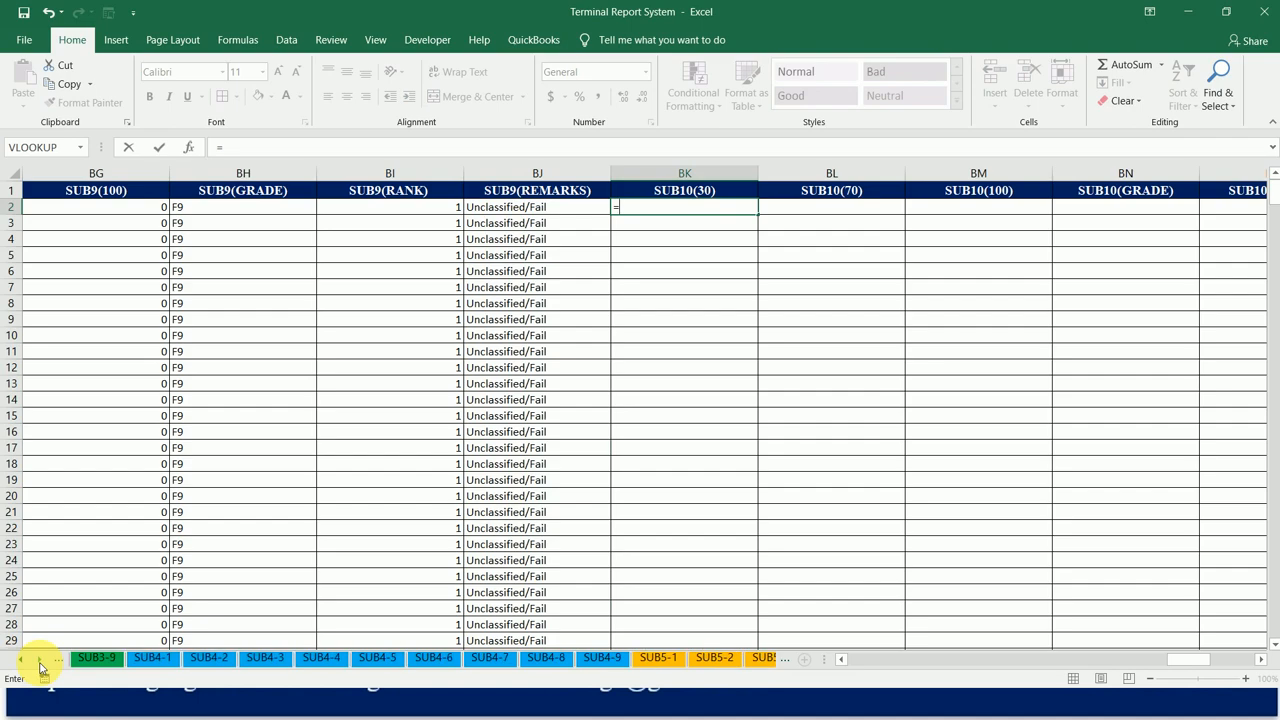
{"action": "left_click", "coordinate": [40, 660]}
{"action": "left_click", "coordinate": [40, 660]}
{"action": "left_click", "coordinate": [40, 660]}
{"action": "left_click", "coordinate": [40, 660]}
{"action": "left_click", "coordinate": [40, 660]}
{"action": "left_click", "coordinate": [40, 660]}
{"action": "left_click", "coordinate": [40, 660]}
{"action": "left_click", "coordinate": [40, 660]}
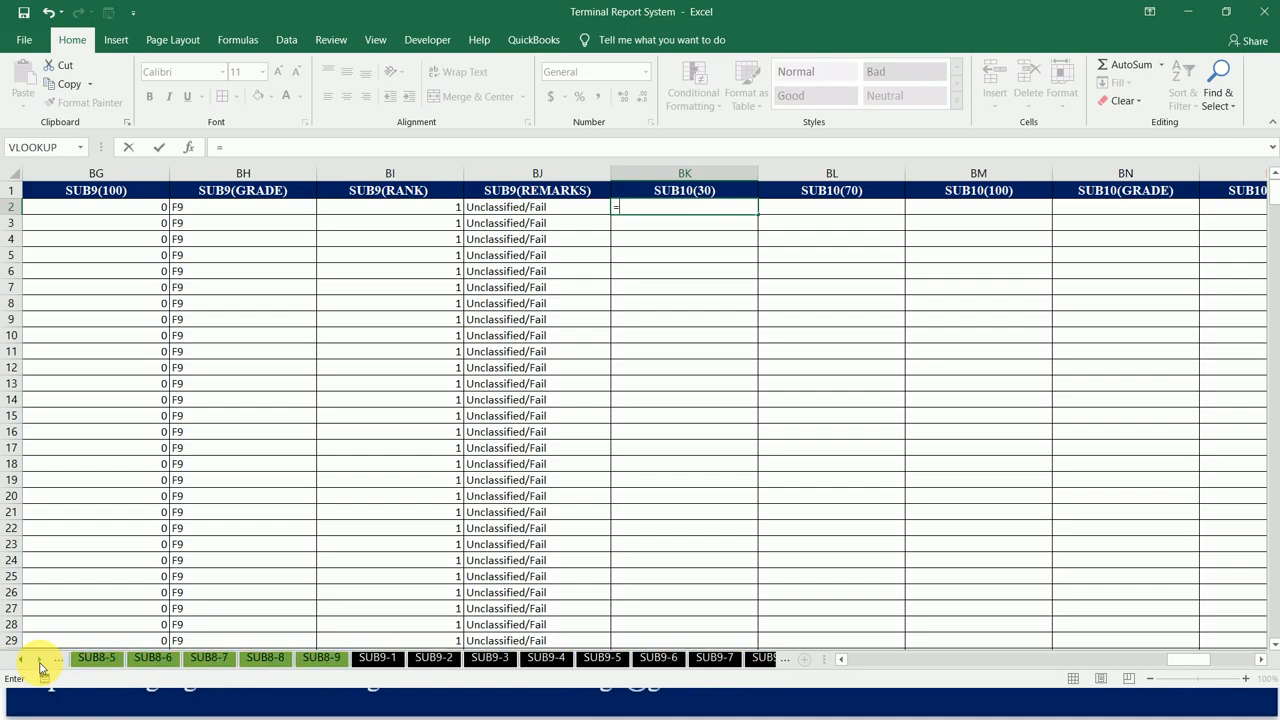
{"action": "left_click", "coordinate": [40, 660]}
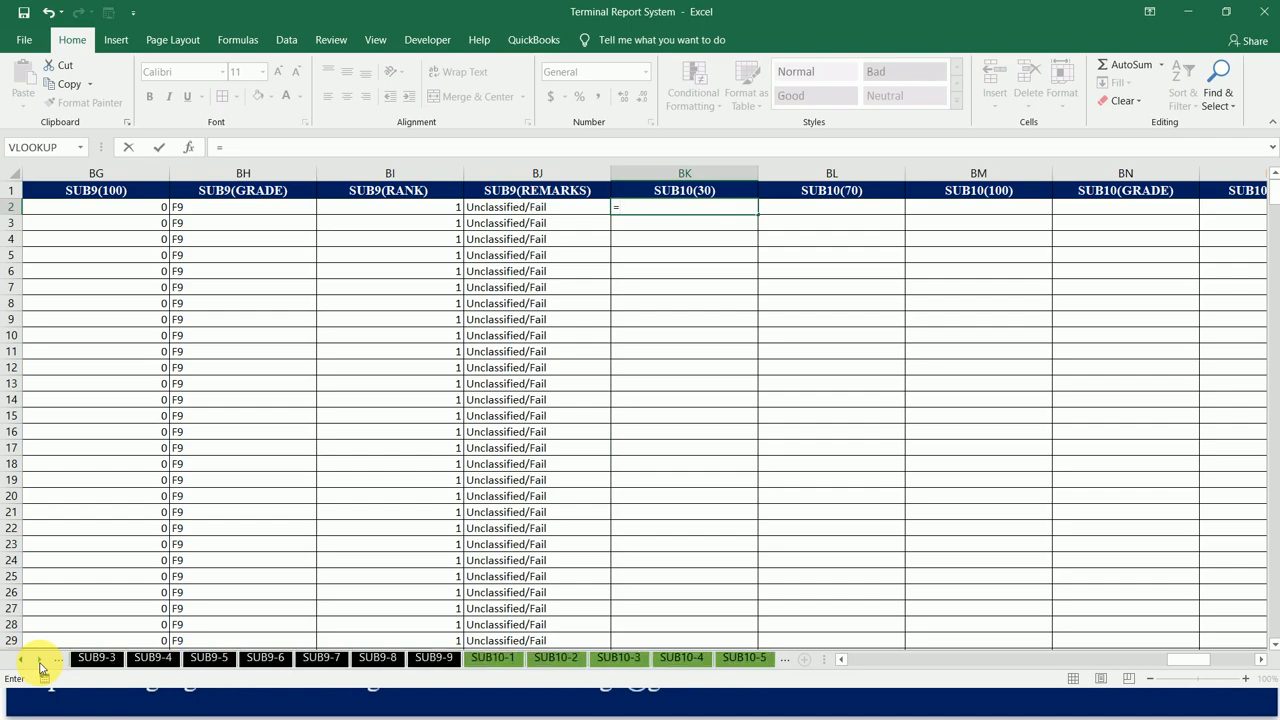
{"action": "left_click", "coordinate": [494, 658]}
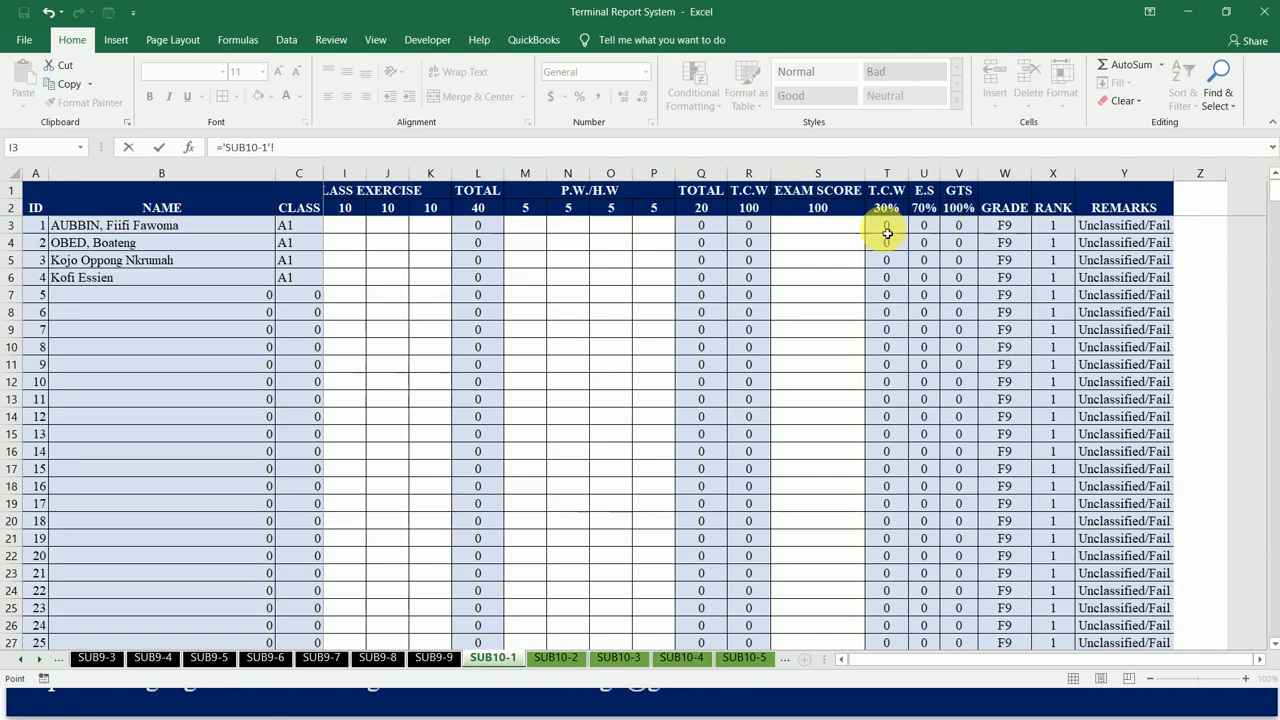
{"action": "key", "text": "Return"}
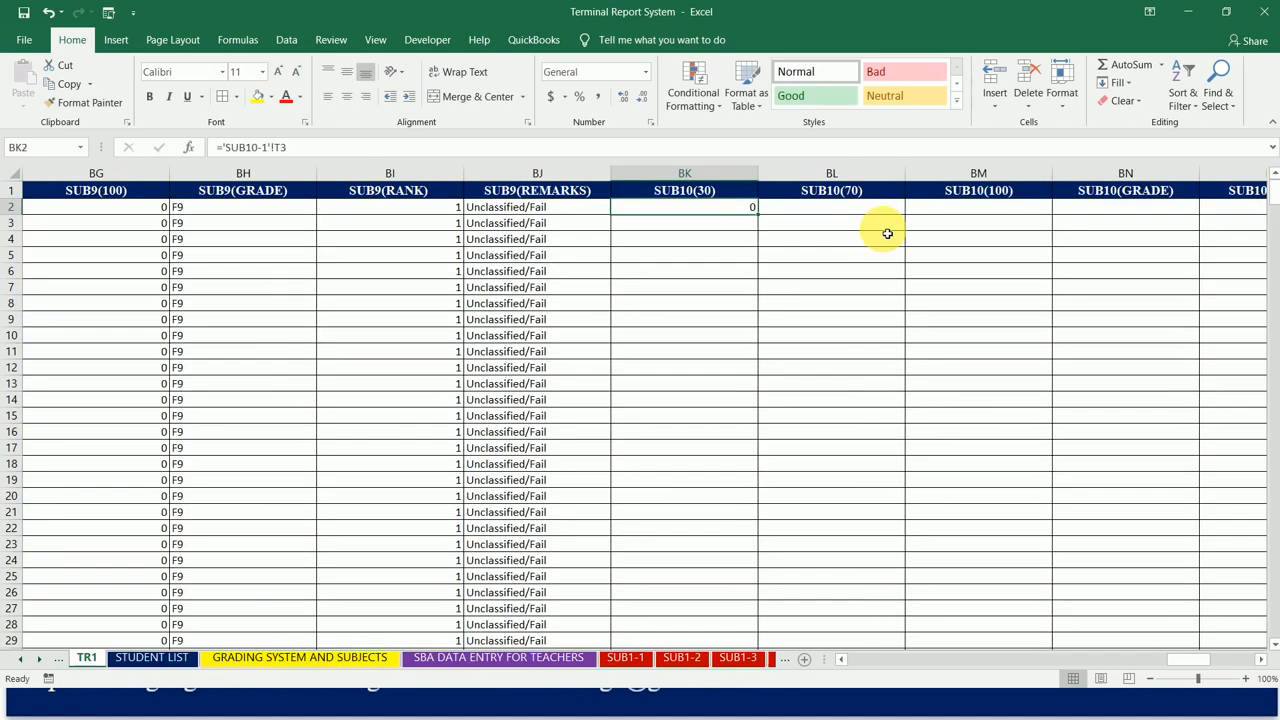
{"action": "left_click_drag", "start_coordinate": [762, 220], "coordinate": [1062, 224]}
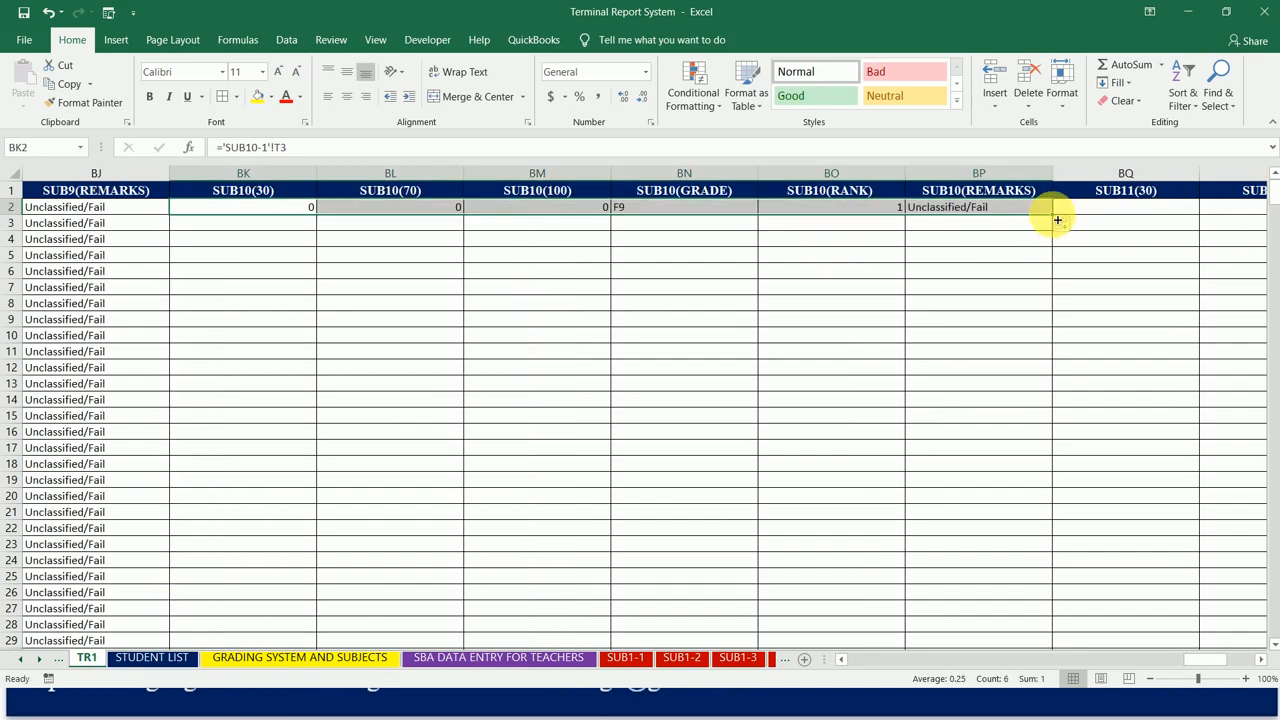
{"action": "double_click", "coordinate": [1057, 220]}
Step: Link SUB11(30) cell BQ2 to T3 of the SUB11-1 sheet, and fill it across to BV2 and down the student rows
{"action": "left_click", "coordinate": [1100, 213]}
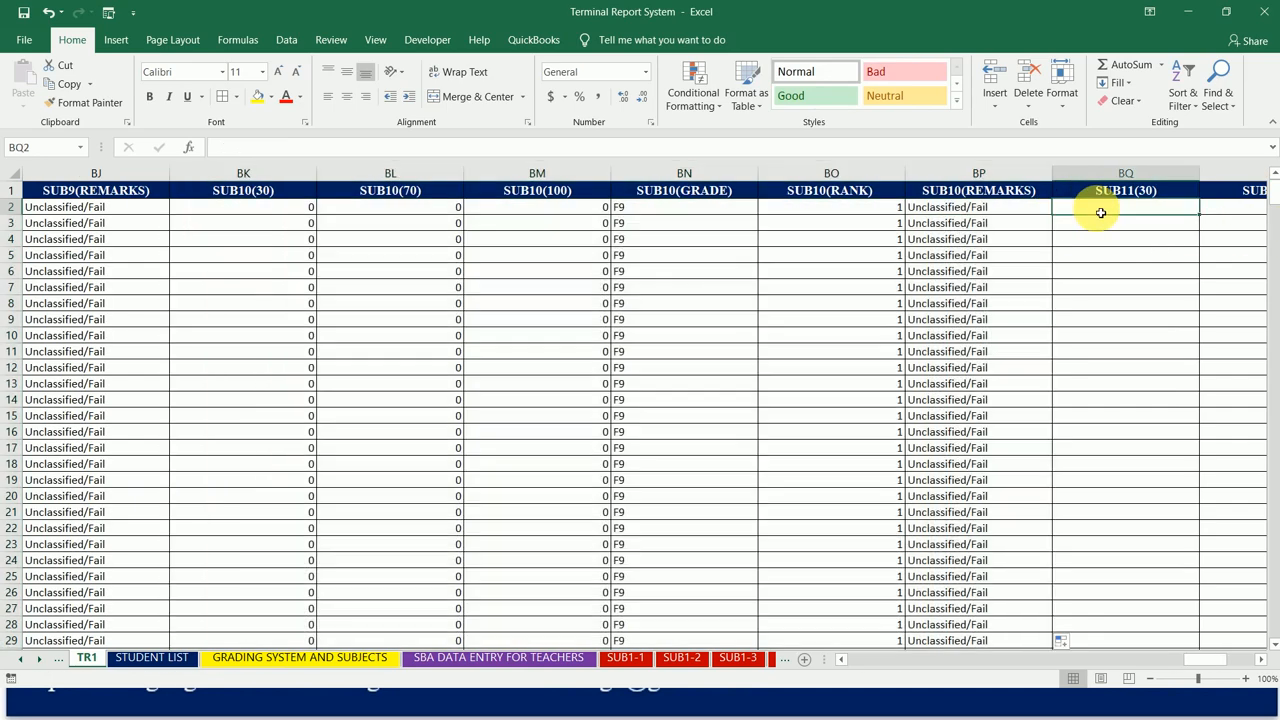
{"action": "type", "text": "="}
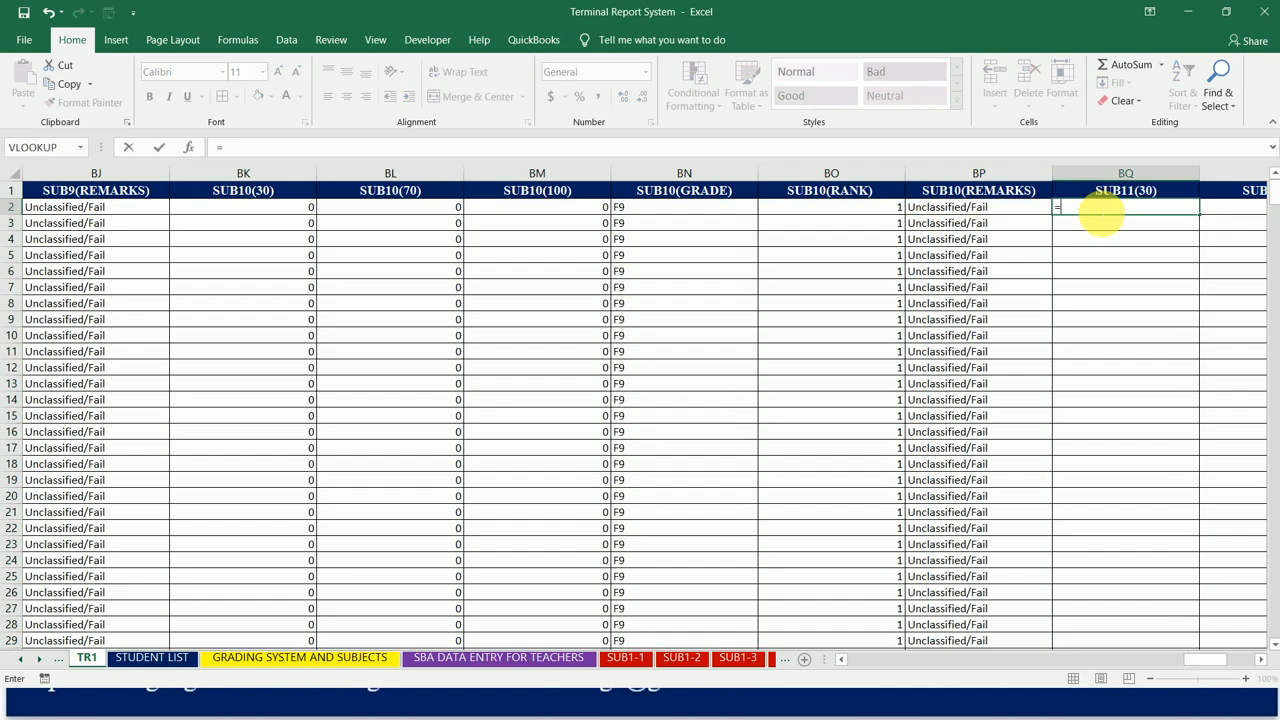
{"action": "left_click", "coordinate": [35, 660]}
{"action": "left_click", "coordinate": [35, 660]}
{"action": "left_click", "coordinate": [35, 660]}
{"action": "left_click", "coordinate": [35, 660]}
{"action": "left_click", "coordinate": [35, 660]}
{"action": "left_click", "coordinate": [35, 660]}
{"action": "left_click", "coordinate": [35, 660]}
{"action": "left_click", "coordinate": [35, 660]}
{"action": "left_click", "coordinate": [35, 660]}
{"action": "left_click", "coordinate": [35, 660]}
{"action": "left_click", "coordinate": [35, 660]}
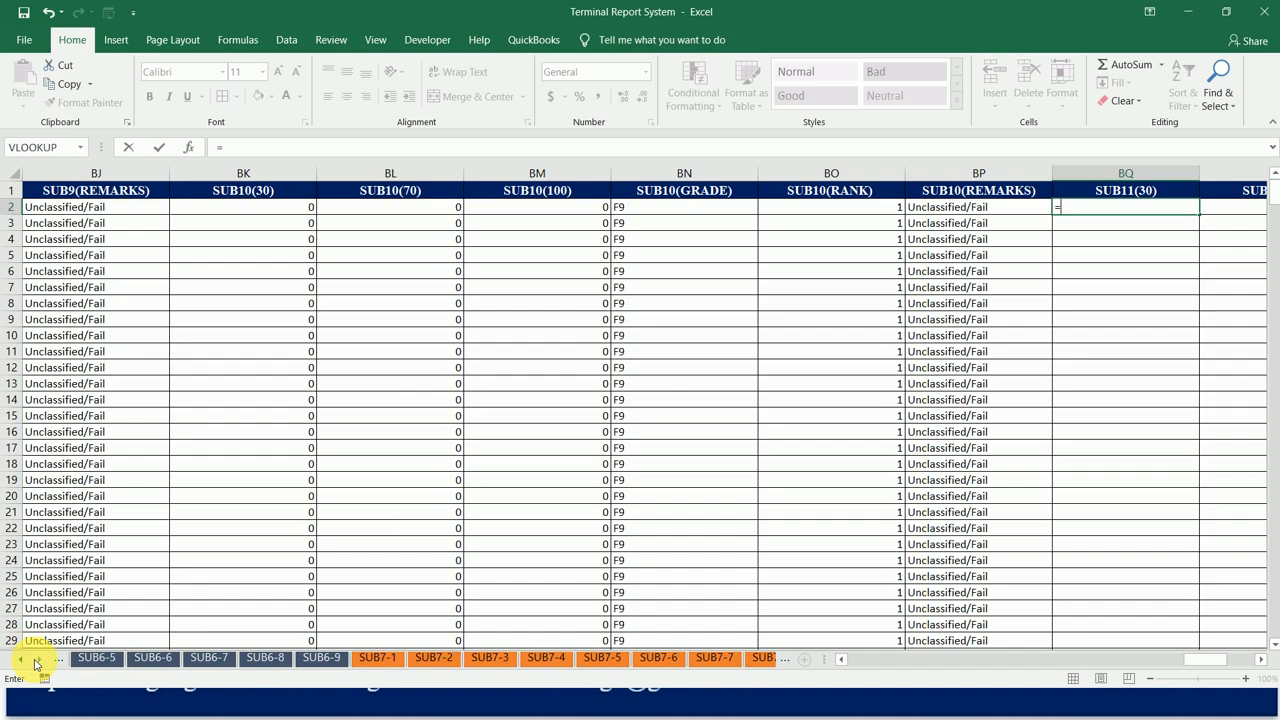
{"action": "left_click", "coordinate": [35, 660]}
{"action": "left_click", "coordinate": [35, 660]}
{"action": "left_click", "coordinate": [35, 660]}
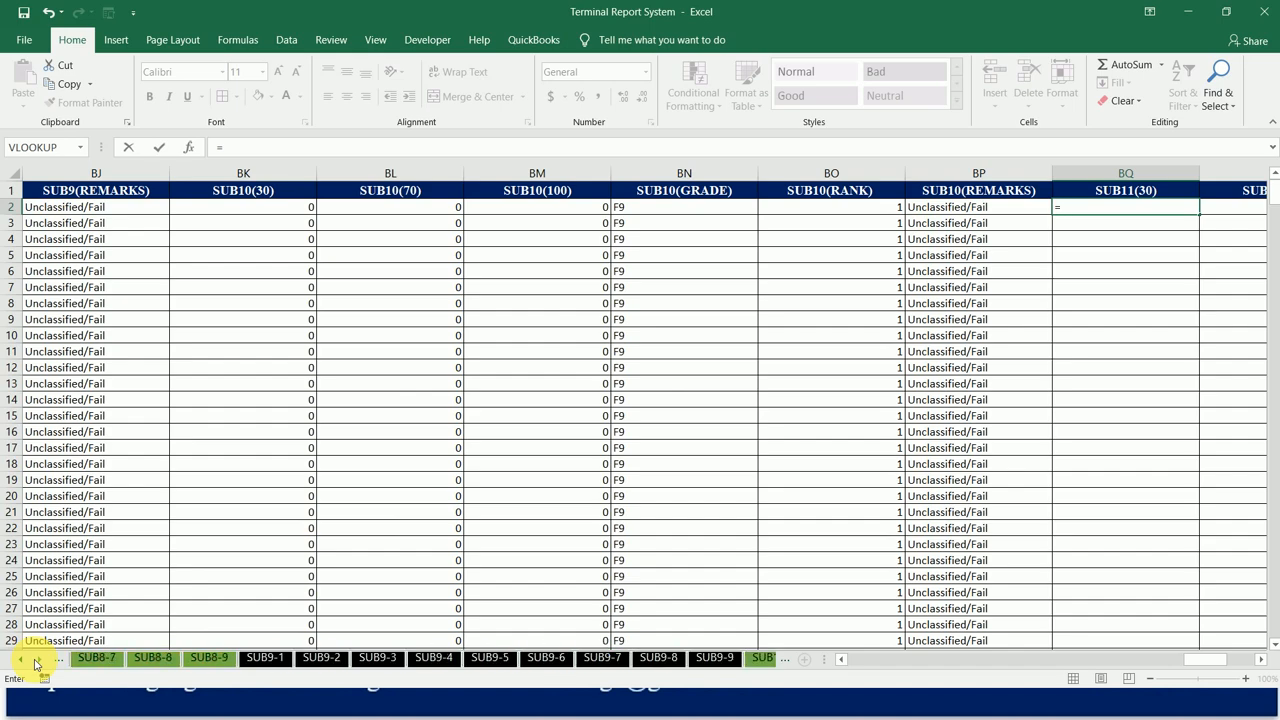
{"action": "left_click", "coordinate": [35, 660]}
{"action": "left_click", "coordinate": [35, 660]}
{"action": "left_click", "coordinate": [35, 660]}
{"action": "left_click", "coordinate": [35, 660]}
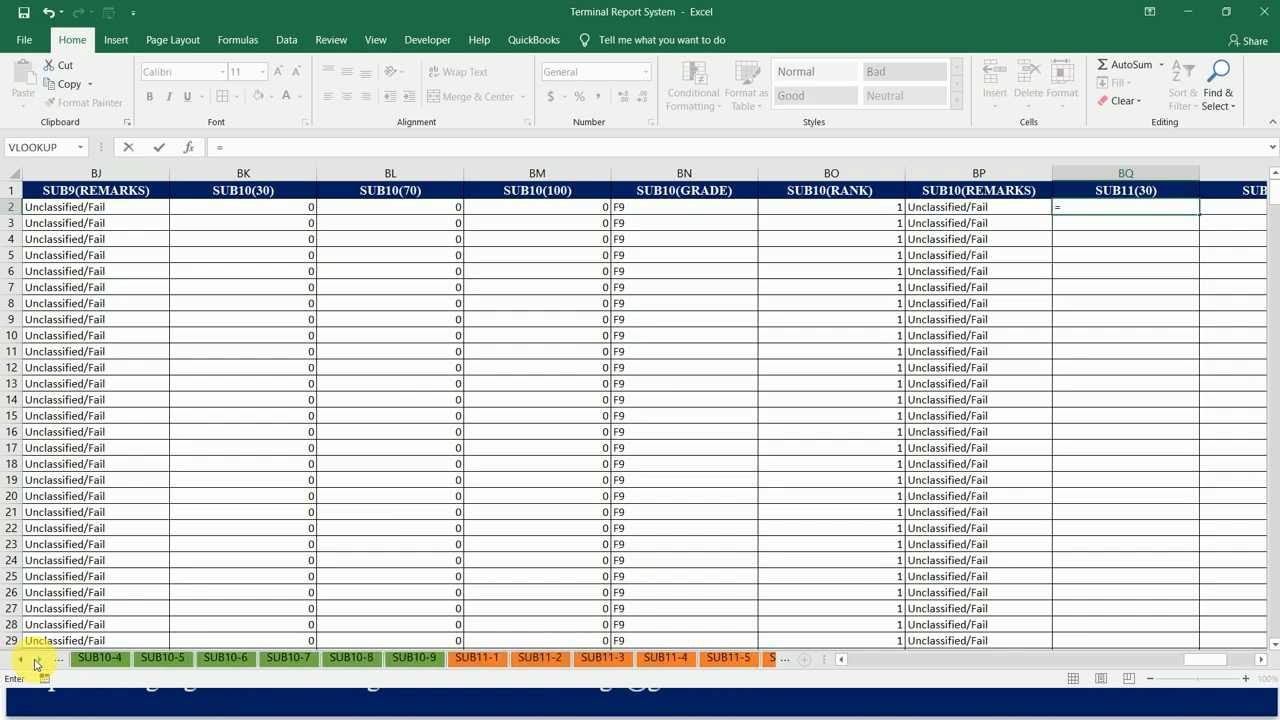
{"action": "left_click", "coordinate": [483, 660]}
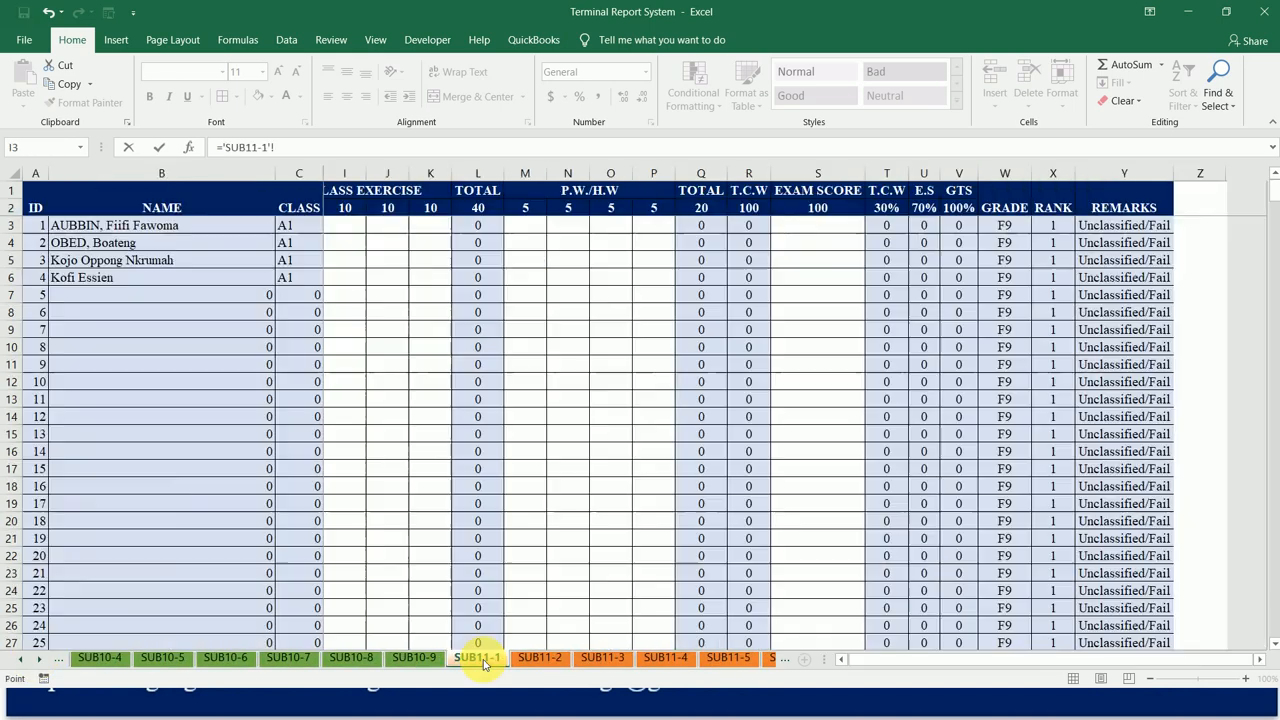
{"action": "left_click", "coordinate": [889, 224]}
{"action": "key", "text": "Return"}
{"action": "key", "text": "Up"}
{"action": "mouse_move", "coordinate": [1199, 213]}
{"action": "left_mouse_down"}
{"action": "mouse_move", "coordinate": [1014, 194]}
{"action": "mouse_move", "coordinate": [1194, 209]}
{"action": "left_mouse_up"}
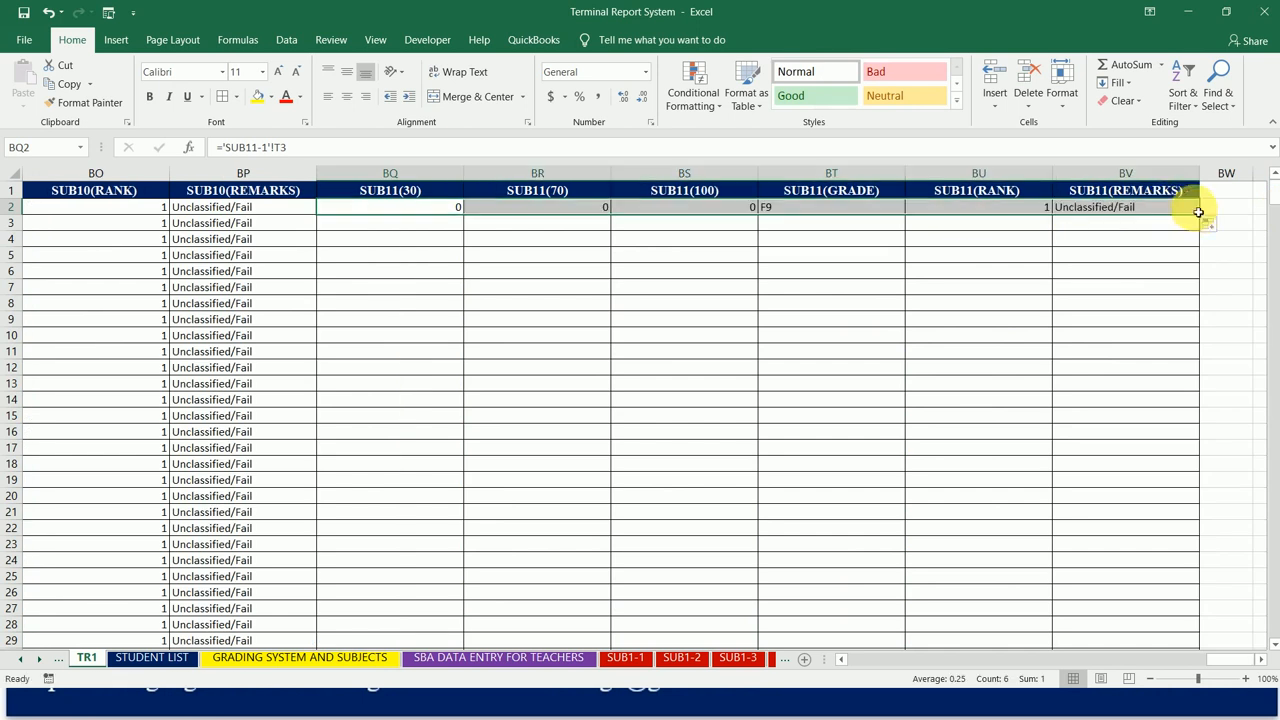
{"action": "double_click", "coordinate": [1200, 215]}
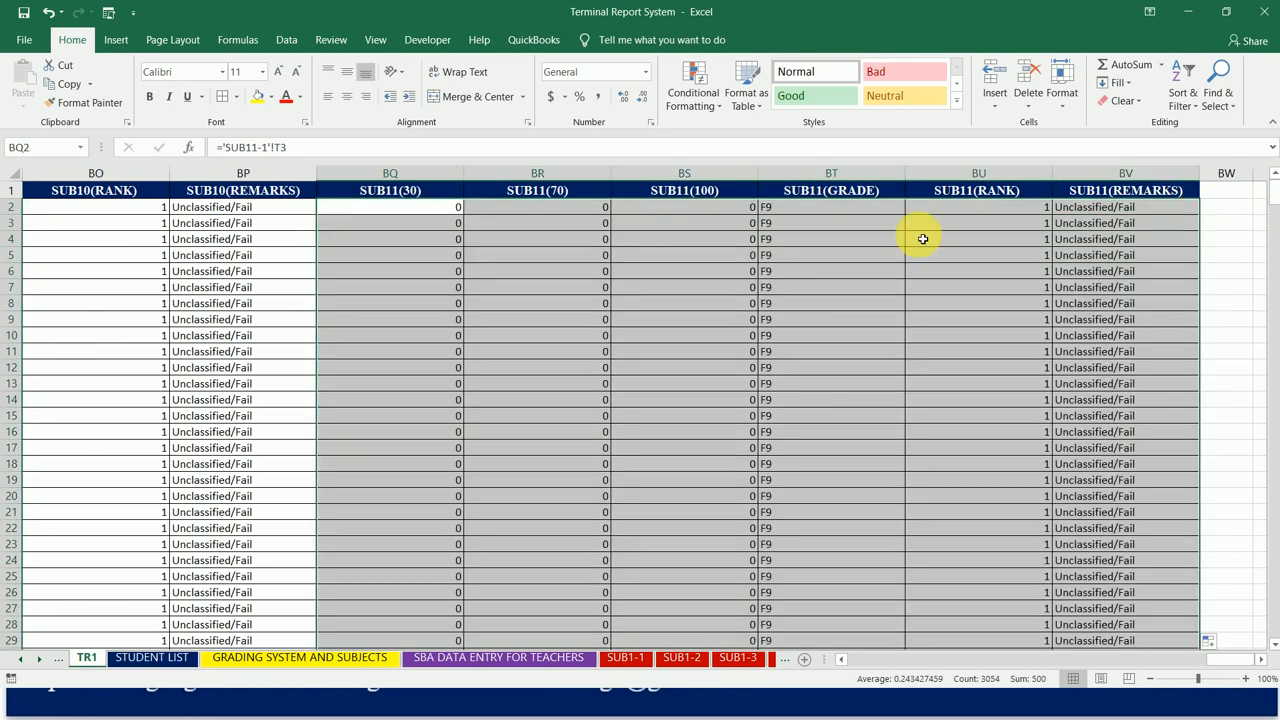
Step: Review the linked formulas along row 2 of TR1, from the student details through to SUB11(REMARKS)
{"action": "left_click", "coordinate": [861, 212]}
{"action": "key", "text": "Home"}
{"action": "key", "text": "Right"}
{"action": "key", "text": "Right"}
{"action": "key", "text": "Right"}
{"action": "key", "text": "Right"}
{"action": "key", "text": "Right"}
{"action": "key", "text": "Right"}
{"action": "key", "text": "Right"}
{"action": "key", "text": "Right"}
{"action": "key", "text": "Right"}
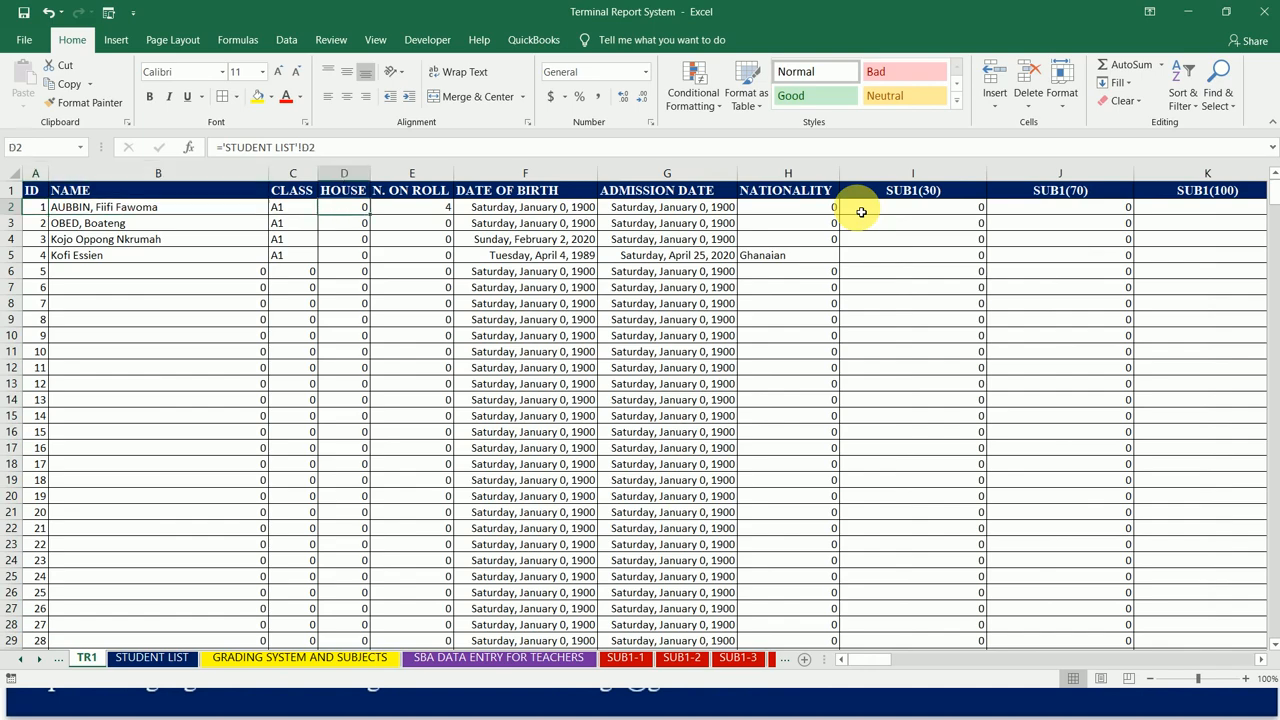
{"action": "key", "text": "Right"}
{"action": "key", "text": "Right"}
{"action": "key", "text": "Right"}
{"action": "key", "text": "Right"}
{"action": "key", "text": "Right"}
{"action": "key", "text": "Right"}
{"action": "key", "text": "Right"}
{"action": "key", "text": "Right"}
{"action": "key", "text": "Right"}
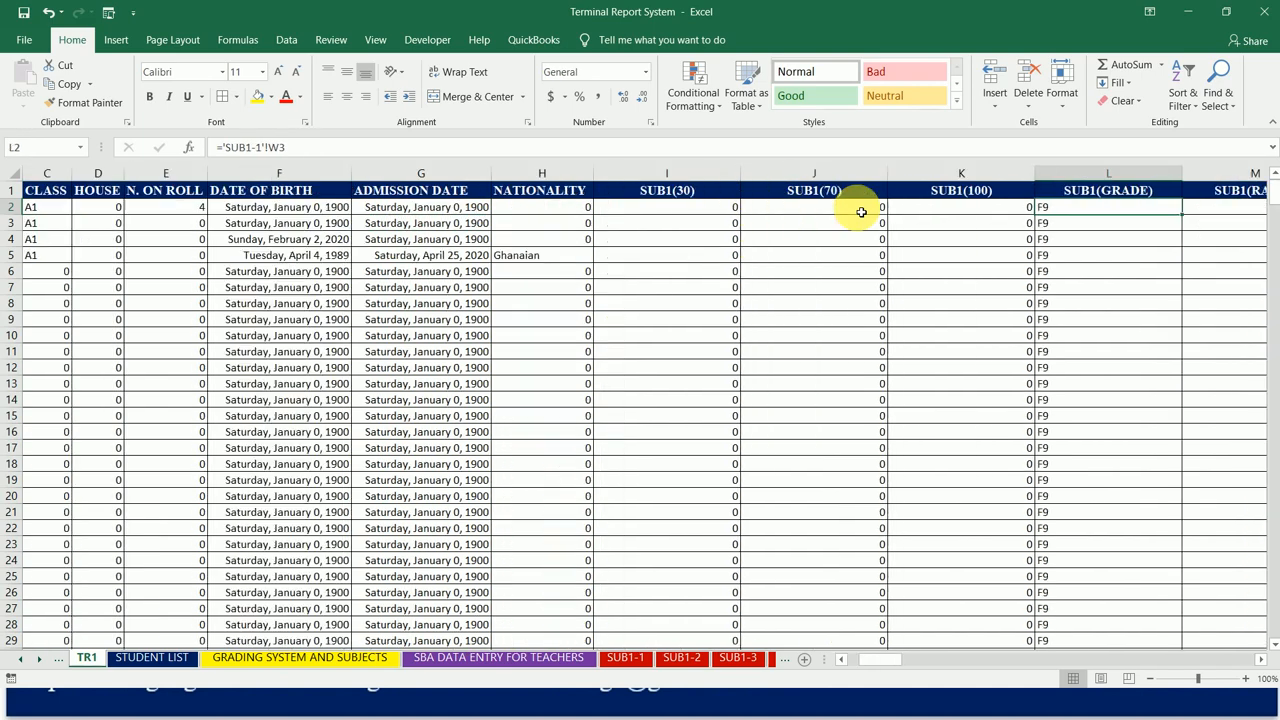
{"action": "key", "text": "Right"}
{"action": "key", "text": "Right"}
{"action": "key", "text": "Right"}
{"action": "key", "text": "Right"}
{"action": "key", "text": "Right"}
{"action": "key", "text": "Right"}
{"action": "key", "text": "Right"}
{"action": "key", "text": "Right"}
{"action": "key", "text": "Right"}
{"action": "key", "text": "Right"}
{"action": "key", "text": "Right"}
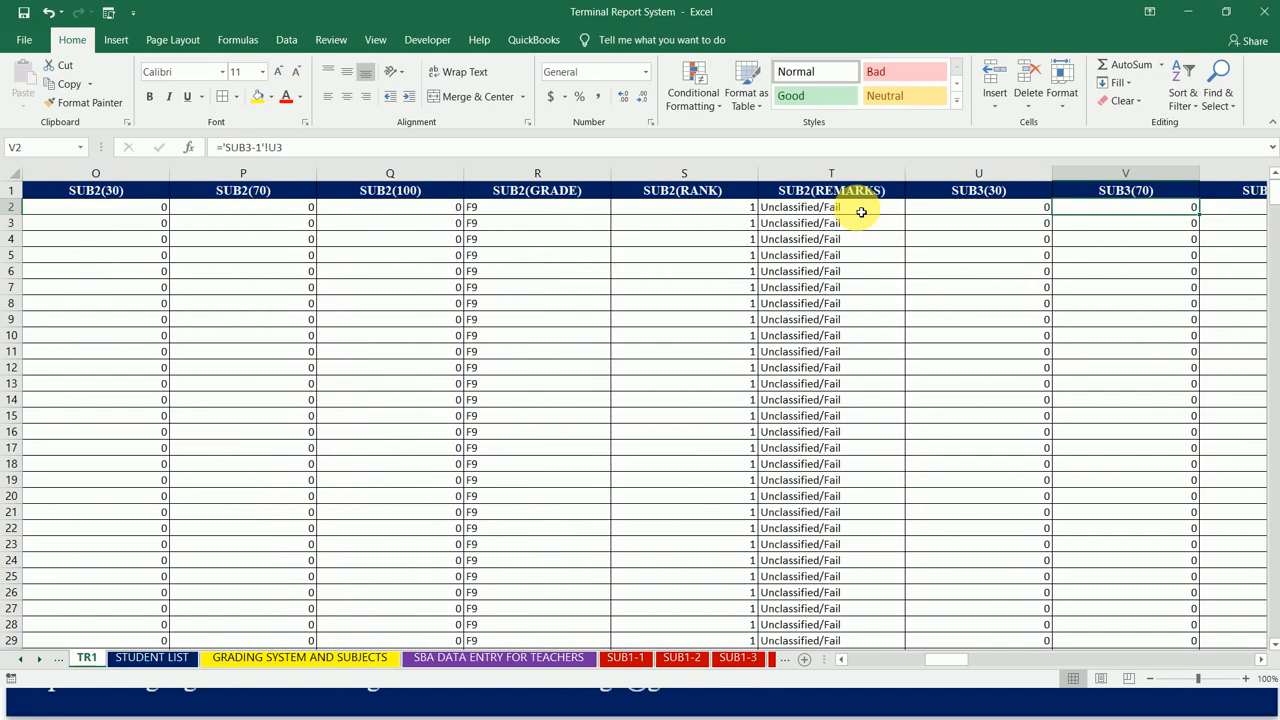
{"action": "key", "text": "Right"}
{"action": "key", "text": "Right"}
{"action": "key", "text": "Right"}
{"action": "key", "text": "Right"}
{"action": "key", "text": "Right"}
{"action": "key", "text": "Right"}
{"action": "key", "text": "Right"}
{"action": "key", "text": "Right"}
{"action": "key", "text": "Right"}
{"action": "key", "text": "Right"}
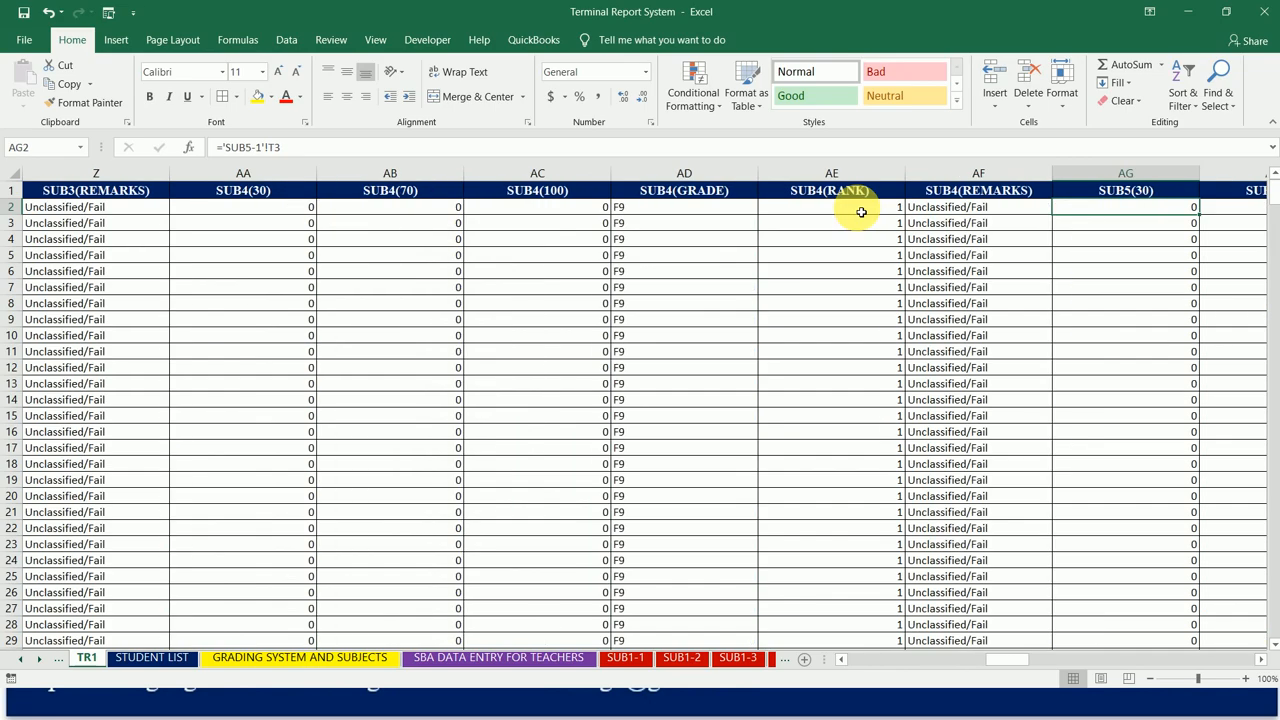
{"action": "key", "text": "Right"}
{"action": "key", "text": "Right"}
{"action": "key", "text": "Right"}
{"action": "key", "text": "Right"}
{"action": "key", "text": "Right"}
{"action": "key", "text": "Right"}
{"action": "key", "text": "Right"}
{"action": "key", "text": "Right"}
{"action": "key", "text": "Right"}
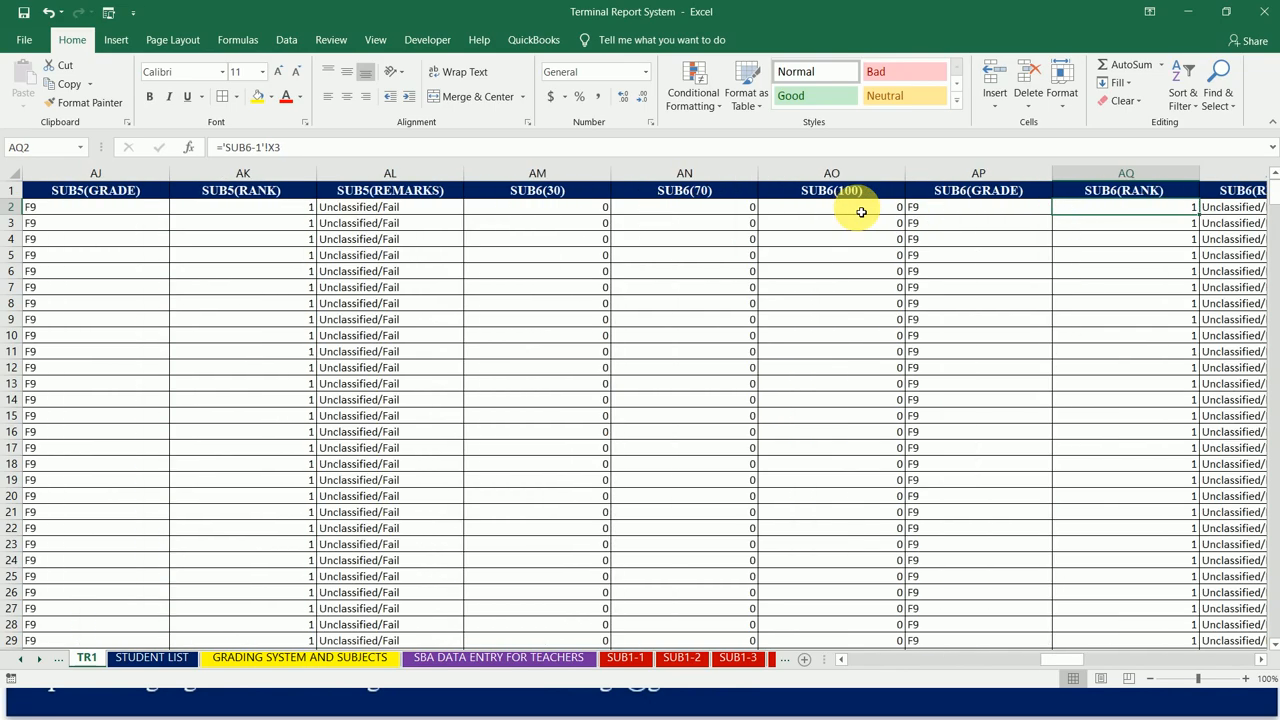
{"action": "key", "text": "Right"}
{"action": "key", "text": "Right"}
{"action": "key", "text": "Right"}
{"action": "key", "text": "Right"}
{"action": "key", "text": "Right"}
{"action": "key", "text": "Right"}
{"action": "key", "text": "Right"}
{"action": "key", "text": "Right"}
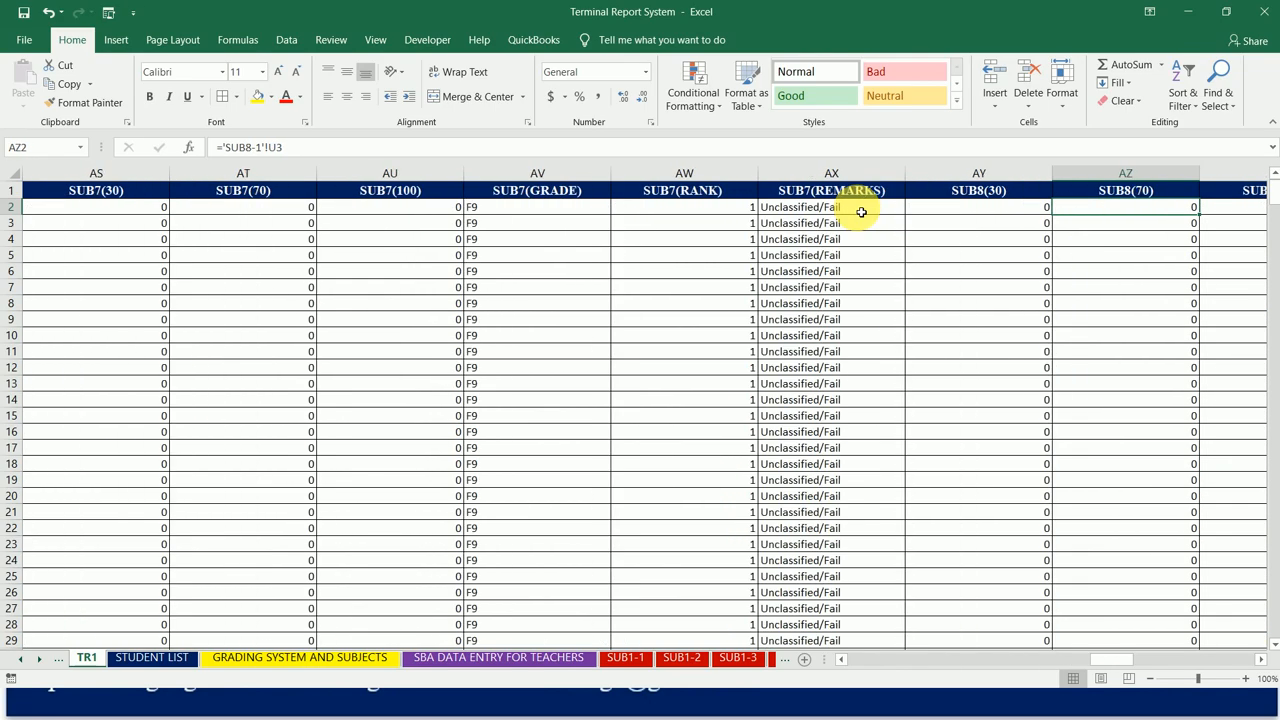
{"action": "key", "text": "Right"}
{"action": "key", "text": "Right"}
{"action": "key", "text": "Right"}
{"action": "key", "text": "Right"}
{"action": "key", "text": "Right"}
{"action": "key", "text": "Right"}
{"action": "key", "text": "Right"}
{"action": "key", "text": "Right"}
{"action": "key", "text": "Right"}
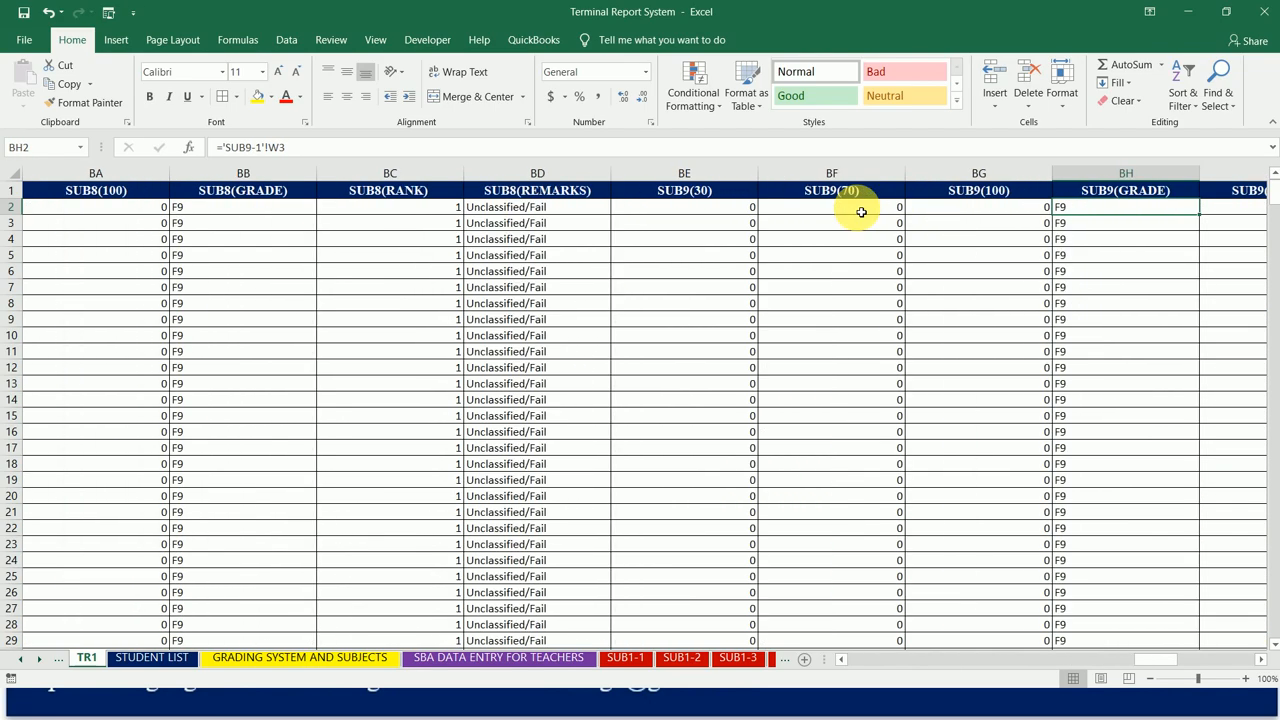
{"action": "key", "text": "Right"}
{"action": "key", "text": "Right"}
{"action": "key", "text": "Right"}
{"action": "key", "text": "Right"}
{"action": "key", "text": "Right"}
{"action": "key", "text": "Right"}
{"action": "key", "text": "Right"}
{"action": "key", "text": "Right"}
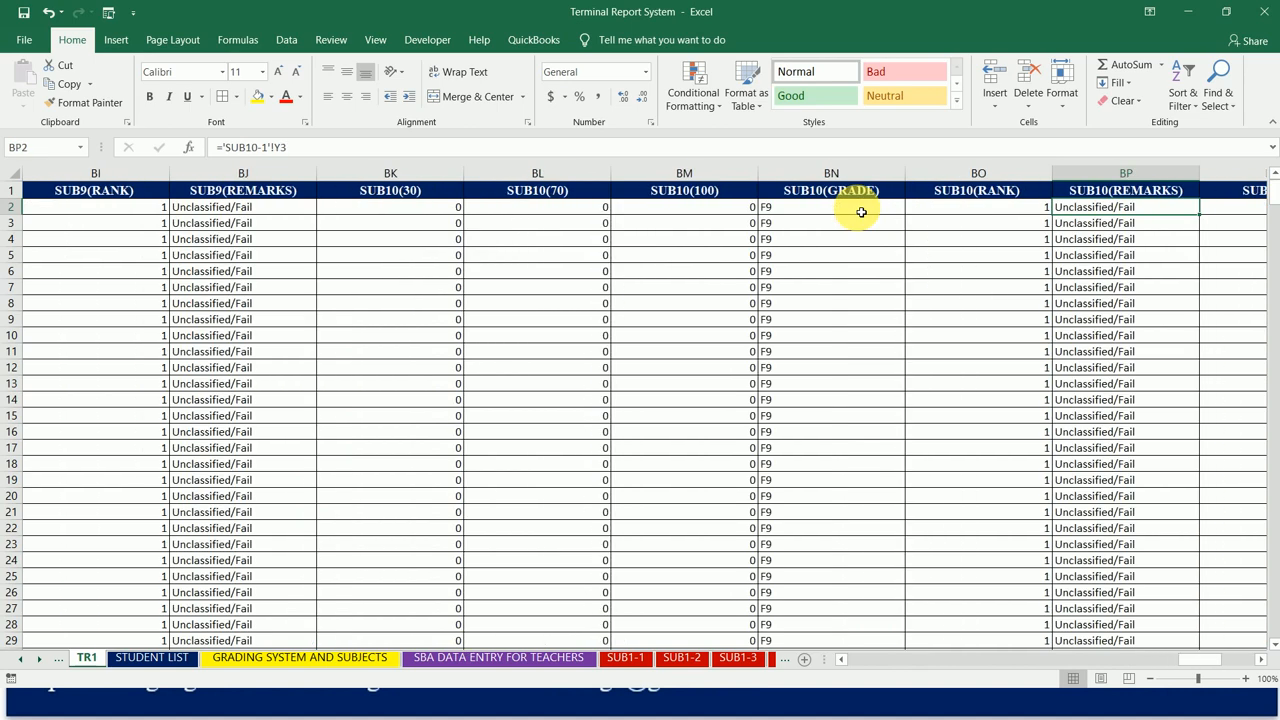
{"action": "key", "text": "Right"}
{"action": "key", "text": "Right"}
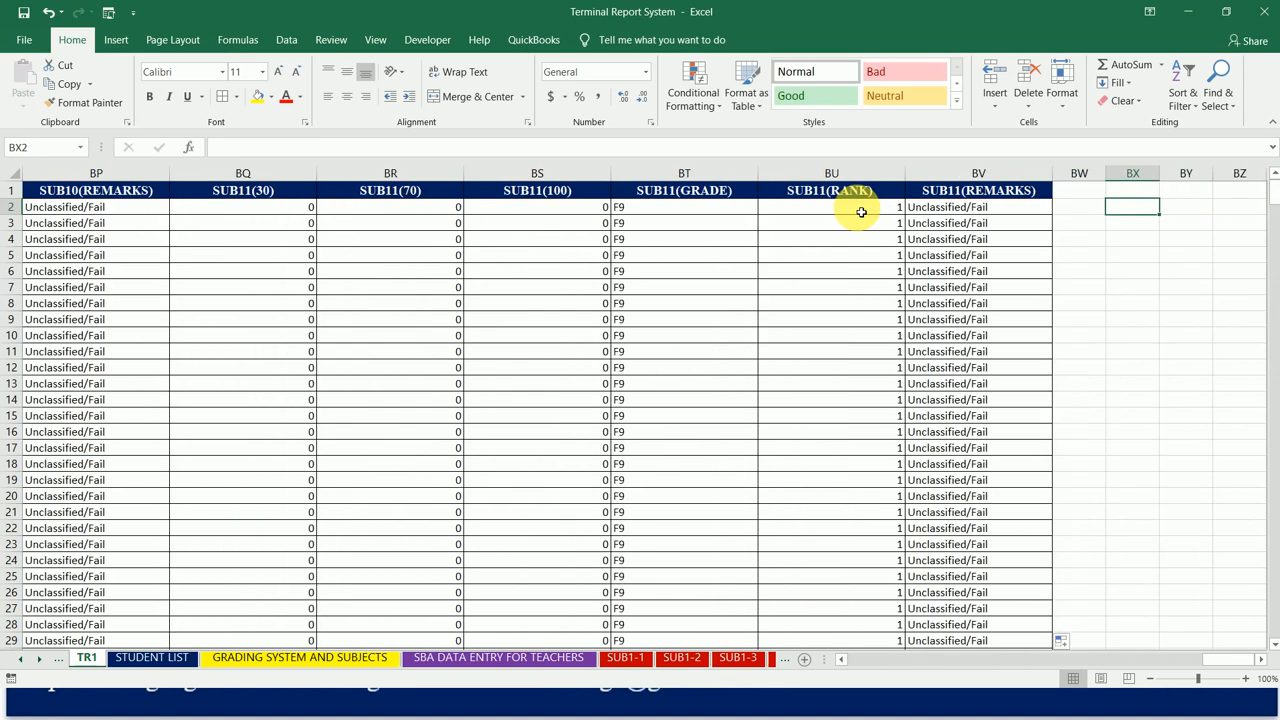
Step: Select cell BW1, the first empty header cell after SUB11(REMARKS)
{"action": "key", "text": "Left"}
{"action": "key", "text": "Left"}
{"action": "key", "text": "Right"}
{"action": "key", "text": "Up"}
{"action": "key", "text": "Right"}
{"action": "key", "text": "Left"}
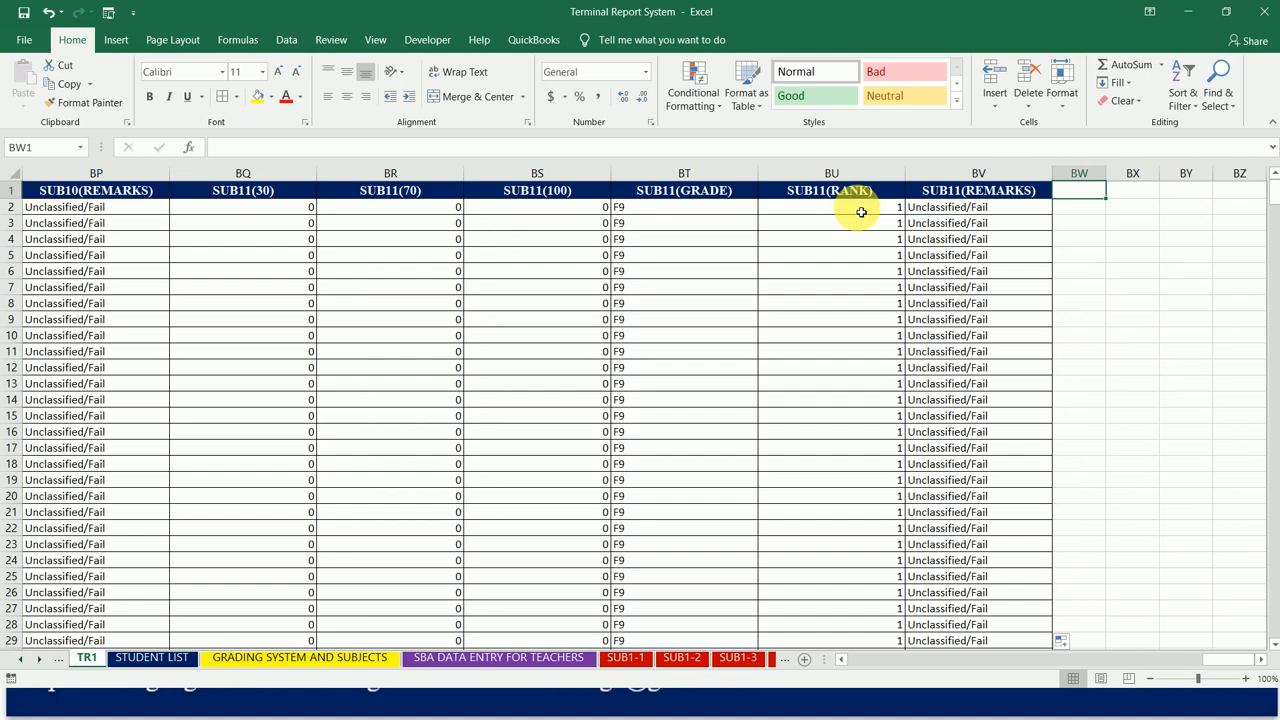
Step: Enter the header STUDENT AV. SCORE in cell BW1 and autofit column BW to it
{"action": "type", "text": "STD."}
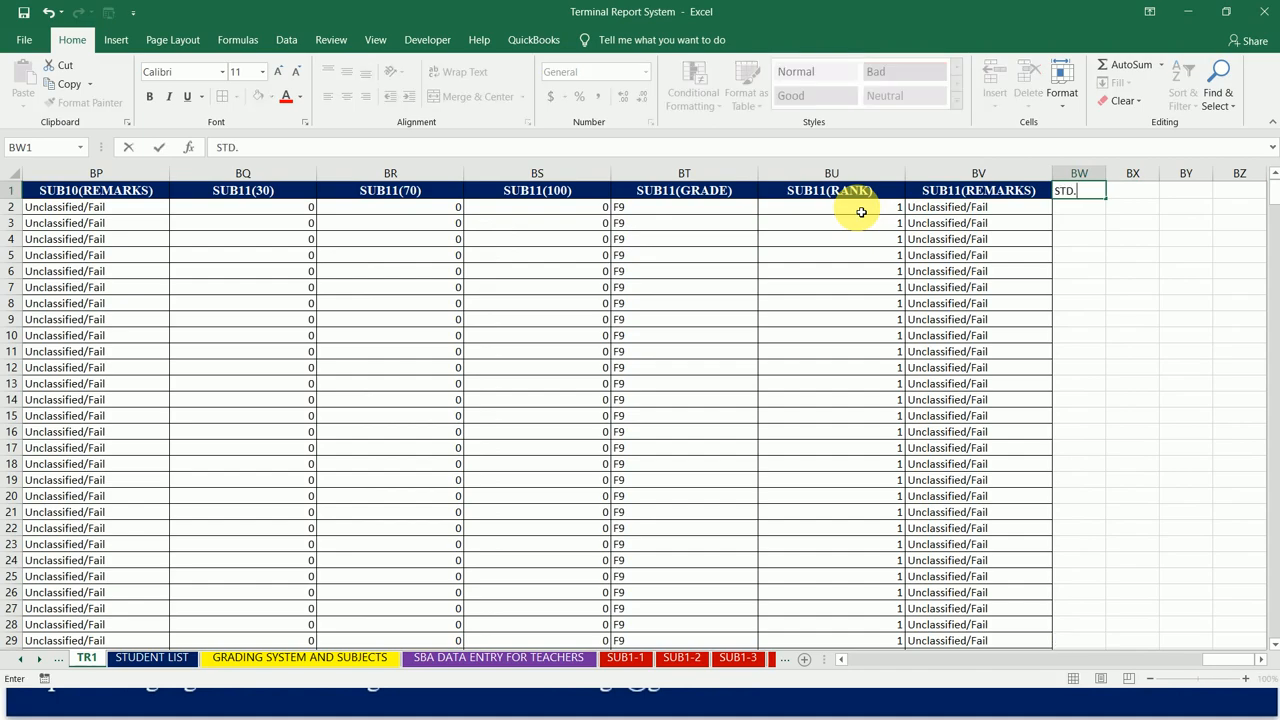
{"action": "key", "text": "BackSpace"}
{"action": "key", "text": "BackSpace"}
{"action": "key", "text": "BackSpace"}
{"action": "type", "text": "TUDENT AVERAGE"}
{"action": "key", "text": "BackSpace"}
{"action": "key", "text": "BackSpace"}
{"action": "key", "text": "BackSpace"}
{"action": "key", "text": "BackSpace"}
{"action": "key", "text": "BackSpace"}
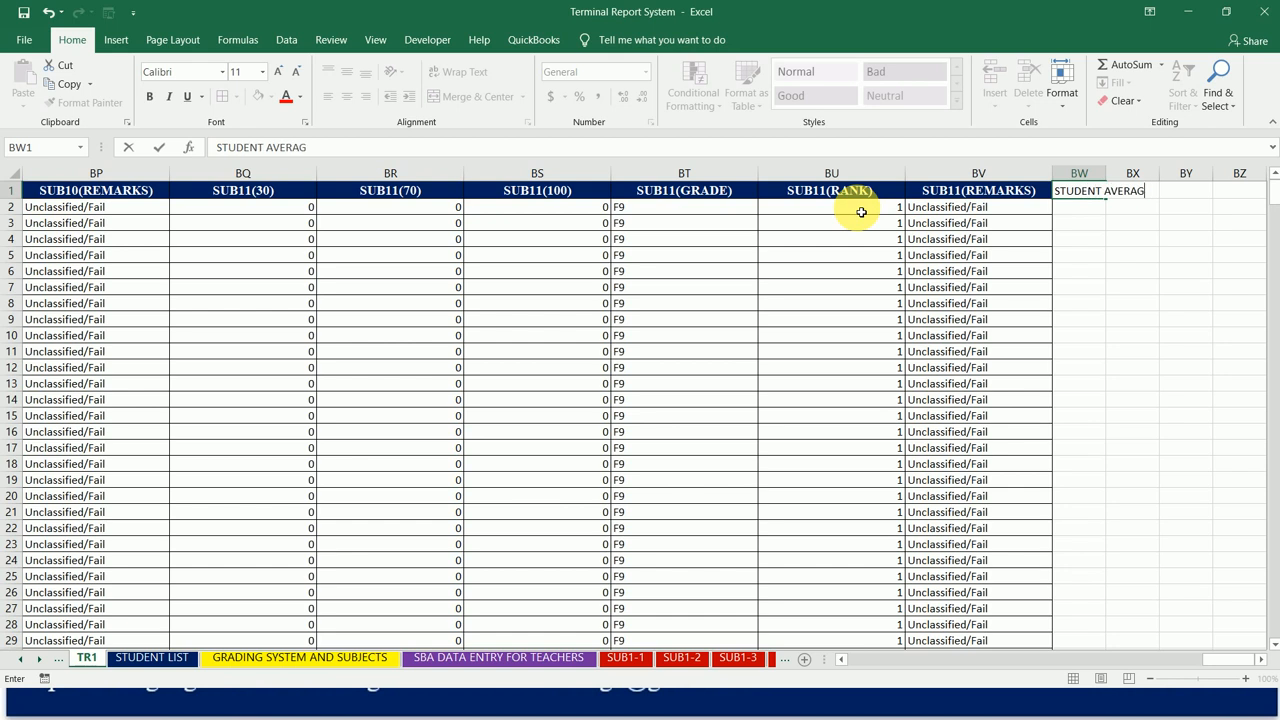
{"action": "type", "text": "/"}
{"action": "key", "text": "BackSpace"}
{"action": "type", "text": ". SCORE"}
{"action": "key", "text": "Tab"}
{"action": "double_click", "coordinate": [1106, 173]}
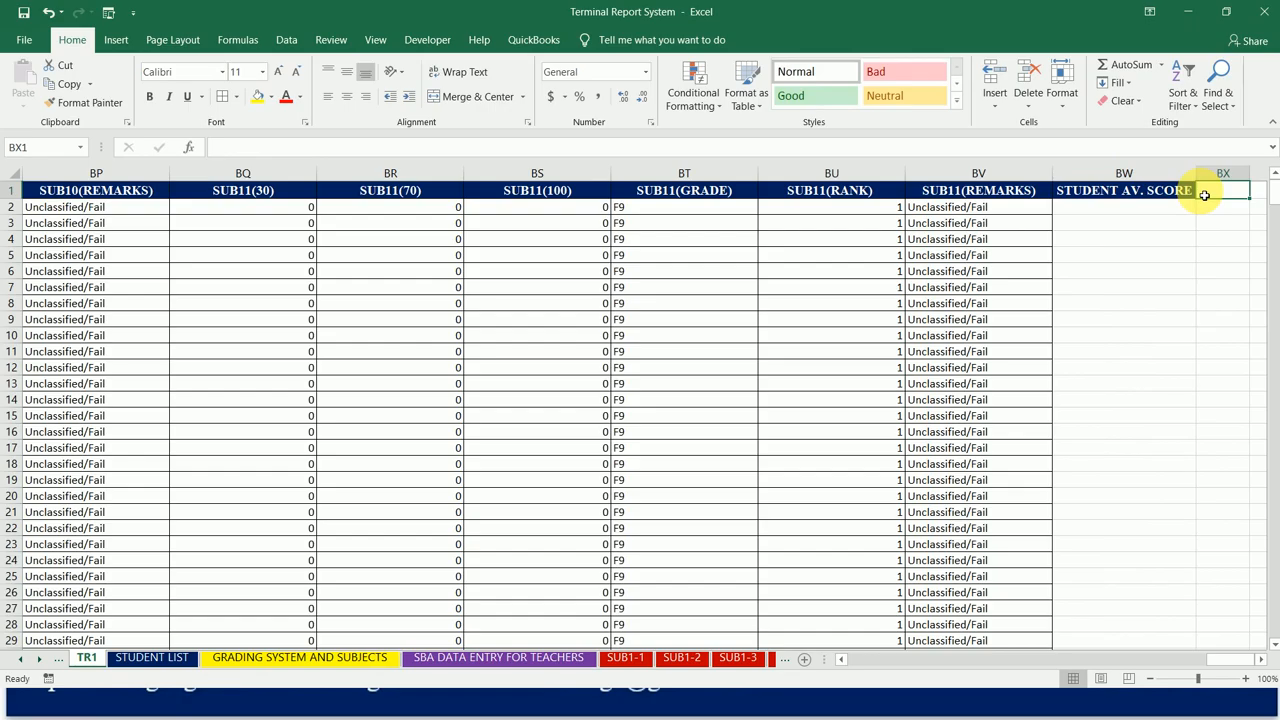
Step: Enter the header CLASS AV. SCORE in cell BX1 and autofit column BX to it
{"action": "type", "text": "CLASS AV. SCORE"}
{"action": "key", "text": "Tab"}
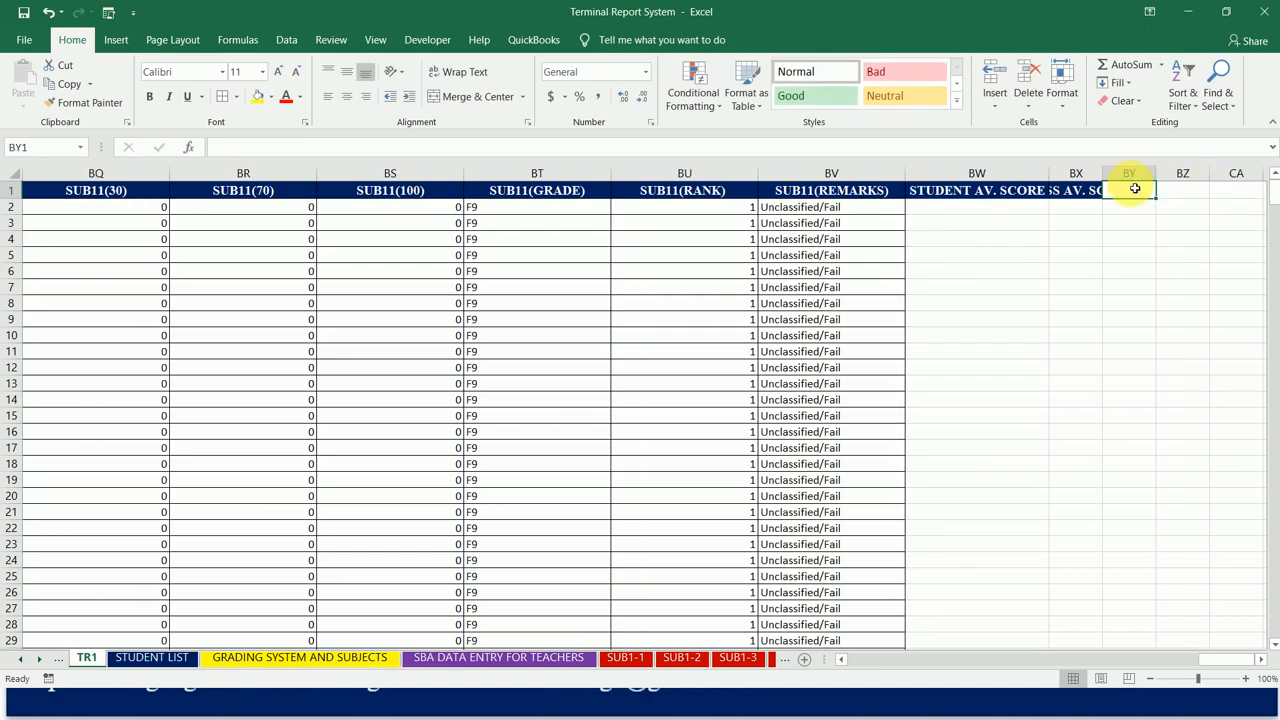
{"action": "double_click", "coordinate": [1103, 174]}
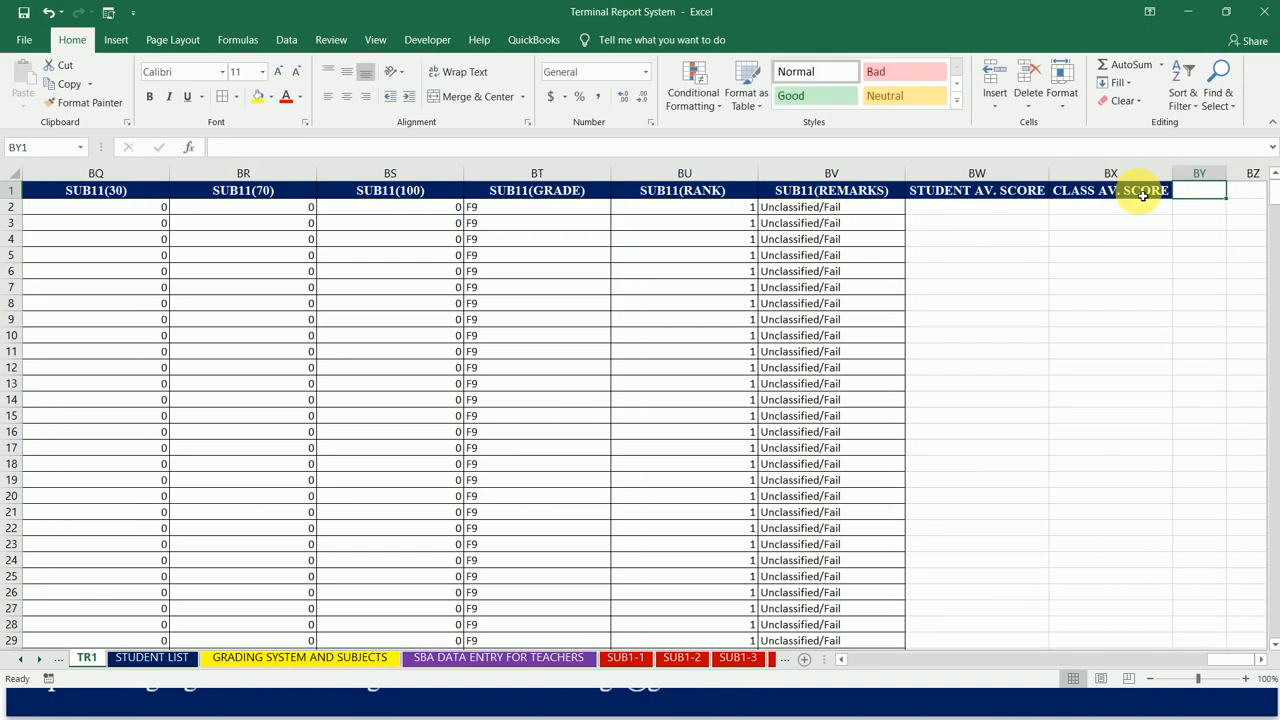
Step: Enter the header GRAND TOTAL SCORE in cell BY1 and autofit column BY to it
{"action": "type", "text": "GRAND T"}
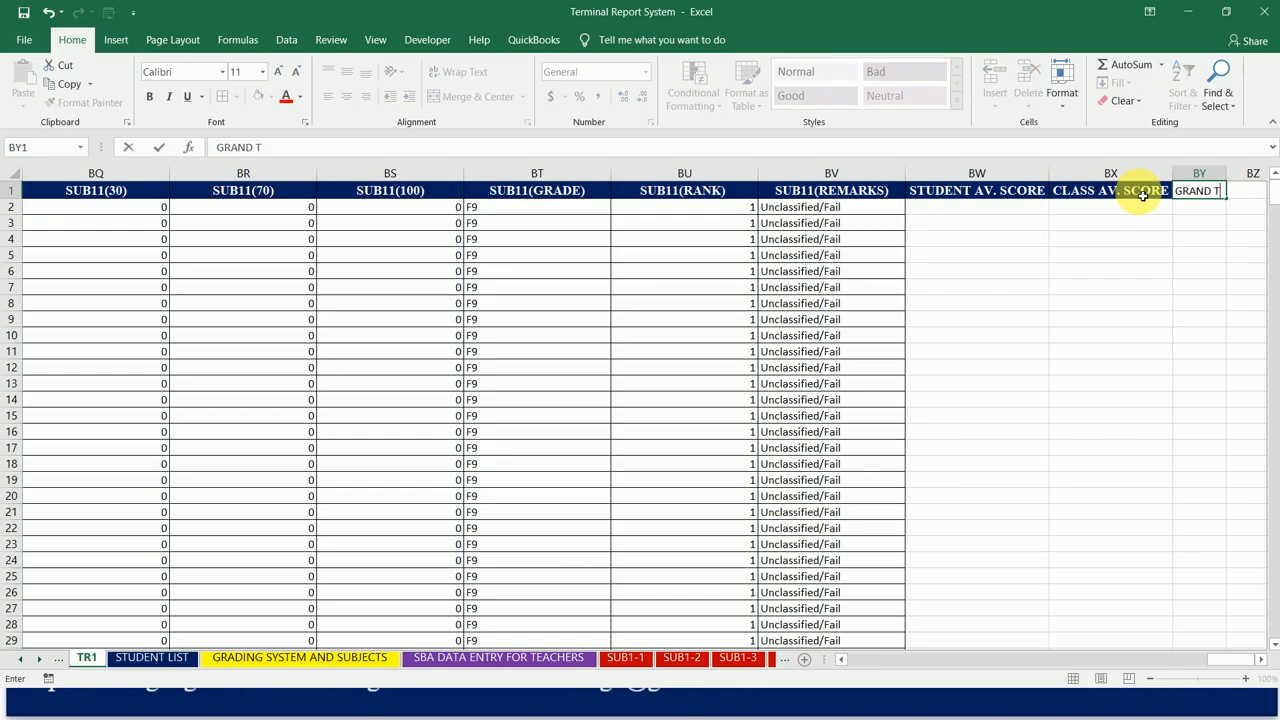
{"action": "type", "text": "OTAL"}
{"action": "key", "text": "BackSpace"}
{"action": "key", "text": "BackSpace"}
{"action": "key", "text": "BackSpace"}
{"action": "key", "text": "BackSpace"}
{"action": "key", "text": "BackSpace"}
{"action": "key", "text": "BackSpace"}
{"action": "key", "text": "BackSpace"}
{"action": "key", "text": "BackSpace"}
{"action": "key", "text": "BackSpace"}
{"action": "type", "text": "AND TOTAL SCORE"}
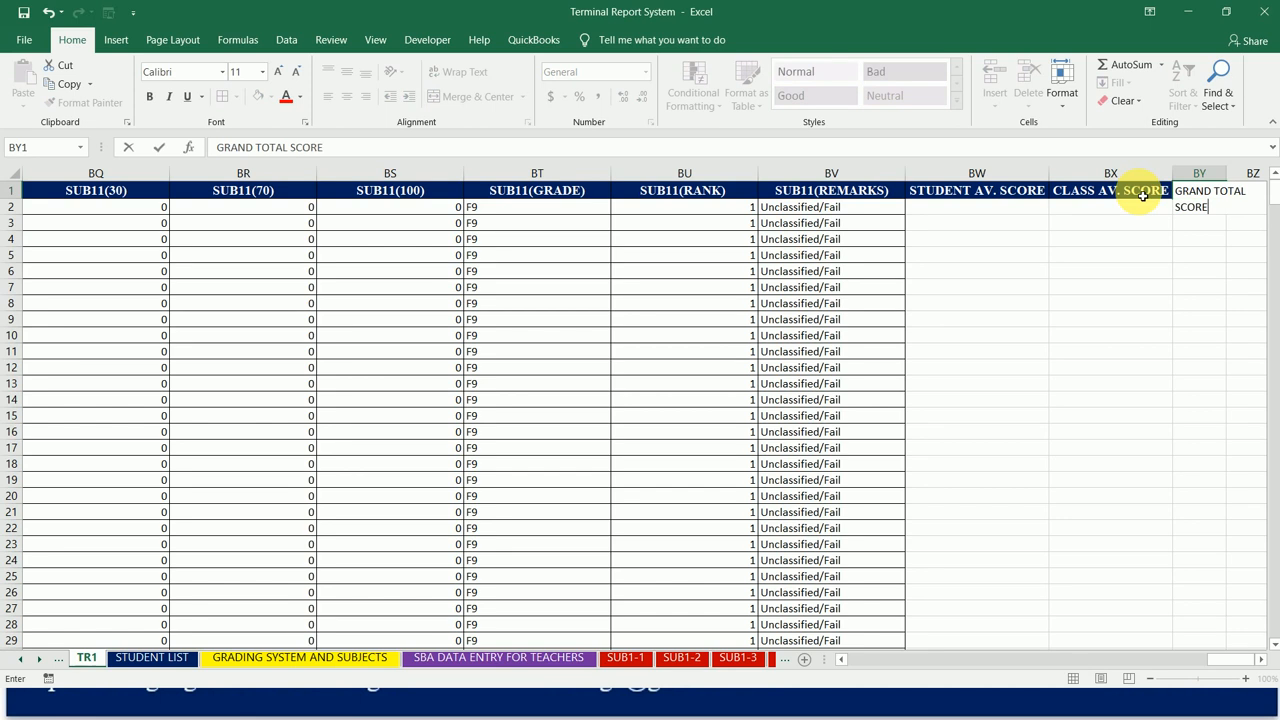
{"action": "key", "text": "Return"}
{"action": "key", "text": "Up"}
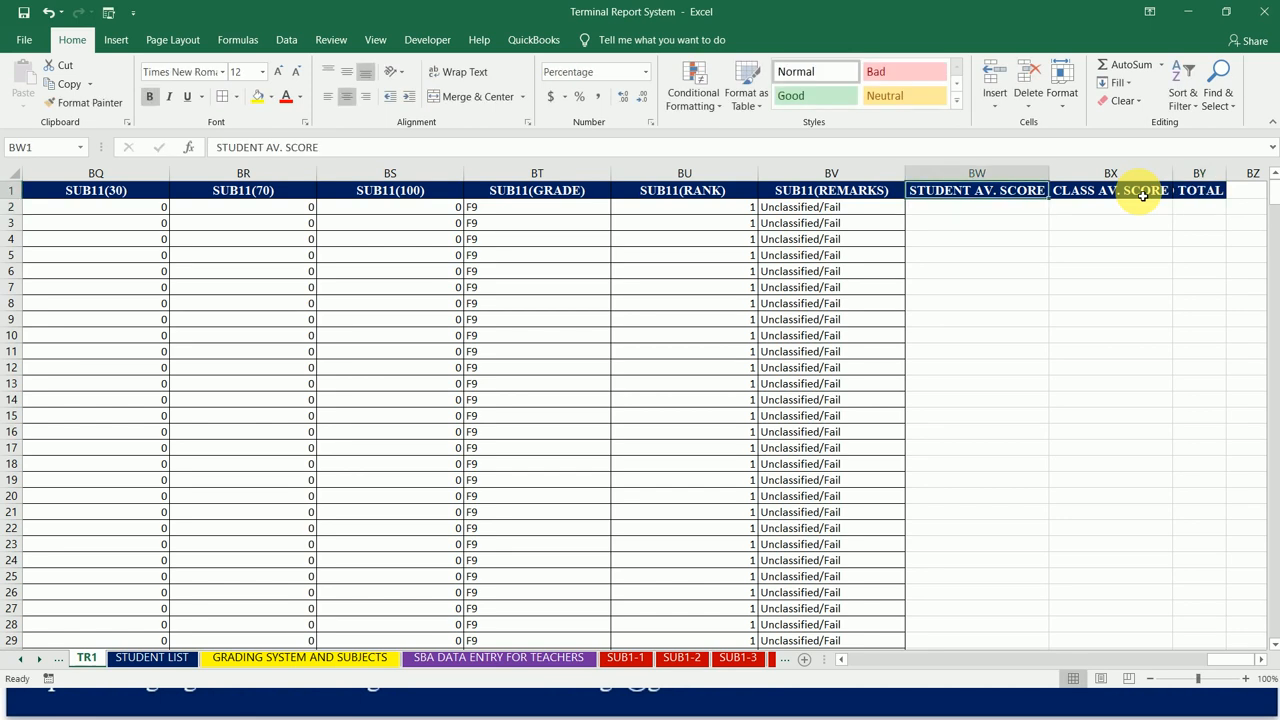
{"action": "left_click", "coordinate": [1240, 190]}
{"action": "double_click", "coordinate": [1227, 173]}
{"action": "left_click", "coordinate": [1220, 194]}
{"action": "key", "text": "Right"}
{"action": "key", "text": "Left"}
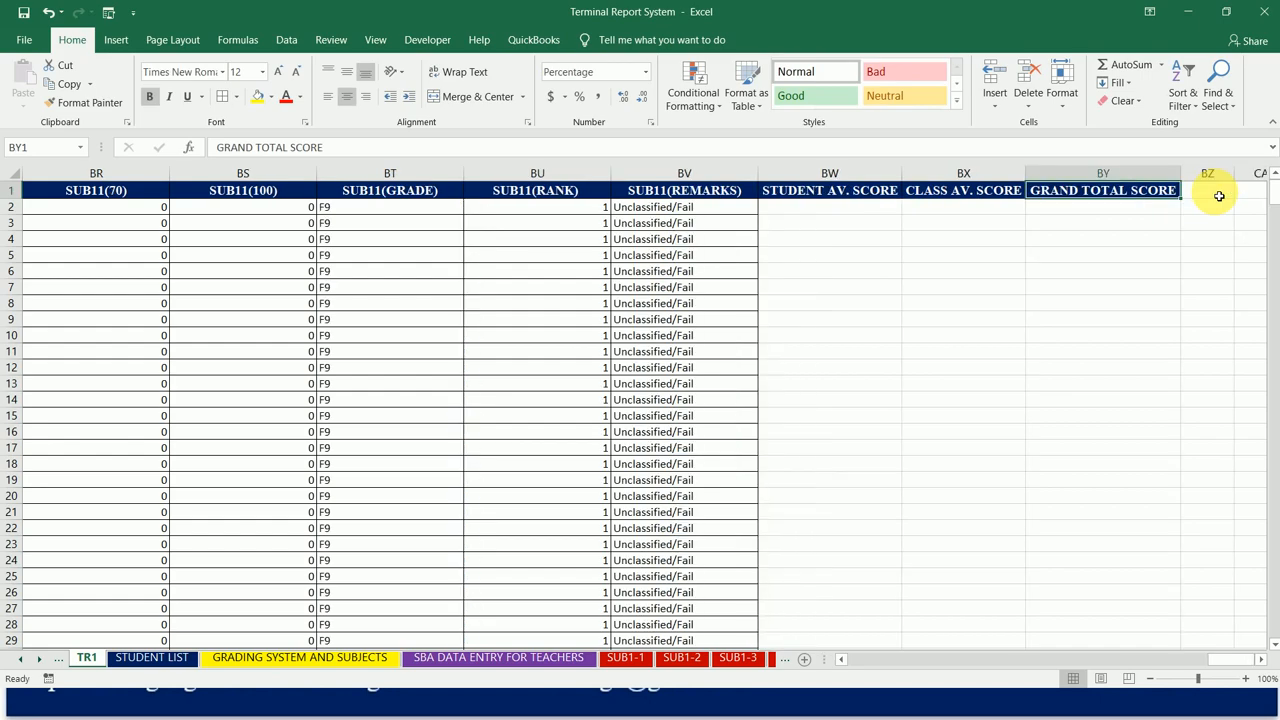
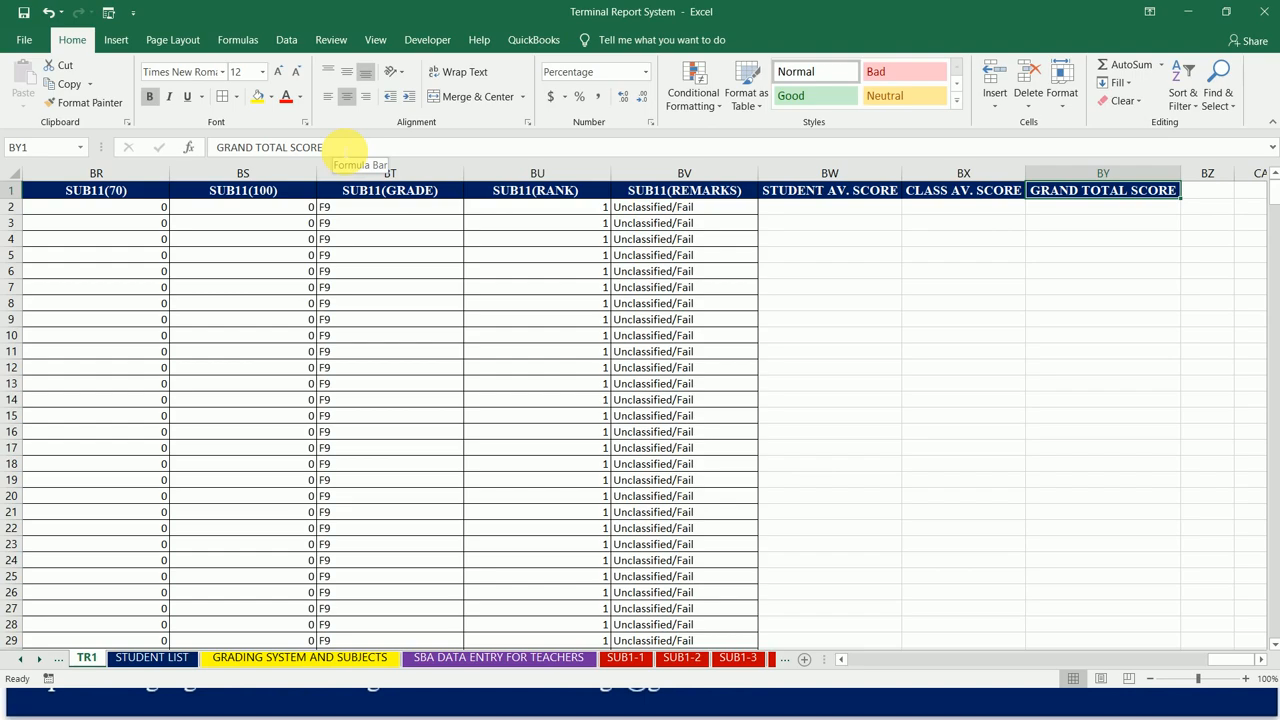
Step: Extend the header in cell BY1 to GRAND TOTAL SCORE FOR THE CLASS and autofit column BY to it
{"action": "left_click", "coordinate": [336, 148]}
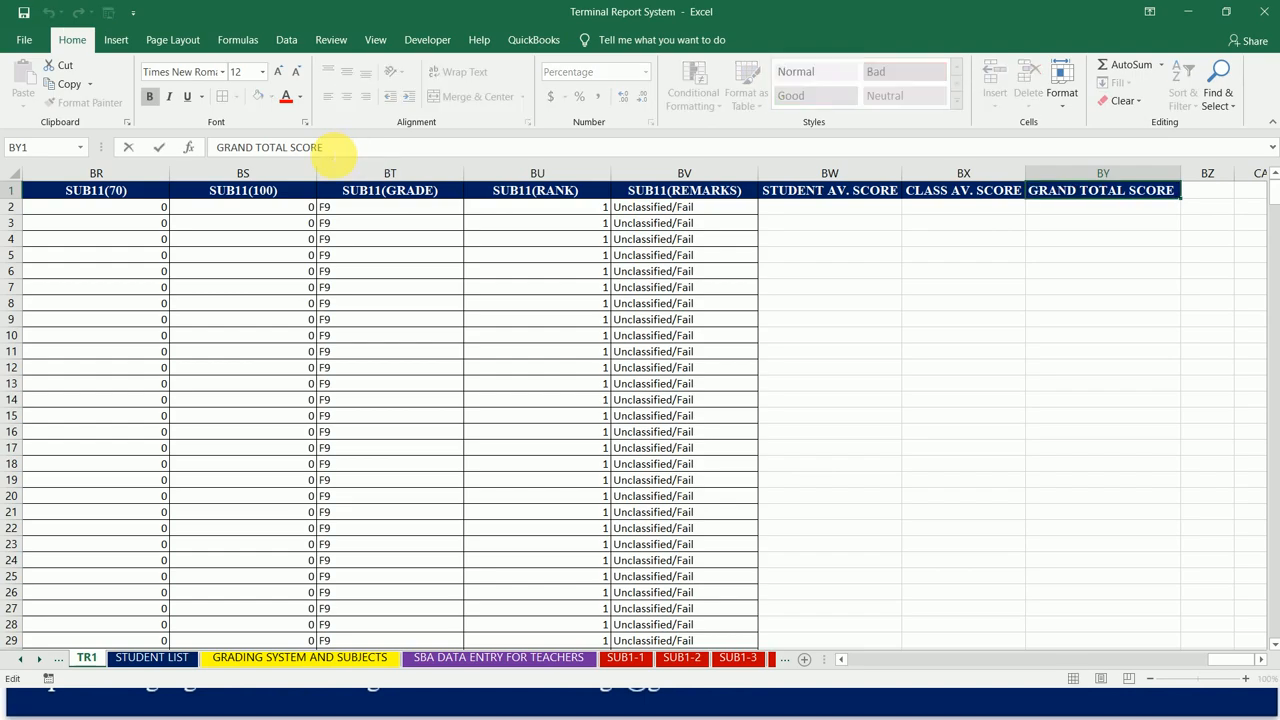
{"action": "type", "text": "FOR THE CLASS"}
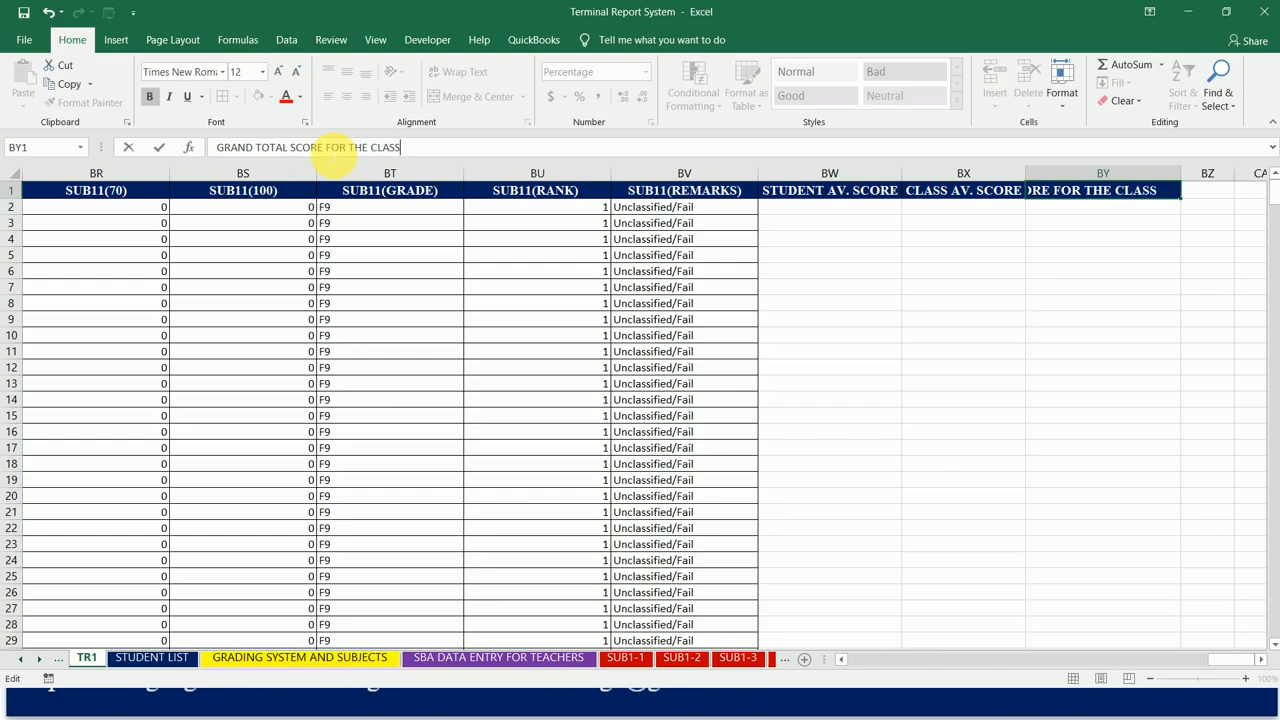
{"action": "key", "text": "ctrl+Return"}
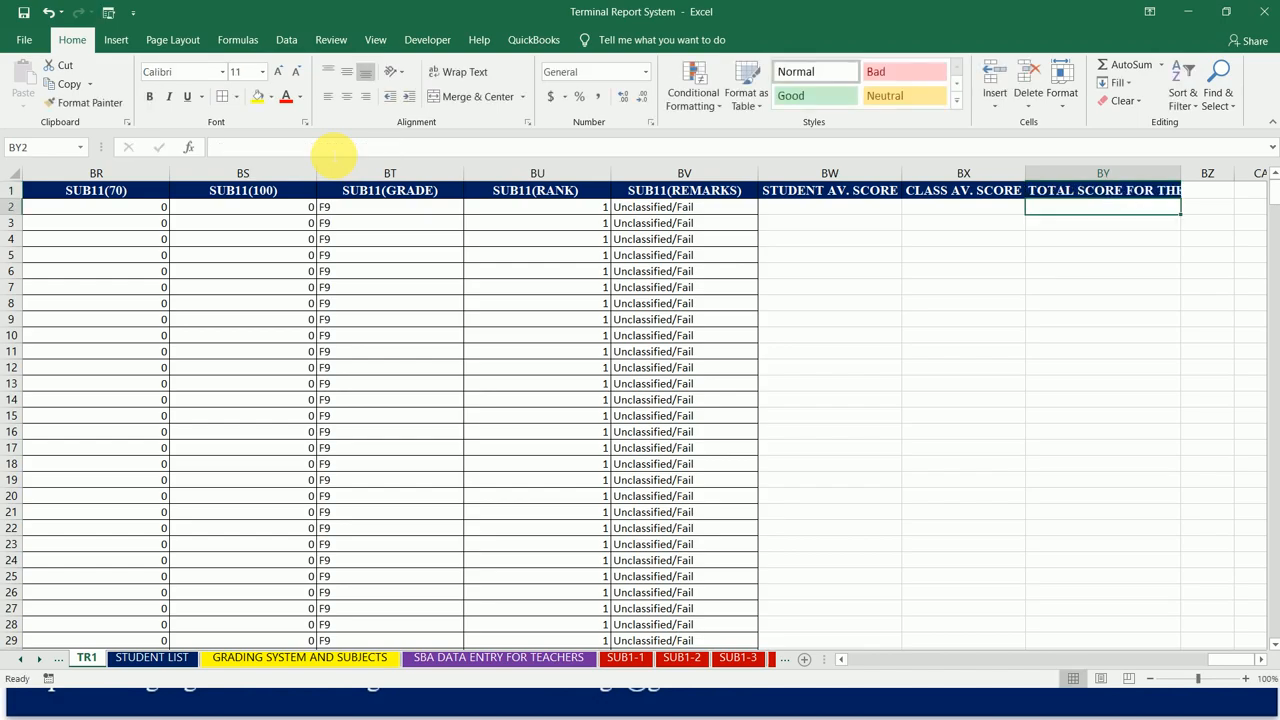
{"action": "double_click", "coordinate": [1181, 173]}
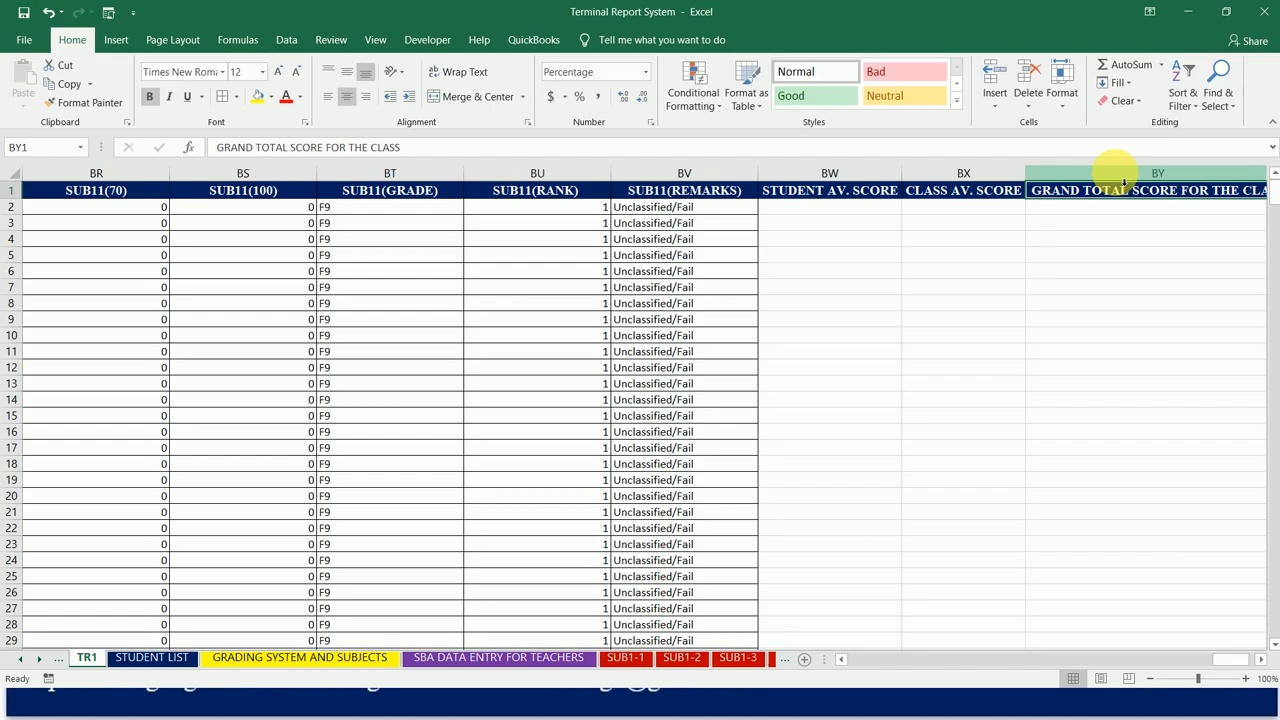
Step: Insert a new column before the class grand total column and enter the header GTS STD. in cell BY1
{"action": "left_click", "coordinate": [1124, 182]}
{"action": "right_click", "coordinate": [1117, 177]}
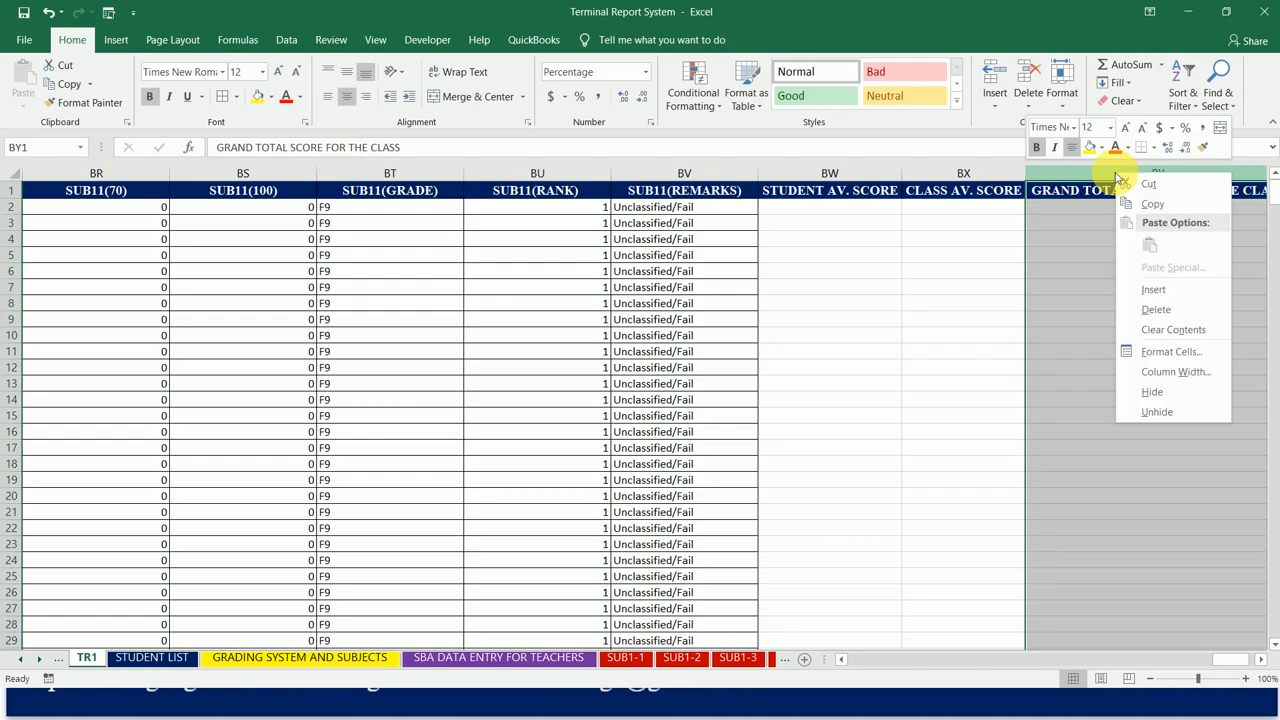
{"action": "left_click", "coordinate": [1152, 289]}
{"action": "scroll", "coordinate": [703, 195], "scroll_direction": "right", "scroll_amount": 3}
{"action": "type", "text": "GR"}
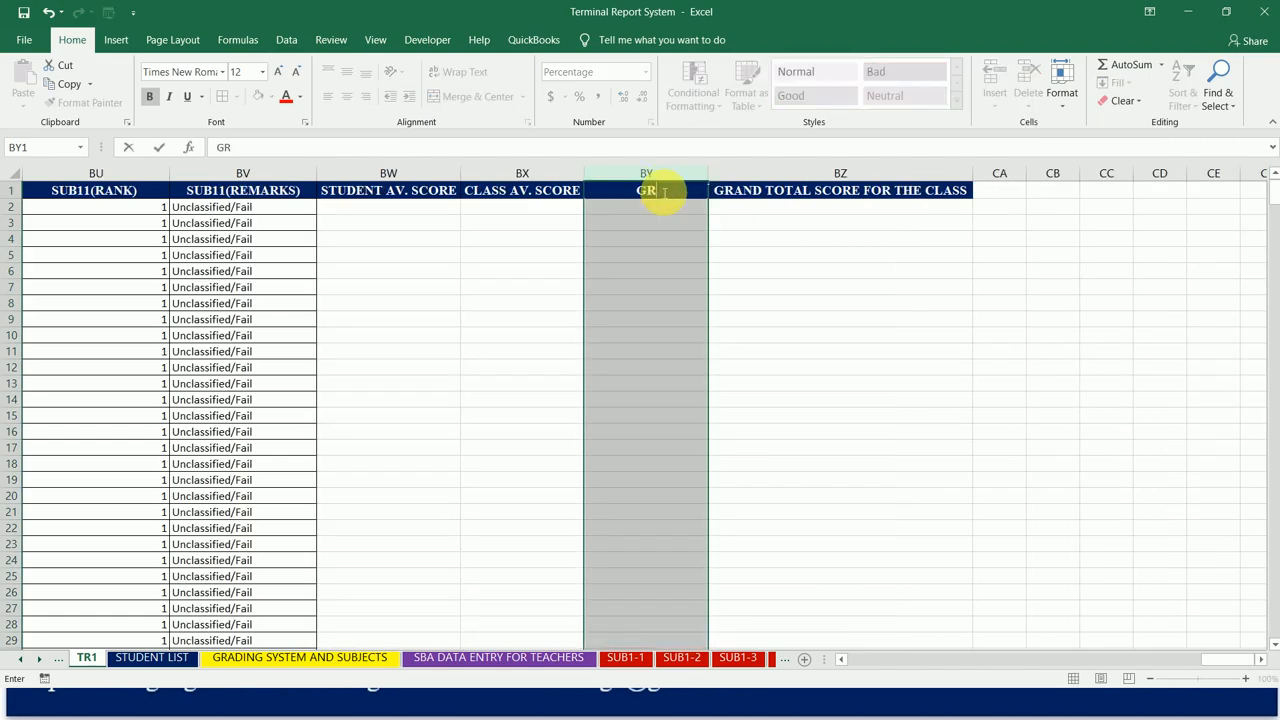
{"action": "key", "text": "BackSpace"}
{"action": "type", "text": "TS STD."}
{"action": "key", "text": "Return"}
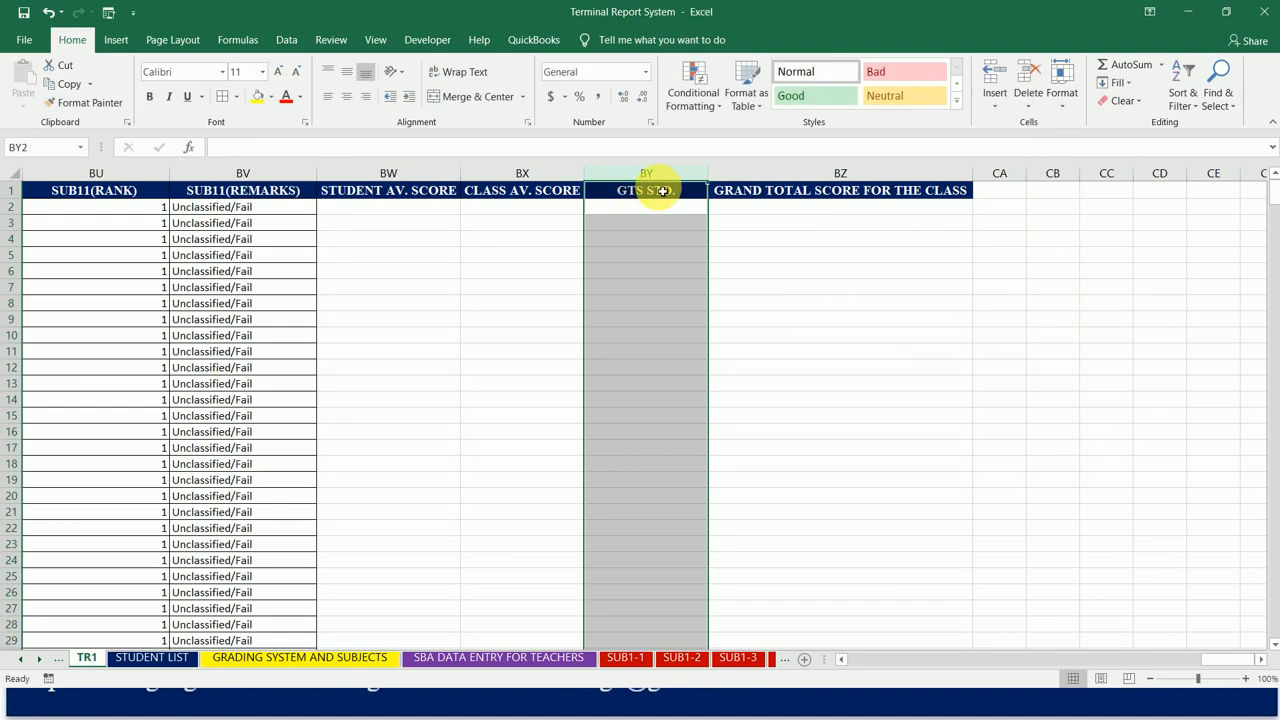
Step: Replace the header in cell BZ1 with GTS CLASS and autofit columns BZ and BY
{"action": "left_click", "coordinate": [737, 195]}
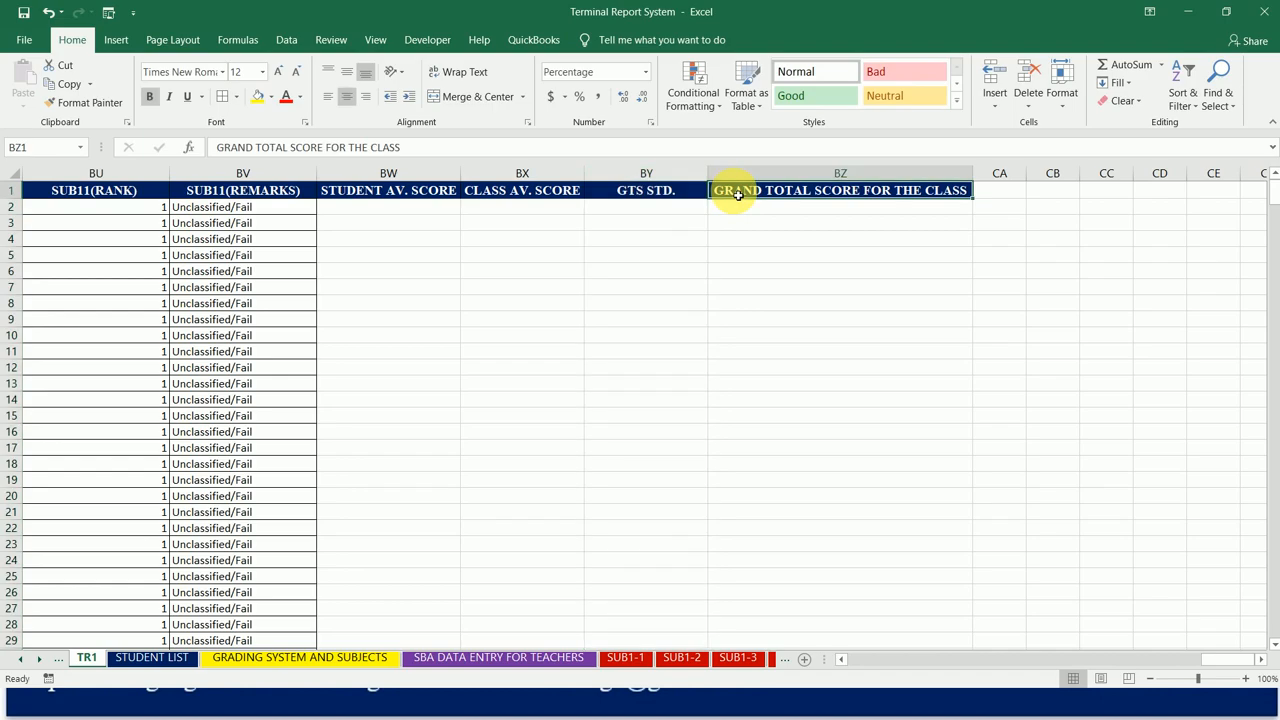
{"action": "type", "text": "GTS"}
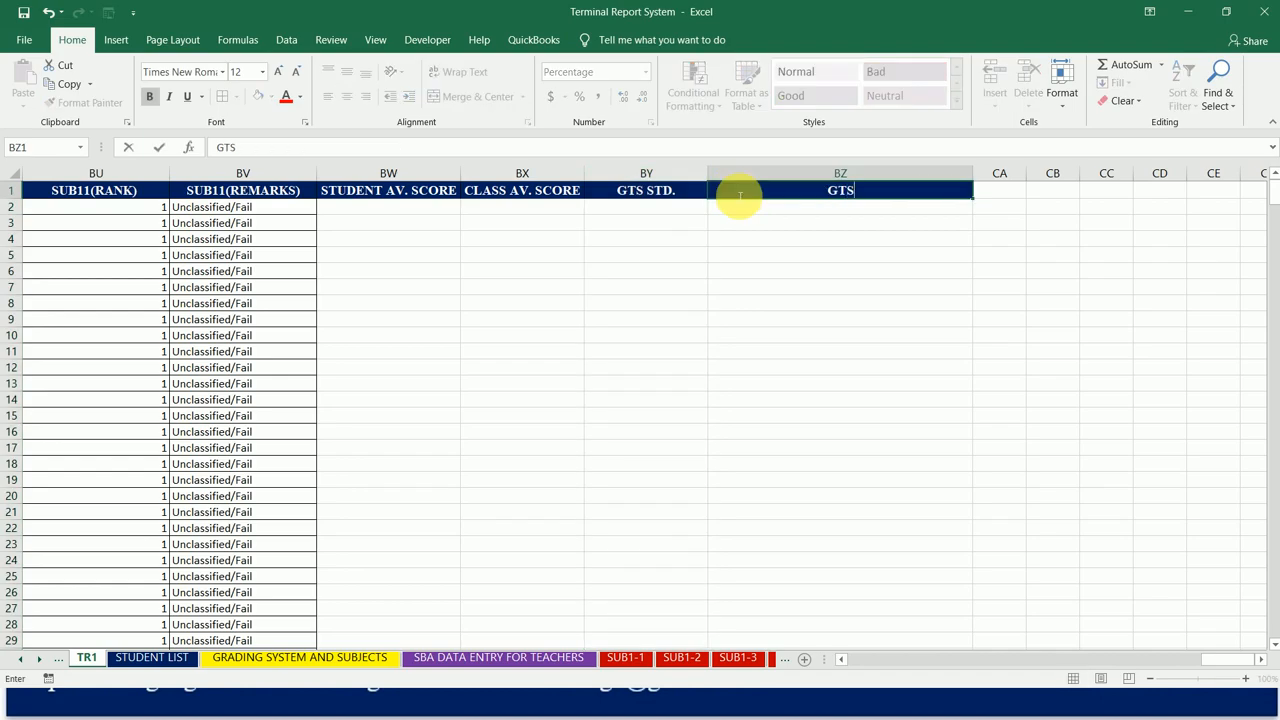
{"action": "type", "text": " CLASS"}
{"action": "key", "text": "Return"}
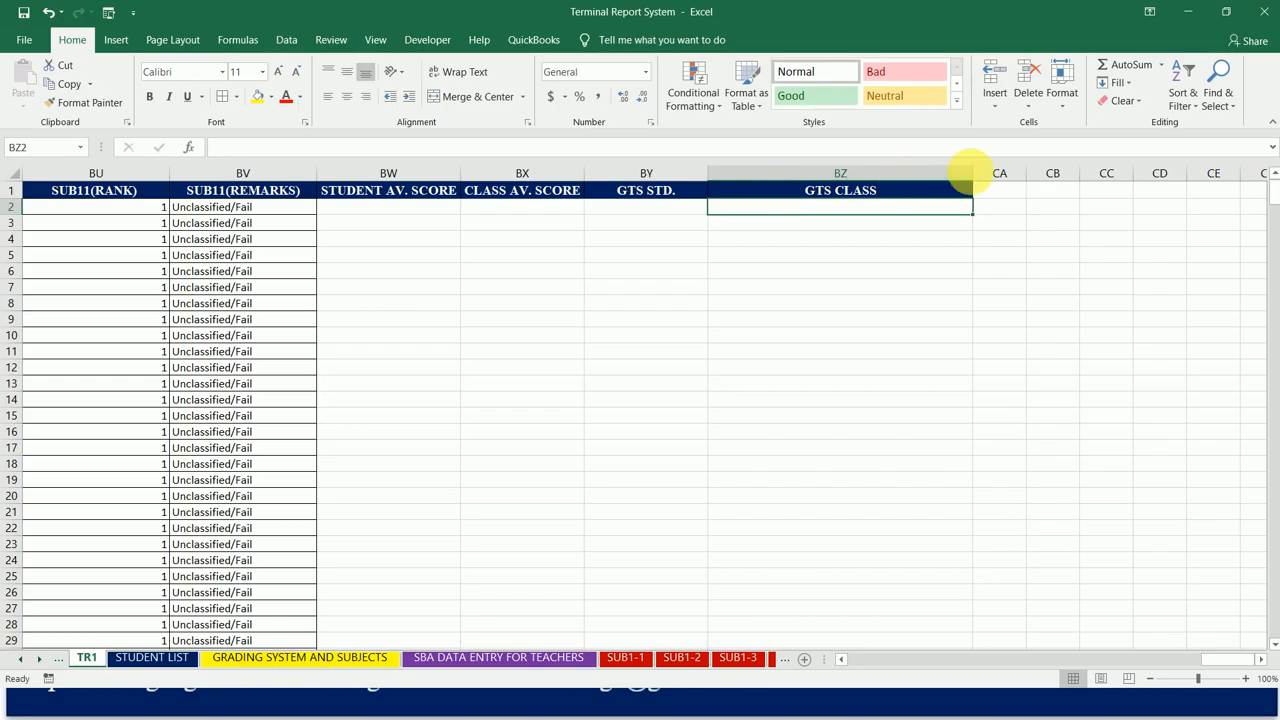
{"action": "double_click", "coordinate": [972, 173]}
{"action": "double_click", "coordinate": [715, 173]}
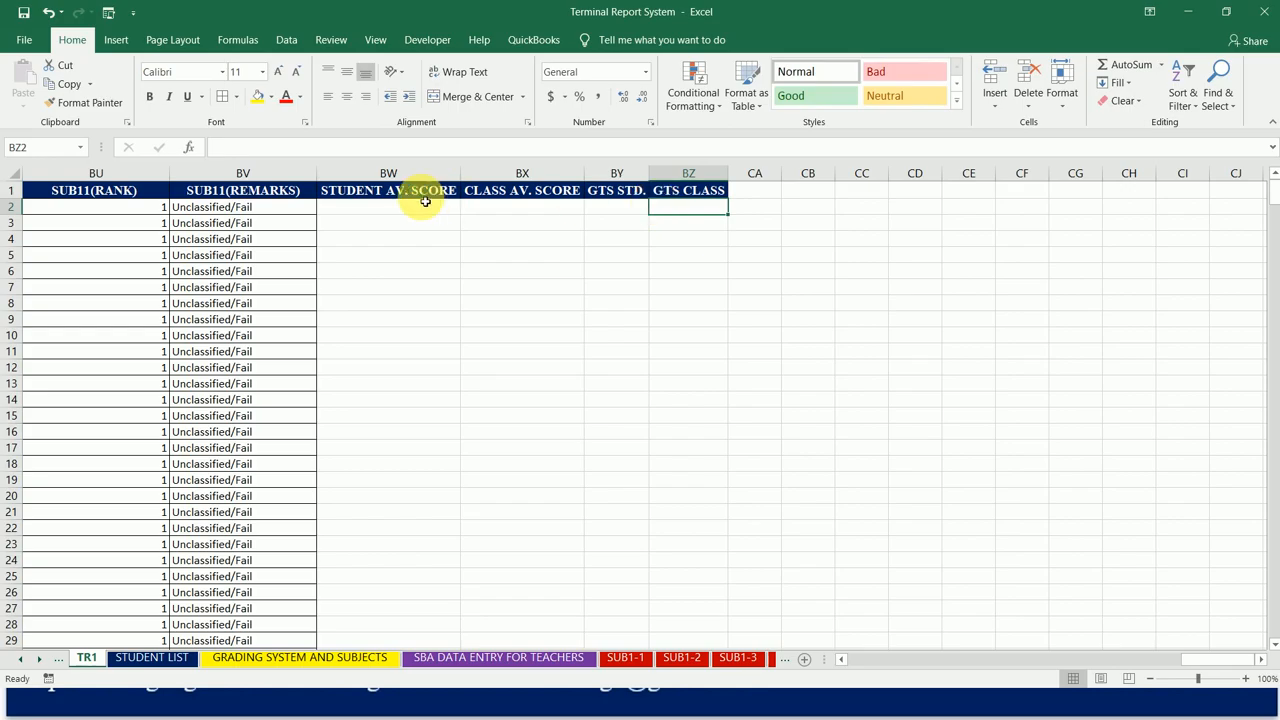
Step: Enter the header SUB1 AGG in cell CA1 and autofit column CA to it
{"action": "left_click", "coordinate": [760, 197]}
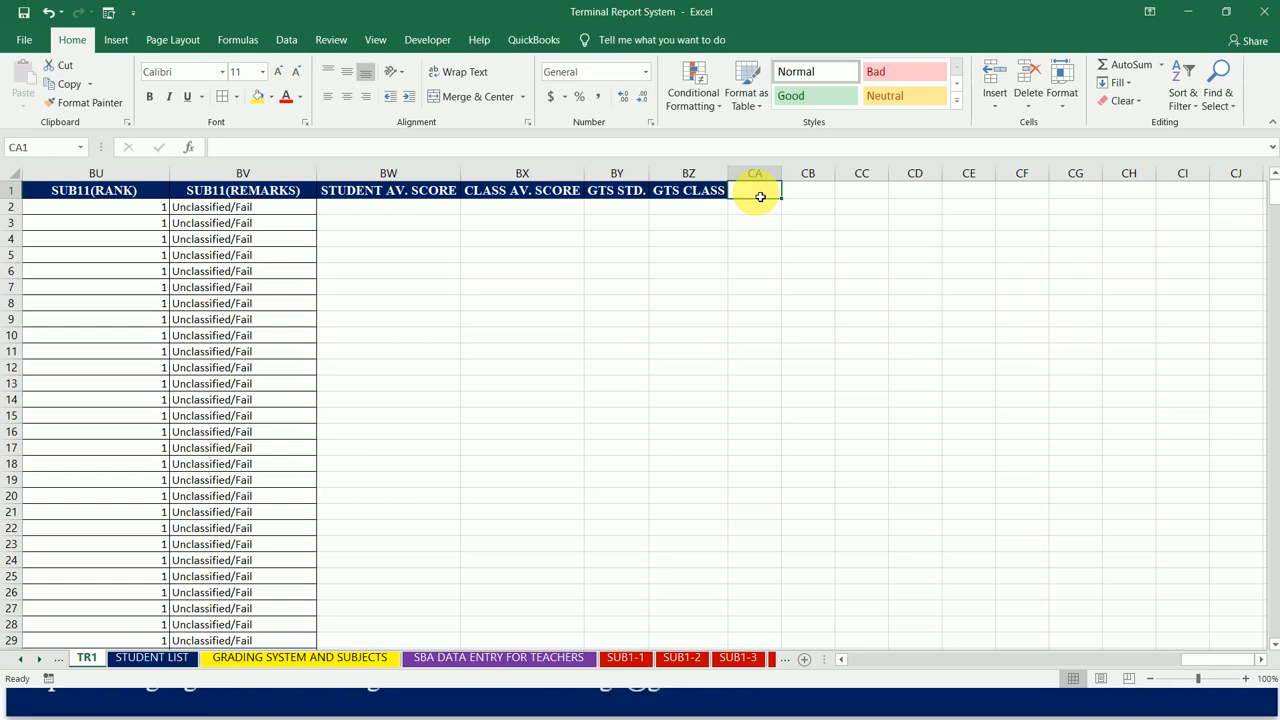
{"action": "type", "text": "SUB1 AGG"}
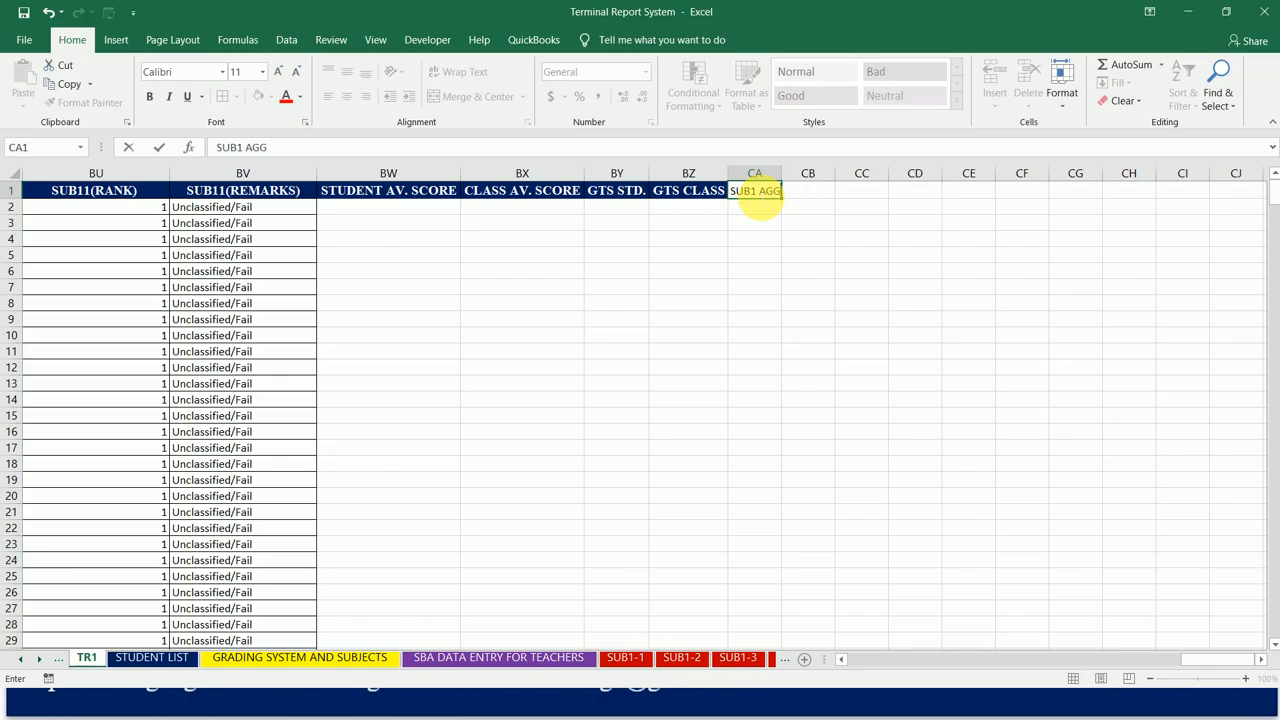
{"action": "key", "text": "Tab"}
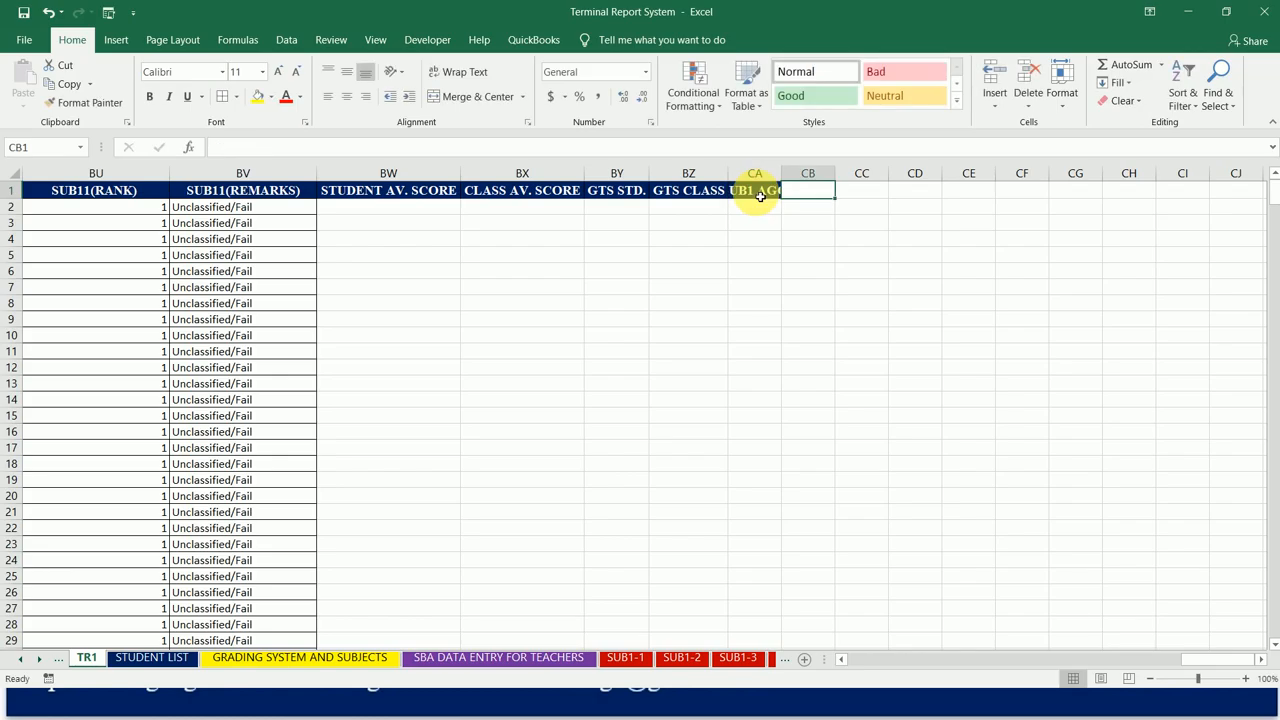
{"action": "double_click", "coordinate": [781, 174]}
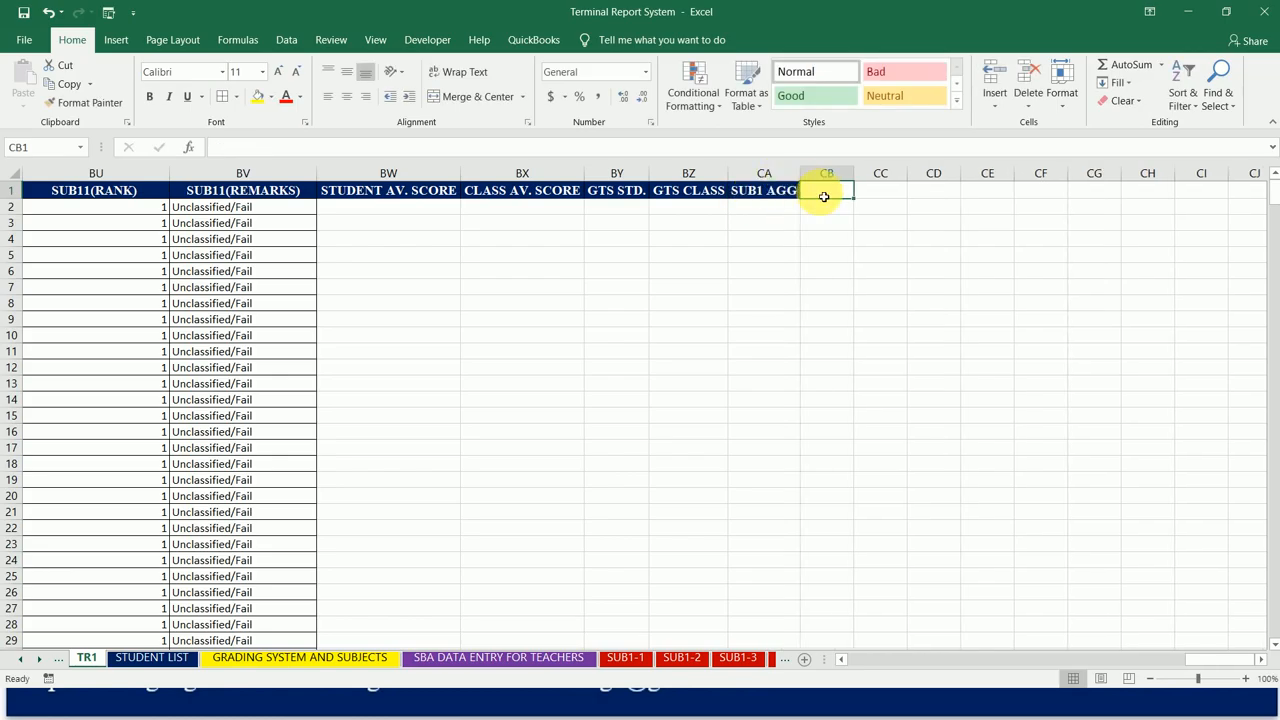
Step: Enter the headers SUB2 AGG, SUB3 AGG and SUB4 AGG in cells CB1 to CD1
{"action": "type", "text": "SUB"}
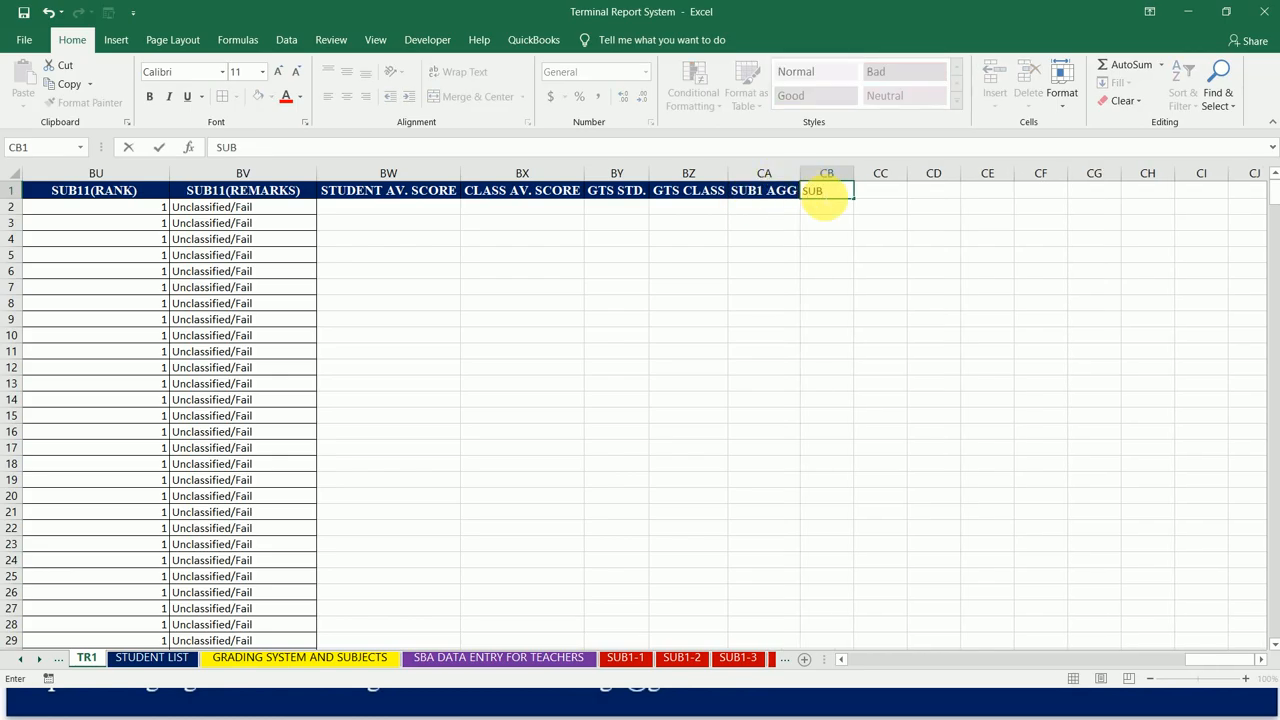
{"action": "type", "text": "2 AGG"}
{"action": "key", "text": "Tab"}
{"action": "type", "text": "SUB3 AGG"}
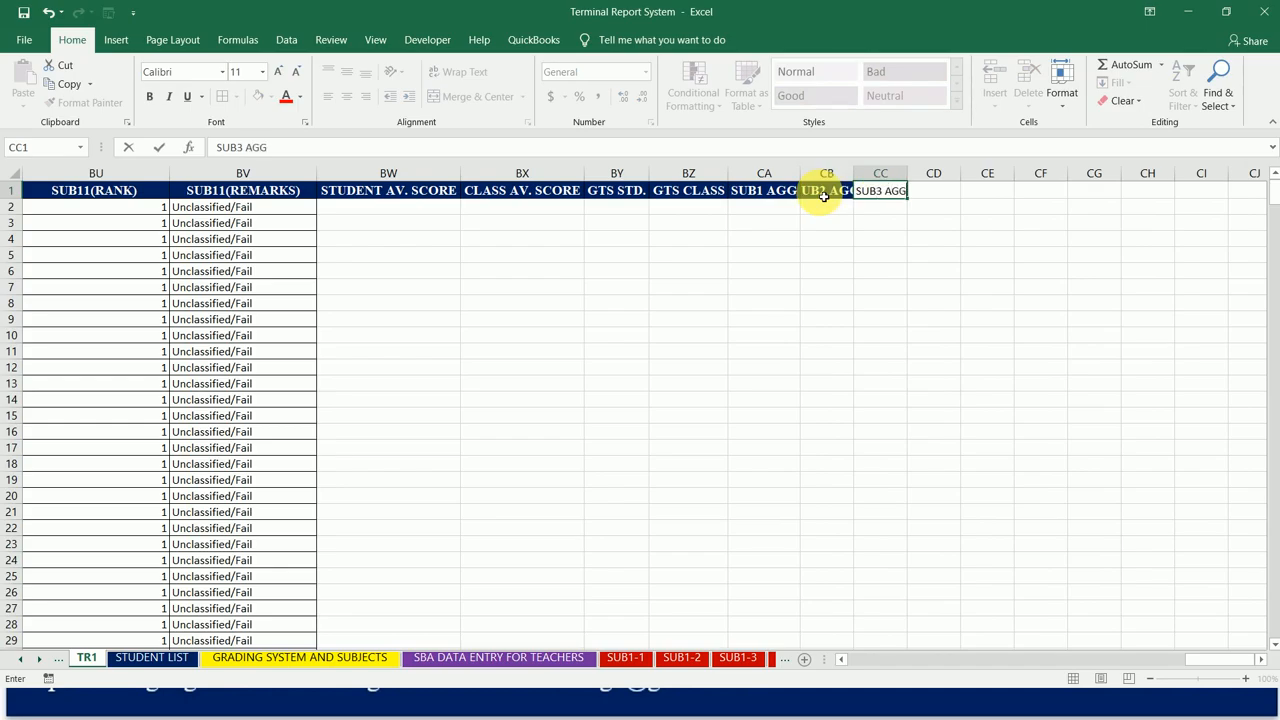
{"action": "key", "text": "Tab"}
{"action": "type", "text": "SUB"}
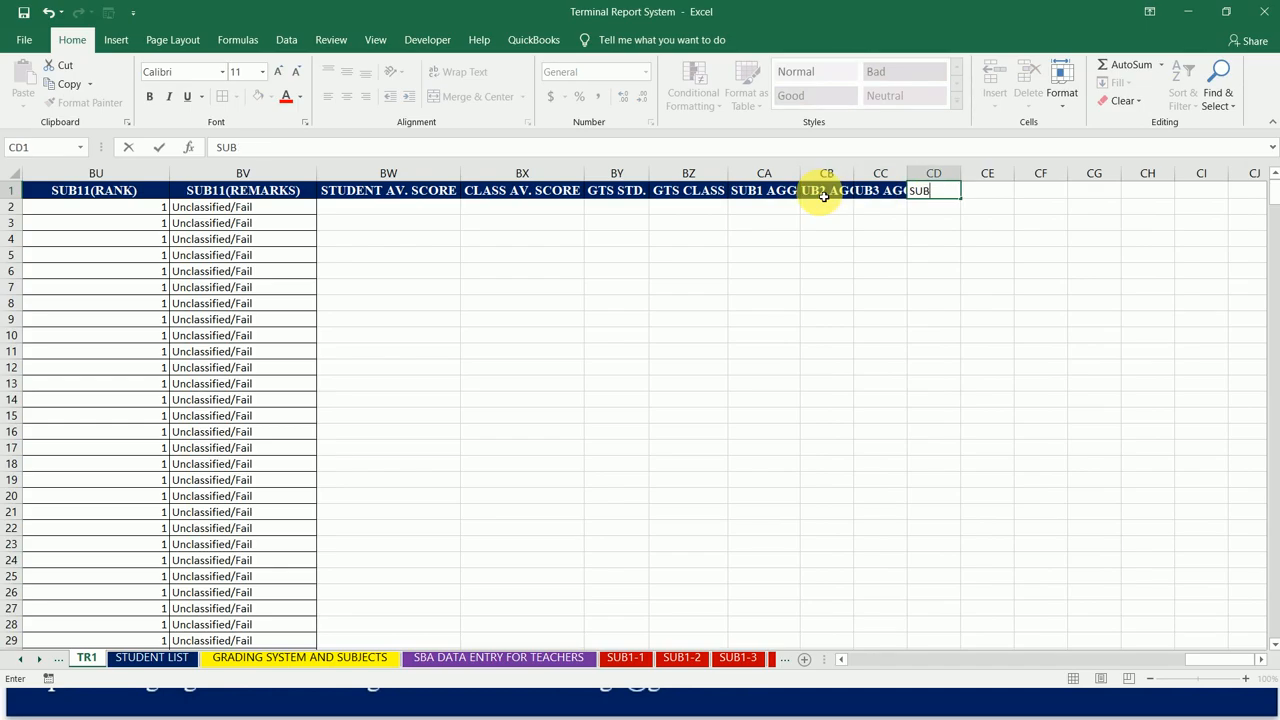
{"action": "type", "text": " 4"}
{"action": "key", "text": "BackSpace"}
{"action": "key", "text": "BackSpace"}
{"action": "type", "text": "4 AGG"}
{"action": "key", "text": "Tab"}
Step: Enter the headers SUB5 AGG, SUB6 AGG, SUB7 AGG and SUB8 AGG in cells CE1 to CH1
{"action": "type", "text": "SUB"}
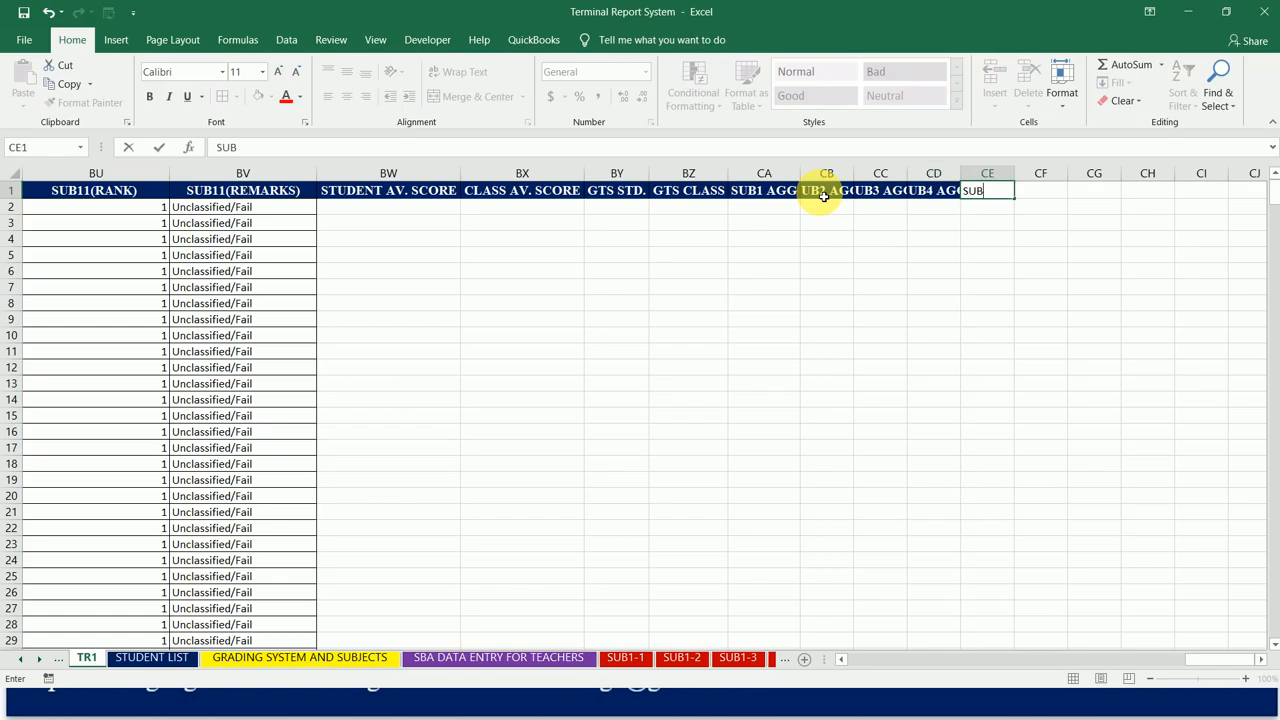
{"action": "type", "text": "5 AGG"}
{"action": "key", "text": "Tab"}
{"action": "type", "text": "SUB6 AGG"}
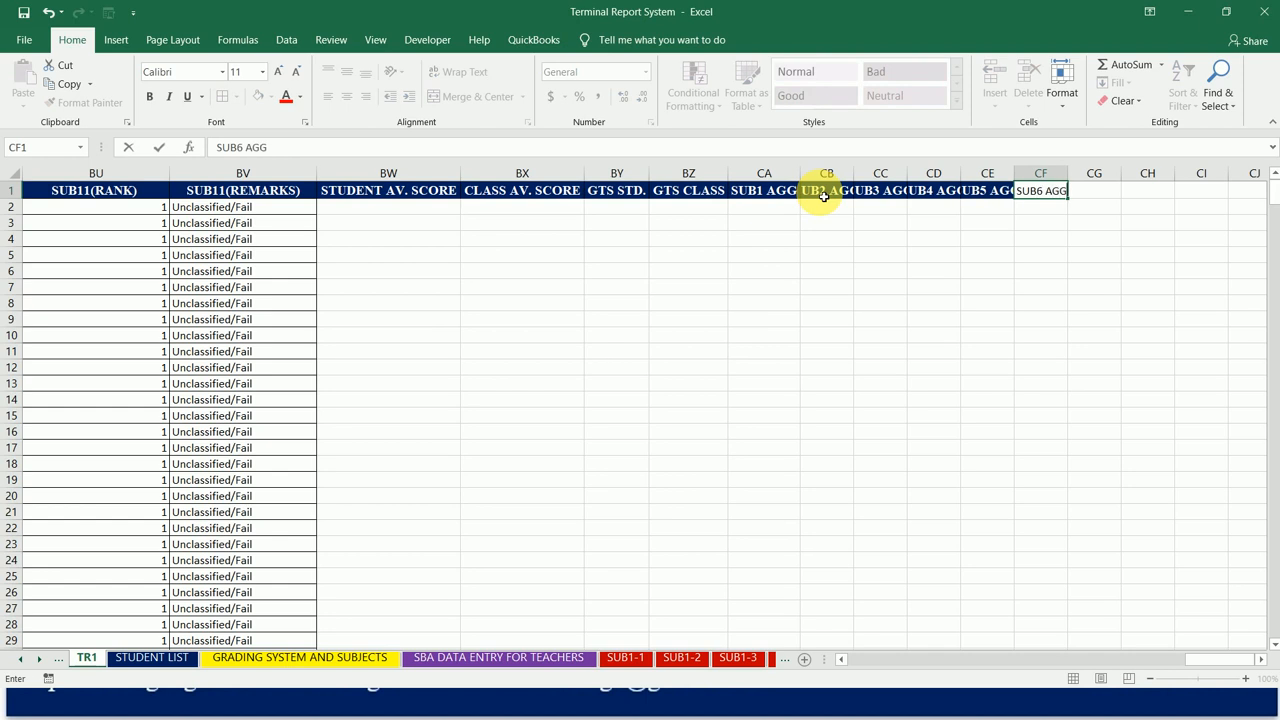
{"action": "key", "text": "Tab"}
{"action": "type", "text": "SUB"}
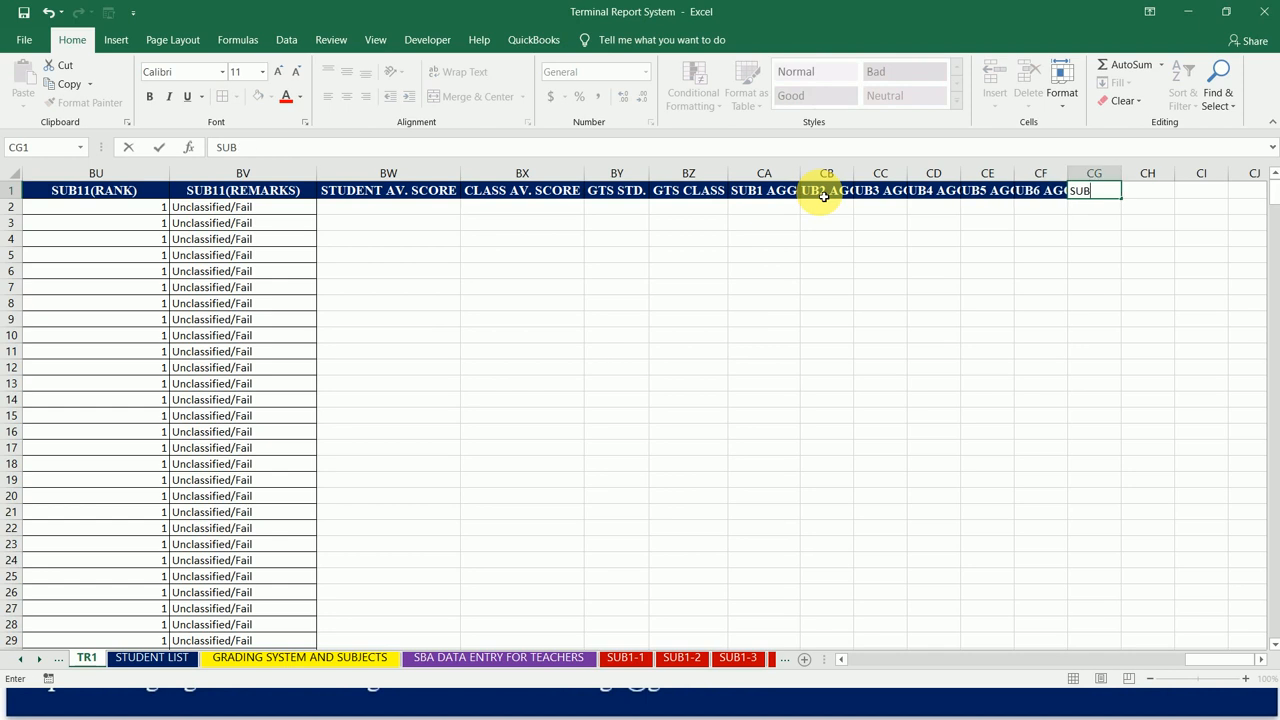
{"action": "type", "text": "7 AGG"}
{"action": "key", "text": "Tab"}
{"action": "type", "text": "SUB"}
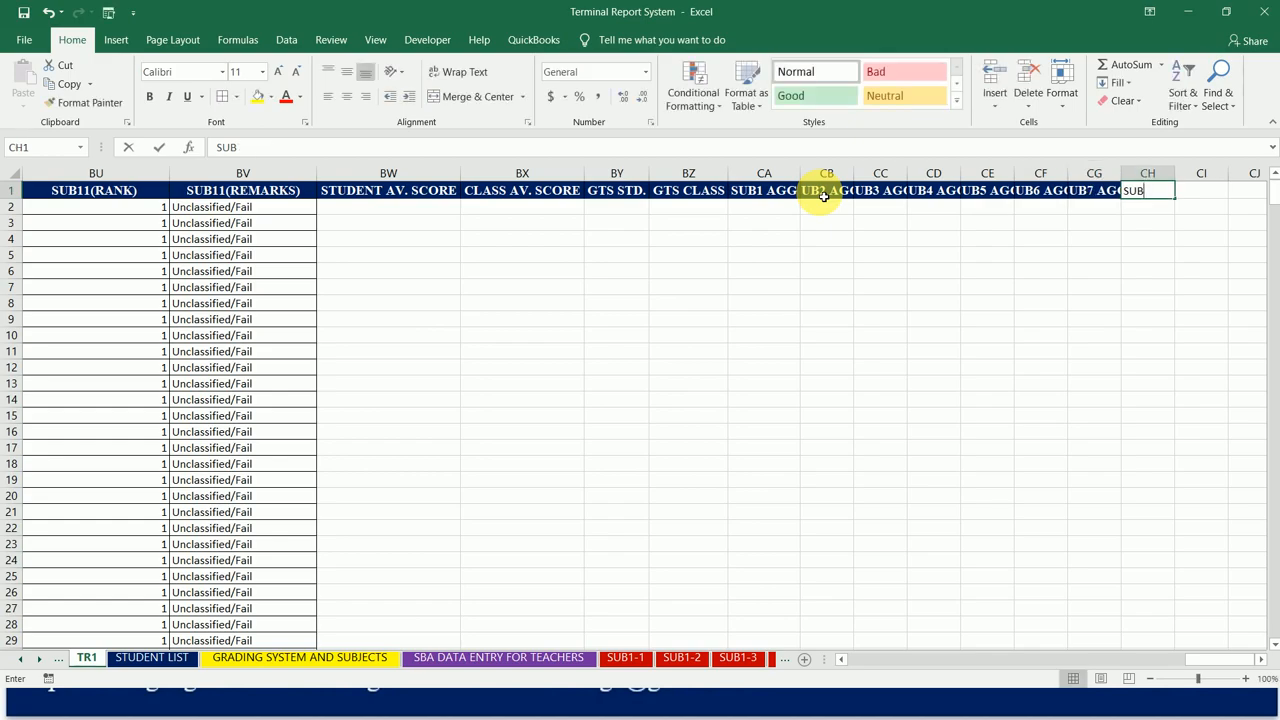
{"action": "type", "text": "8 AGG"}
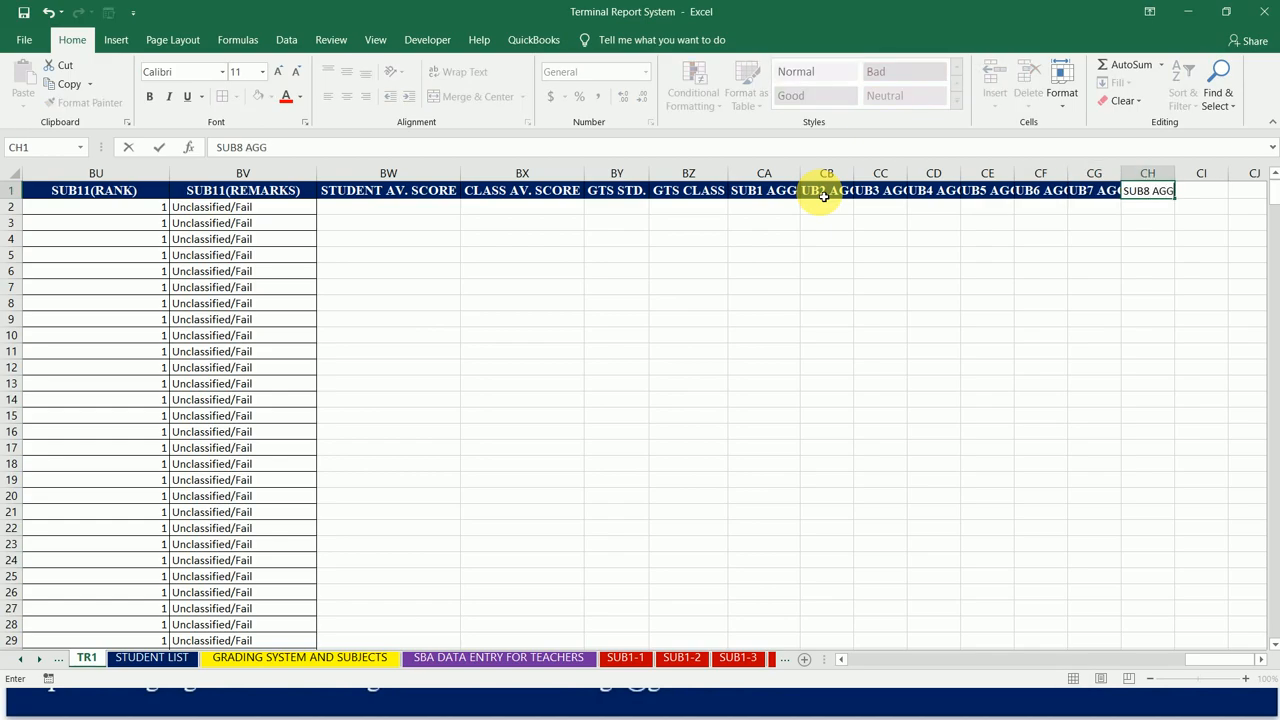
{"action": "key", "text": "Tab"}
Step: Enter the headers SUB9 AGG, SUB10 AGG and SUB11 AGG in cells CI1 to CK1
{"action": "type", "text": "SUB"}
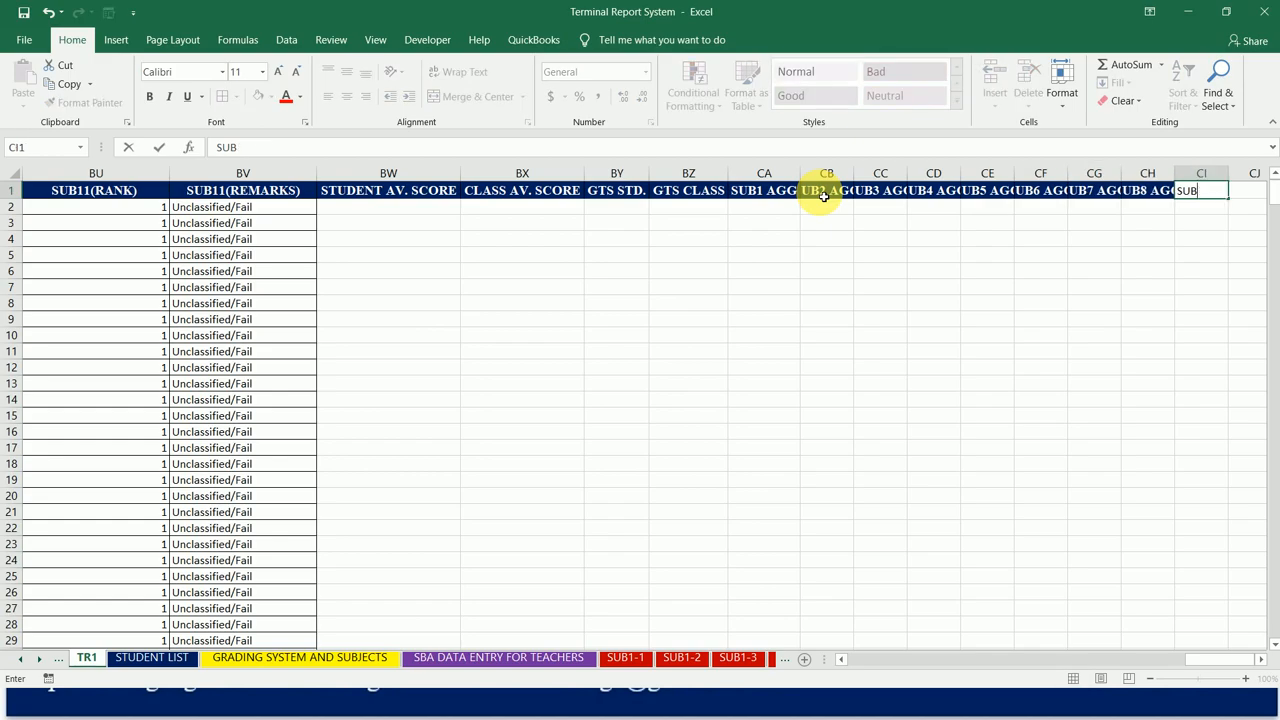
{"action": "type", "text": "9 AGG"}
{"action": "key", "text": "Tab"}
{"action": "type", "text": "SUB10"}
{"action": "type", "text": "AGG"}
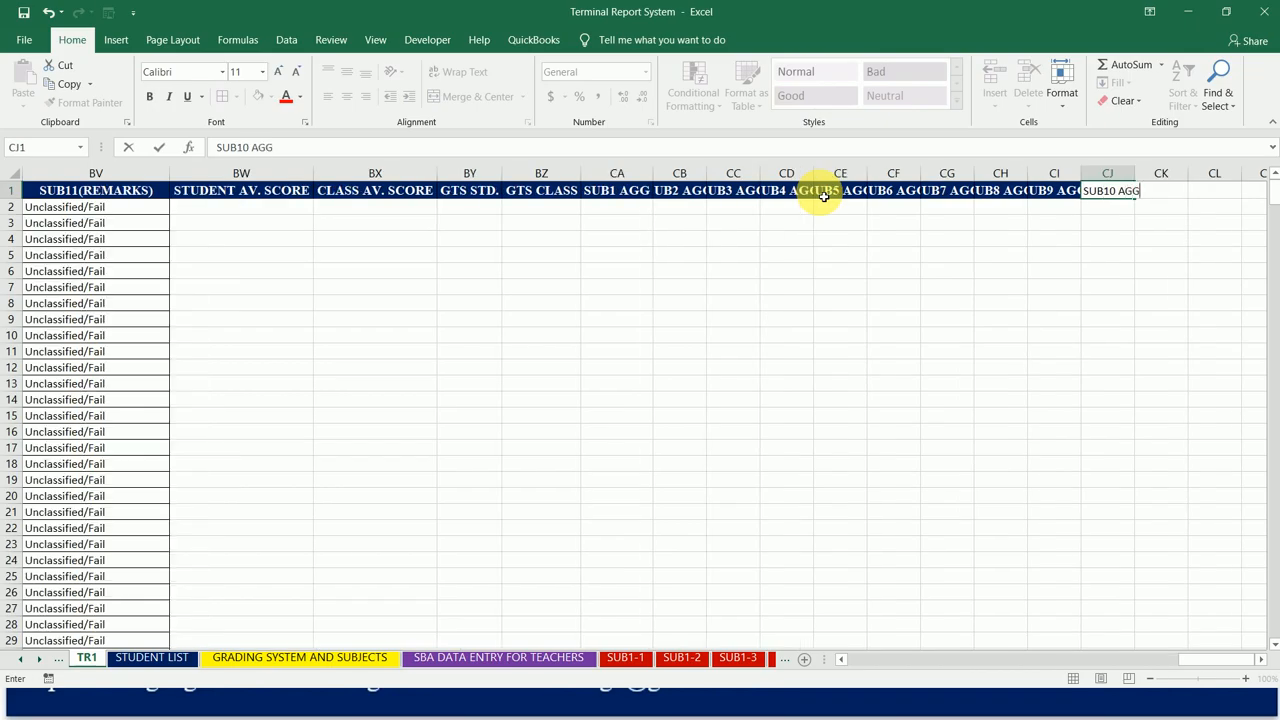
{"action": "key", "text": "Tab"}
{"action": "type", "text": "SUB"}
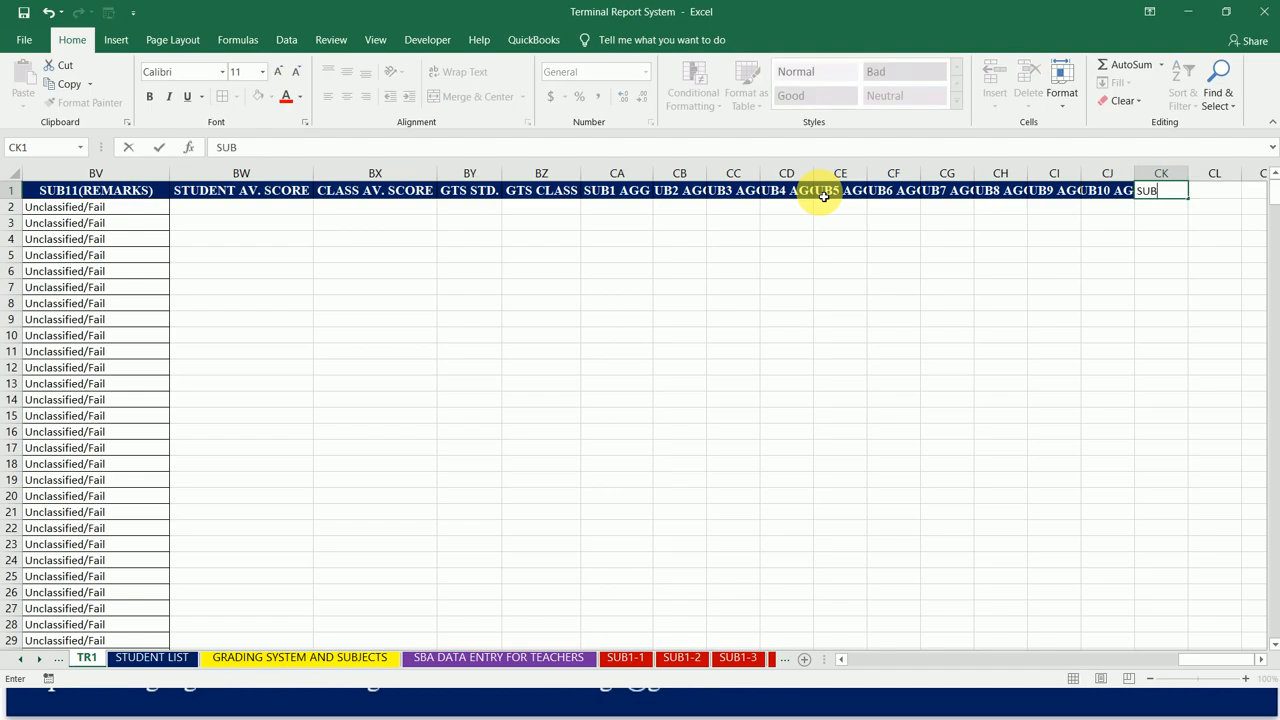
{"action": "type", "text": "11 AGG"}
{"action": "key", "text": "Return"}
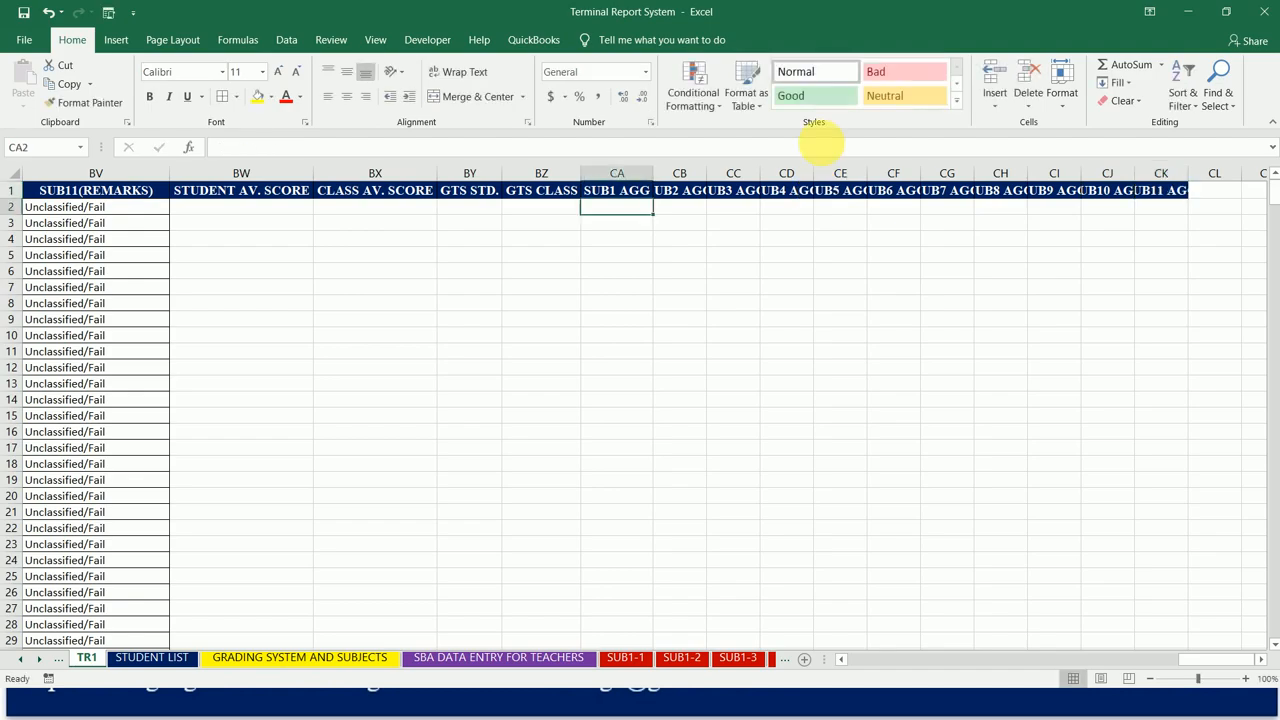
Step: Autofit columns CA to CK to their SUB AGG headers and clear the column selection
{"action": "mouse_move", "coordinate": [617, 170]}
{"action": "left_mouse_down"}
{"action": "mouse_move", "coordinate": [1163, 157]}
{"action": "mouse_move", "coordinate": [1140, 166]}
{"action": "left_mouse_up"}
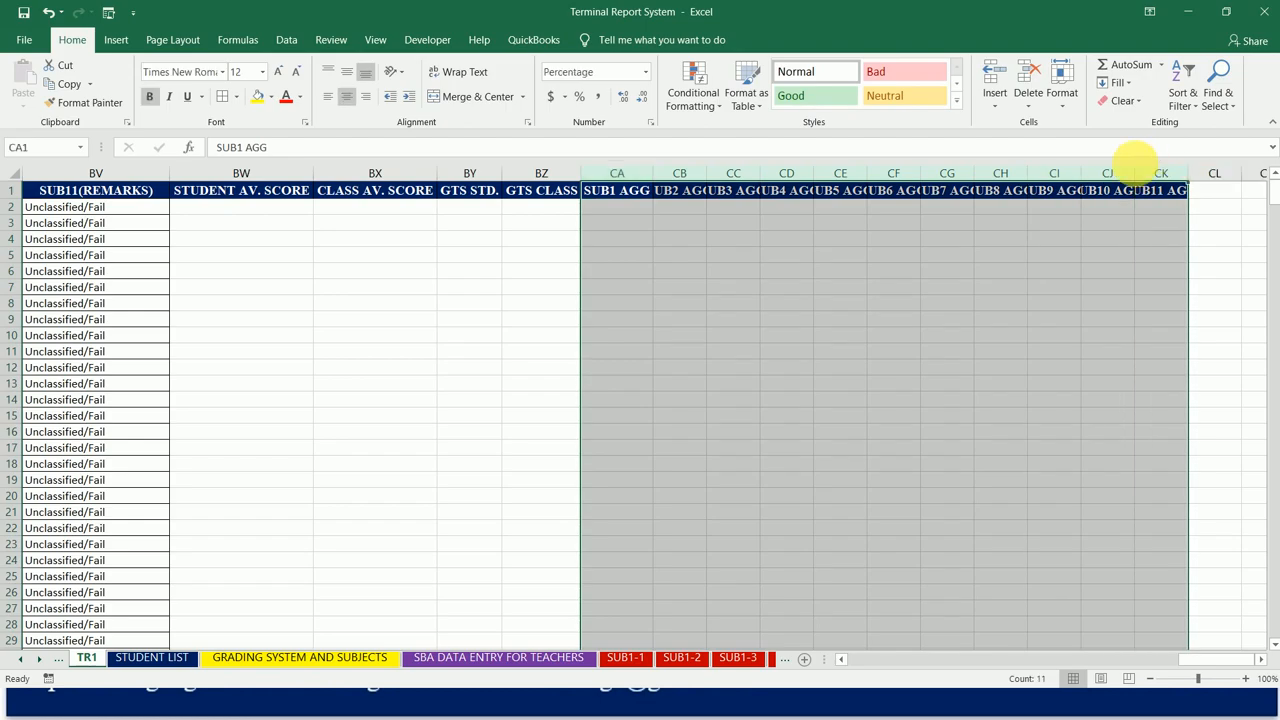
{"action": "double_click", "coordinate": [1081, 172]}
{"action": "left_click", "coordinate": [858, 206]}
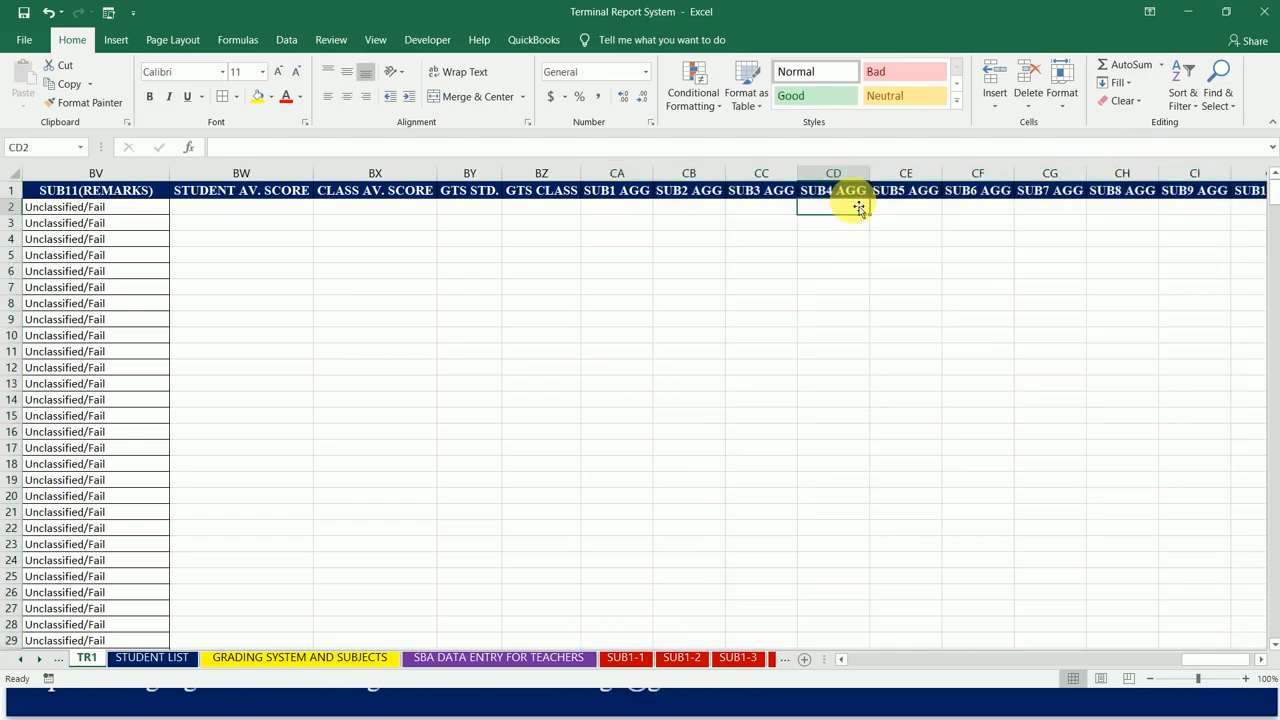
Step: Enter the header AGGREGATE in cell CL1 and autofit column CL to it
{"action": "key", "text": "Right"}
{"action": "key", "text": "Right"}
{"action": "key", "text": "Right"}
{"action": "key", "text": "Right"}
{"action": "key", "text": "Right"}
{"action": "key", "text": "Right"}
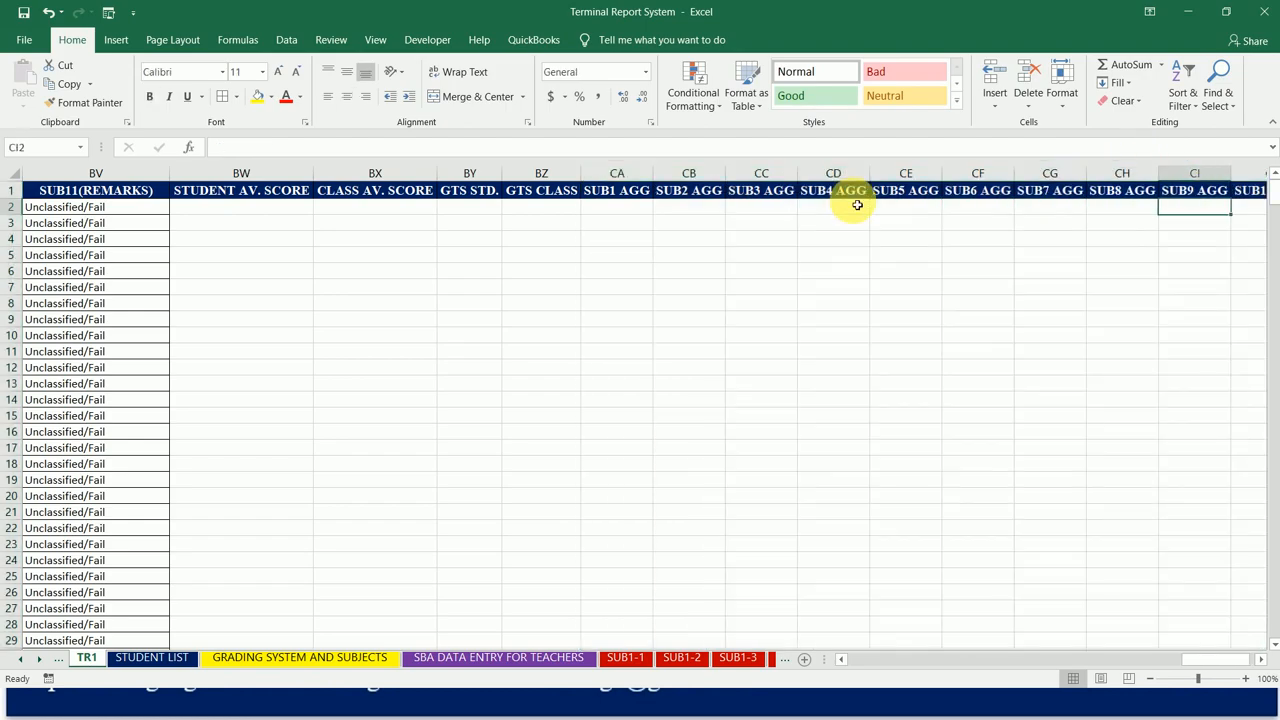
{"action": "key", "text": "Right"}
{"action": "key", "text": "Right"}
{"action": "key", "text": "Up"}
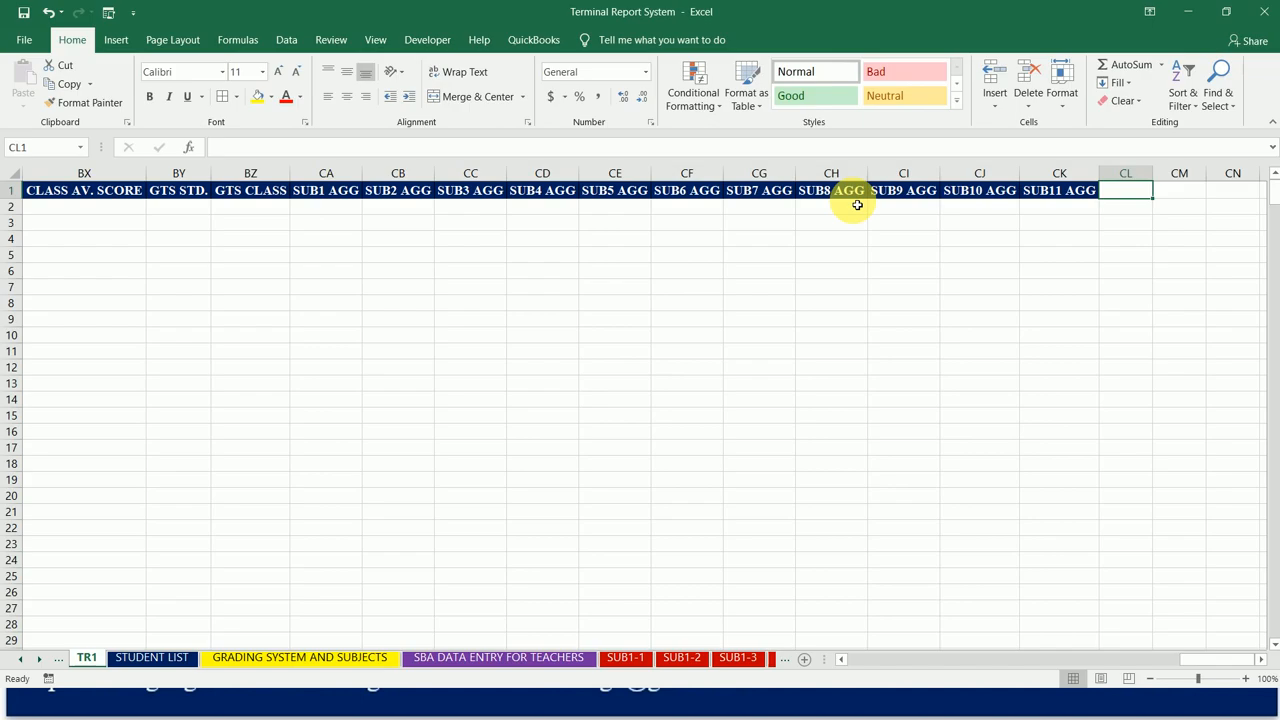
{"action": "type", "text": "AGGR"}
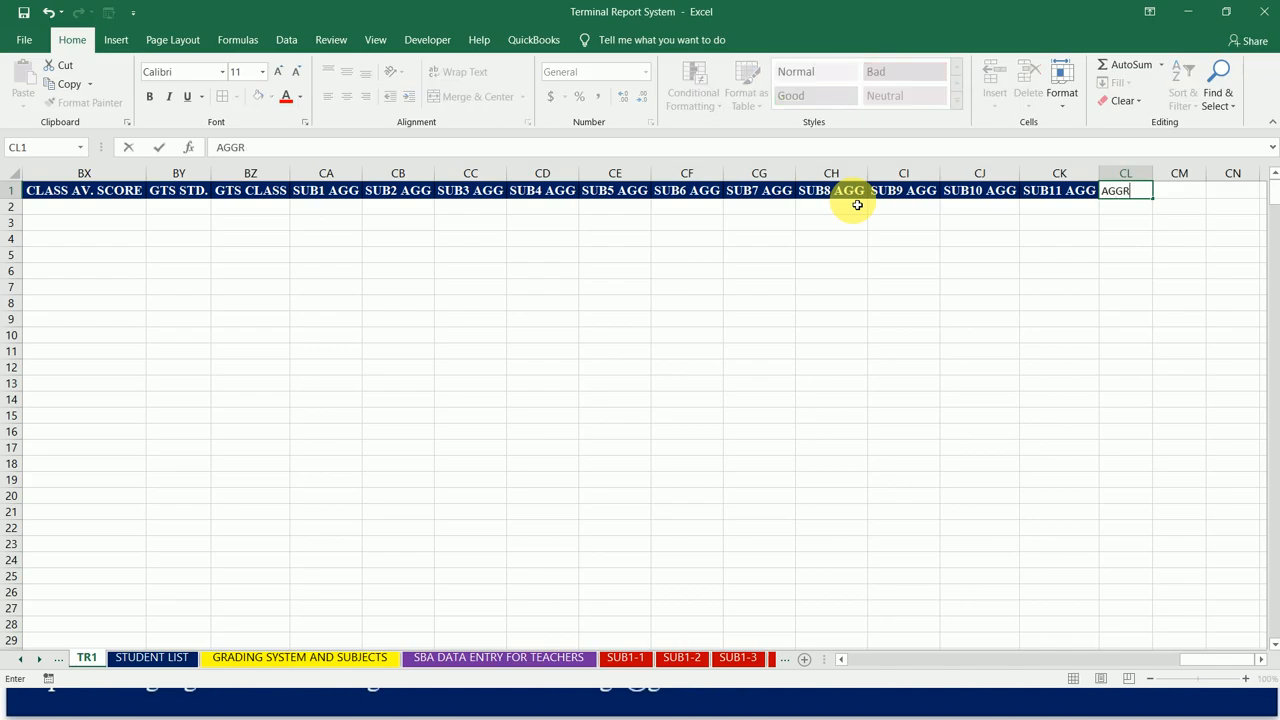
{"action": "type", "text": "EGATE"}
{"action": "key", "text": "Return"}
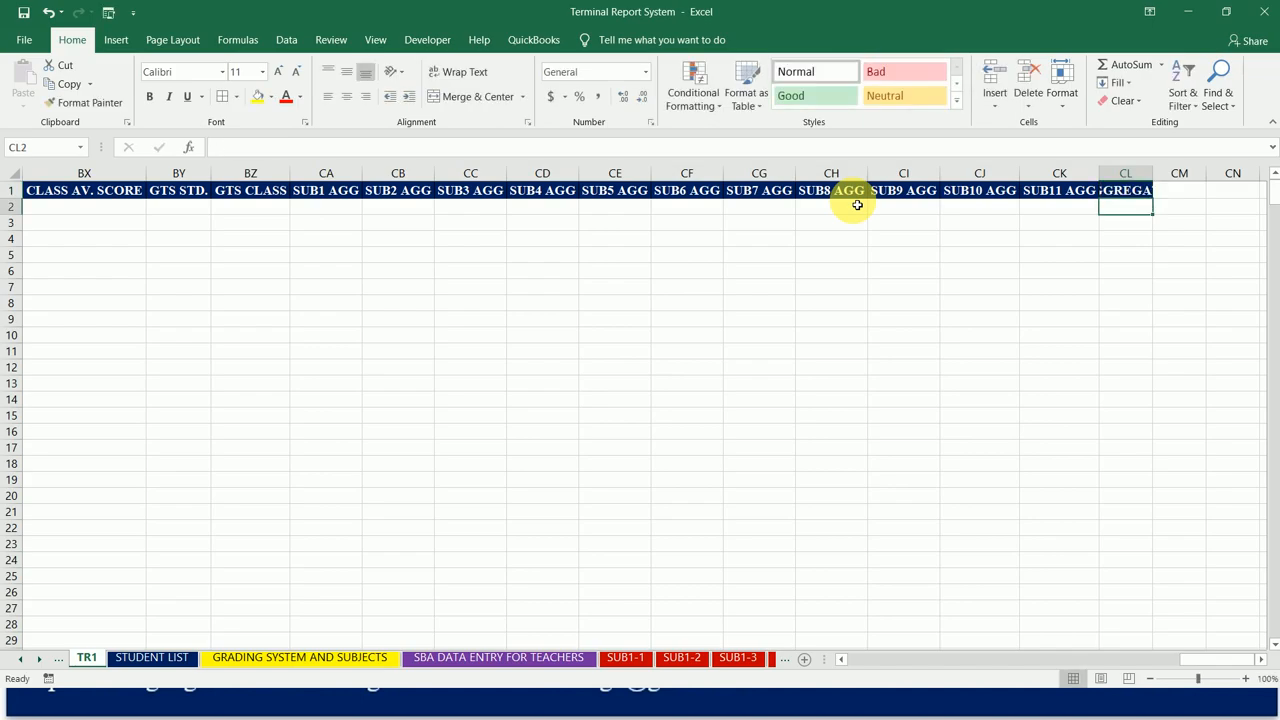
{"action": "double_click", "coordinate": [1158, 181]}
Step: Review the row 1 headers from AGGREGATE back to STUDENT AV. SCORE and across the SUB AGG columns
{"action": "left_click", "coordinate": [1125, 190]}
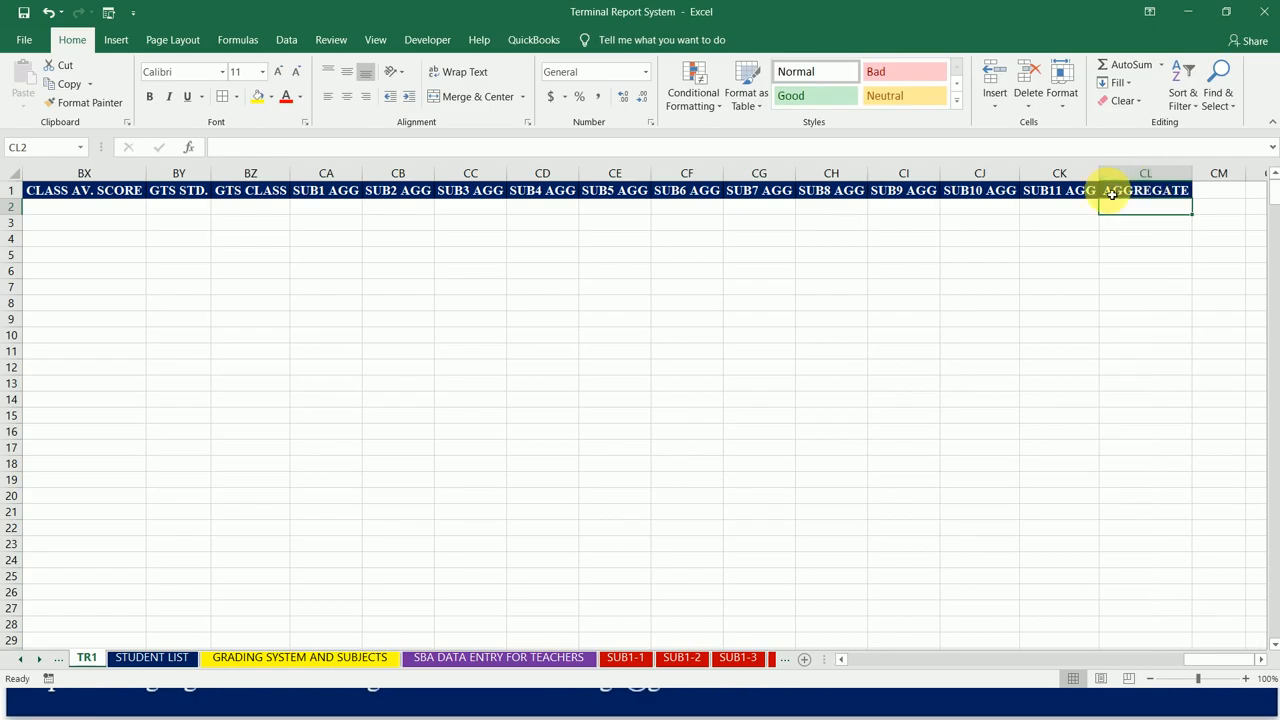
{"action": "key", "text": "Left"}
{"action": "key", "text": "Left"}
{"action": "key", "text": "Left"}
{"action": "key", "text": "Left"}
{"action": "key", "text": "Left"}
{"action": "key", "text": "Left"}
{"action": "key", "text": "Left"}
{"action": "key", "text": "Left"}
{"action": "key", "text": "Left"}
{"action": "key", "text": "Left"}
{"action": "key", "text": "Left"}
{"action": "key", "text": "Left"}
{"action": "key", "text": "Left"}
{"action": "key", "text": "Left"}
{"action": "key", "text": "Left"}
{"action": "key", "text": "Left"}
{"action": "key", "text": "Left"}
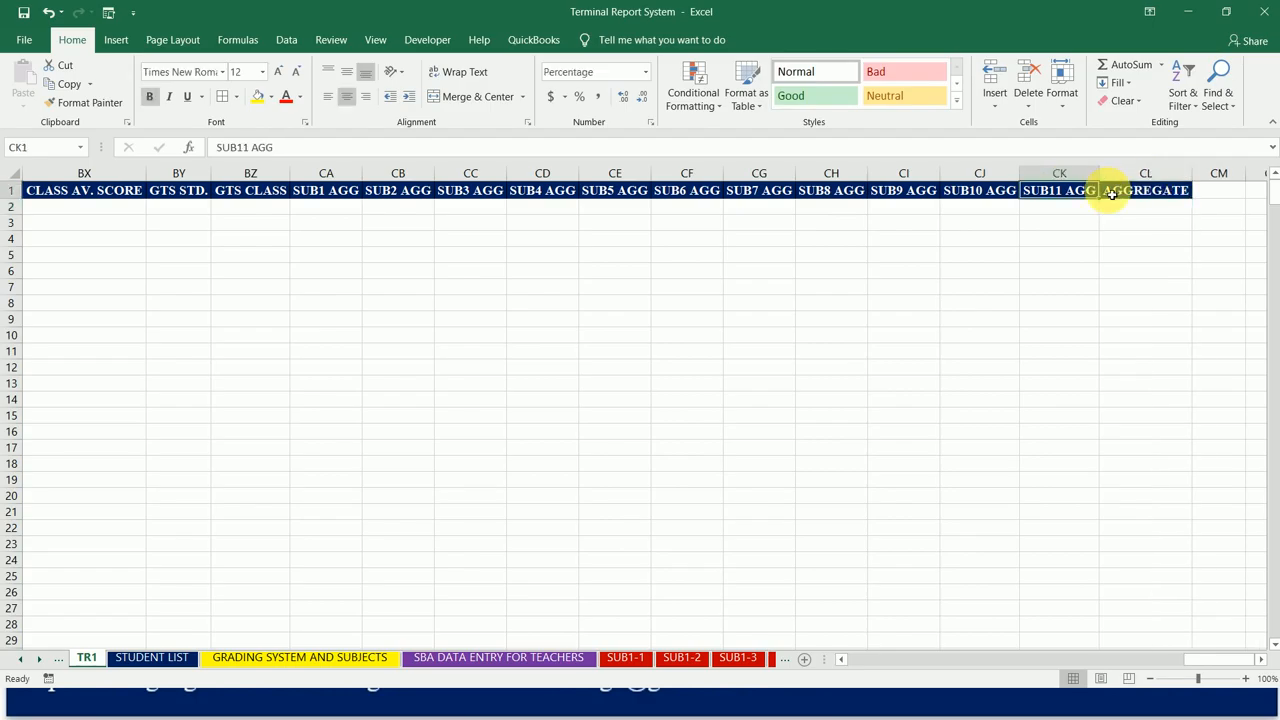
{"action": "key", "text": "Right"}
{"action": "key", "text": "Right"}
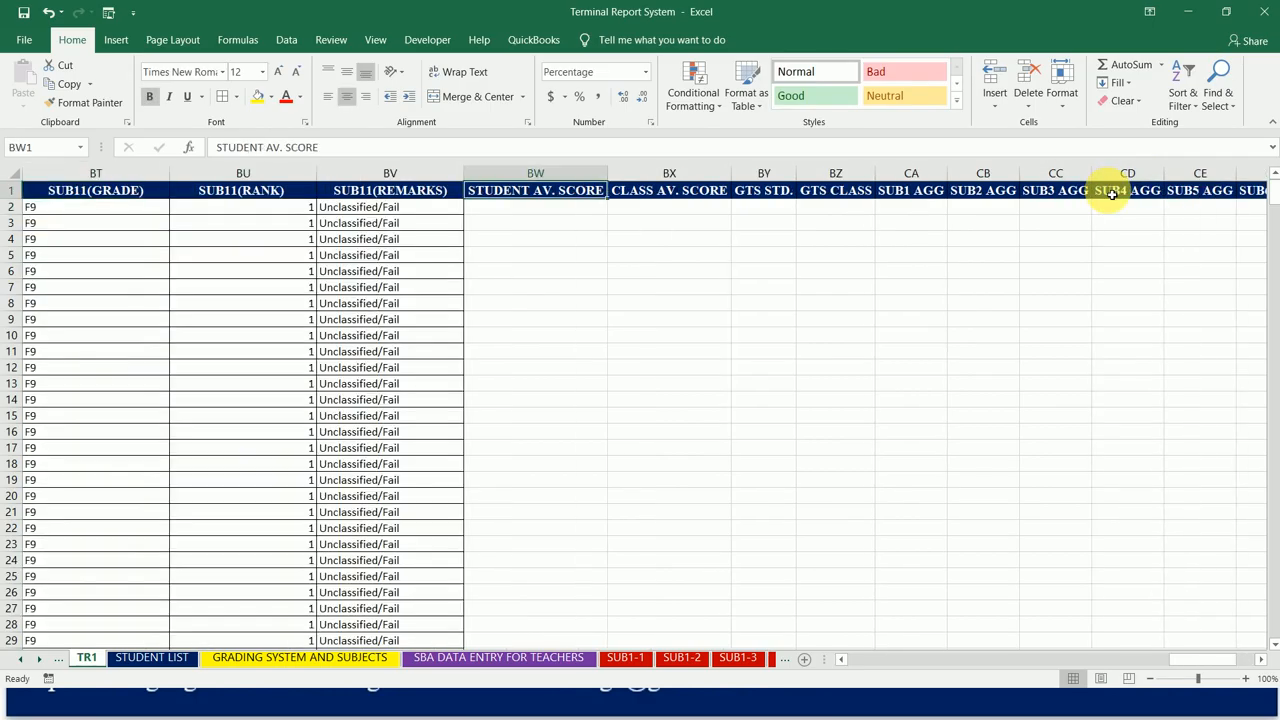
{"action": "key", "text": "Right"}
{"action": "key", "text": "Left"}
{"action": "key", "text": "Right"}
{"action": "key", "text": "Right"}
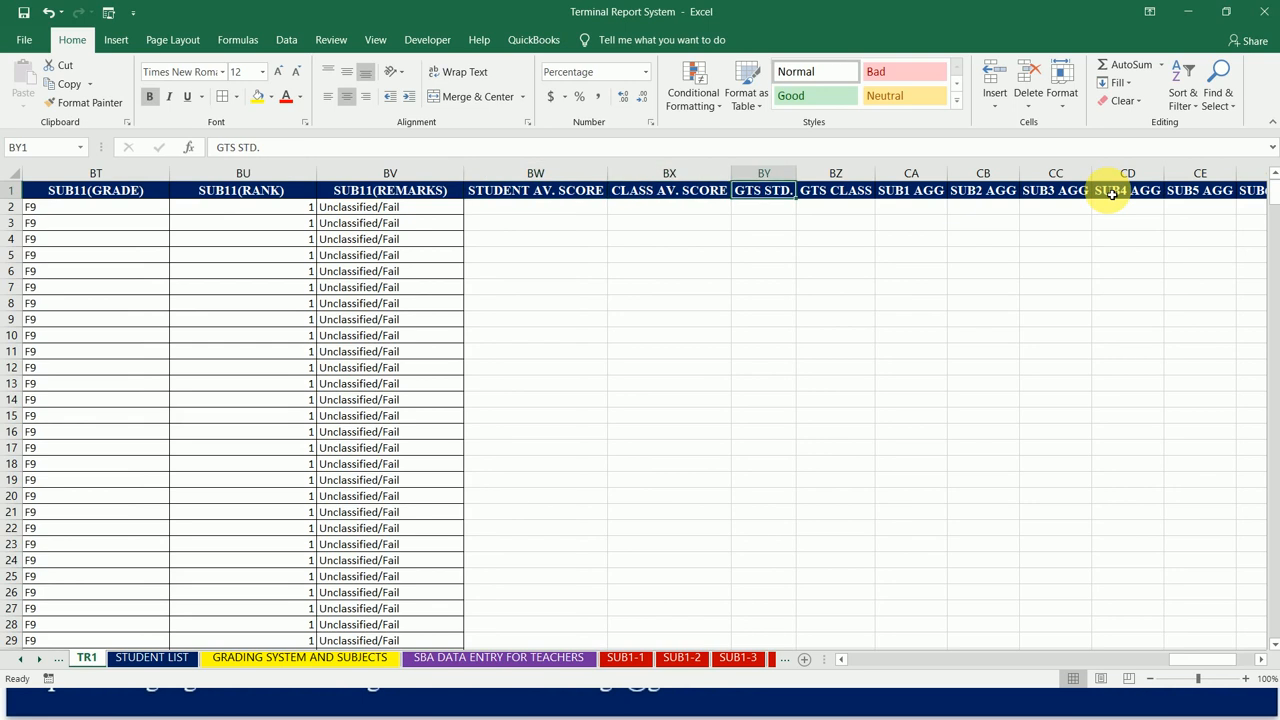
{"action": "key", "text": "Right"}
{"action": "key", "text": "Right"}
{"action": "key", "text": "Left"}
{"action": "key", "text": "Left"}
{"action": "key", "text": "Right"}
{"action": "key", "text": "Right"}
{"action": "key", "text": "Right"}
{"action": "key", "text": "Right"}
{"action": "key", "text": "Right"}
{"action": "key", "text": "Right"}
{"action": "key", "text": "Right"}
{"action": "key", "text": "Right"}
{"action": "key", "text": "Right"}
{"action": "key", "text": "Right"}
{"action": "key", "text": "Right"}
{"action": "key", "text": "Right"}
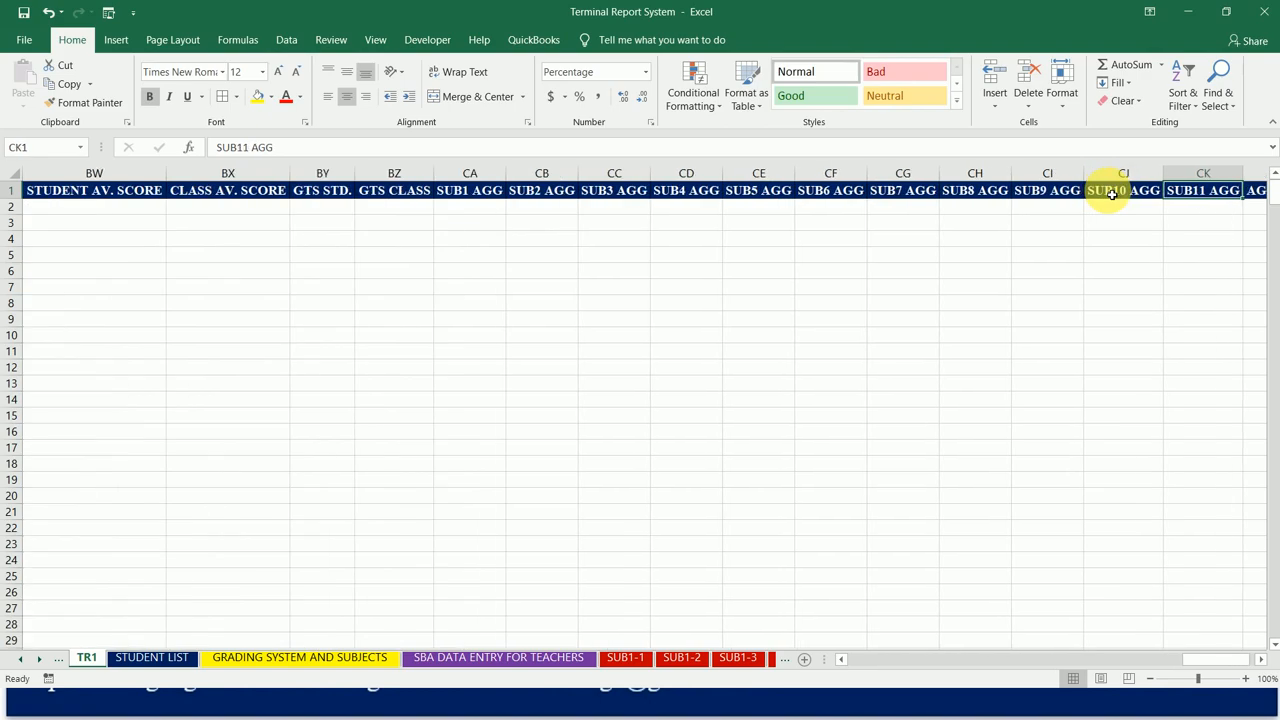
Step: Enter the header CLASS RANK in cell CM1 and clear it again
{"action": "key", "text": "Right"}
{"action": "key", "text": "Right"}
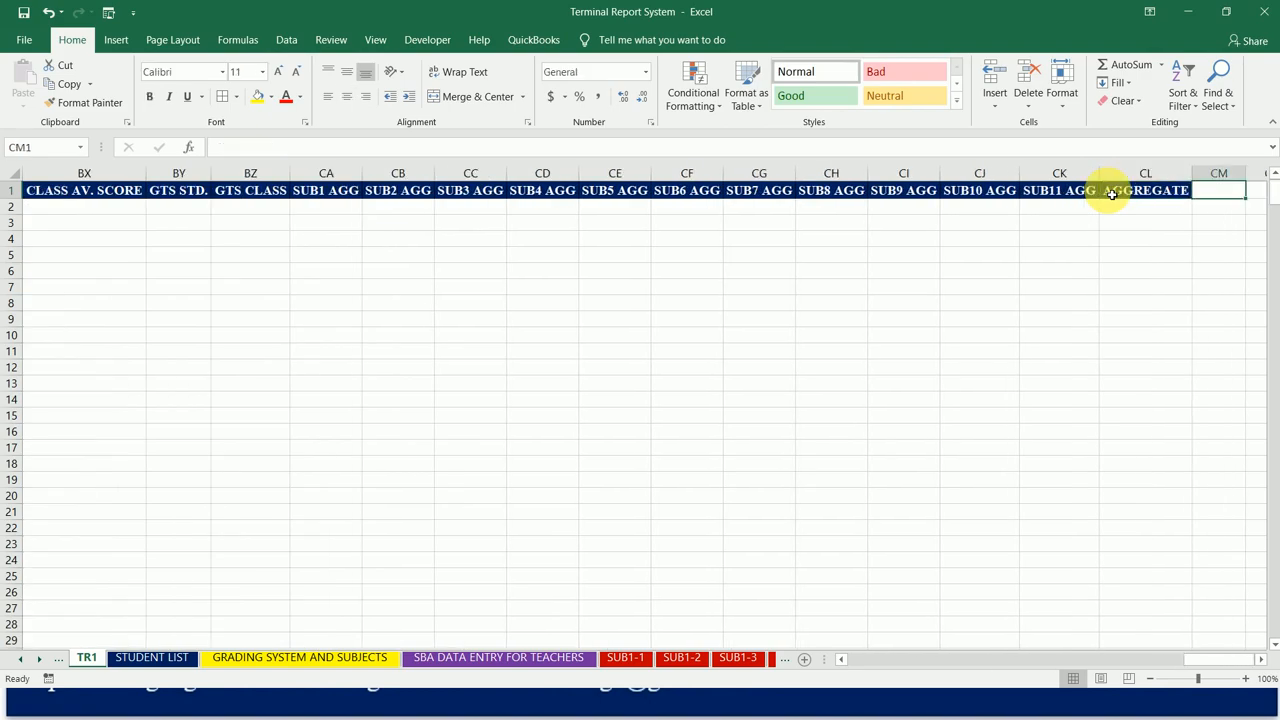
{"action": "type", "text": "CLASS RANK"}
{"action": "key", "text": "Return"}
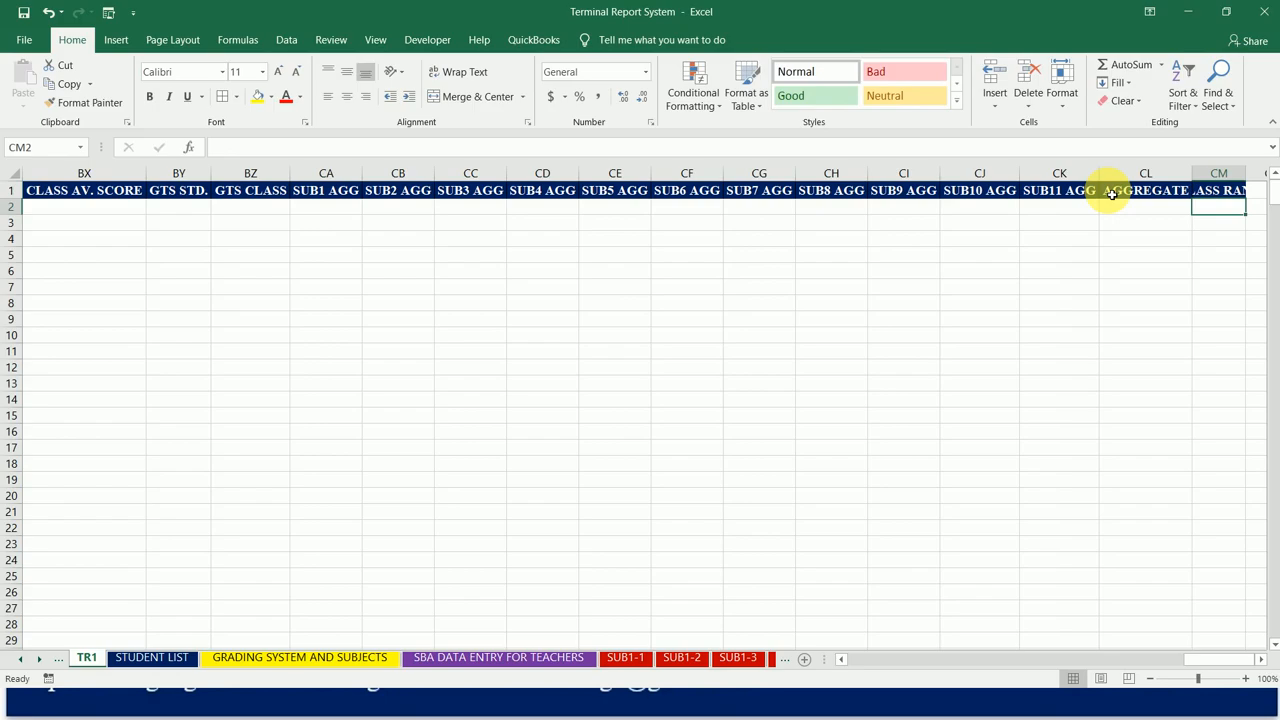
{"action": "key", "text": "Up"}
{"action": "key", "text": "Right"}
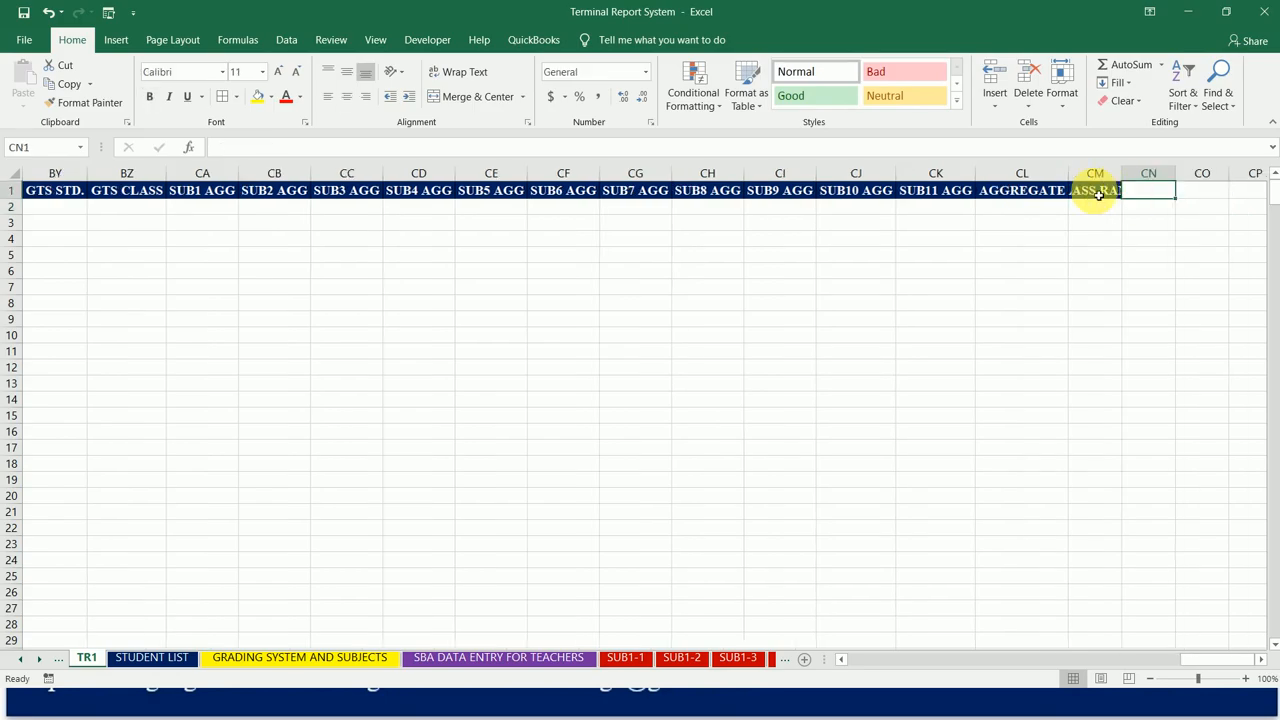
{"action": "left_click", "coordinate": [1108, 180]}
{"action": "key", "text": "Delete"}
Step: Insert a new column between GTS STD. and GTS CLASS, at column BZ
{"action": "key", "text": "Left"}
{"action": "key", "text": "Left"}
{"action": "key", "text": "Left"}
{"action": "key", "text": "Left"}
{"action": "key", "text": "Left"}
{"action": "key", "text": "Left"}
{"action": "key", "text": "Left"}
{"action": "key", "text": "Left"}
{"action": "key", "text": "Left"}
{"action": "key", "text": "Left"}
{"action": "key", "text": "Left"}
{"action": "key", "text": "Left"}
{"action": "key", "text": "Left"}
{"action": "key", "text": "Left"}
{"action": "key", "text": "Left"}
{"action": "key", "text": "Left"}
{"action": "key", "text": "Left"}
{"action": "key", "text": "Left"}
{"action": "key", "text": "Left"}
{"action": "key", "text": "Left"}
{"action": "key", "text": "Right"}
{"action": "key", "text": "Right"}
{"action": "key", "text": "Right"}
{"action": "key", "text": "Right"}
{"action": "key", "text": "Right"}
{"action": "key", "text": "Right"}
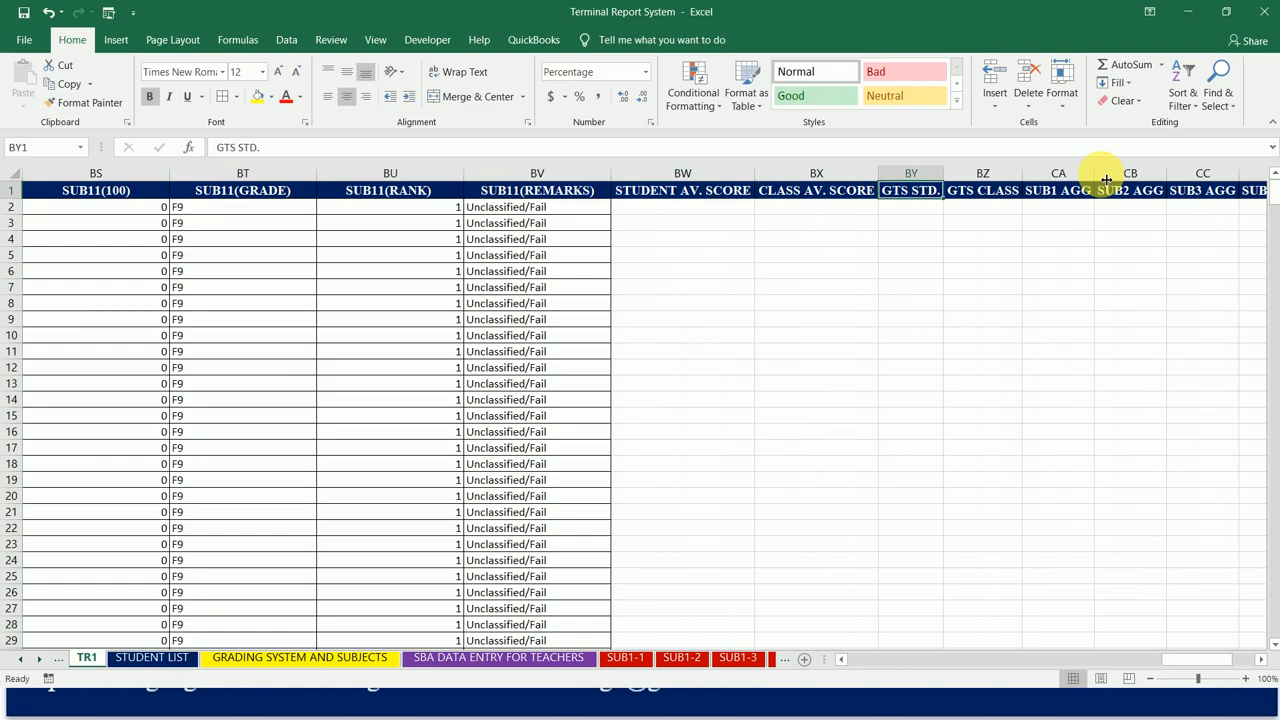
{"action": "key", "text": "Right"}
{"action": "key", "text": "Left"}
{"action": "key", "text": "Right"}
{"action": "key", "text": "alt"}
{"action": "key", "text": "i"}
{"action": "key", "text": "c"}
Step: Enter the header RANK IN CLASS in cell BZ1 and autofit column BZ to it
{"action": "type", "text": "RANK"}
{"action": "key", "text": "BackSpace"}
{"action": "key", "text": "BackSpace"}
{"action": "key", "text": "BackSpace"}
{"action": "key", "text": "BackSpace"}
{"action": "type", "text": "RAN"}
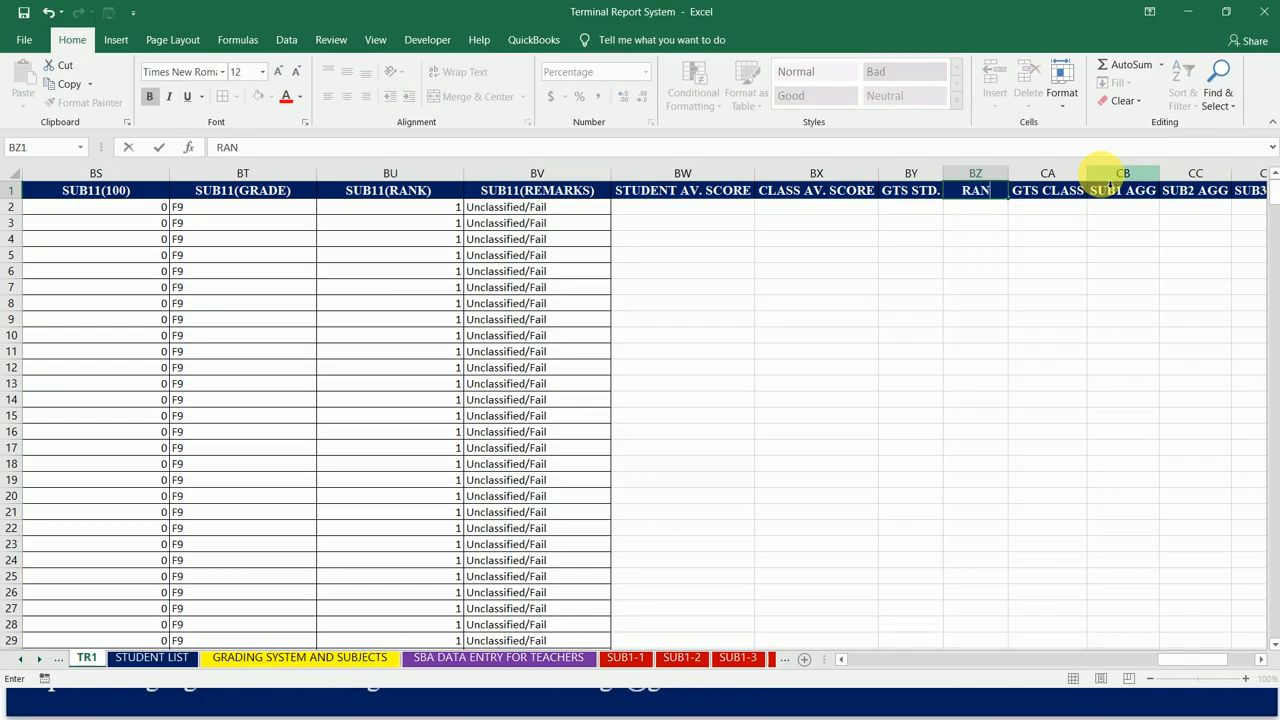
{"action": "type", "text": "K IN CLASS"}
{"action": "key", "text": "Return"}
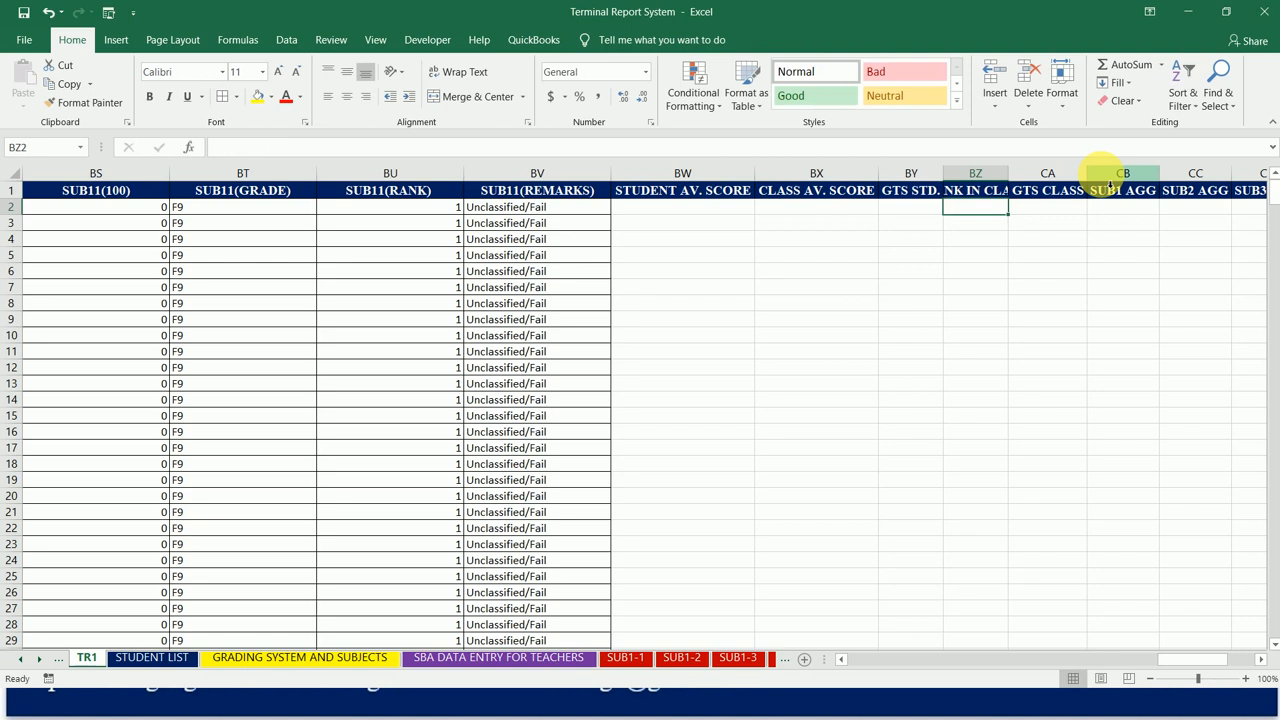
{"action": "double_click", "coordinate": [1008, 173]}
{"action": "left_click", "coordinate": [1024, 191]}
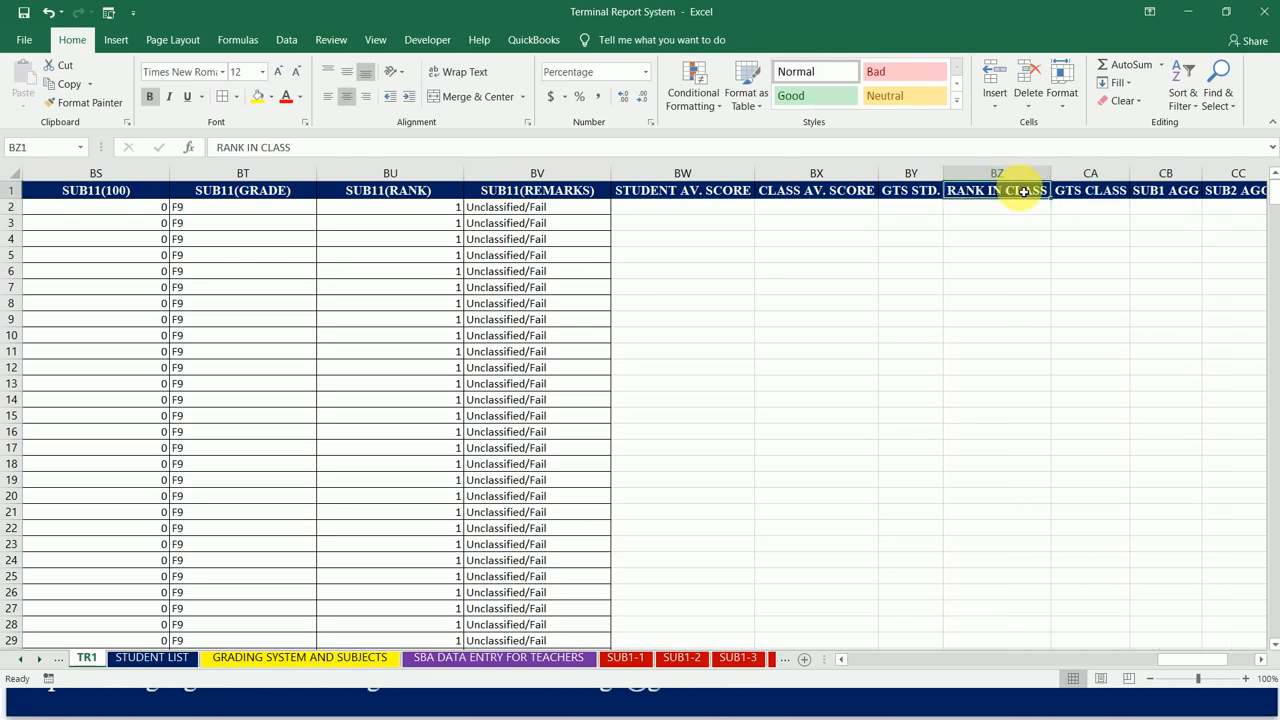
Step: Delete the empty header-formatted column CN after the AGGREGATE column
{"action": "key", "text": "Right"}
{"action": "key", "text": "Right"}
{"action": "key", "text": "Right"}
{"action": "key", "text": "Right"}
{"action": "key", "text": "Right"}
{"action": "key", "text": "Right"}
{"action": "key", "text": "Right"}
{"action": "key", "text": "Right"}
{"action": "key", "text": "Right"}
{"action": "key", "text": "Right"}
{"action": "key", "text": "Right"}
{"action": "key", "text": "Right"}
{"action": "key", "text": "Right"}
{"action": "key", "text": "Right"}
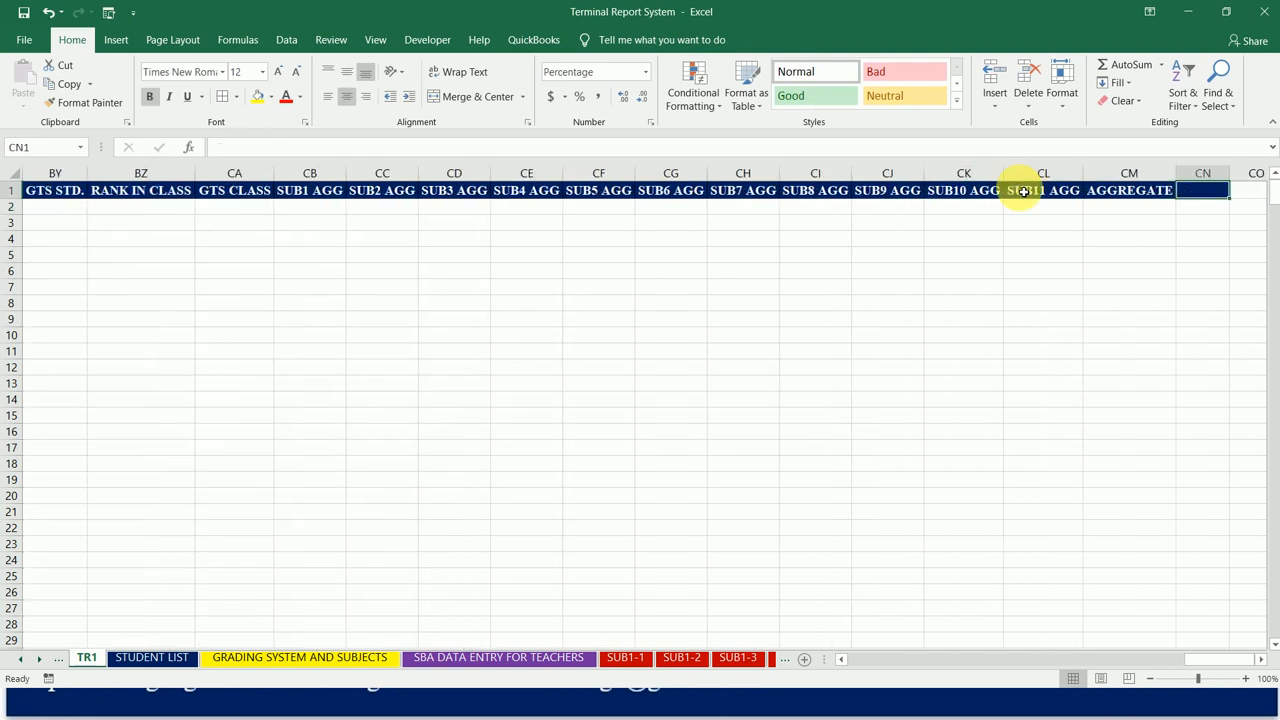
{"action": "left_click", "coordinate": [1196, 178]}
{"action": "right_click", "coordinate": [1196, 183]}
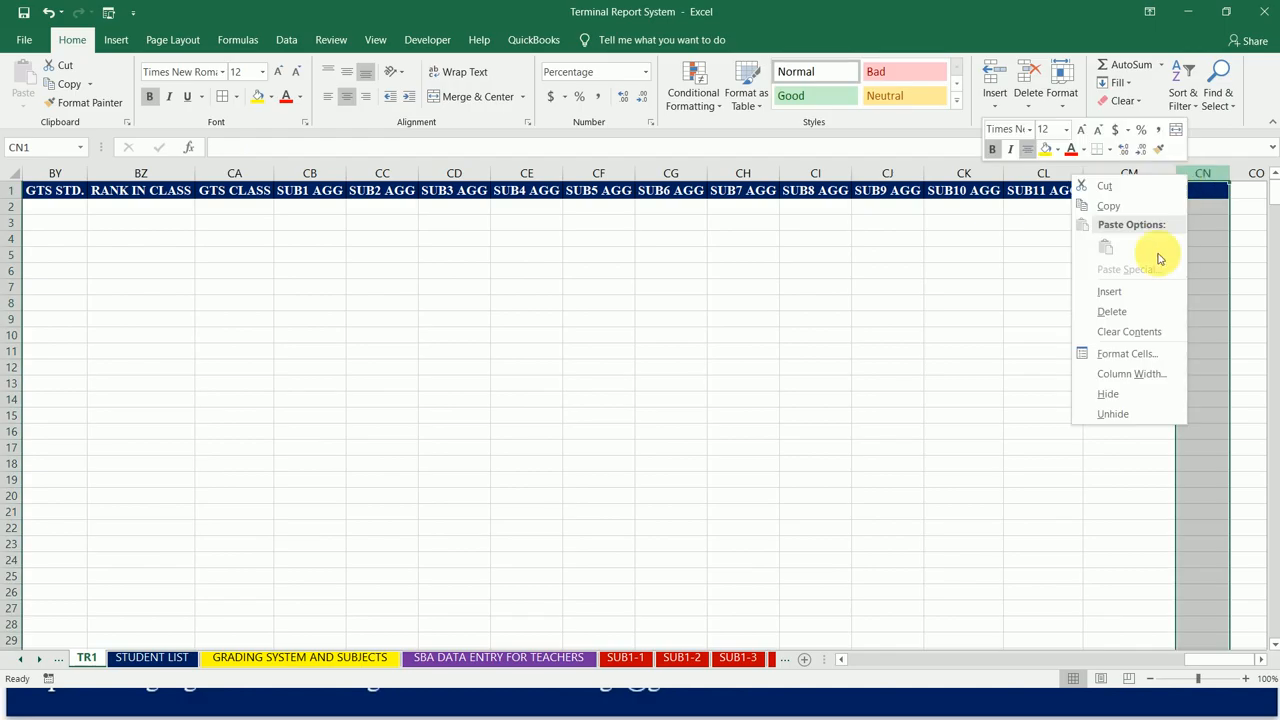
{"action": "left_click", "coordinate": [1151, 309]}
Step: Apply all borders to the whole table from column A through the AGGREGATE column CM, including all its data rows
{"action": "left_click", "coordinate": [1131, 195]}
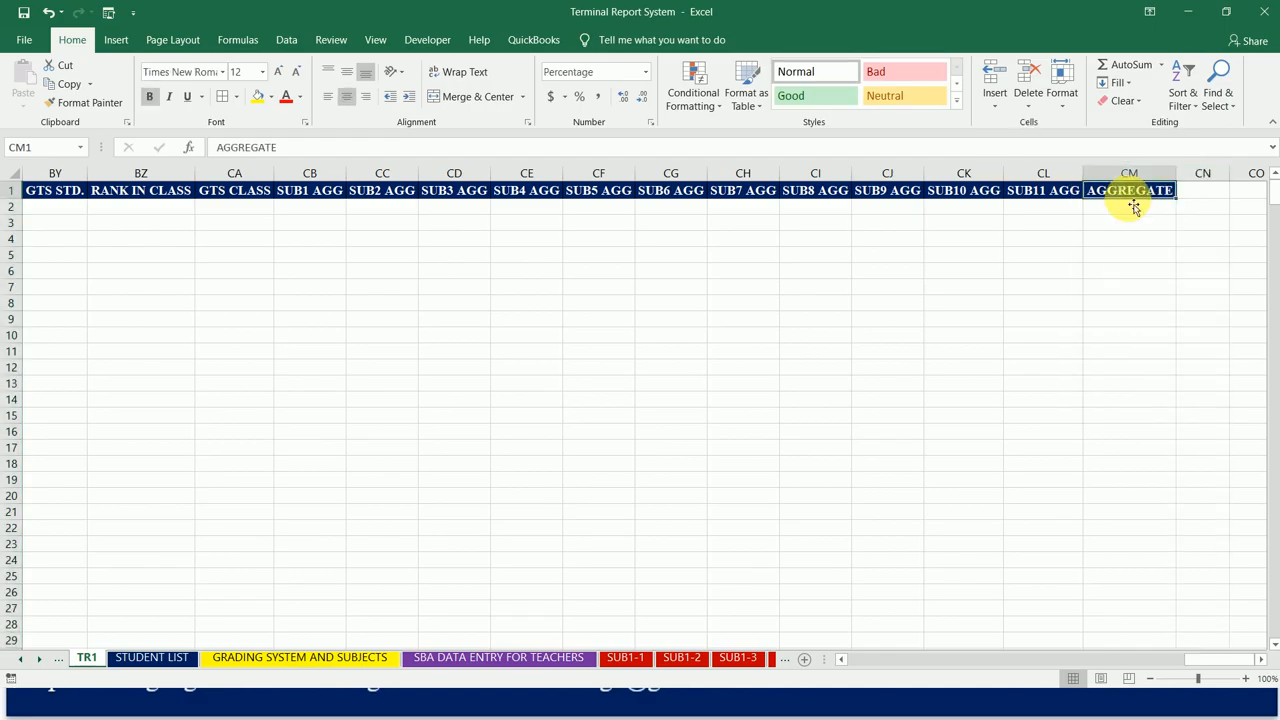
{"action": "key", "text": "ctrl+shift+Left"}
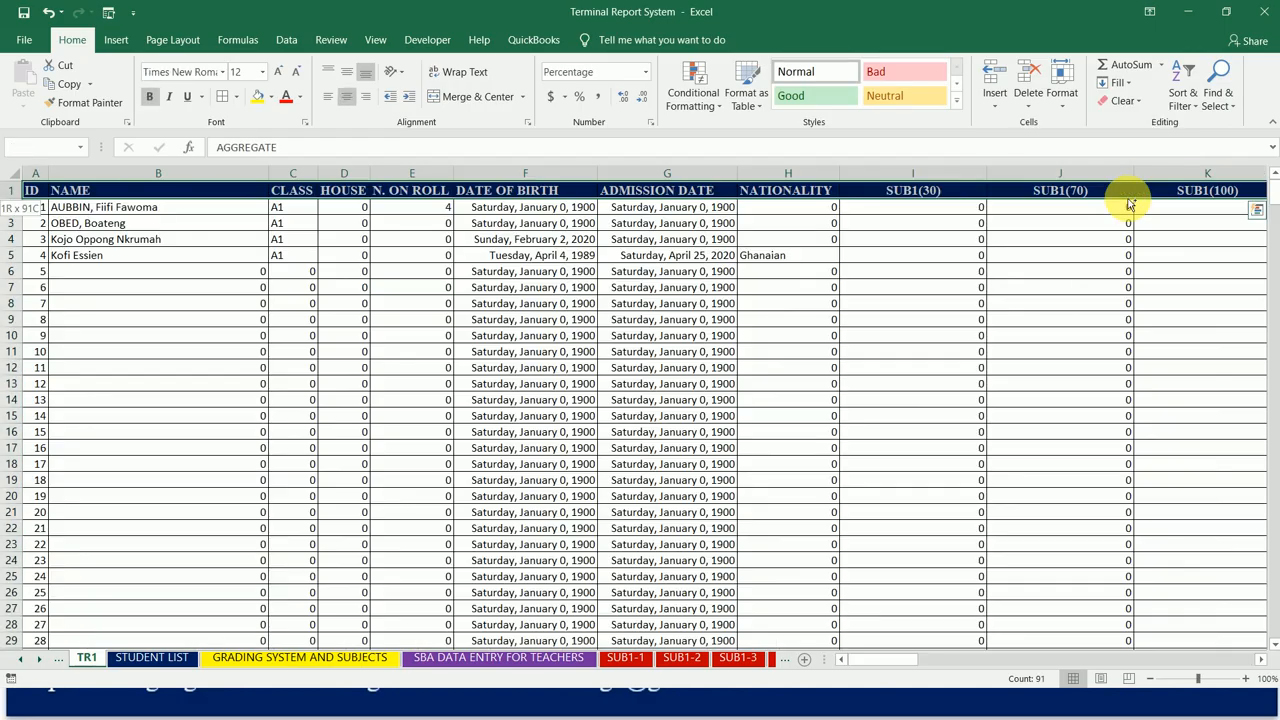
{"action": "key", "text": "ctrl+shift+Down"}
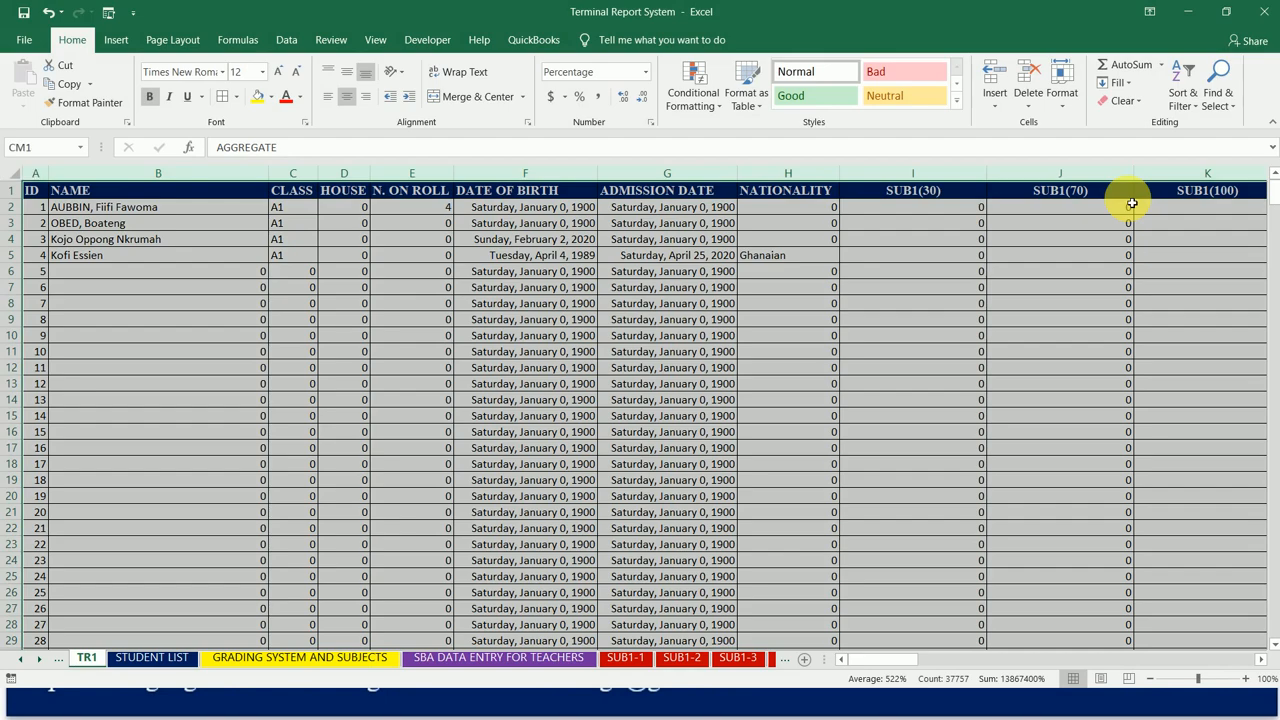
{"action": "left_click", "coordinate": [222, 100]}
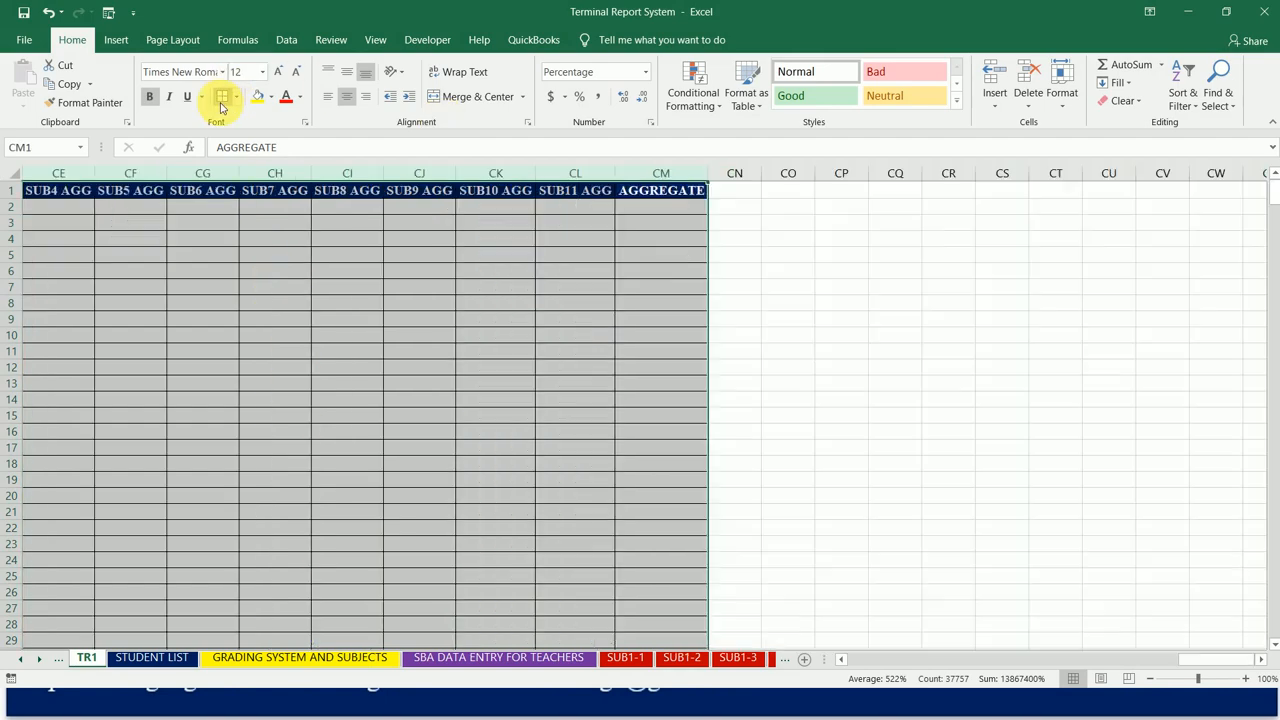
Step: Inspect the bordered SUB4 and SUB5 result columns down the rows and back up to the headers
{"action": "left_click", "coordinate": [565, 287]}
{"action": "key", "text": "Left"}
{"action": "key", "text": "Left"}
{"action": "key", "text": "Left"}
{"action": "key", "text": "Left"}
{"action": "key", "text": "Left"}
{"action": "key", "text": "Left"}
{"action": "key", "text": "Left"}
{"action": "key", "text": "Left"}
{"action": "key", "text": "Left"}
{"action": "key", "text": "Left"}
{"action": "key", "text": "Left"}
{"action": "key", "text": "Left"}
{"action": "key", "text": "Left"}
{"action": "key", "text": "Left"}
{"action": "key", "text": "Left"}
{"action": "key", "text": "Left"}
{"action": "key", "text": "Left"}
{"action": "key", "text": "Left"}
{"action": "key", "text": "Left"}
{"action": "key", "text": "Left"}
{"action": "key", "text": "Left"}
{"action": "key", "text": "Left"}
{"action": "key", "text": "Left"}
{"action": "key", "text": "Left"}
{"action": "key", "text": "Left"}
{"action": "key", "text": "Left"}
{"action": "key", "text": "Left"}
{"action": "key", "text": "Left"}
{"action": "key", "text": "Left"}
{"action": "key", "text": "Left"}
{"action": "key", "text": "Left"}
{"action": "key", "text": "Left"}
{"action": "key", "text": "Left"}
{"action": "key", "text": "Left"}
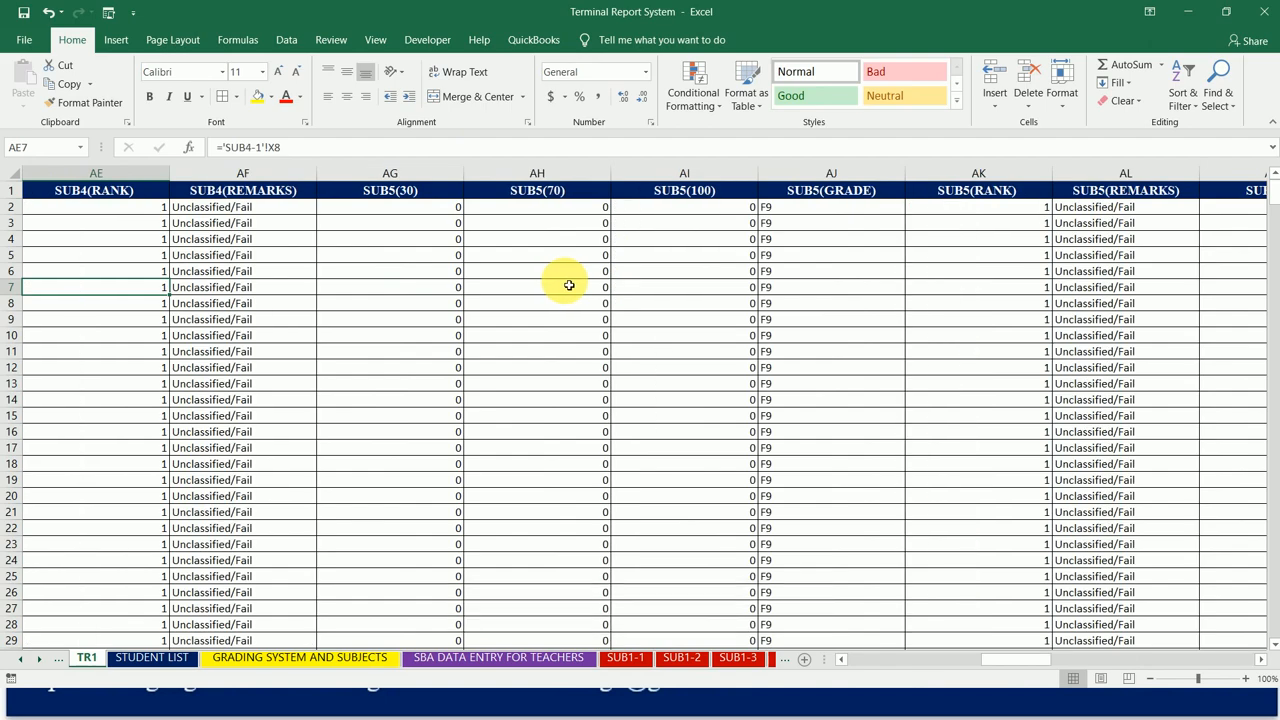
{"action": "left_click", "coordinate": [581, 352]}
{"action": "key", "text": "Right"}
{"action": "key", "text": "Right"}
{"action": "key", "text": "Right"}
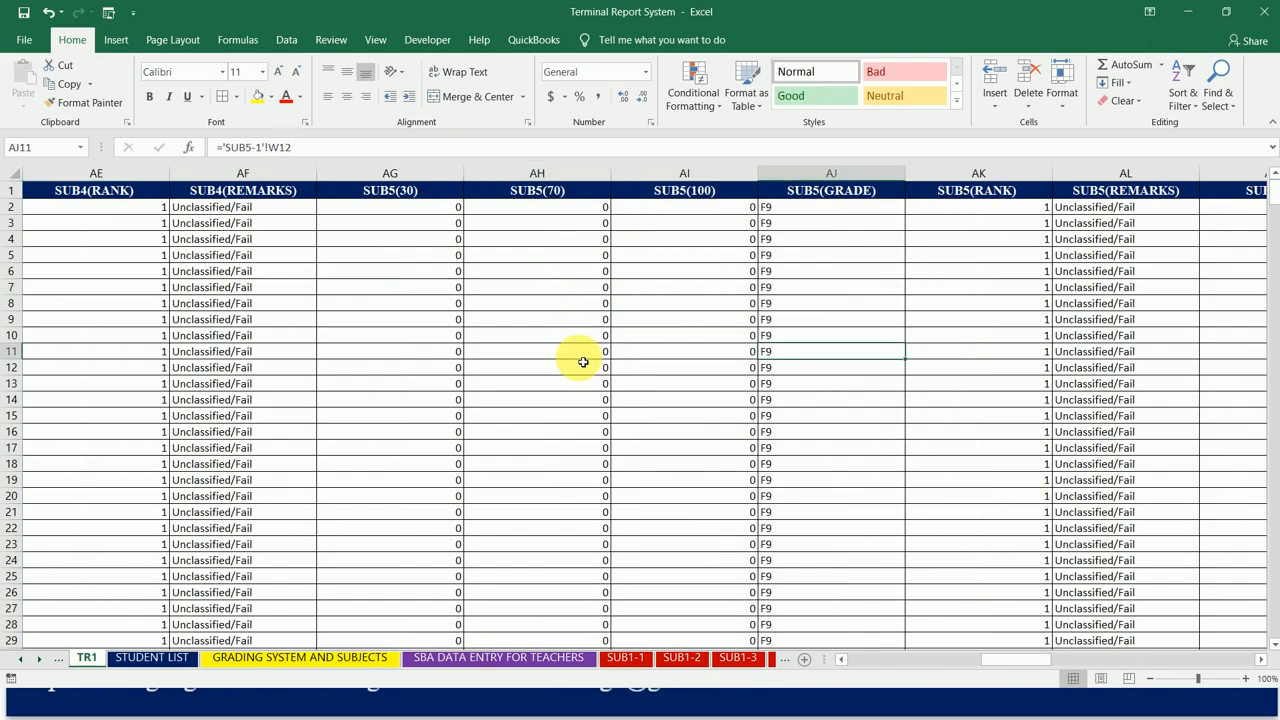
{"action": "key", "text": "Down"}
{"action": "key", "text": "Down"}
{"action": "key", "text": "Down"}
{"action": "key", "text": "Down"}
{"action": "key", "text": "Down"}
{"action": "key", "text": "Down"}
{"action": "key", "text": "Down"}
{"action": "key", "text": "Down"}
{"action": "key", "text": "Down"}
{"action": "key", "text": "Down"}
{"action": "key", "text": "Down"}
{"action": "key", "text": "Down"}
{"action": "key", "text": "Down"}
{"action": "key", "text": "Down"}
{"action": "key", "text": "Down"}
{"action": "key", "text": "Down"}
{"action": "key", "text": "Down"}
{"action": "key", "text": "Down"}
{"action": "key", "text": "Down"}
{"action": "key", "text": "Down"}
{"action": "key", "text": "Down"}
{"action": "key", "text": "Down"}
{"action": "key", "text": "Down"}
{"action": "key", "text": "Down"}
{"action": "key", "text": "Down"}
{"action": "key", "text": "Down"}
{"action": "key", "text": "Down"}
{"action": "key", "text": "Down"}
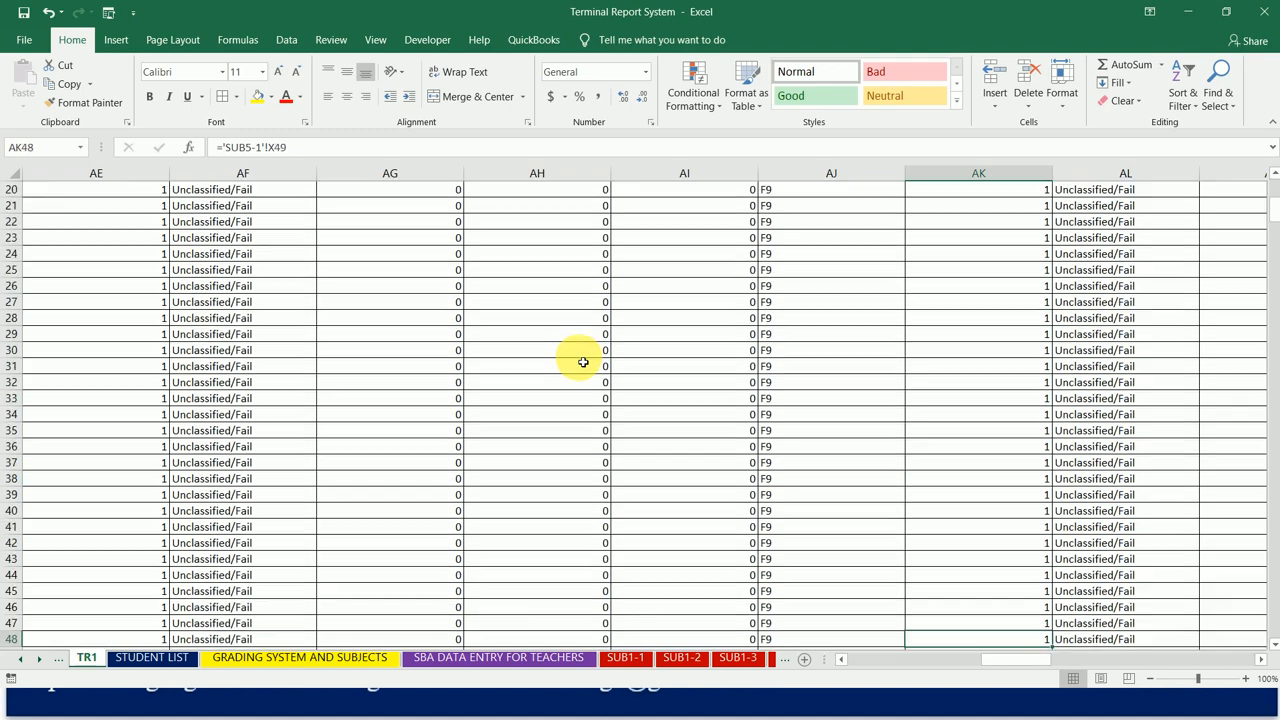
{"action": "key", "text": "Up"}
{"action": "key", "text": "Up"}
{"action": "key", "text": "Up"}
{"action": "key", "text": "Up"}
{"action": "key", "text": "Up"}
{"action": "key", "text": "Up"}
{"action": "key", "text": "Up"}
{"action": "key", "text": "Up"}
{"action": "key", "text": "Up"}
{"action": "key", "text": "Up"}
{"action": "key", "text": "Up"}
{"action": "key", "text": "Up"}
{"action": "key", "text": "Up"}
{"action": "key", "text": "Up"}
{"action": "key", "text": "Up"}
{"action": "key", "text": "Up"}
{"action": "key", "text": "Up"}
{"action": "key", "text": "Up"}
{"action": "key", "text": "Up"}
{"action": "key", "text": "Up"}
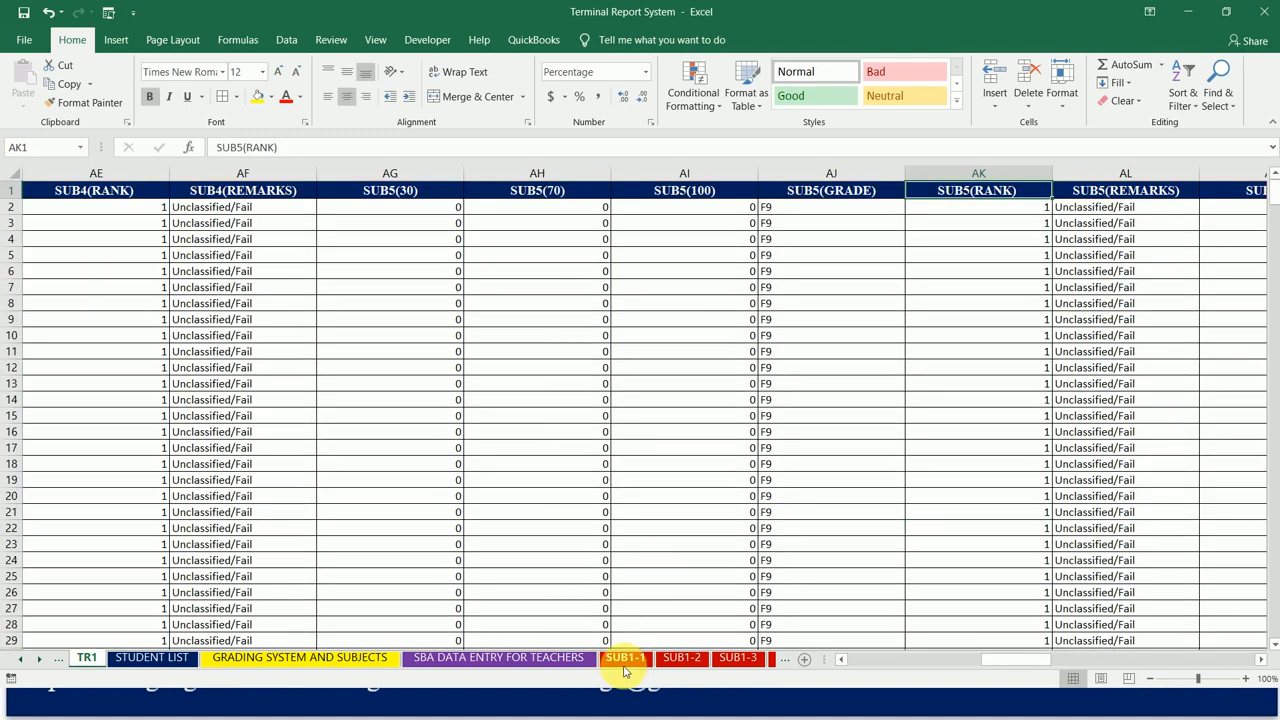
Step: Look across the linked result columns from SUB5 to SUB11 and up to STUDENT AV. SCORE
{"action": "left_click", "coordinate": [960, 274]}
{"action": "key", "text": "Right"}
{"action": "key", "text": "Right"}
{"action": "key", "text": "Right"}
{"action": "key", "text": "Right"}
{"action": "key", "text": "Right"}
{"action": "key", "text": "Right"}
{"action": "key", "text": "Right"}
{"action": "key", "text": "Right"}
{"action": "key", "text": "Right"}
{"action": "key", "text": "Right"}
{"action": "key", "text": "Right"}
{"action": "key", "text": "Right"}
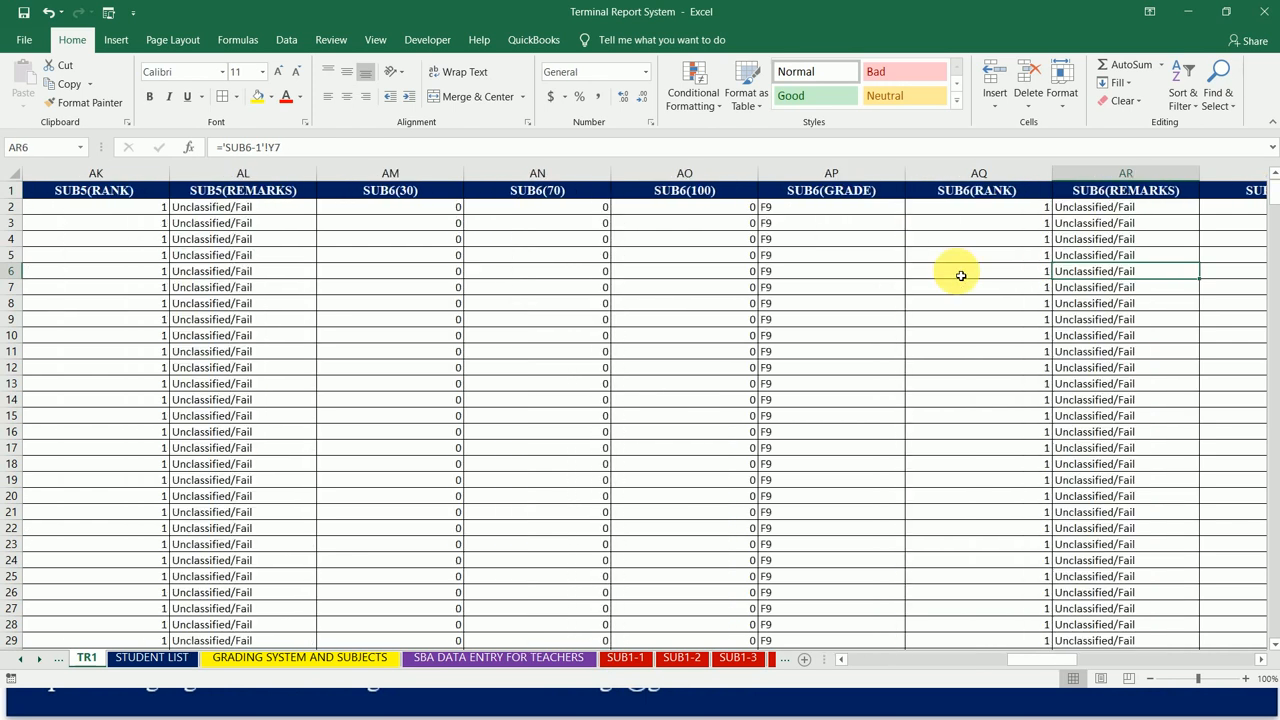
{"action": "key", "text": "Right"}
{"action": "key", "text": "Right"}
{"action": "key", "text": "Right"}
{"action": "key", "text": "Right"}
{"action": "key", "text": "Right"}
{"action": "key", "text": "Right"}
{"action": "key", "text": "Right"}
{"action": "key", "text": "Right"}
{"action": "key", "text": "Right"}
{"action": "key", "text": "Right"}
{"action": "key", "text": "Right"}
{"action": "key", "text": "Right"}
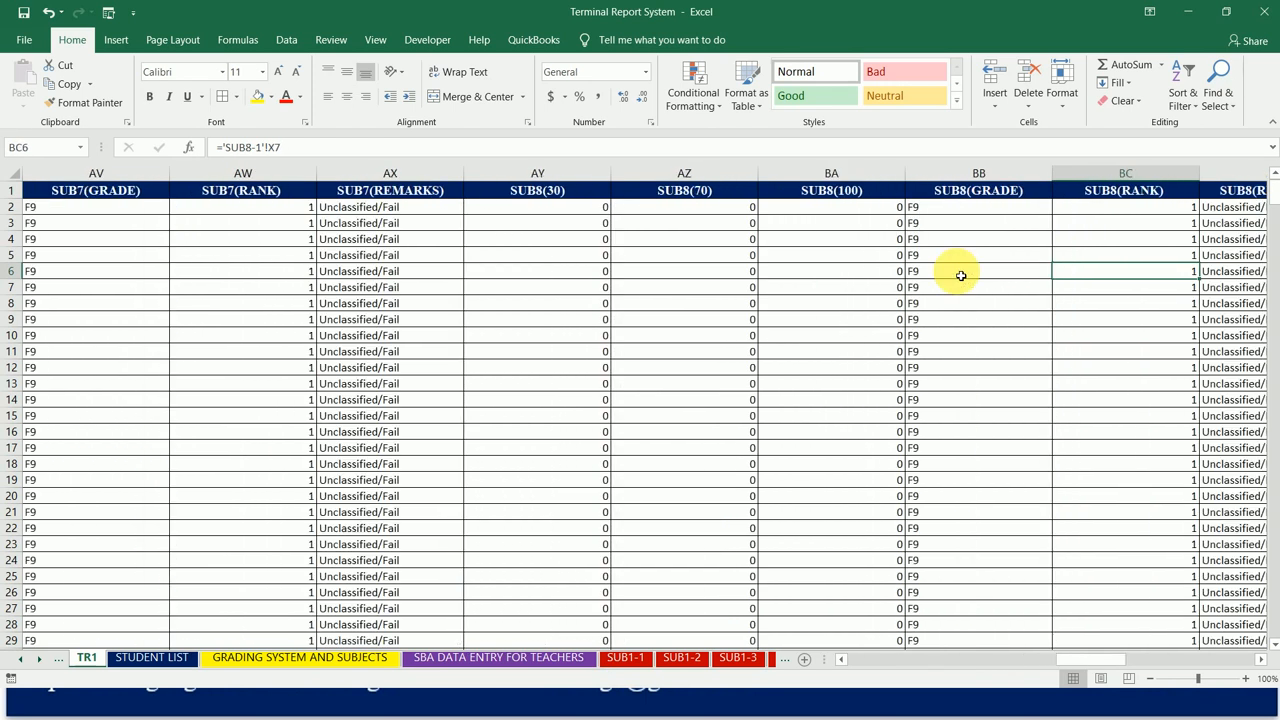
{"action": "key", "text": "Right"}
{"action": "key", "text": "Right"}
{"action": "key", "text": "Right"}
{"action": "key", "text": "Right"}
{"action": "key", "text": "Right"}
{"action": "key", "text": "Right"}
{"action": "key", "text": "Right"}
{"action": "key", "text": "Right"}
{"action": "key", "text": "Right"}
{"action": "key", "text": "Right"}
{"action": "key", "text": "Right"}
{"action": "key", "text": "Right"}
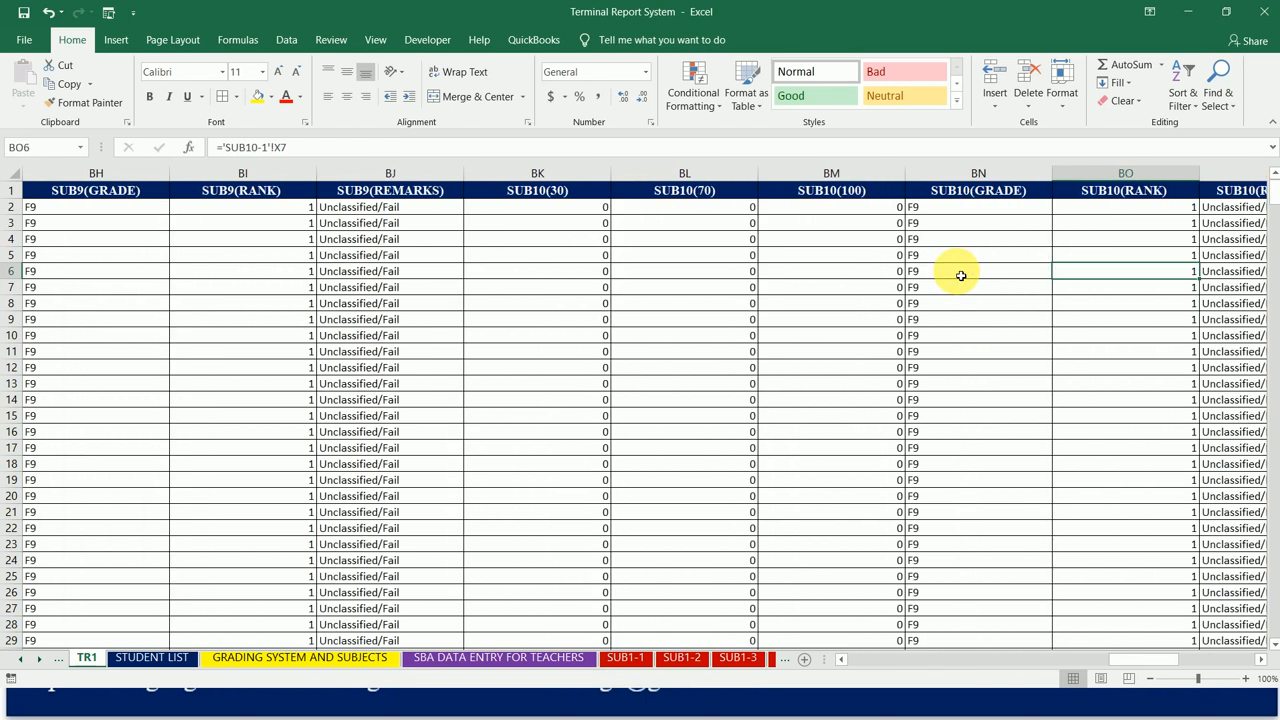
{"action": "key", "text": "Right"}
{"action": "key", "text": "Right"}
{"action": "key", "text": "Right"}
{"action": "key", "text": "Left"}
{"action": "key", "text": "Up"}
{"action": "key", "text": "Up"}
{"action": "key", "text": "Up"}
{"action": "key", "text": "Up"}
{"action": "key", "text": "Up"}
{"action": "key", "text": "Left"}
{"action": "key", "text": "Left"}
{"action": "key", "text": "Left"}
{"action": "key", "text": "Right"}
{"action": "key", "text": "Right"}
{"action": "key", "text": "Right"}
{"action": "key", "text": "Down"}
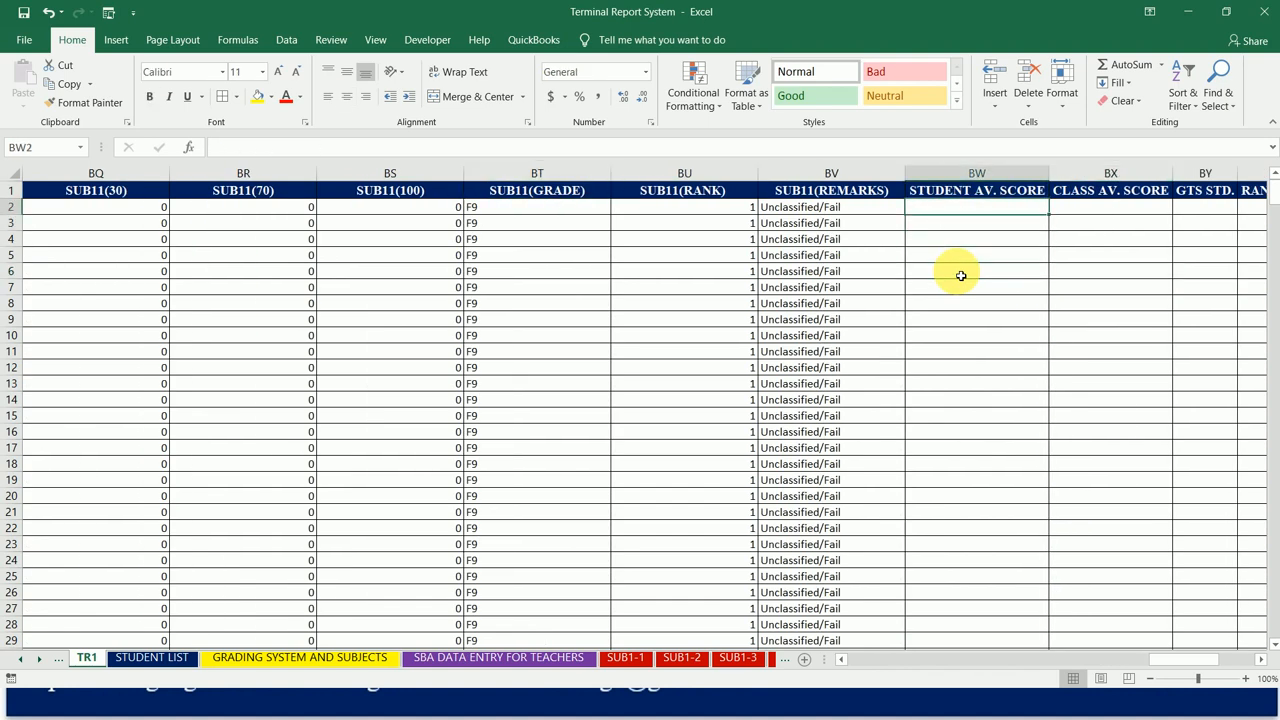
{"action": "key", "text": "Left"}
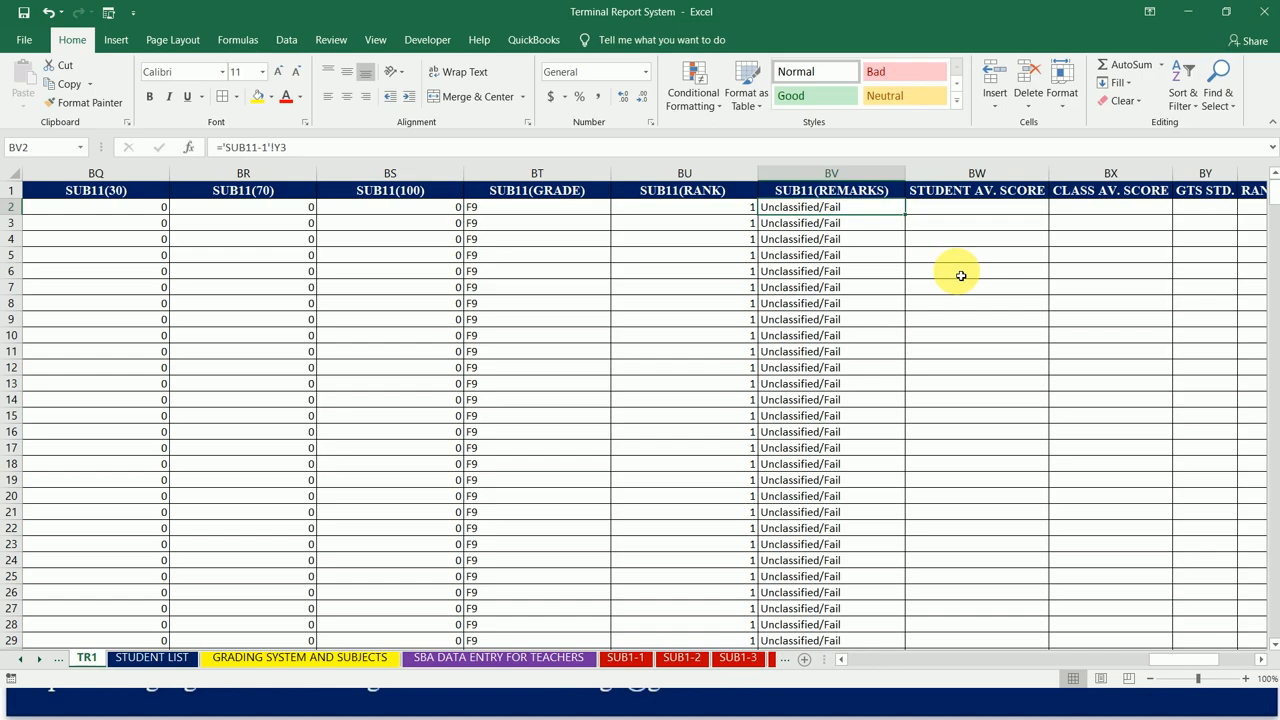
Step: Freeze panes at cell C2 to keep the header row and the ID and NAME columns visible, and check across to STUDENT AV. SCORE
{"action": "key", "text": "Up"}
{"action": "key", "text": "Home"}
{"action": "key", "text": "Right"}
{"action": "key", "text": "Right"}
{"action": "key", "text": "Down"}
{"action": "key", "text": "Down"}
{"action": "key", "text": "Down"}
{"action": "key", "text": "Up"}
{"action": "key", "text": "Up"}
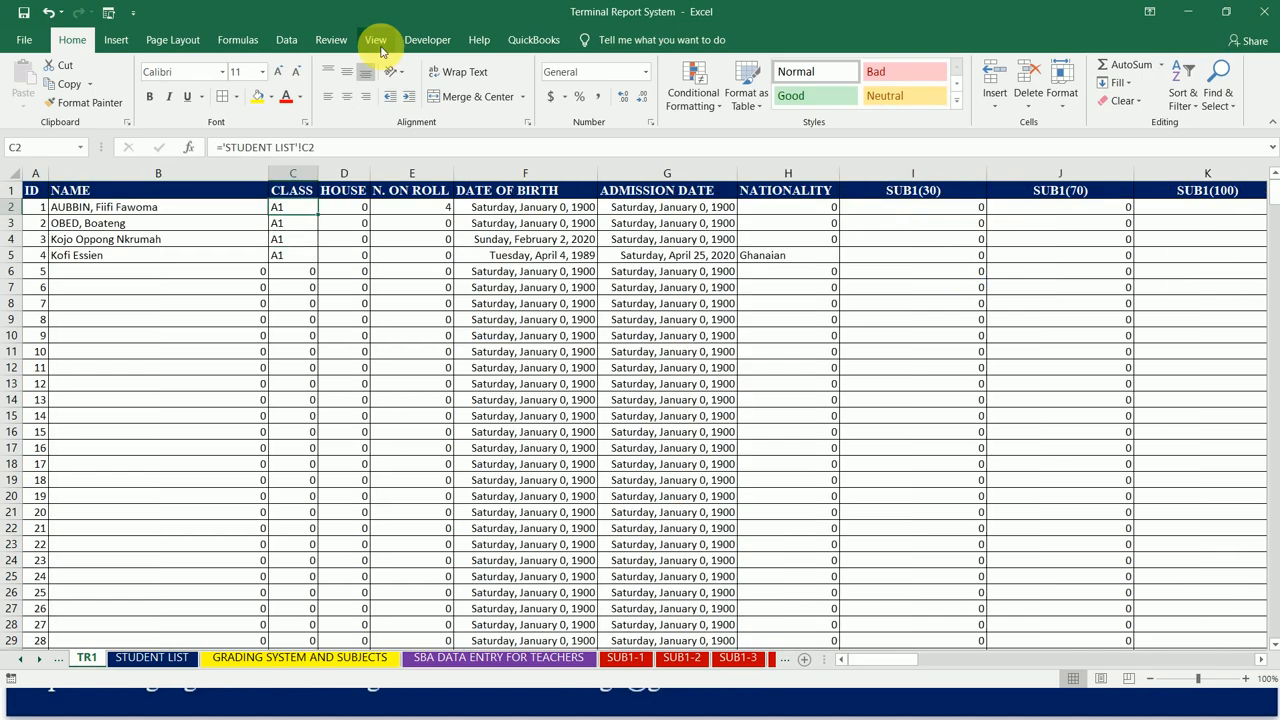
{"action": "left_click", "coordinate": [292, 226]}
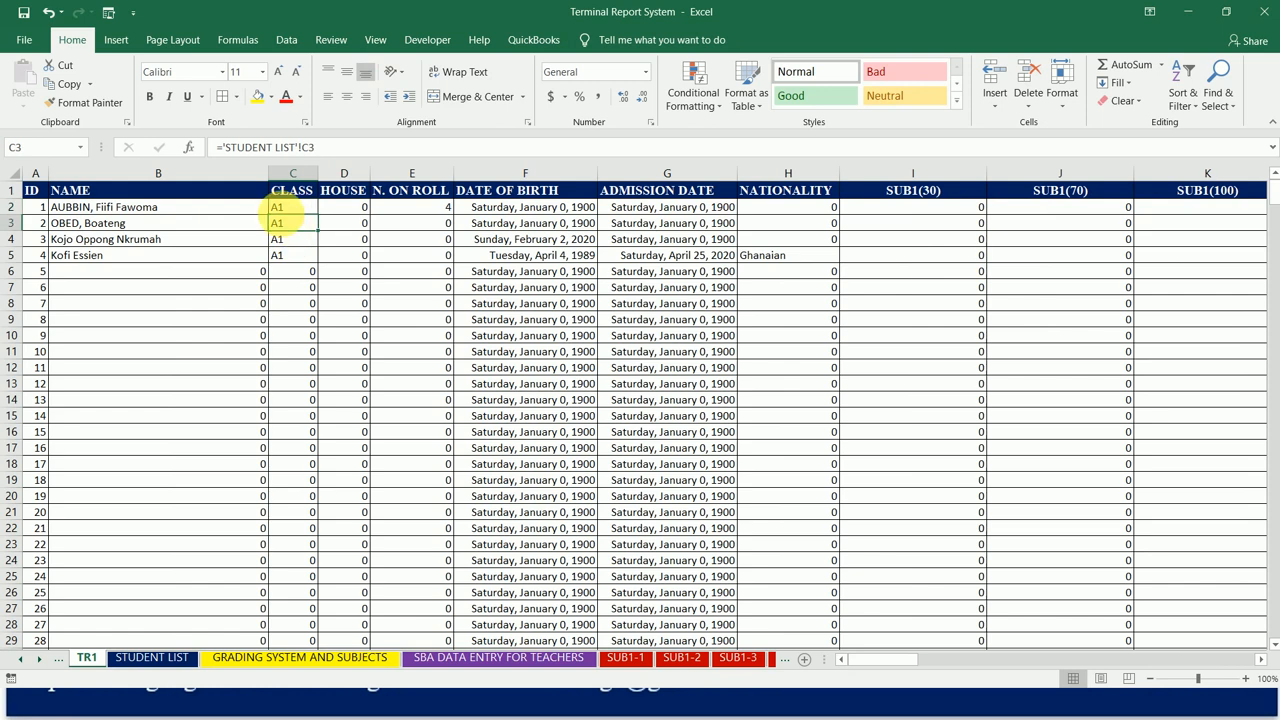
{"action": "left_click", "coordinate": [301, 211]}
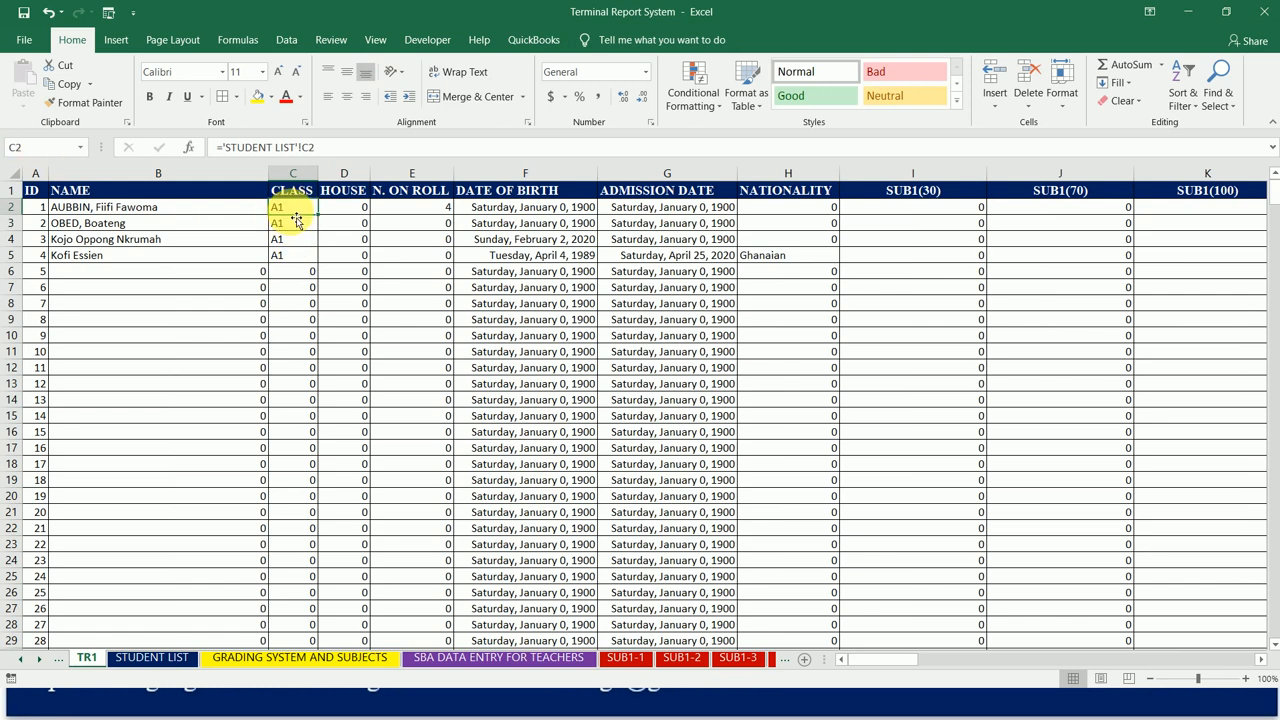
{"action": "left_click", "coordinate": [375, 42]}
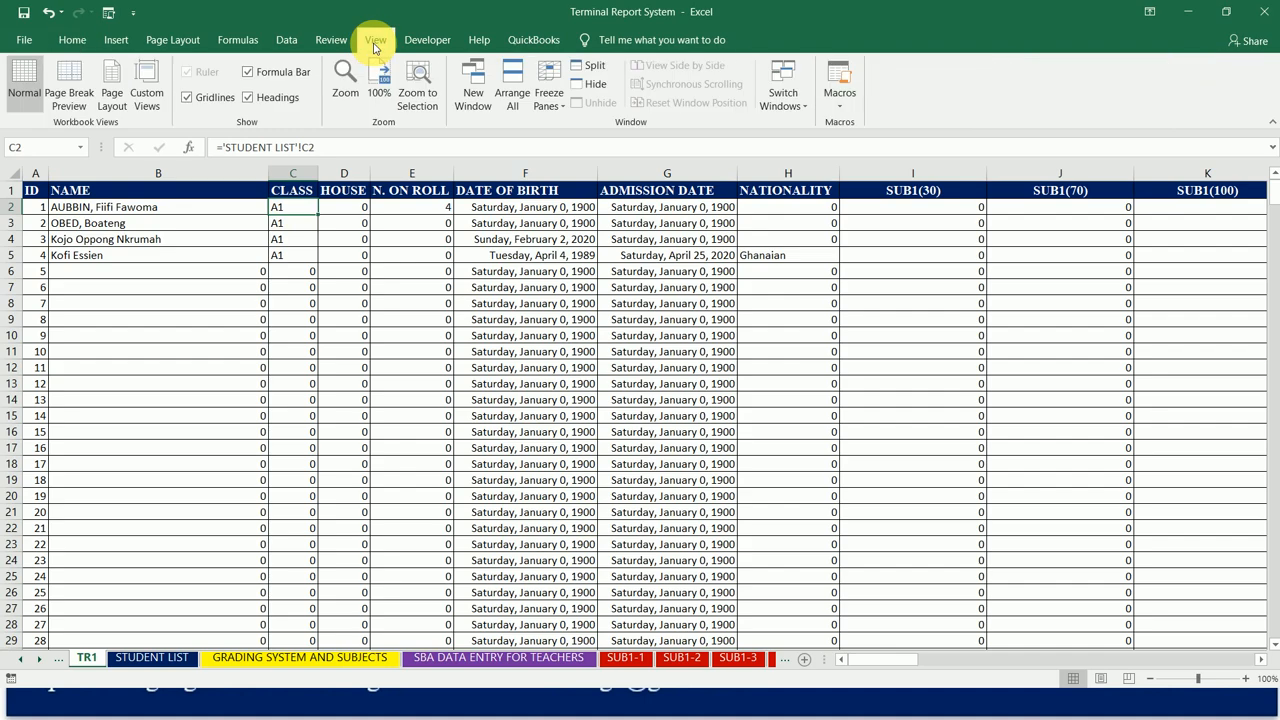
{"action": "left_click", "coordinate": [548, 95]}
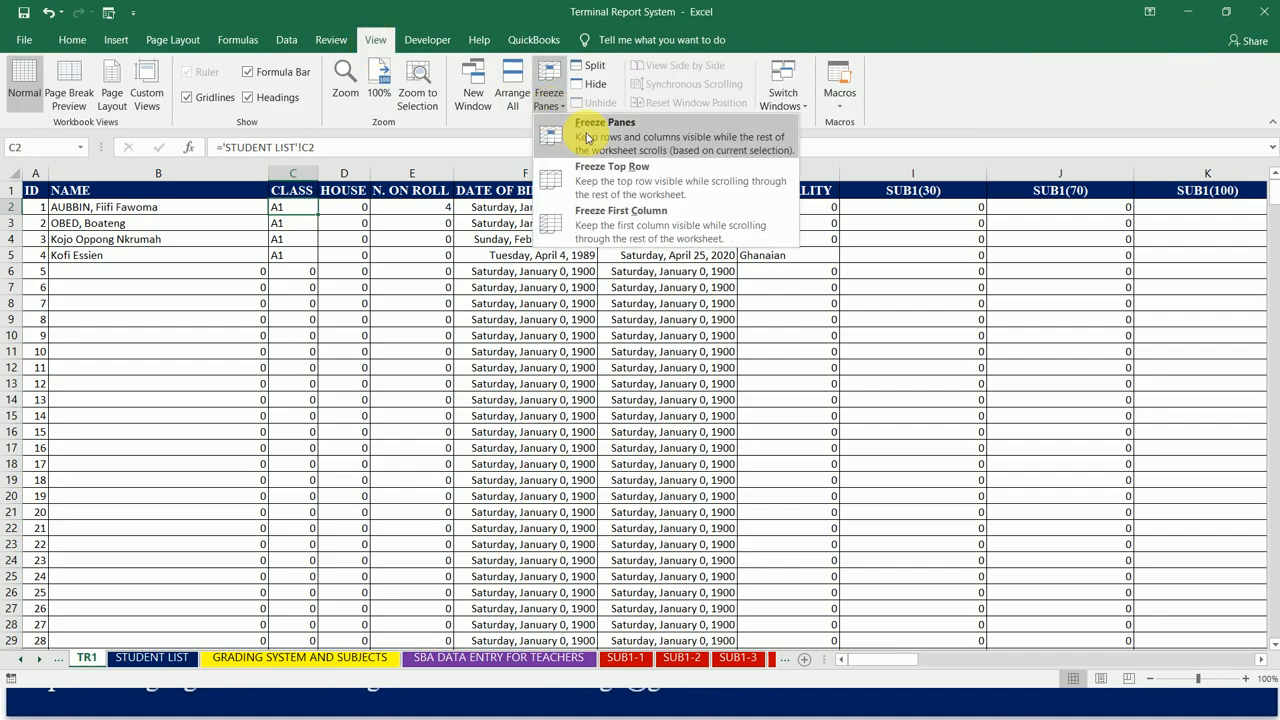
{"action": "left_click", "coordinate": [587, 138]}
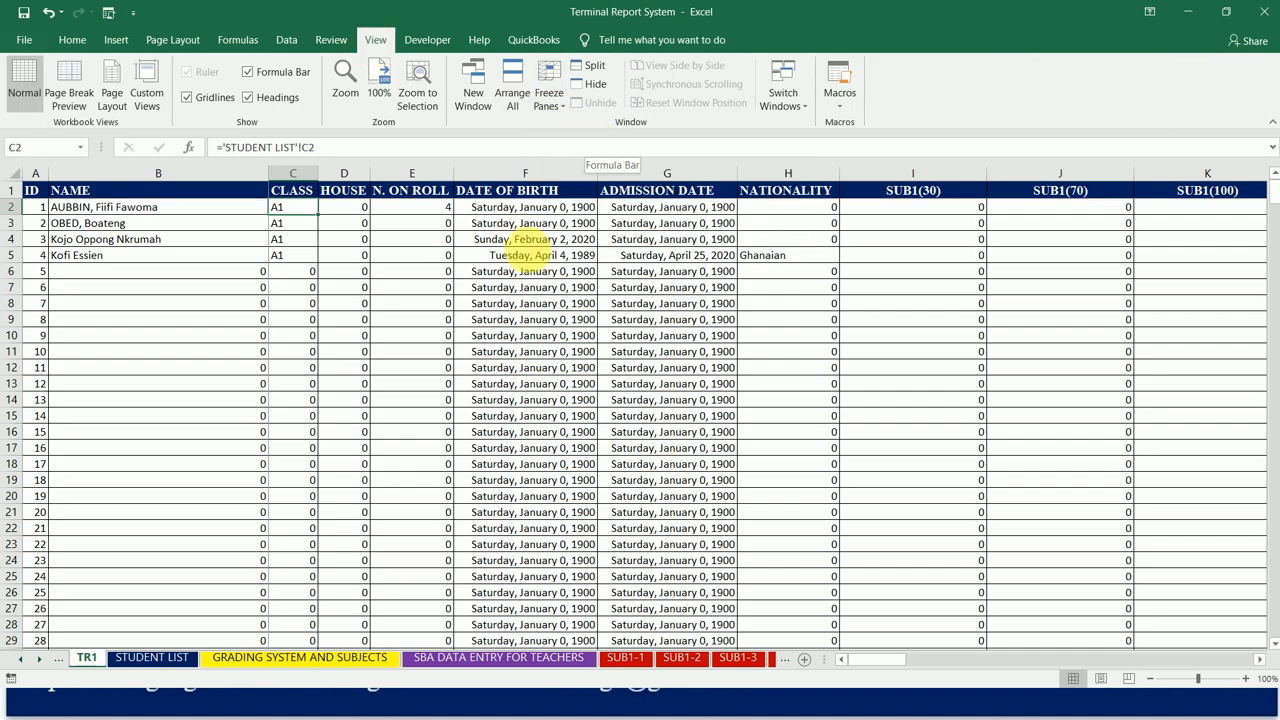
{"action": "key", "text": "ctrl+Right"}
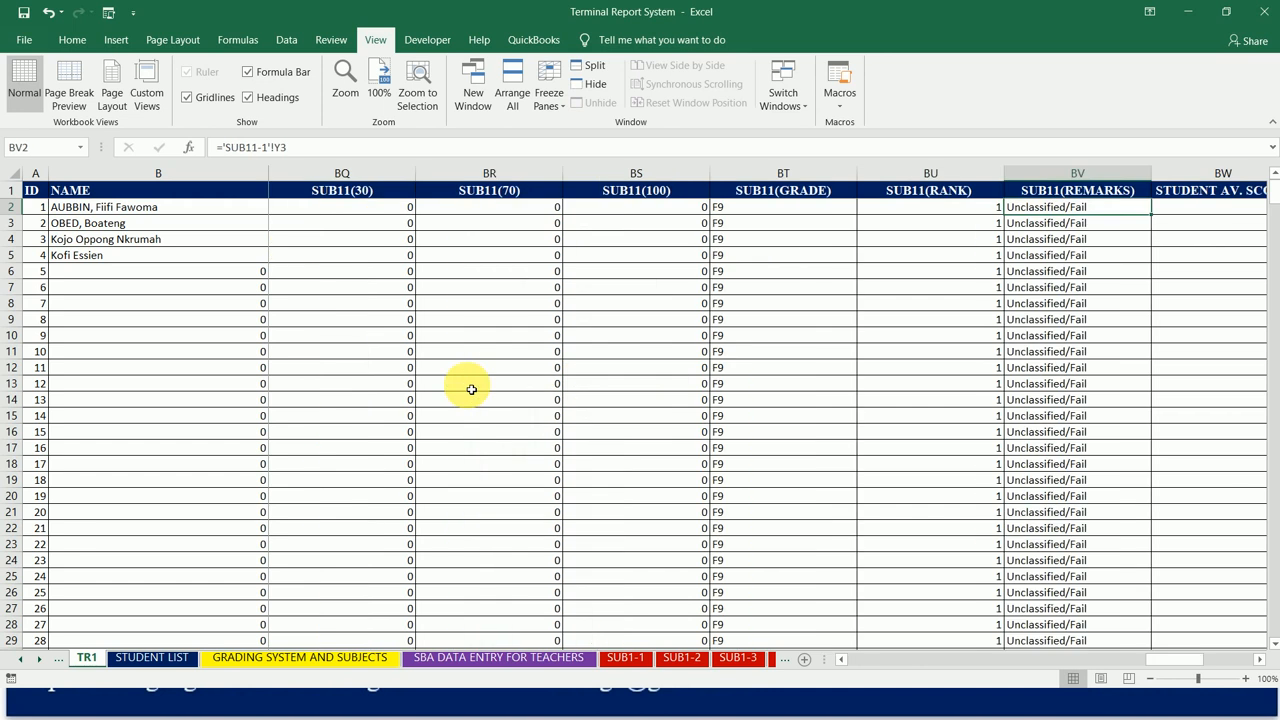
{"action": "scroll", "coordinate": [471, 389], "scroll_direction": "right", "scroll_amount": 2}
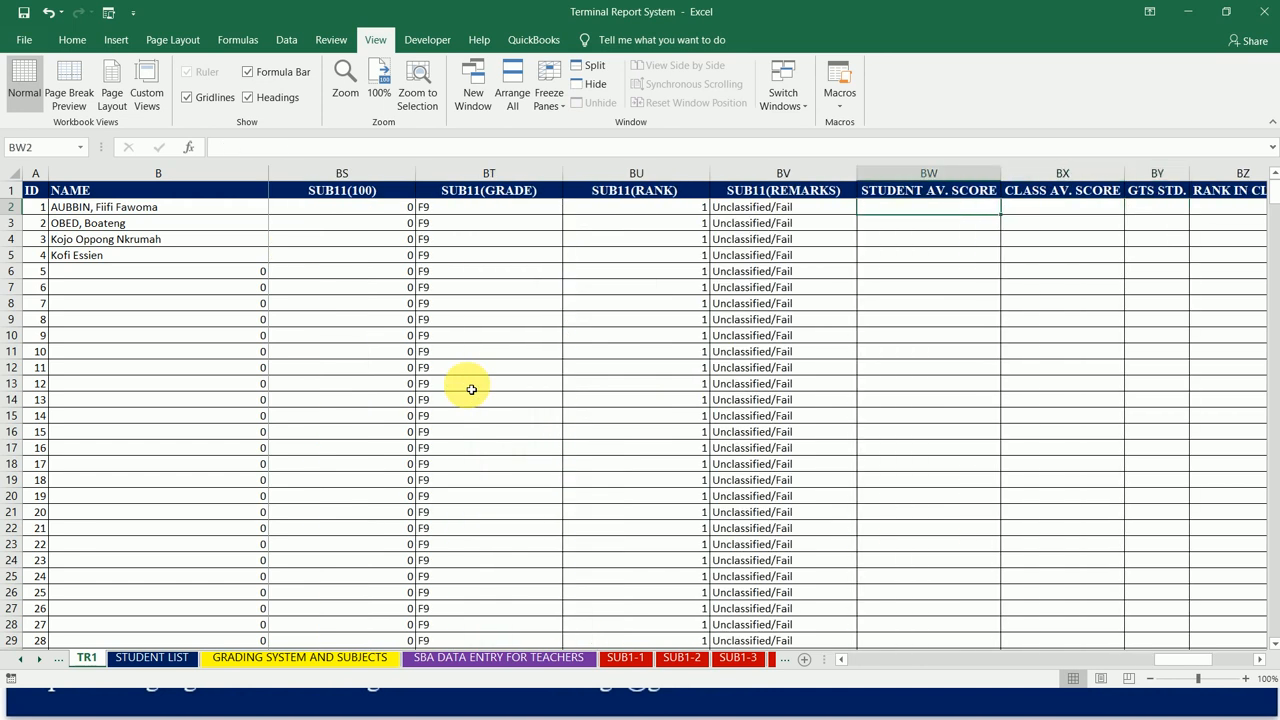
Step: Look across the row 2 cells around STUDENT AV. SCORE and CLASS AV. SCORE, ending on the STUDENT AV. SCORE cell BW2
{"action": "key", "text": "Right"}
{"action": "key", "text": "Left"}
{"action": "key", "text": "Left"}
{"action": "key", "text": "Left"}
{"action": "key", "text": "Right"}
{"action": "key", "text": "Right"}
{"action": "key", "text": "Right"}
{"action": "key", "text": "Right"}
{"action": "key", "text": "Right"}
{"action": "key", "text": "Right"}
{"action": "key", "text": "Right"}
{"action": "key", "text": "Left"}
{"action": "key", "text": "Left"}
{"action": "key", "text": "Left"}
{"action": "key", "text": "Left"}
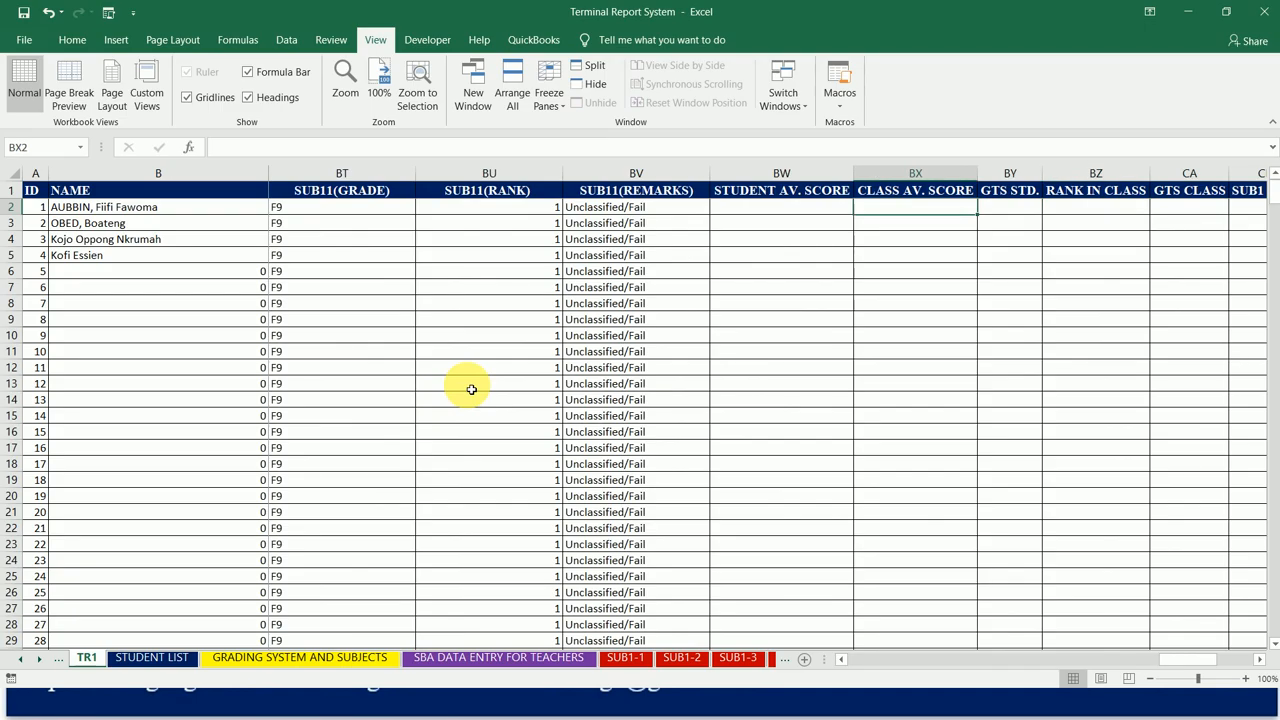
{"action": "key", "text": "Right"}
{"action": "key", "text": "Left"}
{"action": "key", "text": "Left"}
{"action": "key", "text": "Right"}
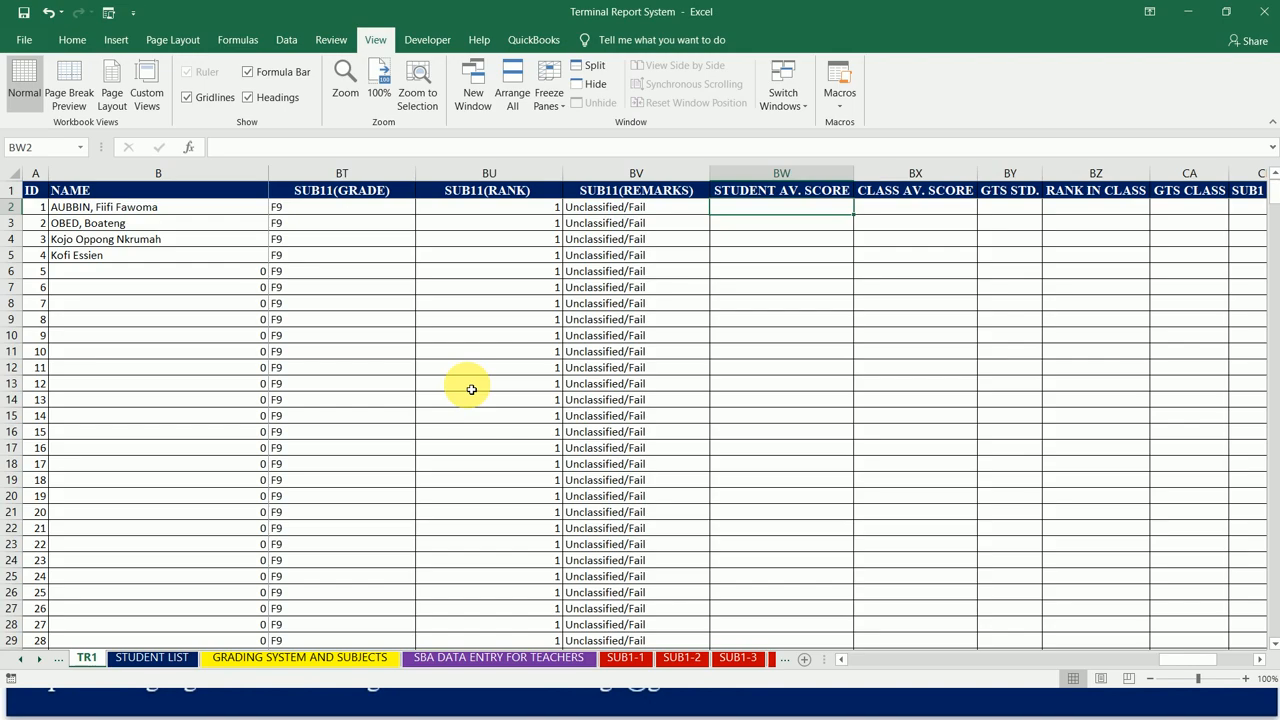
Step: Find and insert the AVERAGE function in BW2 under STUDENT AV. SCORE, keeping row 2 clear of the arguments dialog
{"action": "left_click", "coordinate": [229, 45]}
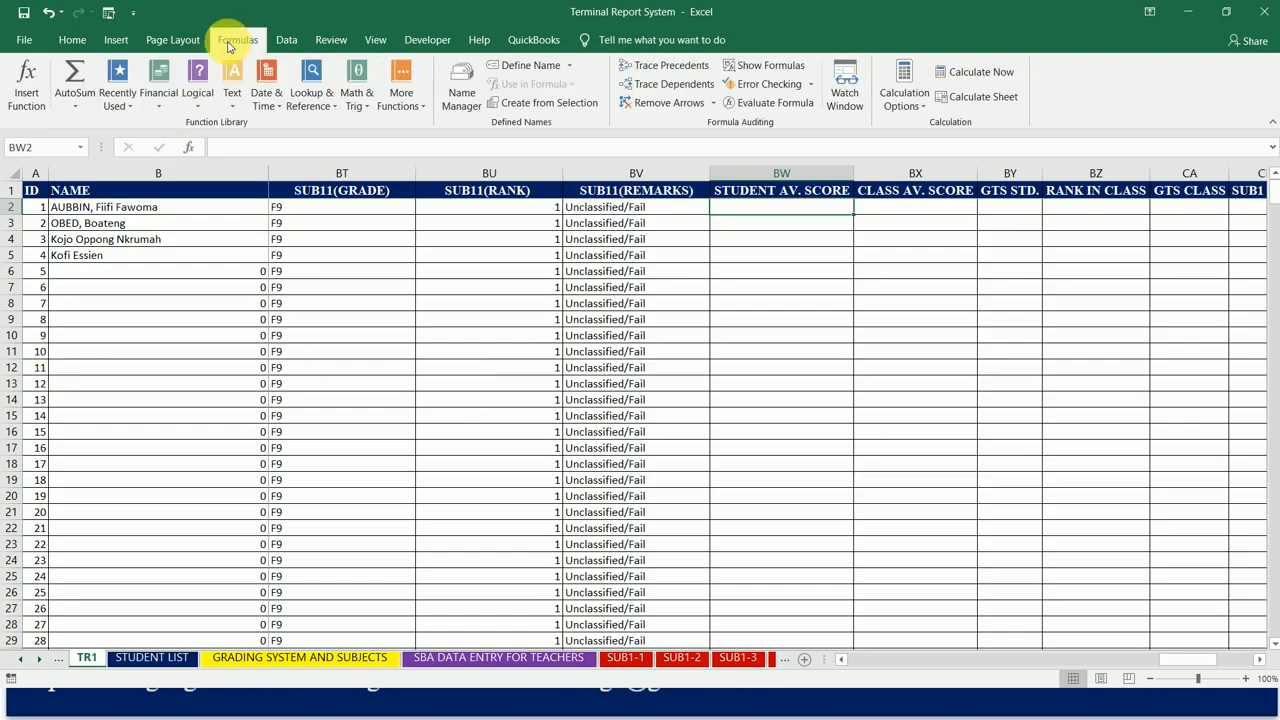
{"action": "left_click", "coordinate": [28, 80]}
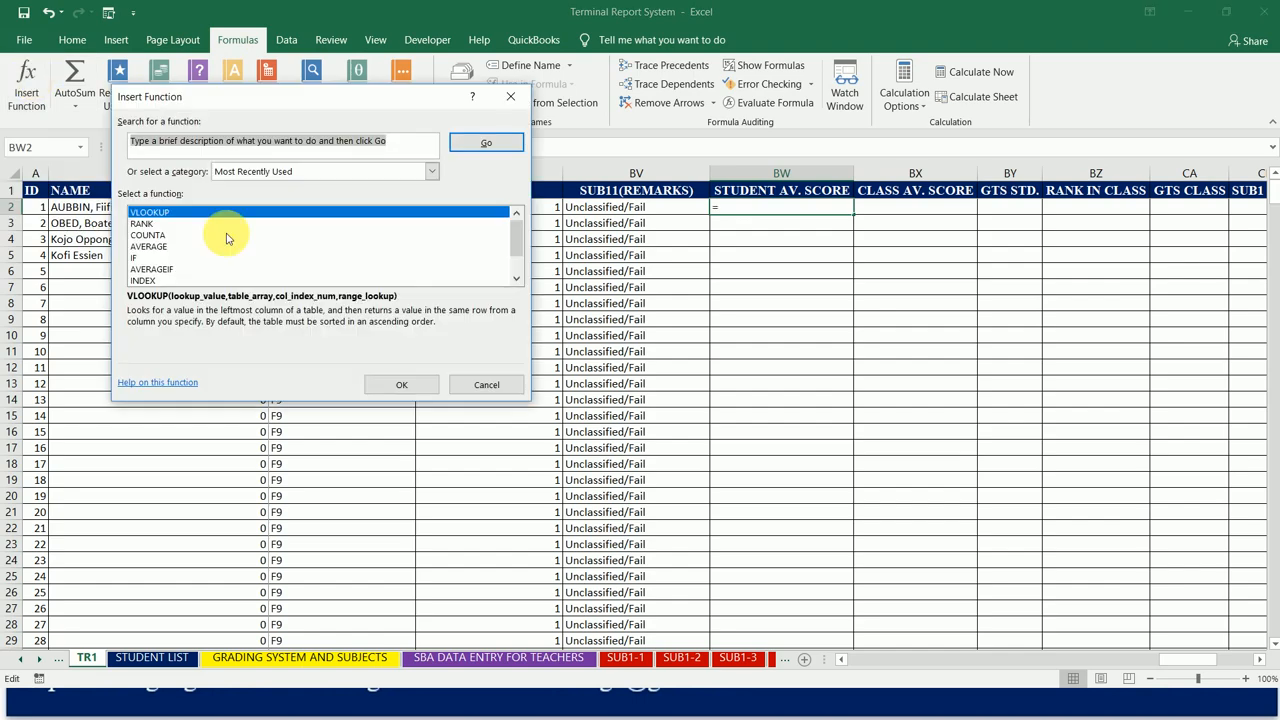
{"action": "type", "text": "AVERAGE"}
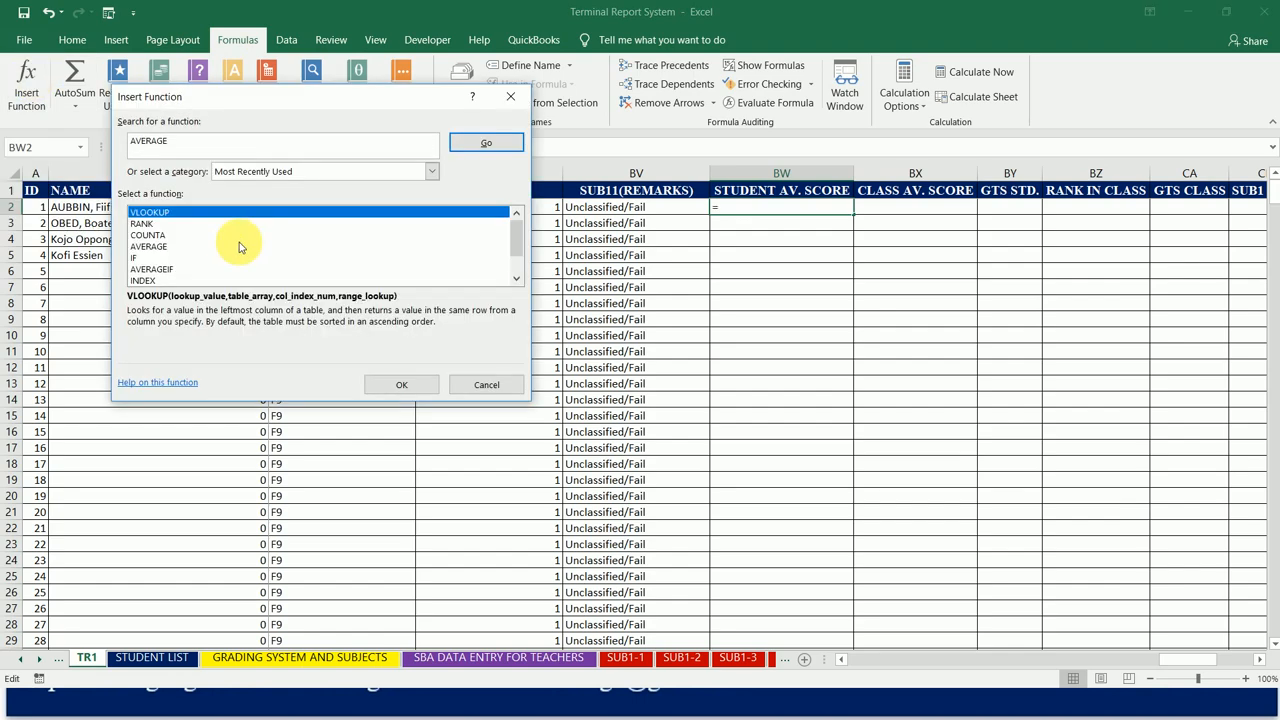
{"action": "left_click", "coordinate": [484, 141]}
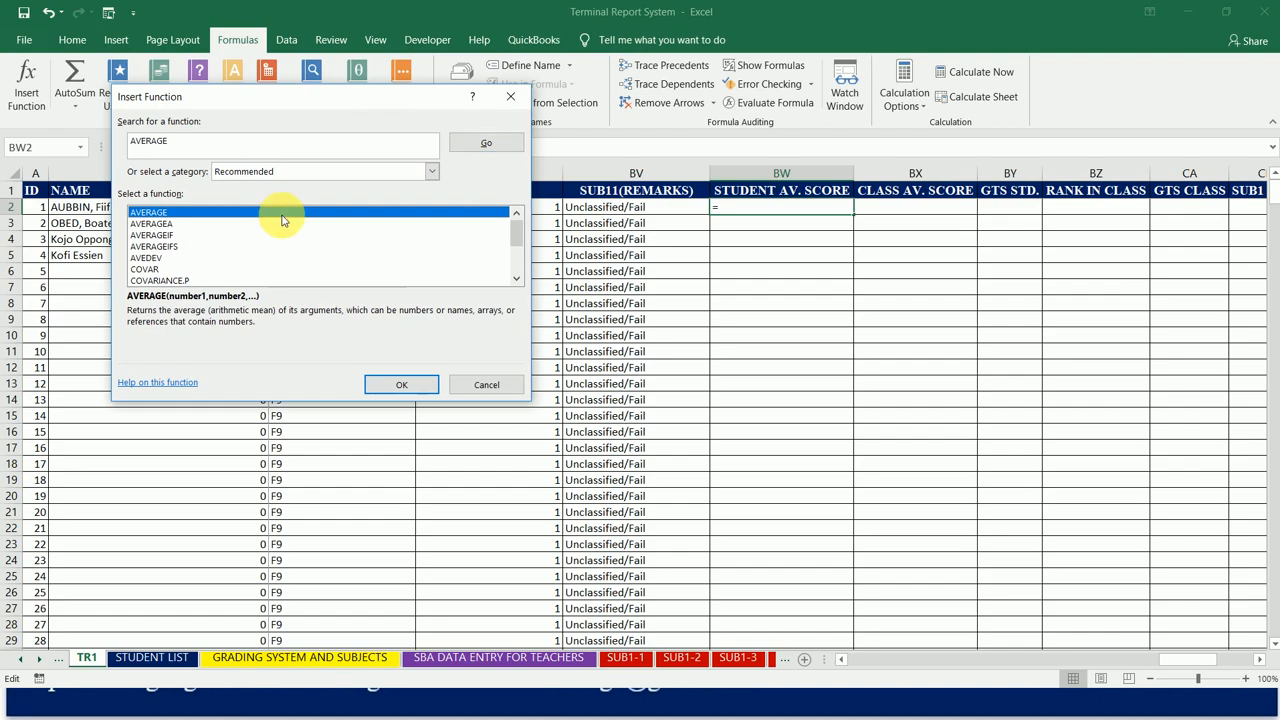
{"action": "left_click", "coordinate": [402, 386]}
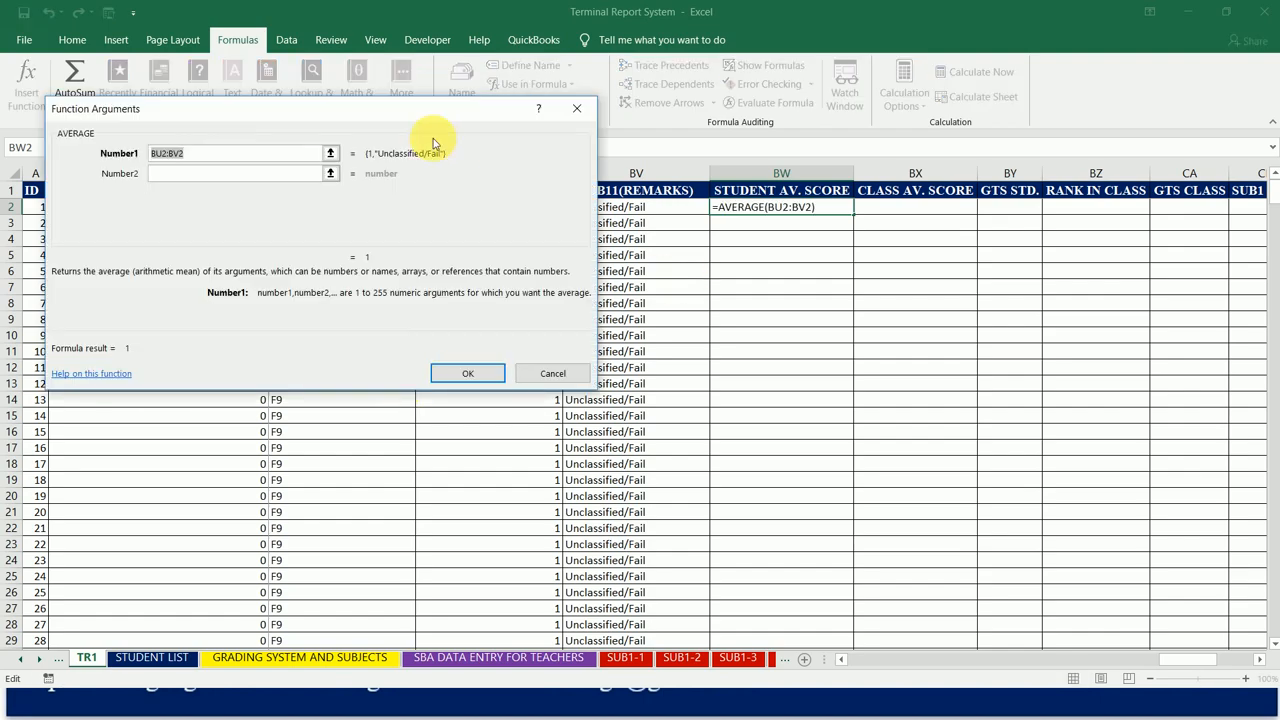
{"action": "left_click_drag", "start_coordinate": [408, 114], "coordinate": [1113, 325]}
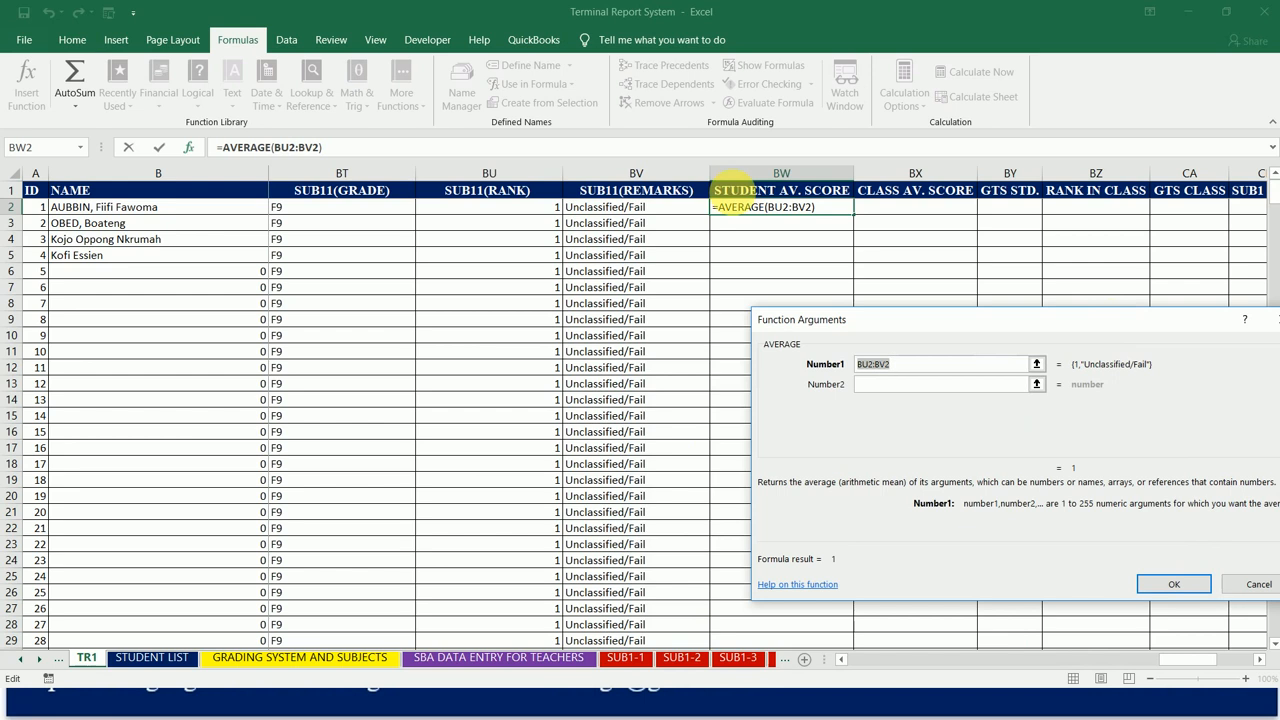
Step: Set the first argument of the AVERAGE function to K2, the first student's SUB1(100) score
{"action": "left_click", "coordinate": [698, 207]}
{"action": "key", "text": "Left"}
{"action": "key", "text": "Left"}
{"action": "key", "text": "Left"}
{"action": "key", "text": "Left"}
{"action": "key", "text": "Left"}
{"action": "key", "text": "Left"}
{"action": "key", "text": "Left"}
{"action": "key", "text": "Left"}
{"action": "key", "text": "Left"}
{"action": "key", "text": "Left"}
{"action": "key", "text": "Left"}
{"action": "key", "text": "Left"}
{"action": "key", "text": "Left"}
{"action": "key", "text": "Left"}
{"action": "key", "text": "Left"}
{"action": "key", "text": "Left"}
{"action": "key", "text": "Left"}
{"action": "key", "text": "Left"}
{"action": "key", "text": "Left"}
{"action": "key", "text": "Left"}
{"action": "key", "text": "Left"}
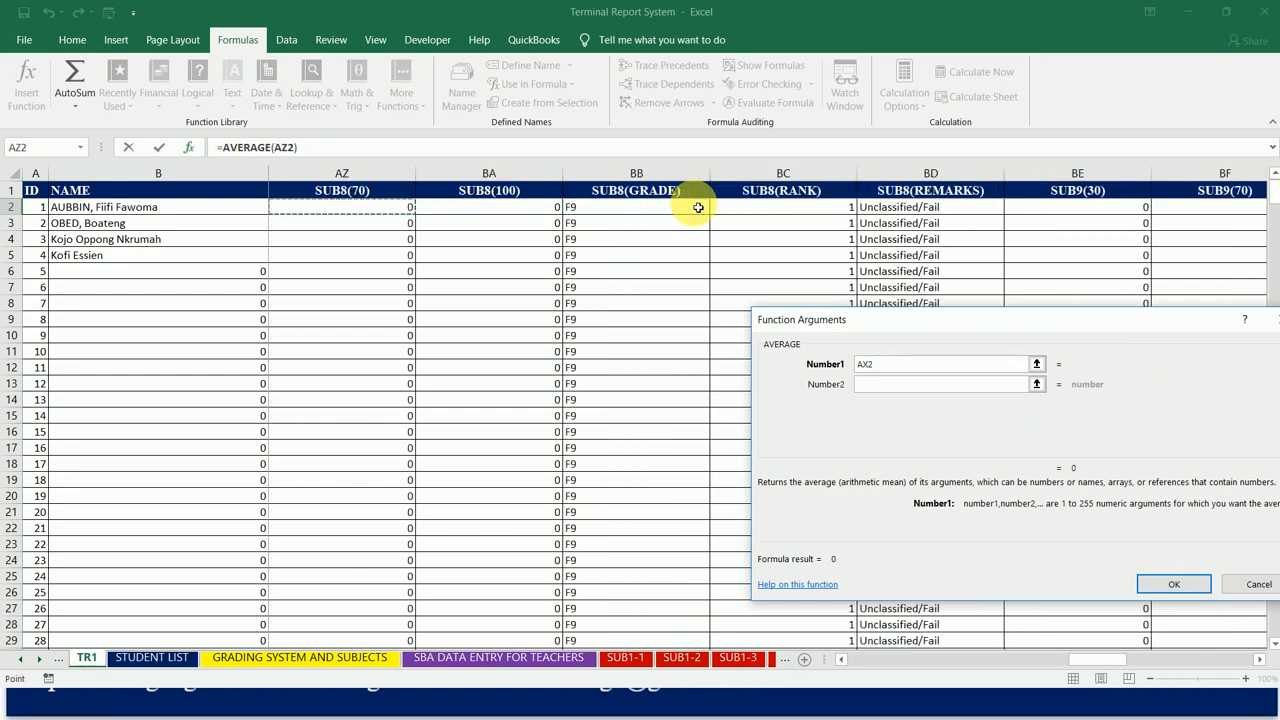
{"action": "key", "text": "Left"}
{"action": "key", "text": "Left"}
{"action": "key", "text": "Left"}
{"action": "key", "text": "Left"}
{"action": "key", "text": "Left"}
{"action": "key", "text": "Left"}
{"action": "key", "text": "Left"}
{"action": "key", "text": "Left"}
{"action": "key", "text": "Left"}
{"action": "key", "text": "Left"}
{"action": "key", "text": "Left"}
{"action": "key", "text": "Left"}
{"action": "key", "text": "Left"}
{"action": "key", "text": "Left"}
{"action": "key", "text": "Left"}
{"action": "key", "text": "Left"}
{"action": "key", "text": "Left"}
{"action": "key", "text": "Left"}
{"action": "key", "text": "Left"}
{"action": "key", "text": "Left"}
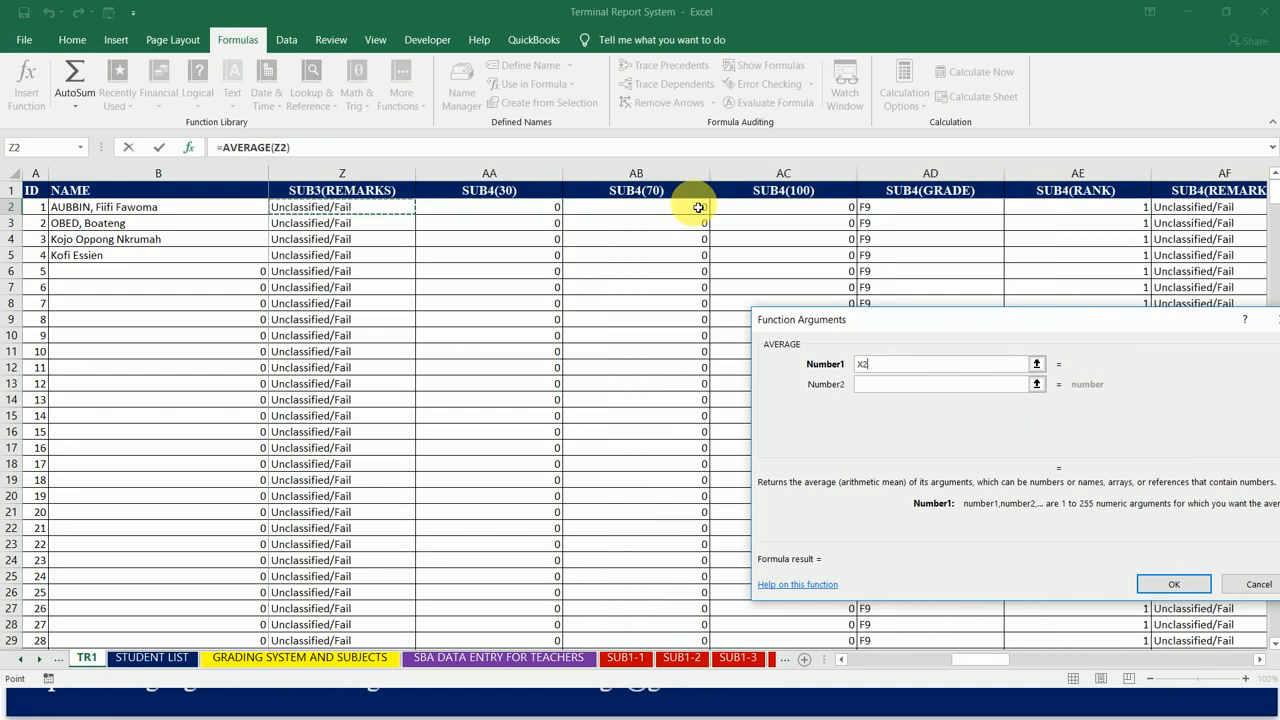
{"action": "key", "text": "Left"}
{"action": "key", "text": "Left"}
{"action": "key", "text": "Left"}
{"action": "key", "text": "Left"}
{"action": "key", "text": "Left"}
{"action": "key", "text": "Left"}
{"action": "key", "text": "Left"}
{"action": "key", "text": "Left"}
{"action": "key", "text": "Left"}
{"action": "key", "text": "Left"}
{"action": "key", "text": "Left"}
{"action": "key", "text": "Left"}
{"action": "key", "text": "Left"}
{"action": "key", "text": "Left"}
{"action": "key", "text": "Left"}
{"action": "key", "text": "Left"}
{"action": "key", "text": "Left"}
{"action": "key", "text": "Left"}
{"action": "key", "text": "Left"}
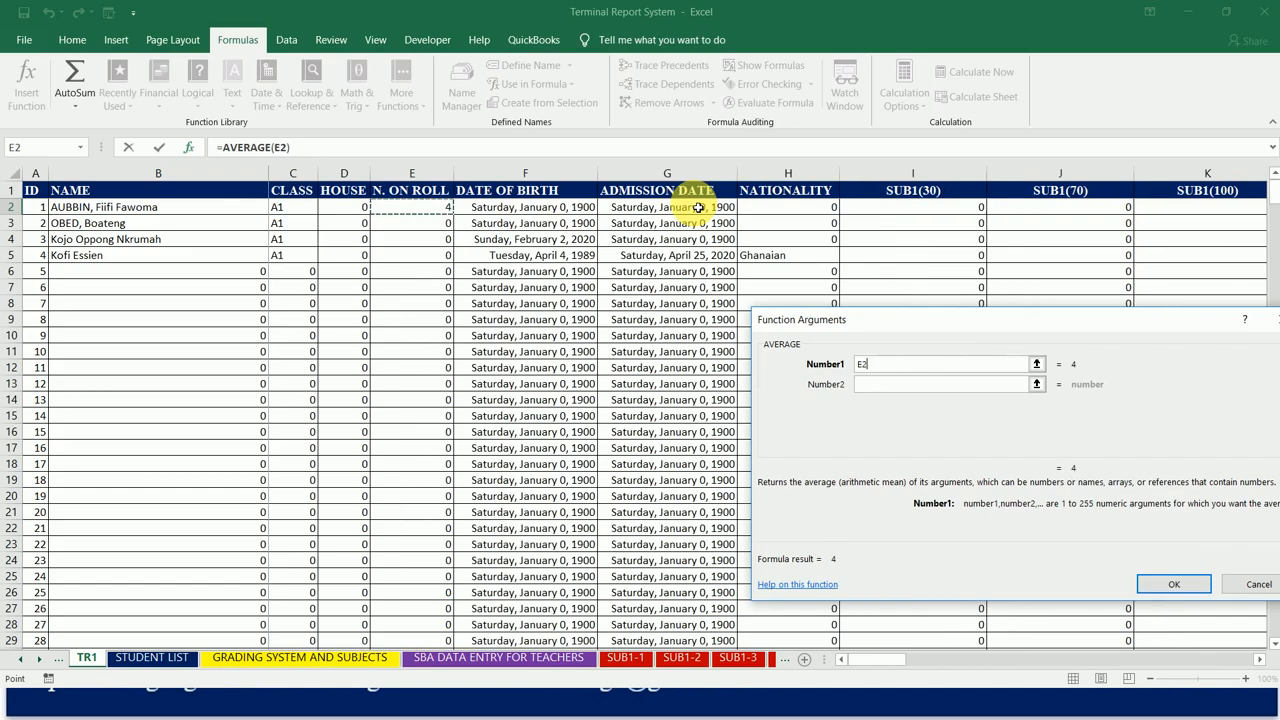
{"action": "key", "text": "Right"}
{"action": "scroll", "coordinate": [698, 207], "scroll_direction": "right", "scroll_amount": 3}
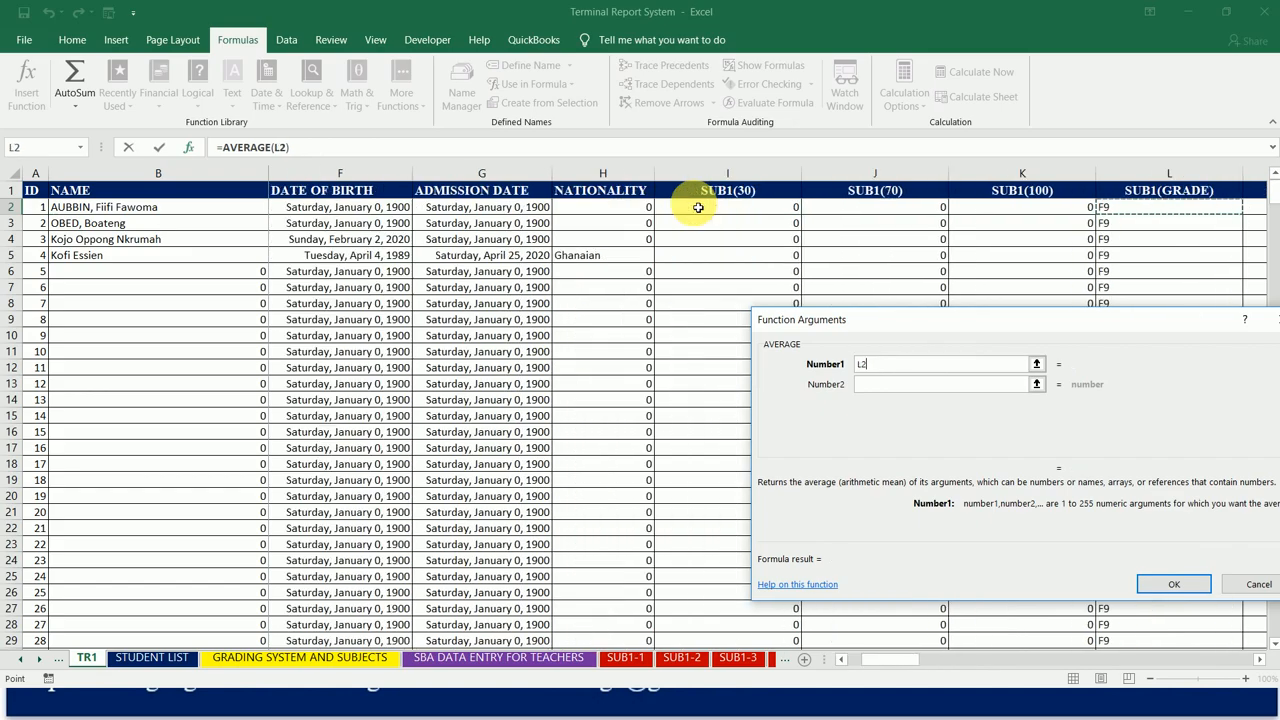
{"action": "left_click", "coordinate": [700, 207]}
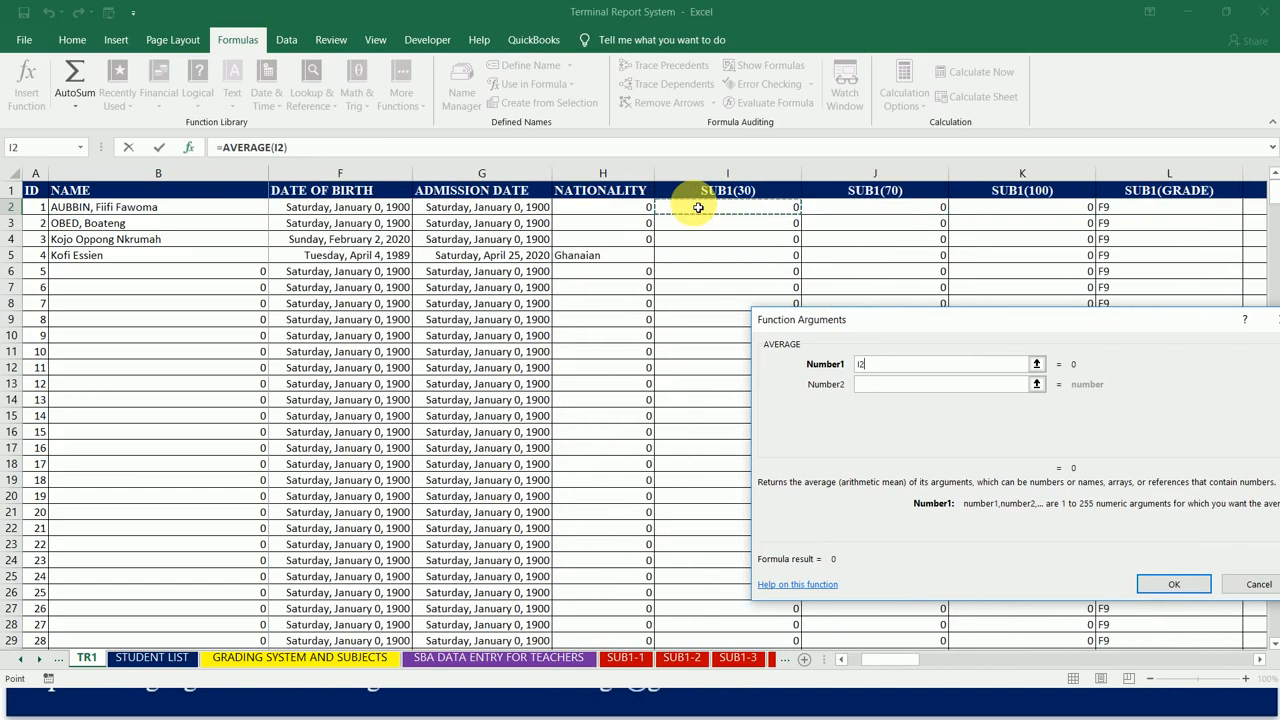
{"action": "left_click", "coordinate": [1016, 213]}
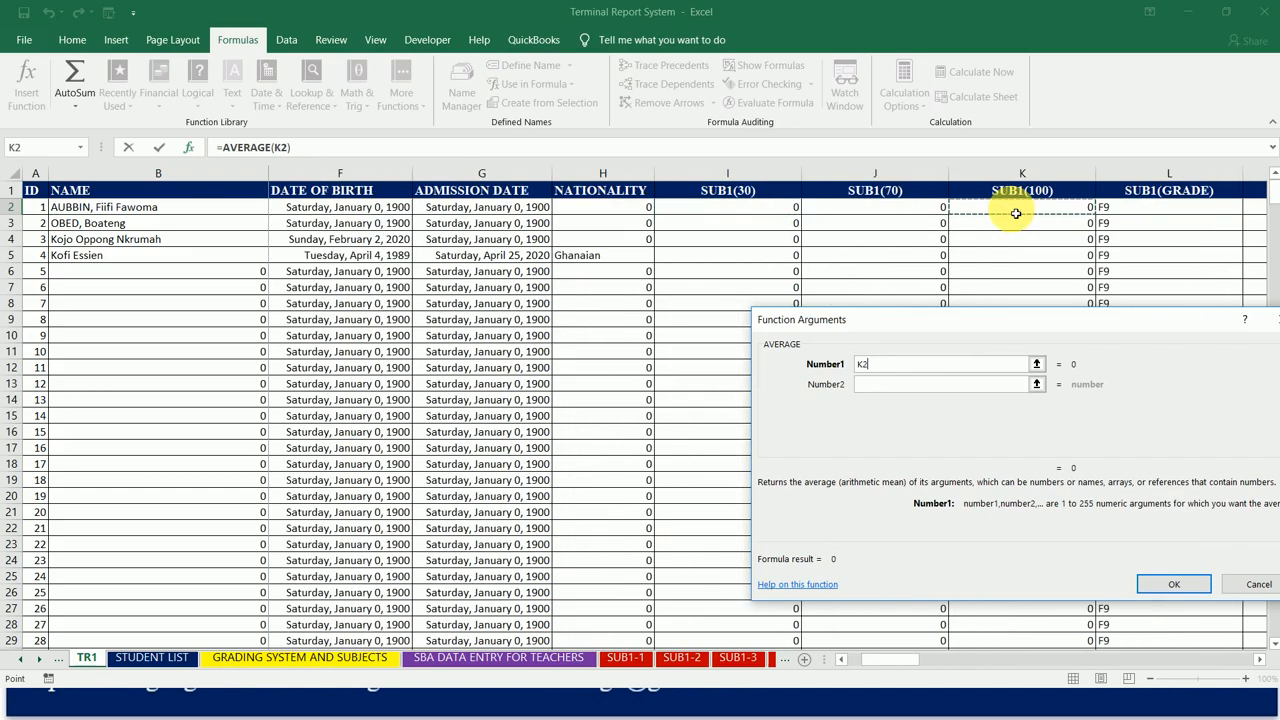
Step: Set the second AVERAGE argument to Q2, the first student's SUB2(100) score
{"action": "left_click", "coordinate": [905, 388]}
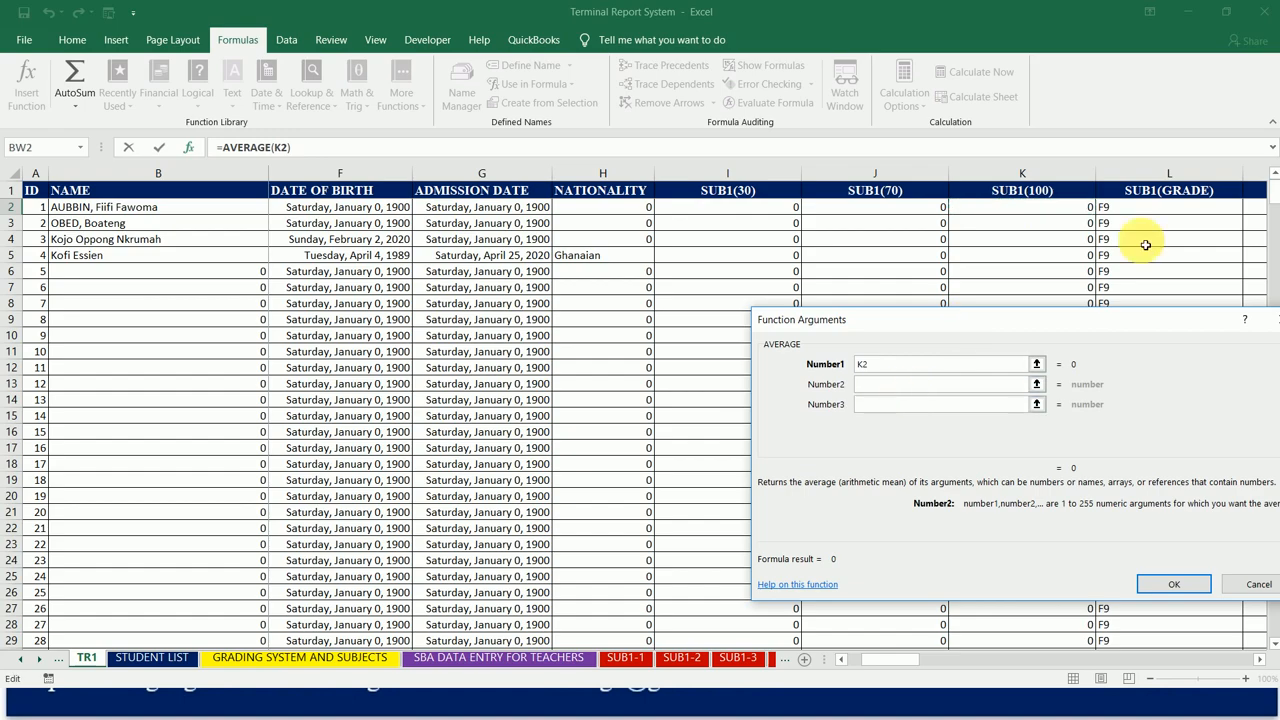
{"action": "left_click", "coordinate": [1215, 210]}
{"action": "key", "text": "Right"}
{"action": "key", "text": "Right"}
{"action": "key", "text": "Right"}
{"action": "key", "text": "Right"}
{"action": "key", "text": "Right"}
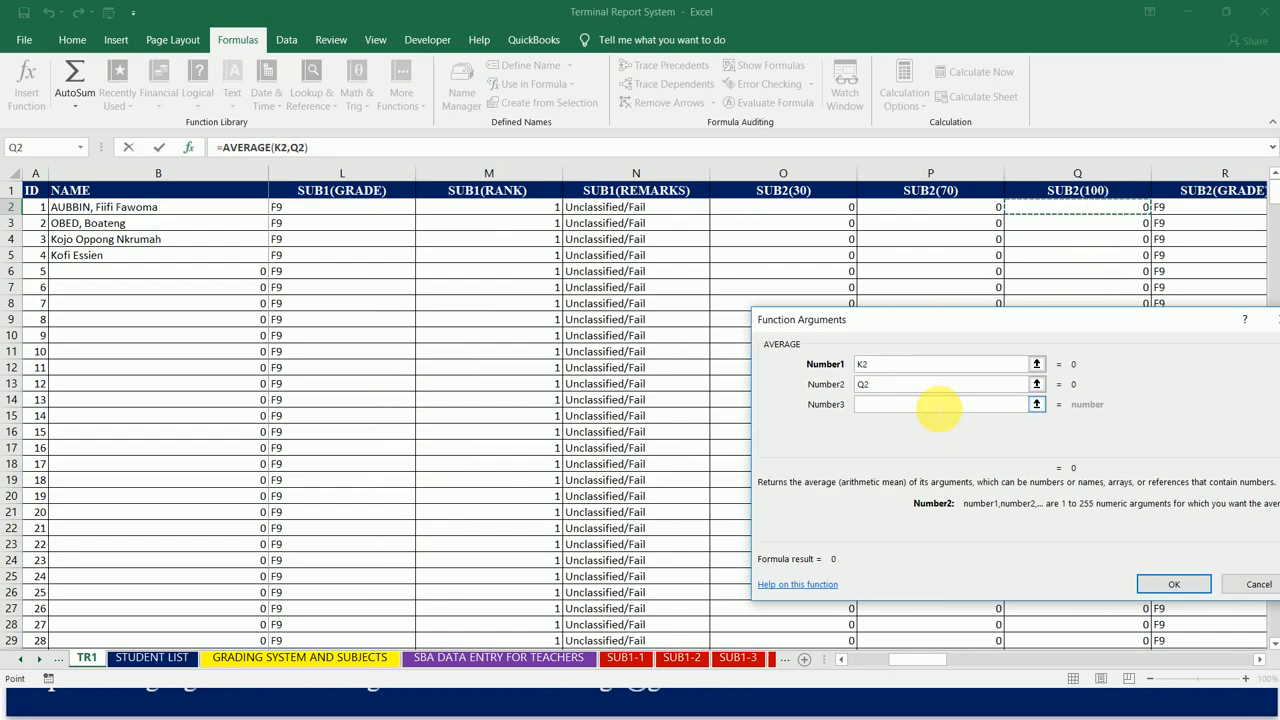
Step: Set the third AVERAGE argument to W2, the first student's SUB3(100) score
{"action": "left_click", "coordinate": [940, 405]}
{"action": "left_click", "coordinate": [1205, 216]}
{"action": "key", "text": "Right"}
{"action": "key", "text": "Right"}
{"action": "key", "text": "Right"}
{"action": "key", "text": "Right"}
{"action": "key", "text": "Right"}
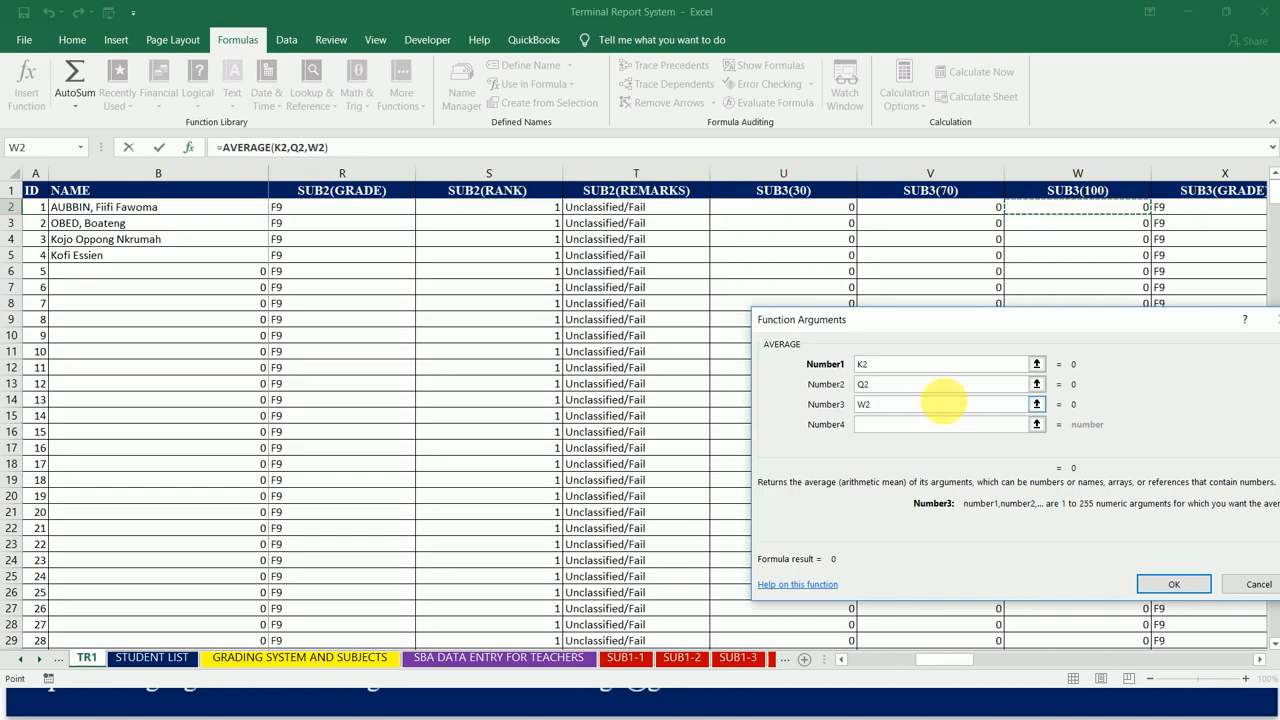
Step: Set the fourth AVERAGE argument to AC2, the first student's SUB4(100) score
{"action": "left_click", "coordinate": [944, 434]}
{"action": "left_click", "coordinate": [1193, 216]}
{"action": "key", "text": "Right"}
{"action": "key", "text": "Right"}
{"action": "key", "text": "Right"}
{"action": "key", "text": "Right"}
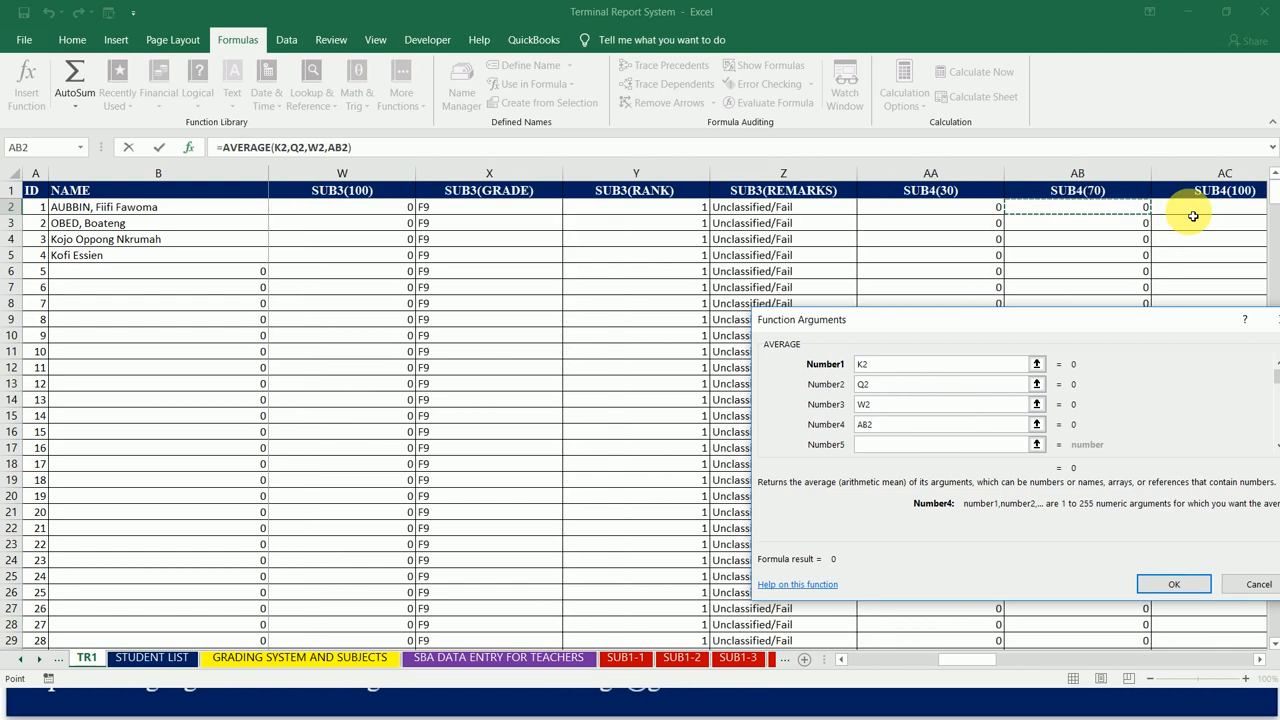
{"action": "key", "text": "Right"}
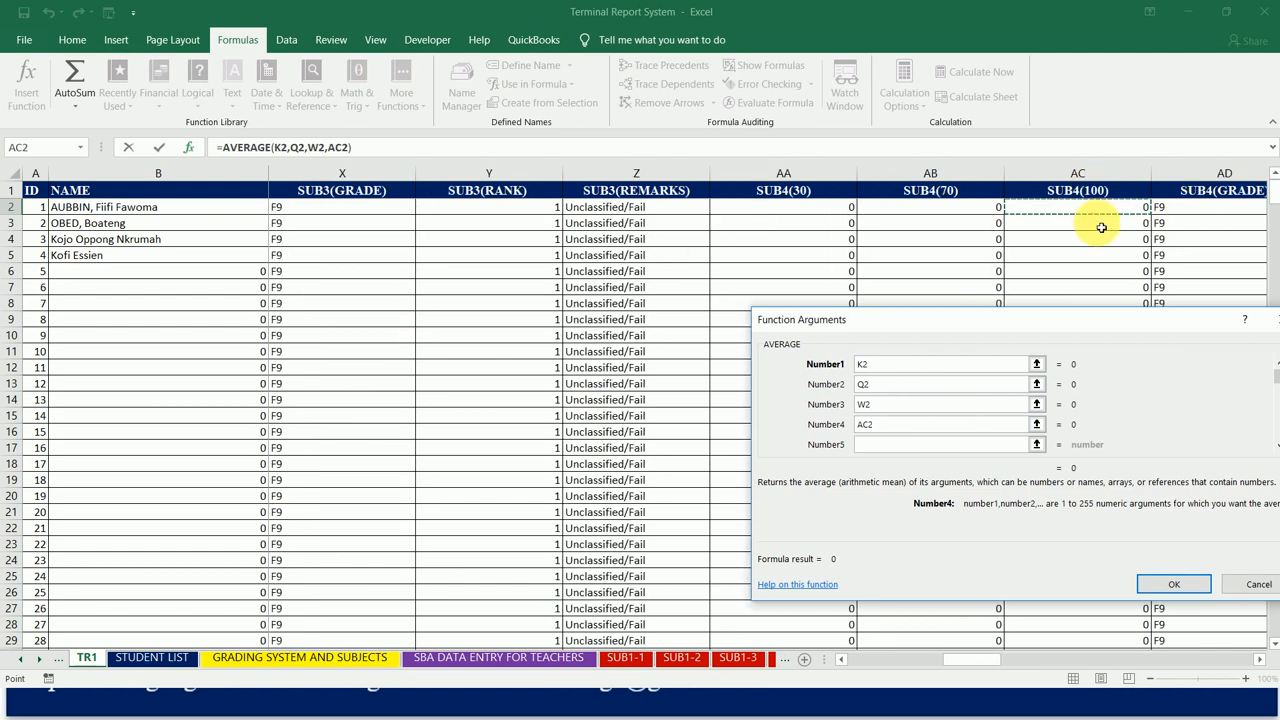
Step: Set the fifth AVERAGE argument to AI2, the first student's SUB5(100) score
{"action": "left_click", "coordinate": [897, 447]}
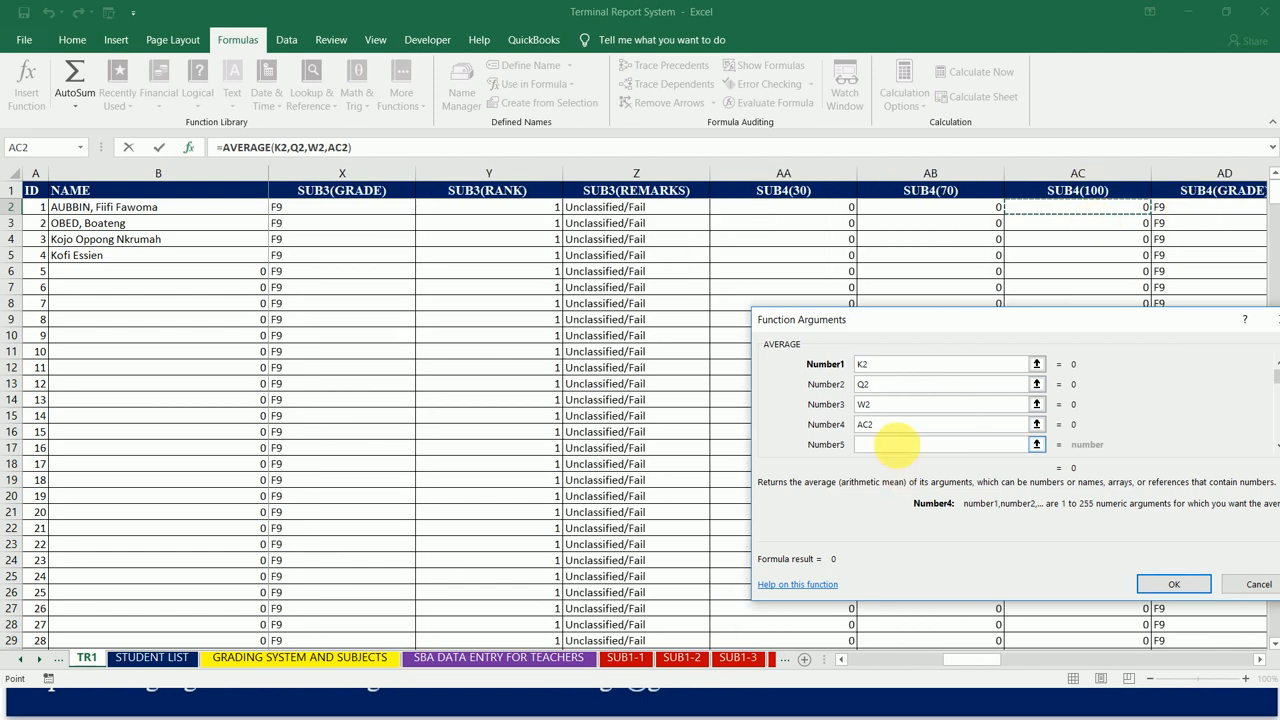
{"action": "left_click", "coordinate": [1197, 215]}
{"action": "key", "text": "Right"}
{"action": "key", "text": "Right"}
{"action": "key", "text": "Right"}
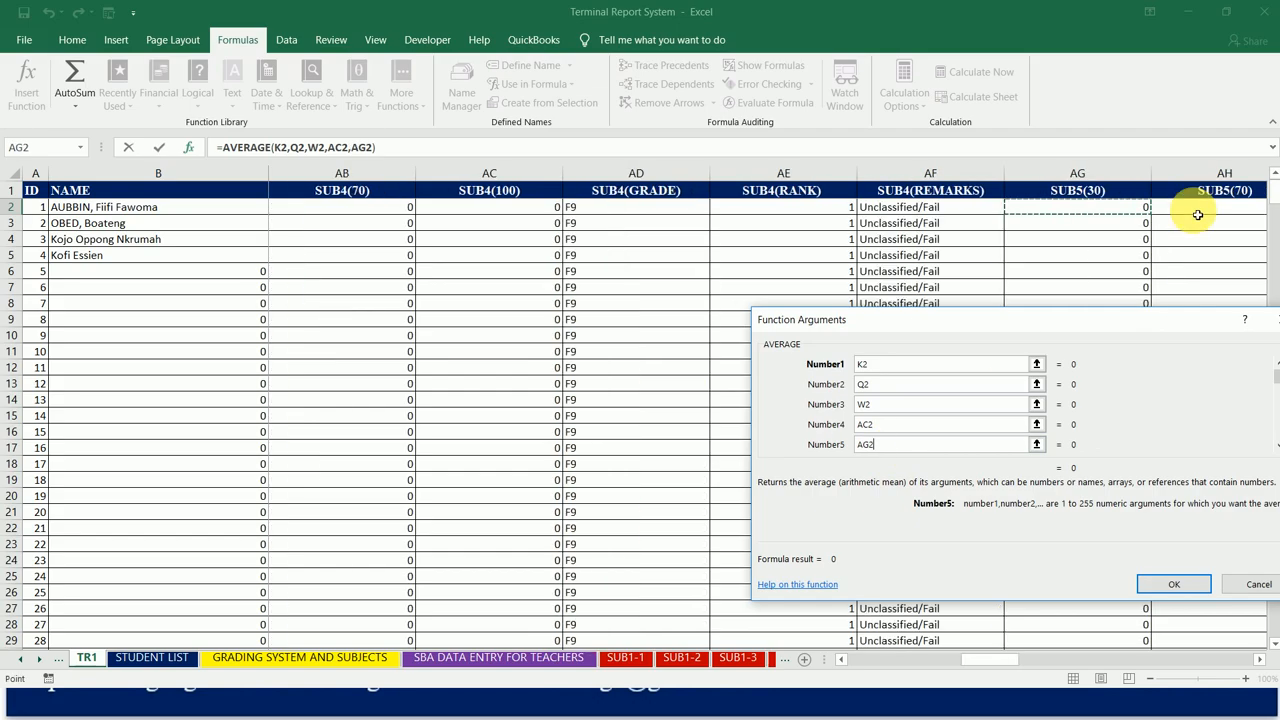
{"action": "key", "text": "Right"}
{"action": "key", "text": "Right"}
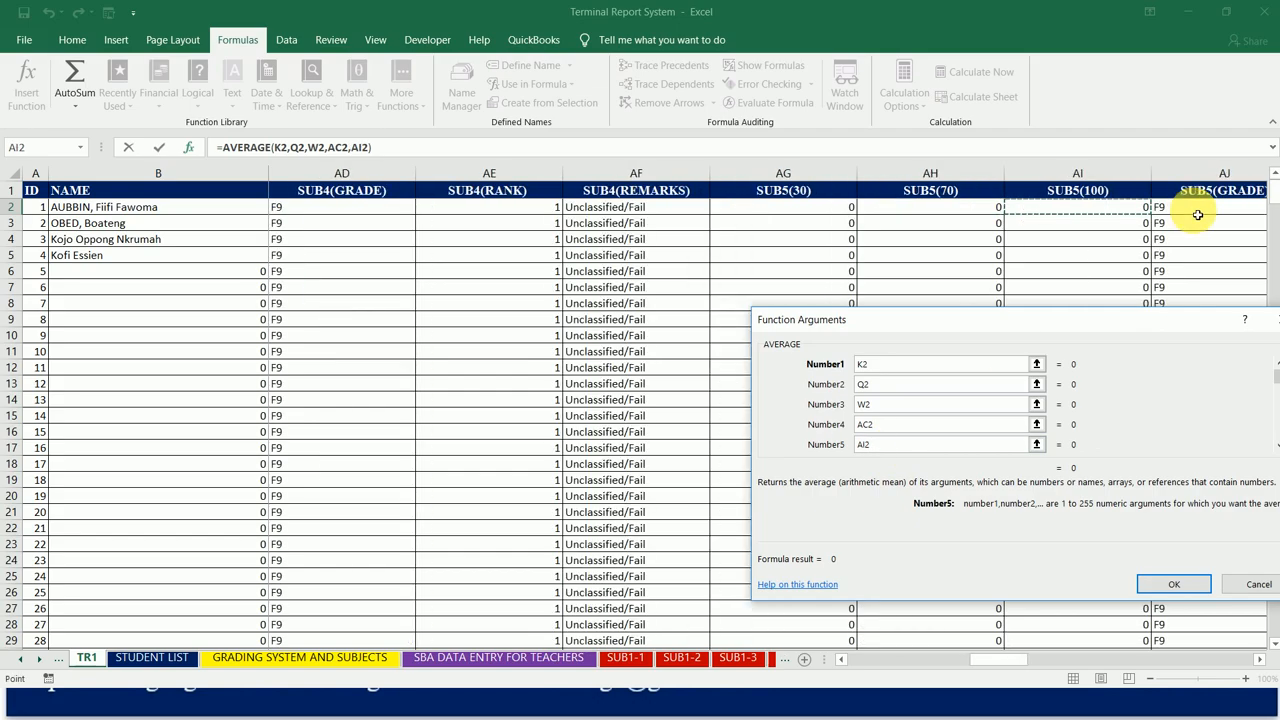
Step: Set the sixth AVERAGE argument to AO2, the first student's SUB6(100) score
{"action": "left_click", "coordinate": [906, 449]}
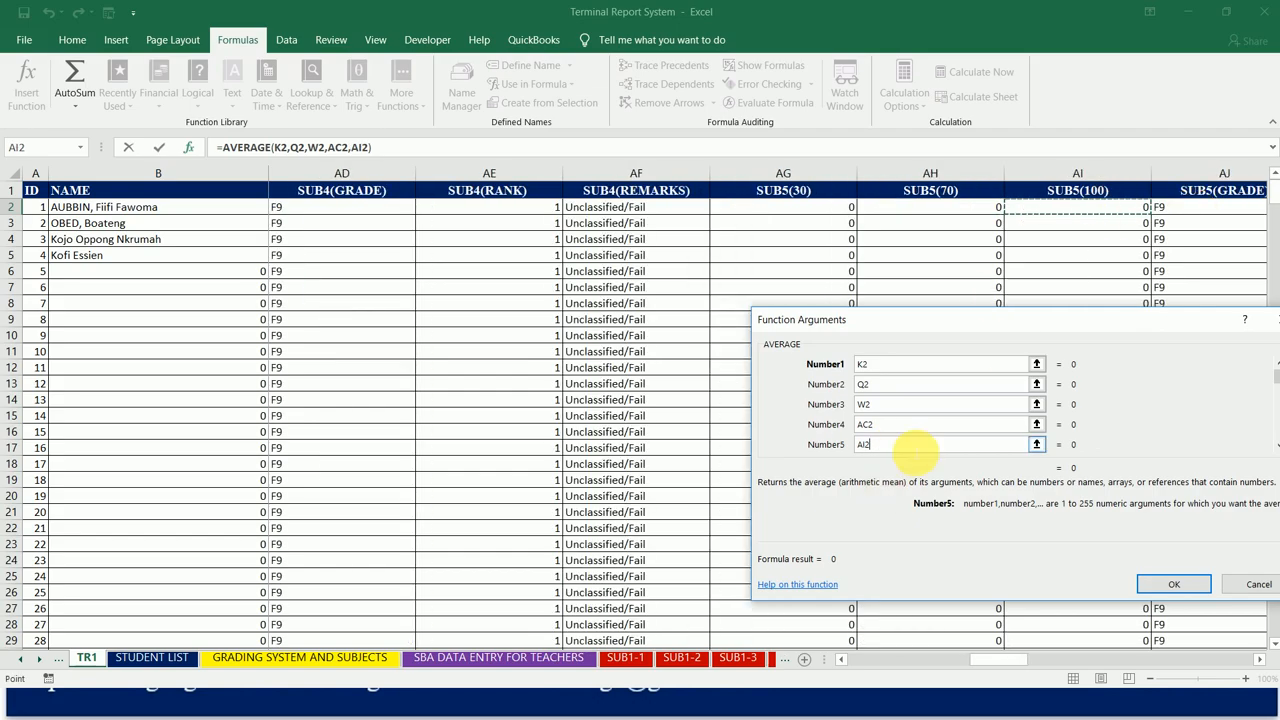
{"action": "left_click", "coordinate": [917, 449]}
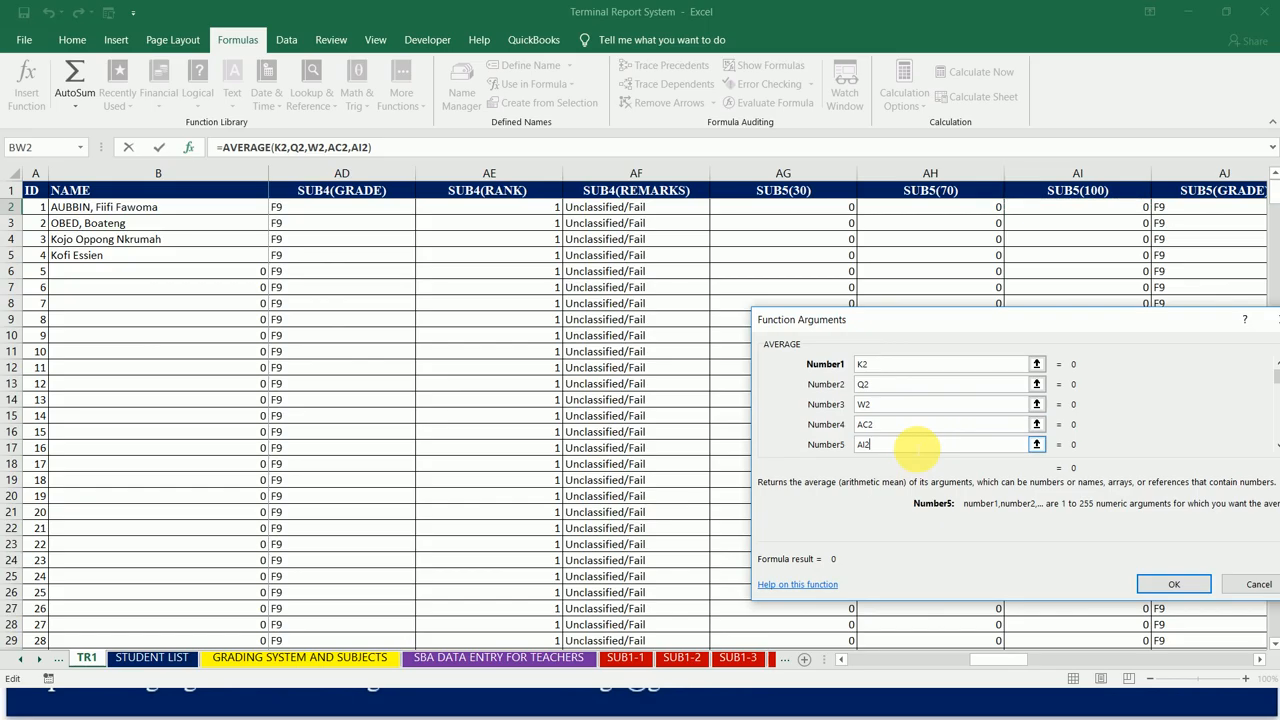
{"action": "key", "text": "Tab"}
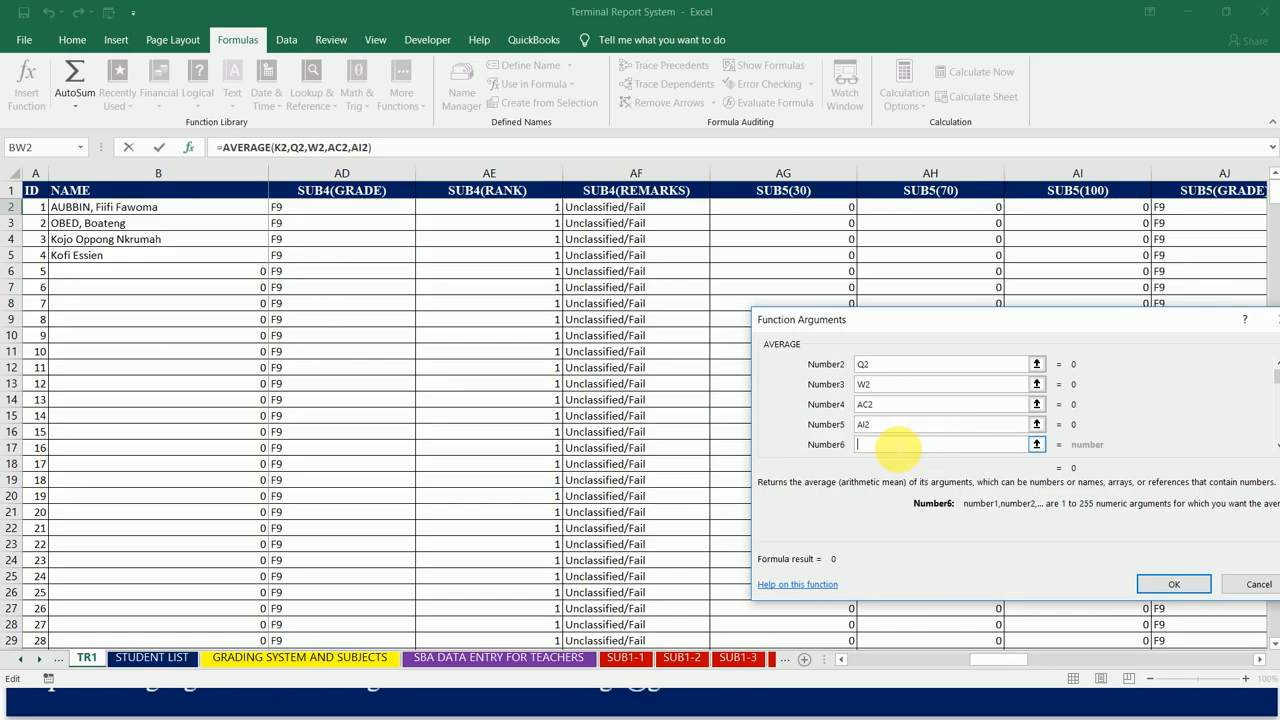
{"action": "left_click", "coordinate": [1227, 211]}
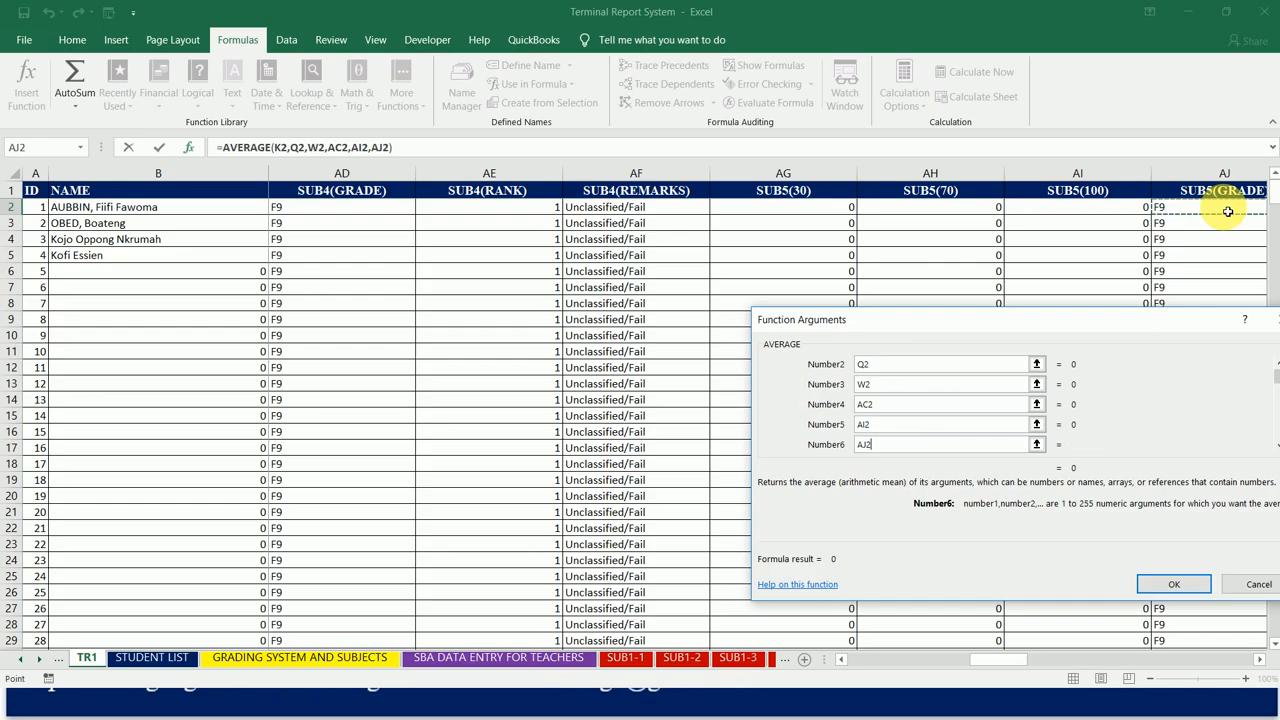
{"action": "key", "text": "Right"}
{"action": "key", "text": "Right"}
{"action": "key", "text": "Right"}
{"action": "key", "text": "Right"}
{"action": "key", "text": "Right"}
{"action": "key", "text": "Left"}
{"action": "key", "text": "Right"}
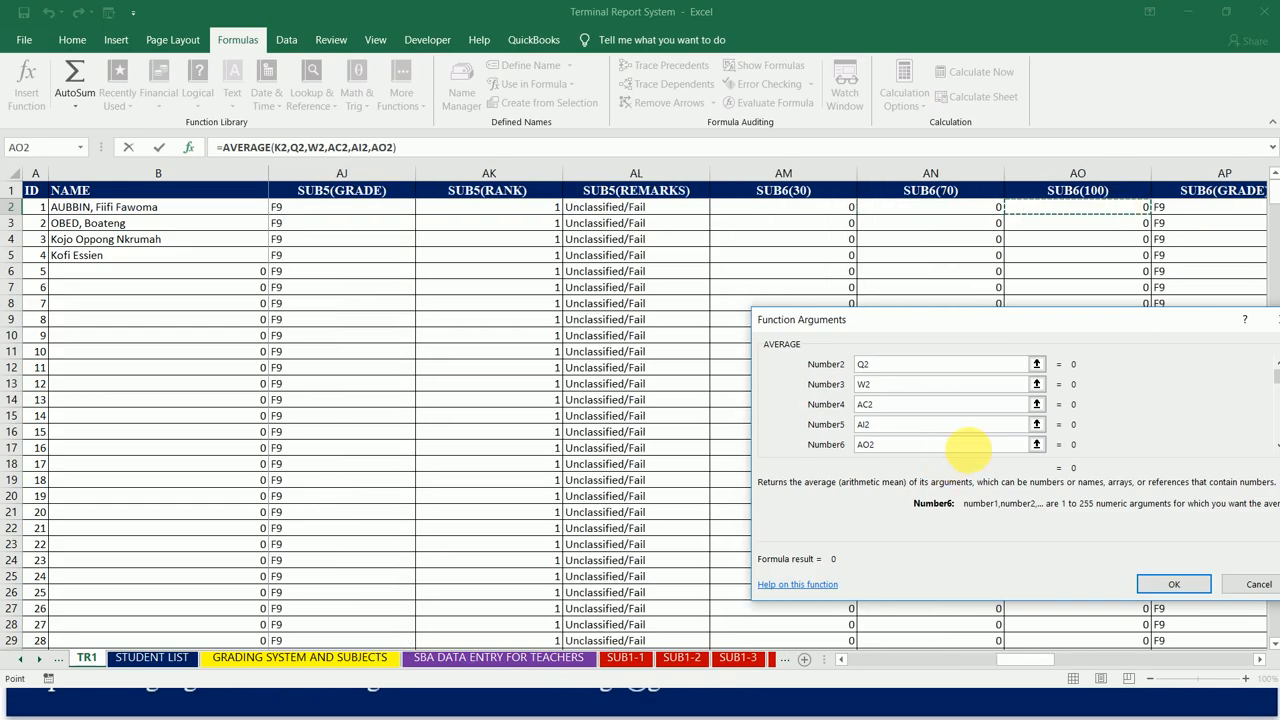
{"action": "left_click", "coordinate": [983, 451]}
{"action": "key", "text": "Tab"}
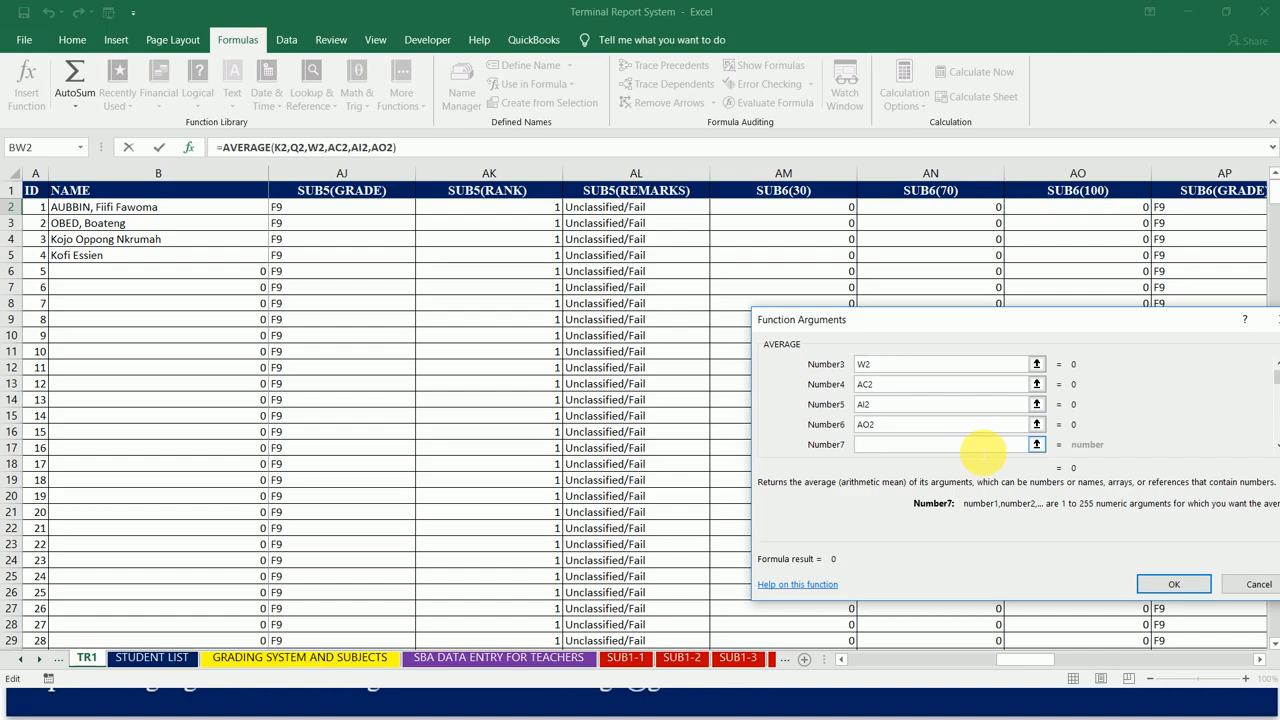
{"action": "type", "text": "+"}
{"action": "left_click", "coordinate": [1249, 219]}
{"action": "key", "text": "Right"}
{"action": "key", "text": "Right"}
{"action": "key", "text": "Right"}
{"action": "key", "text": "Right"}
{"action": "key", "text": "Right"}
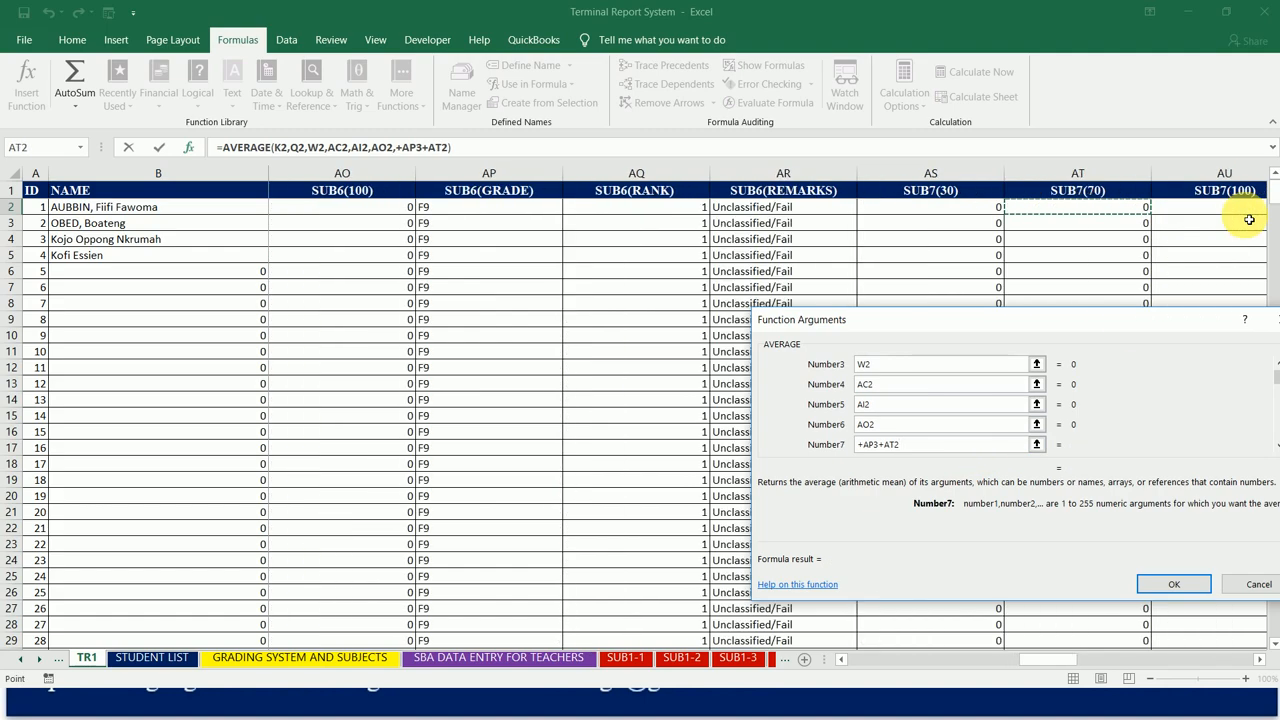
{"action": "key", "text": "Right"}
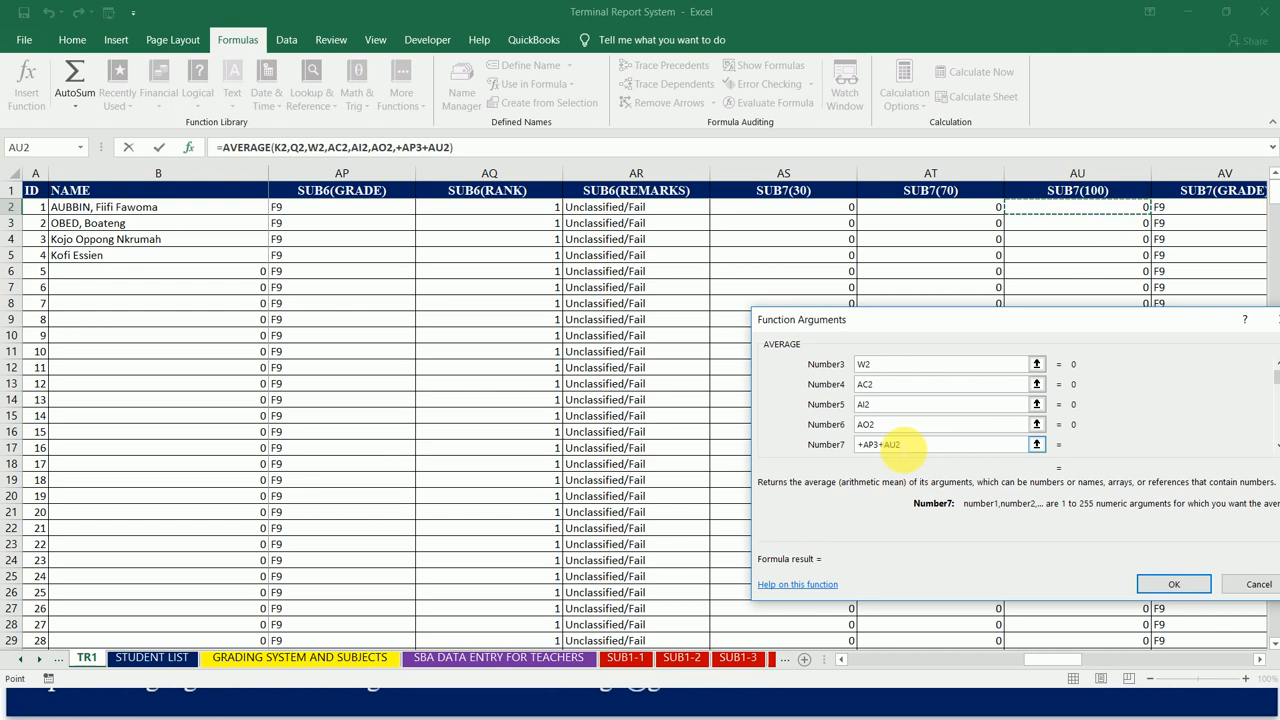
{"action": "left_click_drag", "start_coordinate": [903, 452], "coordinate": [858, 450]}
{"action": "key", "text": "BackSpace"}
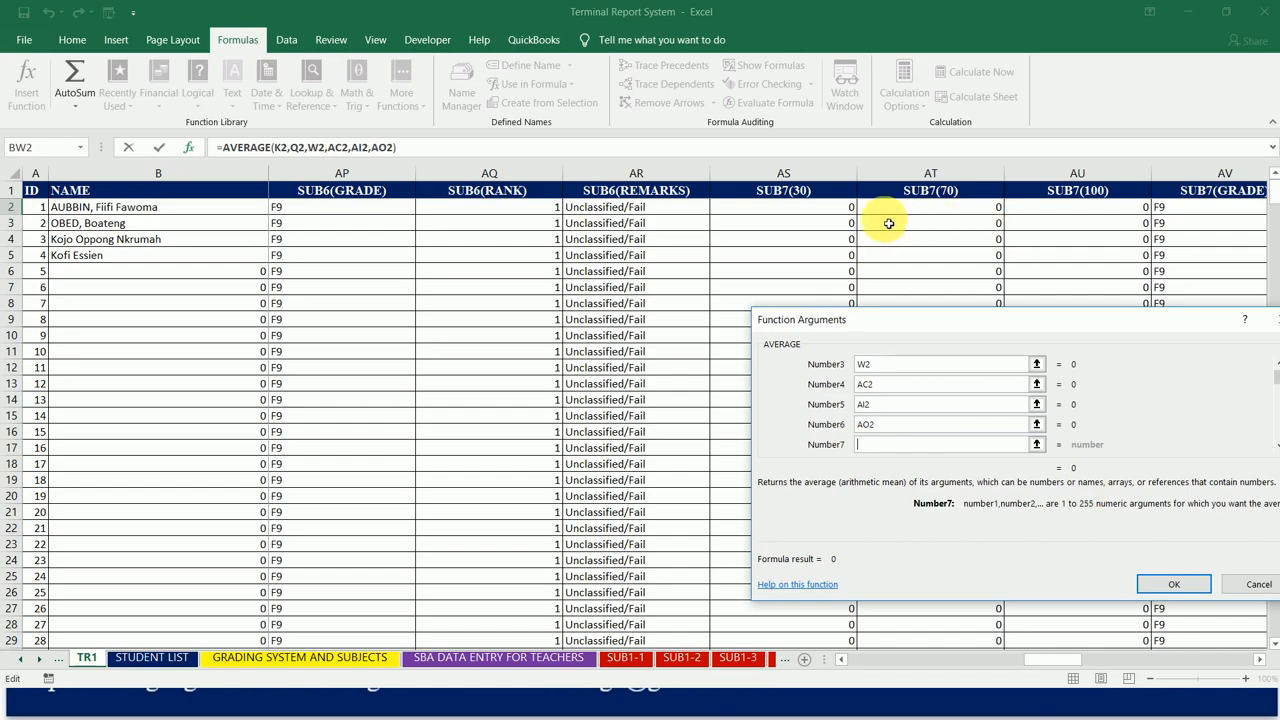
Step: Commit the six-argument AVERAGE formula in BW2, then reopen it and add a separator after AO2 for another argument
{"action": "left_click", "coordinate": [1174, 584]}
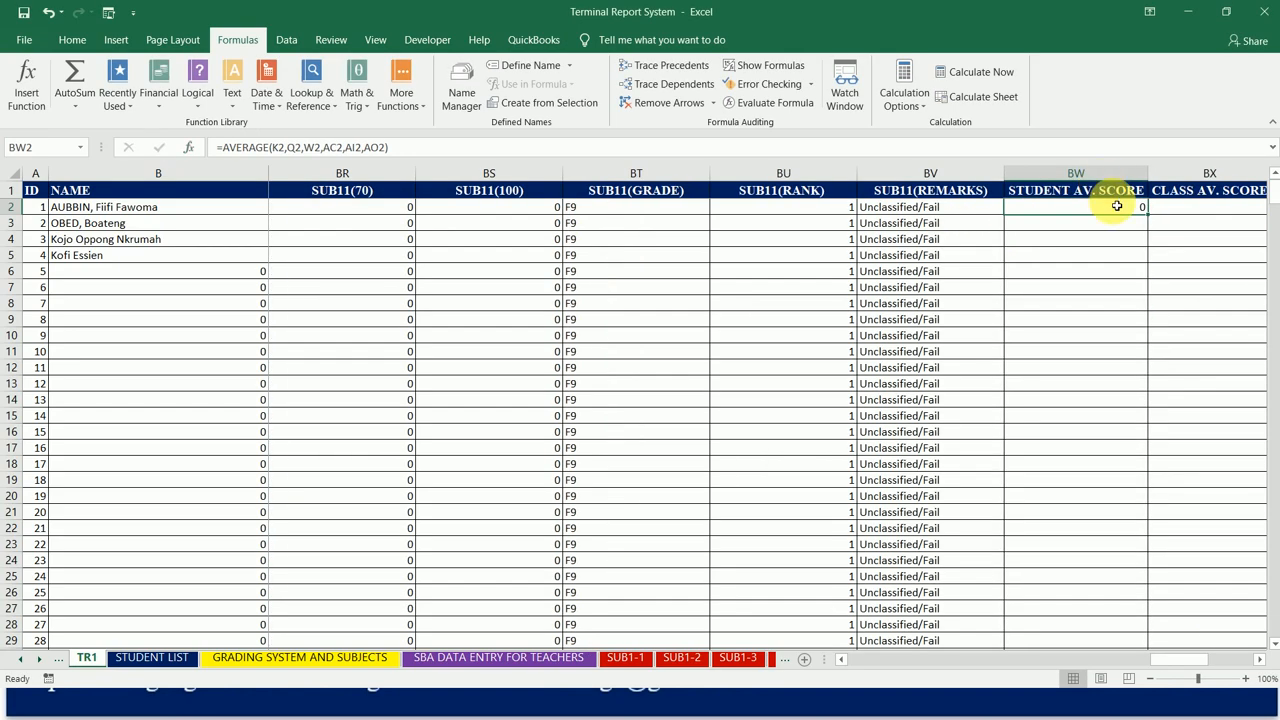
{"action": "left_click", "coordinate": [385, 147]}
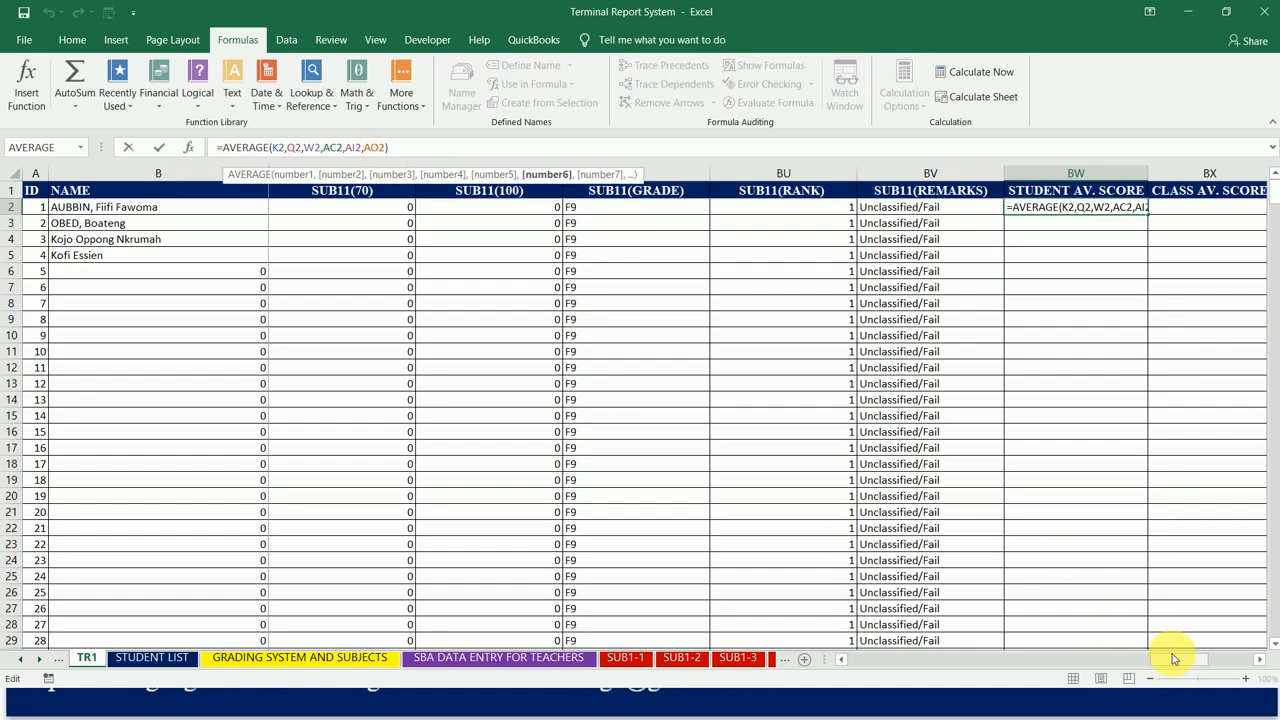
{"action": "left_click_drag", "start_coordinate": [1174, 658], "coordinate": [1020, 663]}
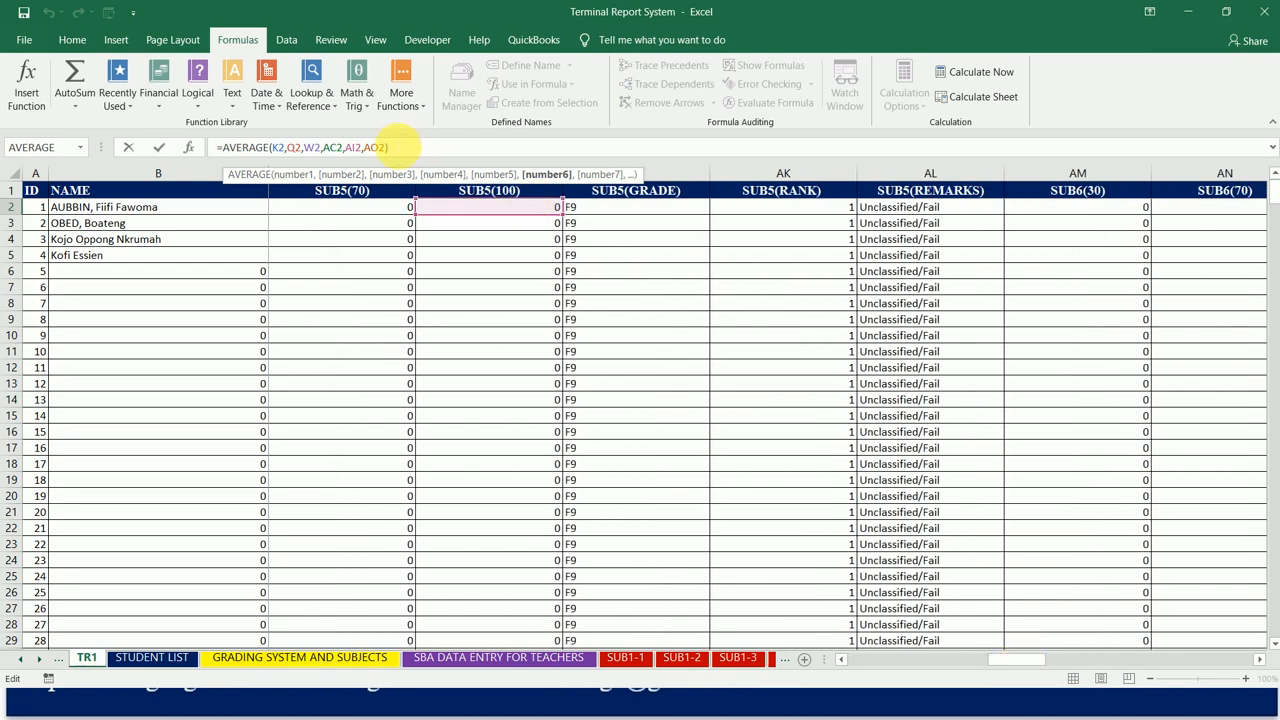
{"action": "type", "text": ","}
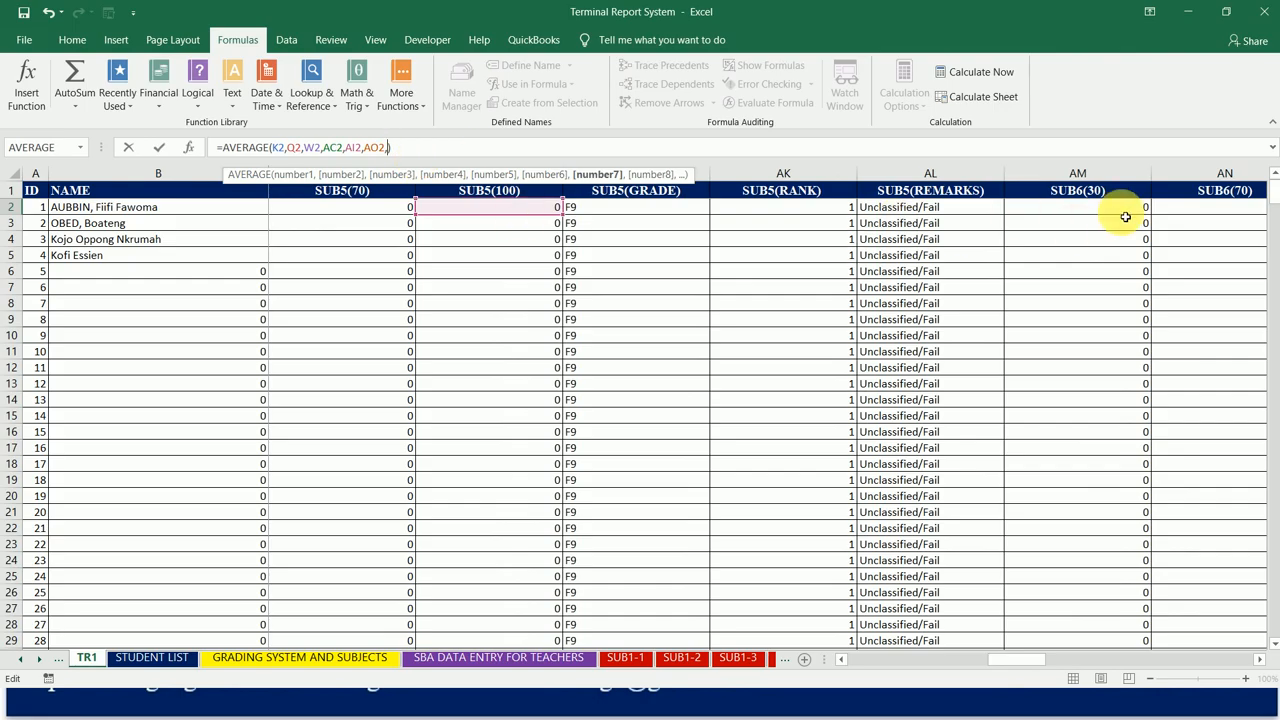
{"action": "left_click", "coordinate": [1230, 212]}
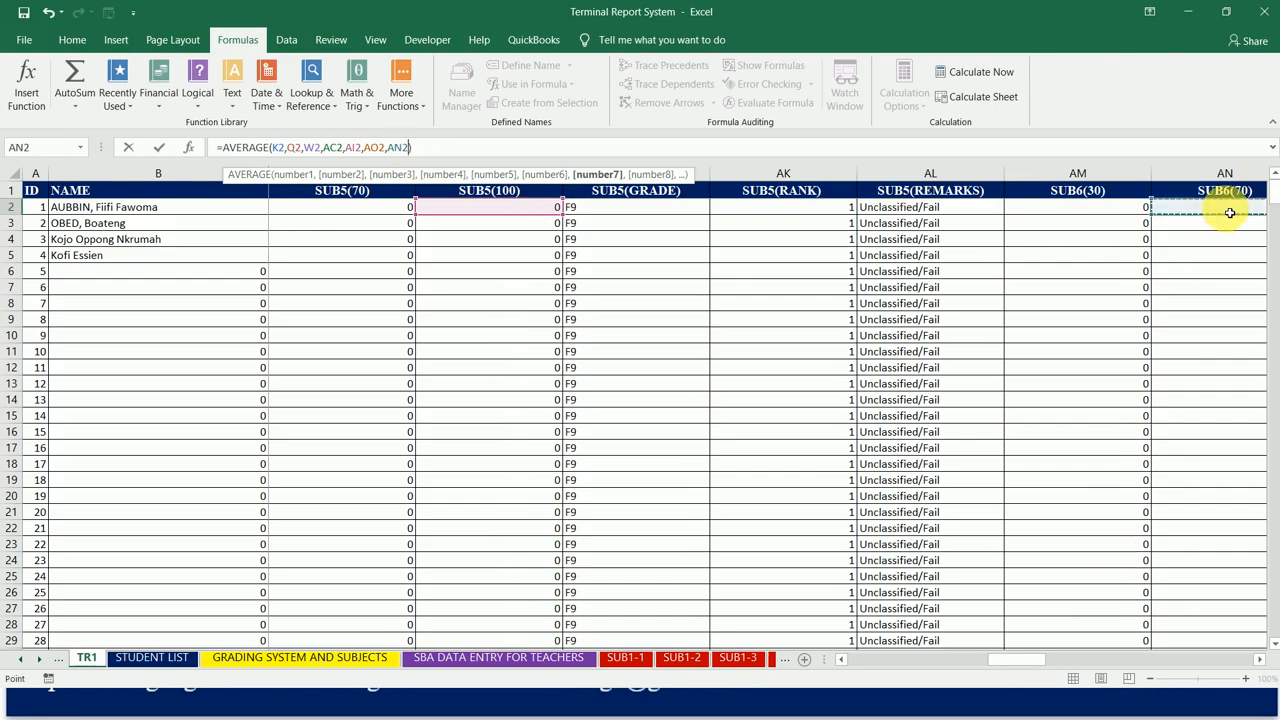
{"action": "key", "text": "Right"}
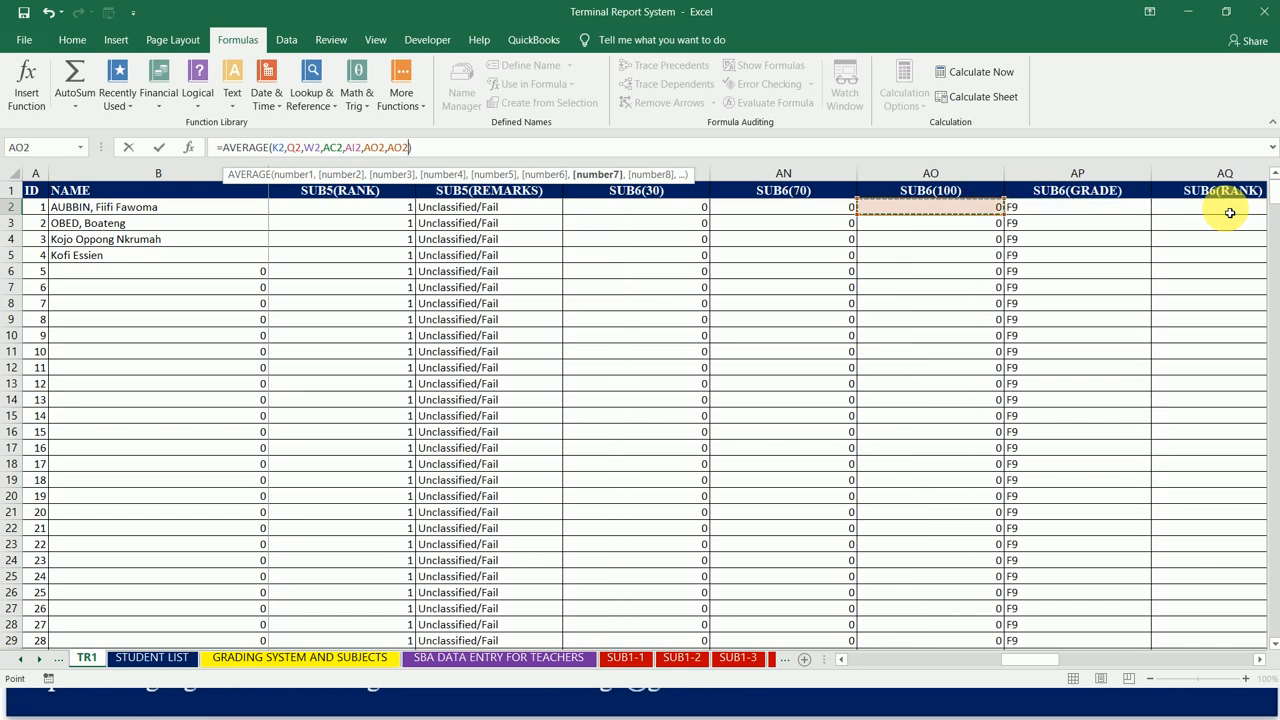
{"action": "key", "text": "BackSpace"}
{"action": "key", "text": "BackSpace"}
{"action": "key", "text": "BackSpace"}
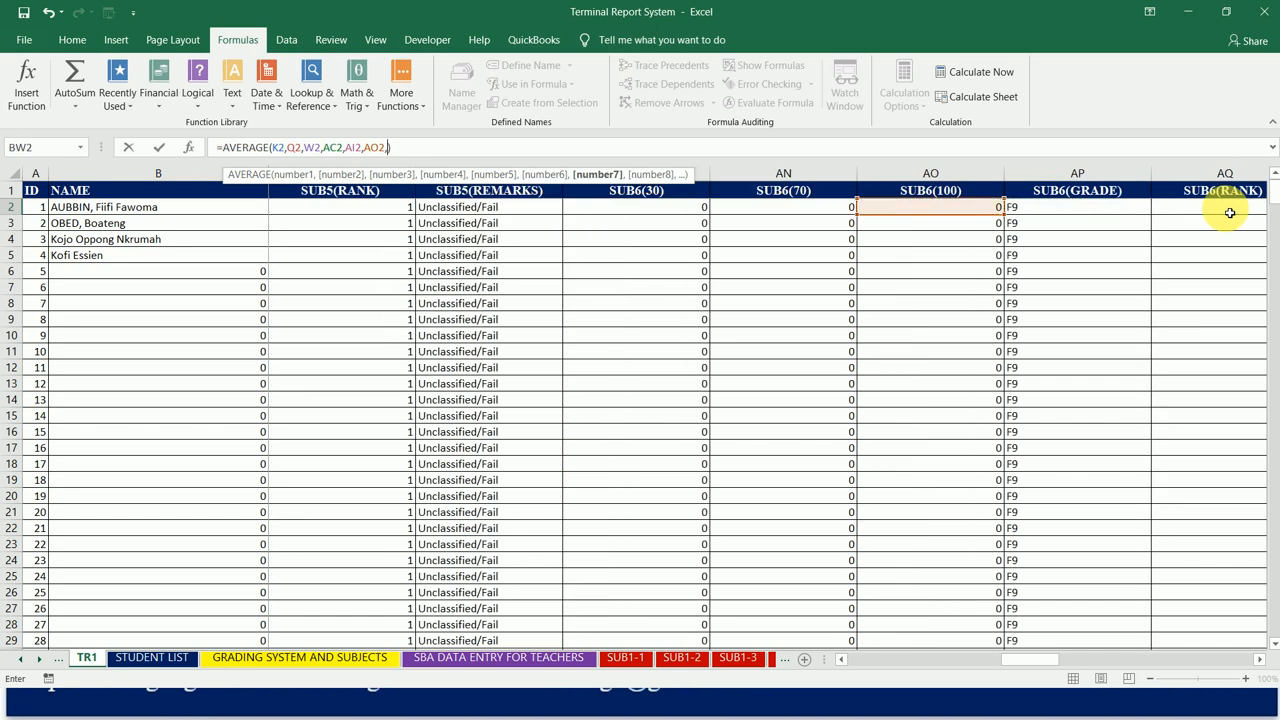
Step: Set the seventh AVERAGE argument to AU2, the first student's SUB7(100) score
{"action": "left_click", "coordinate": [1232, 213]}
{"action": "key", "text": "Right"}
{"action": "key", "text": "Right"}
{"action": "key", "text": "Right"}
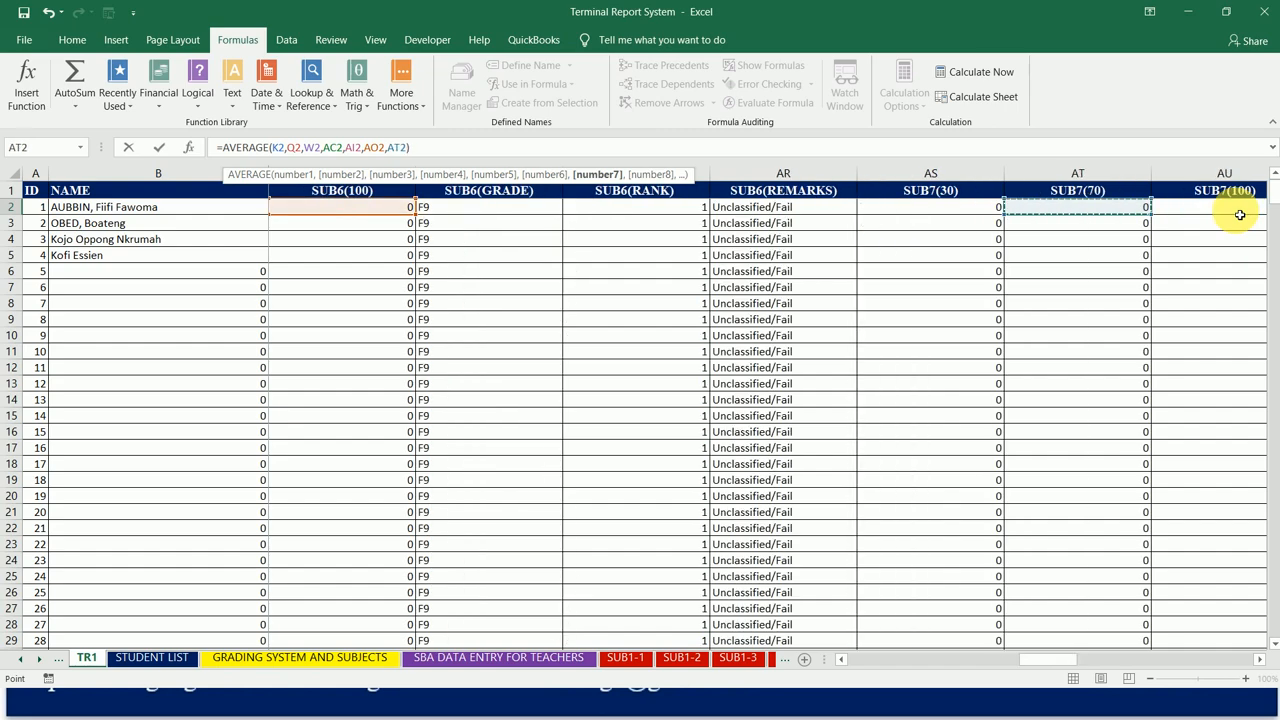
{"action": "key", "text": "Right"}
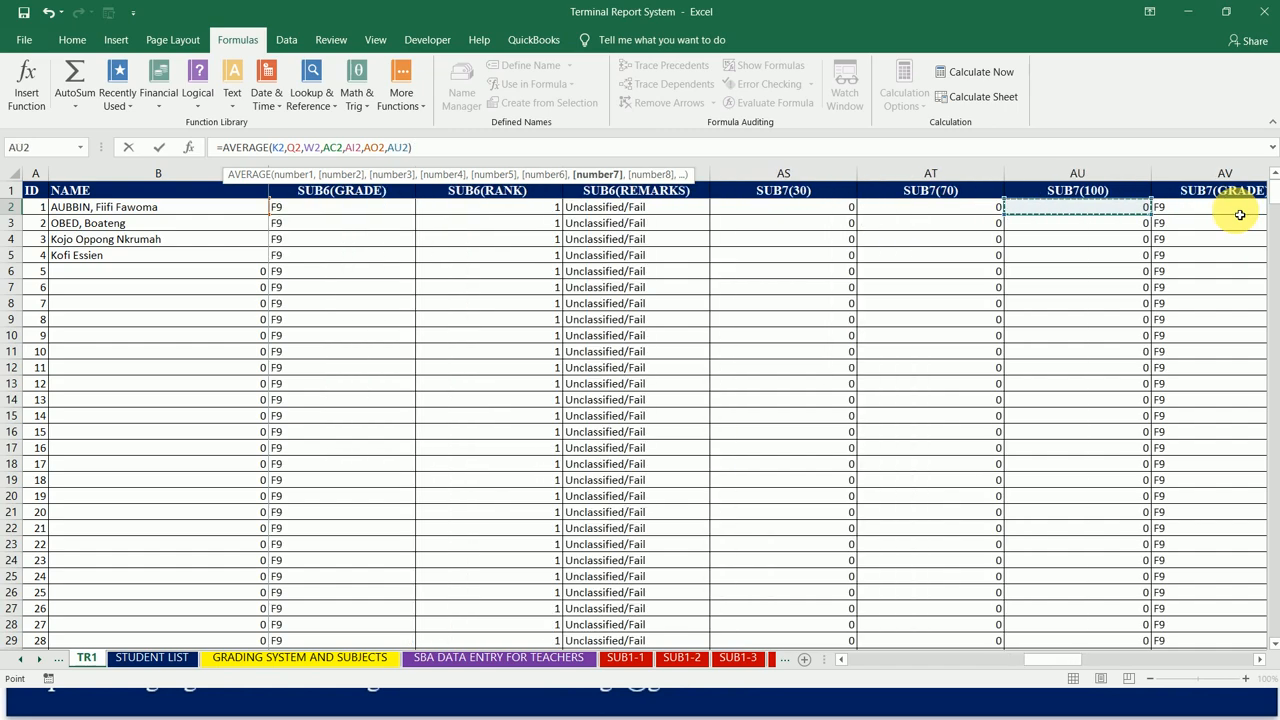
Step: Add BA2, the first student's SUB8(100) score, as the eighth AVERAGE argument
{"action": "type", "text": ","}
{"action": "left_click", "coordinate": [1215, 214]}
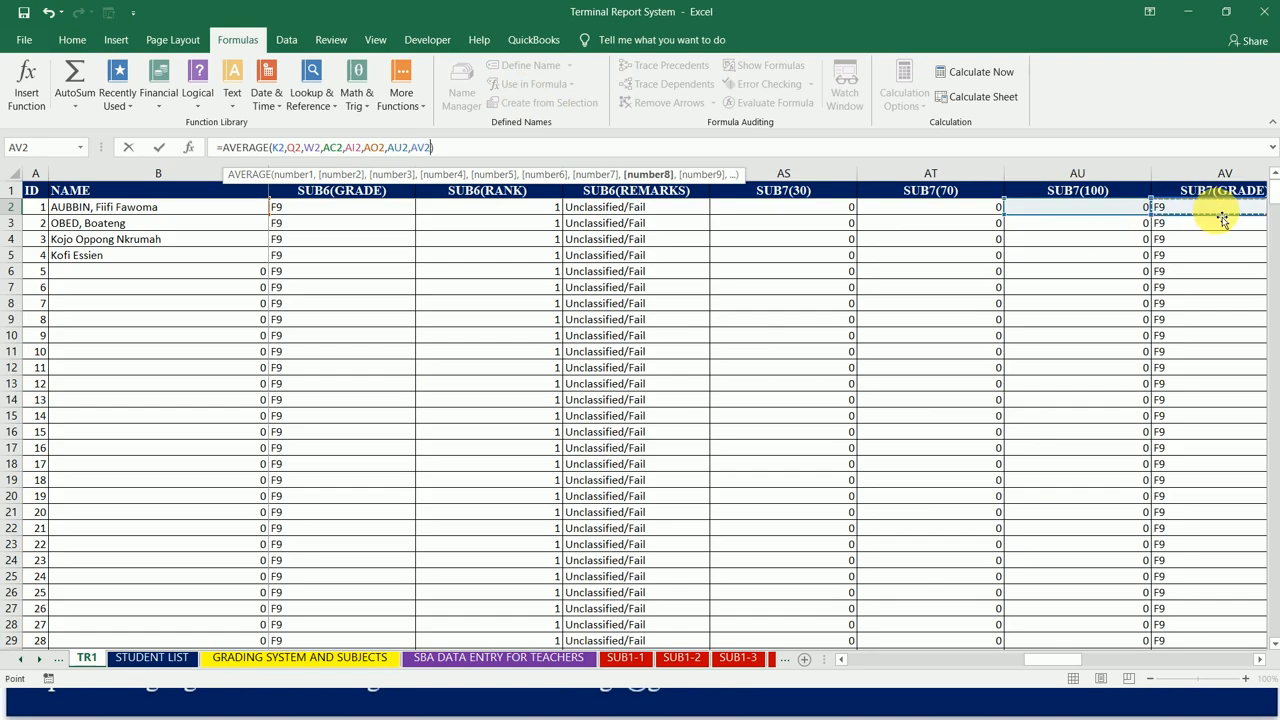
{"action": "key", "text": "Right"}
{"action": "key", "text": "Right"}
{"action": "key", "text": "Right"}
{"action": "key", "text": "Right"}
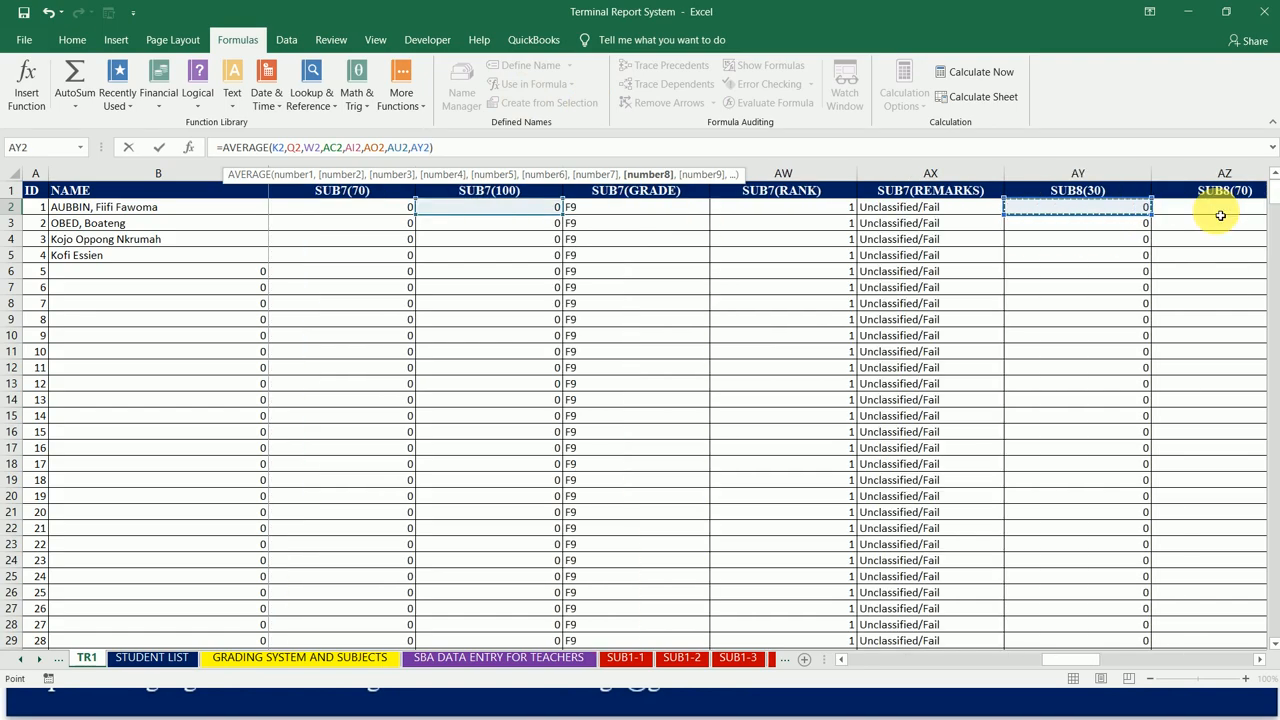
{"action": "key", "text": "Right"}
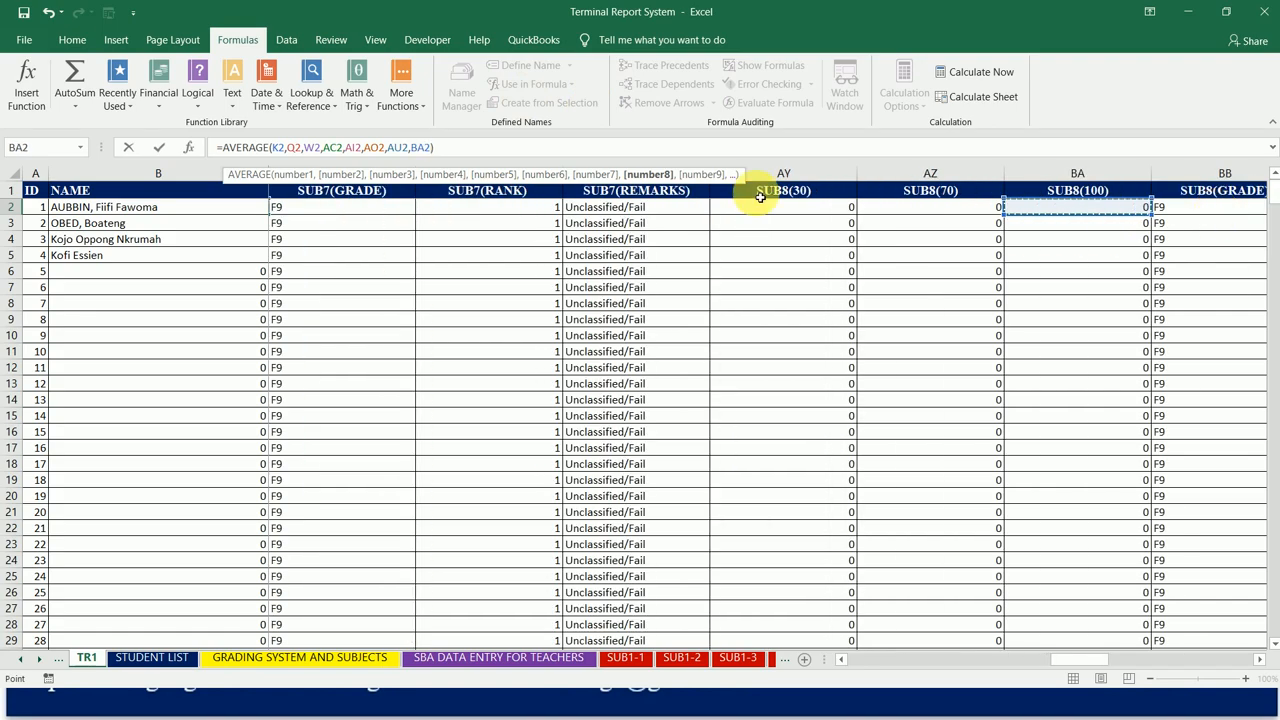
Step: Add BG2, the first student's SUB9(100) score, as the ninth AVERAGE argument
{"action": "type", "text": ","}
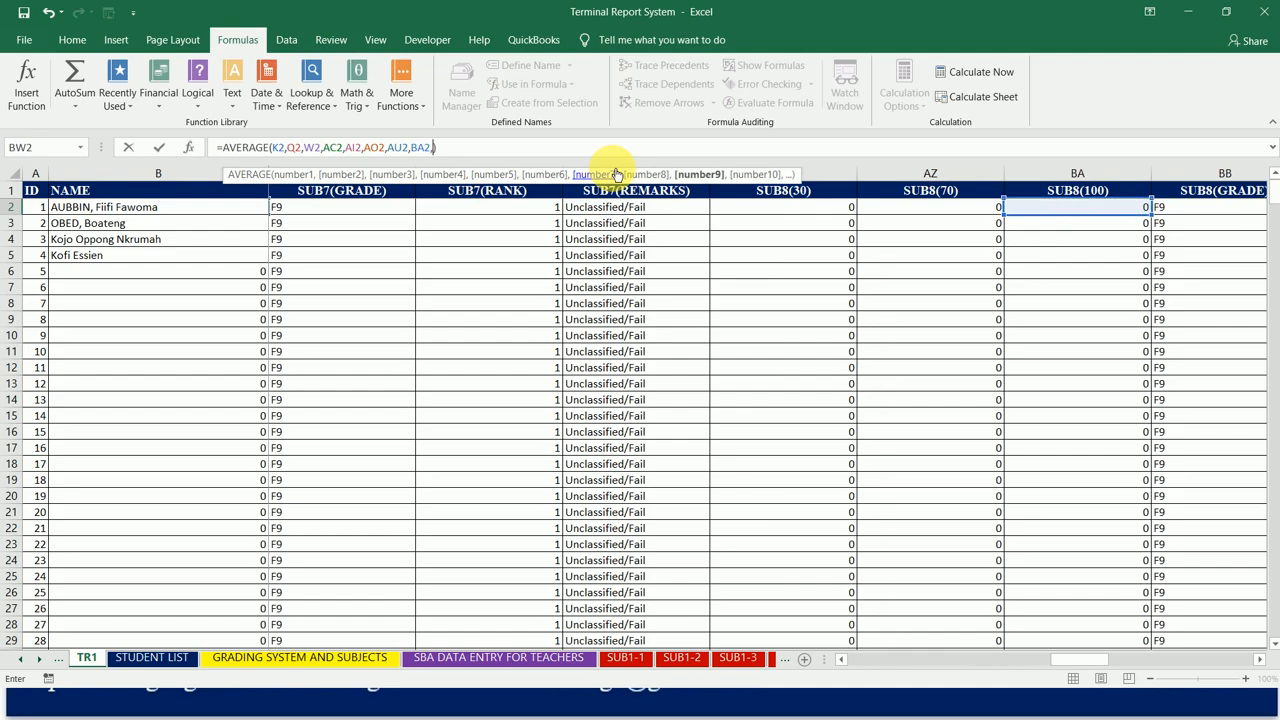
{"action": "left_click", "coordinate": [1219, 213]}
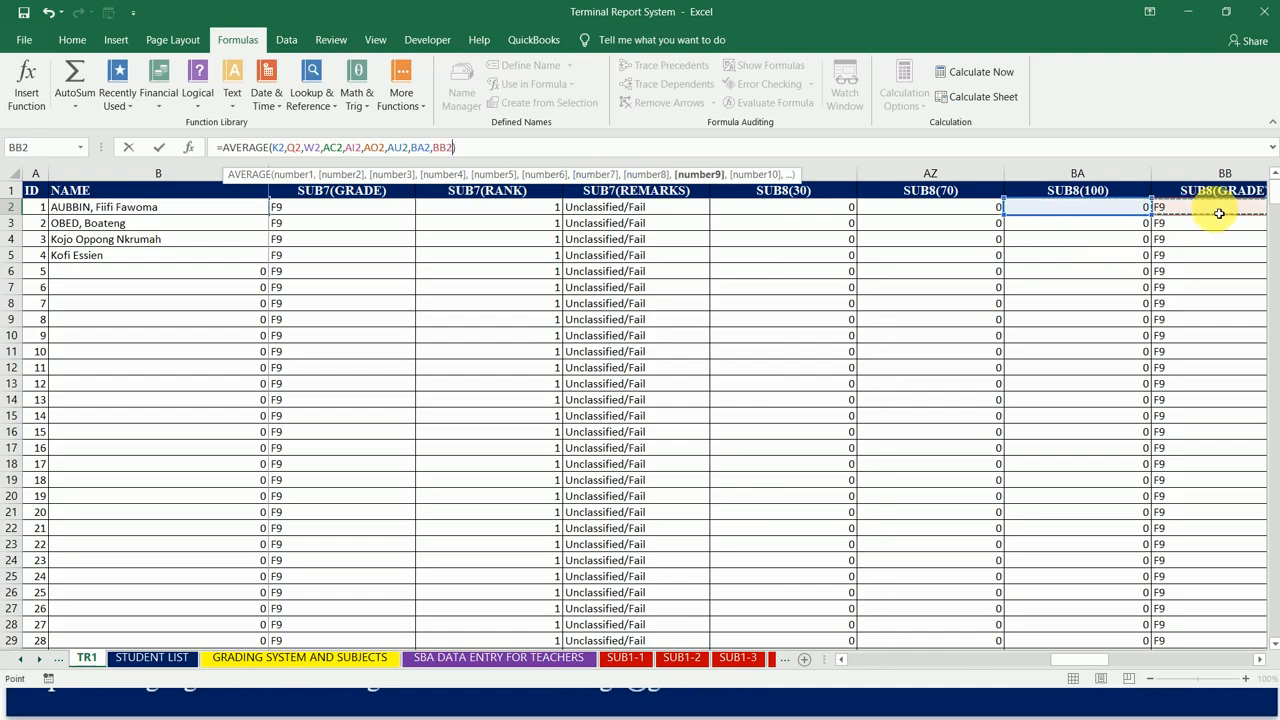
{"action": "key", "text": "Right"}
{"action": "key", "text": "Right"}
{"action": "key", "text": "Right"}
{"action": "key", "text": "Right"}
{"action": "key", "text": "Right"}
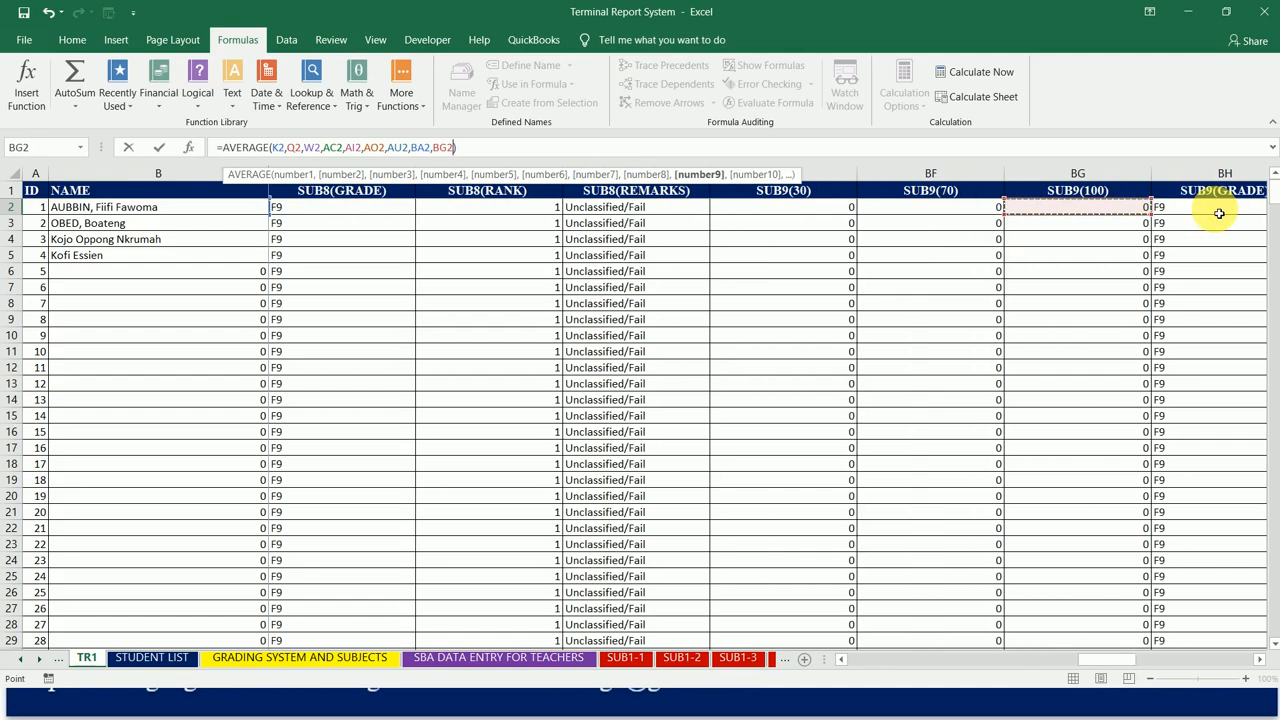
Step: Add BM2, the first student's SUB10(100) score, as the tenth AVERAGE argument
{"action": "type", "text": ","}
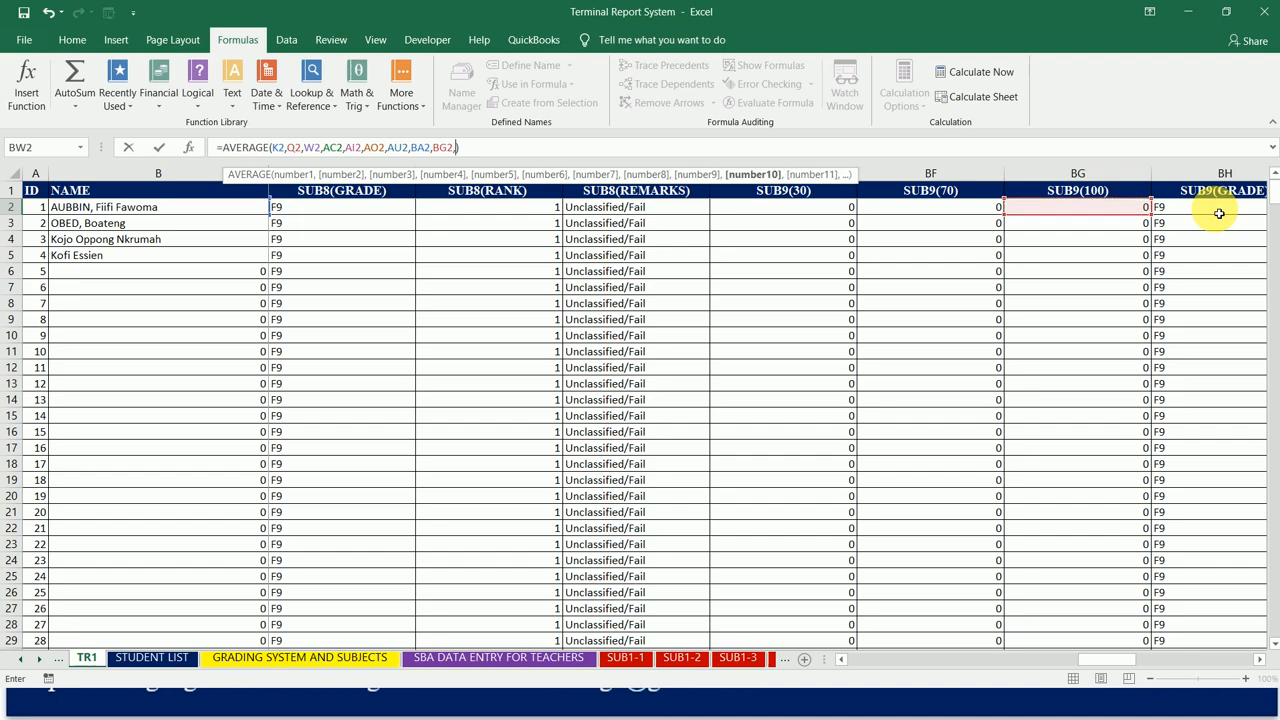
{"action": "key", "text": "Right"}
{"action": "key", "text": "Right"}
{"action": "key", "text": "Right"}
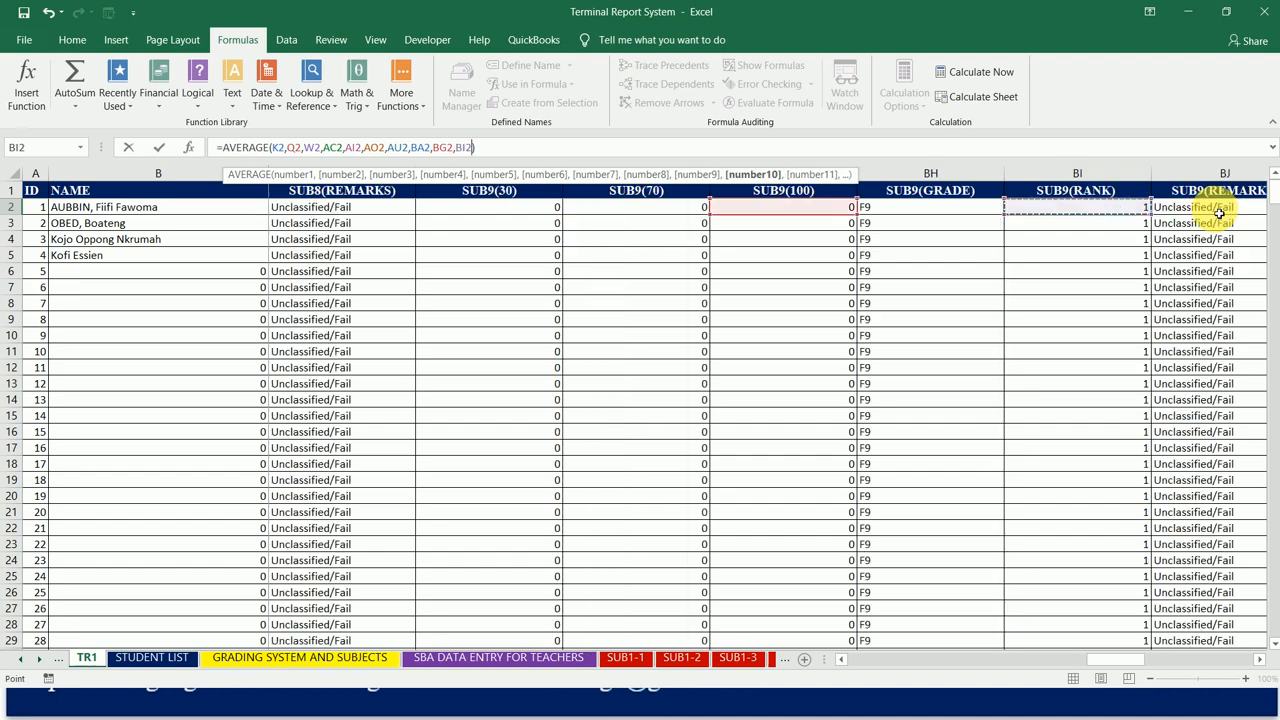
{"action": "key", "text": "Right"}
{"action": "key", "text": "Right"}
{"action": "key", "text": "Right"}
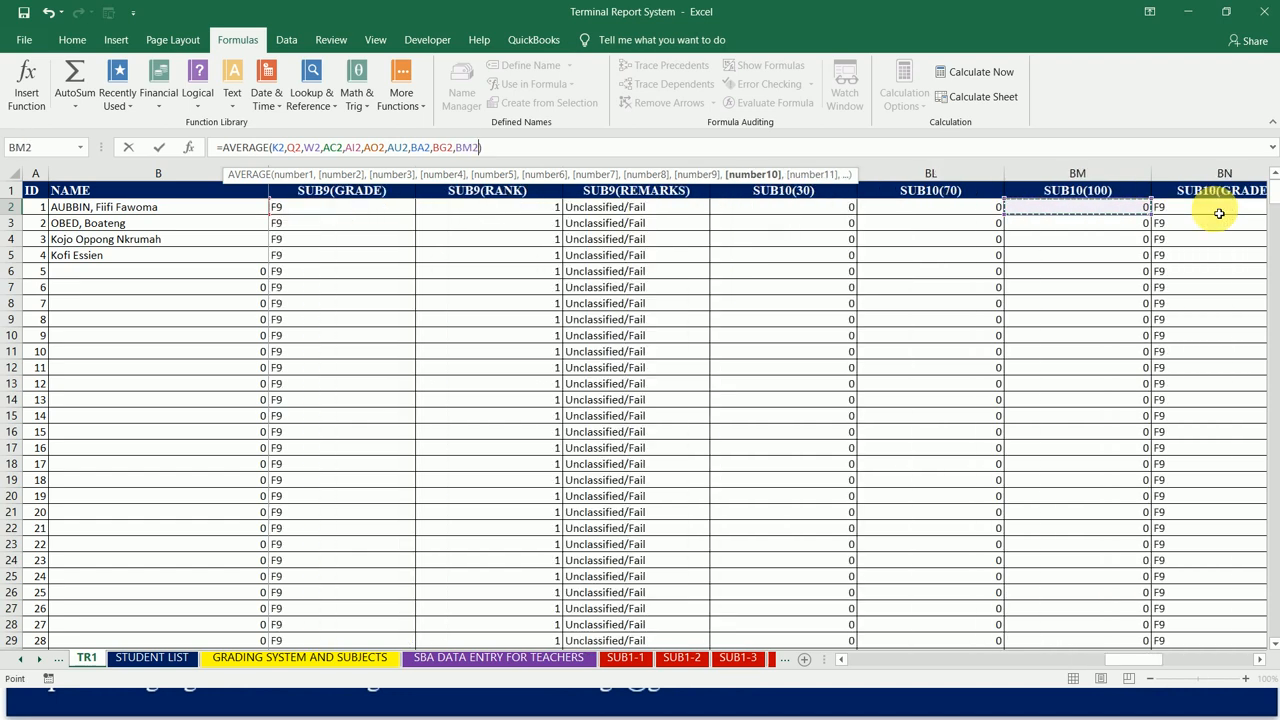
Step: Add BS2, the first student's SUB11(100) score, as the eleventh AVERAGE argument and commit the formula
{"action": "type", "text": ","}
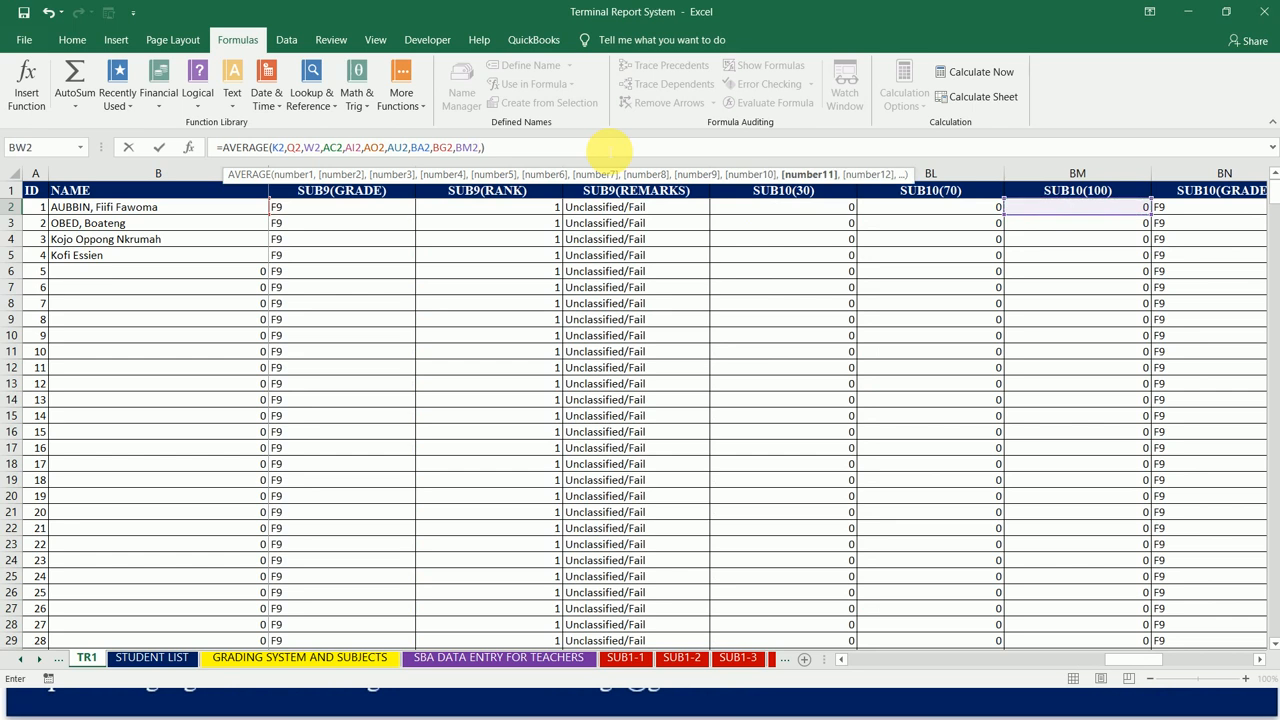
{"action": "left_click", "coordinate": [1236, 212]}
{"action": "key", "text": "Right"}
{"action": "key", "text": "Right"}
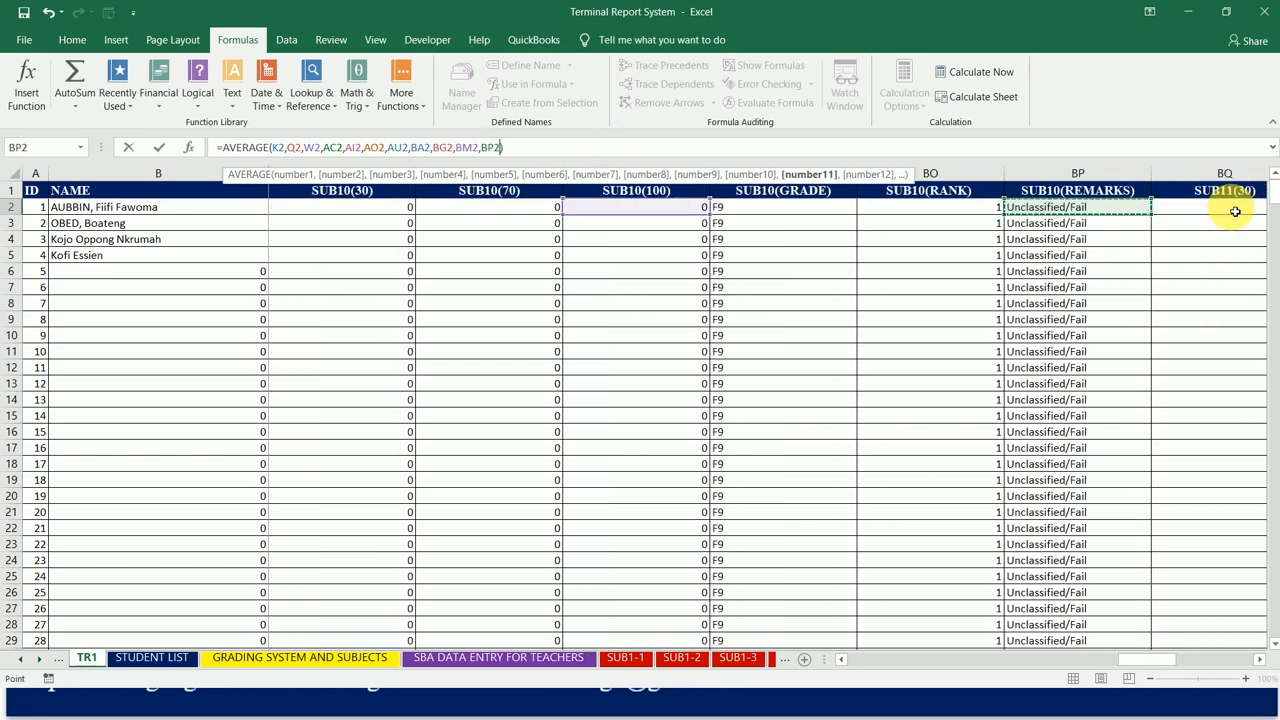
{"action": "key", "text": "Right"}
{"action": "key", "text": "Right"}
{"action": "key", "text": "Right"}
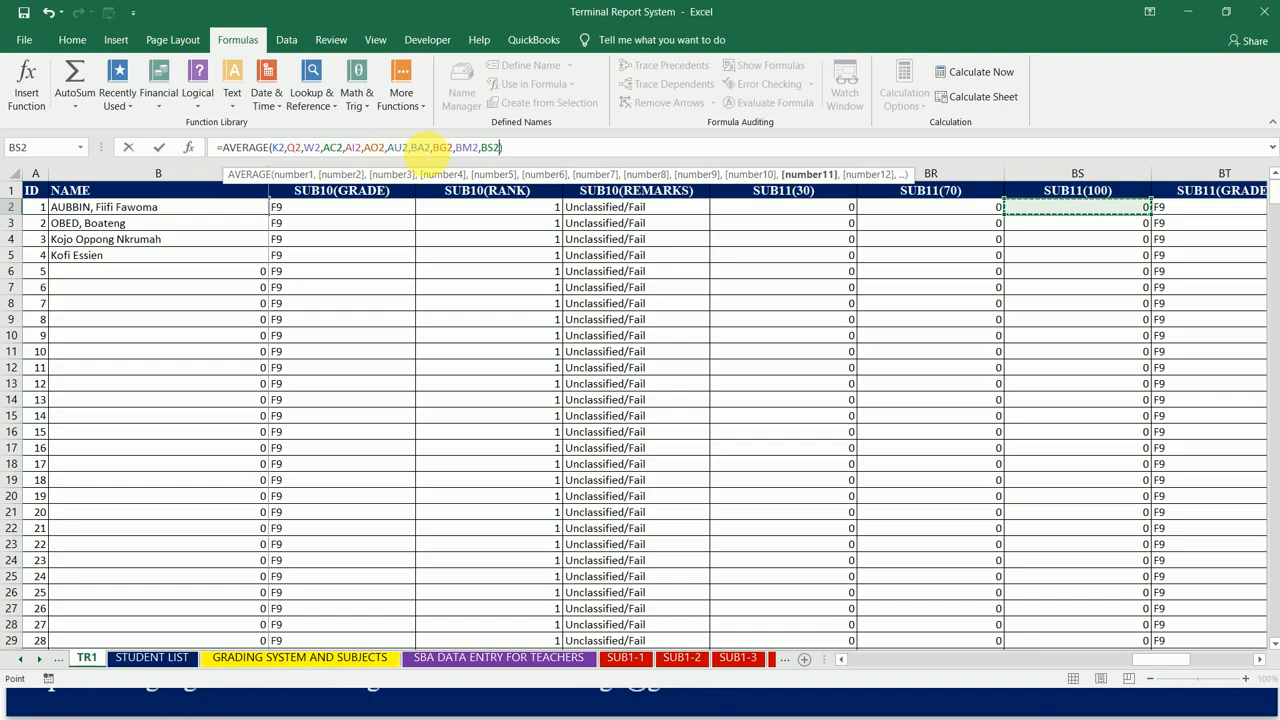
{"action": "left_click", "coordinate": [513, 148]}
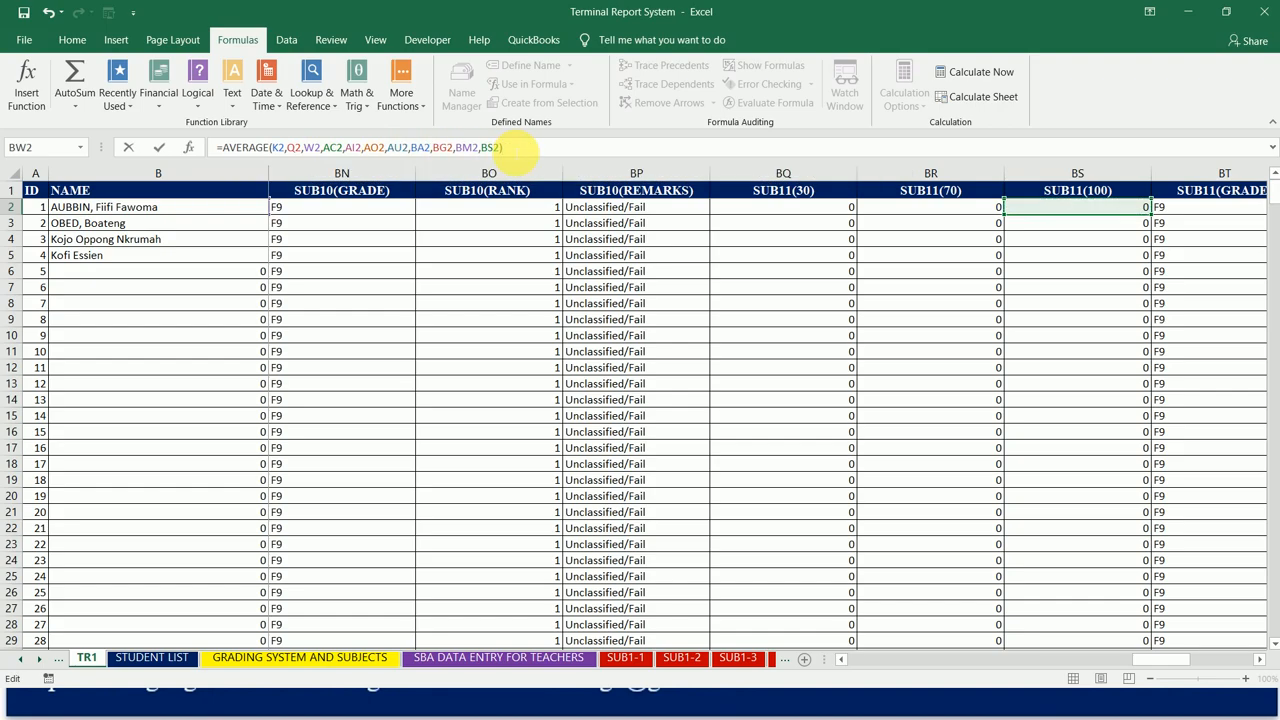
{"action": "key", "text": "Return"}
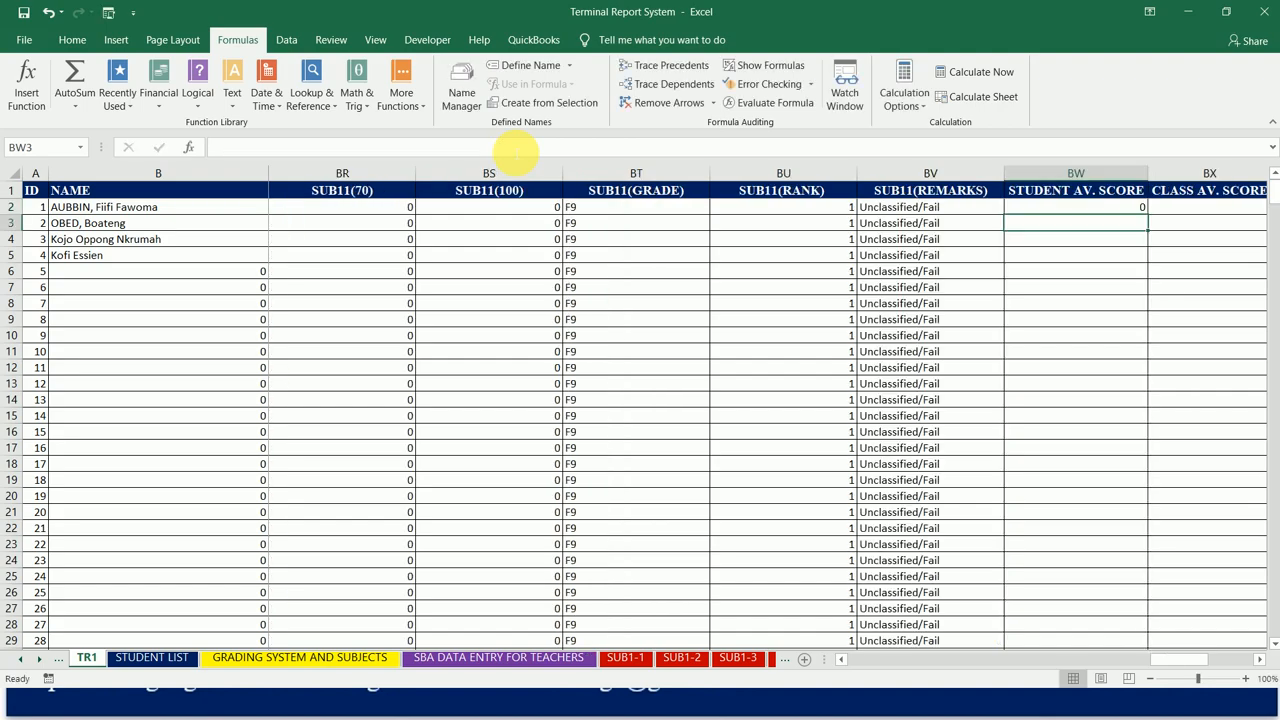
Step: Check the arguments of the BW2 formula and fill it down the whole STUDENT AV. SCORE column
{"action": "key", "text": "Up"}
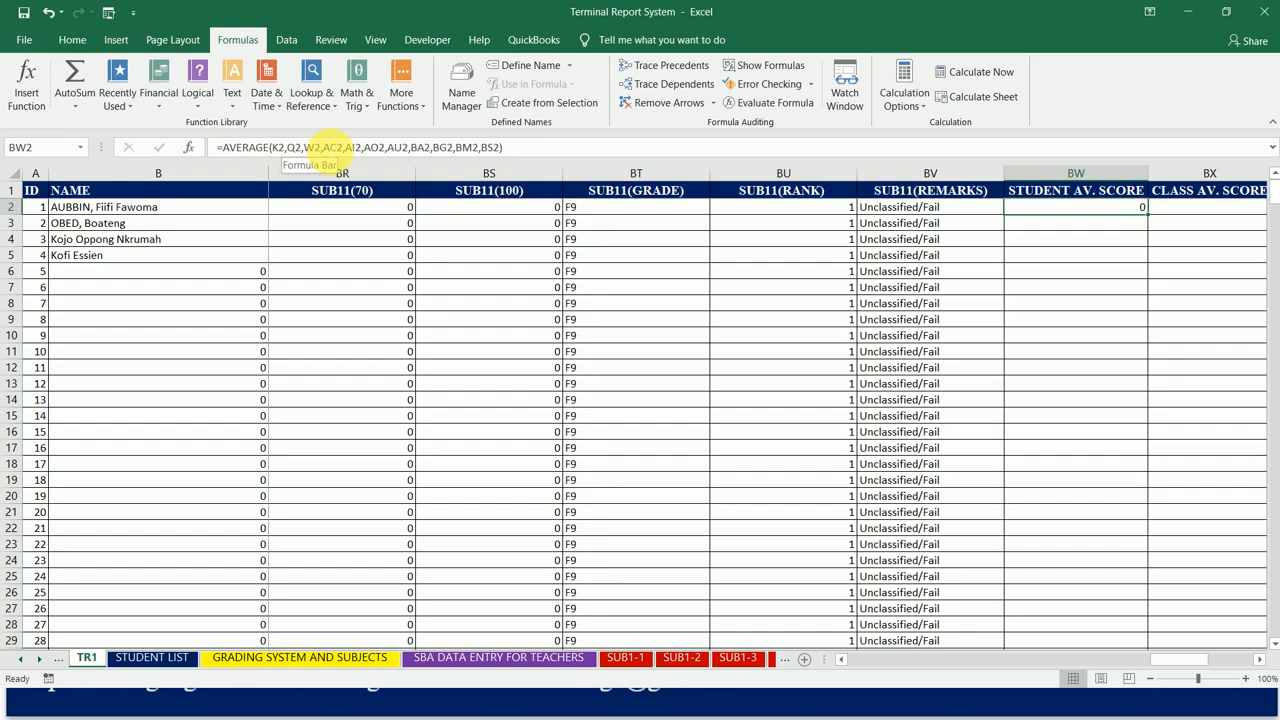
{"action": "left_click_drag", "start_coordinate": [322, 147], "coordinate": [505, 147]}
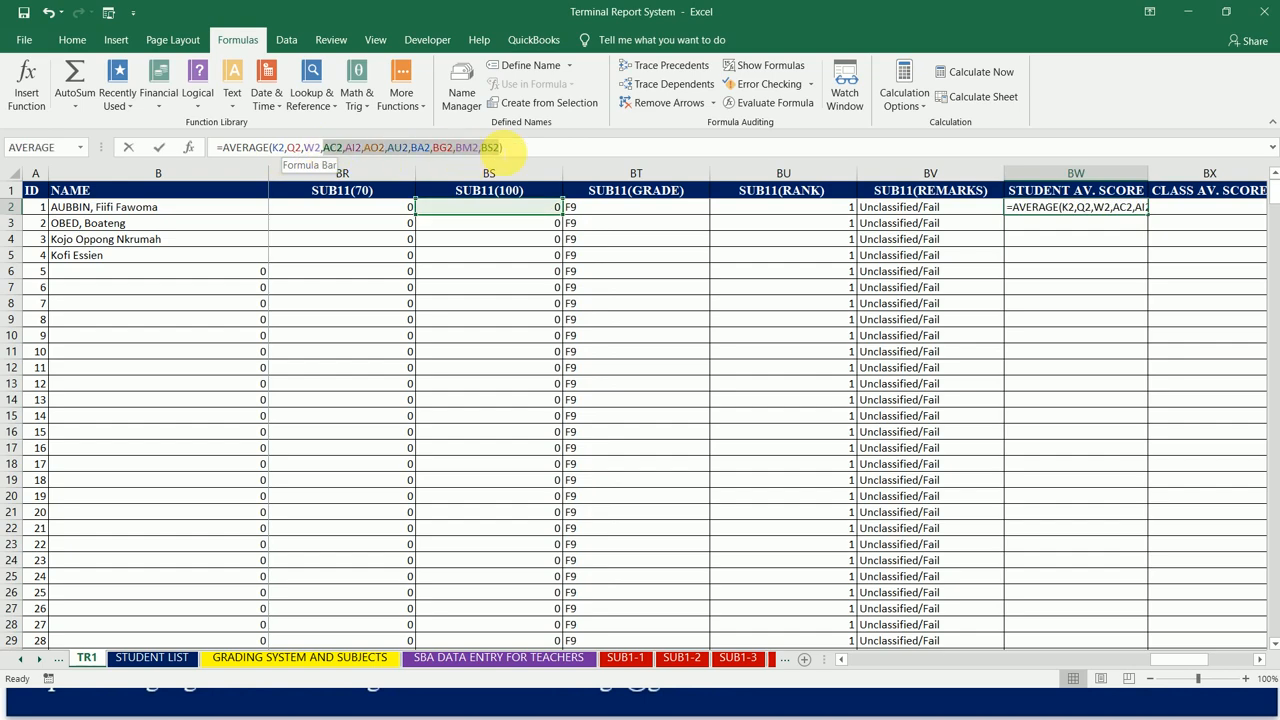
{"action": "left_click", "coordinate": [505, 147]}
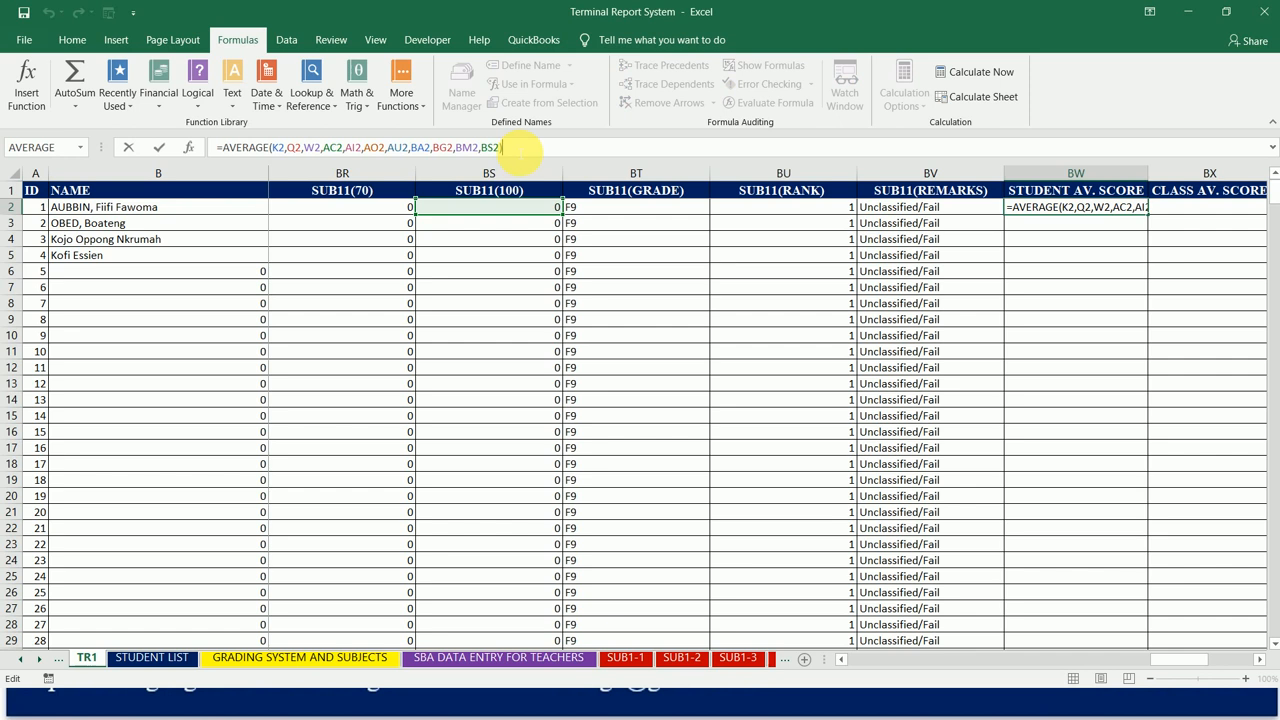
{"action": "key", "text": "Return"}
{"action": "key", "text": "Up"}
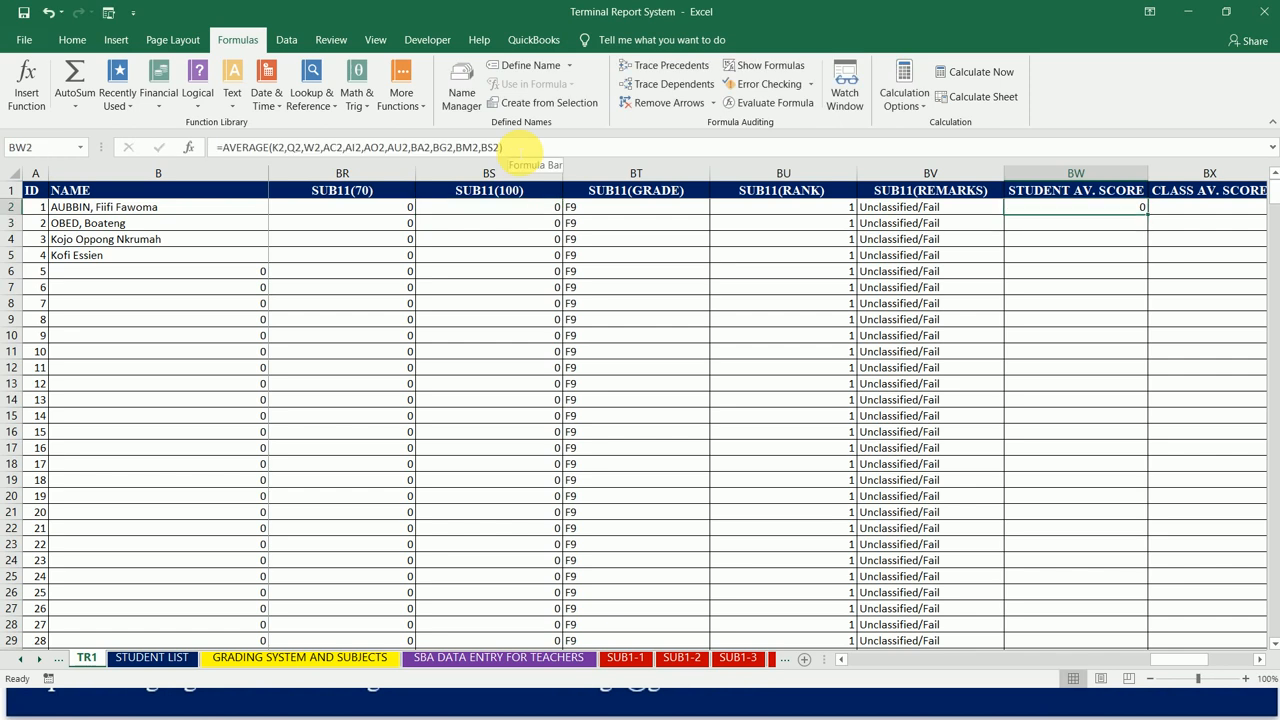
{"action": "double_click", "coordinate": [1152, 217]}
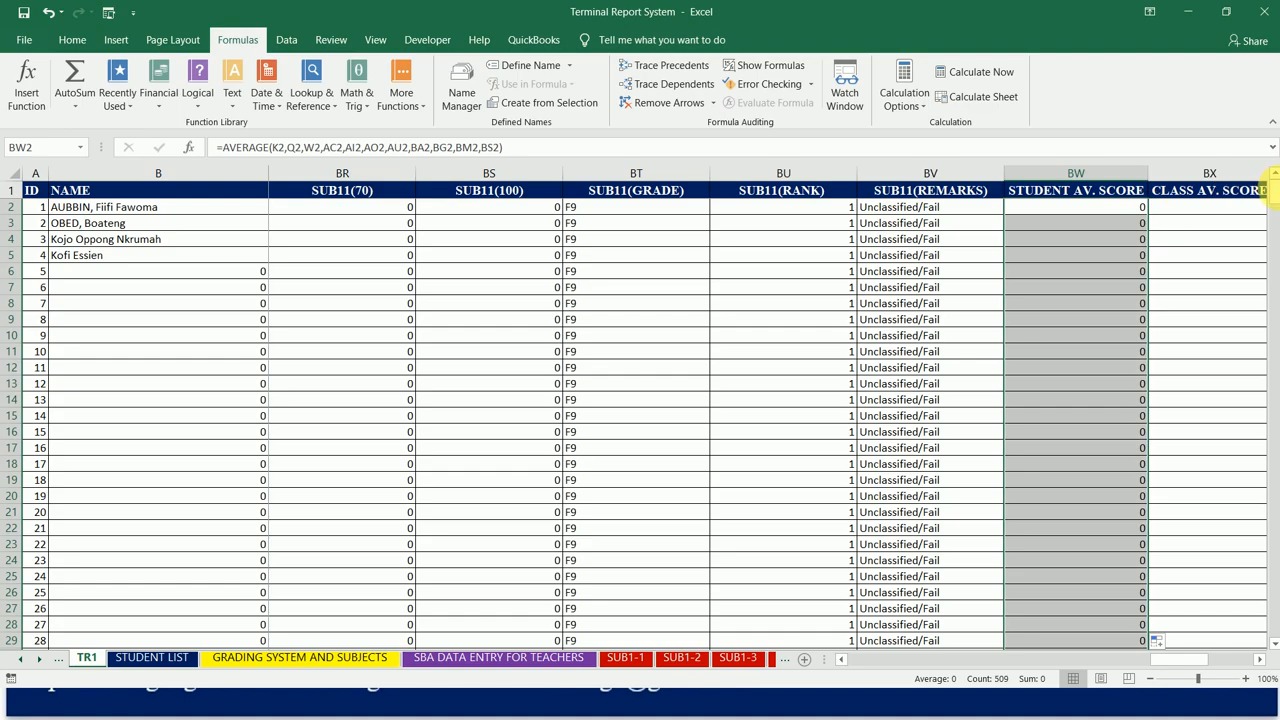
{"action": "left_click_drag", "start_coordinate": [1276, 195], "coordinate": [1264, 470]}
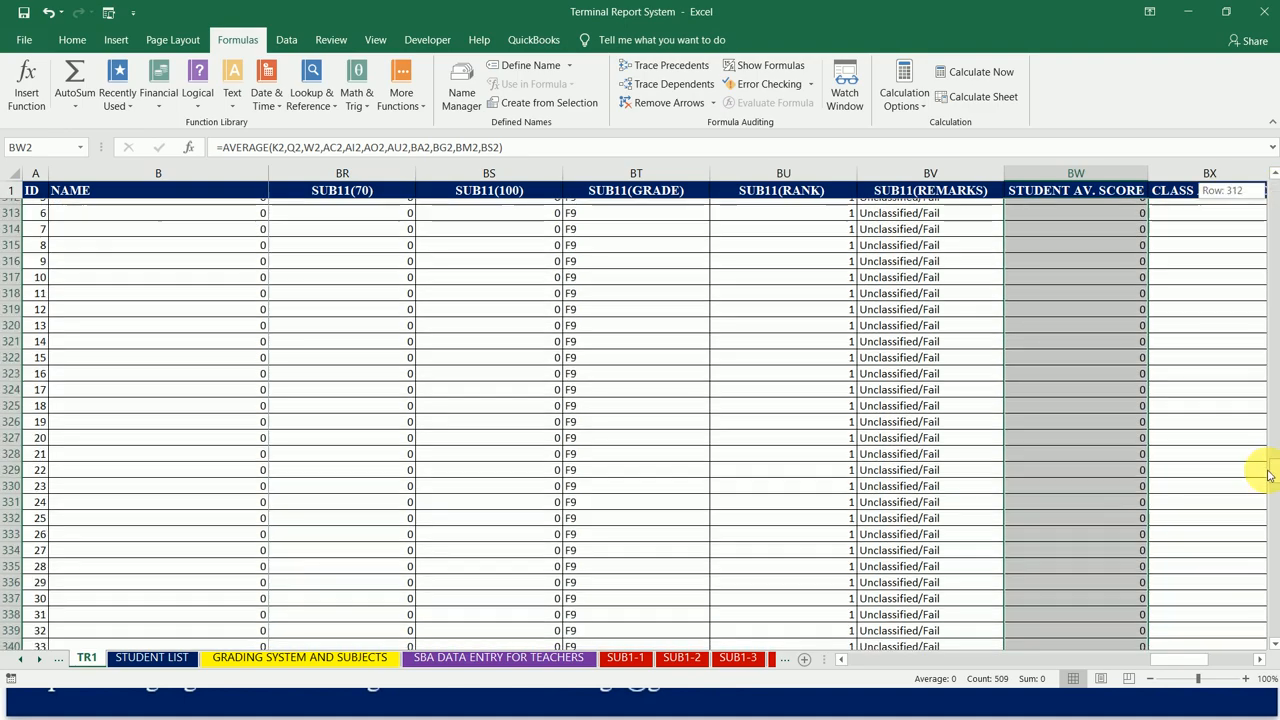
{"action": "left_click_drag", "start_coordinate": [1276, 309], "coordinate": [1274, 197]}
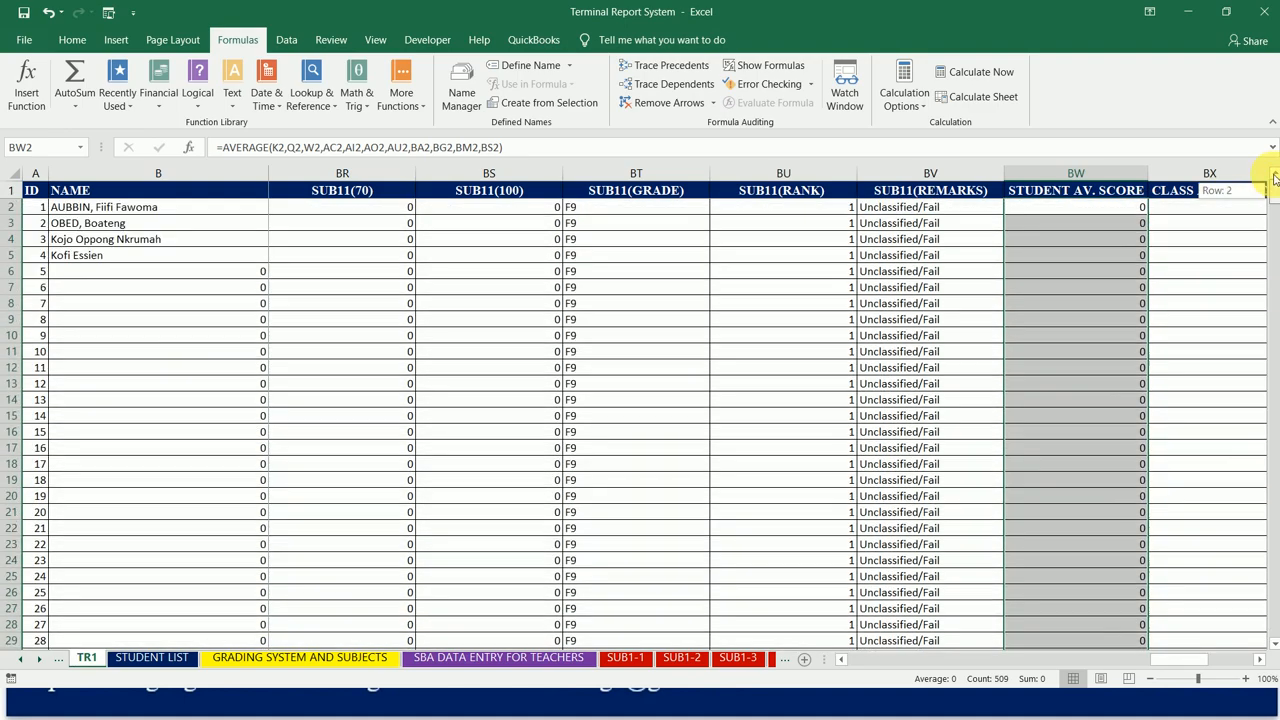
Step: Start an AVERAGE formula in BX2, the first student's CLASS AV. SCORE cell
{"action": "left_click", "coordinate": [1067, 214]}
{"action": "key", "text": "Right"}
{"action": "key", "text": "Right"}
{"action": "key", "text": "Right"}
{"action": "key", "text": "Right"}
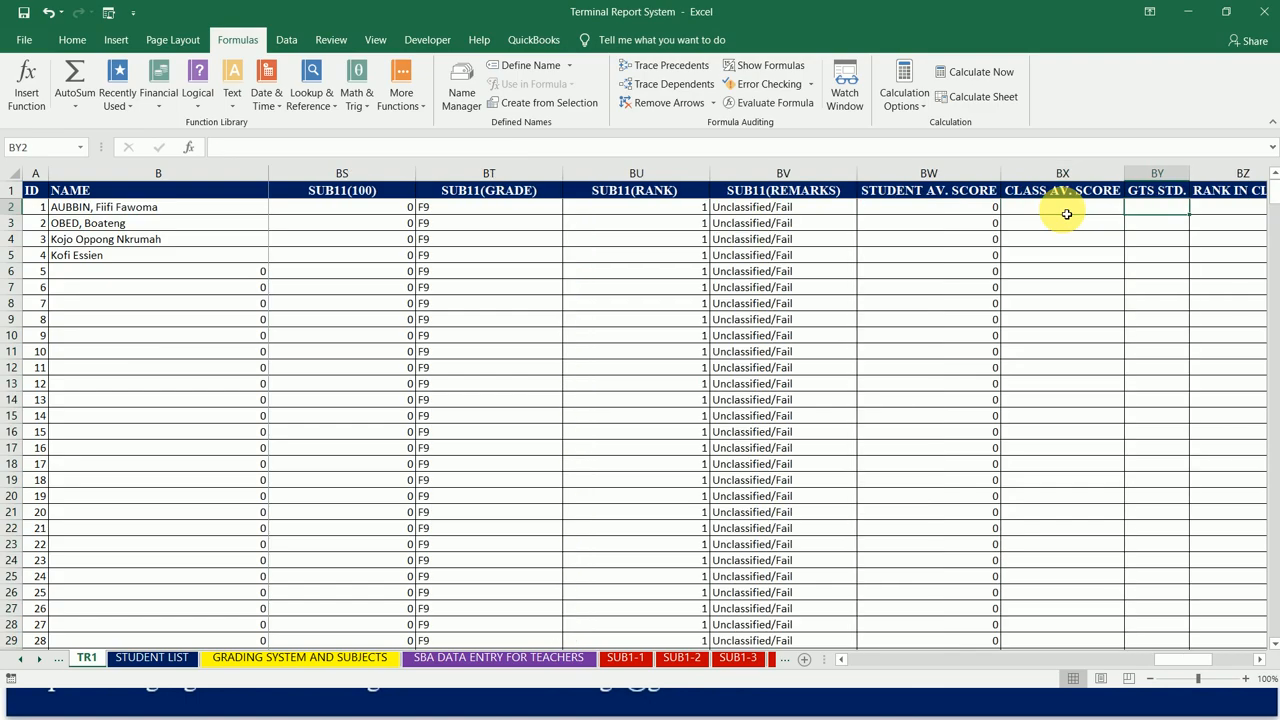
{"action": "key", "text": "Left"}
{"action": "key", "text": "Left"}
{"action": "key", "text": "Left"}
{"action": "key", "text": "Left"}
{"action": "key", "text": "Left"}
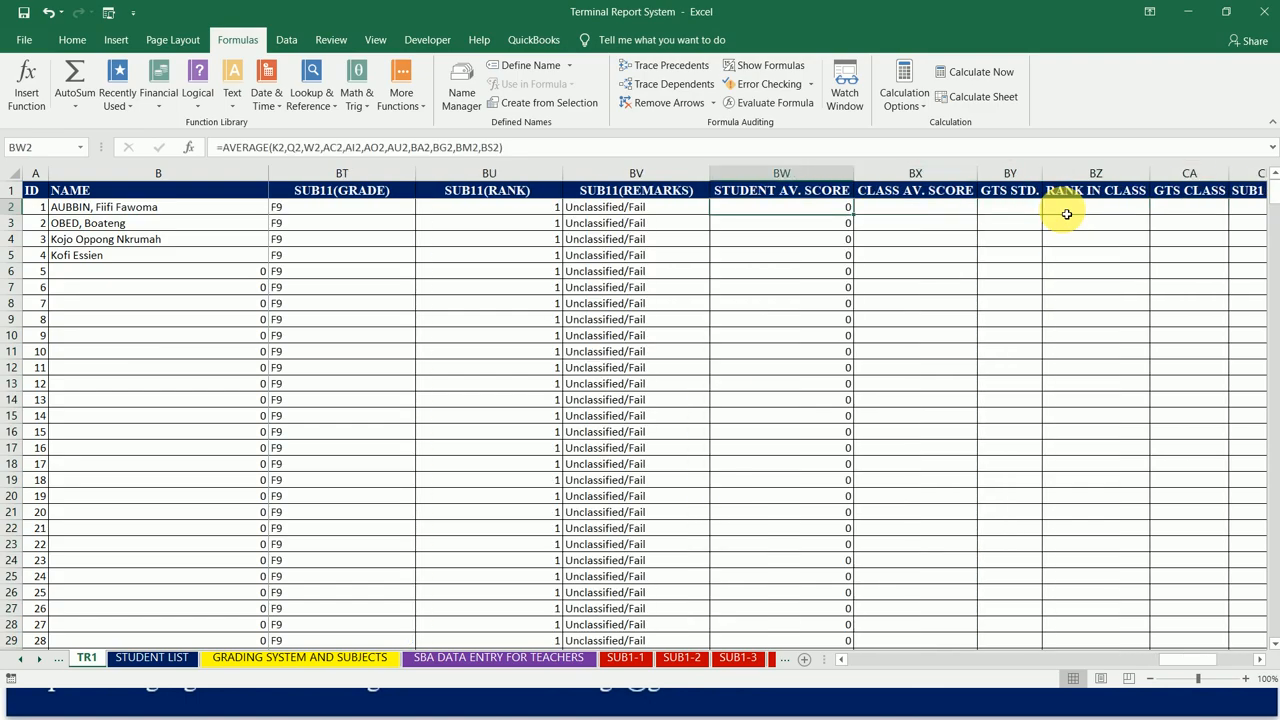
{"action": "key", "text": "Right"}
{"action": "key", "text": "Right"}
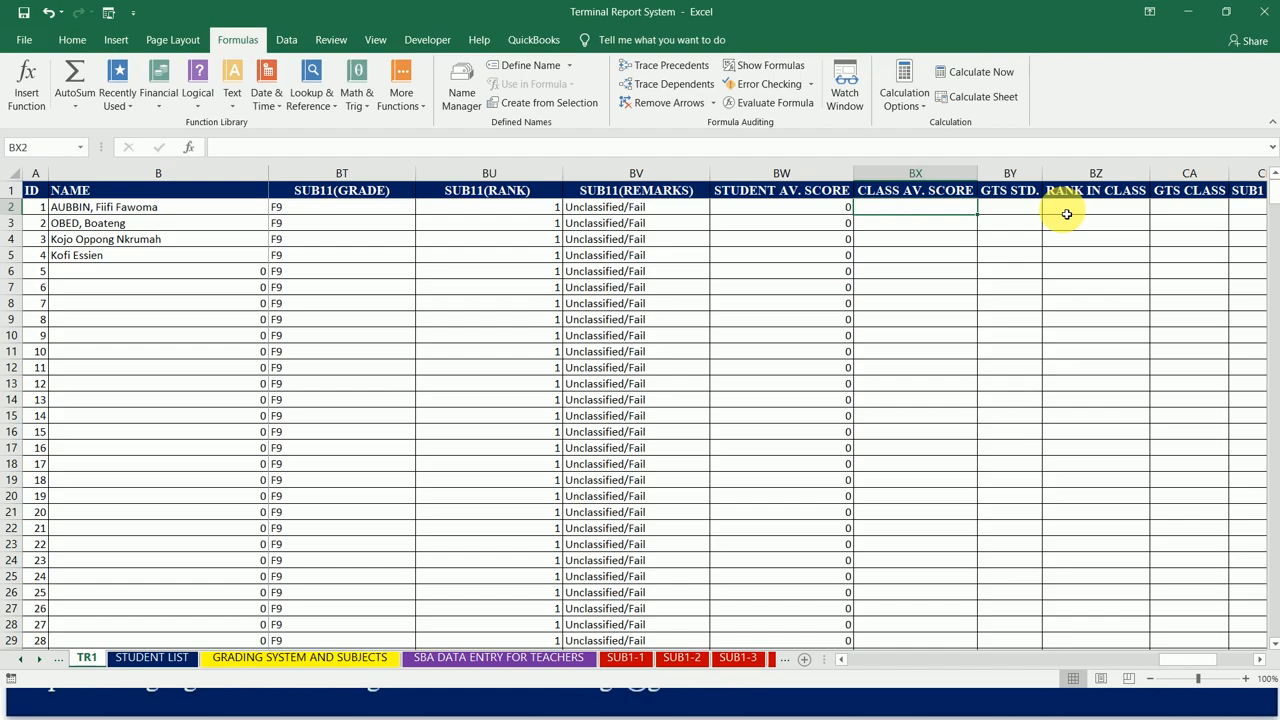
{"action": "type", "text": "="}
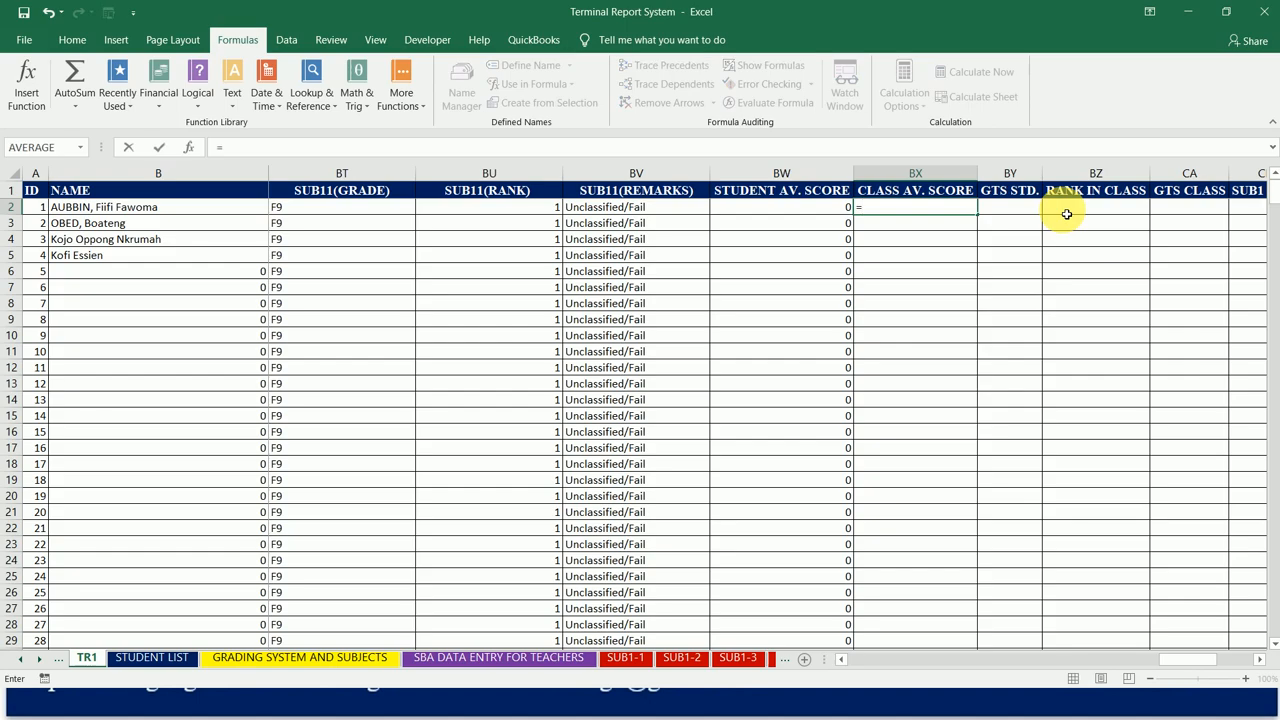
{"action": "type", "text": "AVERAGE"}
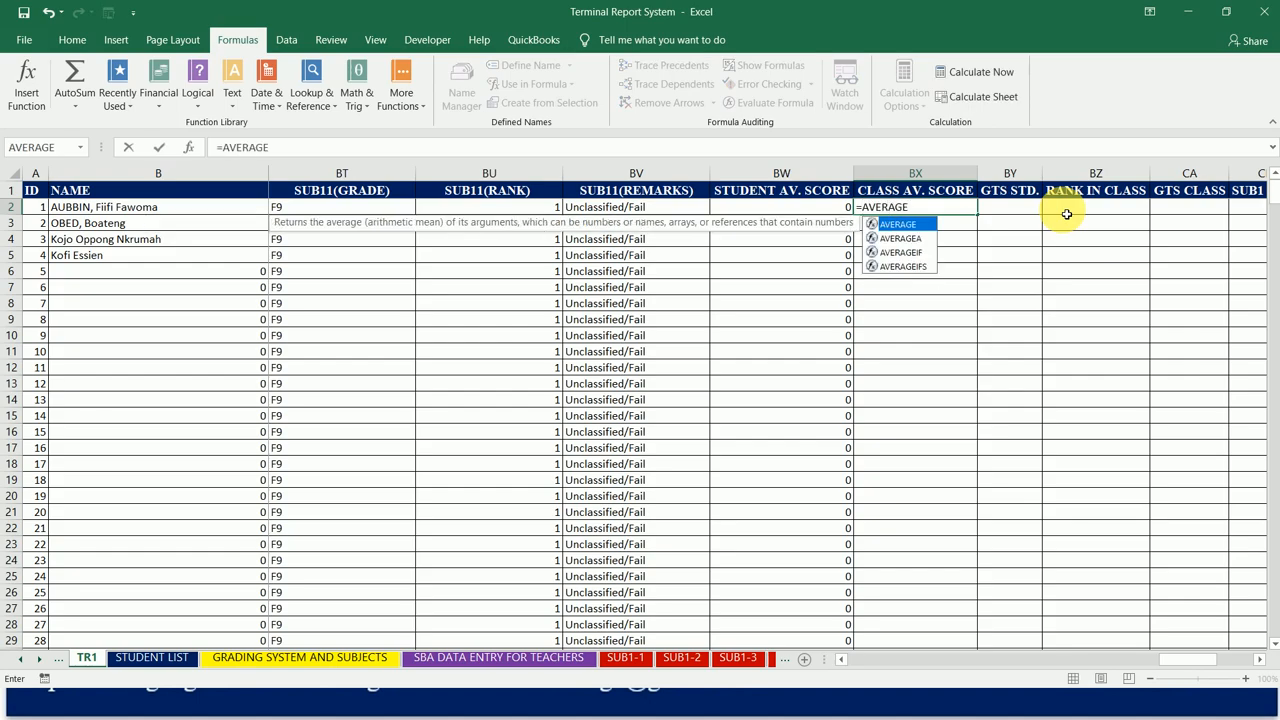
{"action": "type", "text": "("}
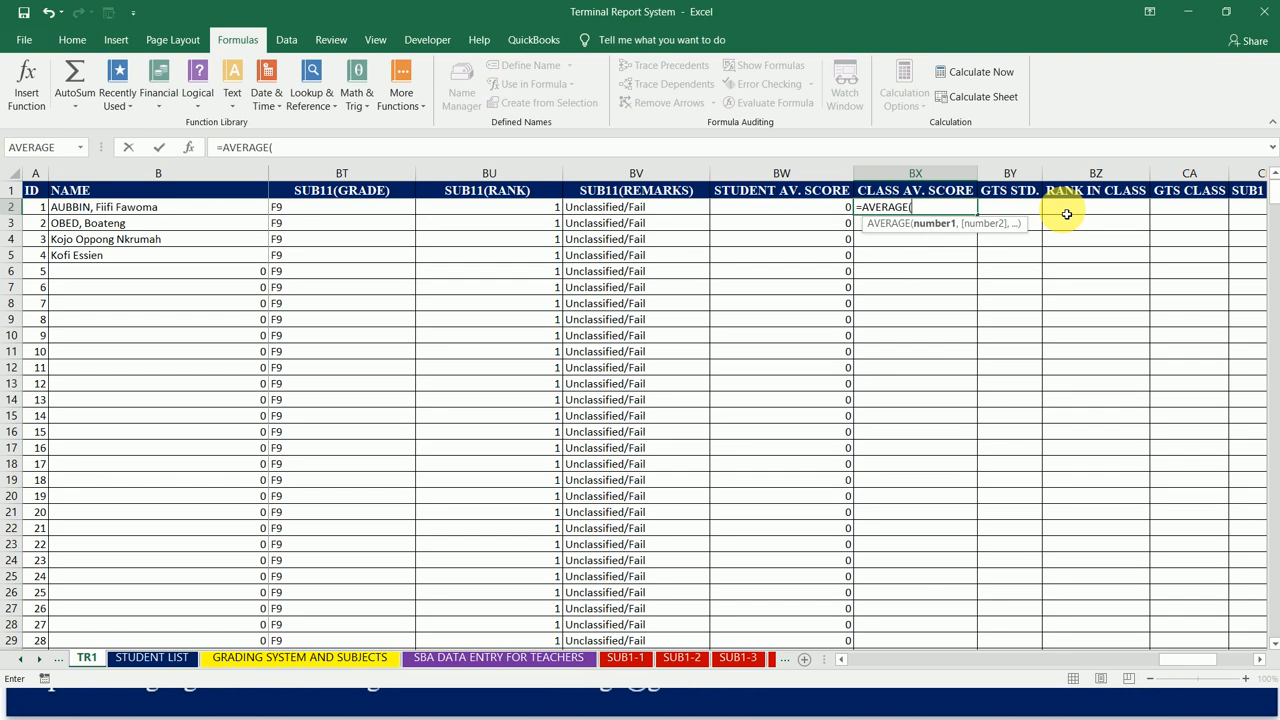
Step: Set BW2:BW51, the first class's STUDENT AV. SCORE values, as the AVERAGE range in BX2 and commit the formula
{"action": "left_click", "coordinate": [810, 211]}
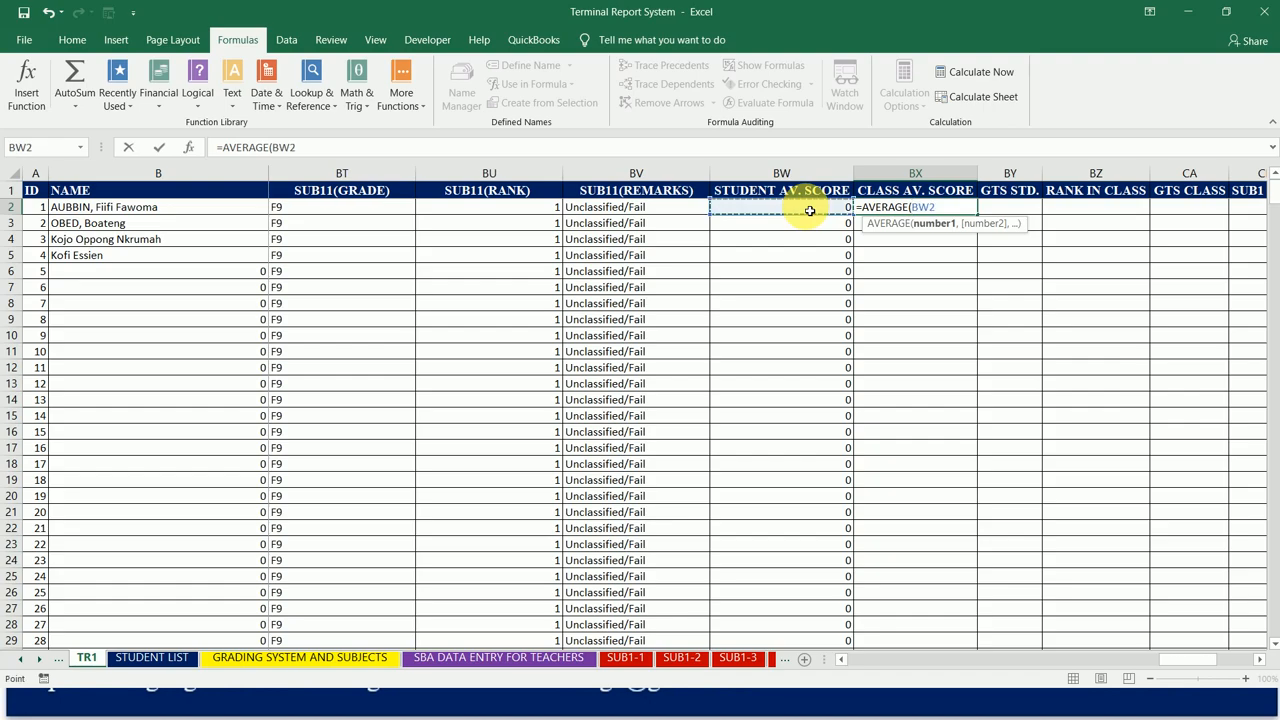
{"action": "left_click_drag", "start_coordinate": [810, 211], "coordinate": [808, 580]}
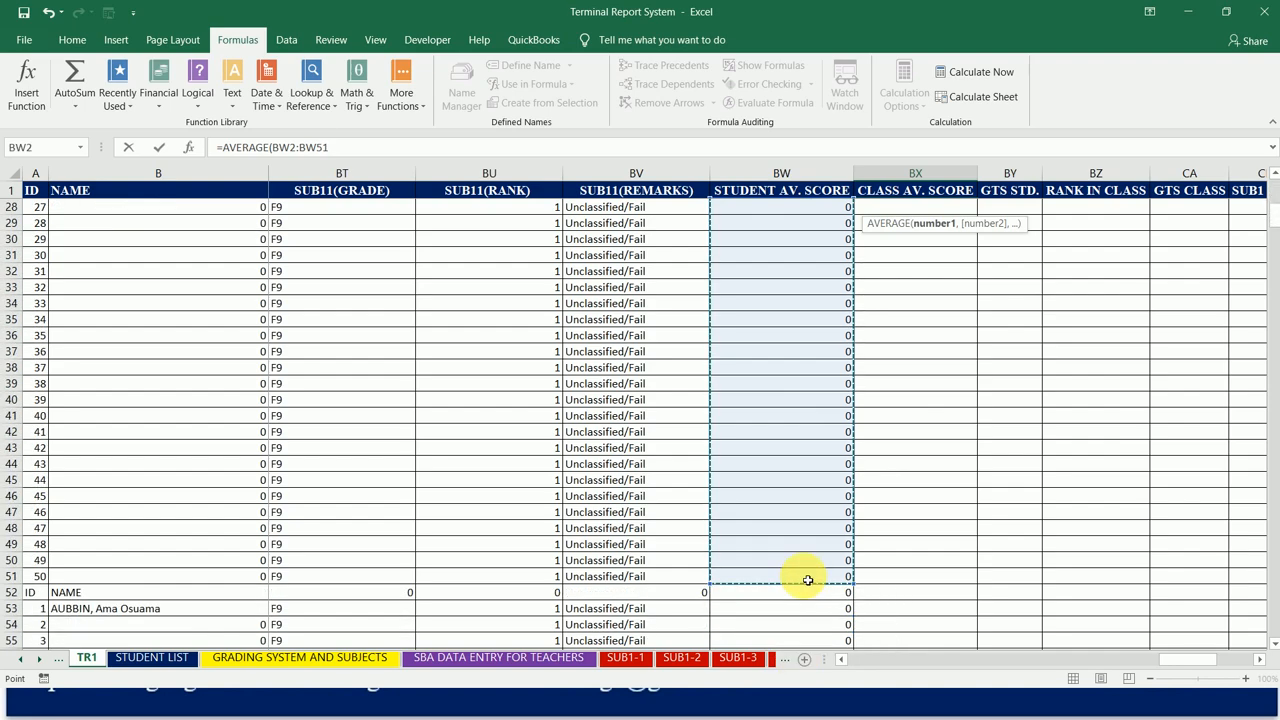
{"action": "left_click", "coordinate": [330, 147]}
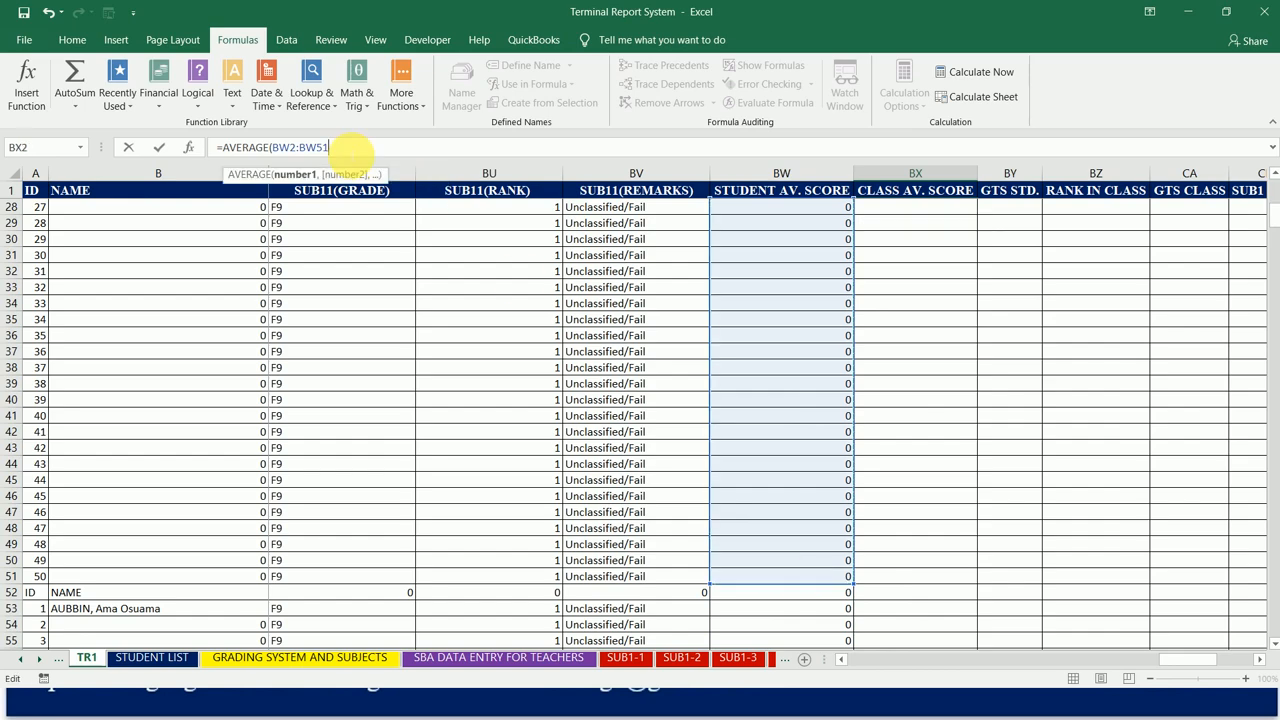
{"action": "type", "text": ")"}
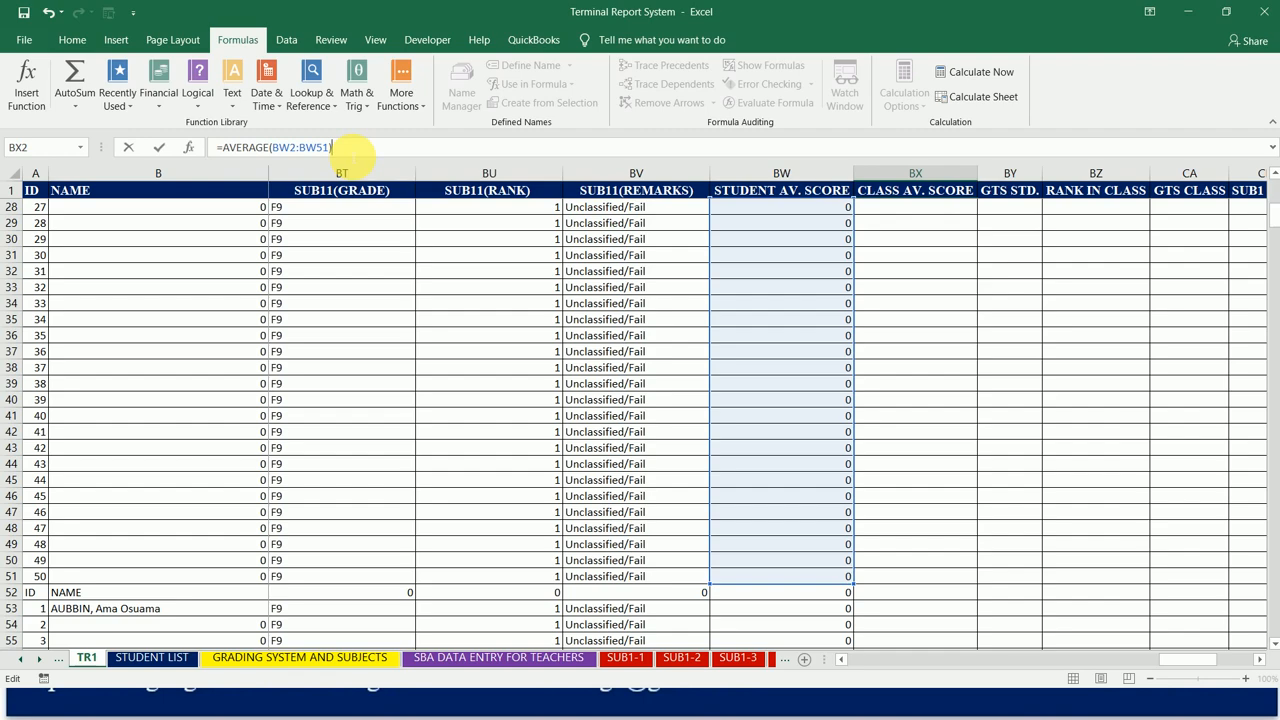
{"action": "key", "text": "ctrl+Return"}
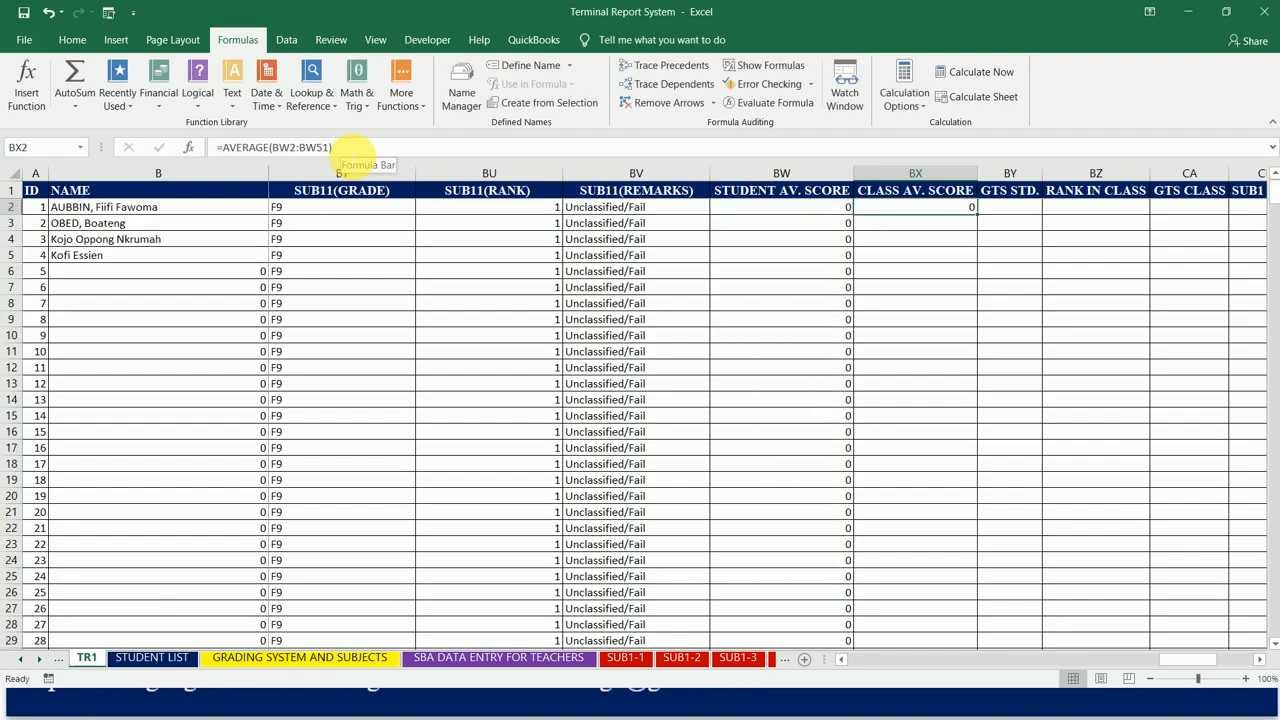
{"action": "left_click", "coordinate": [355, 148]}
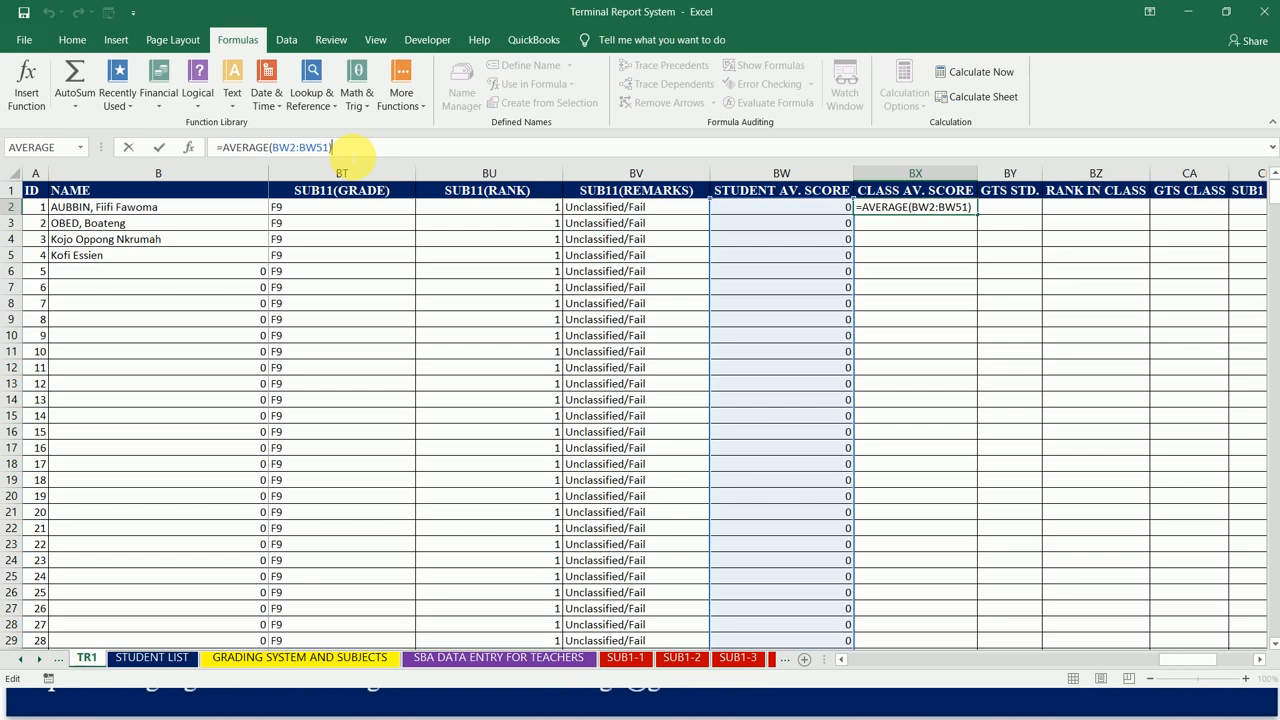
{"action": "key", "text": "Return"}
{"action": "key", "text": "Up"}
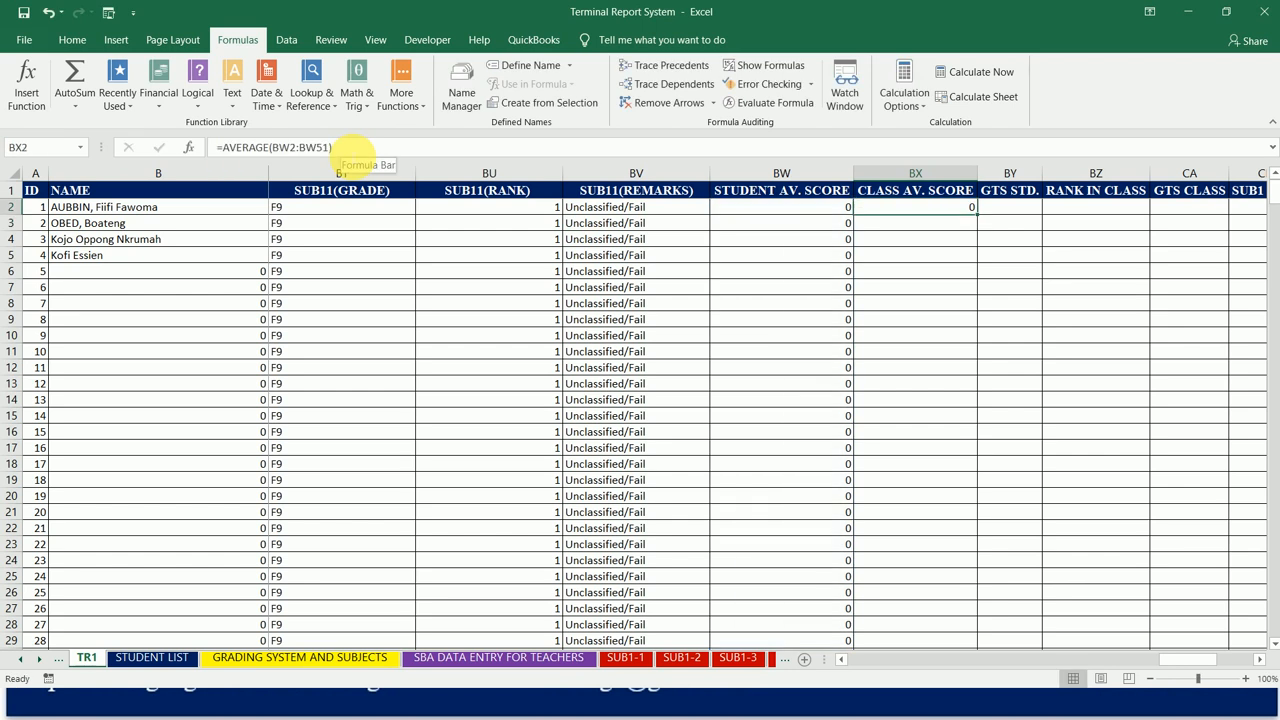
Step: Copy the BX2 class average formula to BX53, the second class's first student row, and check the range it covers
{"action": "key", "text": "ctrl+c"}
{"action": "key", "text": "Down"}
{"action": "key", "text": "Down"}
{"action": "key", "text": "Down"}
{"action": "key", "text": "Down"}
{"action": "key", "text": "Down"}
{"action": "key", "text": "Down"}
{"action": "key", "text": "Down"}
{"action": "key", "text": "Down"}
{"action": "key", "text": "Down"}
{"action": "key", "text": "Down"}
{"action": "key", "text": "Down"}
{"action": "key", "text": "Down"}
{"action": "key", "text": "Down"}
{"action": "key", "text": "Down"}
{"action": "key", "text": "Down"}
{"action": "key", "text": "Down"}
{"action": "key", "text": "Down"}
{"action": "key", "text": "Down"}
{"action": "key", "text": "Down"}
{"action": "key", "text": "Down"}
{"action": "key", "text": "Down"}
{"action": "key", "text": "Up"}
{"action": "key", "text": "Up"}
{"action": "key", "text": "Up"}
{"action": "key", "text": "Up"}
{"action": "key", "text": "Up"}
{"action": "key", "text": "Up"}
{"action": "key", "text": "Up"}
{"action": "key", "text": "Up"}
{"action": "key", "text": "Up"}
{"action": "key", "text": "Up"}
{"action": "key", "text": "Up"}
{"action": "key", "text": "Up"}
{"action": "key", "text": "Up"}
{"action": "key", "text": "Up"}
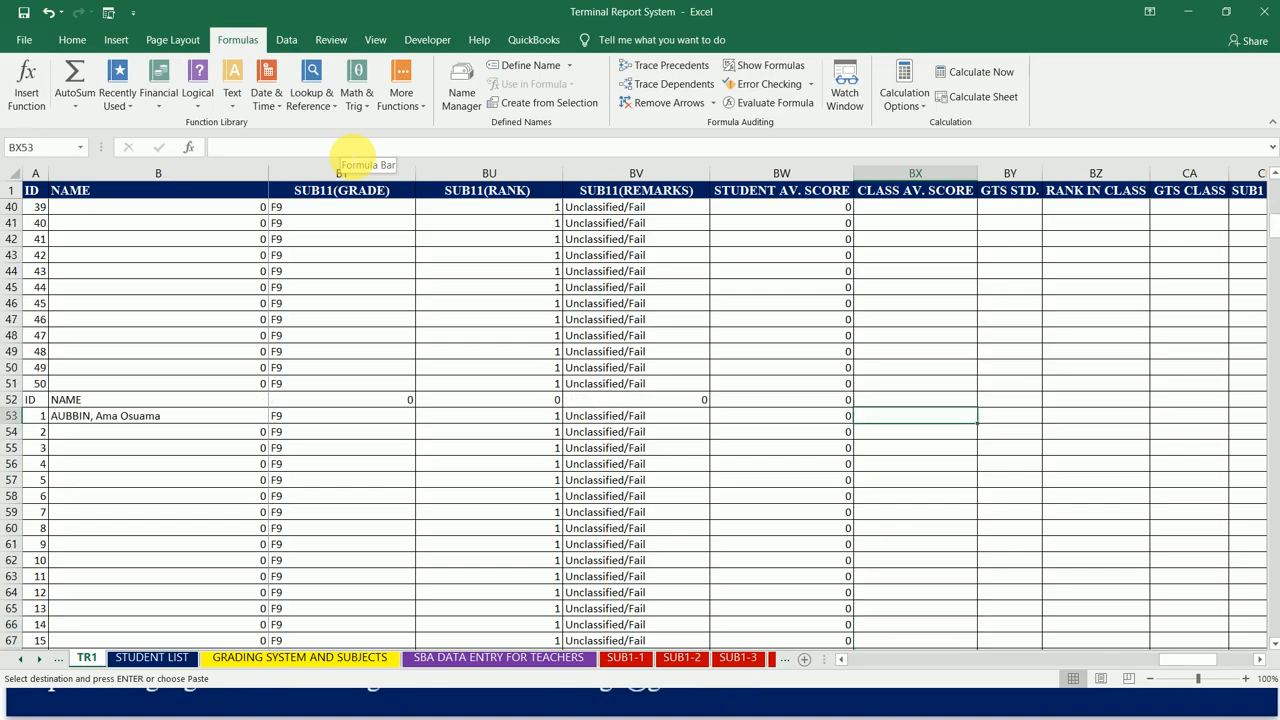
{"action": "key", "text": "ctrl+v"}
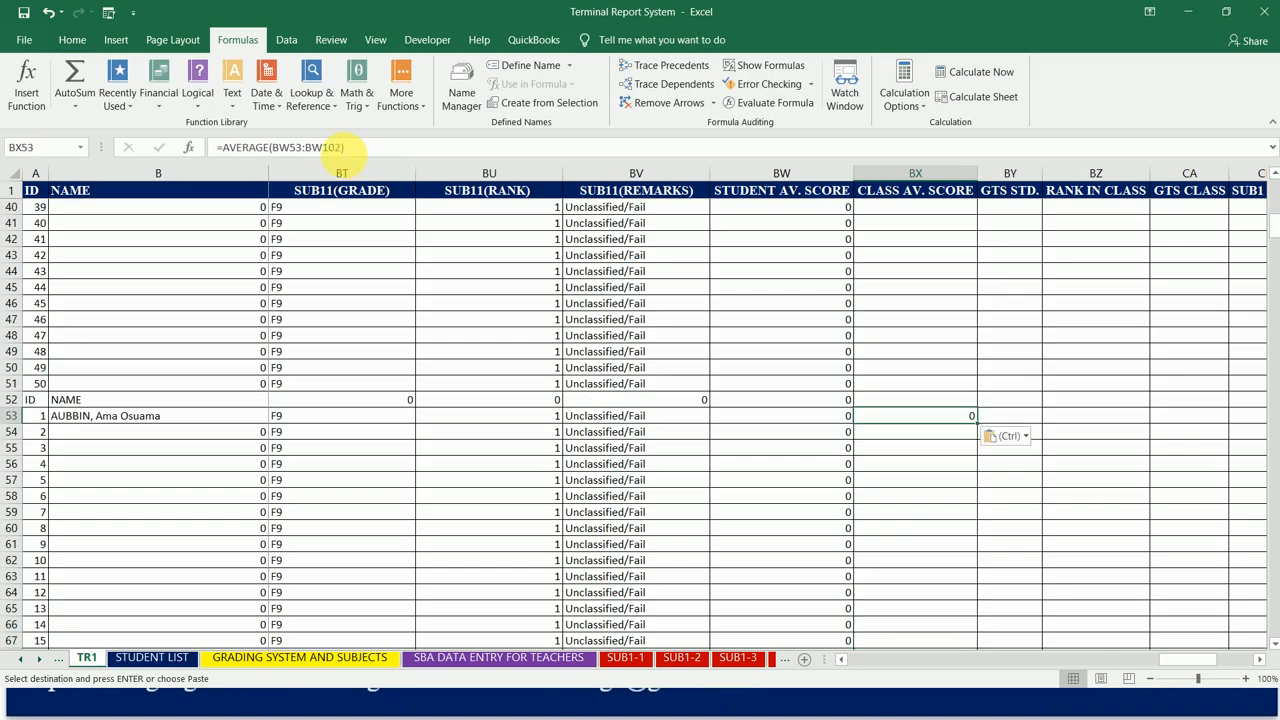
{"action": "left_click", "coordinate": [300, 147]}
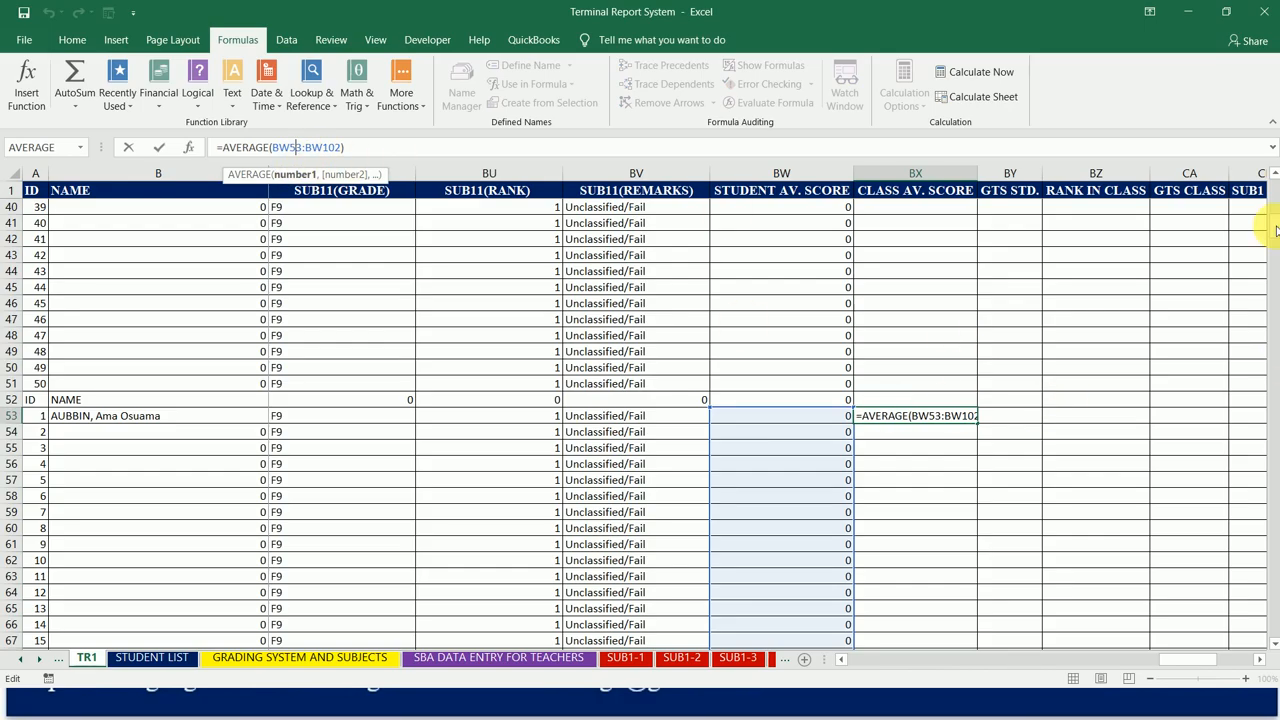
{"action": "scroll", "coordinate": [1240, 225], "scroll_direction": "down", "scroll_amount": 16}
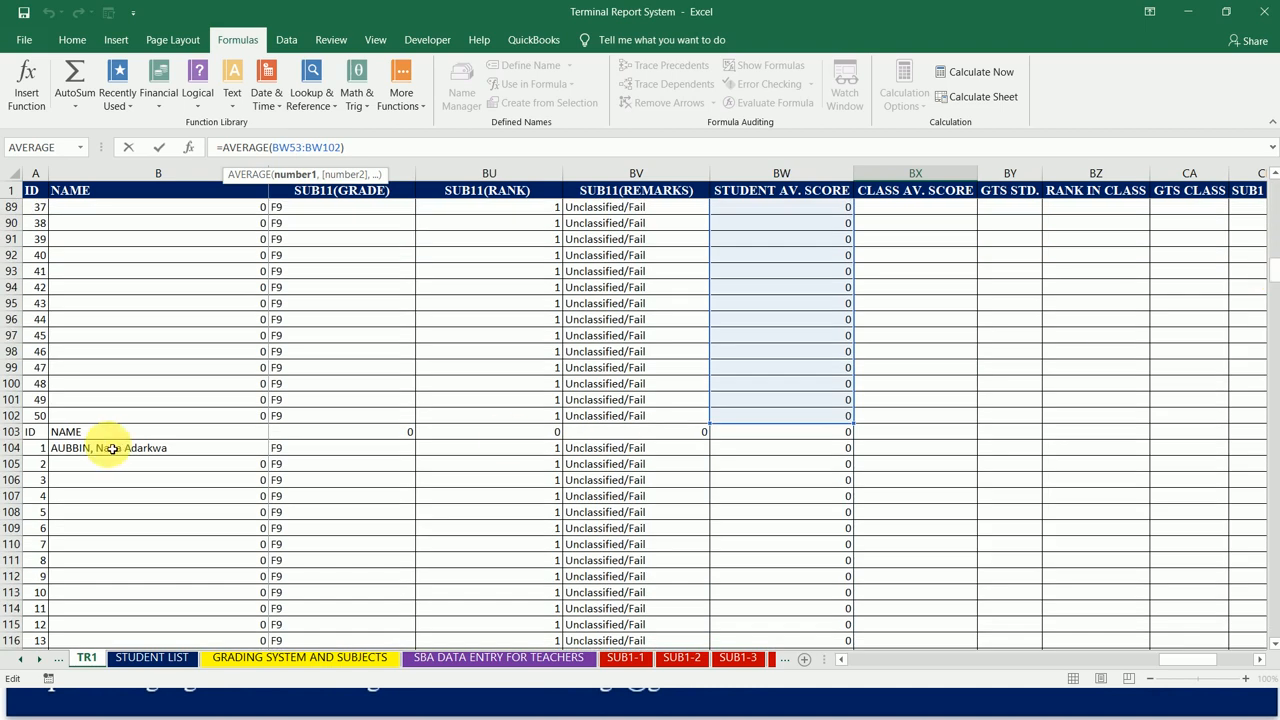
{"action": "key", "text": "Return"}
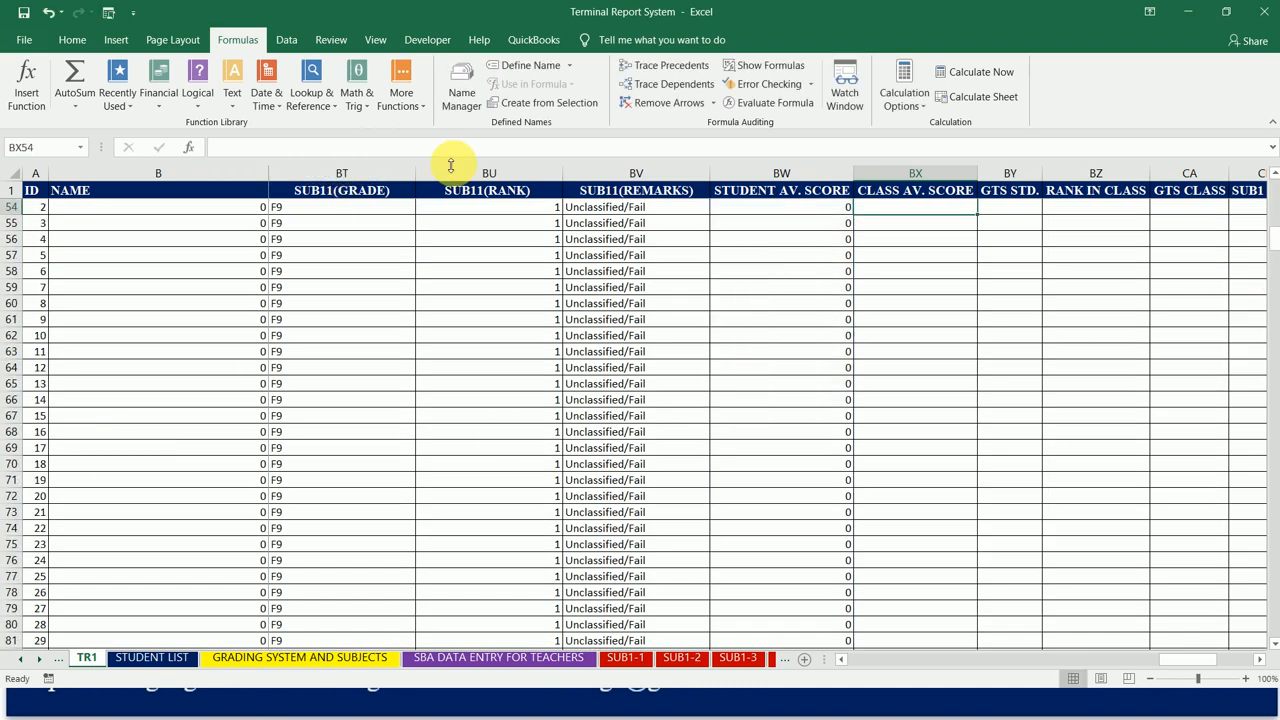
Step: Copy the BX53 class average formula to BX104, the third class's first student row, and check its range
{"action": "key", "text": "Up"}
{"action": "key", "text": "Down"}
{"action": "key", "text": "ctrl+c"}
{"action": "key", "text": "Down"}
{"action": "key", "text": "Down"}
{"action": "key", "text": "Down"}
{"action": "key", "text": "Down"}
{"action": "key", "text": "Down"}
{"action": "key", "text": "Down"}
{"action": "key", "text": "Down"}
{"action": "key", "text": "Down"}
{"action": "key", "text": "Down"}
{"action": "key", "text": "Down"}
{"action": "key", "text": "Down"}
{"action": "key", "text": "Down"}
{"action": "key", "text": "Down"}
{"action": "key", "text": "Down"}
{"action": "key", "text": "Down"}
{"action": "key", "text": "Down"}
{"action": "key", "text": "Down"}
{"action": "key", "text": "Down"}
{"action": "key", "text": "Down"}
{"action": "key", "text": "Down"}
{"action": "key", "text": "Down"}
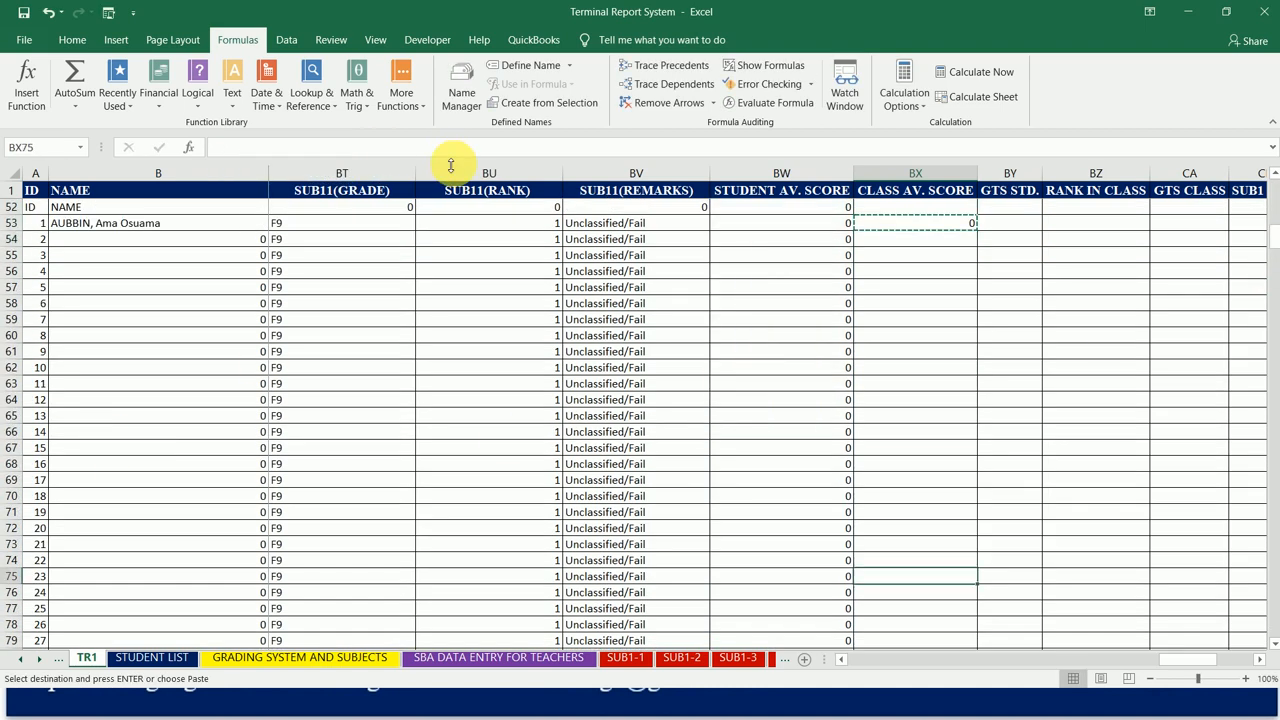
{"action": "key", "text": "Down"}
{"action": "key", "text": "Down"}
{"action": "key", "text": "Down"}
{"action": "key", "text": "Down"}
{"action": "key", "text": "Down"}
{"action": "key", "text": "Down"}
{"action": "key", "text": "Down"}
{"action": "key", "text": "Down"}
{"action": "key", "text": "Down"}
{"action": "key", "text": "Down"}
{"action": "key", "text": "Down"}
{"action": "key", "text": "Down"}
{"action": "key", "text": "Down"}
{"action": "key", "text": "Down"}
{"action": "key", "text": "Down"}
{"action": "key", "text": "Down"}
{"action": "key", "text": "Down"}
{"action": "key", "text": "Down"}
{"action": "key", "text": "Down"}
{"action": "key", "text": "Down"}
{"action": "key", "text": "Up"}
{"action": "key", "text": "Up"}
{"action": "key", "text": "Up"}
{"action": "key", "text": "Up"}
{"action": "key", "text": "Up"}
{"action": "key", "text": "Up"}
{"action": "key", "text": "Up"}
{"action": "key", "text": "Up"}
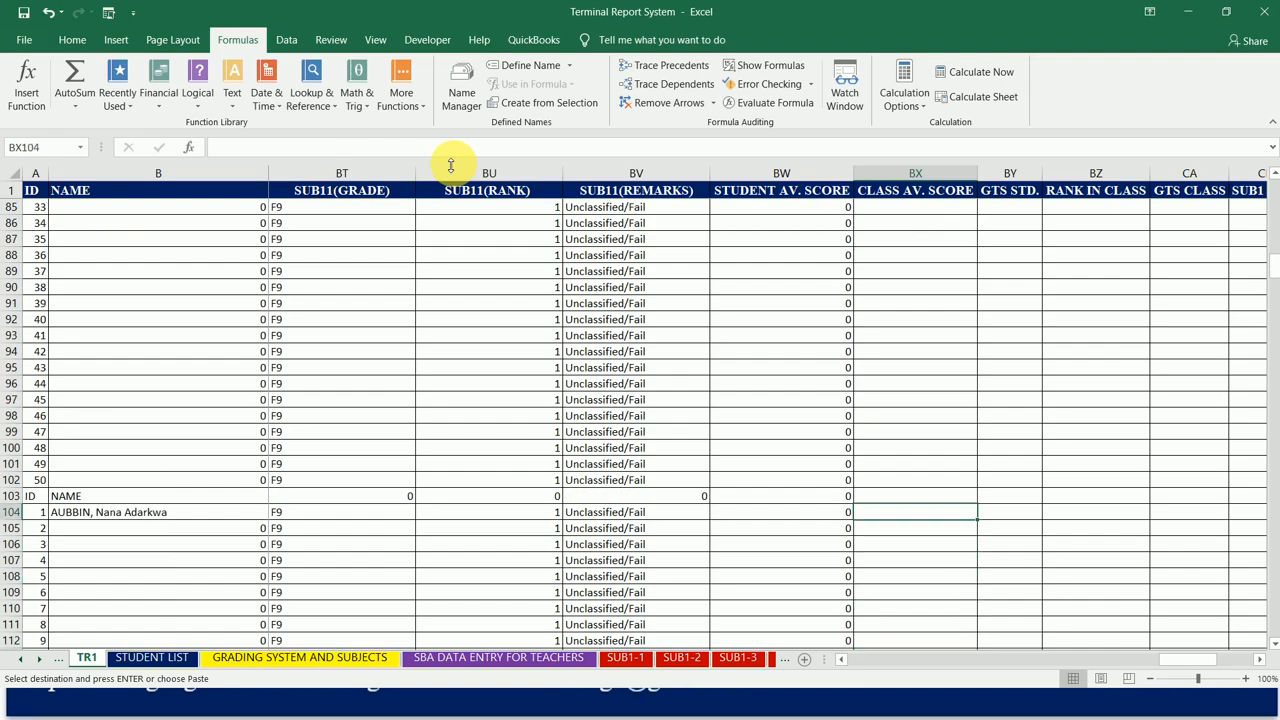
{"action": "key", "text": "ctrl+v"}
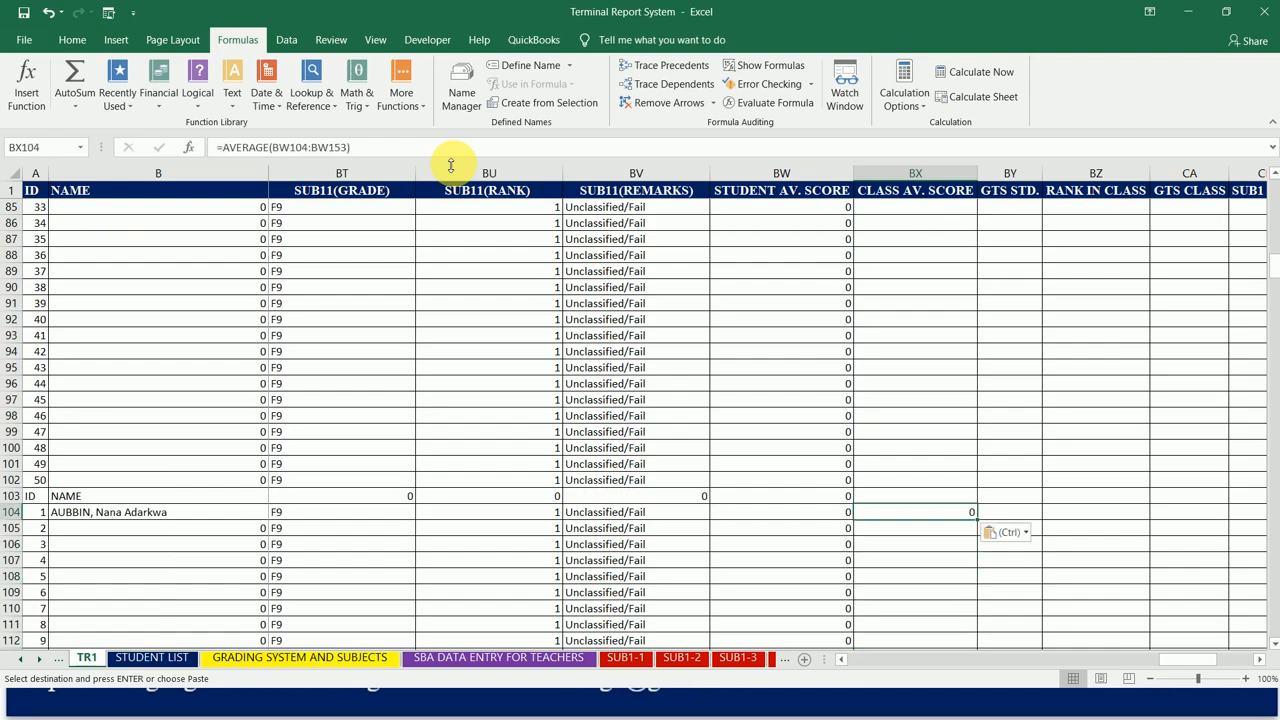
{"action": "left_click", "coordinate": [316, 147]}
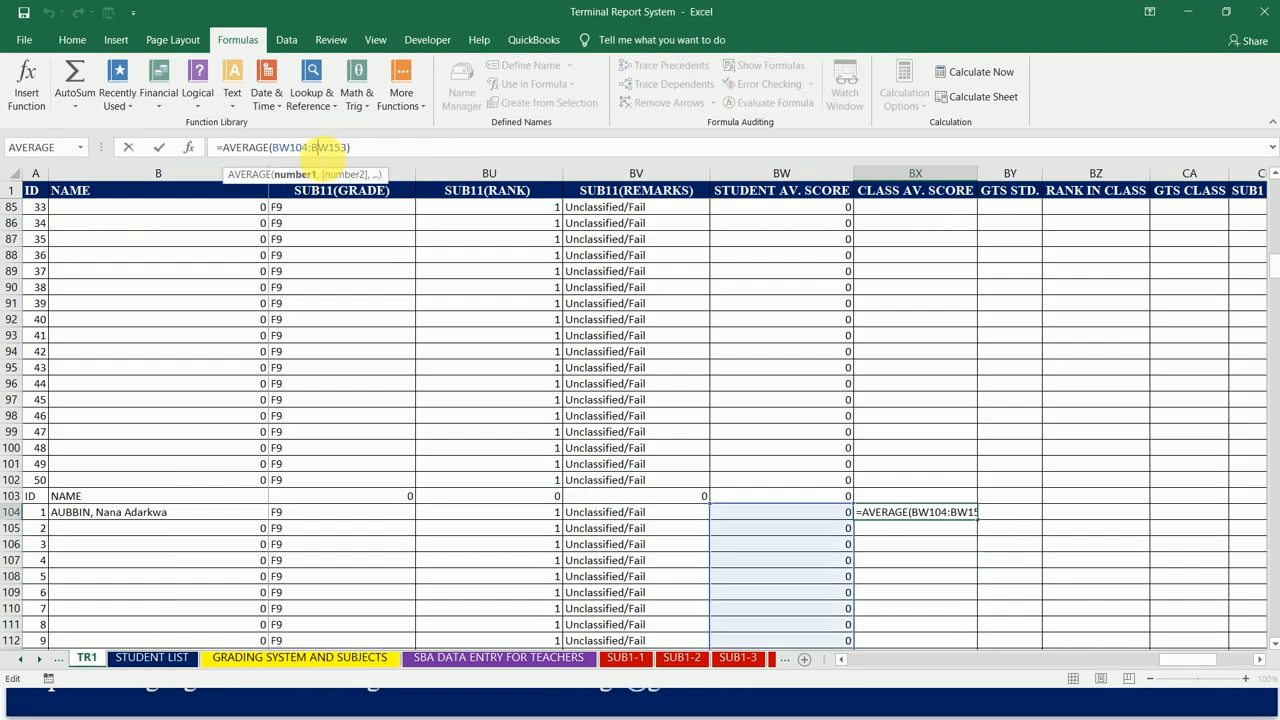
{"action": "key", "text": "Escape"}
Step: Copy the BX104 class average formula to BX155, the fourth class's first student row, and check its range
{"action": "key", "text": "ctrl+c"}
{"action": "key", "text": "Down"}
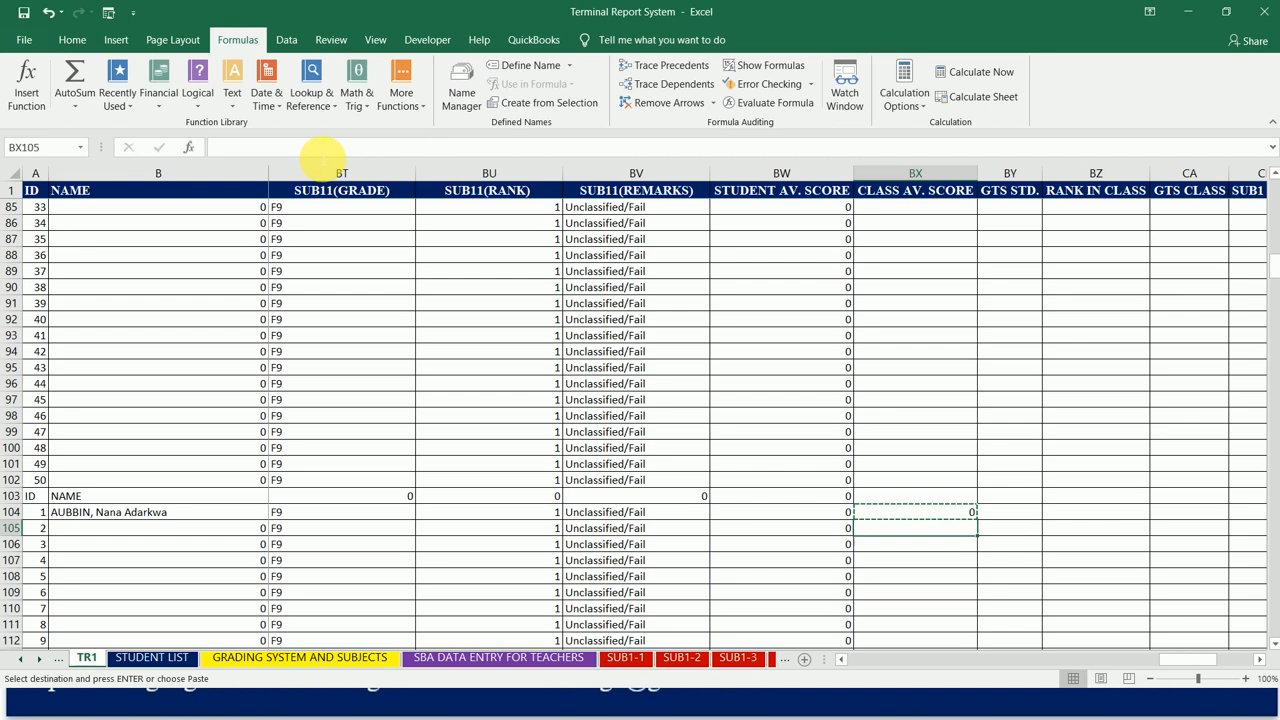
{"action": "key", "text": "Down"}
{"action": "key", "text": "Down"}
{"action": "key", "text": "Down"}
{"action": "key", "text": "Down"}
{"action": "key", "text": "Down"}
{"action": "key", "text": "Down"}
{"action": "key", "text": "Down"}
{"action": "key", "text": "Down"}
{"action": "key", "text": "Down"}
{"action": "key", "text": "Down"}
{"action": "key", "text": "Down"}
{"action": "key", "text": "Down"}
{"action": "key", "text": "Down"}
{"action": "key", "text": "Down"}
{"action": "key", "text": "Down"}
{"action": "key", "text": "Down"}
{"action": "key", "text": "Down"}
{"action": "key", "text": "Down"}
{"action": "key", "text": "Down"}
{"action": "key", "text": "Down"}
{"action": "key", "text": "Down"}
{"action": "key", "text": "Down"}
{"action": "key", "text": "Down"}
{"action": "key", "text": "Down"}
{"action": "key", "text": "Down"}
{"action": "key", "text": "Down"}
{"action": "key", "text": "Down"}
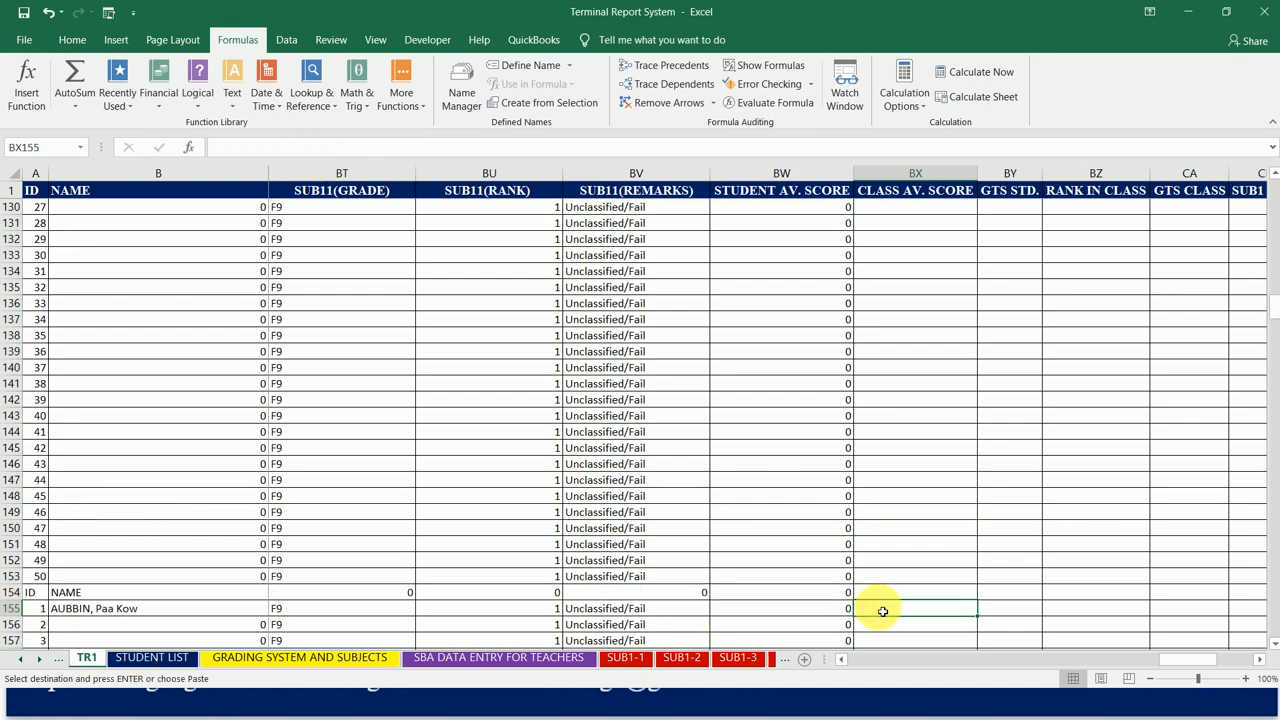
{"action": "key", "text": "ctrl+v"}
{"action": "left_click", "coordinate": [334, 147]}
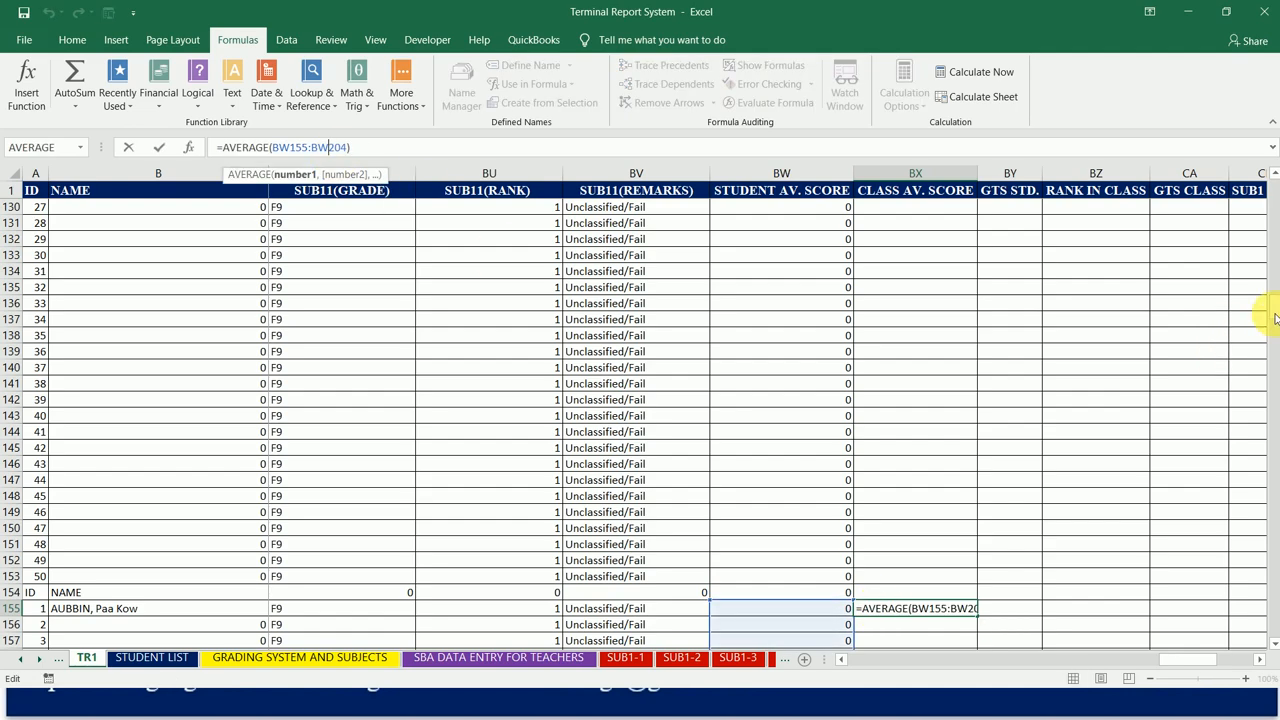
{"action": "mouse_move", "coordinate": [1275, 318]}
{"action": "left_mouse_down"}
{"action": "mouse_move", "coordinate": [1275, 384]}
{"action": "mouse_move", "coordinate": [1275, 328]}
{"action": "left_mouse_up"}
{"action": "key", "text": "ctrl+Return"}
Step: Copy the BX155 class average formula to BX206, the fifth class's first student row
{"action": "key", "text": "ctrl+c"}
{"action": "key", "text": "Down"}
{"action": "key", "text": "Down"}
{"action": "key", "text": "Down"}
{"action": "key", "text": "Down"}
{"action": "key", "text": "Down"}
{"action": "key", "text": "Down"}
{"action": "key", "text": "Down"}
{"action": "key", "text": "Down"}
{"action": "key", "text": "Down"}
{"action": "key", "text": "Down"}
{"action": "key", "text": "Down"}
{"action": "key", "text": "Down"}
{"action": "key", "text": "Down"}
{"action": "key", "text": "Down"}
{"action": "key", "text": "Down"}
{"action": "key", "text": "Down"}
{"action": "key", "text": "Down"}
{"action": "key", "text": "Down"}
{"action": "key", "text": "Down"}
{"action": "key", "text": "Down"}
{"action": "key", "text": "Down"}
{"action": "key", "text": "Down"}
{"action": "key", "text": "Down"}
{"action": "key", "text": "Down"}
{"action": "key", "text": "Down"}
{"action": "key", "text": "Down"}
{"action": "key", "text": "Down"}
{"action": "key", "text": "Down"}
{"action": "key", "text": "Down"}
{"action": "key", "text": "Down"}
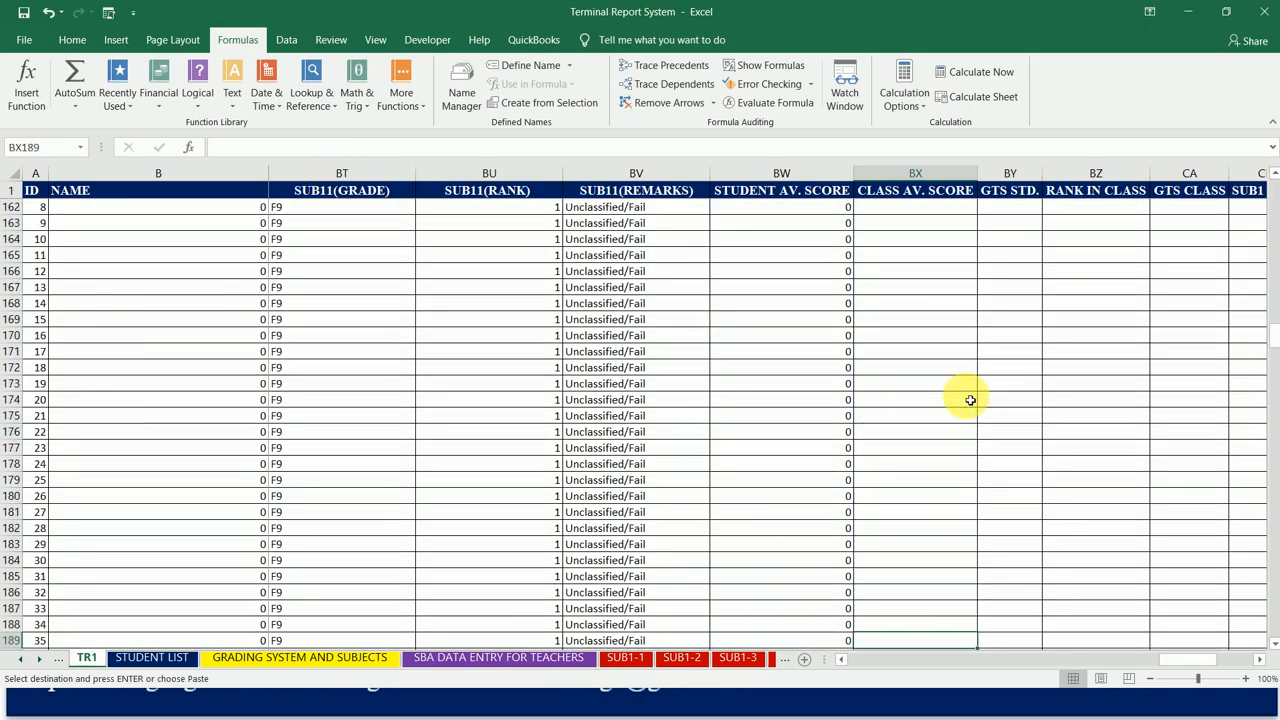
{"action": "key", "text": "Up"}
{"action": "key", "text": "Up"}
{"action": "key", "text": "Up"}
{"action": "key", "text": "Up"}
{"action": "key", "text": "Up"}
{"action": "key", "text": "Up"}
{"action": "key", "text": "Up"}
{"action": "key", "text": "Up"}
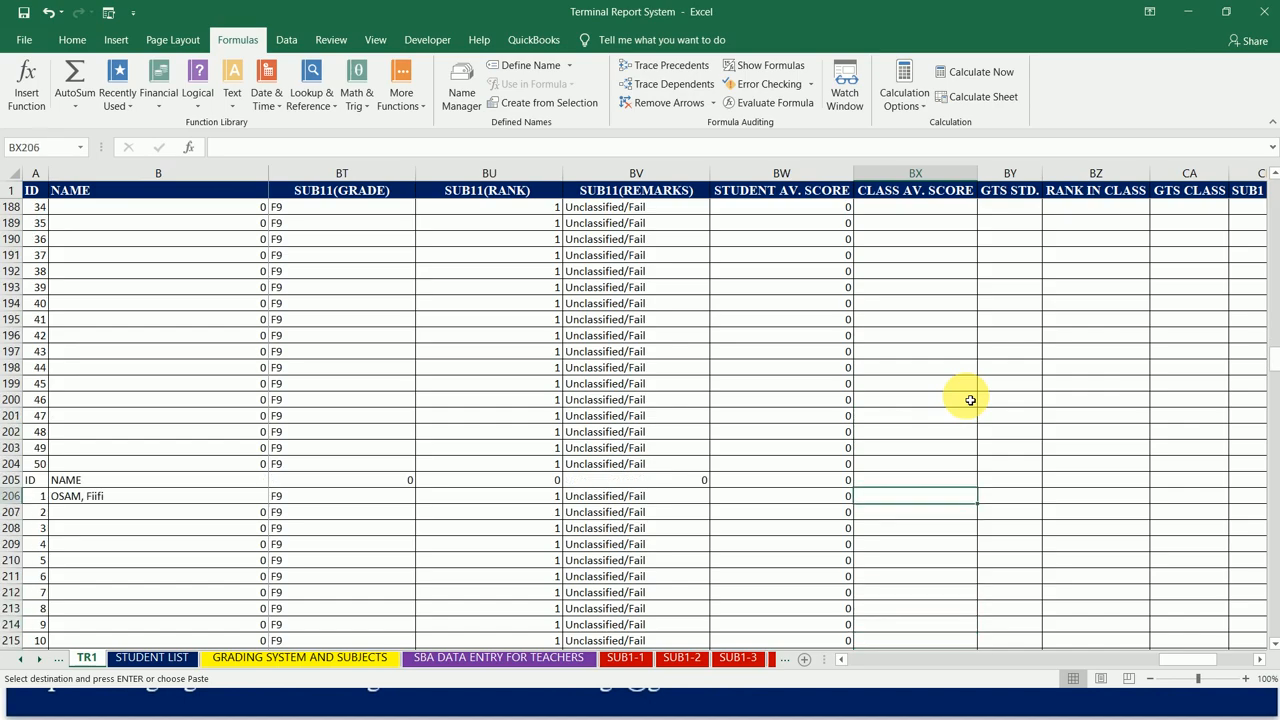
{"action": "key", "text": "ctrl+v"}
Step: Paste the copied class average formula into BX257, the sixth class's first student row
{"action": "key", "text": "Down"}
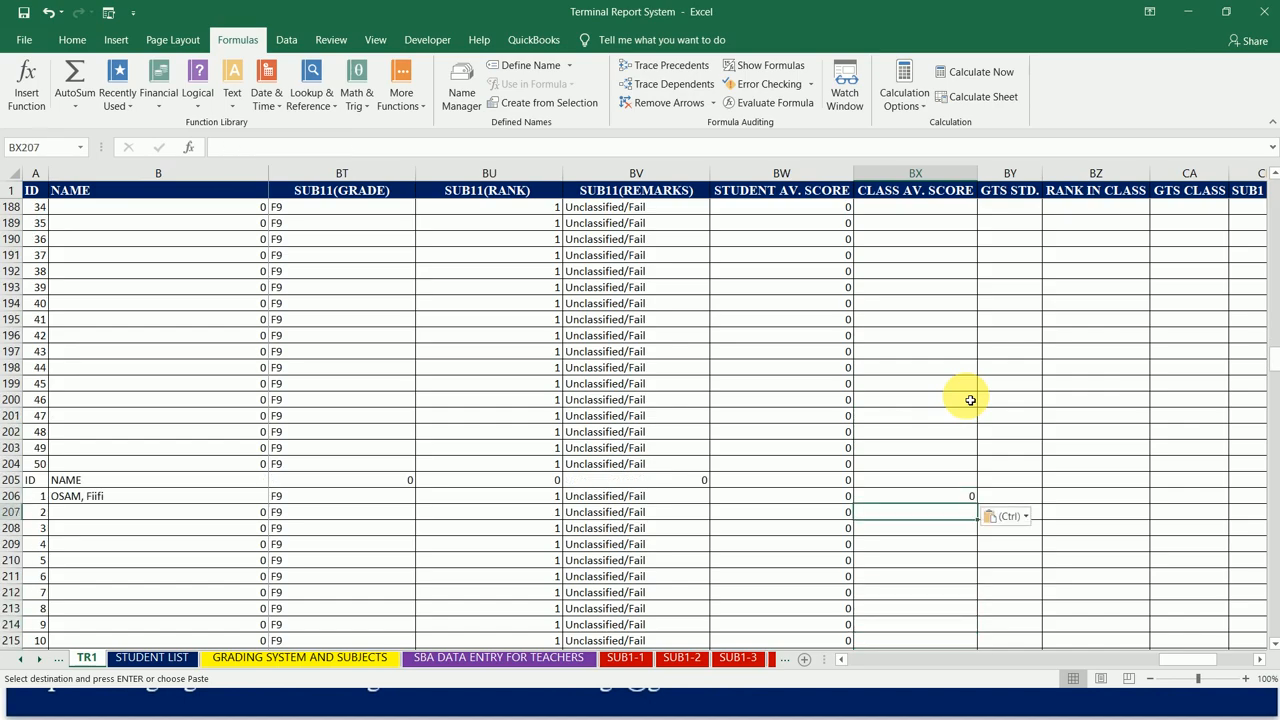
{"action": "key", "text": "Down"}
{"action": "key", "text": "Down"}
{"action": "key", "text": "Down"}
{"action": "key", "text": "Down"}
{"action": "key", "text": "Down"}
{"action": "key", "text": "Down"}
{"action": "key", "text": "Down"}
{"action": "key", "text": "Down"}
{"action": "key", "text": "Down"}
{"action": "key", "text": "Down"}
{"action": "key", "text": "Down"}
{"action": "key", "text": "Down"}
{"action": "key", "text": "Down"}
{"action": "key", "text": "Down"}
{"action": "key", "text": "Down"}
{"action": "key", "text": "Down"}
{"action": "key", "text": "Down"}
{"action": "key", "text": "Down"}
{"action": "key", "text": "Down"}
{"action": "key", "text": "Down"}
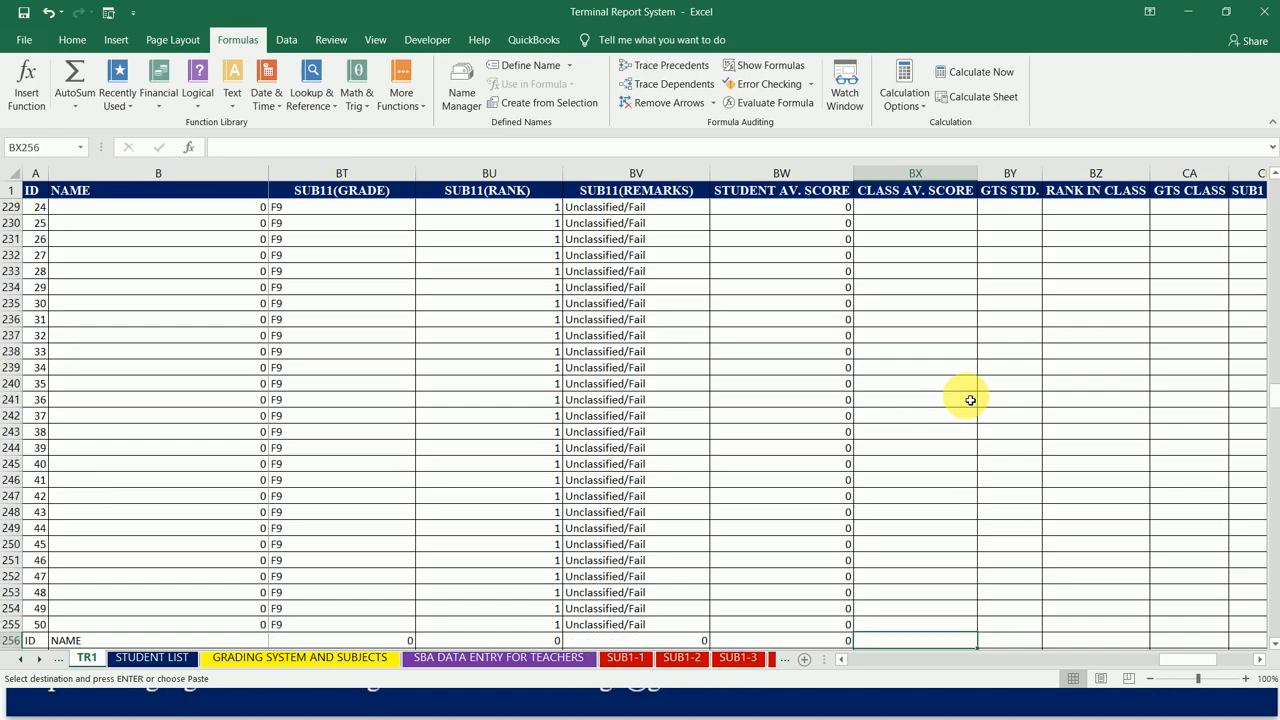
{"action": "key", "text": "Down"}
{"action": "key", "text": "Down"}
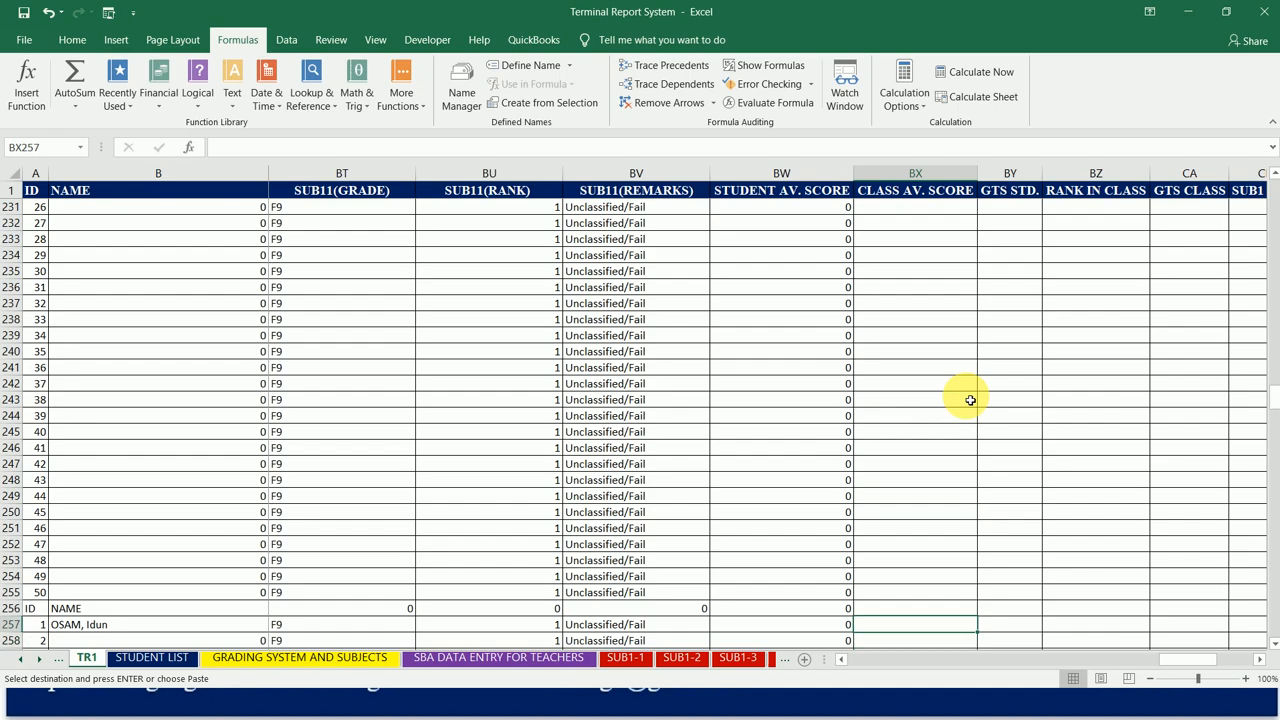
{"action": "key", "text": "ctrl+v"}
Step: Paste the copied class average formula into BX308, the seventh class's first student row, and check its range
{"action": "key", "text": "Down"}
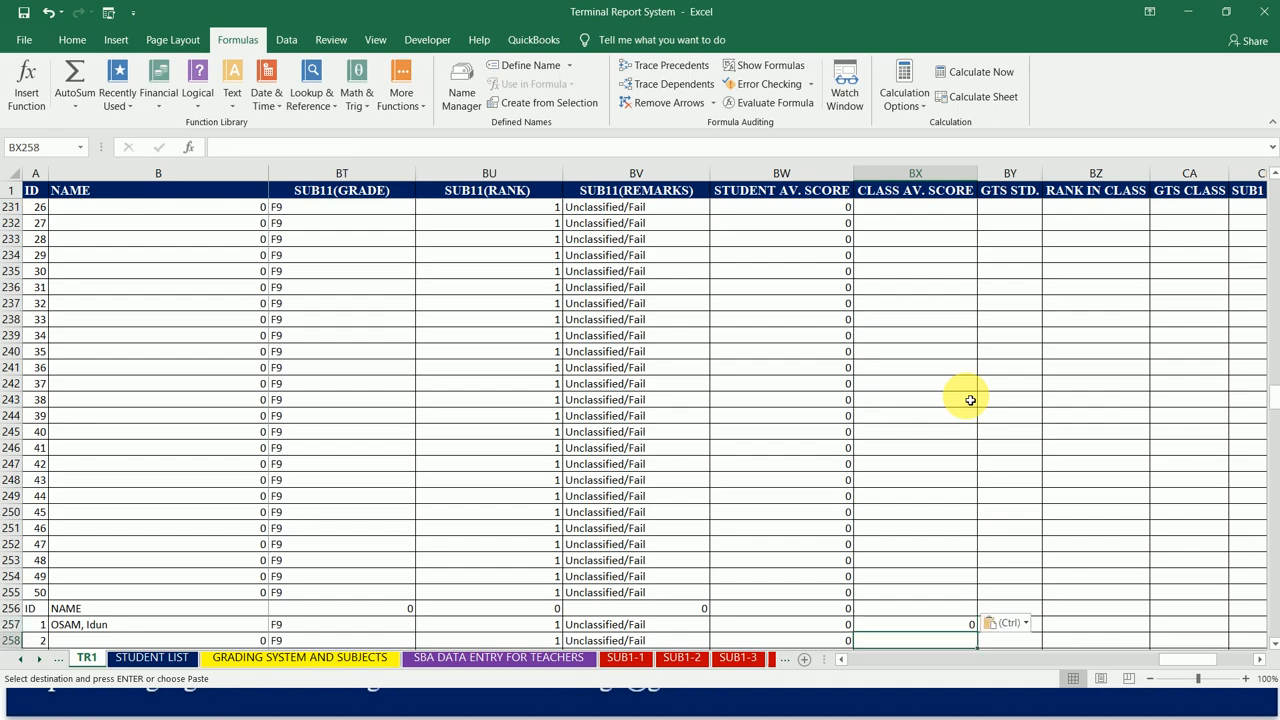
{"action": "key", "text": "Down"}
{"action": "key", "text": "Down"}
{"action": "key", "text": "Down"}
{"action": "key", "text": "Down"}
{"action": "key", "text": "Down"}
{"action": "key", "text": "Down"}
{"action": "key", "text": "Down"}
{"action": "key", "text": "Down"}
{"action": "key", "text": "Down"}
{"action": "key", "text": "Down"}
{"action": "key", "text": "Down"}
{"action": "key", "text": "Down"}
{"action": "key", "text": "Down"}
{"action": "key", "text": "Down"}
{"action": "key", "text": "Down"}
{"action": "key", "text": "Down"}
{"action": "key", "text": "Down"}
{"action": "key", "text": "Down"}
{"action": "key", "text": "Down"}
{"action": "key", "text": "Down"}
{"action": "key", "text": "Down"}
{"action": "key", "text": "Down"}
{"action": "key", "text": "Down"}
{"action": "key", "text": "Down"}
{"action": "key", "text": "Down"}
{"action": "key", "text": "Down"}
{"action": "key", "text": "Down"}
{"action": "key", "text": "Down"}
{"action": "key", "text": "Down"}
{"action": "key", "text": "Down"}
{"action": "key", "text": "Down"}
{"action": "key", "text": "Down"}
{"action": "key", "text": "Down"}
{"action": "key", "text": "Down"}
{"action": "key", "text": "Down"}
{"action": "key", "text": "Down"}
{"action": "key", "text": "Down"}
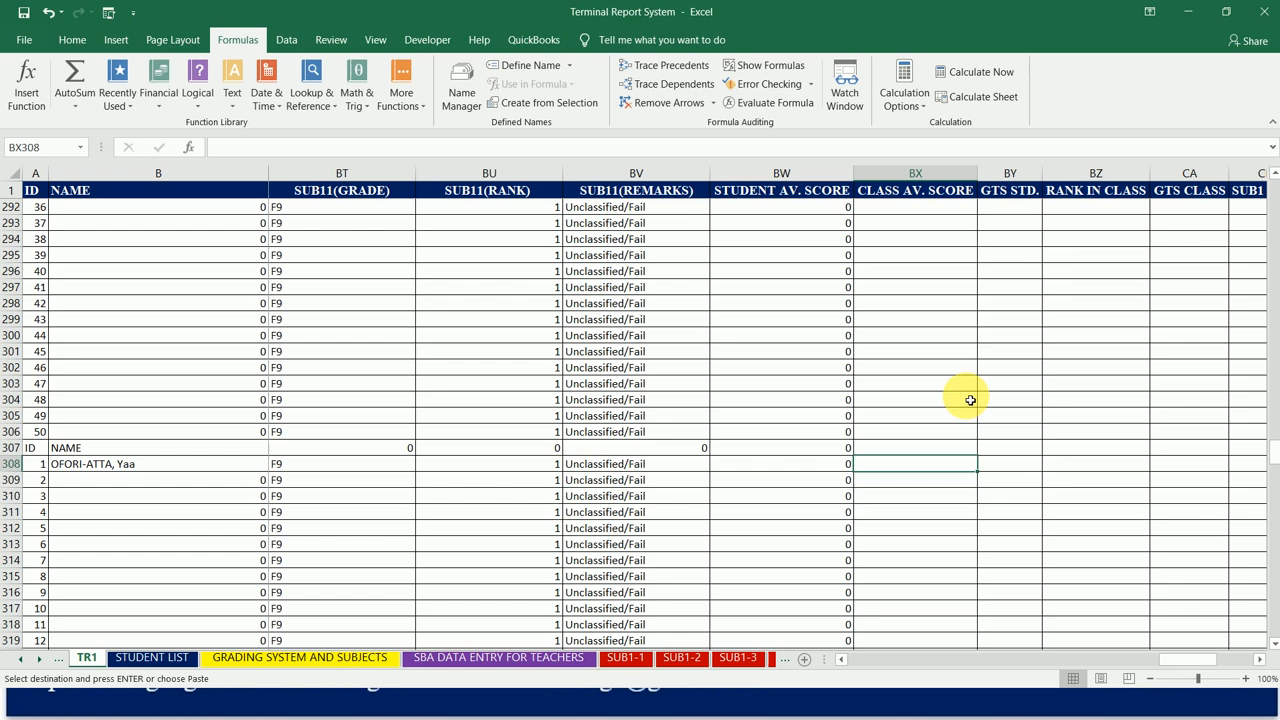
{"action": "key", "text": "ctrl+v"}
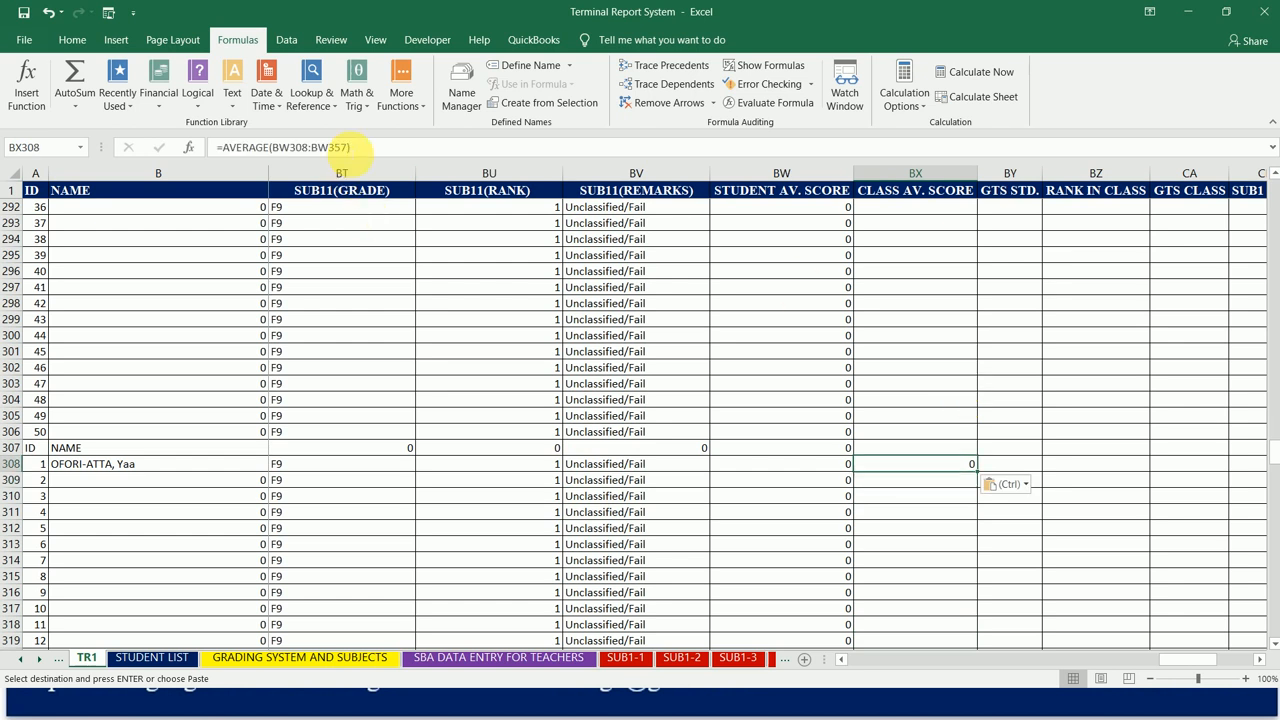
{"action": "left_click", "coordinate": [344, 148]}
{"action": "key", "text": "Escape"}
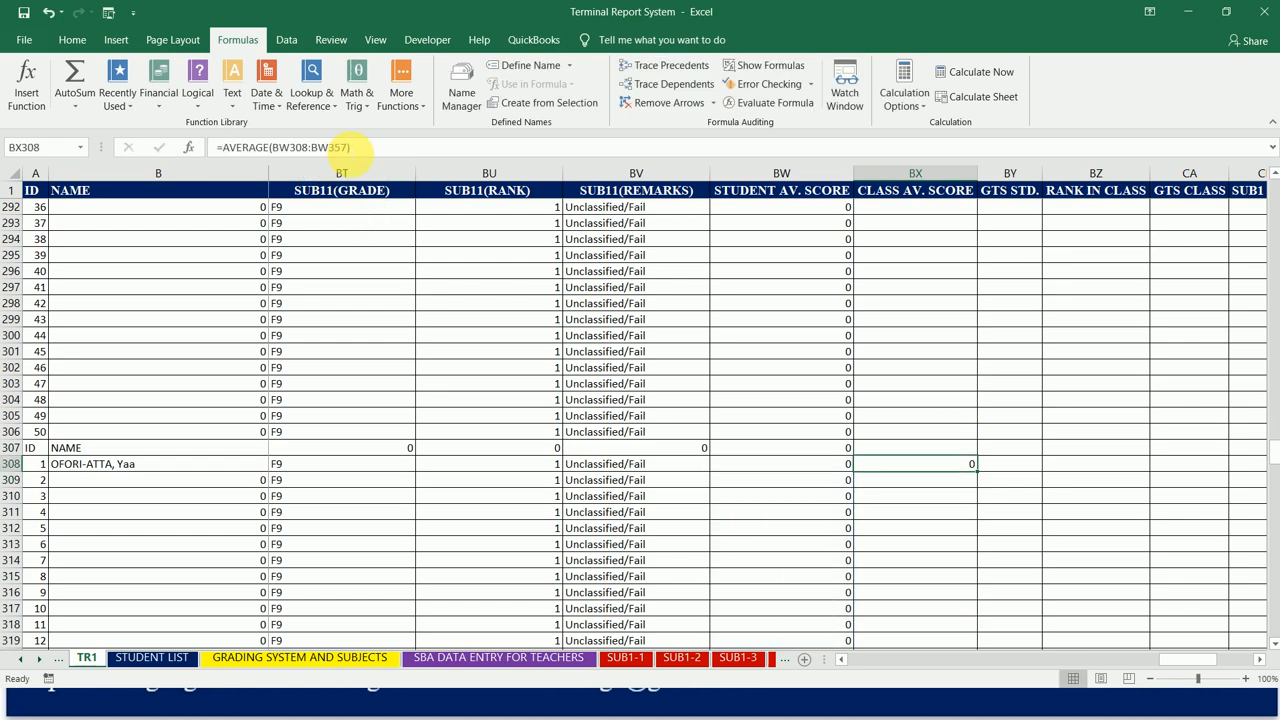
Step: Copy the BX308 class average formula to BX359, the eighth class's first student row
{"action": "key", "text": "ctrl+c"}
{"action": "key", "text": "Down"}
{"action": "key", "text": "Down"}
{"action": "key", "text": "Down"}
{"action": "key", "text": "Down"}
{"action": "key", "text": "Down"}
{"action": "key", "text": "Down"}
{"action": "key", "text": "Down"}
{"action": "key", "text": "Down"}
{"action": "key", "text": "Down"}
{"action": "key", "text": "Down"}
{"action": "key", "text": "Down"}
{"action": "key", "text": "Down"}
{"action": "key", "text": "Down"}
{"action": "key", "text": "Down"}
{"action": "key", "text": "Down"}
{"action": "key", "text": "Down"}
{"action": "key", "text": "Down"}
{"action": "key", "text": "Down"}
{"action": "key", "text": "Down"}
{"action": "key", "text": "Down"}
{"action": "key", "text": "Down"}
{"action": "key", "text": "Down"}
{"action": "key", "text": "Down"}
{"action": "key", "text": "Down"}
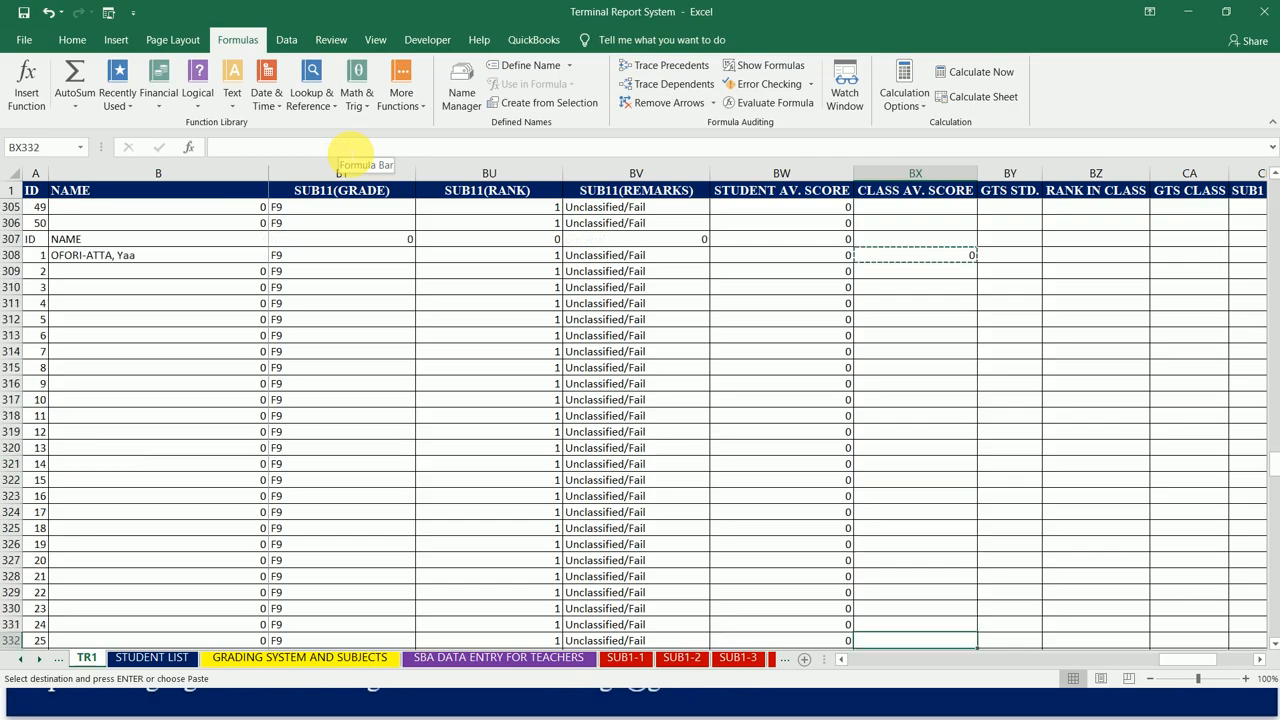
{"action": "key", "text": "Down"}
{"action": "key", "text": "Down"}
{"action": "key", "text": "Down"}
{"action": "key", "text": "Down"}
{"action": "key", "text": "Down"}
{"action": "key", "text": "Down"}
{"action": "key", "text": "Down"}
{"action": "key", "text": "Down"}
{"action": "key", "text": "Down"}
{"action": "key", "text": "Down"}
{"action": "key", "text": "Down"}
{"action": "key", "text": "Down"}
{"action": "key", "text": "Down"}
{"action": "key", "text": "Down"}
{"action": "key", "text": "Down"}
{"action": "key", "text": "Down"}
{"action": "key", "text": "Down"}
{"action": "key", "text": "Down"}
{"action": "key", "text": "Down"}
{"action": "key", "text": "Down"}
{"action": "key", "text": "Up"}
{"action": "key", "text": "Up"}
{"action": "key", "text": "Up"}
{"action": "key", "text": "Up"}
{"action": "key", "text": "Up"}
{"action": "key", "text": "Up"}
{"action": "key", "text": "Up"}
{"action": "key", "text": "Up"}
{"action": "key", "text": "Up"}
{"action": "key", "text": "Up"}
{"action": "key", "text": "Up"}
{"action": "key", "text": "Up"}
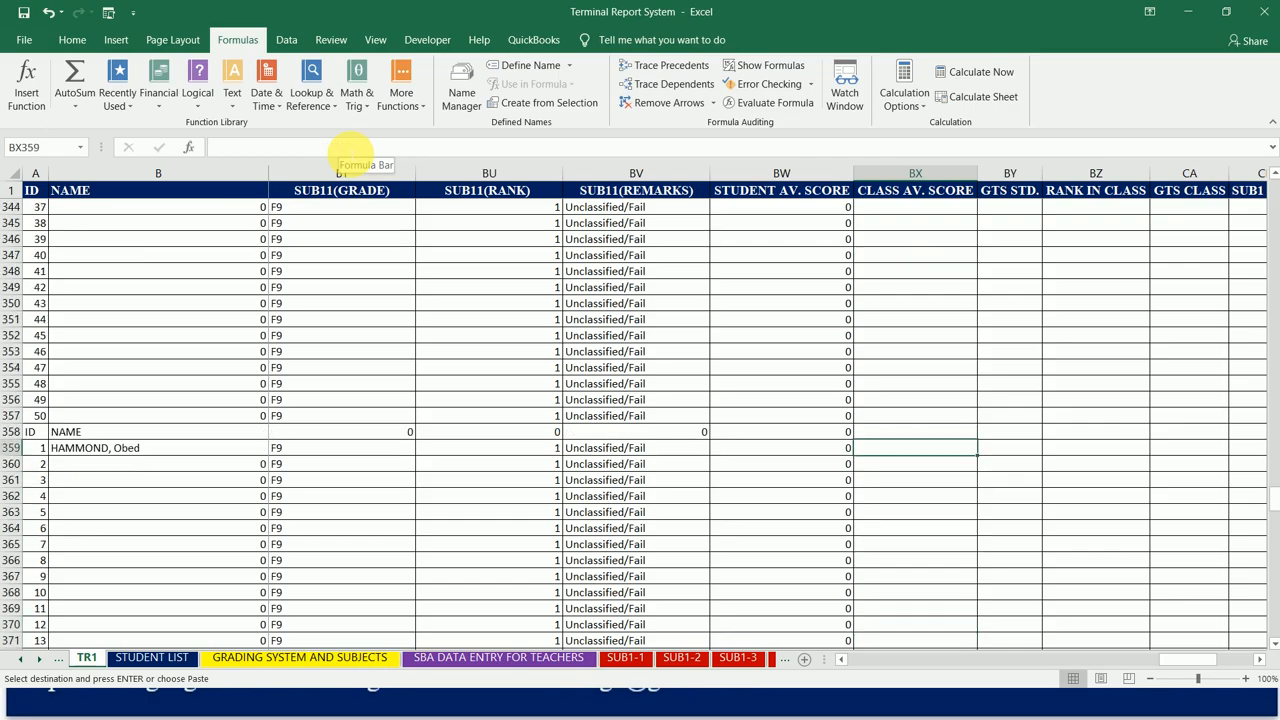
{"action": "key", "text": "ctrl+v"}
Step: Copy the BX359 class average formula to BX410, the ninth class's first student row
{"action": "key", "text": "Down"}
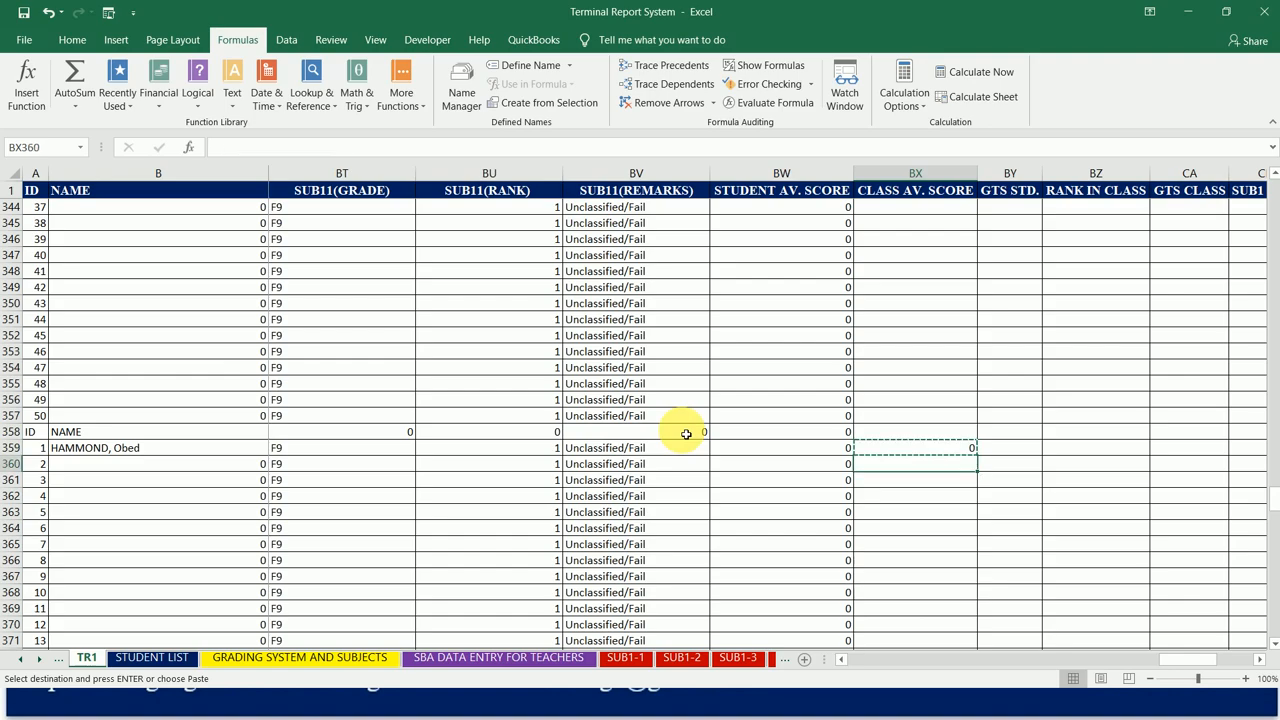
{"action": "key", "text": "Down"}
{"action": "key", "text": "Down"}
{"action": "key", "text": "Down"}
{"action": "key", "text": "Down"}
{"action": "key", "text": "Down"}
{"action": "key", "text": "Down"}
{"action": "key", "text": "Down"}
{"action": "key", "text": "Down"}
{"action": "key", "text": "Down"}
{"action": "key", "text": "Down"}
{"action": "key", "text": "Down"}
{"action": "key", "text": "Down"}
{"action": "key", "text": "Down"}
{"action": "key", "text": "Down"}
{"action": "key", "text": "Down"}
{"action": "key", "text": "Down"}
{"action": "key", "text": "Down"}
{"action": "key", "text": "Down"}
{"action": "key", "text": "Down"}
{"action": "key", "text": "Down"}
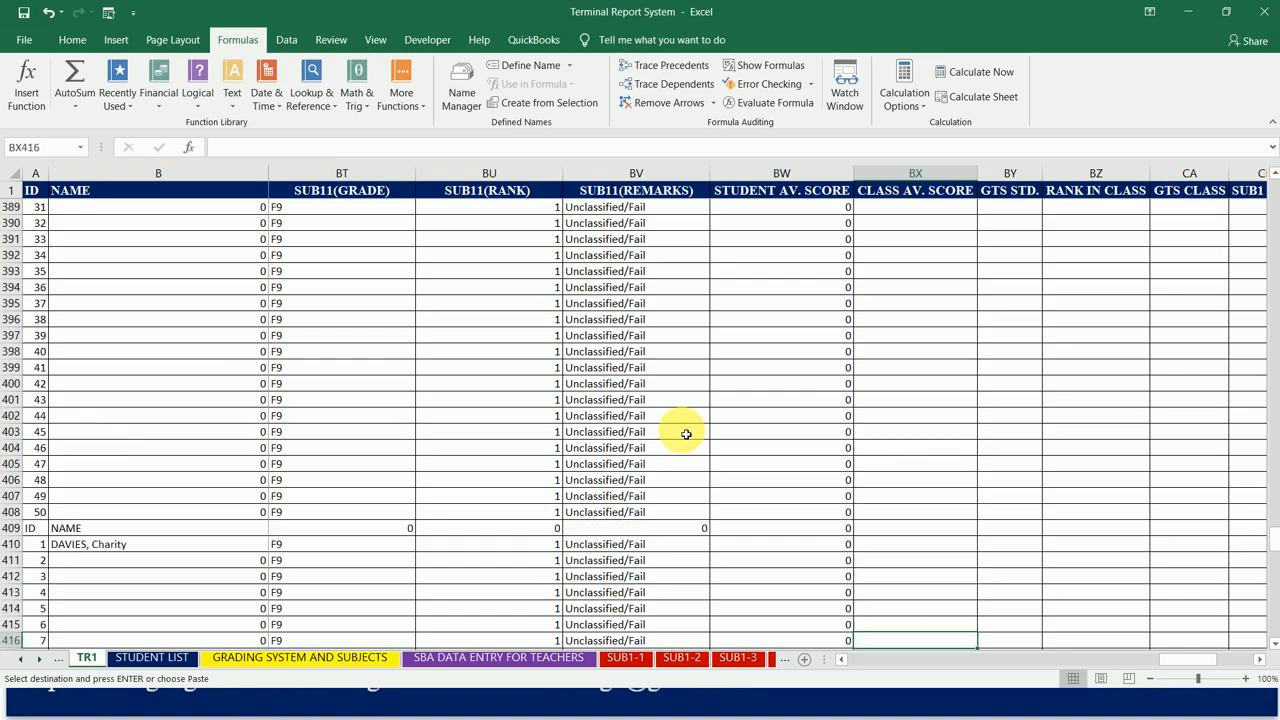
{"action": "key", "text": "Up"}
{"action": "key", "text": "Up"}
{"action": "key", "text": "Up"}
{"action": "key", "text": "Up"}
{"action": "key", "text": "Up"}
{"action": "key", "text": "Up"}
{"action": "key", "text": "Up"}
{"action": "key", "text": "Up"}
{"action": "key", "text": "Up"}
{"action": "key", "text": "Up"}
{"action": "key", "text": "Up"}
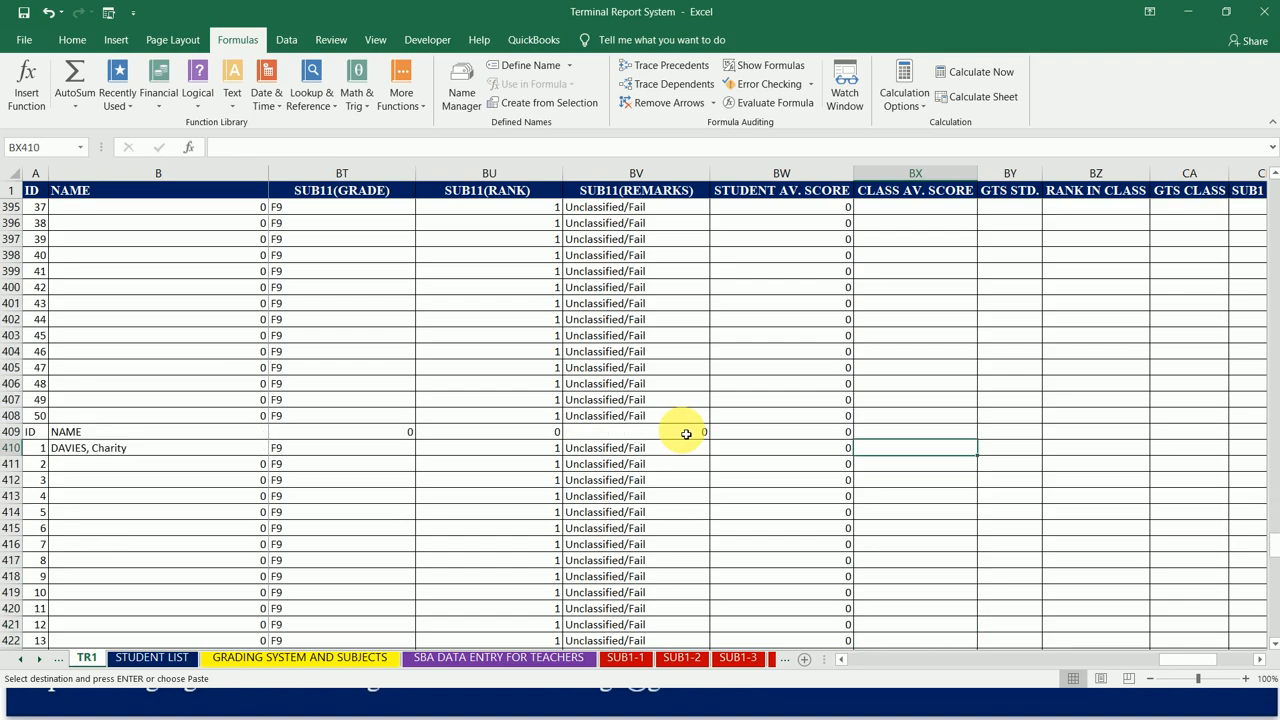
{"action": "key", "text": "ctrl+v"}
Step: Copy the BX410 class average formula to BX461, the tenth class's first student row
{"action": "key", "text": "ctrl+c"}
{"action": "key", "text": "Down"}
{"action": "key", "text": "Down"}
{"action": "key", "text": "Down"}
{"action": "key", "text": "Down"}
{"action": "key", "text": "Down"}
{"action": "key", "text": "Down"}
{"action": "key", "text": "Down"}
{"action": "key", "text": "Down"}
{"action": "key", "text": "Down"}
{"action": "key", "text": "Down"}
{"action": "key", "text": "Down"}
{"action": "key", "text": "Down"}
{"action": "key", "text": "Down"}
{"action": "key", "text": "Down"}
{"action": "key", "text": "Down"}
{"action": "key", "text": "Down"}
{"action": "key", "text": "Down"}
{"action": "key", "text": "Down"}
{"action": "key", "text": "Down"}
{"action": "key", "text": "Down"}
{"action": "key", "text": "Down"}
{"action": "key", "text": "Down"}
{"action": "key", "text": "Down"}
{"action": "key", "text": "Down"}
{"action": "key", "text": "Down"}
{"action": "key", "text": "Down"}
{"action": "key", "text": "Down"}
{"action": "key", "text": "Down"}
{"action": "key", "text": "Down"}
{"action": "key", "text": "Down"}
{"action": "key", "text": "Down"}
{"action": "key", "text": "Down"}
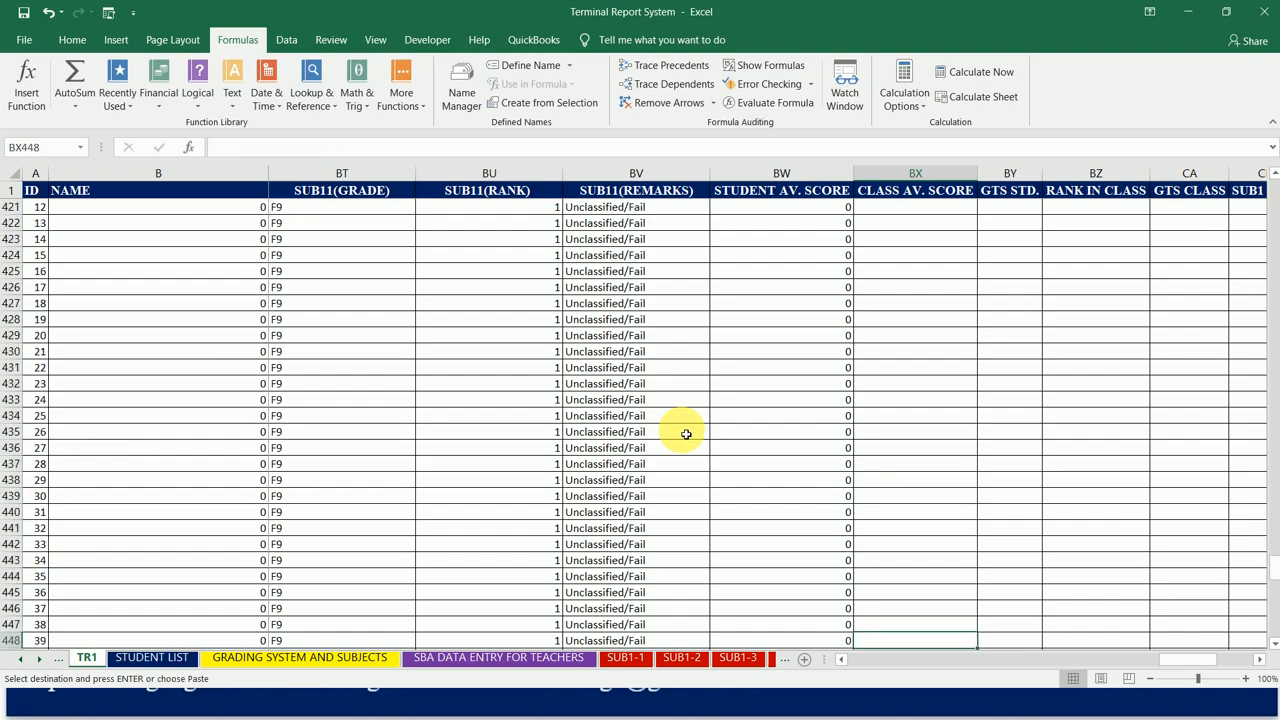
{"action": "key", "text": "Up"}
{"action": "key", "text": "Up"}
{"action": "key", "text": "Up"}
{"action": "key", "text": "Up"}
{"action": "key", "text": "Up"}
{"action": "key", "text": "Up"}
{"action": "key", "text": "Up"}
{"action": "key", "text": "Up"}
{"action": "key", "text": "Up"}
{"action": "key", "text": "Up"}
{"action": "key", "text": "Up"}
{"action": "key", "text": "Up"}
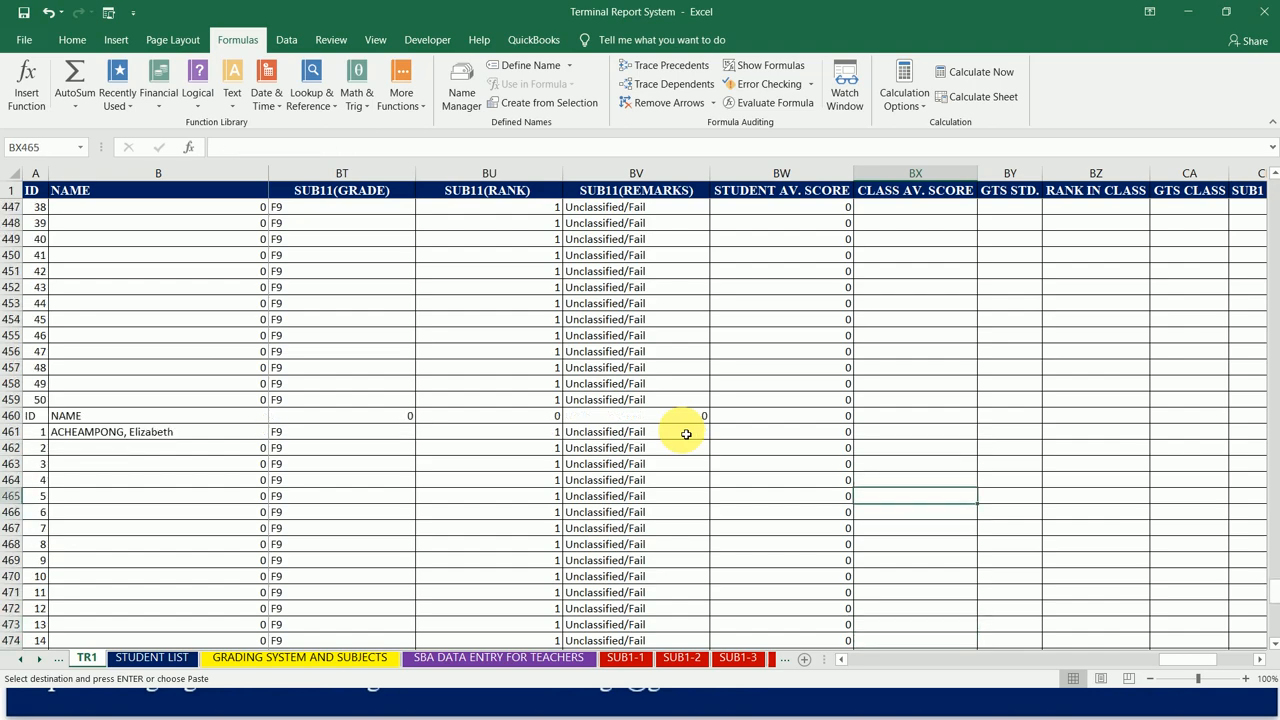
{"action": "key", "text": "ctrl+v"}
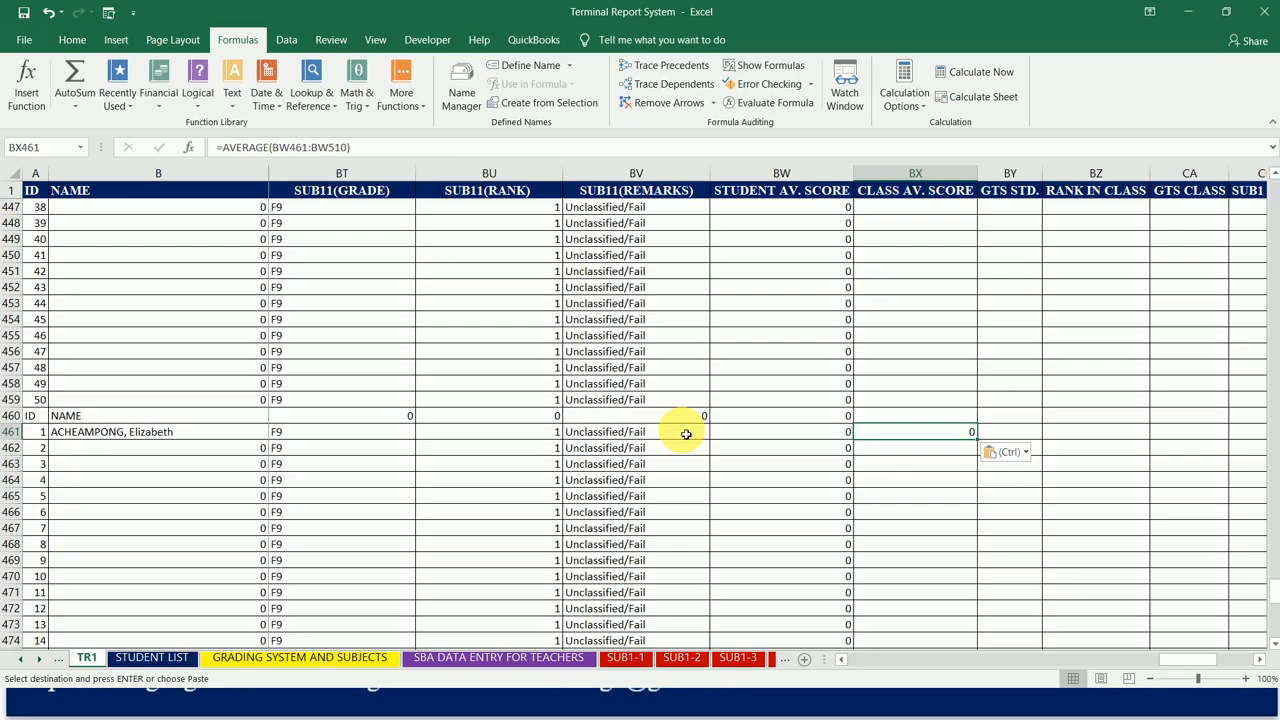
Step: Examine the end of the tenth class's block at row 510 and the rows below it for further classes
{"action": "key", "text": "Down"}
{"action": "key", "text": "Down"}
{"action": "key", "text": "Down"}
{"action": "key", "text": "Down"}
{"action": "key", "text": "Down"}
{"action": "key", "text": "Down"}
{"action": "key", "text": "Down"}
{"action": "key", "text": "Down"}
{"action": "key", "text": "Down"}
{"action": "key", "text": "Down"}
{"action": "key", "text": "Down"}
{"action": "key", "text": "Down"}
{"action": "key", "text": "Down"}
{"action": "key", "text": "Down"}
{"action": "key", "text": "Down"}
{"action": "key", "text": "Down"}
{"action": "key", "text": "Down"}
{"action": "key", "text": "Down"}
{"action": "key", "text": "Down"}
{"action": "key", "text": "Down"}
{"action": "key", "text": "Down"}
{"action": "key", "text": "Down"}
{"action": "key", "text": "Down"}
{"action": "key", "text": "Down"}
{"action": "key", "text": "Down"}
{"action": "key", "text": "Down"}
{"action": "key", "text": "Down"}
{"action": "key", "text": "Down"}
{"action": "key", "text": "Up"}
{"action": "key", "text": "Up"}
{"action": "key", "text": "Up"}
{"action": "key", "text": "Up"}
{"action": "key", "text": "Up"}
{"action": "key", "text": "Up"}
{"action": "key", "text": "Up"}
{"action": "key", "text": "Up"}
{"action": "key", "text": "Up"}
{"action": "key", "text": "Up"}
{"action": "key", "text": "Up"}
{"action": "key", "text": "Up"}
{"action": "key", "text": "Up"}
{"action": "key", "text": "Up"}
{"action": "key", "text": "Down"}
{"action": "key", "text": "Down"}
{"action": "key", "text": "Down"}
{"action": "key", "text": "Down"}
{"action": "key", "text": "Down"}
{"action": "key", "text": "Down"}
{"action": "key", "text": "Down"}
{"action": "key", "text": "Down"}
{"action": "key", "text": "Down"}
{"action": "key", "text": "Down"}
{"action": "key", "text": "Down"}
{"action": "key", "text": "Down"}
{"action": "key", "text": "Down"}
{"action": "key", "text": "Down"}
{"action": "key", "text": "Down"}
{"action": "key", "text": "Down"}
{"action": "key", "text": "Down"}
{"action": "key", "text": "Down"}
{"action": "key", "text": "Down"}
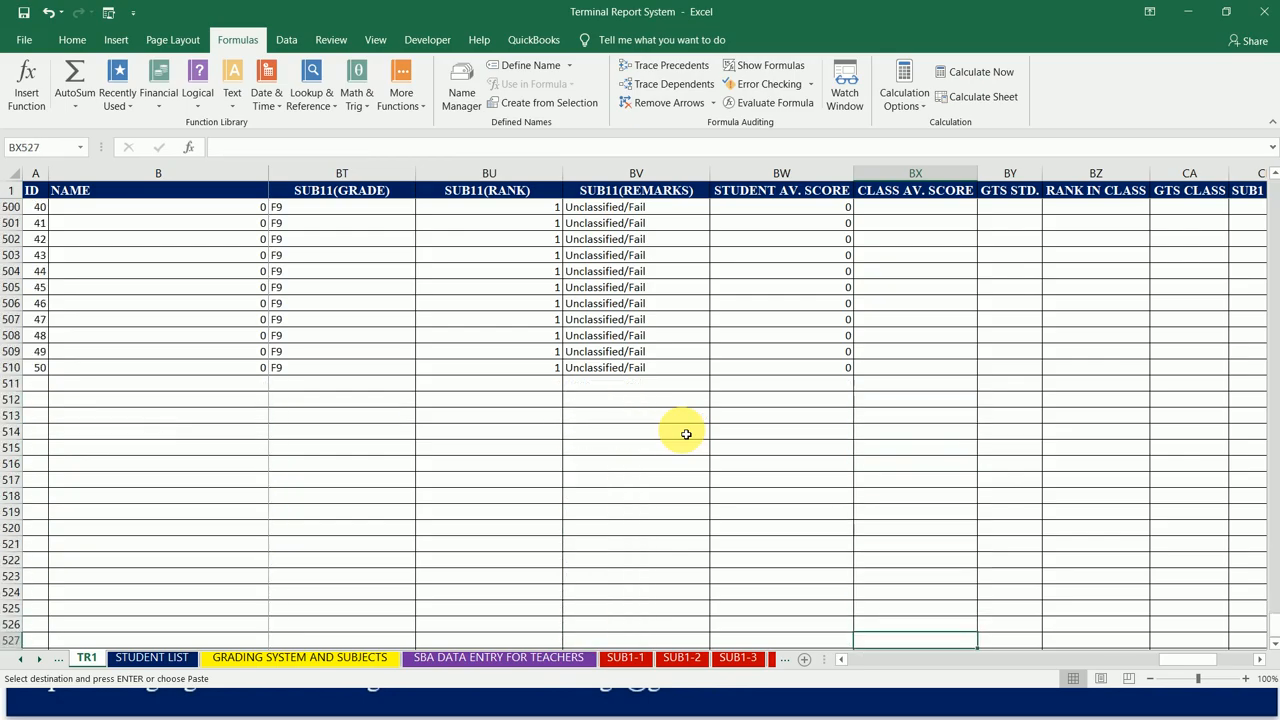
{"action": "key", "text": "Down"}
{"action": "key", "text": "Down"}
{"action": "key", "text": "Down"}
{"action": "key", "text": "Down"}
{"action": "key", "text": "Down"}
{"action": "key", "text": "Down"}
{"action": "key", "text": "Down"}
{"action": "key", "text": "Down"}
{"action": "key", "text": "Down"}
{"action": "key", "text": "Down"}
{"action": "key", "text": "Down"}
{"action": "key", "text": "Down"}
{"action": "key", "text": "Down"}
{"action": "key", "text": "Down"}
{"action": "key", "text": "Down"}
{"action": "key", "text": "Down"}
{"action": "key", "text": "Down"}
{"action": "key", "text": "Down"}
{"action": "key", "text": "Down"}
{"action": "key", "text": "Down"}
{"action": "key", "text": "Down"}
{"action": "key", "text": "Down"}
{"action": "key", "text": "Down"}
{"action": "key", "text": "Down"}
{"action": "key", "text": "Down"}
{"action": "key", "text": "Down"}
{"action": "key", "text": "Down"}
{"action": "key", "text": "Down"}
{"action": "key", "text": "Down"}
{"action": "key", "text": "Down"}
{"action": "key", "text": "Down"}
{"action": "key", "text": "Down"}
{"action": "key", "text": "Down"}
{"action": "key", "text": "Down"}
{"action": "key", "text": "Down"}
{"action": "key", "text": "Down"}
{"action": "key", "text": "Down"}
{"action": "key", "text": "Down"}
{"action": "key", "text": "Down"}
{"action": "key", "text": "Down"}
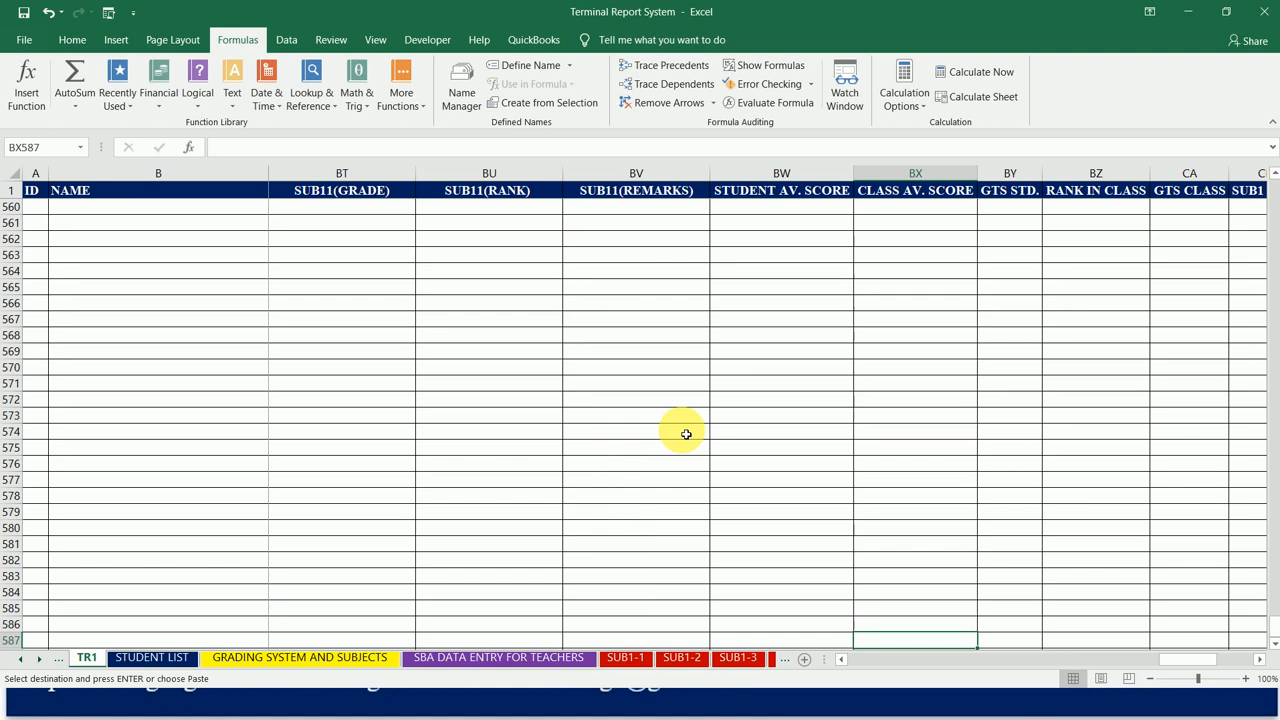
{"action": "key", "text": "Up"}
{"action": "key", "text": "Up"}
{"action": "key", "text": "Up"}
{"action": "key", "text": "Up"}
{"action": "key", "text": "Up"}
{"action": "key", "text": "Up"}
{"action": "key", "text": "Up"}
{"action": "key", "text": "Up"}
{"action": "key", "text": "Up"}
{"action": "key", "text": "Up"}
{"action": "key", "text": "Up"}
{"action": "key", "text": "Up"}
{"action": "key", "text": "Up"}
{"action": "key", "text": "Up"}
{"action": "key", "text": "Up"}
{"action": "key", "text": "Up"}
{"action": "key", "text": "Up"}
{"action": "key", "text": "Up"}
{"action": "key", "text": "Up"}
{"action": "key", "text": "Up"}
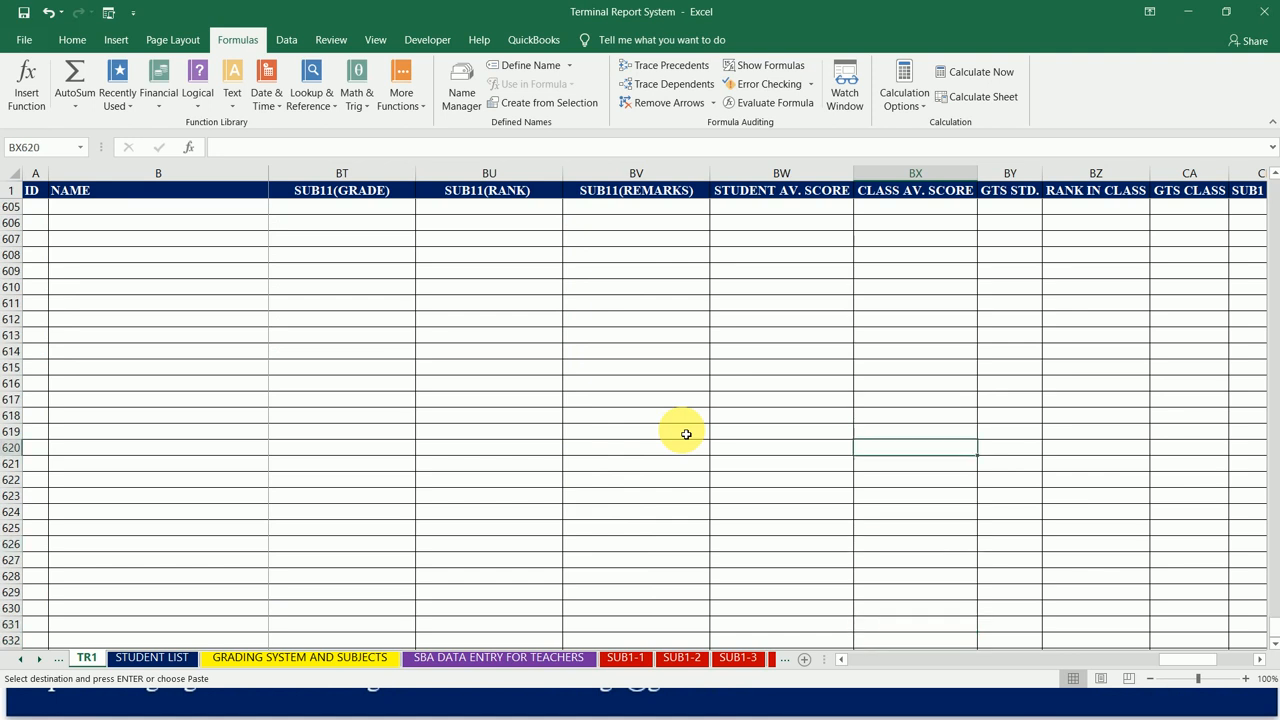
{"action": "key", "text": "Up"}
{"action": "key", "text": "Up"}
{"action": "key", "text": "Up"}
{"action": "key", "text": "Up"}
{"action": "key", "text": "Up"}
{"action": "key", "text": "Up"}
{"action": "key", "text": "Up"}
{"action": "key", "text": "Up"}
{"action": "key", "text": "Up"}
{"action": "key", "text": "Up"}
{"action": "key", "text": "Up"}
{"action": "key", "text": "Up"}
{"action": "key", "text": "Up"}
{"action": "key", "text": "Up"}
{"action": "key", "text": "Up"}
{"action": "key", "text": "Up"}
{"action": "key", "text": "Up"}
{"action": "key", "text": "Up"}
{"action": "key", "text": "Up"}
{"action": "key", "text": "Up"}
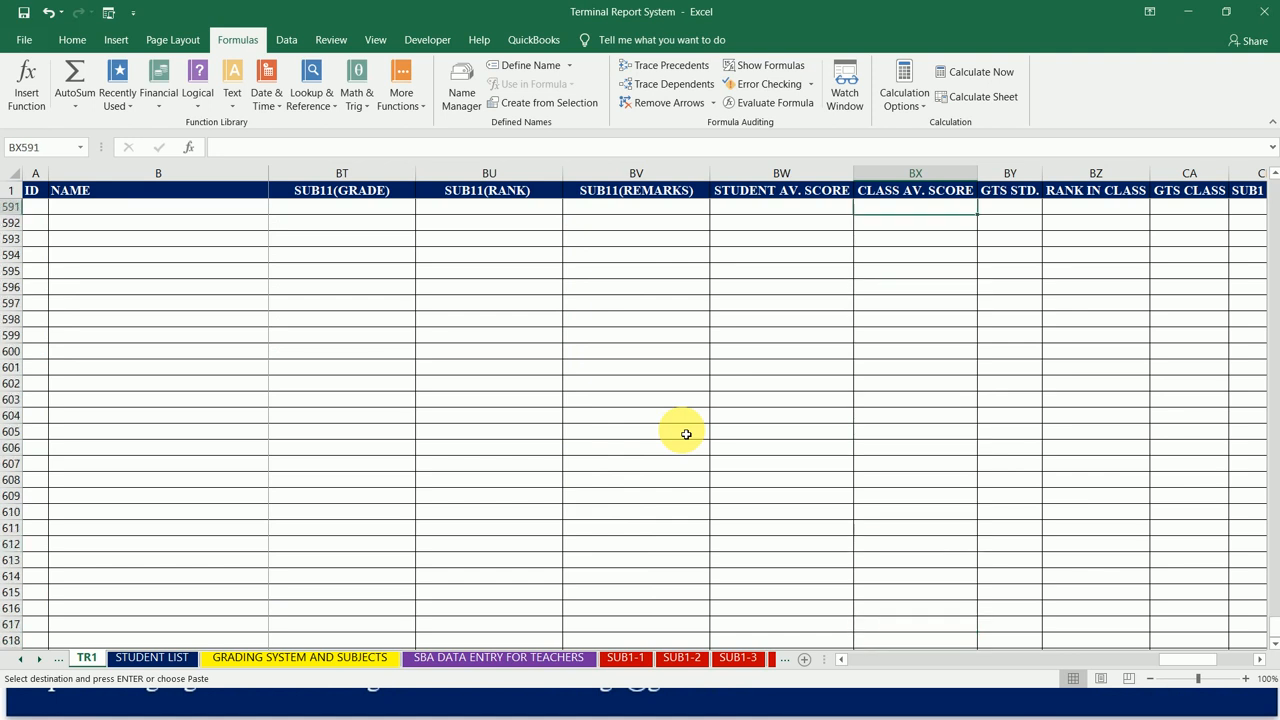
{"action": "key", "text": "Up"}
{"action": "key", "text": "Up"}
{"action": "key", "text": "Up"}
{"action": "key", "text": "Up"}
{"action": "key", "text": "Up"}
{"action": "key", "text": "Up"}
{"action": "key", "text": "Up"}
{"action": "key", "text": "Up"}
{"action": "key", "text": "Up"}
{"action": "key", "text": "Up"}
{"action": "key", "text": "Up"}
{"action": "key", "text": "Up"}
{"action": "key", "text": "Up"}
{"action": "key", "text": "Up"}
{"action": "key", "text": "Up"}
{"action": "key", "text": "Up"}
{"action": "key", "text": "Up"}
{"action": "key", "text": "Up"}
{"action": "key", "text": "Up"}
{"action": "key", "text": "Up"}
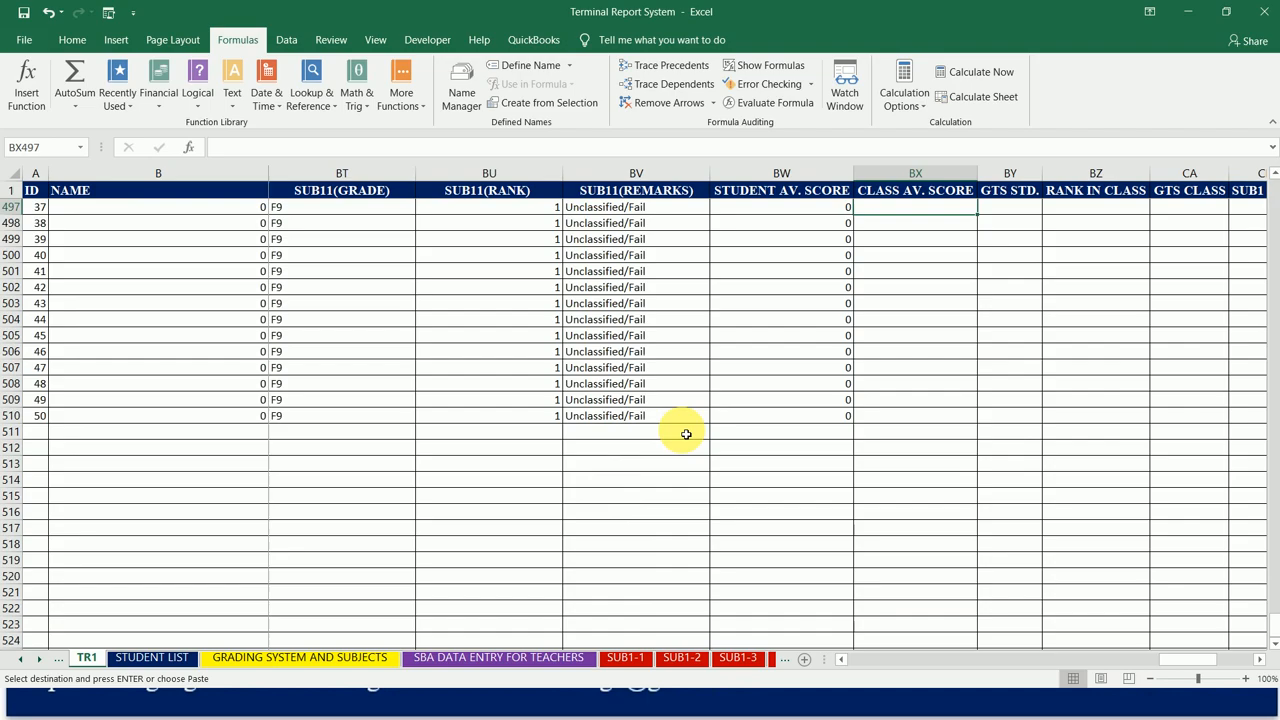
{"action": "key", "text": "Down"}
{"action": "key", "text": "Down"}
{"action": "key", "text": "Down"}
{"action": "key", "text": "Down"}
{"action": "key", "text": "Down"}
{"action": "key", "text": "Down"}
{"action": "key", "text": "Down"}
{"action": "key", "text": "Down"}
{"action": "key", "text": "Down"}
{"action": "key", "text": "Down"}
{"action": "key", "text": "Down"}
{"action": "key", "text": "Down"}
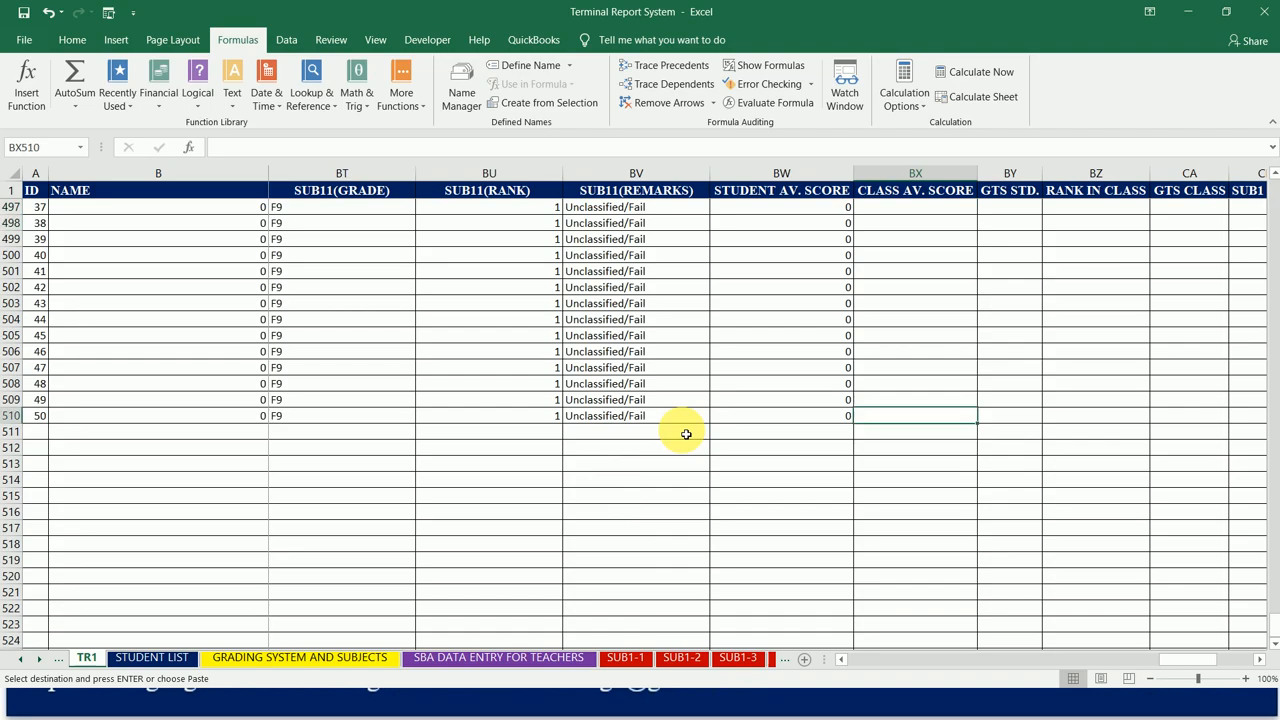
{"action": "key", "text": "Down"}
{"action": "key", "text": "Left"}
{"action": "key", "text": "Left"}
{"action": "key", "text": "Left"}
{"action": "key", "text": "Left"}
{"action": "key", "text": "Left"}
{"action": "key", "text": "Left"}
{"action": "key", "text": "Left"}
{"action": "key", "text": "Left"}
{"action": "key", "text": "Left"}
{"action": "key", "text": "Left"}
{"action": "key", "text": "Left"}
{"action": "key", "text": "Left"}
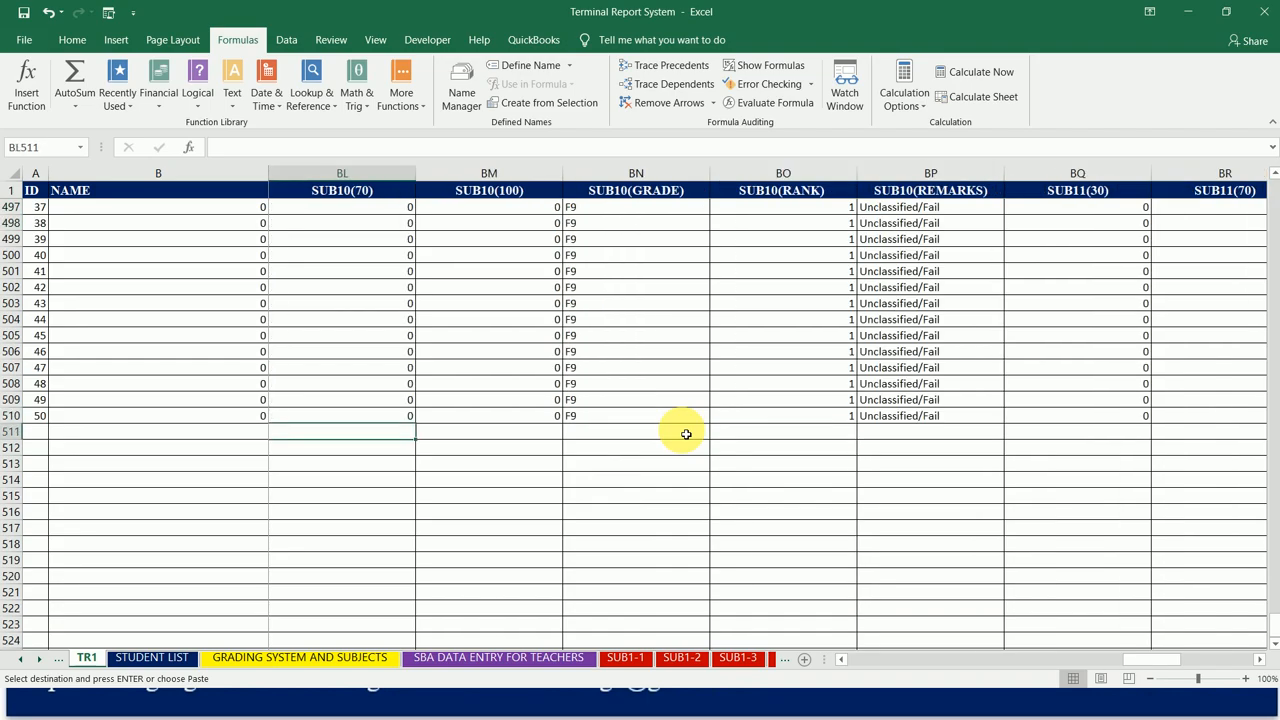
{"action": "key", "text": "Right"}
{"action": "key", "text": "Right"}
{"action": "key", "text": "Right"}
{"action": "key", "text": "Right"}
{"action": "key", "text": "Right"}
{"action": "key", "text": "Right"}
{"action": "key", "text": "Right"}
{"action": "key", "text": "Right"}
{"action": "key", "text": "Right"}
{"action": "key", "text": "Right"}
{"action": "key", "text": "Right"}
{"action": "key", "text": "Right"}
{"action": "key", "text": "Right"}
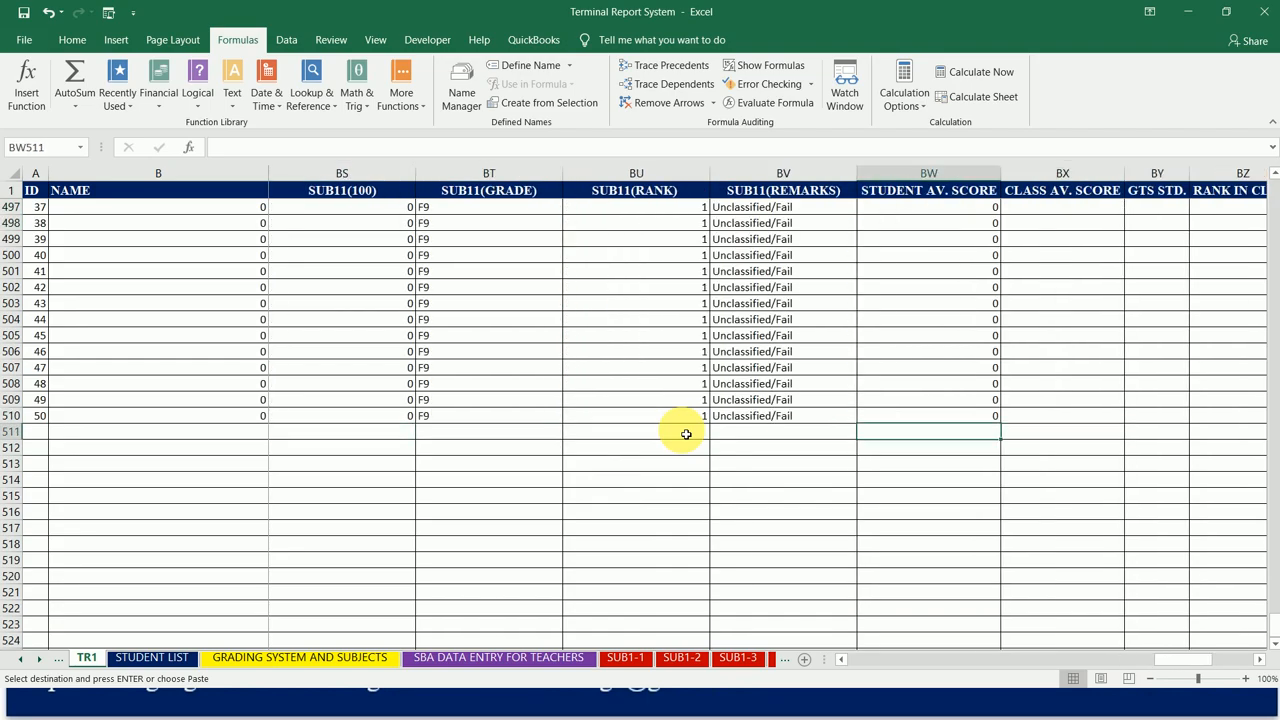
{"action": "key", "text": "Left"}
{"action": "key", "text": "Up"}
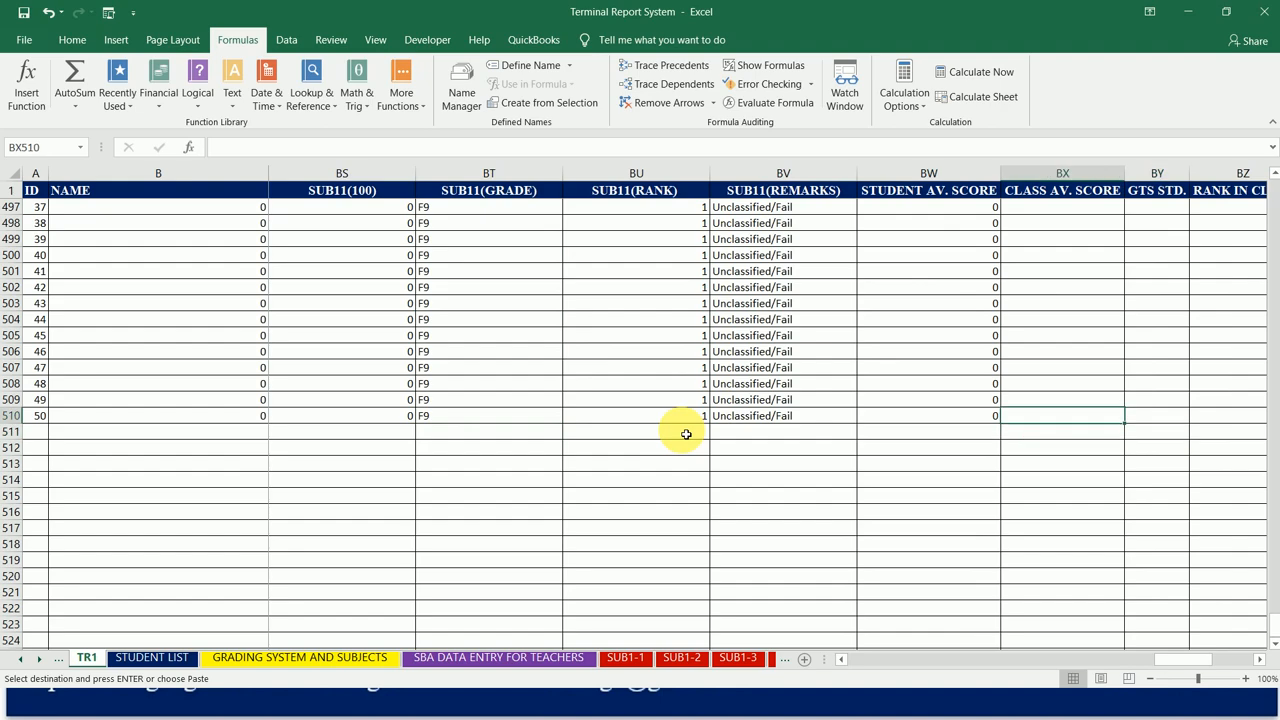
Step: Make the BX2 average range absolute as $BW$2:$BW$51 and fill the formula through BX51 for the first class
{"action": "key", "text": "ctrl+Up"}
{"action": "key", "text": "Up"}
{"action": "key", "text": "Up"}
{"action": "key", "text": "ctrl+Up"}
{"action": "key", "text": "ctrl+Up"}
{"action": "key", "text": "ctrl+Up"}
{"action": "key", "text": "Down"}
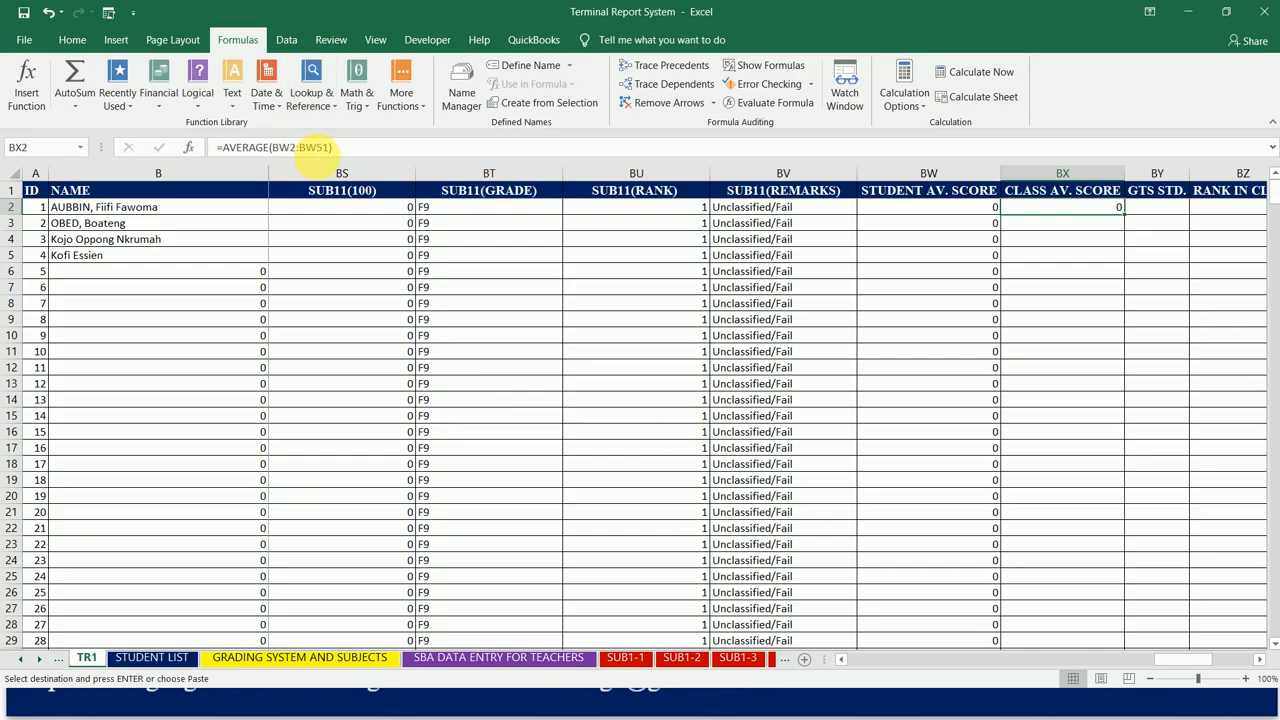
{"action": "left_click", "coordinate": [312, 146]}
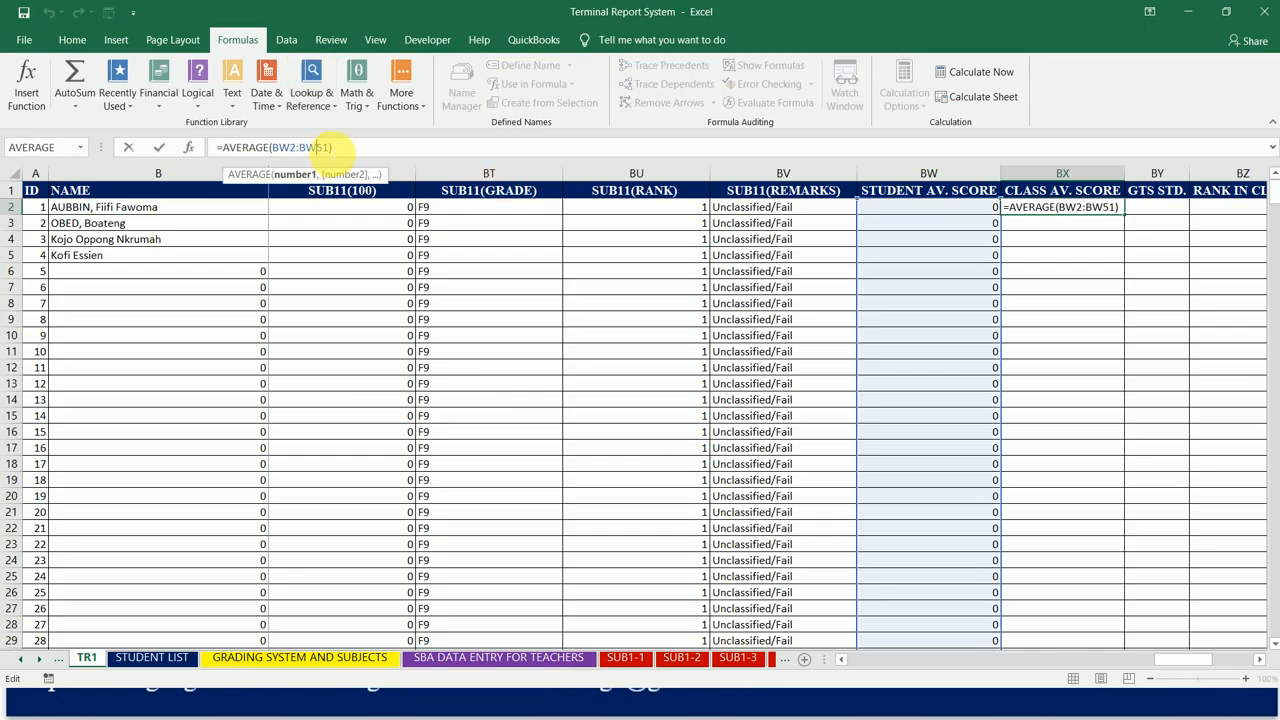
{"action": "left_click_drag", "start_coordinate": [329, 147], "coordinate": [278, 147]}
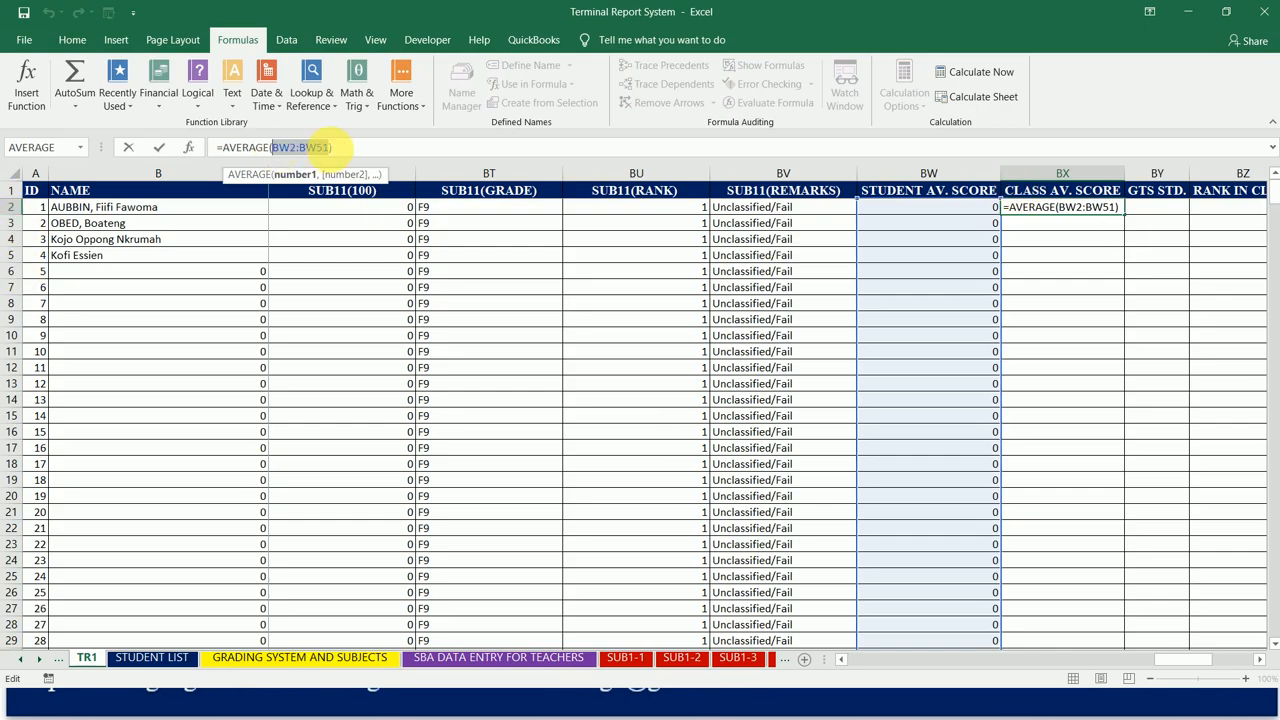
{"action": "key", "text": "F4"}
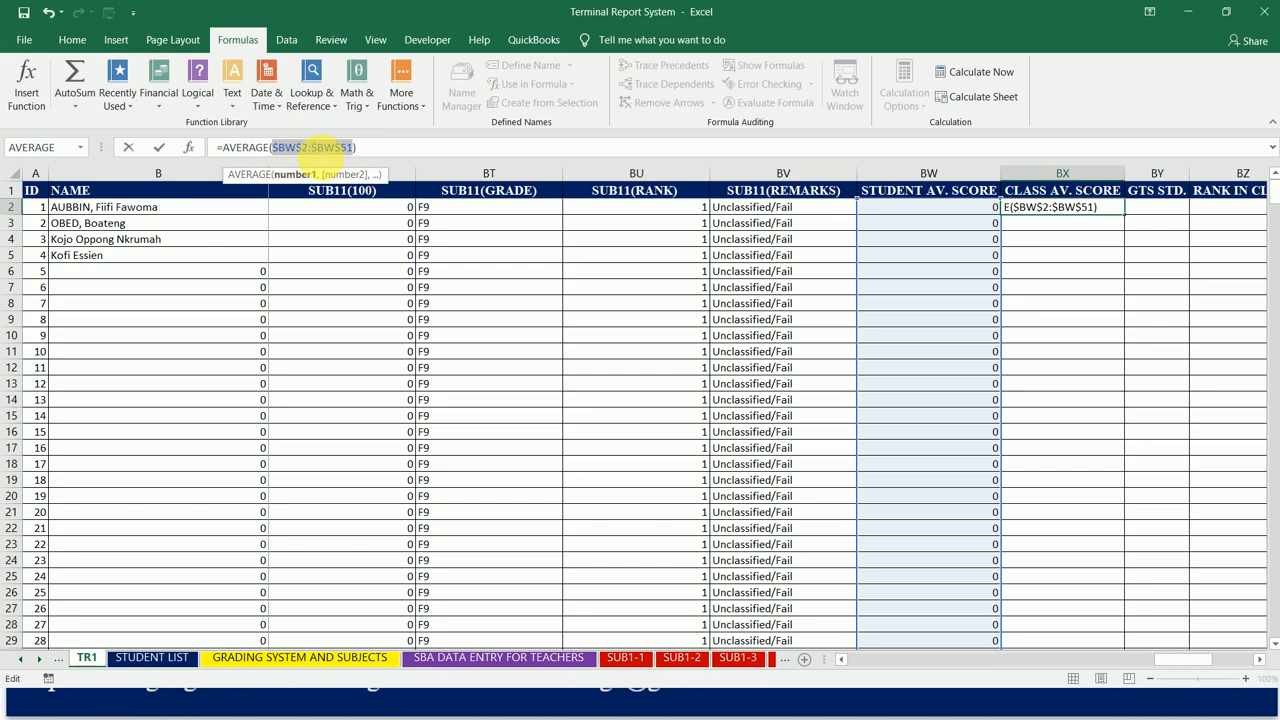
{"action": "left_click", "coordinate": [355, 148]}
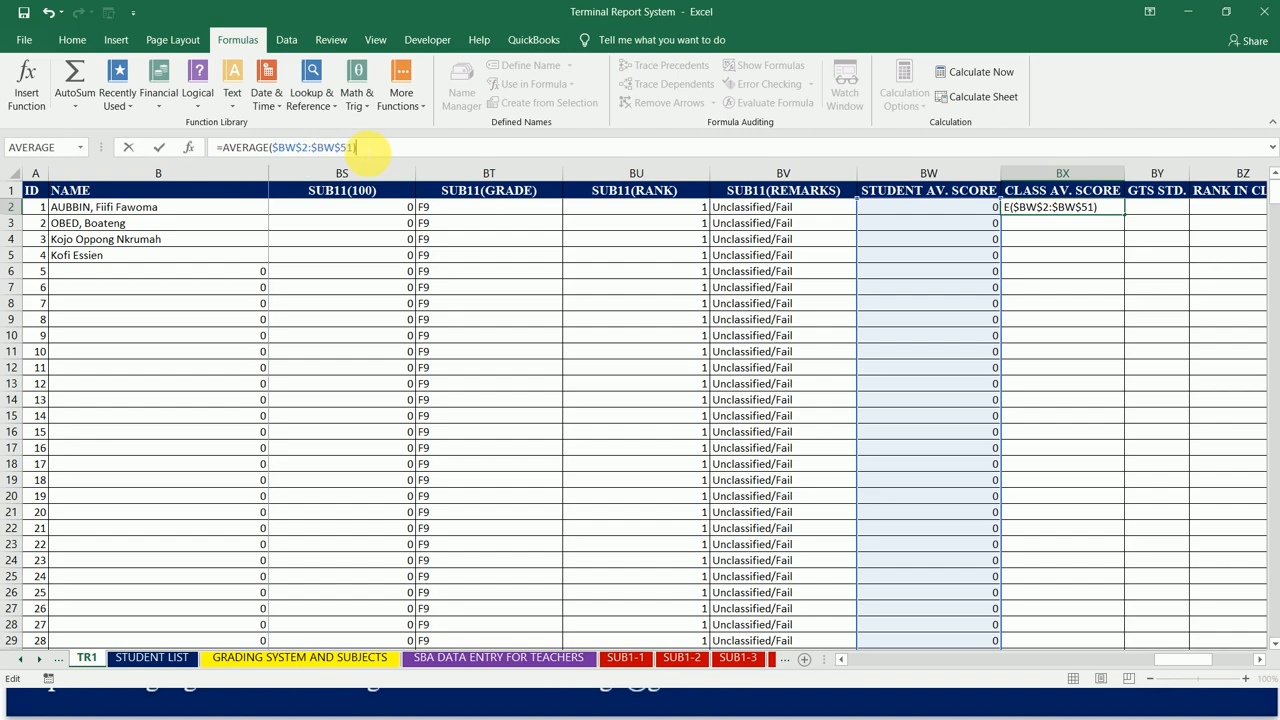
{"action": "key", "text": "ctrl+Return"}
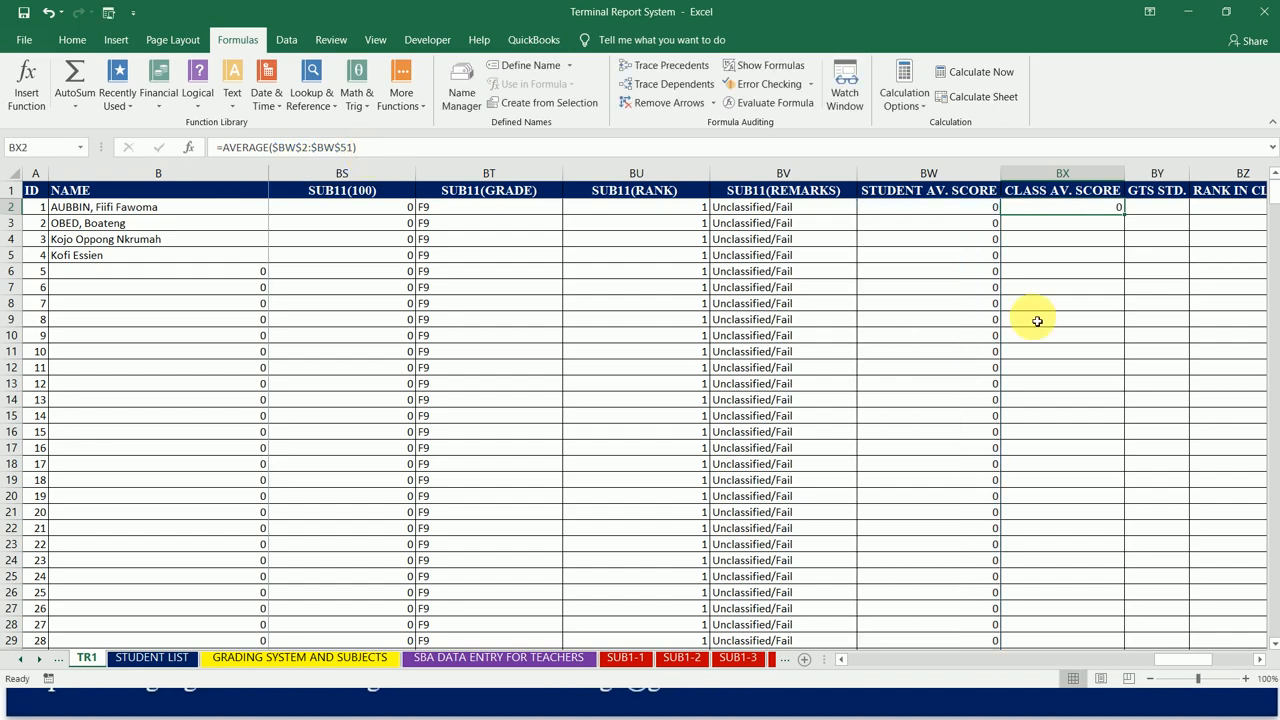
{"action": "left_click_drag", "start_coordinate": [1125, 214], "coordinate": [1090, 561]}
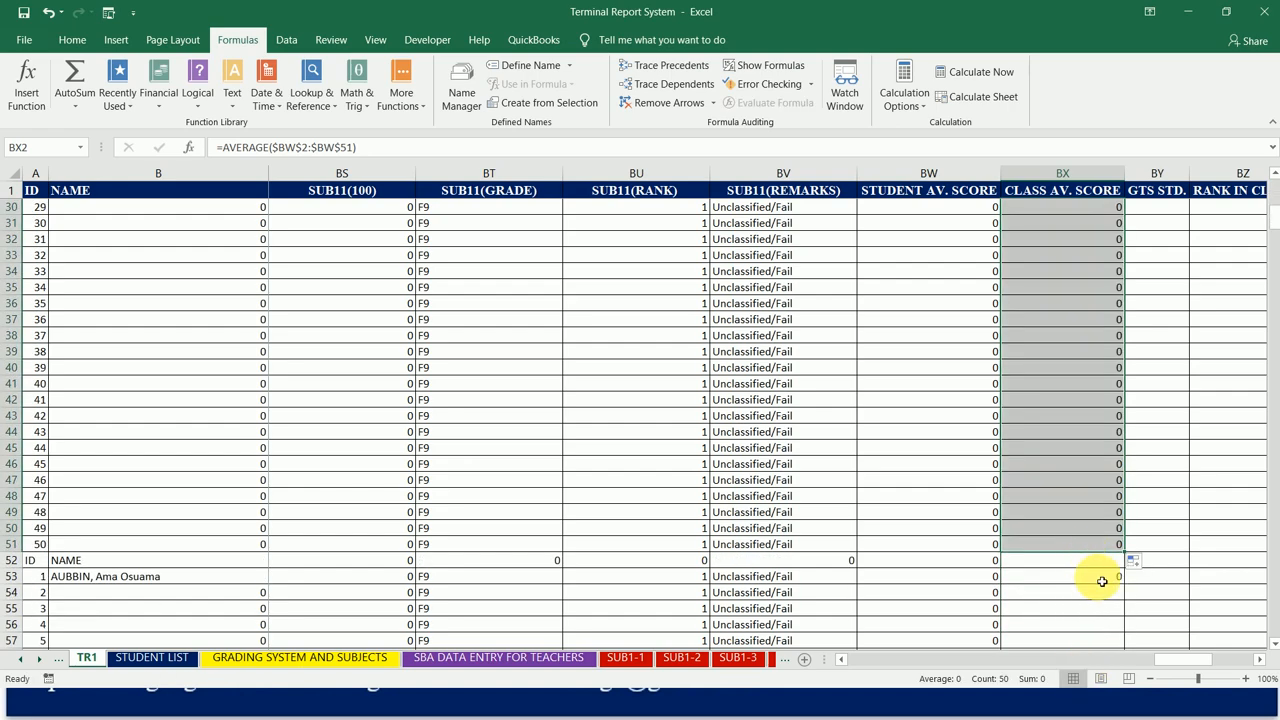
Step: Lock the BX53 average range as $BW$53:$BW$102 and fill the formula through BX102 for the second class
{"action": "left_click", "coordinate": [1104, 581]}
{"action": "left_click", "coordinate": [330, 148]}
{"action": "left_click_drag", "start_coordinate": [340, 148], "coordinate": [280, 147]}
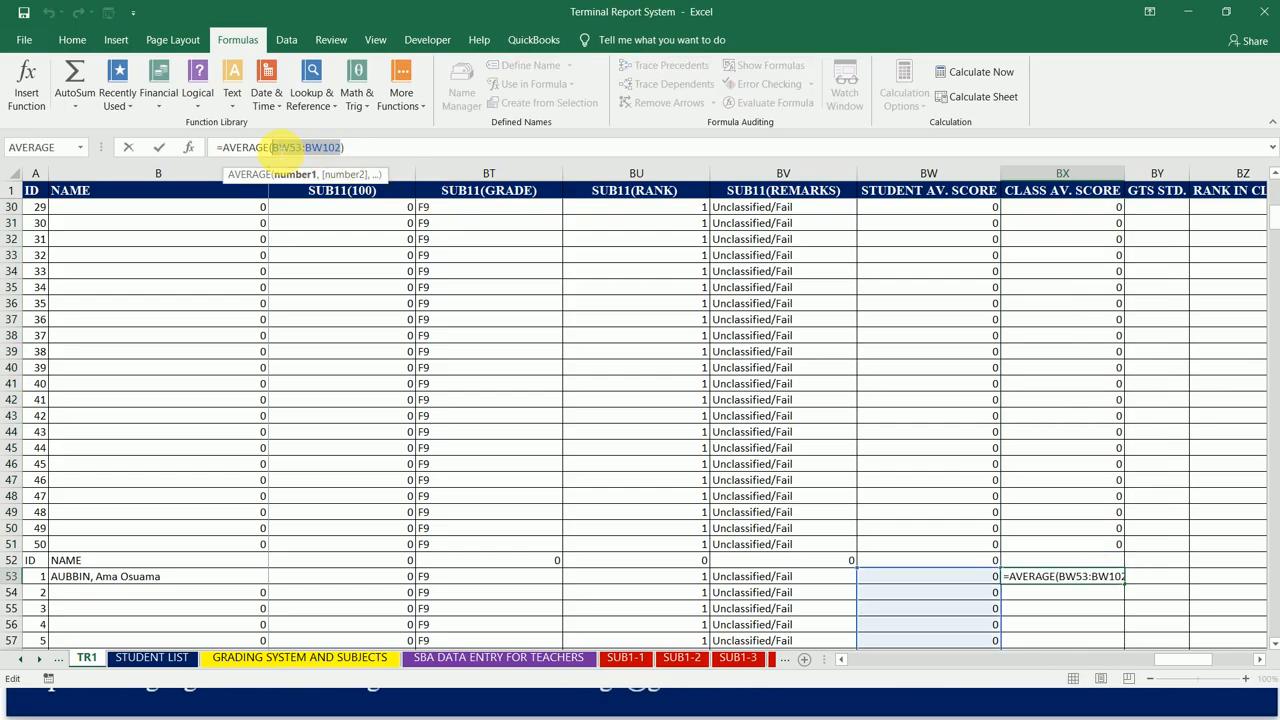
{"action": "key", "text": "F4"}
{"action": "key", "text": "ctrl+Return"}
{"action": "left_click_drag", "start_coordinate": [1127, 587], "coordinate": [1111, 548]}
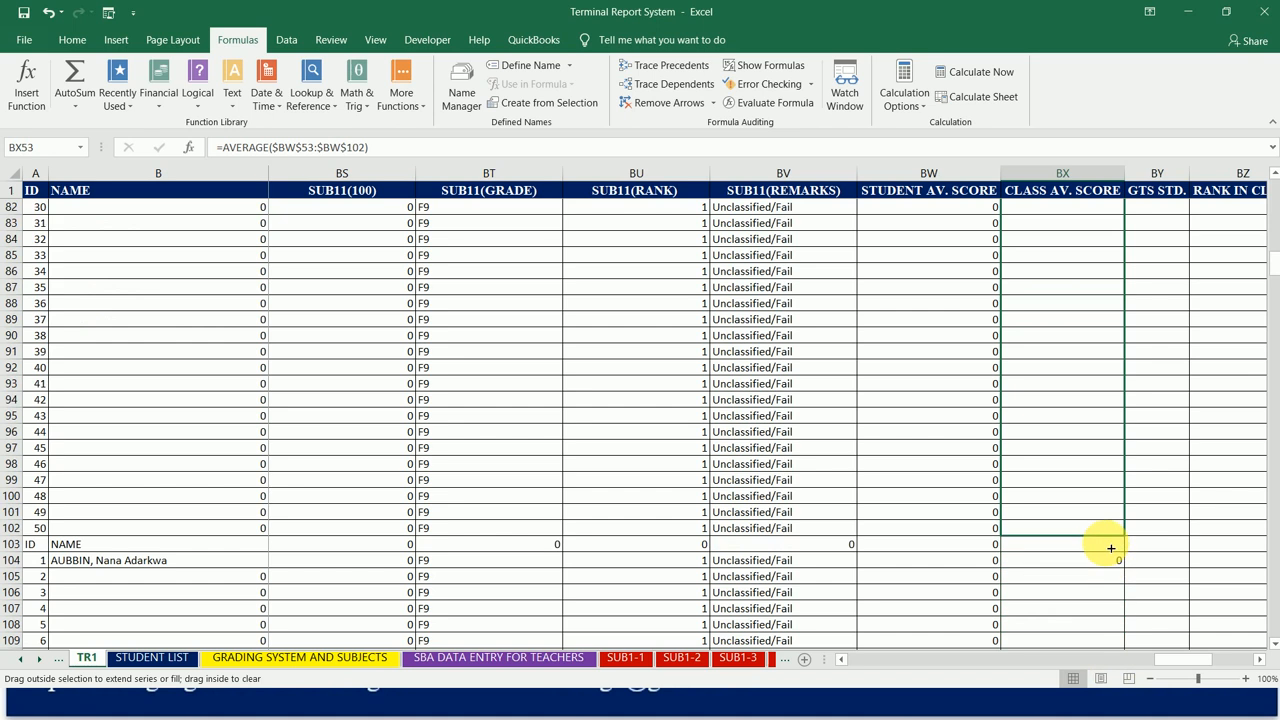
{"action": "left_click_drag", "start_coordinate": [1111, 548], "coordinate": [1109, 546]}
Step: Lock the BX104 average range as $BW$104:$BW$153 and fill the formula through BX153 for the third class
{"action": "left_click", "coordinate": [1114, 566]}
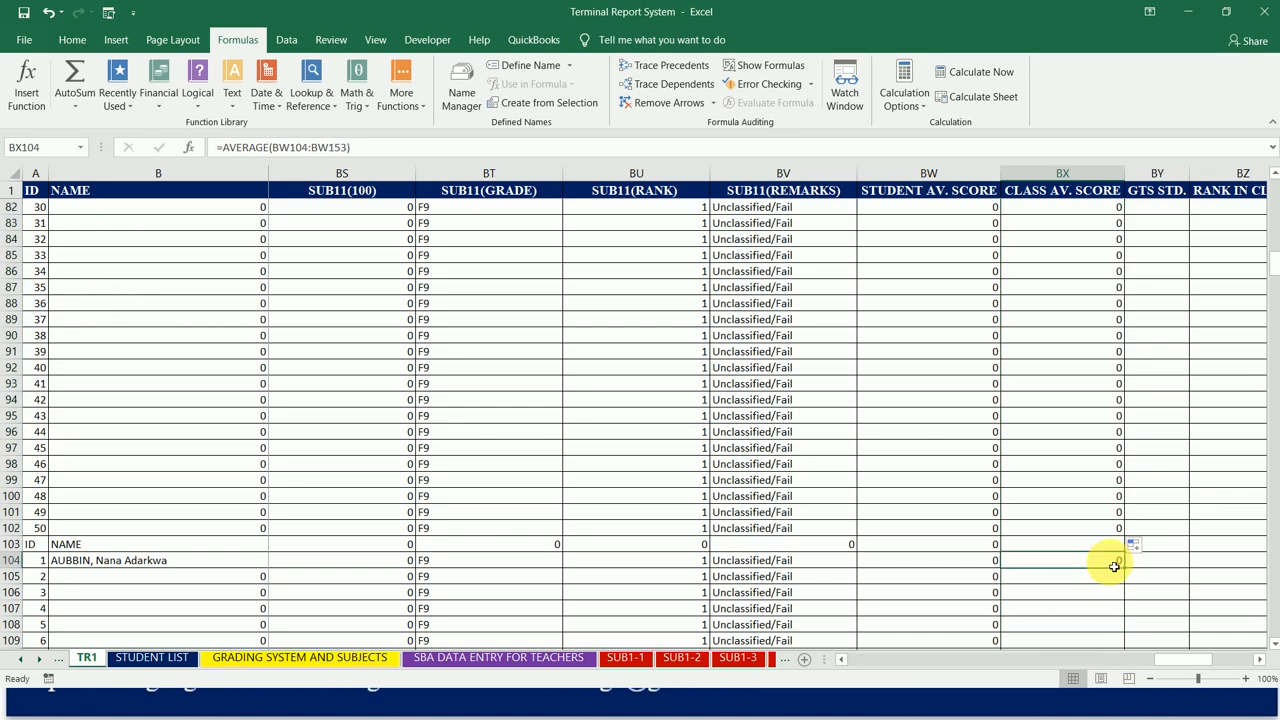
{"action": "left_click_drag", "start_coordinate": [346, 147], "coordinate": [272, 147]}
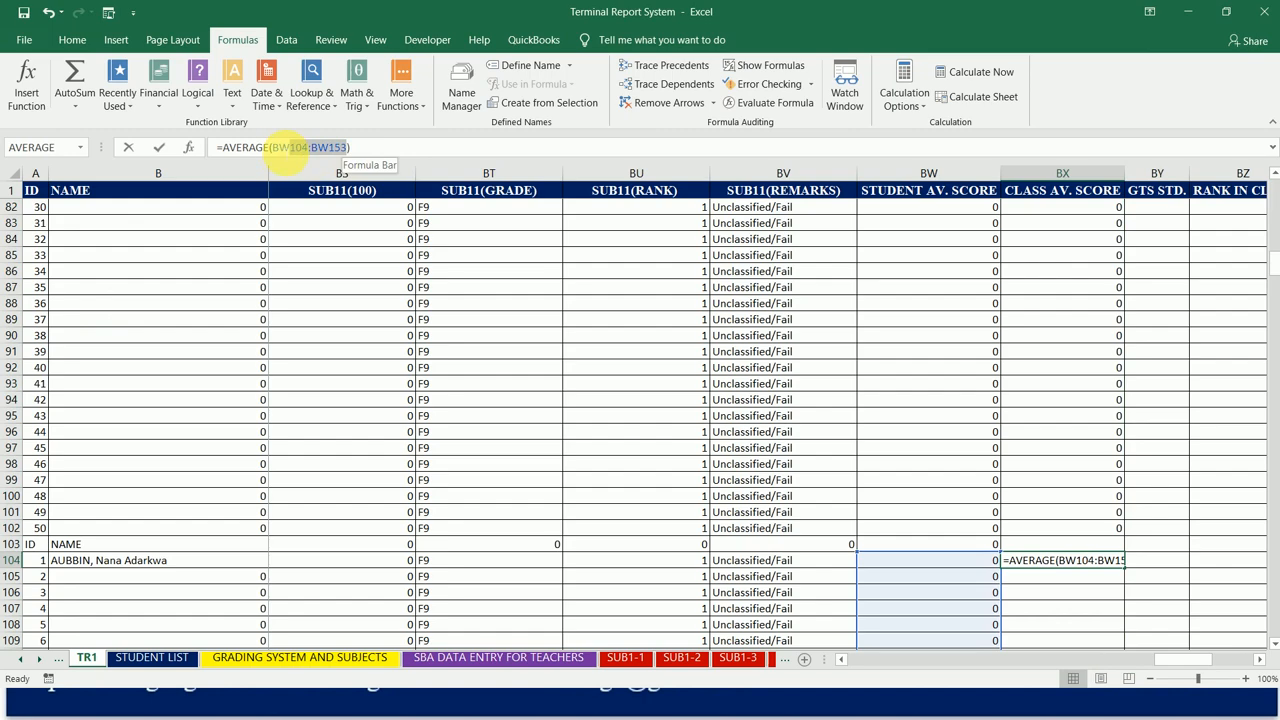
{"action": "key", "text": "F4"}
{"action": "key", "text": "ctrl+Return"}
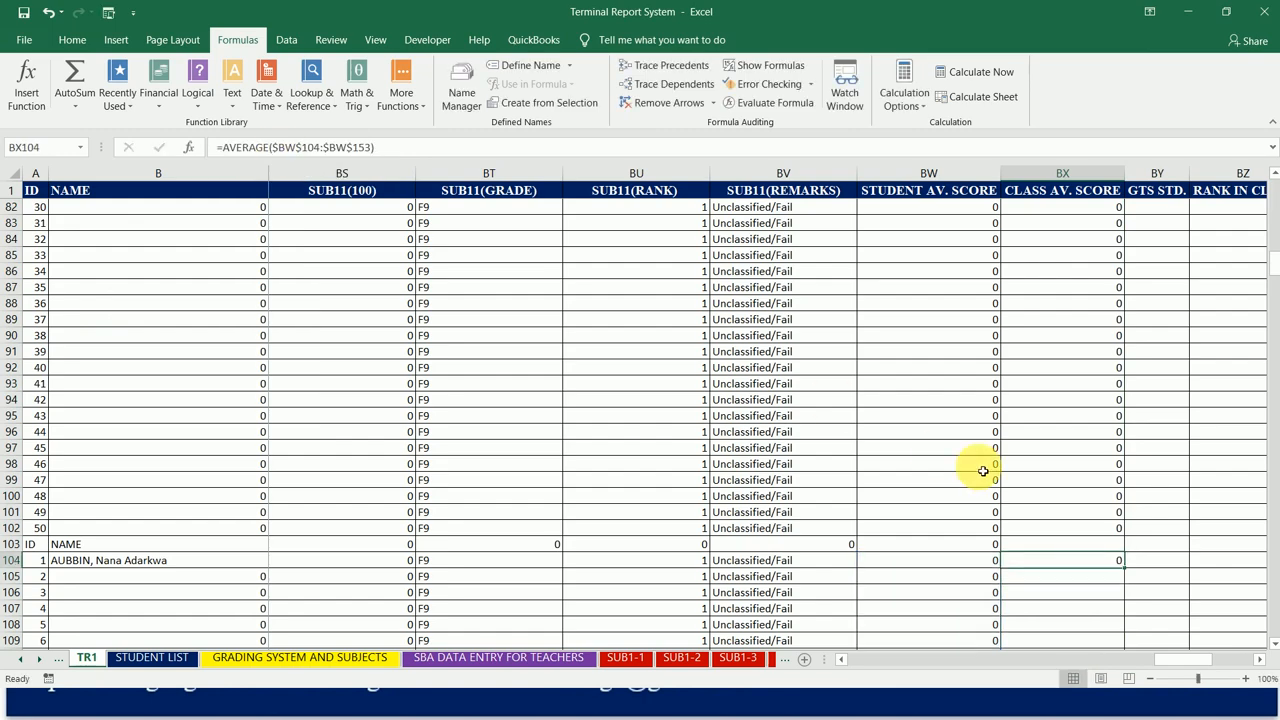
{"action": "left_click_drag", "start_coordinate": [1127, 571], "coordinate": [1092, 325]}
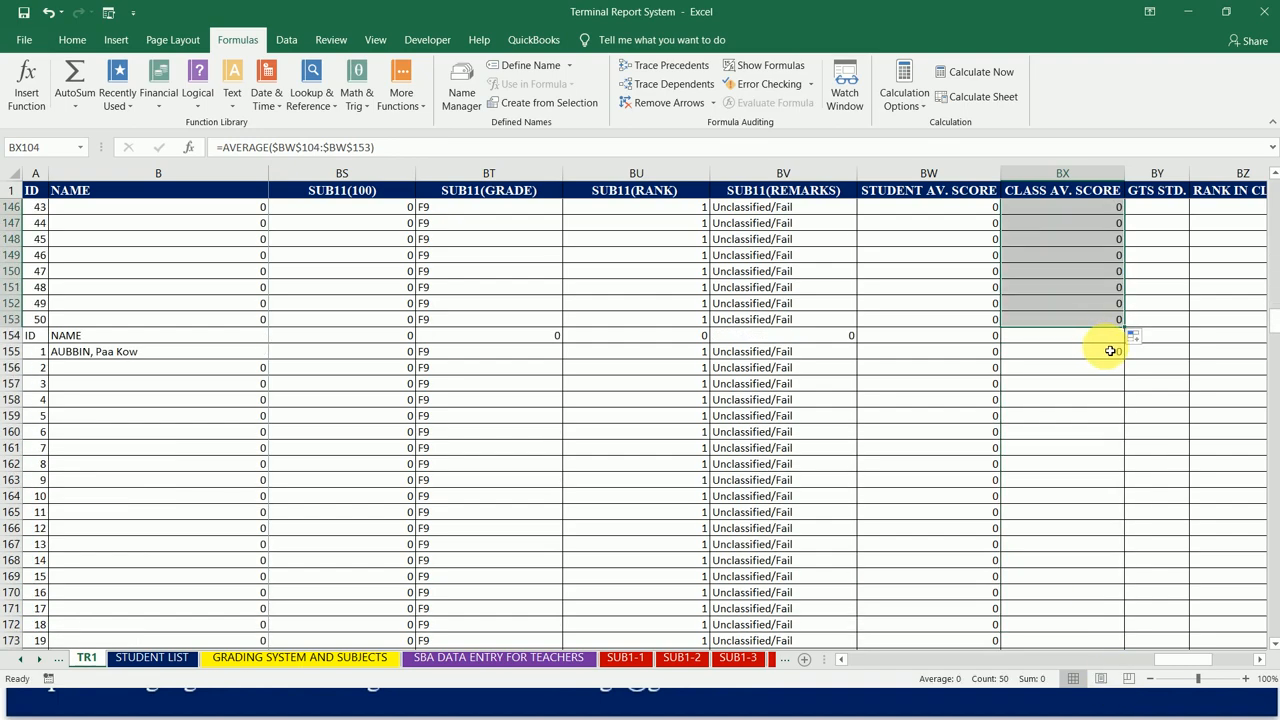
Step: Lock the BX155 average range as $BW$155:$BW$204 and fill the formula through BX204 for the fourth class
{"action": "left_click", "coordinate": [1111, 354]}
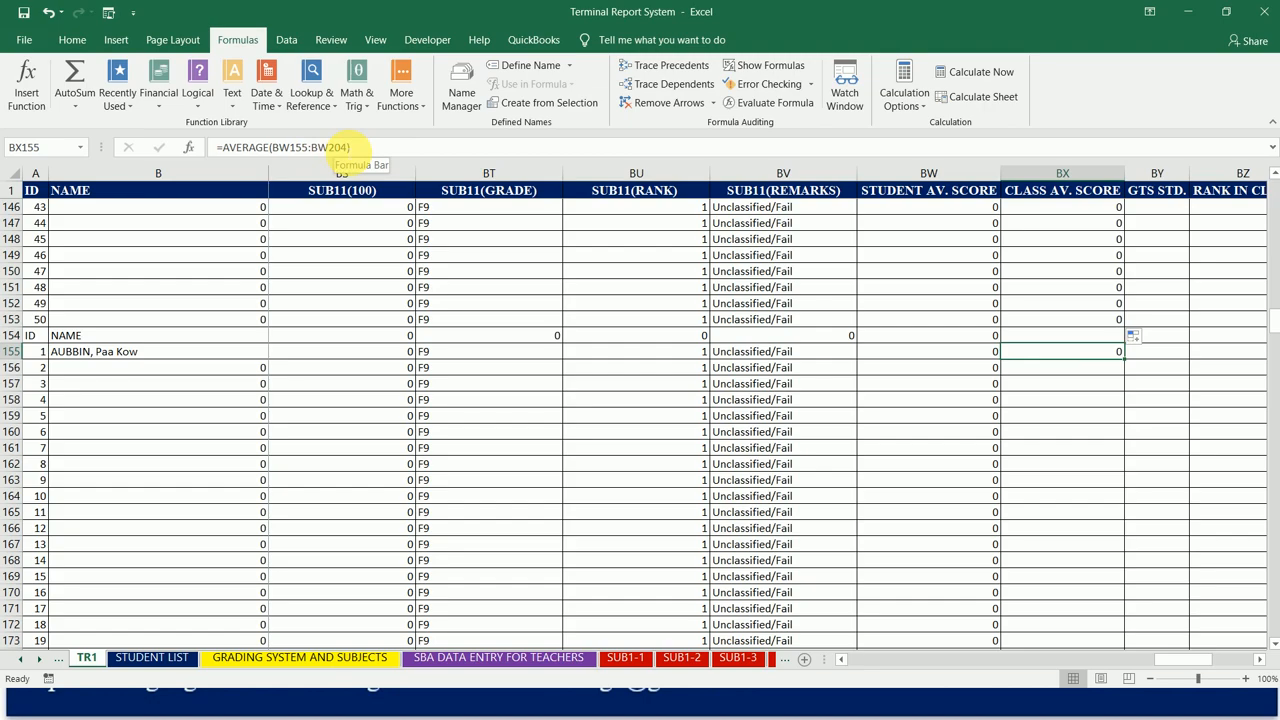
{"action": "left_click", "coordinate": [340, 147]}
{"action": "left_click_drag", "start_coordinate": [347, 147], "coordinate": [270, 147]}
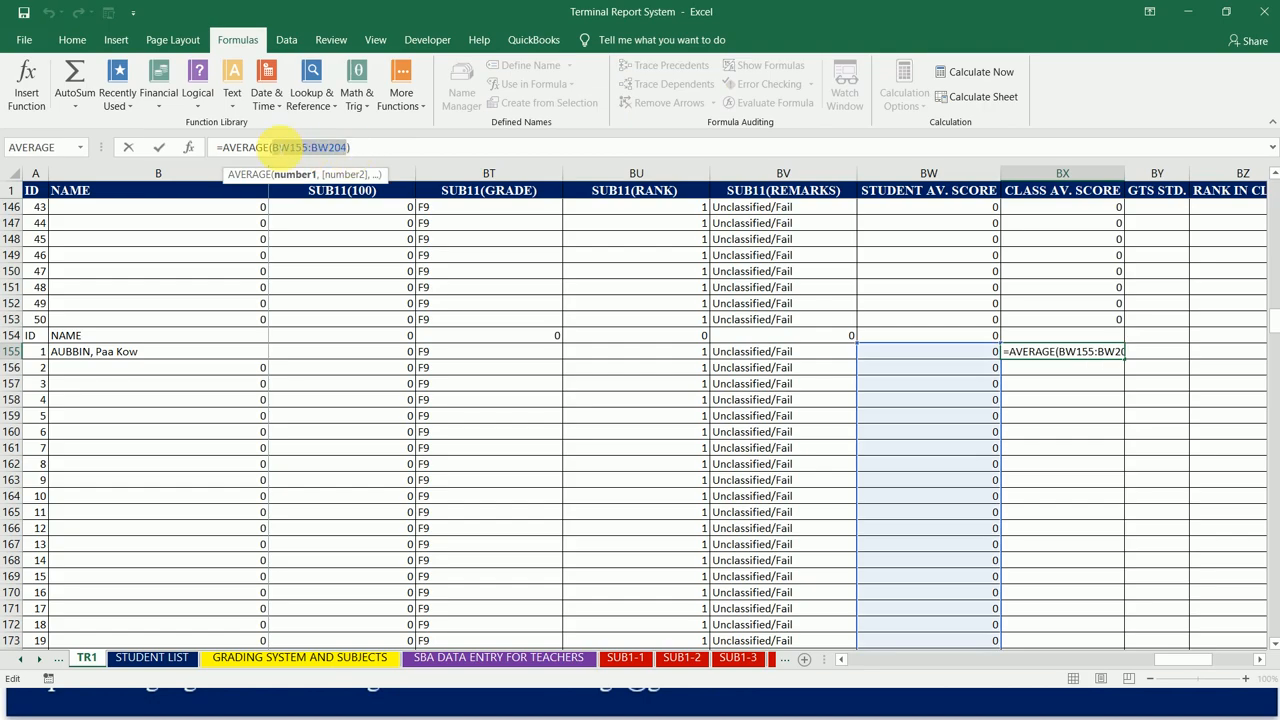
{"action": "key", "text": "F4"}
{"action": "key", "text": "ctrl+Return"}
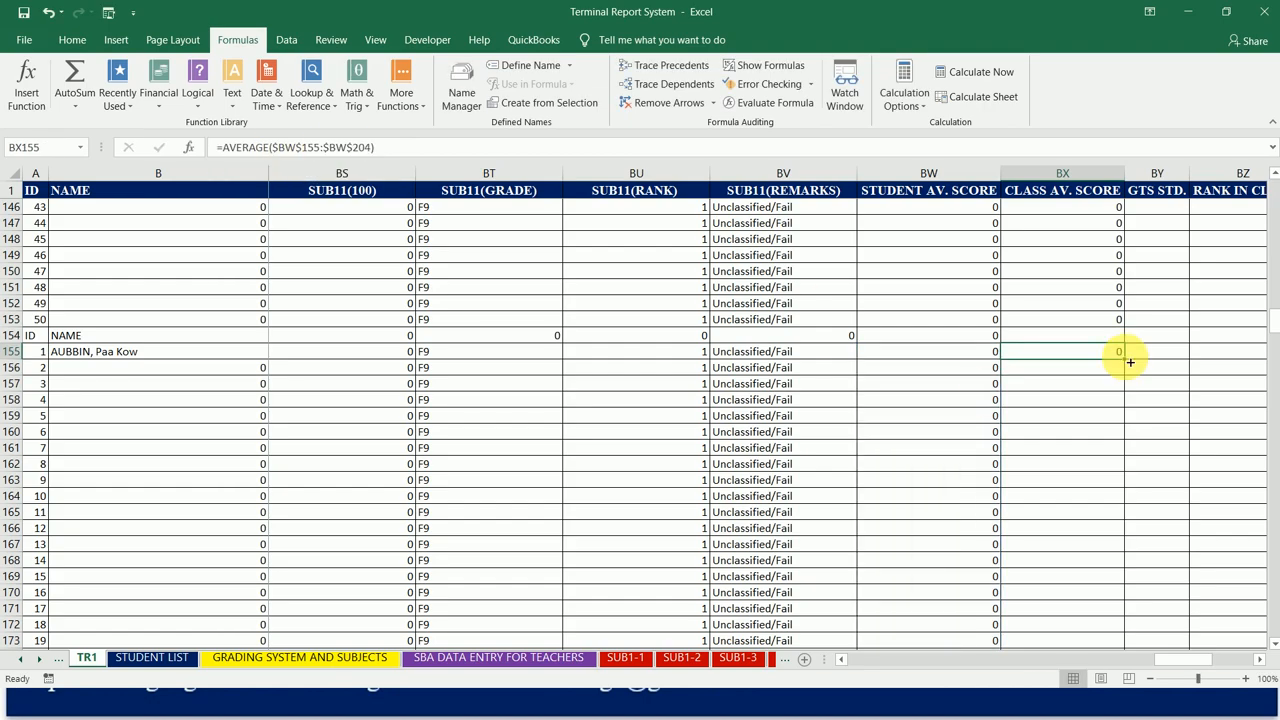
{"action": "left_click_drag", "start_coordinate": [1130, 364], "coordinate": [1106, 560]}
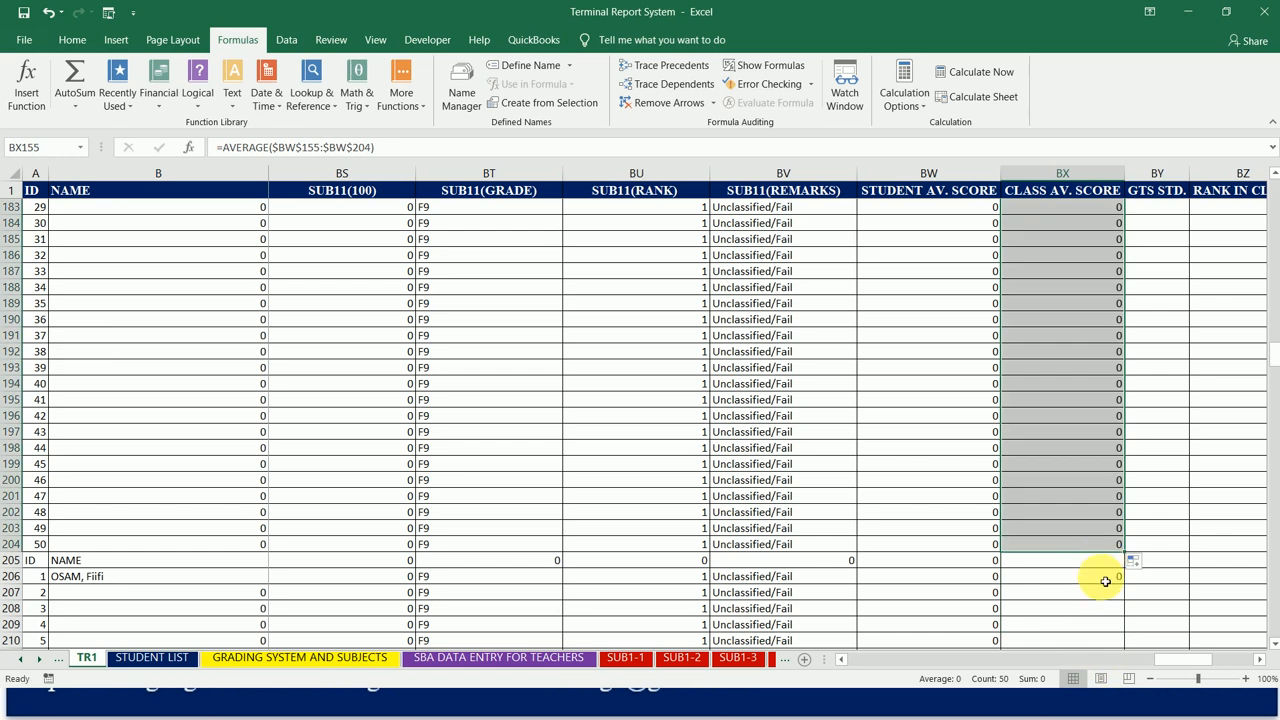
Step: Lock the BX206 average range as $BW$206:$BW$255 and fill the formula through BX255 for the fifth class
{"action": "left_click", "coordinate": [1105, 584]}
{"action": "left_click_drag", "start_coordinate": [349, 147], "coordinate": [283, 147]}
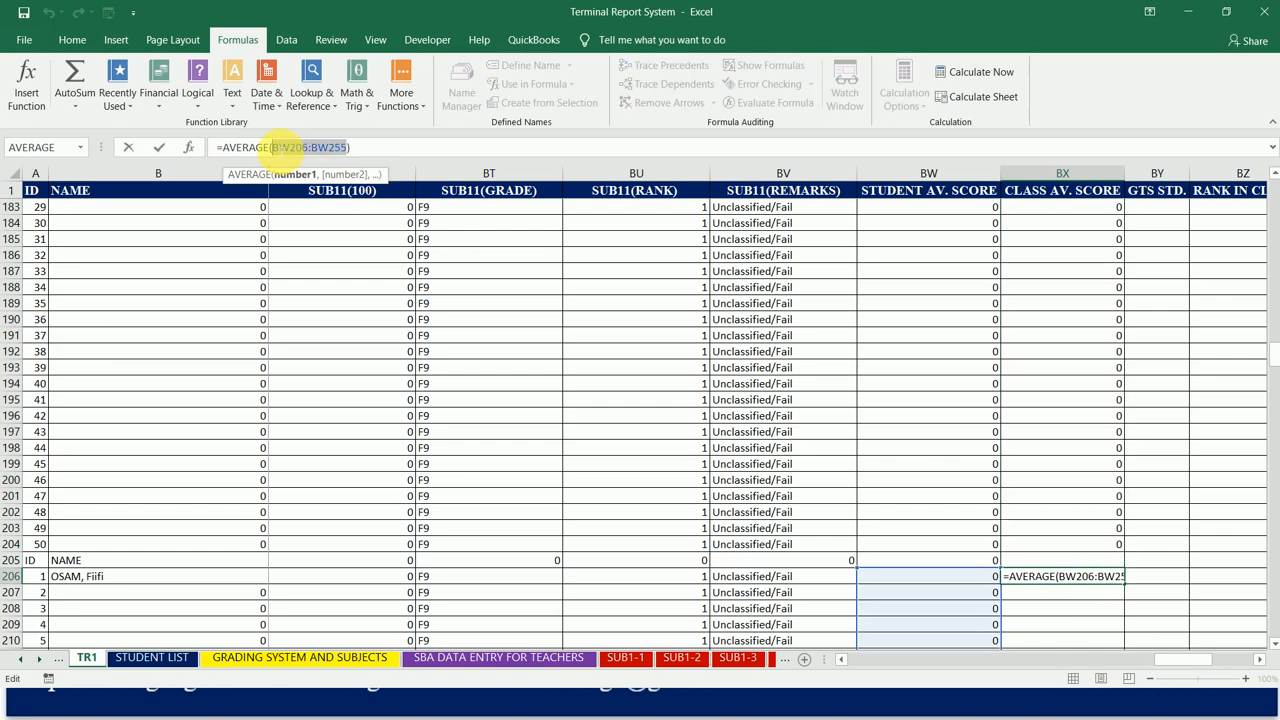
{"action": "key", "text": "F4"}
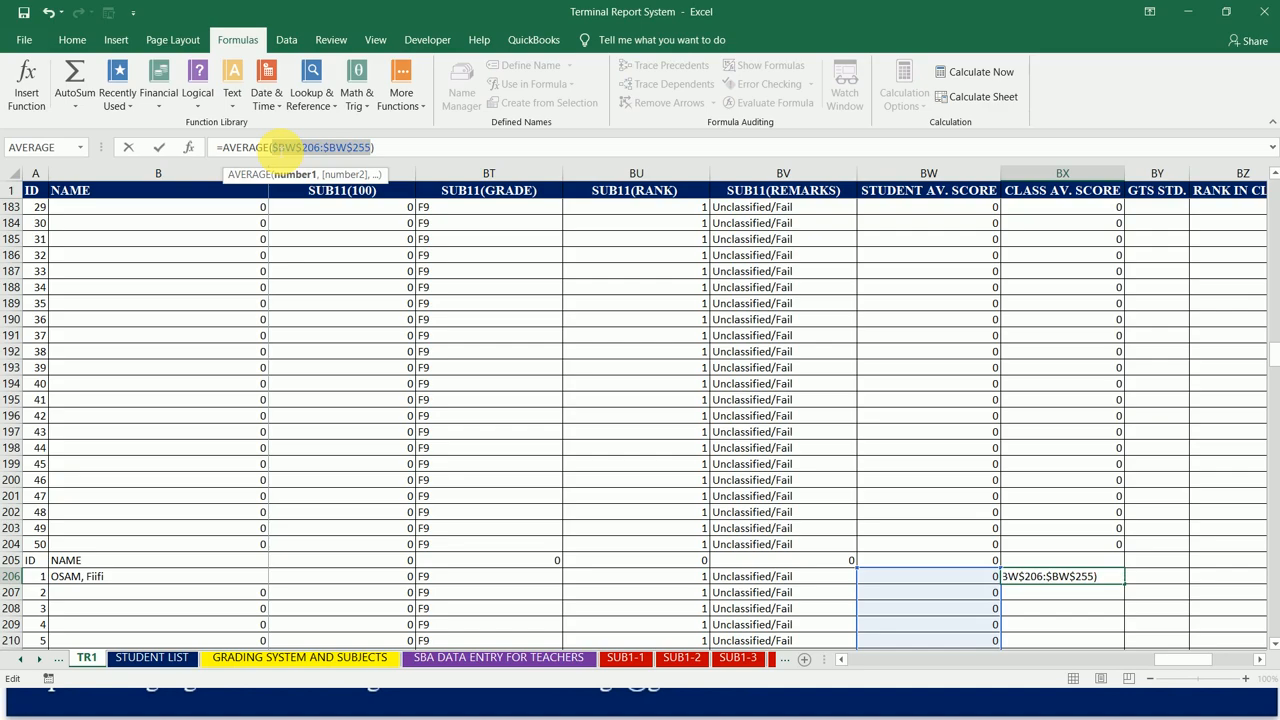
{"action": "key", "text": "Return"}
{"action": "key", "text": "Up"}
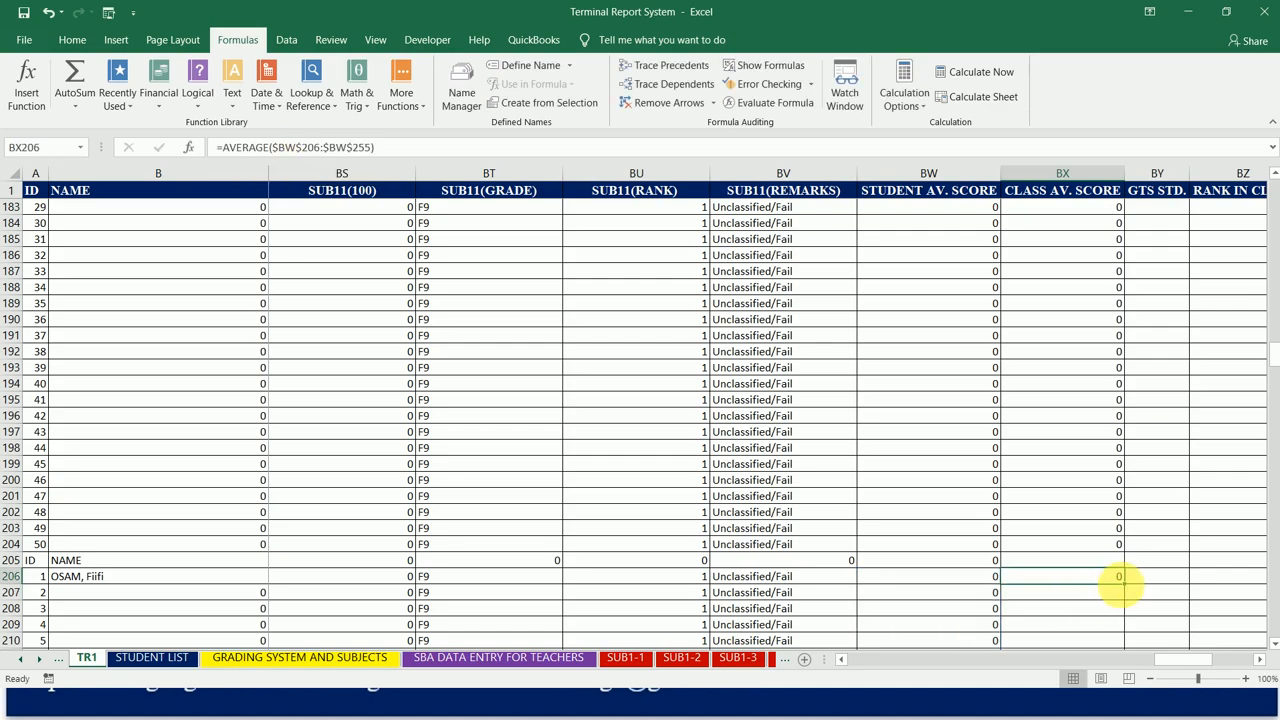
{"action": "left_click_drag", "start_coordinate": [1127, 590], "coordinate": [1102, 399]}
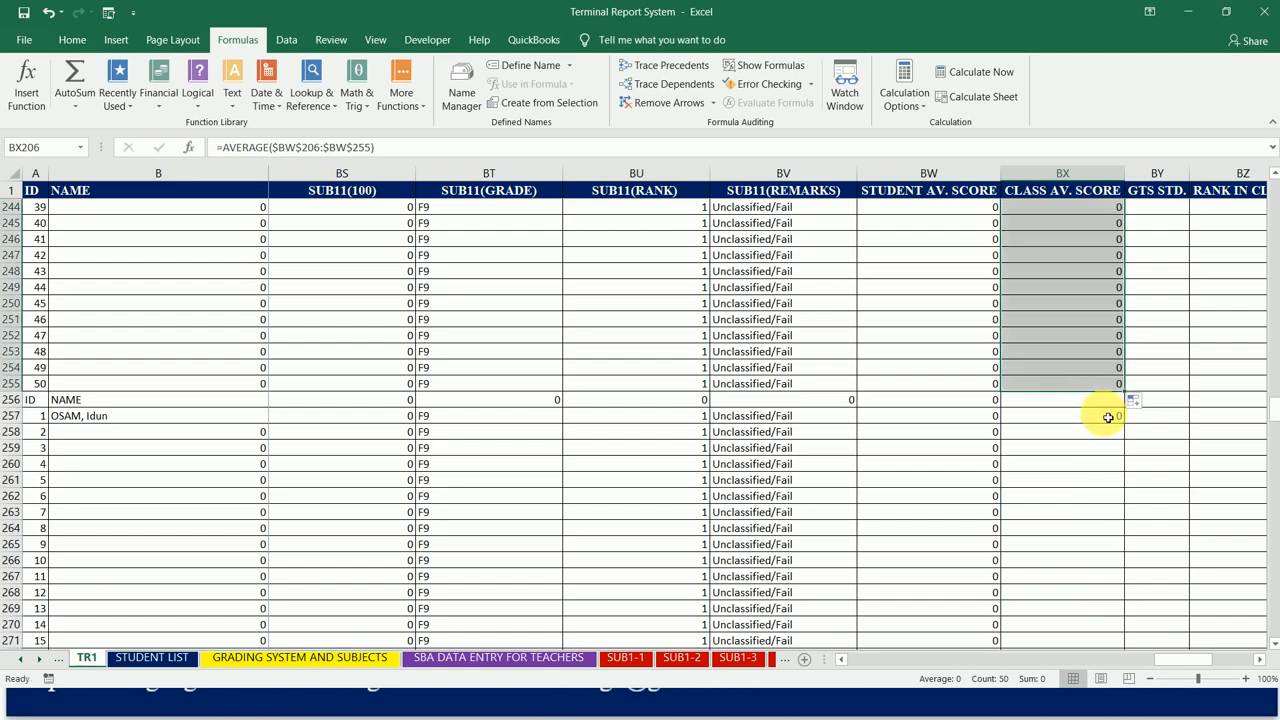
Step: Lock the BX257 average range as $BW$257:$BW$306 and fill the formula through BX306 for the sixth class
{"action": "left_click", "coordinate": [1107, 416]}
{"action": "double_click", "coordinate": [330, 147]}
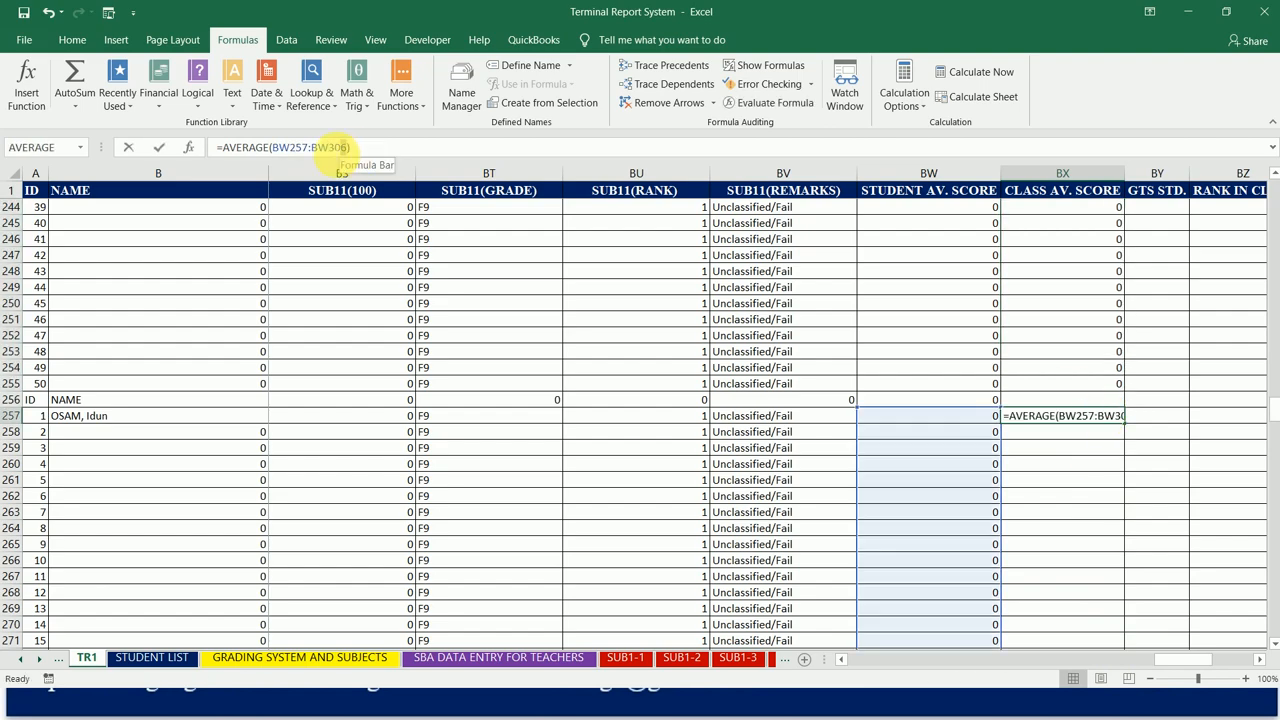
{"action": "left_click_drag", "start_coordinate": [281, 148], "coordinate": [281, 148]}
{"action": "key", "text": "F4"}
{"action": "key", "text": "ctrl+Return"}
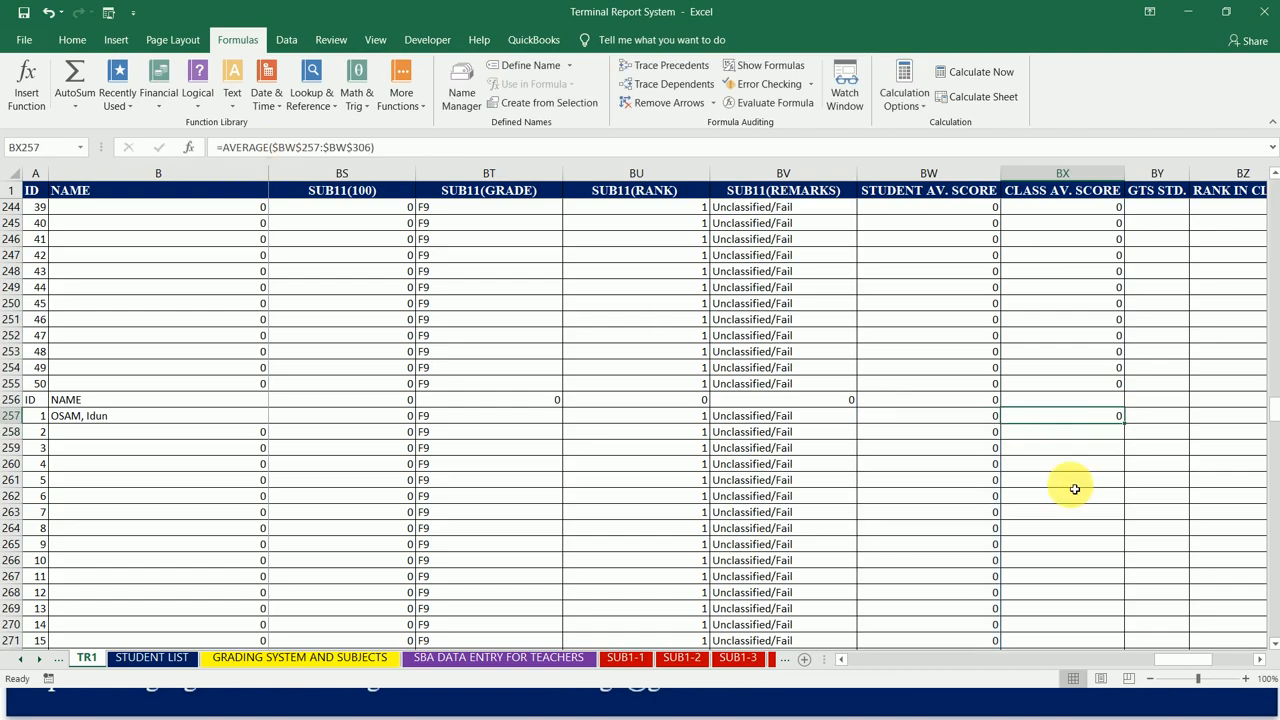
{"action": "left_click_drag", "start_coordinate": [1125, 424], "coordinate": [1052, 620]}
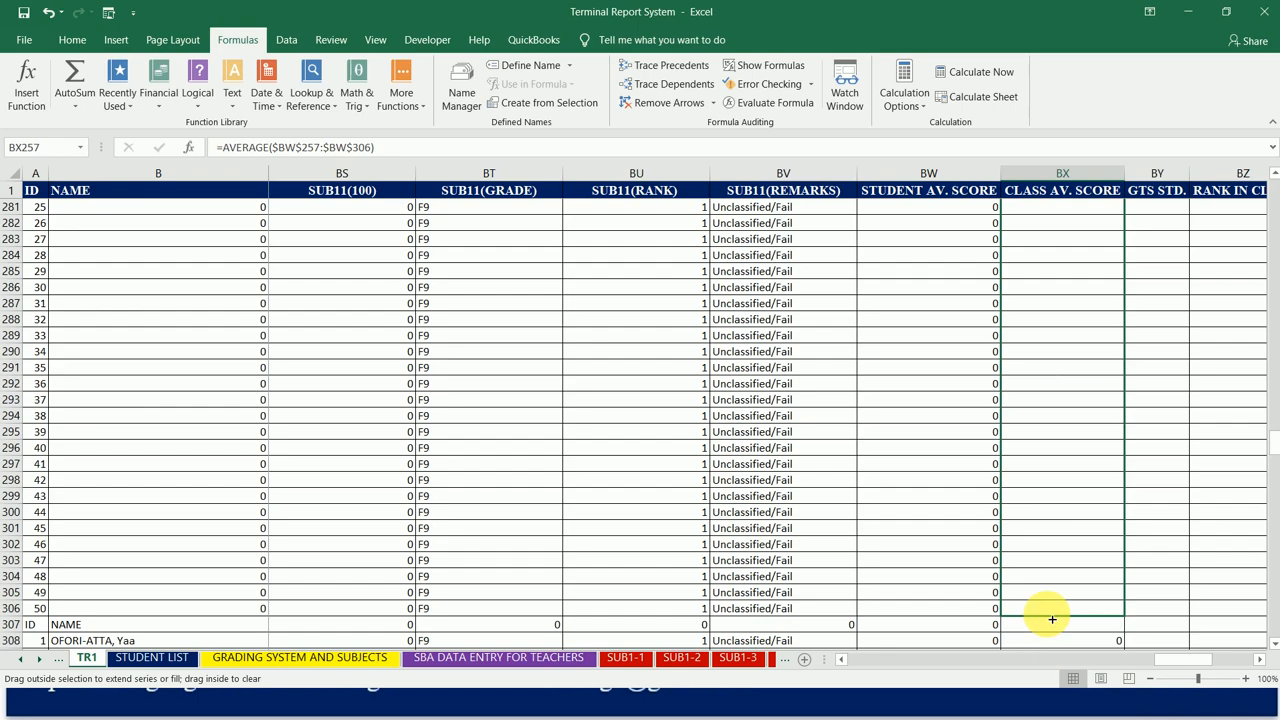
{"action": "left_click_drag", "start_coordinate": [1052, 620], "coordinate": [1052, 620]}
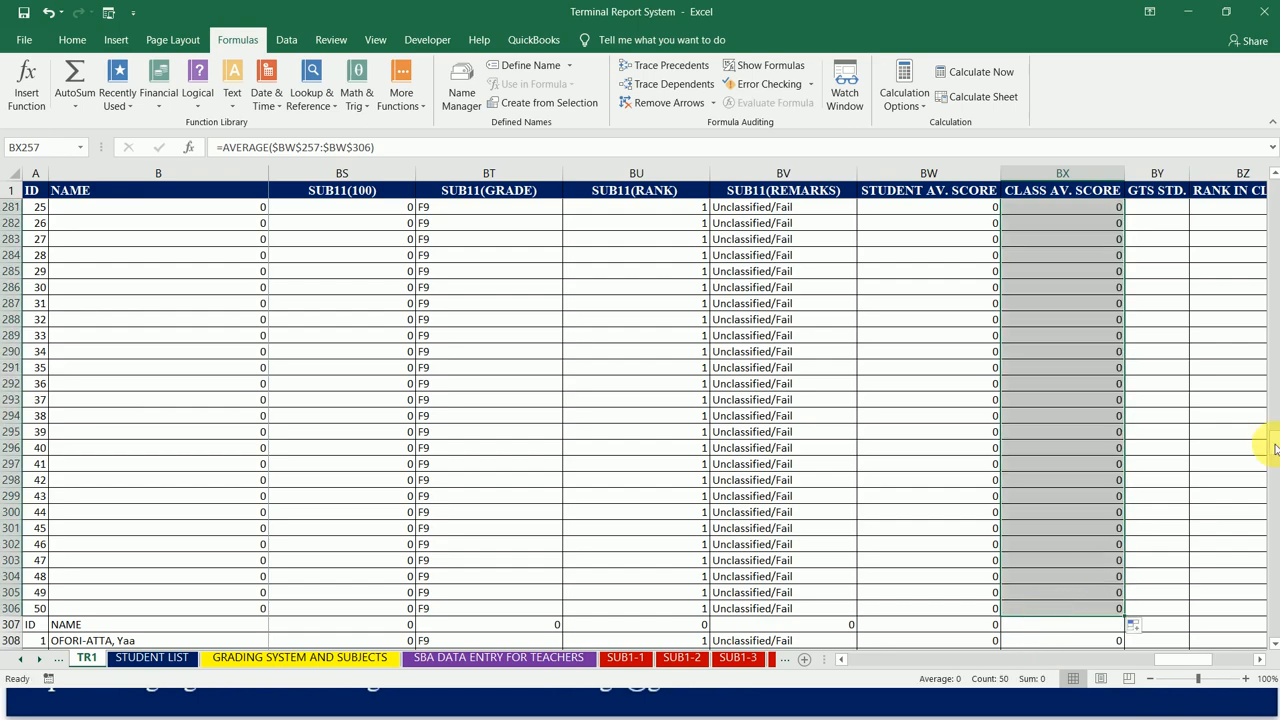
Step: Lock the BX308 average range as $BW$308:$BW$357 and fill the formula through BX357 for the seventh class
{"action": "scroll", "coordinate": [1272, 405], "scroll_direction": "up", "scroll_amount": 16}
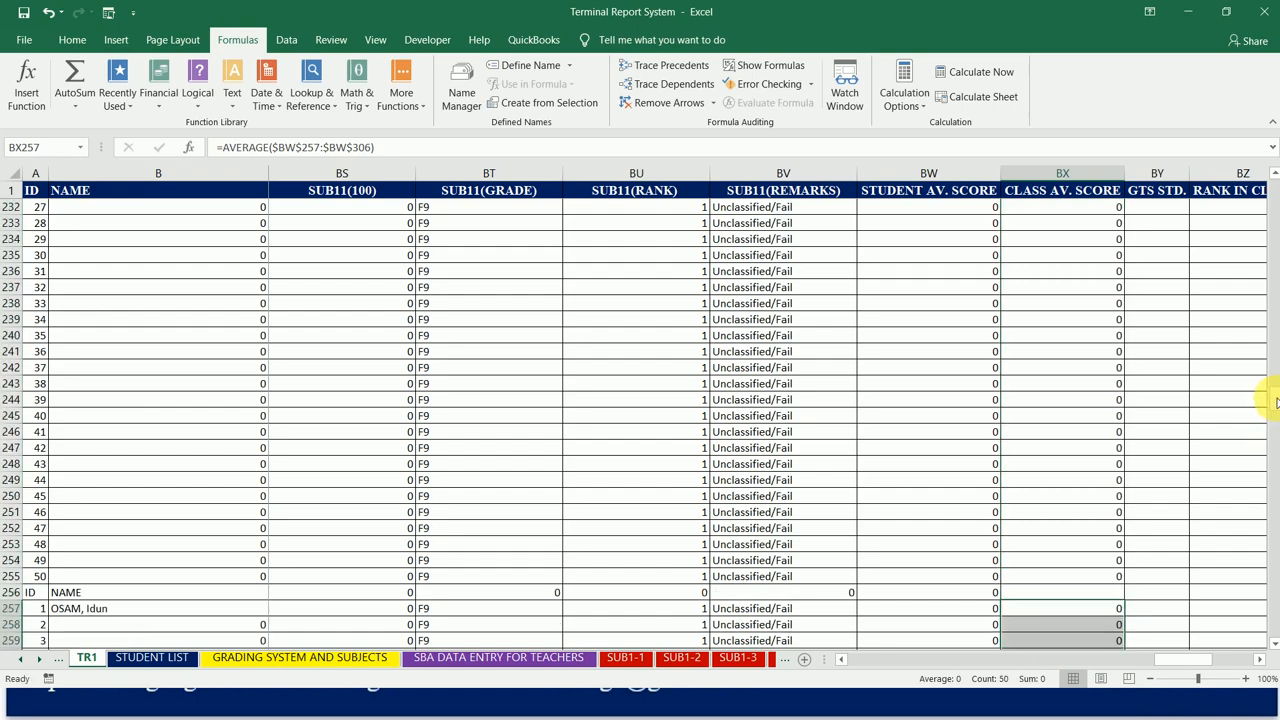
{"action": "left_click_drag", "start_coordinate": [1276, 403], "coordinate": [1266, 449]}
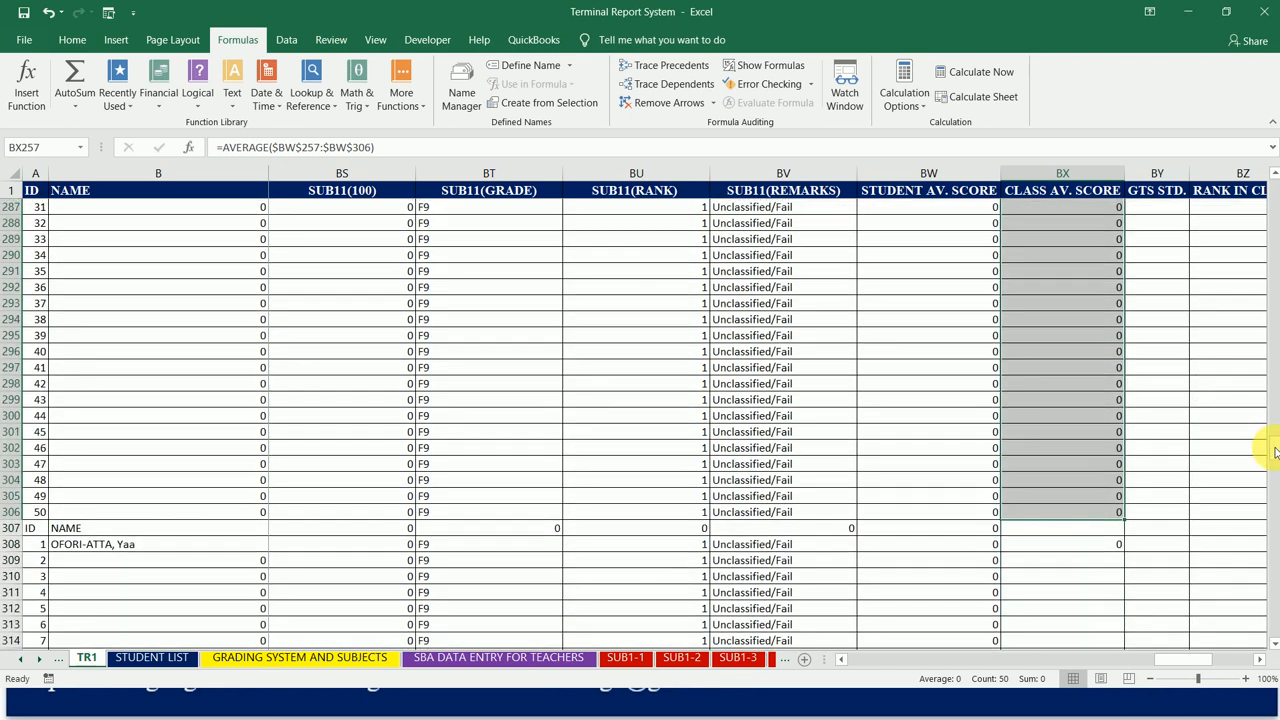
{"action": "left_click", "coordinate": [1119, 545]}
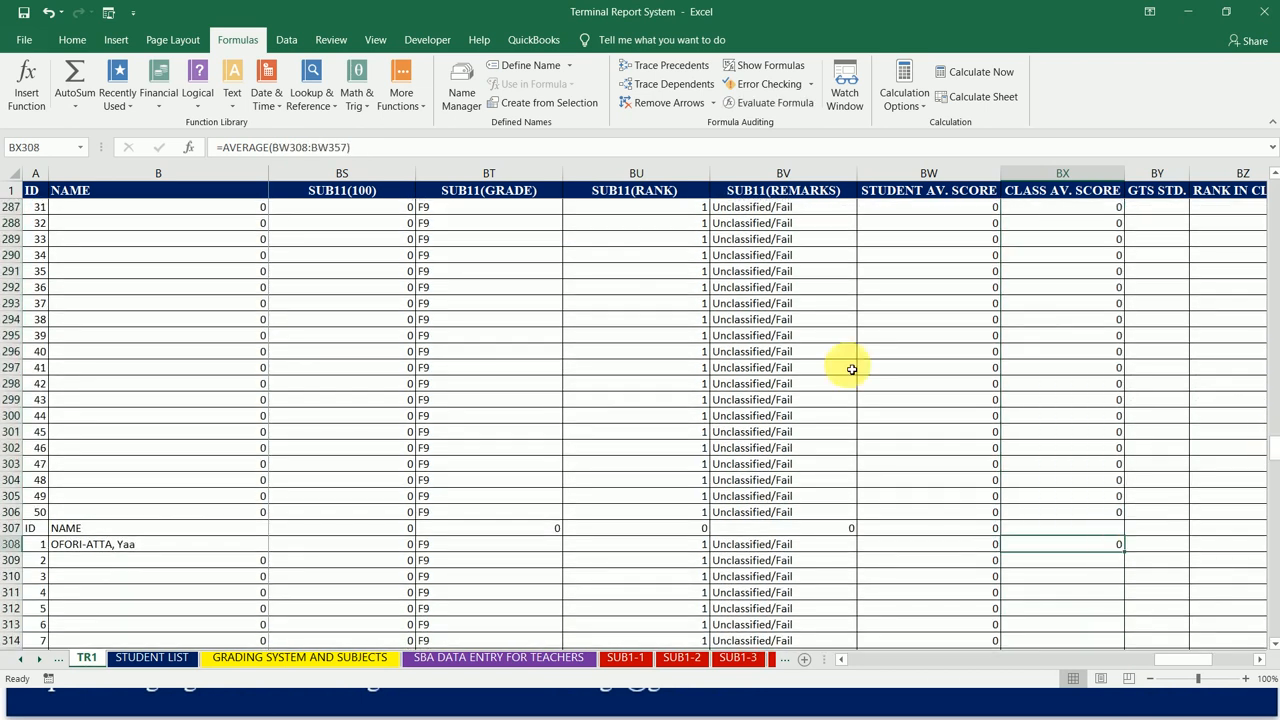
{"action": "left_click", "coordinate": [345, 148]}
{"action": "left_click_drag", "start_coordinate": [345, 148], "coordinate": [272, 148]}
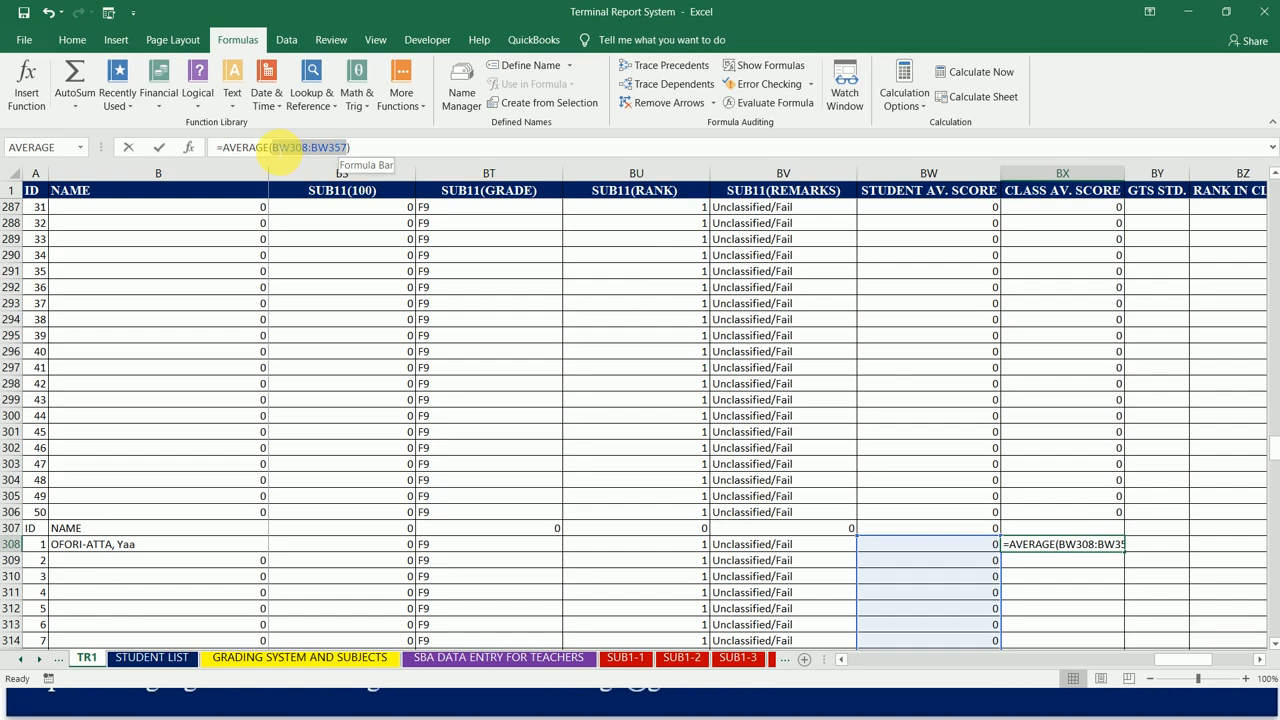
{"action": "key", "text": "F4"}
{"action": "key", "text": "ctrl+Return"}
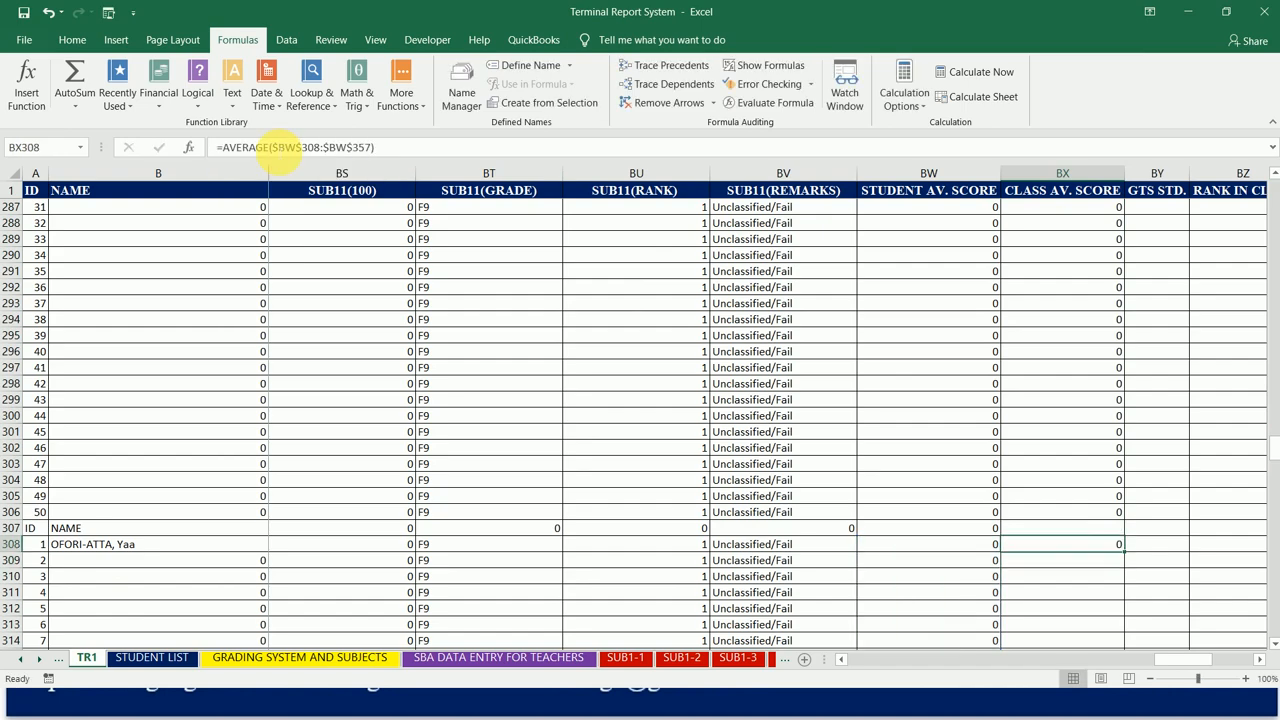
{"action": "left_click_drag", "start_coordinate": [1128, 556], "coordinate": [1110, 512]}
Step: Lock the BX359 average range as $BW$359:$BW$408 and fill the formula through BX408 for the eighth class
{"action": "left_click", "coordinate": [1114, 533]}
{"action": "left_click_drag", "start_coordinate": [347, 147], "coordinate": [280, 147]}
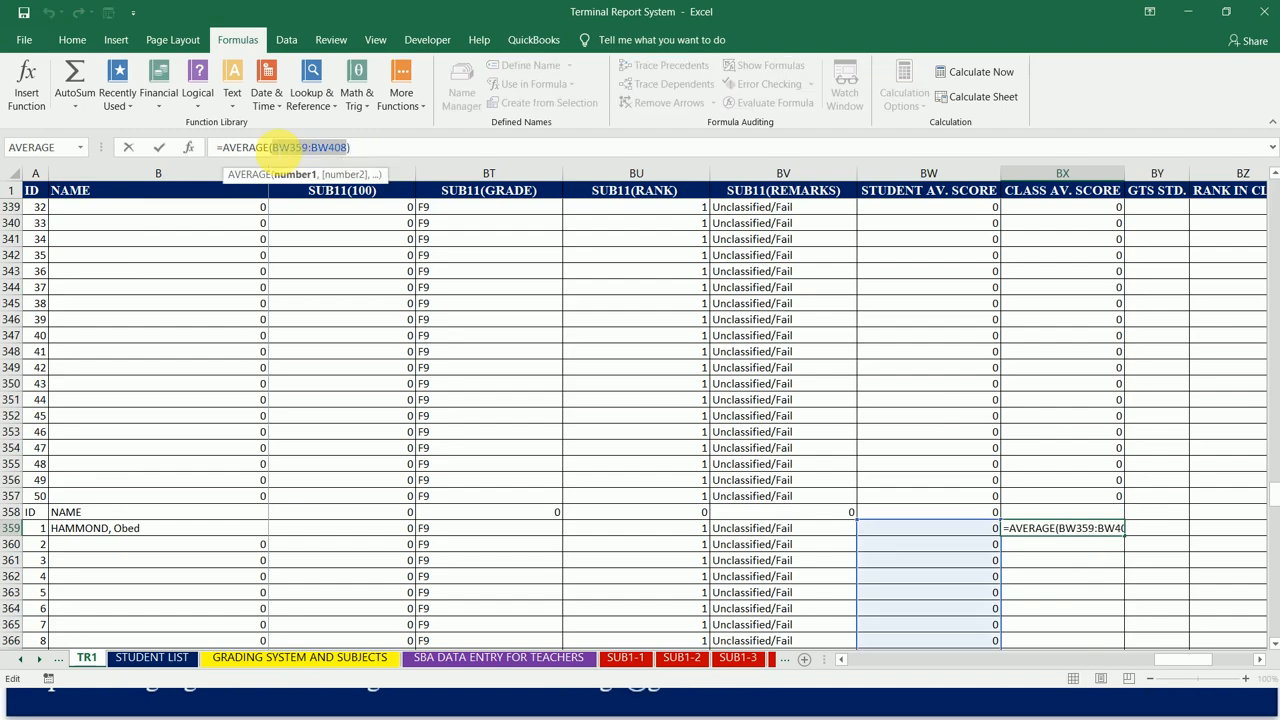
{"action": "key", "text": "F4"}
{"action": "left_click", "coordinate": [395, 150]}
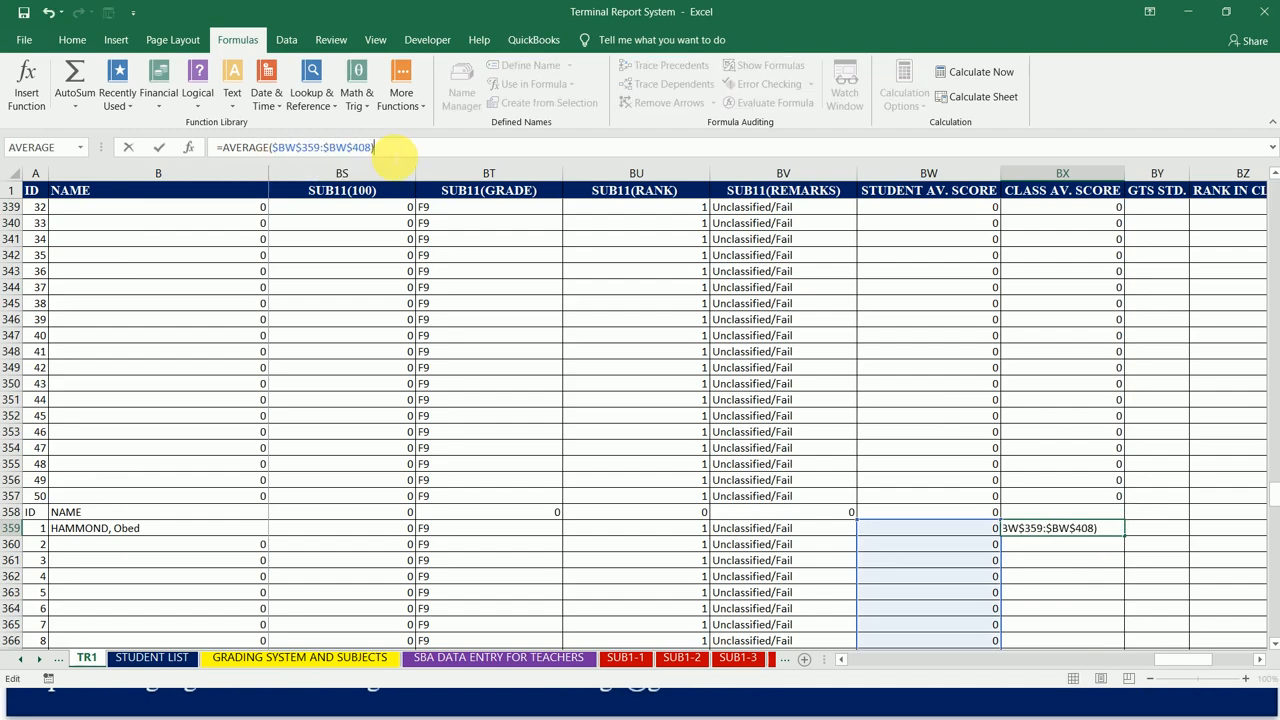
{"action": "key", "text": "ctrl+Return"}
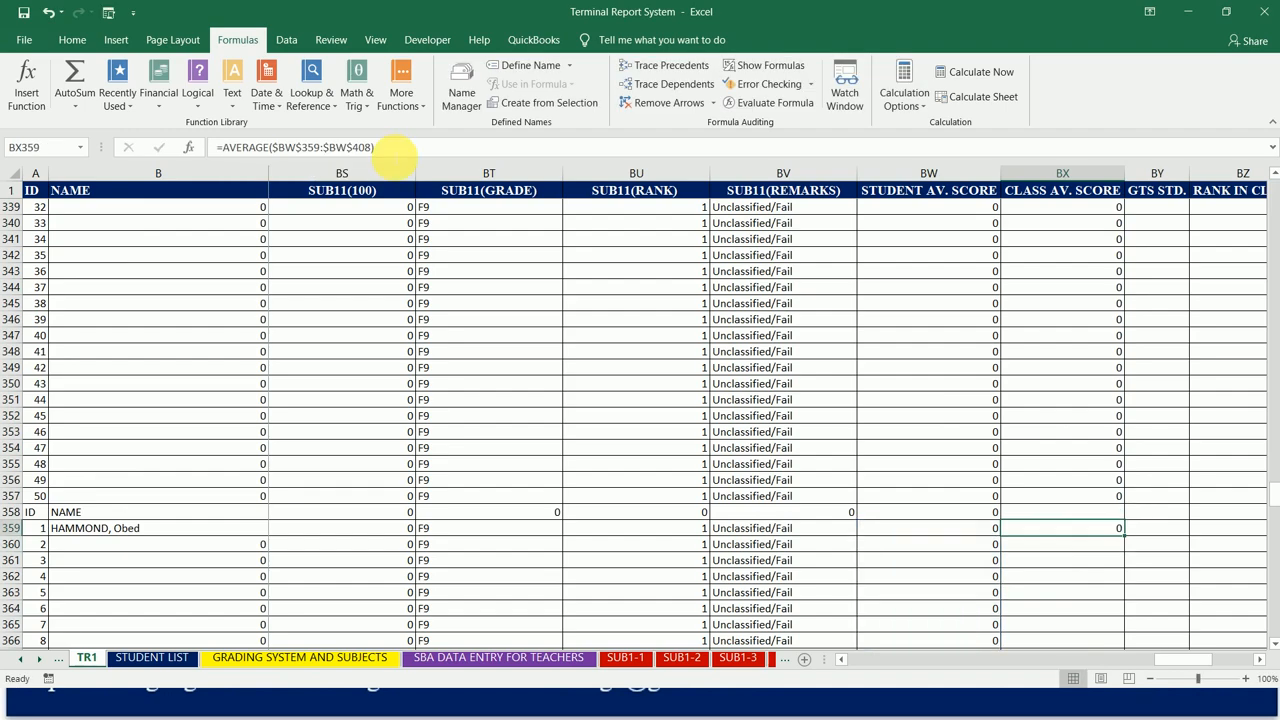
{"action": "left_click_drag", "start_coordinate": [1128, 541], "coordinate": [1127, 503]}
Step: Lock the BX410 average range as $BW$410:$BW$459 and fill the formula through BX459 for the ninth class
{"action": "left_click", "coordinate": [1121, 531]}
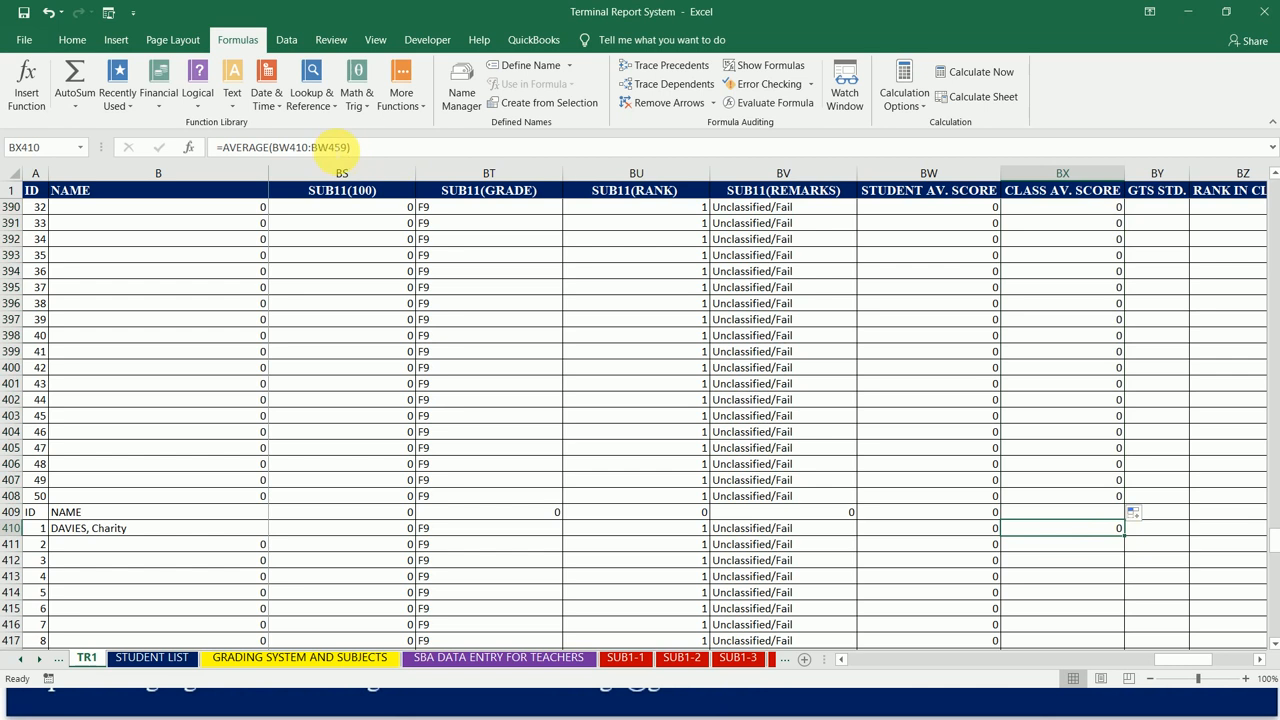
{"action": "left_click_drag", "start_coordinate": [347, 147], "coordinate": [272, 147]}
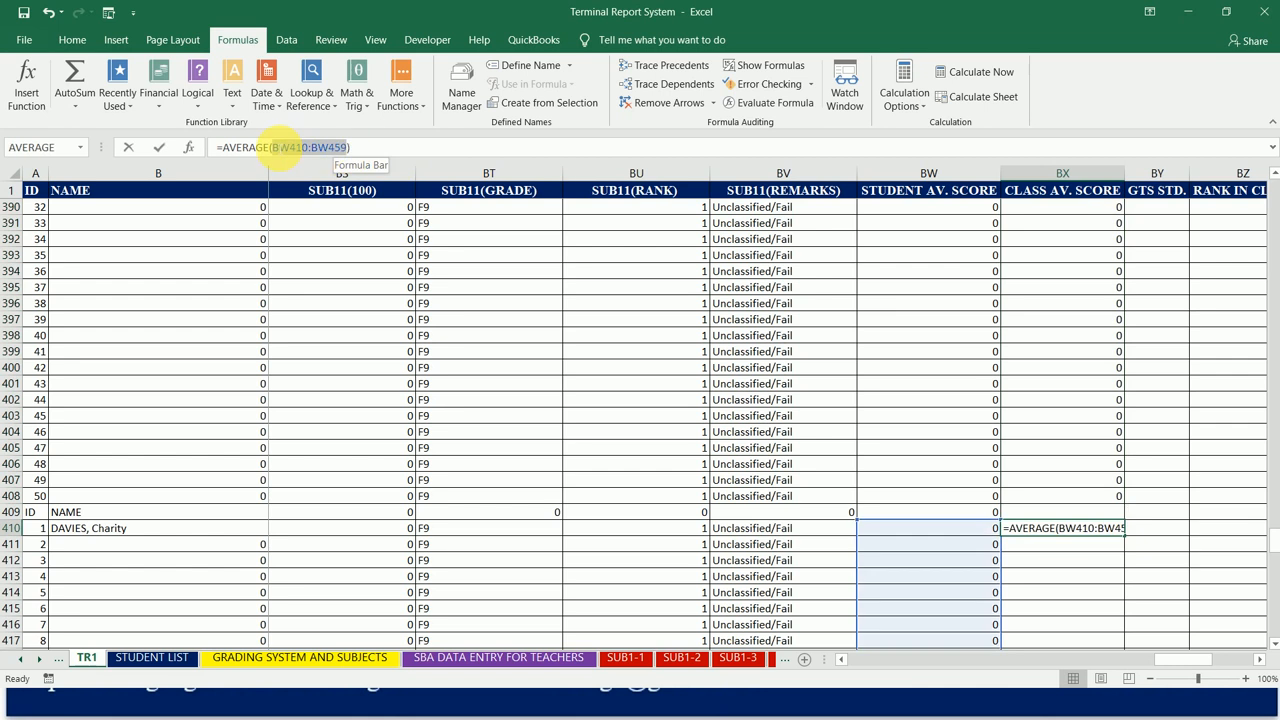
{"action": "key", "text": "F4"}
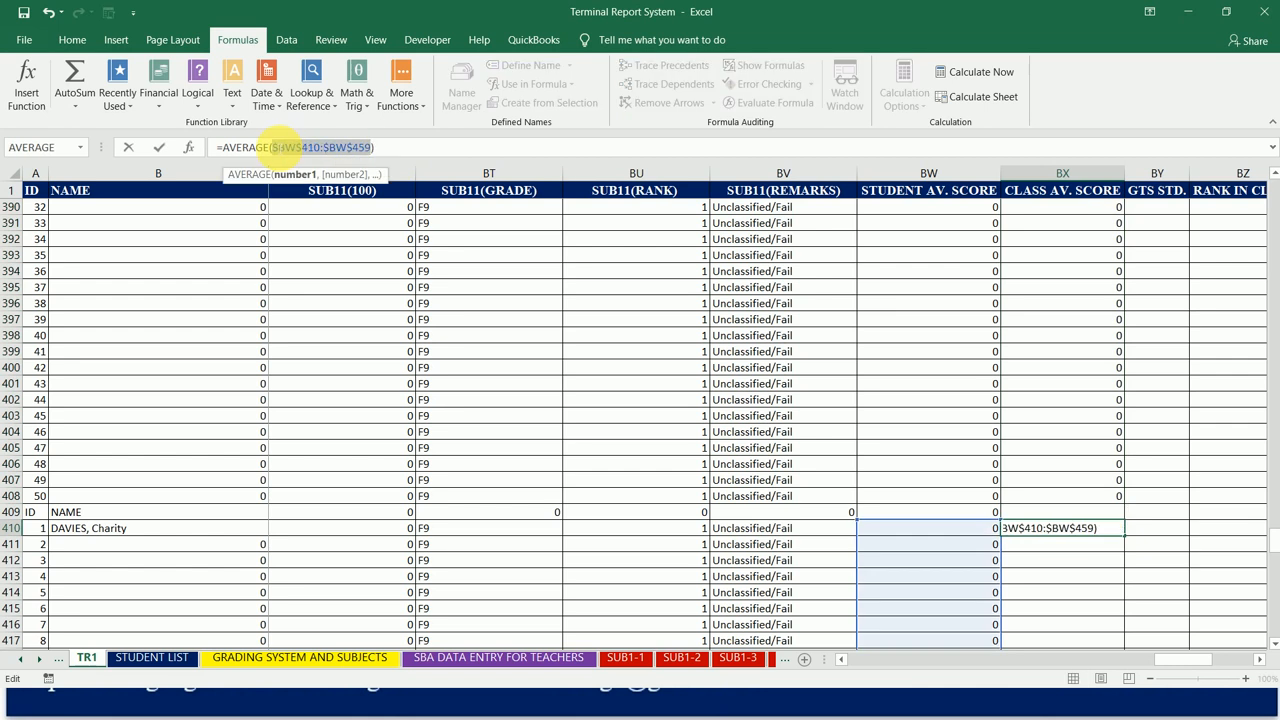
{"action": "key", "text": "Return"}
{"action": "key", "text": "Up"}
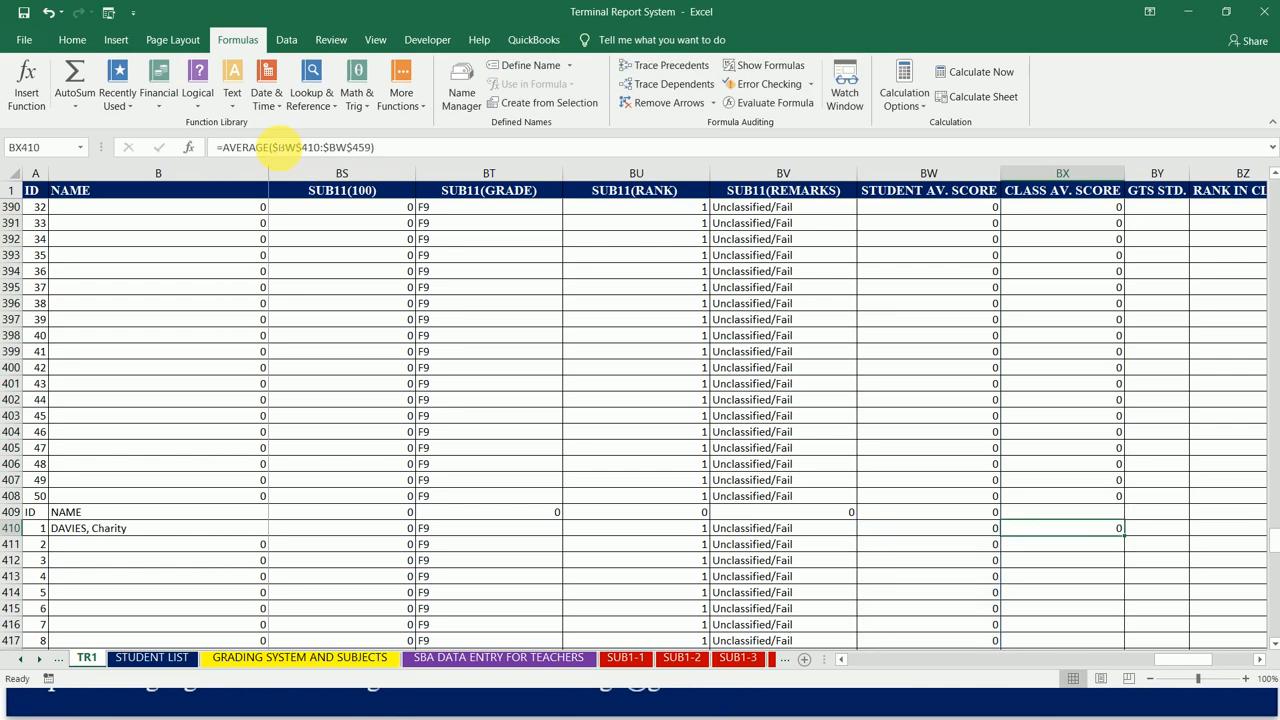
{"action": "left_click_drag", "start_coordinate": [1130, 542], "coordinate": [1108, 523]}
Step: Lock the BX461 average range as $BW$461:$BW$510 and fill the formula through BX510 for the tenth class
{"action": "left_click", "coordinate": [1108, 545]}
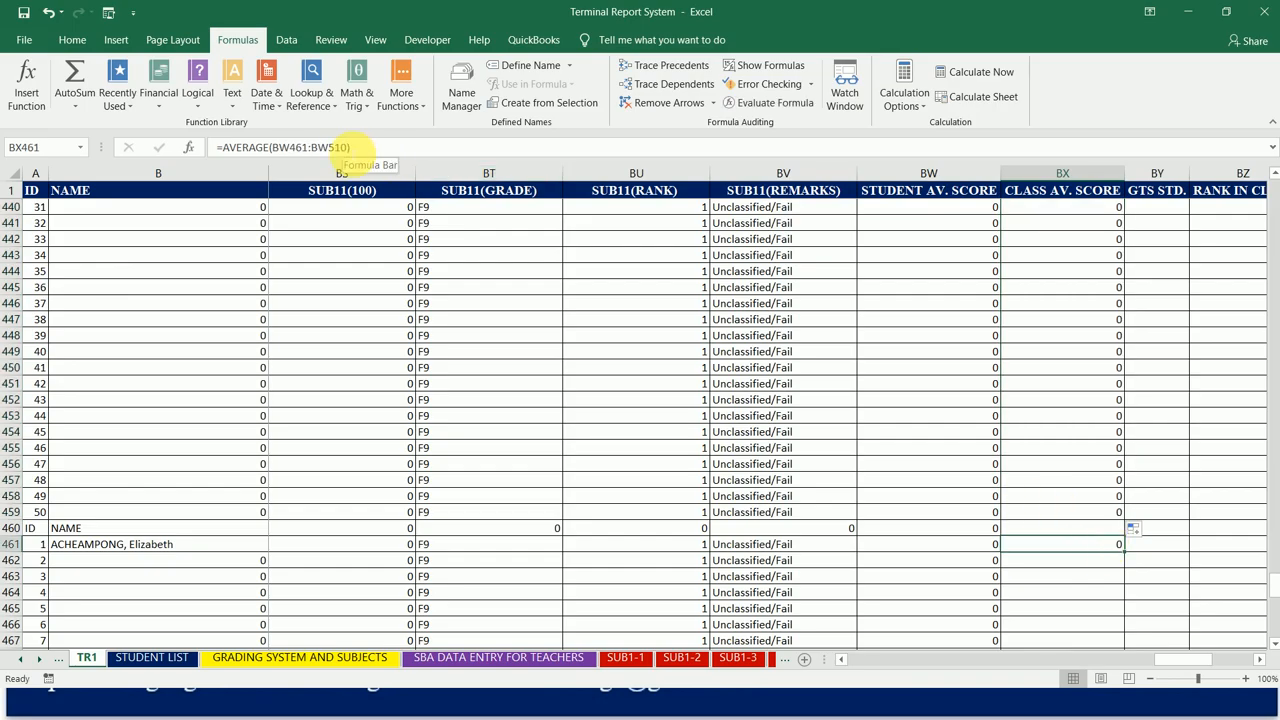
{"action": "left_click_drag", "start_coordinate": [346, 147], "coordinate": [280, 147]}
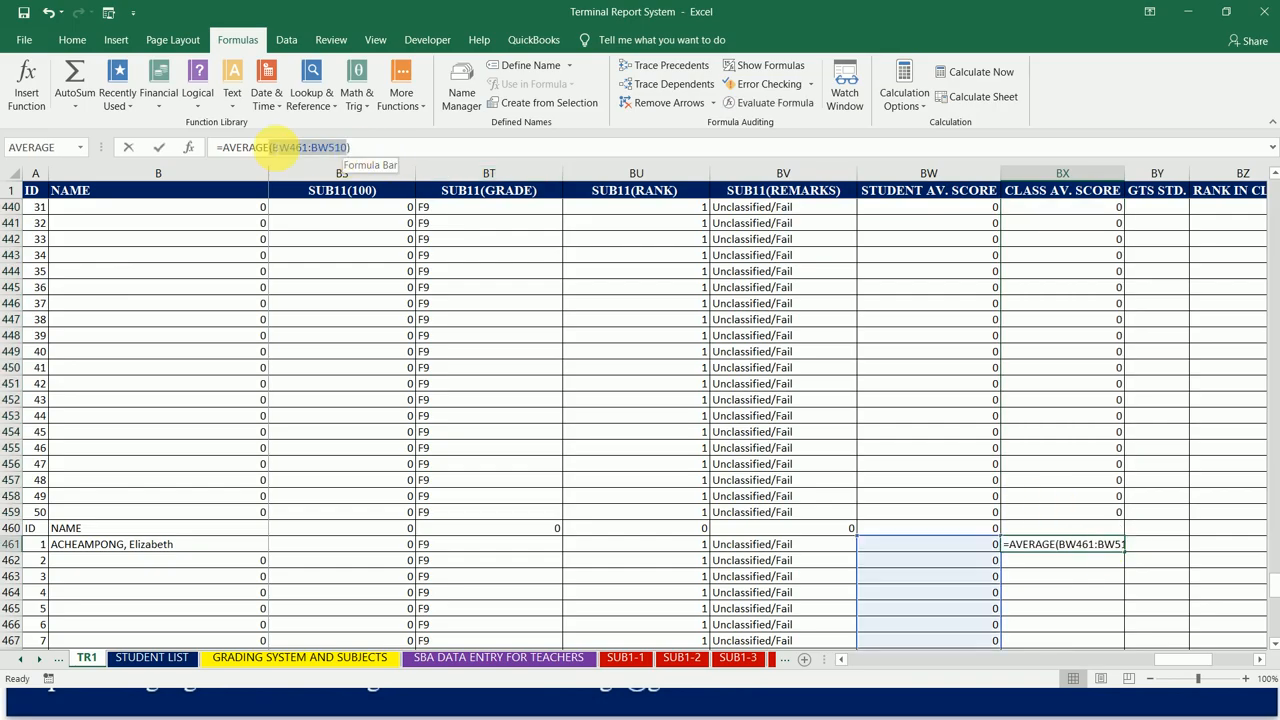
{"action": "key", "text": "F4"}
{"action": "key", "text": "Return"}
{"action": "key", "text": "Up"}
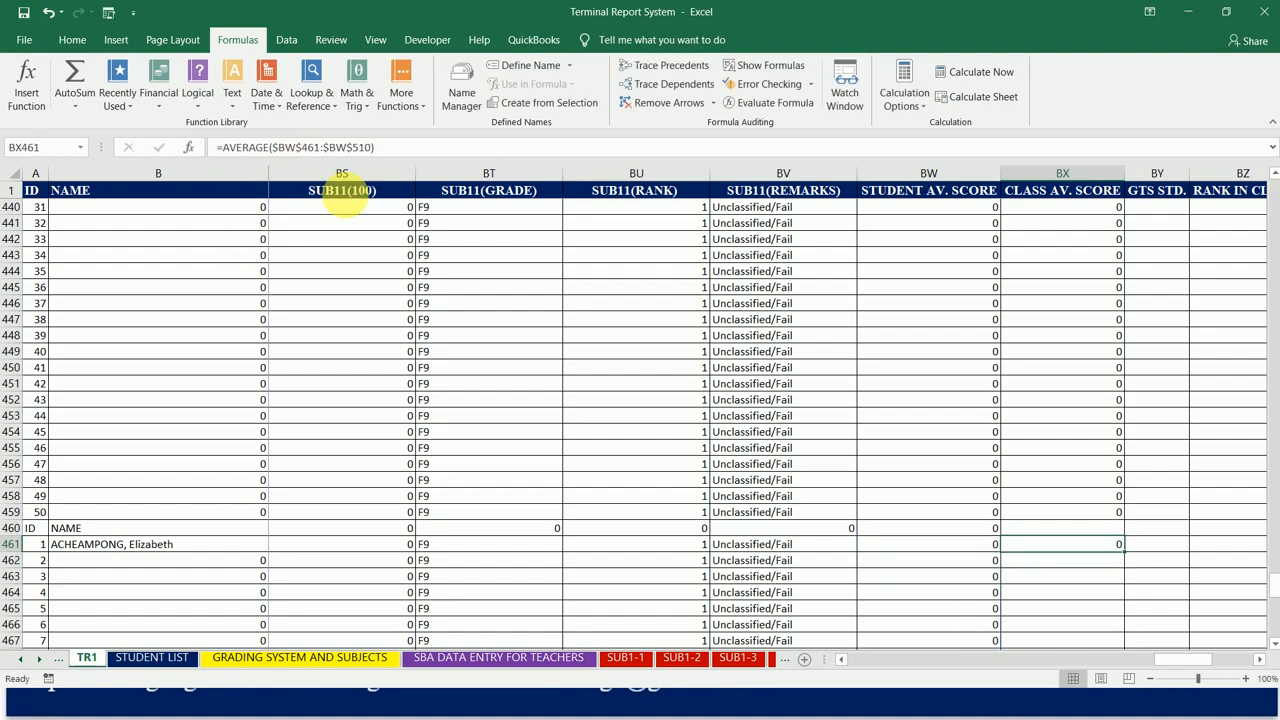
{"action": "left_click_drag", "start_coordinate": [1128, 558], "coordinate": [1108, 614]}
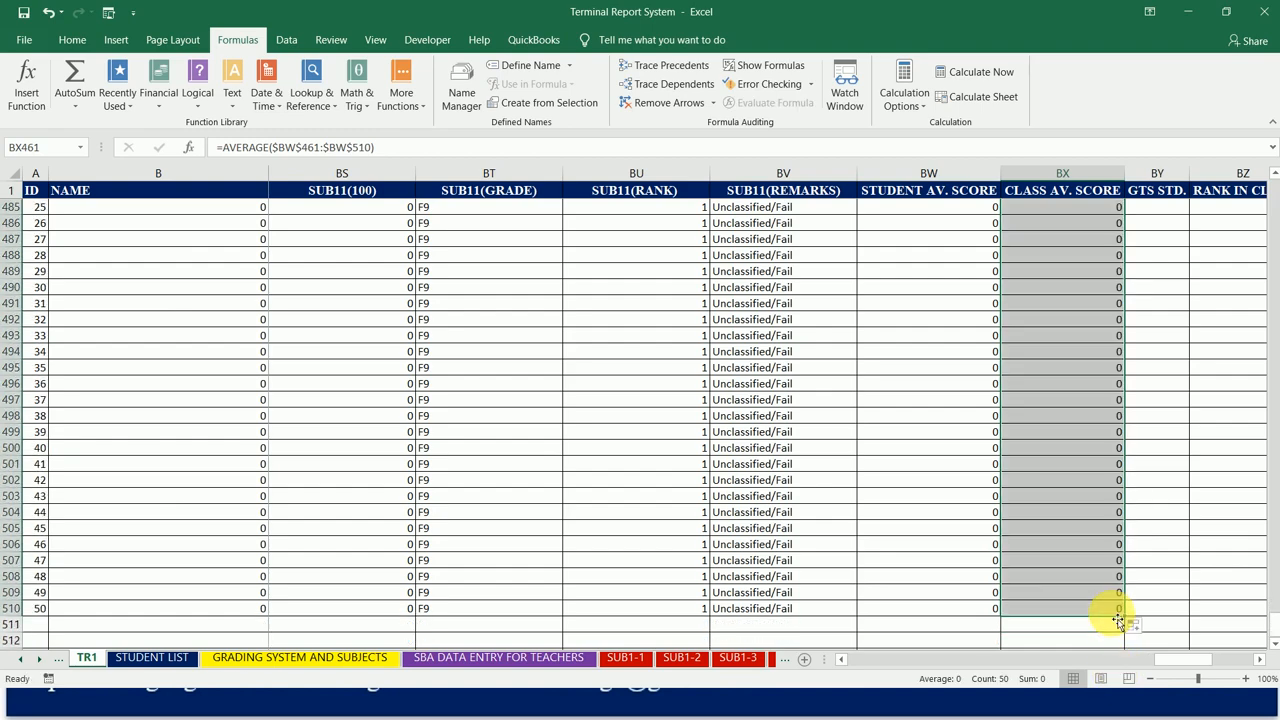
Step: Remove all borders from the empty rows below the data, from row 511 to the end of the sheet
{"action": "left_click", "coordinate": [40, 628]}
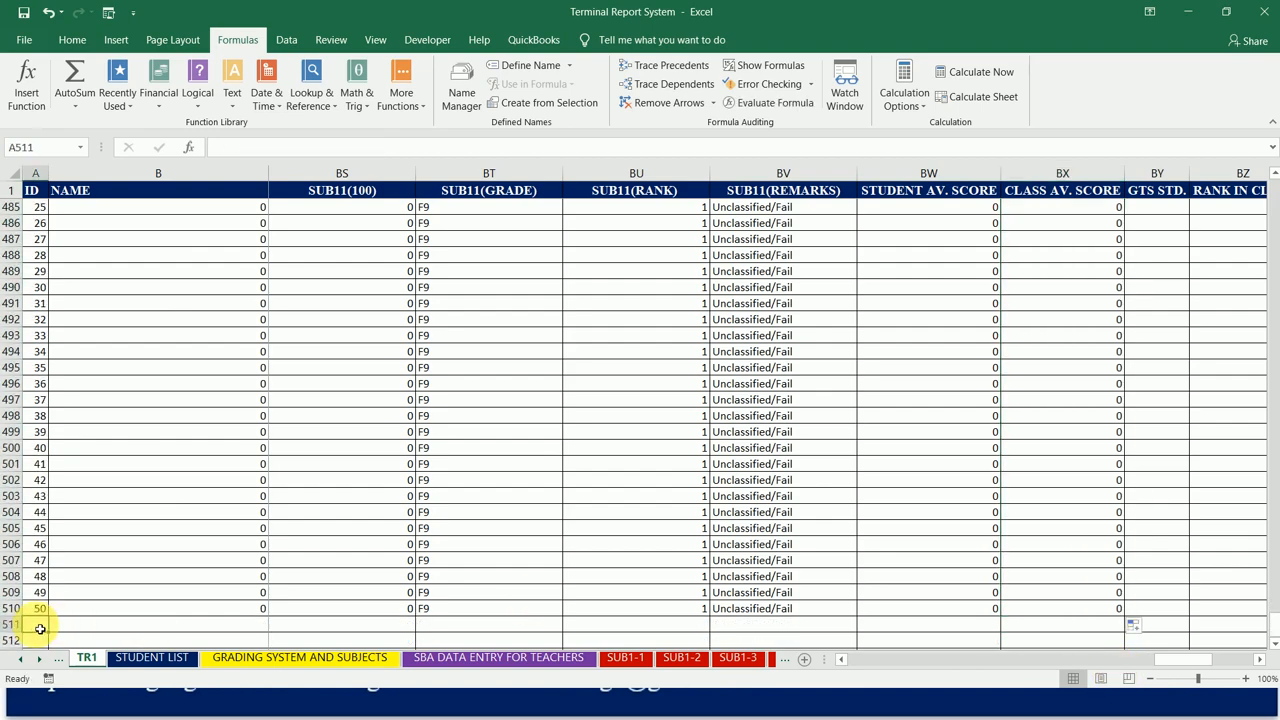
{"action": "key", "text": "shift+space"}
{"action": "key", "text": "ctrl+shift+Down"}
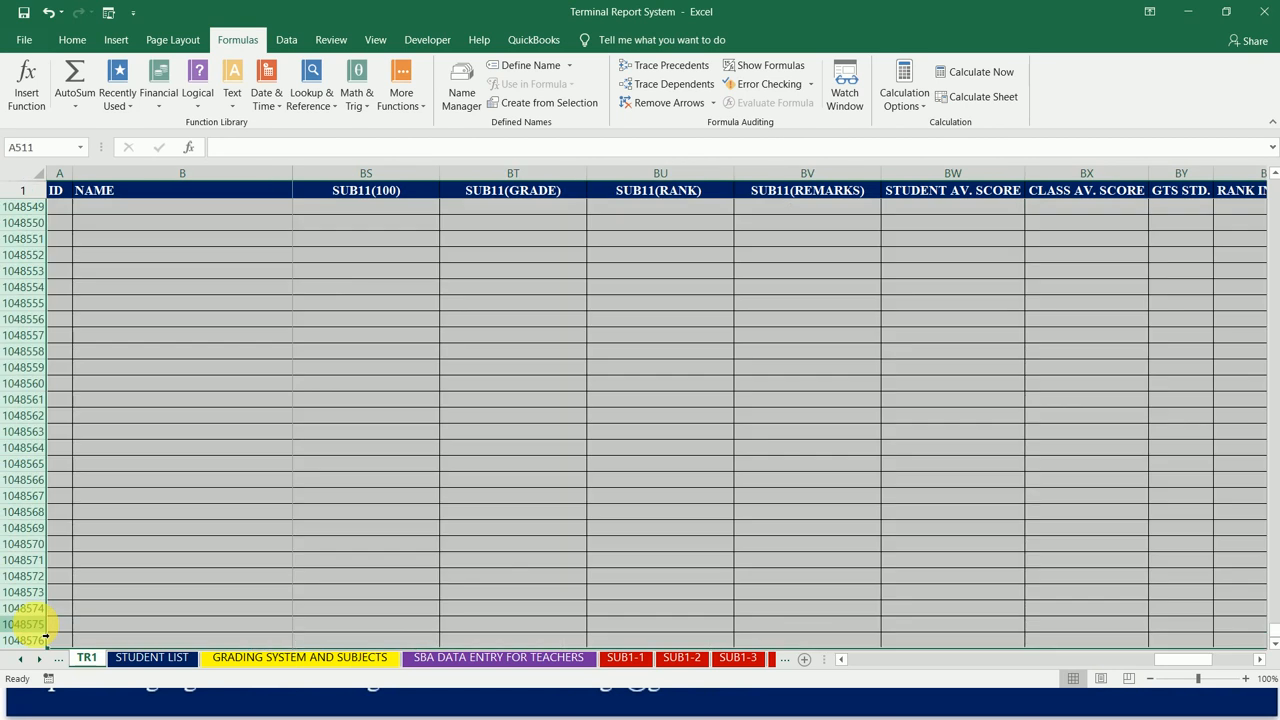
{"action": "left_click", "coordinate": [59, 43]}
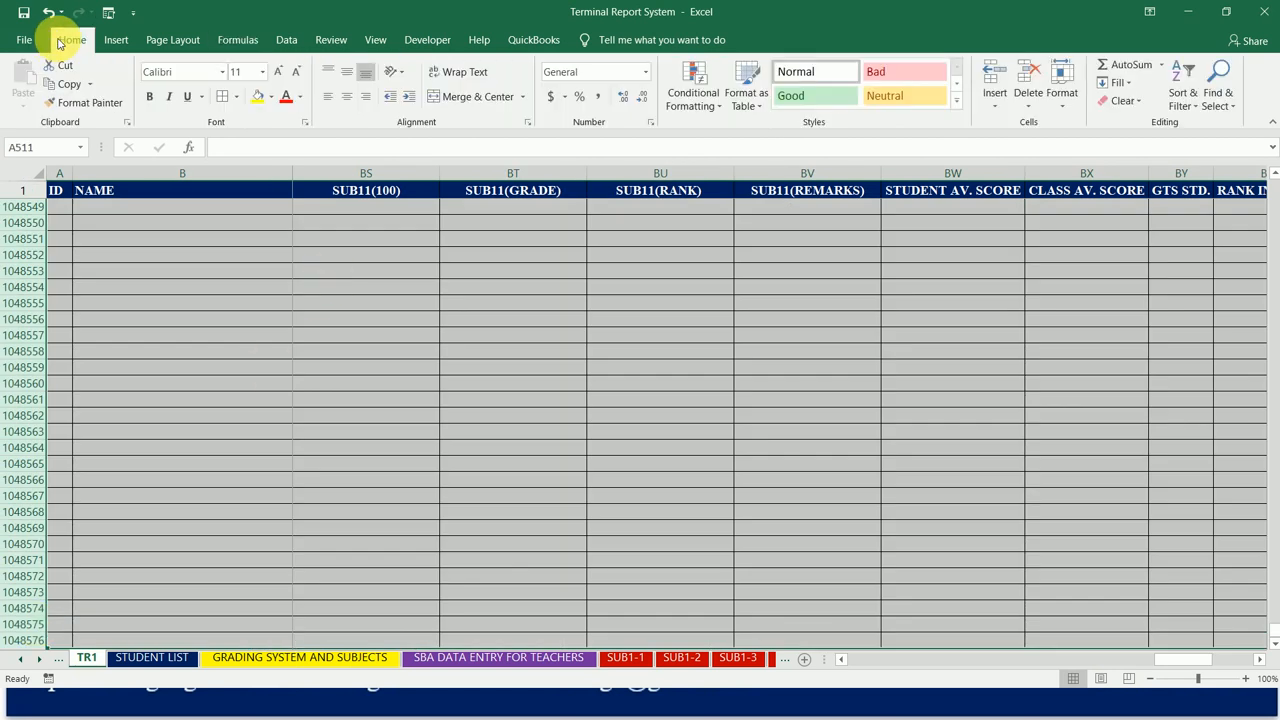
{"action": "left_click", "coordinate": [238, 102]}
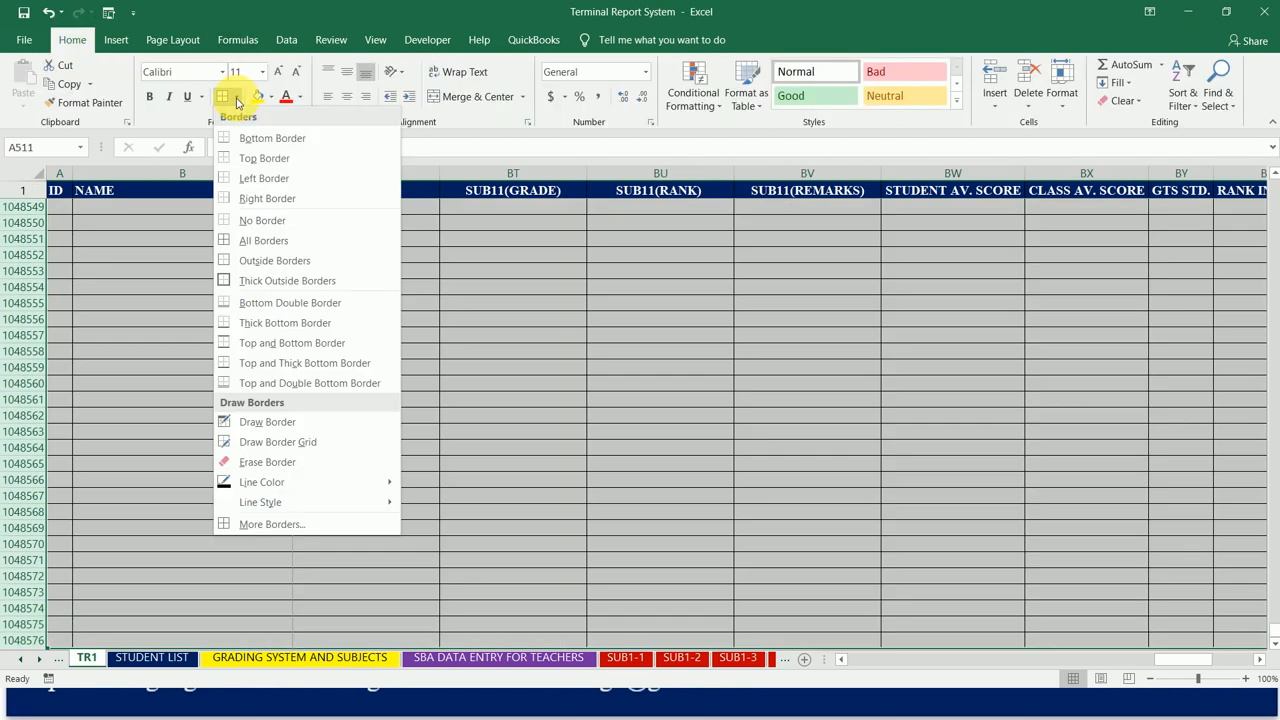
{"action": "left_click", "coordinate": [253, 224]}
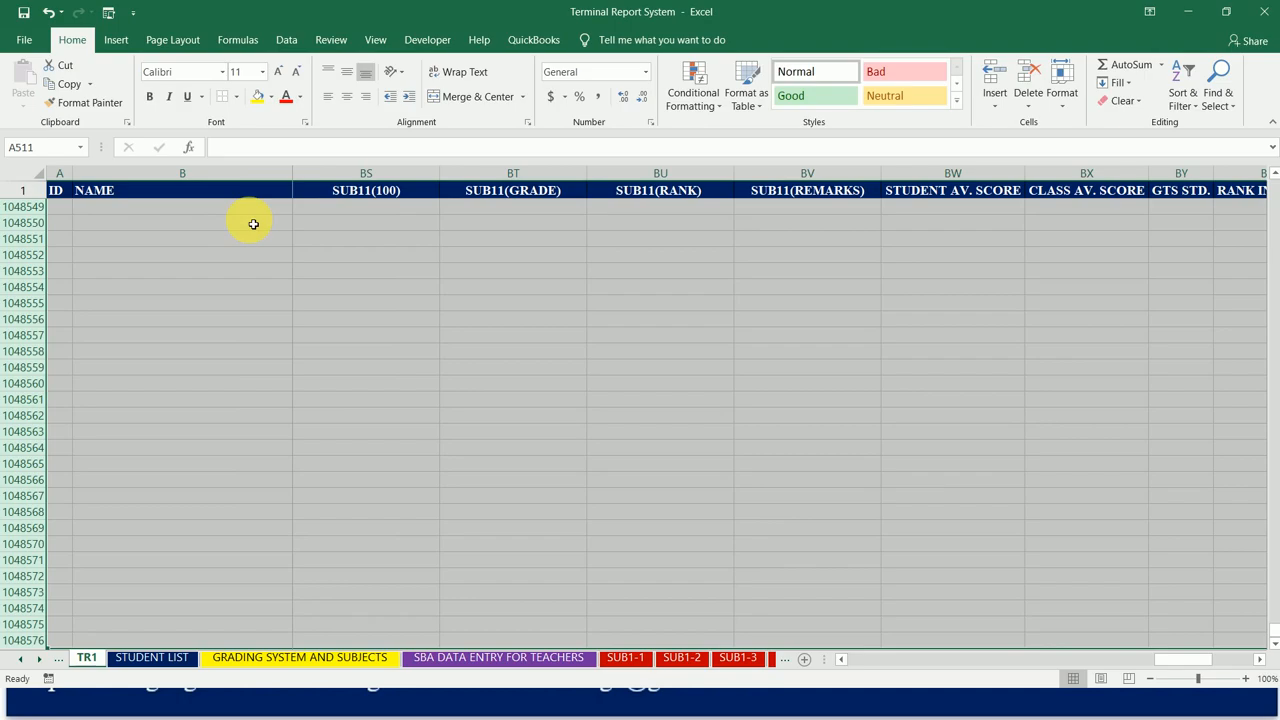
Step: Apply All Borders to the last student row, from A510 across to the AGGREGATE column CM
{"action": "key", "text": "Up"}
{"action": "key", "text": "Down"}
{"action": "key", "text": "Up"}
{"action": "key", "text": "Up"}
{"action": "key", "text": "Up"}
{"action": "key", "text": "Down"}
{"action": "key", "text": "Down"}
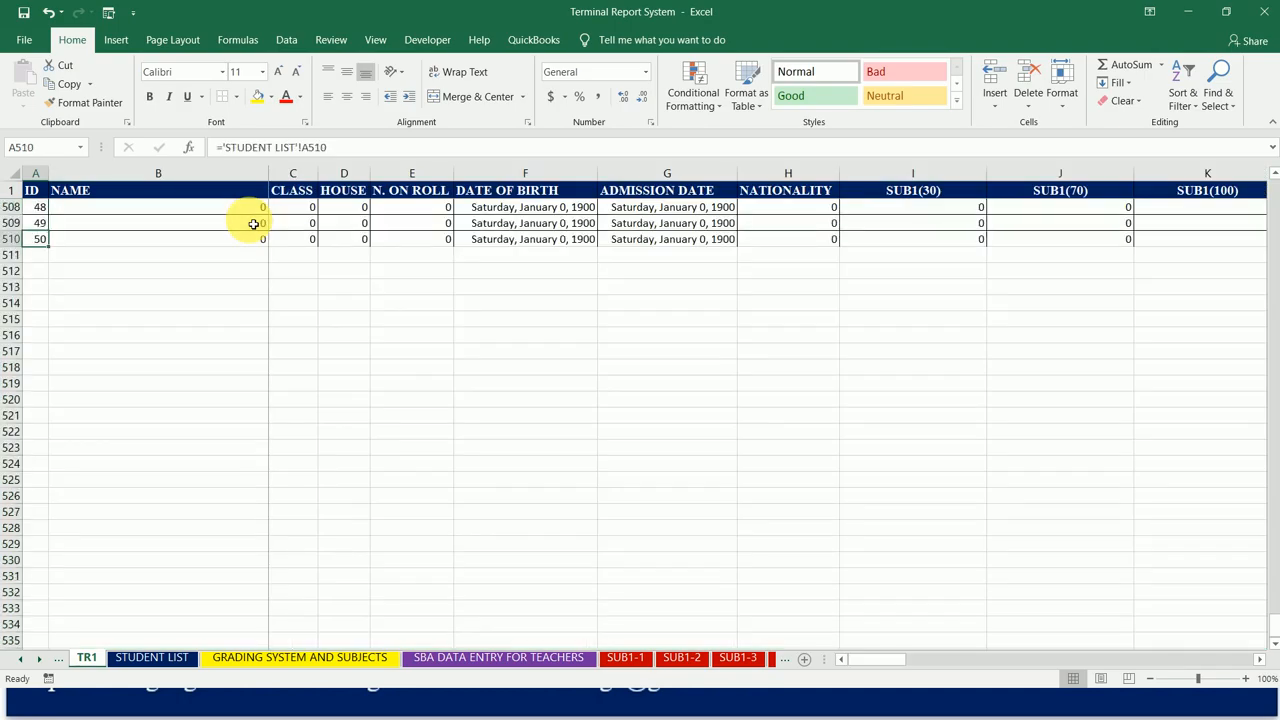
{"action": "key", "text": "ctrl+shift+Right"}
{"action": "key", "text": "shift+Right"}
{"action": "key", "text": "shift+Right"}
{"action": "key", "text": "shift+Right"}
{"action": "key", "text": "shift+Right"}
{"action": "key", "text": "shift+Right"}
{"action": "key", "text": "shift+Right"}
{"action": "key", "text": "shift+Right"}
{"action": "key", "text": "shift+Right"}
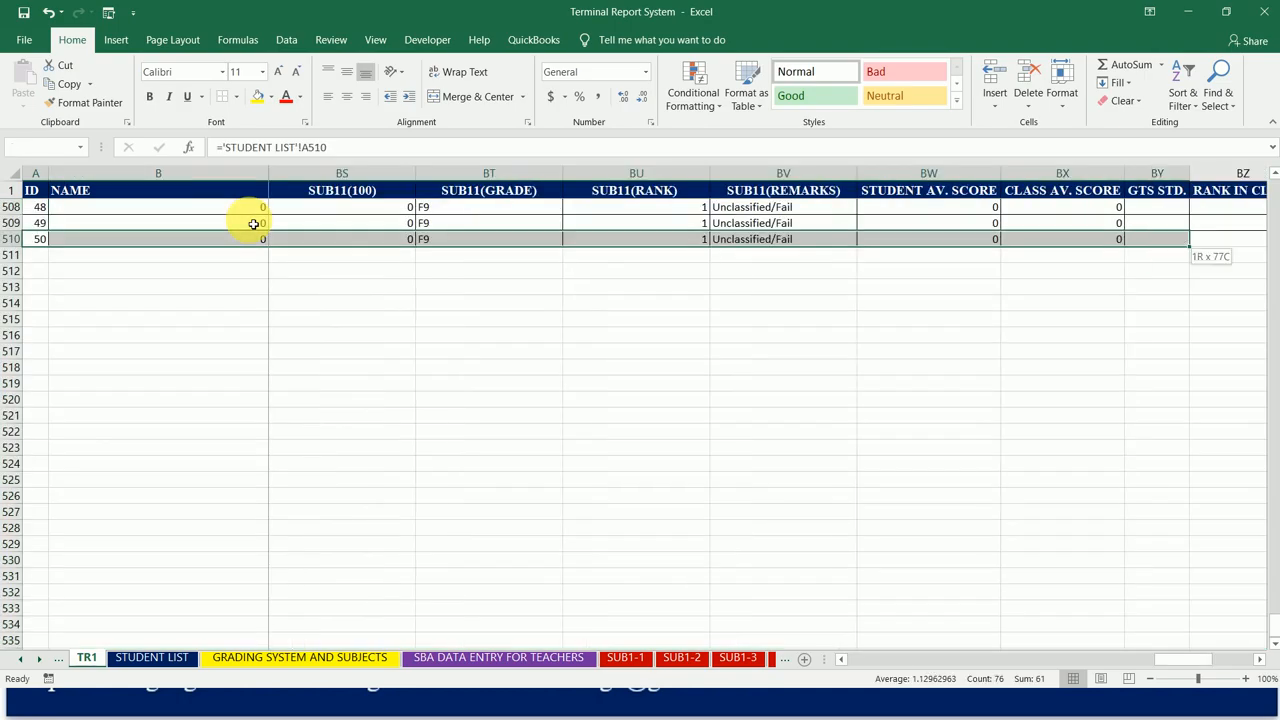
{"action": "key", "text": "shift+Right"}
{"action": "key", "text": "shift+Right"}
{"action": "key", "text": "shift+Right"}
{"action": "key", "text": "shift+Right"}
{"action": "key", "text": "shift+Right"}
{"action": "key", "text": "shift+Right"}
{"action": "key", "text": "shift+Right"}
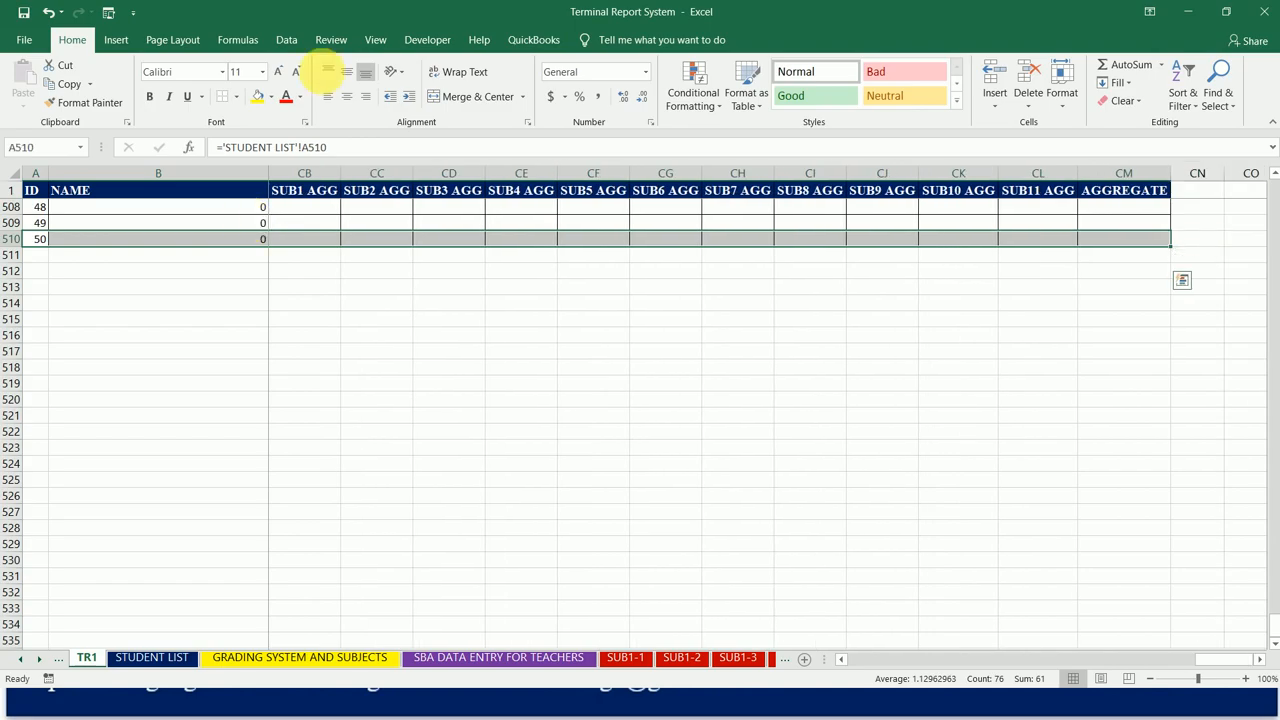
{"action": "left_click", "coordinate": [237, 97]}
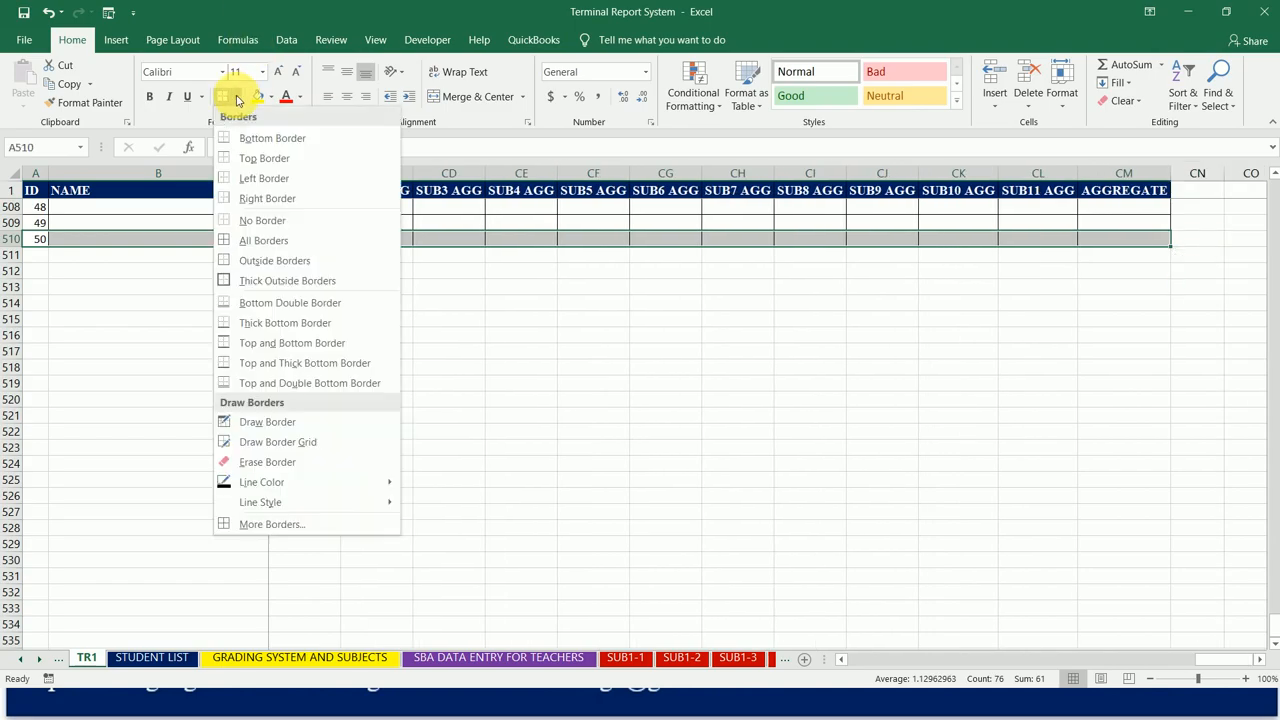
{"action": "left_click", "coordinate": [245, 240]}
{"action": "key", "text": "Right"}
{"action": "key", "text": "Right"}
{"action": "key", "text": "Right"}
{"action": "key", "text": "Right"}
{"action": "key", "text": "Right"}
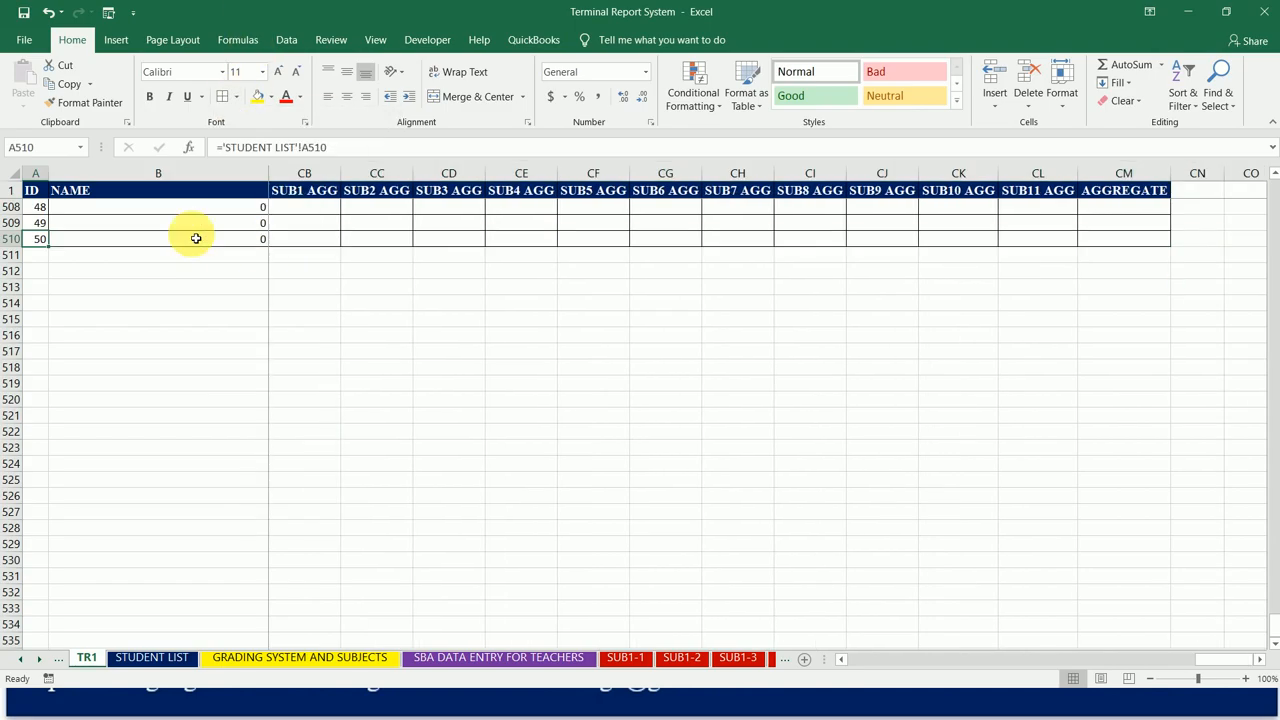
{"action": "key", "text": "Right"}
{"action": "key", "text": "Right"}
{"action": "key", "text": "Right"}
{"action": "key", "text": "Right"}
{"action": "key", "text": "Right"}
{"action": "key", "text": "Right"}
{"action": "key", "text": "Right"}
{"action": "key", "text": "Right"}
{"action": "key", "text": "Right"}
{"action": "key", "text": "Right"}
{"action": "key", "text": "Right"}
{"action": "key", "text": "Right"}
{"action": "key", "text": "Right"}
{"action": "key", "text": "Right"}
{"action": "key", "text": "Right"}
{"action": "key", "text": "Right"}
{"action": "key", "text": "Right"}
{"action": "key", "text": "Right"}
{"action": "key", "text": "Right"}
{"action": "key", "text": "Right"}
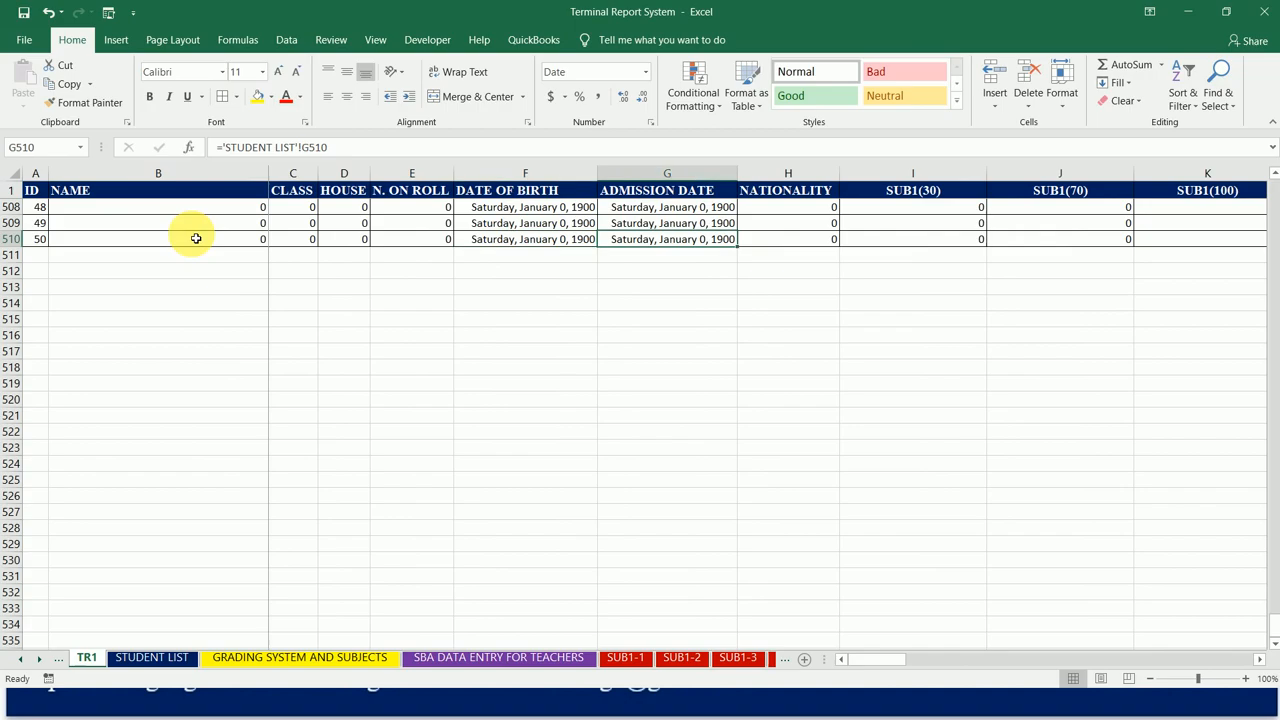
Step: Examine the last student row 510 and the rows above it, from ADMISSION DATE across to the GTS STD. column
{"action": "key", "text": "Right"}
{"action": "key", "text": "Right"}
{"action": "key", "text": "Right"}
{"action": "key", "text": "Right"}
{"action": "key", "text": "Right"}
{"action": "key", "text": "Right"}
{"action": "key", "text": "Right"}
{"action": "key", "text": "Right"}
{"action": "key", "text": "Right"}
{"action": "key", "text": "Right"}
{"action": "key", "text": "Right"}
{"action": "key", "text": "Right"}
{"action": "key", "text": "Right"}
{"action": "key", "text": "Right"}
{"action": "key", "text": "Right"}
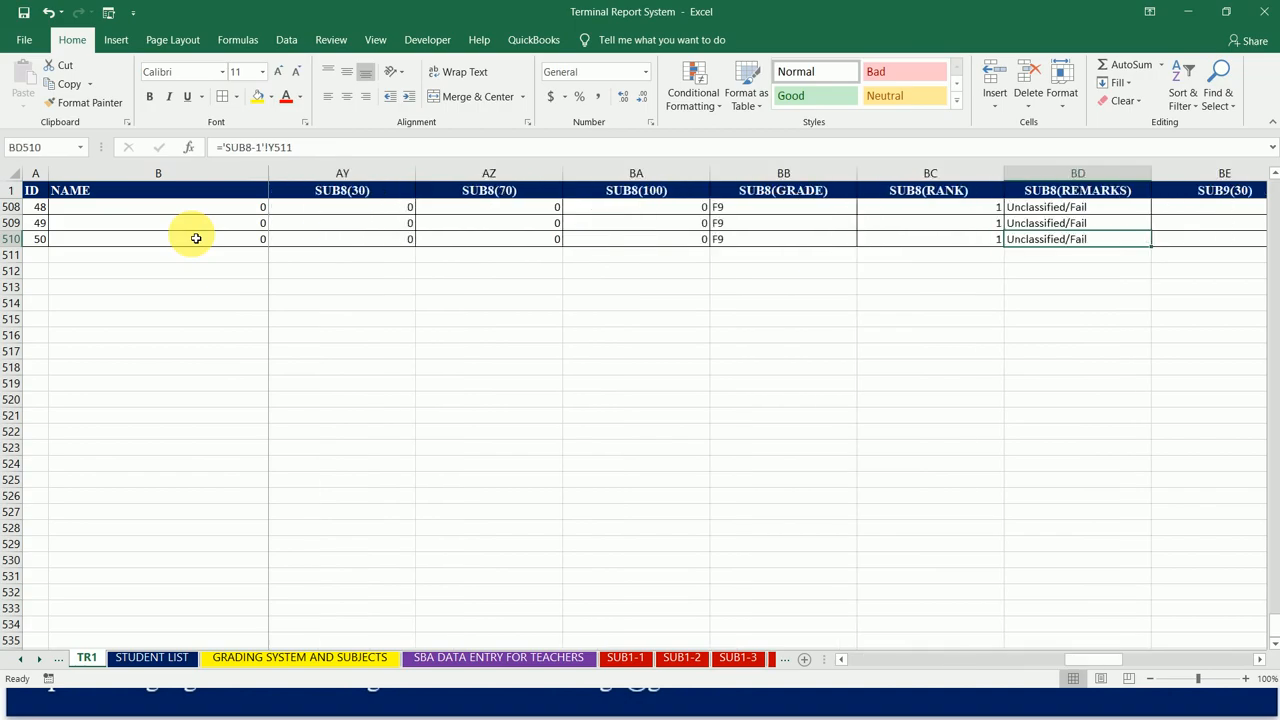
{"action": "key", "text": "Right"}
{"action": "key", "text": "Right"}
{"action": "key", "text": "Right"}
{"action": "key", "text": "Right"}
{"action": "key", "text": "Right"}
{"action": "key", "text": "Right"}
{"action": "key", "text": "Right"}
{"action": "key", "text": "Right"}
{"action": "key", "text": "Right"}
{"action": "key", "text": "Right"}
{"action": "key", "text": "Right"}
{"action": "key", "text": "Right"}
{"action": "key", "text": "Right"}
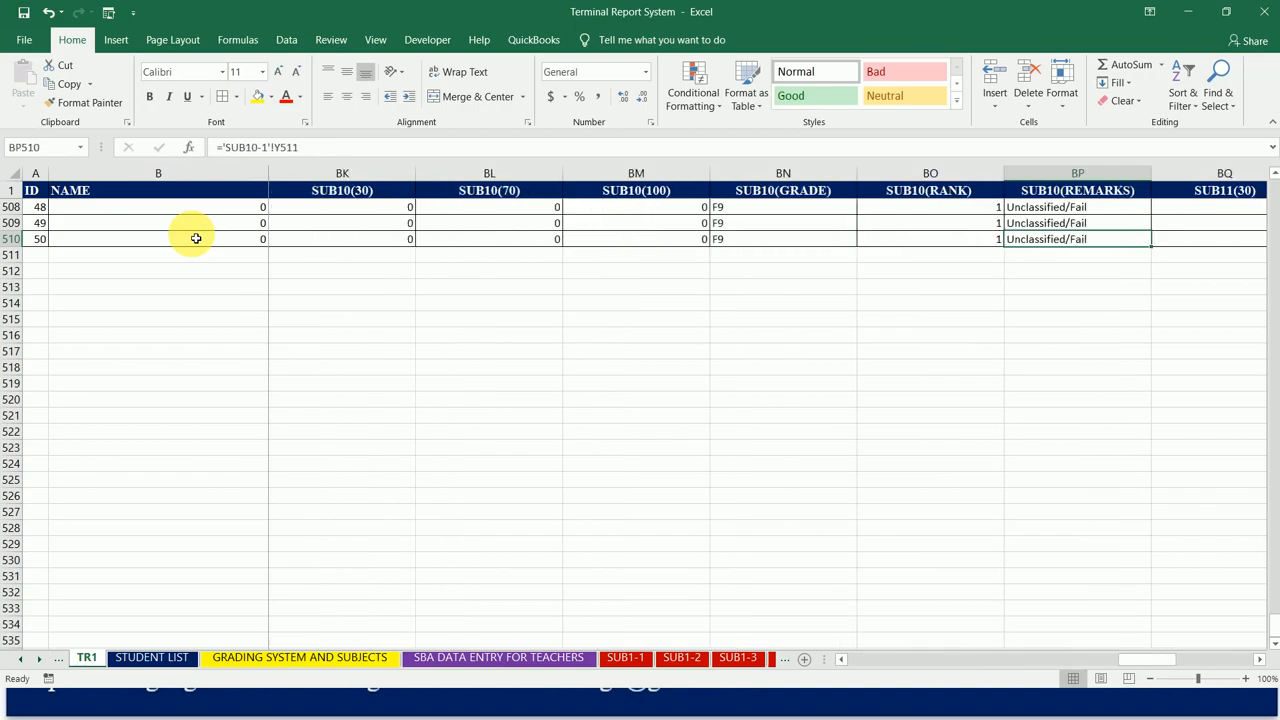
{"action": "key", "text": "Right"}
{"action": "key", "text": "Right"}
{"action": "key", "text": "Right"}
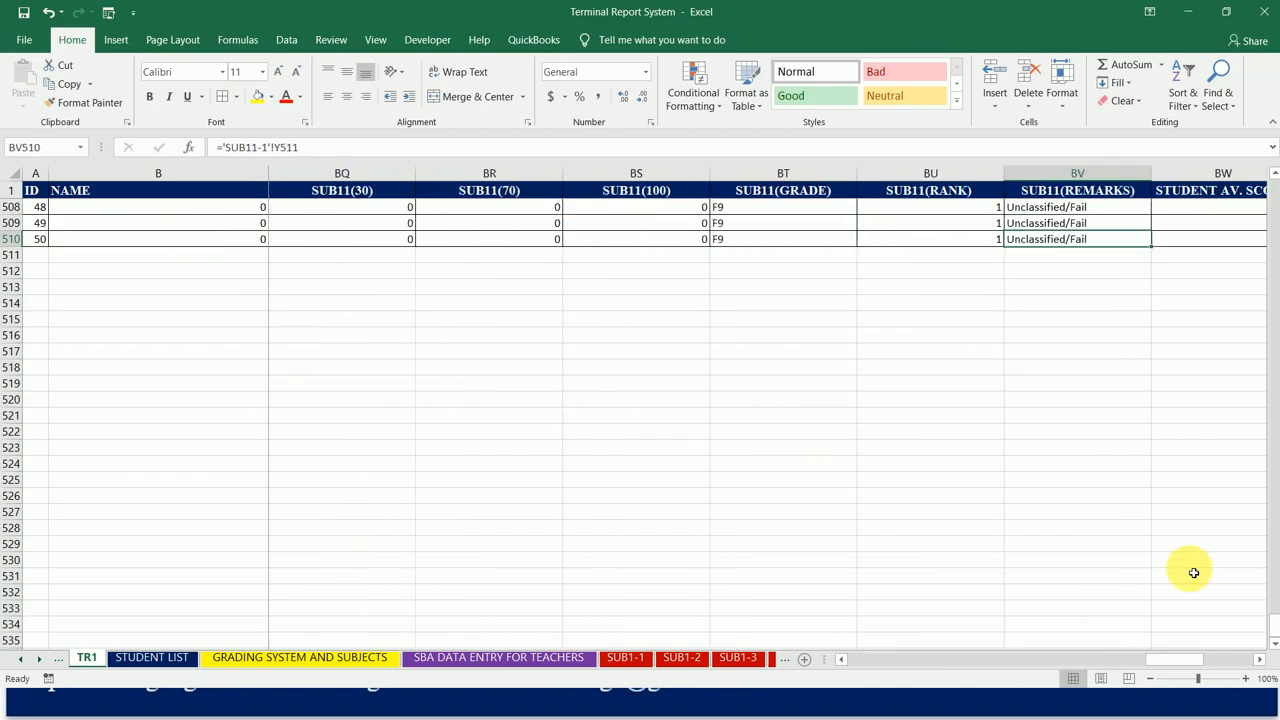
{"action": "scroll", "coordinate": [1275, 637], "scroll_direction": "up", "scroll_amount": 7}
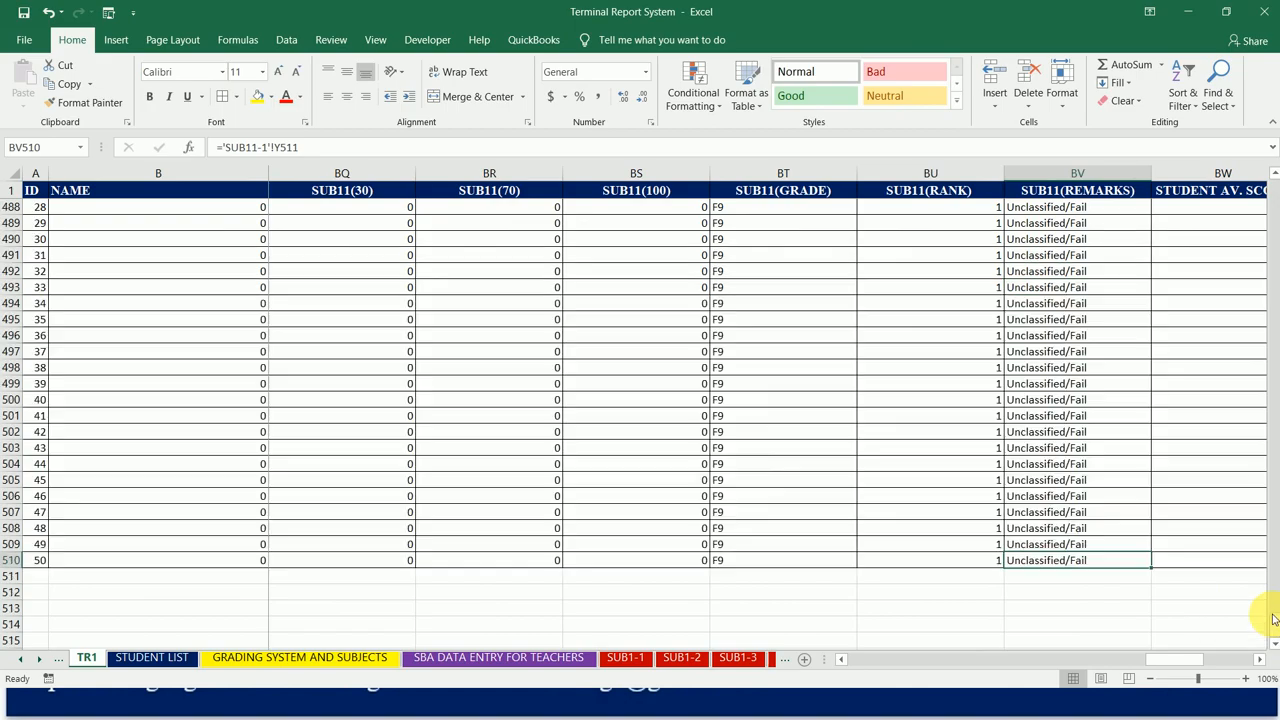
{"action": "key", "text": "Right"}
{"action": "key", "text": "Right"}
{"action": "key", "text": "Left"}
{"action": "key", "text": "Right"}
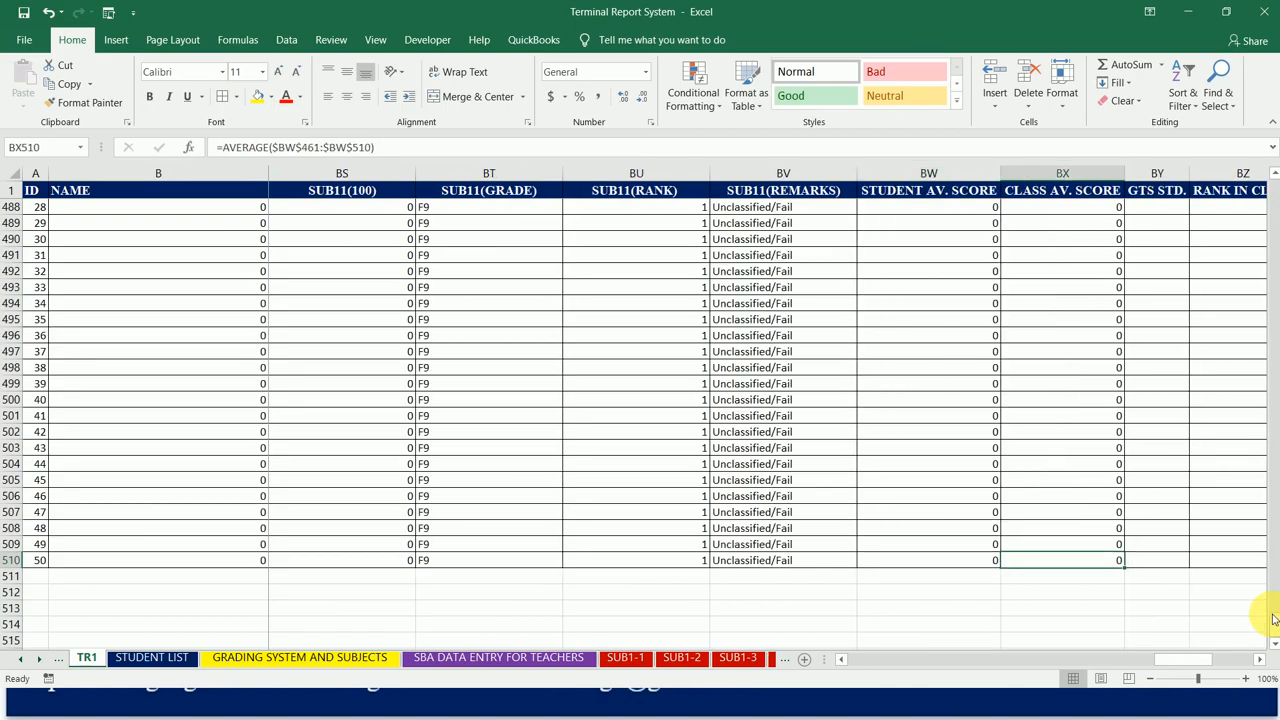
{"action": "key", "text": "Right"}
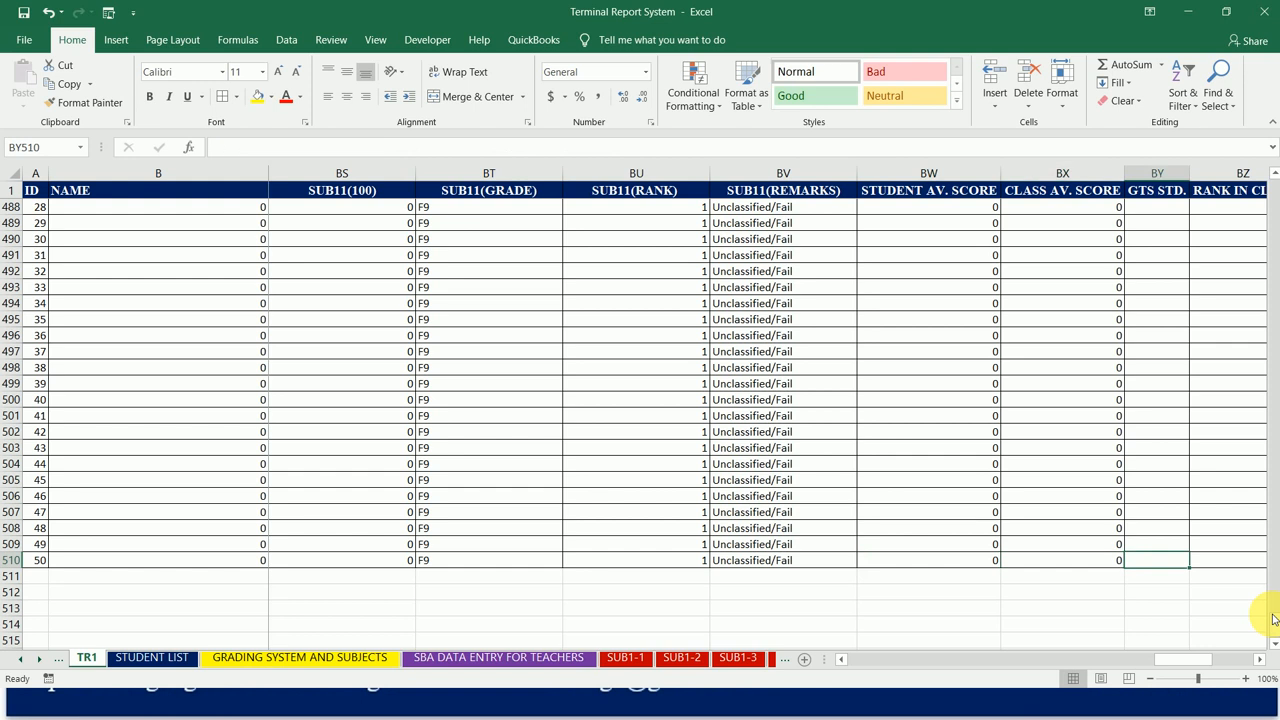
Step: Start the GTS STD. formula for the first student in BY2 with a reference to the SUB1(100) score, K2
{"action": "scroll", "coordinate": [1272, 620], "scroll_direction": "right", "scroll_amount": 1}
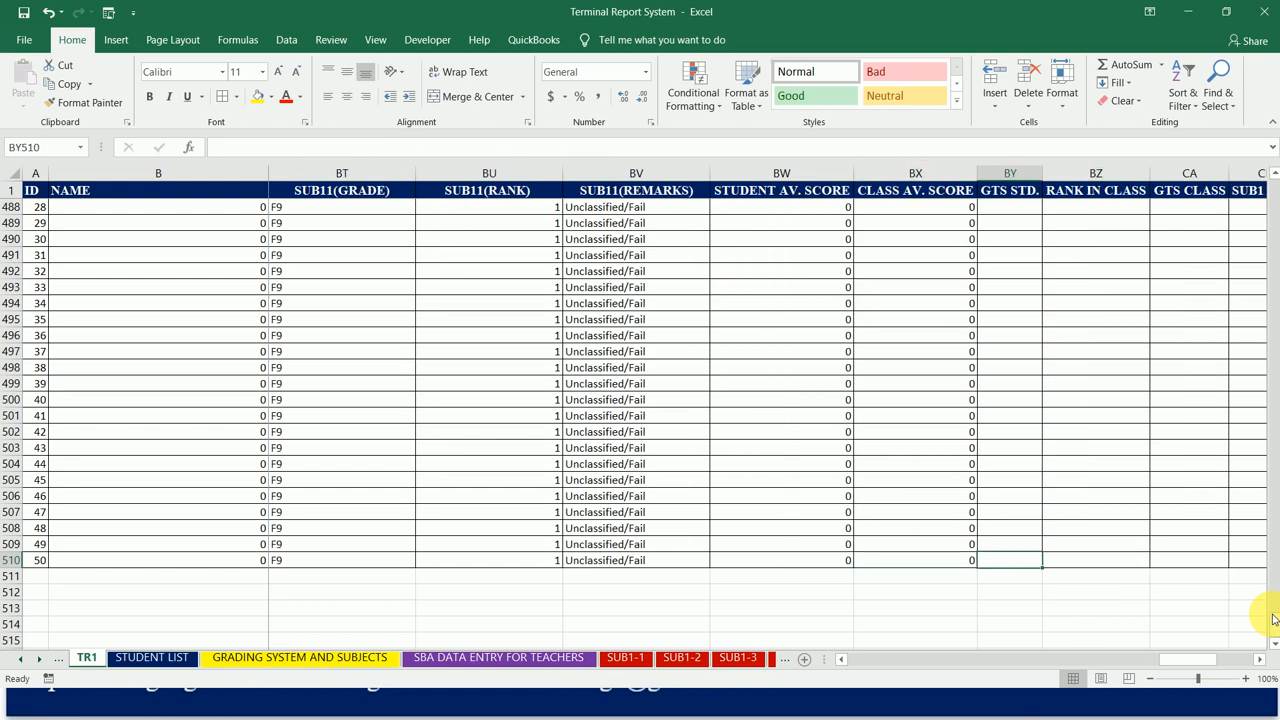
{"action": "key", "text": "ctrl+Up"}
{"action": "key", "text": "Down"}
{"action": "key", "text": "Up"}
{"action": "key", "text": "Down"}
{"action": "key", "text": "Up"}
{"action": "key", "text": "Down"}
{"action": "key", "text": "Up"}
{"action": "key", "text": "Down"}
{"action": "key", "text": "Down"}
{"action": "key", "text": "Up"}
{"action": "key", "text": "Up"}
{"action": "key", "text": "Down"}
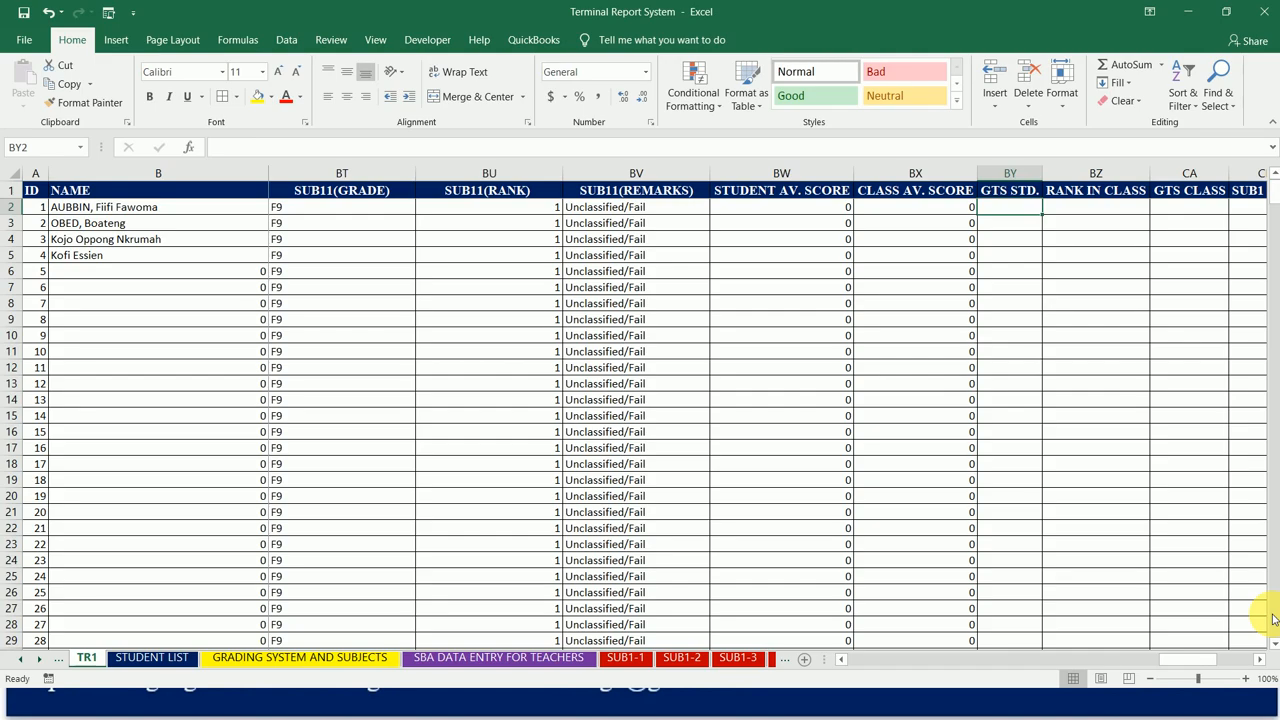
{"action": "type", "text": "="}
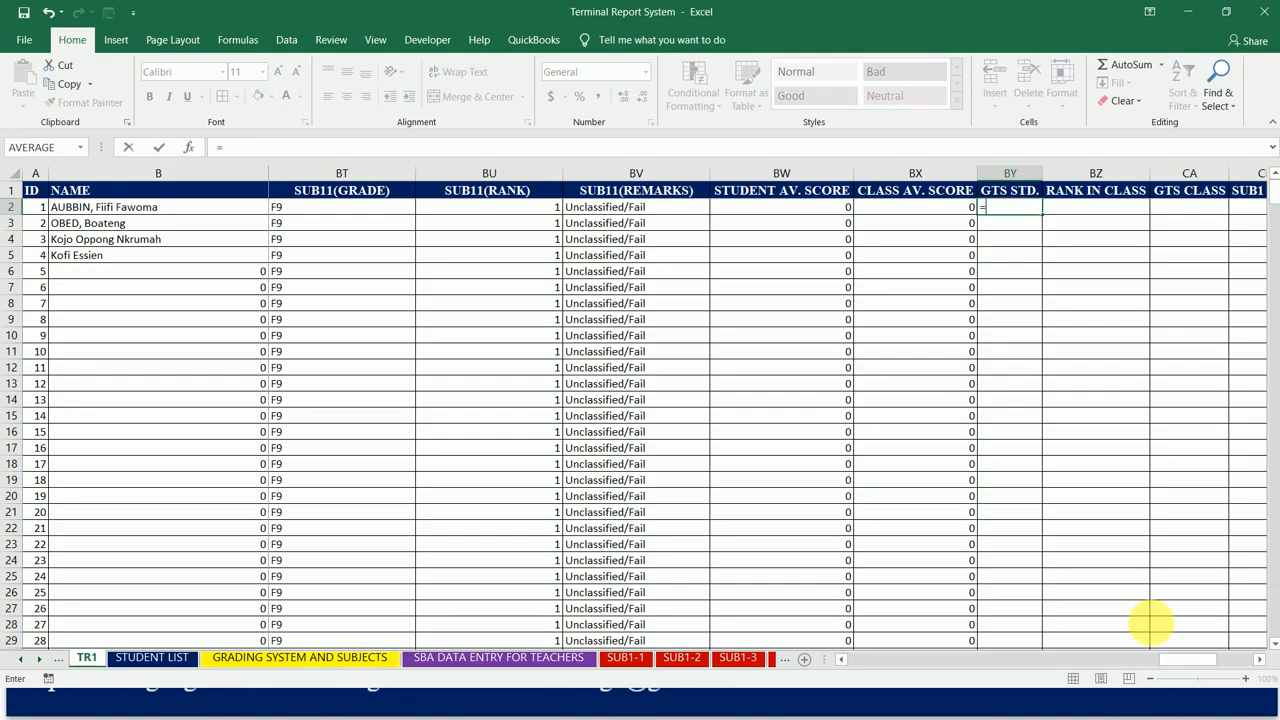
{"action": "left_click", "coordinate": [675, 212]}
{"action": "key", "text": "Left"}
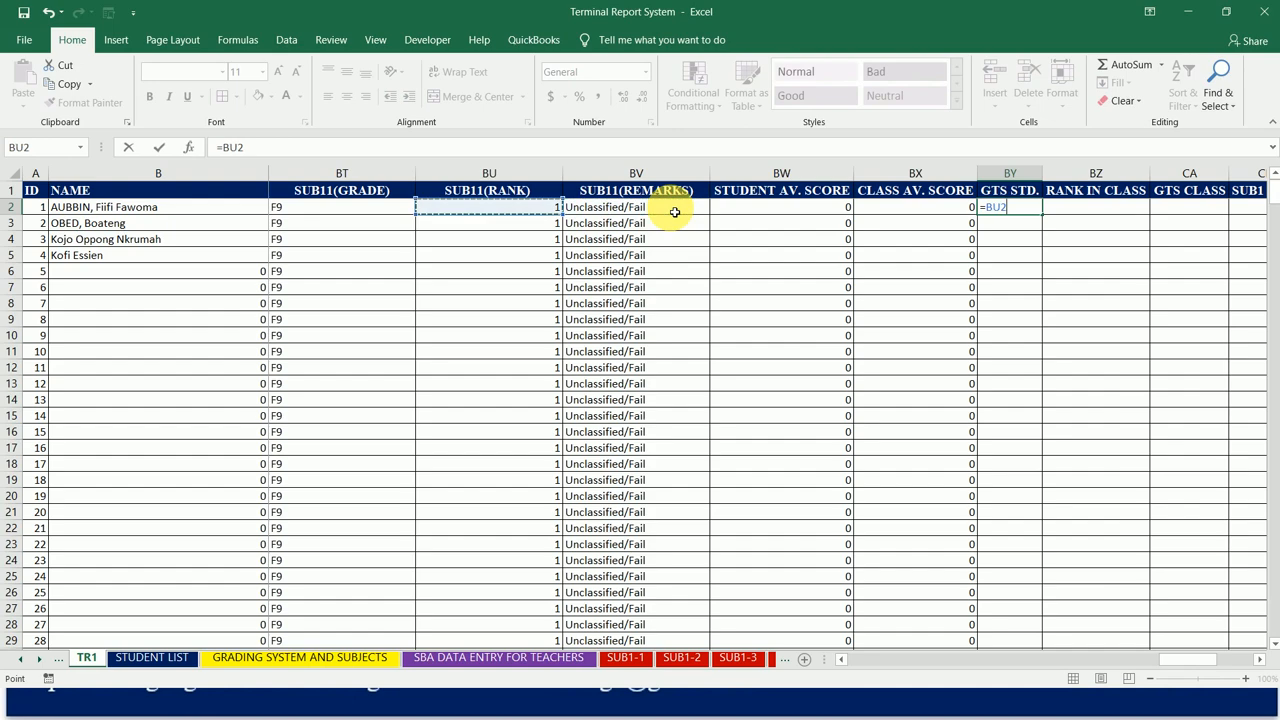
{"action": "key", "text": "Left"}
{"action": "key", "text": "Left"}
{"action": "key", "text": "Left"}
{"action": "key", "text": "Left"}
{"action": "key", "text": "Left"}
{"action": "key", "text": "Left"}
{"action": "key", "text": "Left"}
{"action": "key", "text": "Left"}
{"action": "key", "text": "Left"}
{"action": "key", "text": "Left"}
{"action": "key", "text": "Left"}
{"action": "key", "text": "Left"}
{"action": "key", "text": "Left"}
{"action": "key", "text": "Left"}
{"action": "key", "text": "Left"}
{"action": "key", "text": "Left"}
{"action": "key", "text": "Left"}
{"action": "key", "text": "Left"}
{"action": "key", "text": "Left"}
{"action": "key", "text": "Left"}
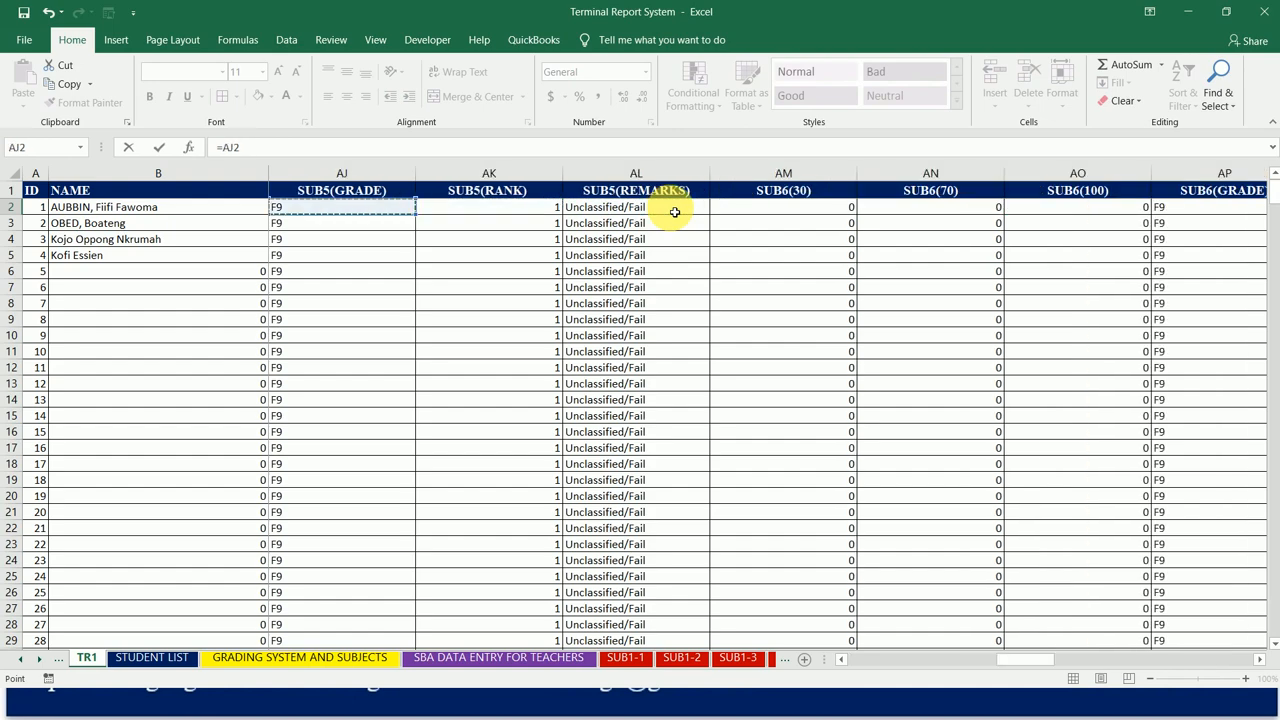
{"action": "key", "text": "Left"}
{"action": "key", "text": "Left"}
{"action": "key", "text": "Left"}
{"action": "key", "text": "Left"}
{"action": "key", "text": "Left"}
{"action": "key", "text": "Left"}
{"action": "key", "text": "Left"}
{"action": "key", "text": "Left"}
{"action": "key", "text": "Left"}
{"action": "key", "text": "Left"}
{"action": "key", "text": "Left"}
{"action": "key", "text": "Left"}
{"action": "key", "text": "Left"}
{"action": "key", "text": "Left"}
{"action": "key", "text": "Left"}
{"action": "key", "text": "Left"}
{"action": "key", "text": "Left"}
{"action": "key", "text": "Left"}
{"action": "key", "text": "Left"}
{"action": "key", "text": "Left"}
{"action": "key", "text": "Right"}
{"action": "key", "text": "Right"}
{"action": "key", "text": "Right"}
{"action": "key", "text": "Right"}
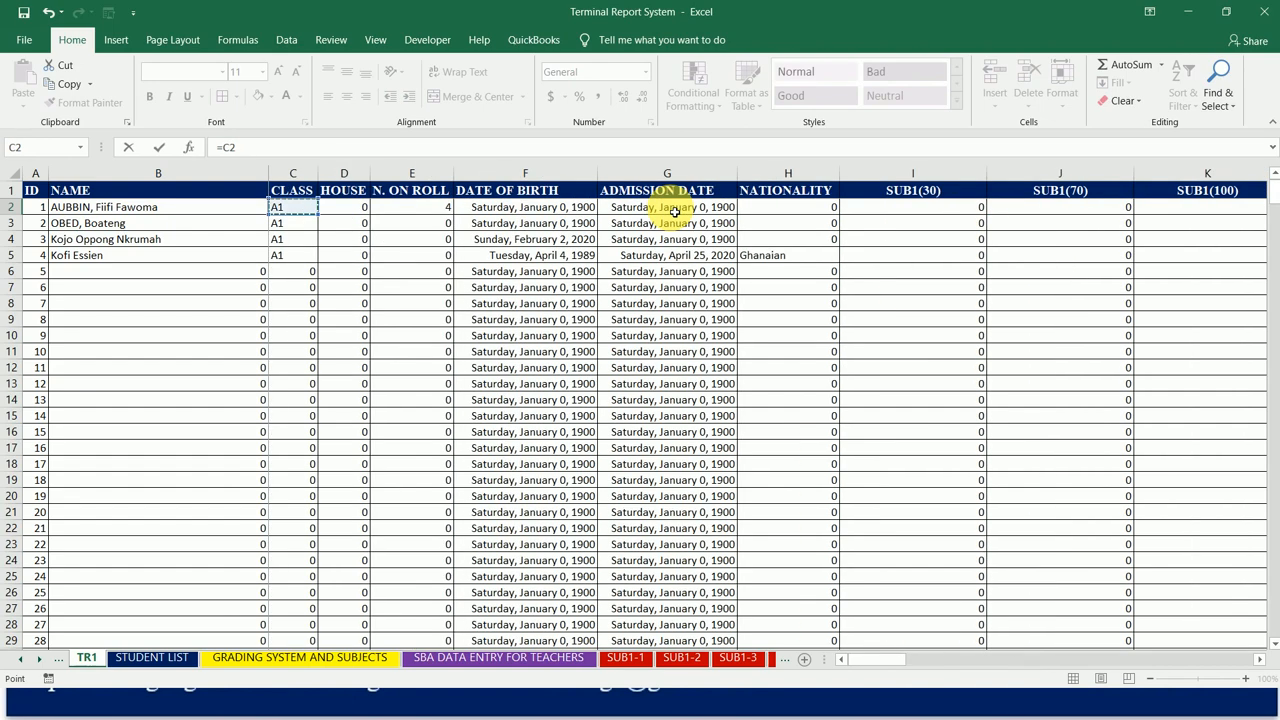
{"action": "key", "text": "Right"}
{"action": "key", "text": "Right"}
{"action": "key", "text": "Right"}
{"action": "key", "text": "Right"}
{"action": "key", "text": "Right"}
{"action": "key", "text": "Right"}
{"action": "key", "text": "Right"}
{"action": "key", "text": "Right"}
{"action": "key", "text": "Right"}
{"action": "key", "text": "Left"}
{"action": "key", "text": "Left"}
{"action": "key", "text": "Left"}
{"action": "key", "text": "Left"}
{"action": "key", "text": "Left"}
{"action": "key", "text": "Left"}
{"action": "key", "text": "Left"}
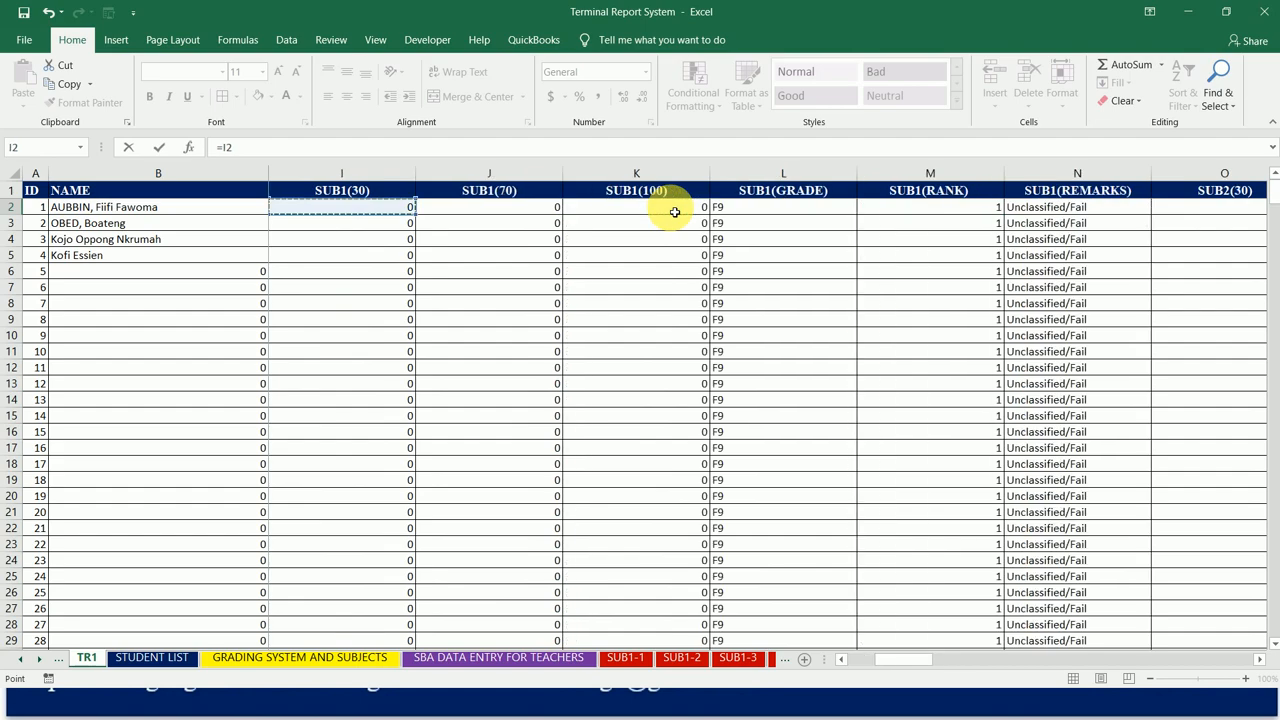
{"action": "key", "text": "Left"}
{"action": "key", "text": "Right"}
{"action": "key", "text": "Right"}
{"action": "key", "text": "Right"}
{"action": "key", "text": "Left"}
{"action": "key", "text": "Right"}
{"action": "key", "text": "Right"}
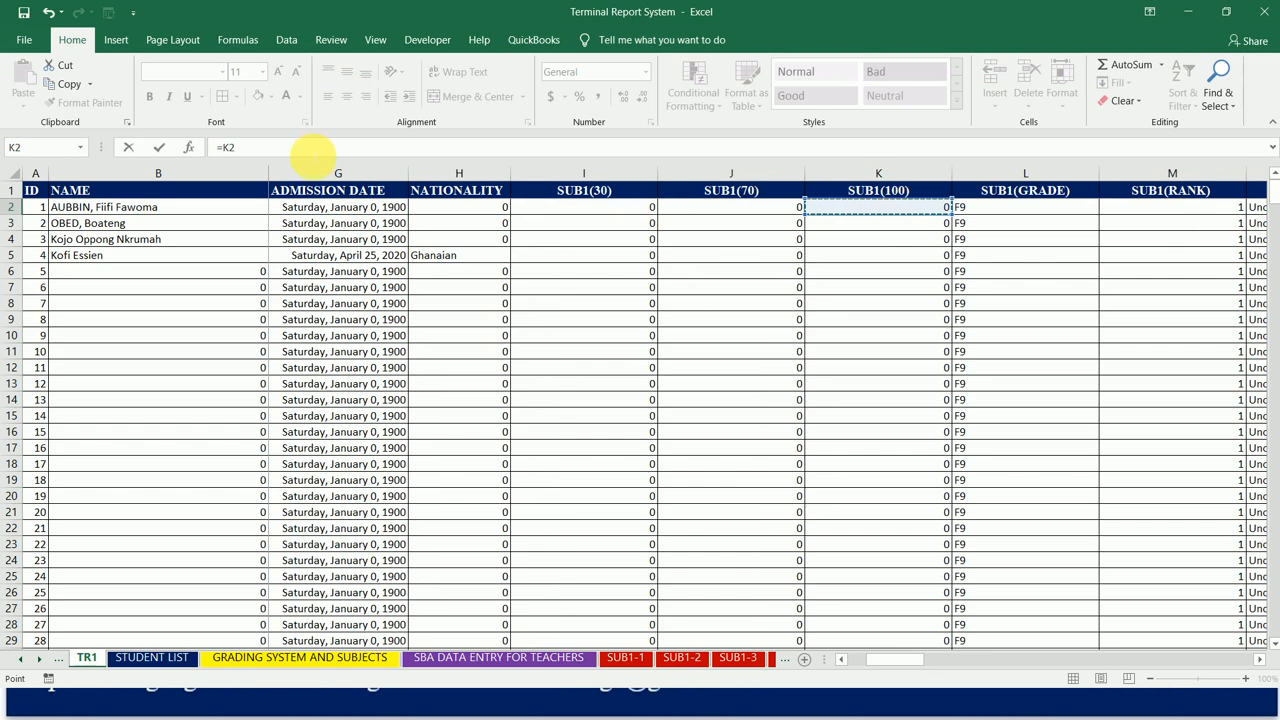
Step: Add the SUB2(100) score, Q2, to the GTS STD. sum in BY2 and continue the addition
{"action": "type", "text": "+"}
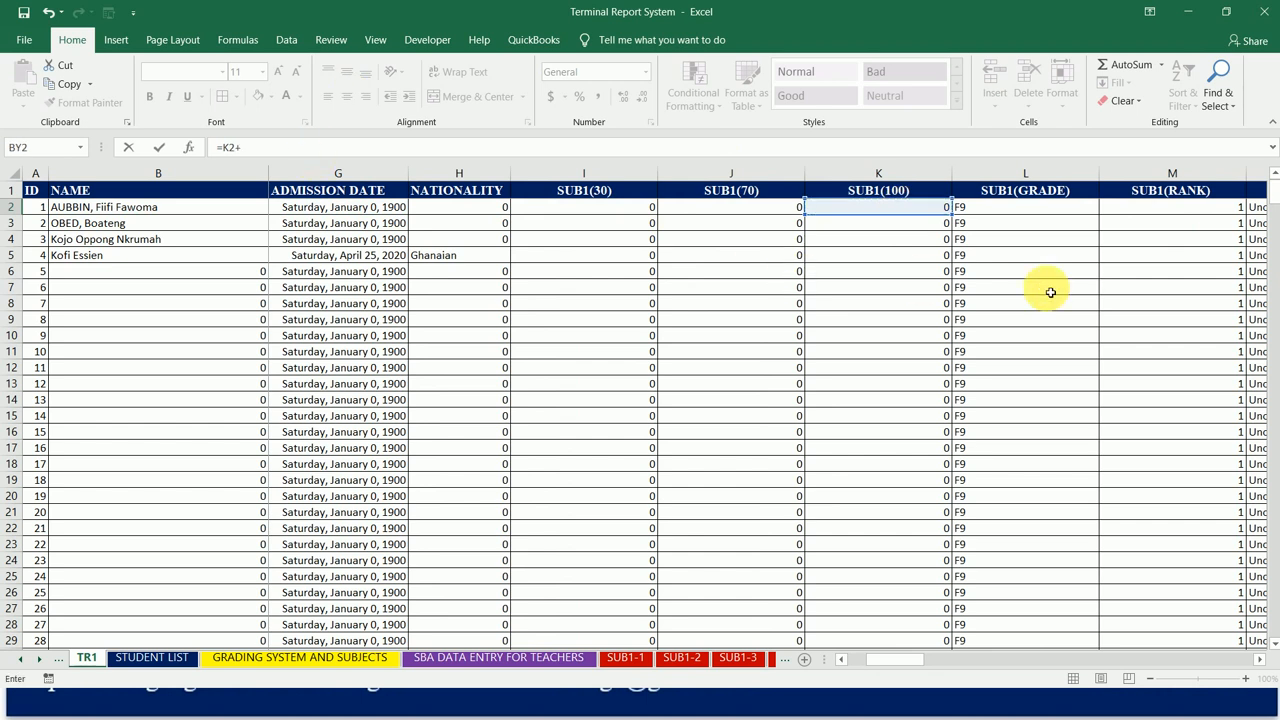
{"action": "left_click", "coordinate": [1059, 212]}
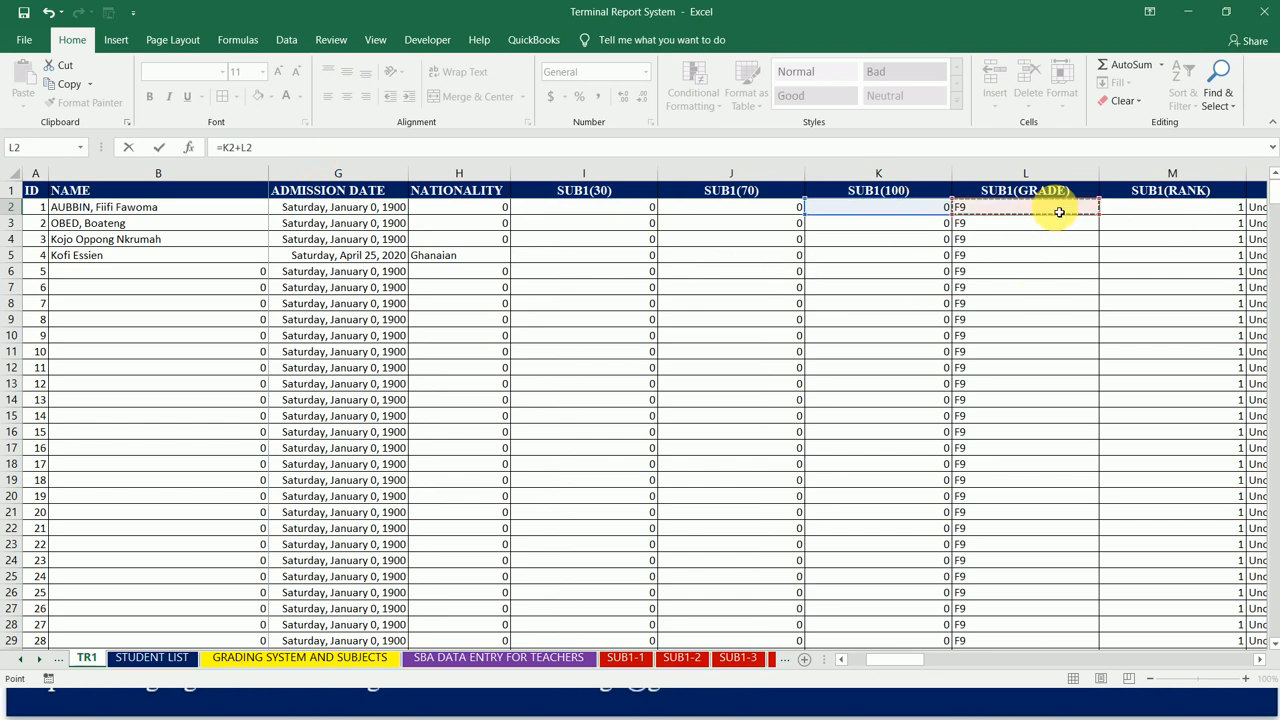
{"action": "key", "text": "Right"}
{"action": "key", "text": "Right"}
{"action": "key", "text": "Right"}
{"action": "key", "text": "Right"}
{"action": "key", "text": "Right"}
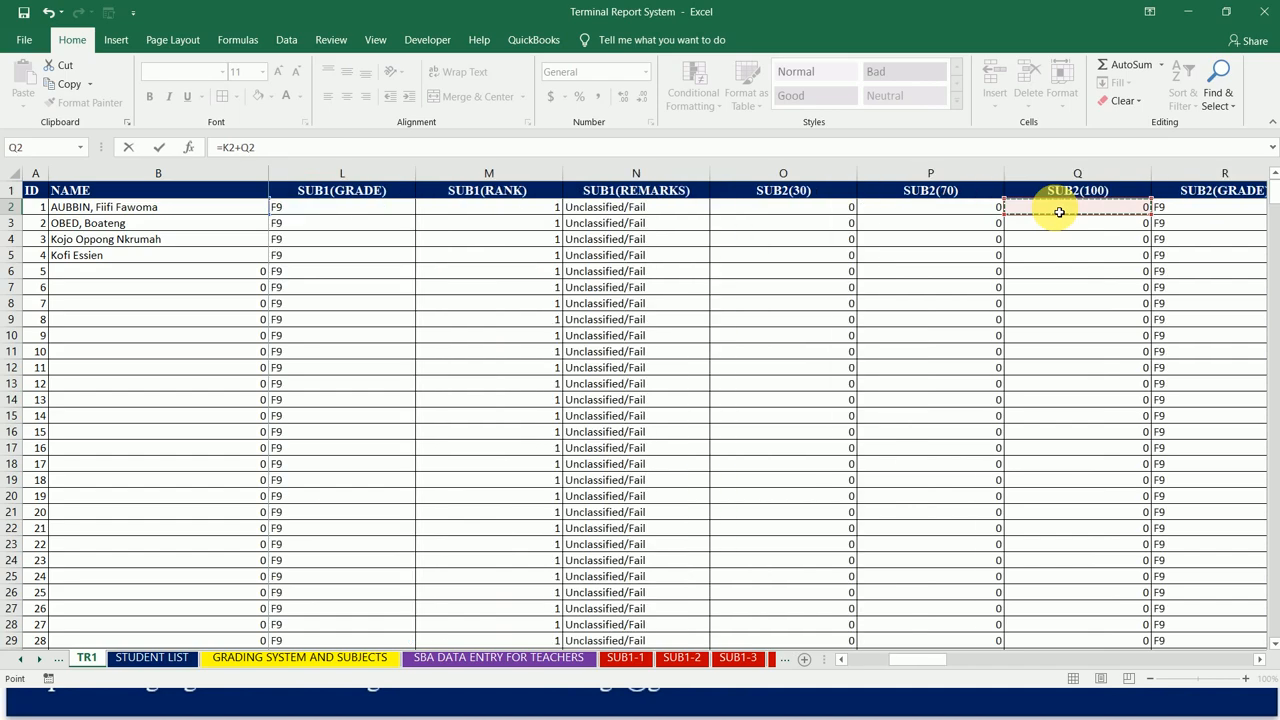
{"action": "type", "text": "+"}
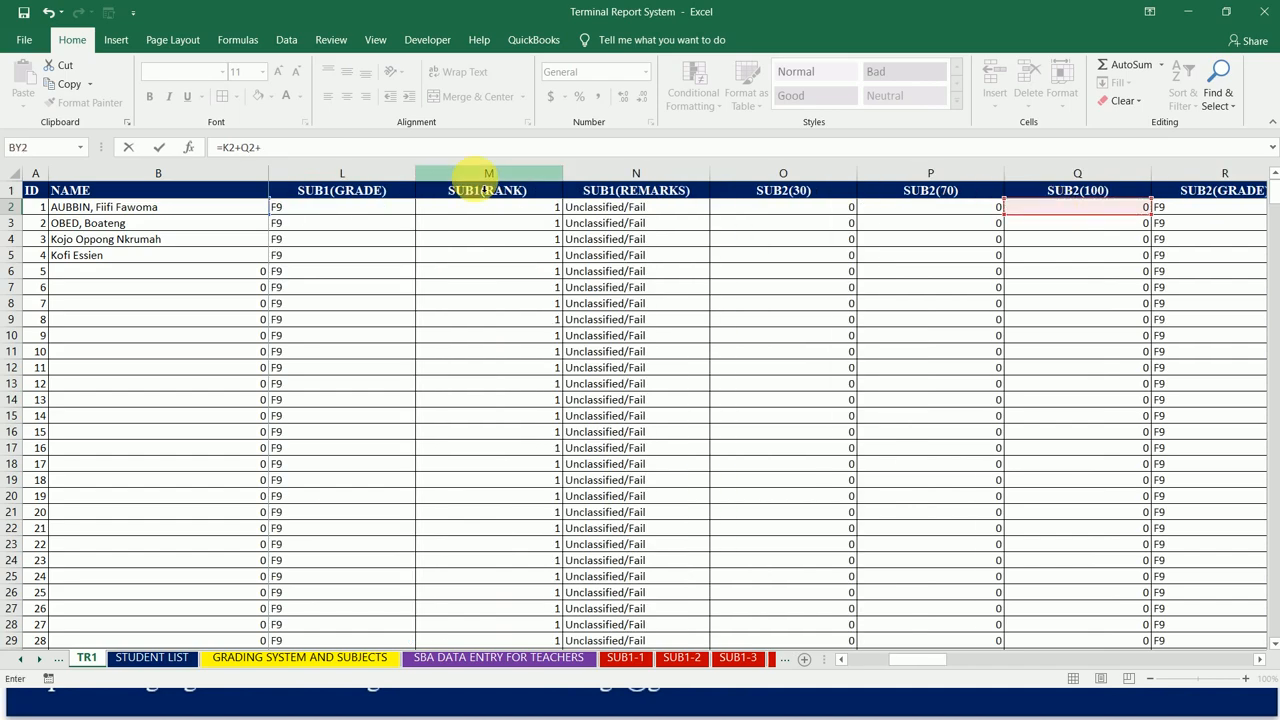